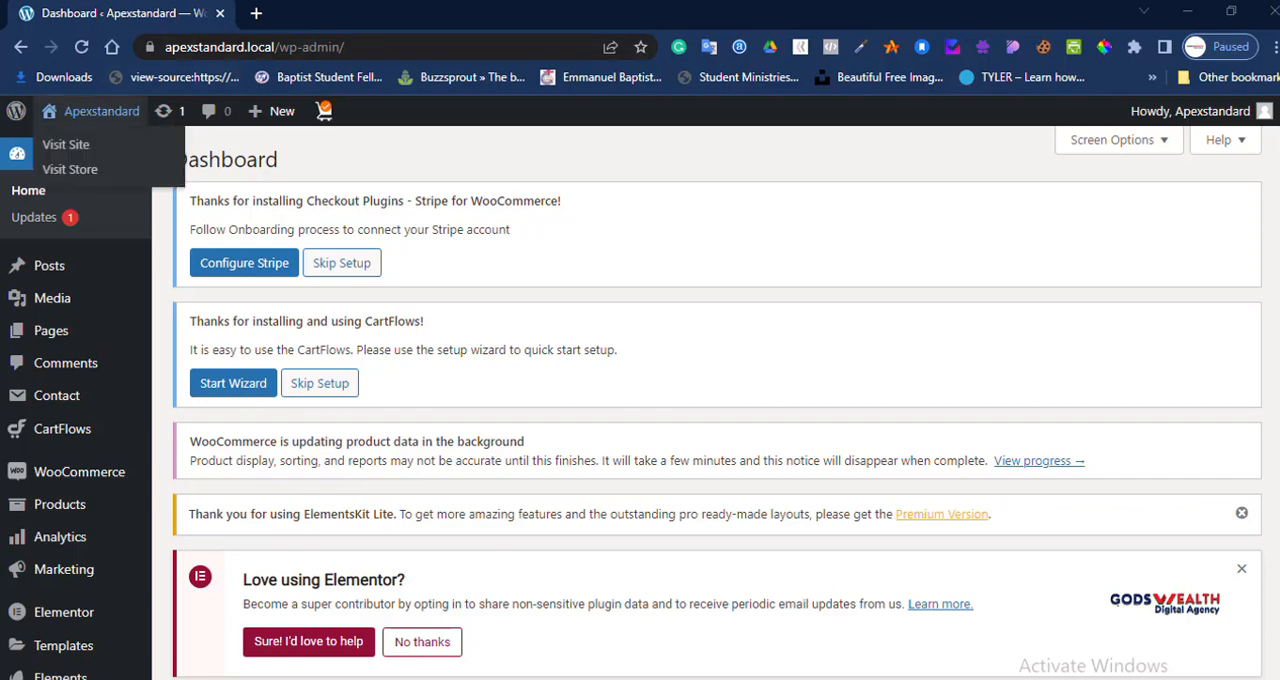
Step: Open the front end of the Apexstandard site in a new browser tab and switch to it
right_click(116, 110)
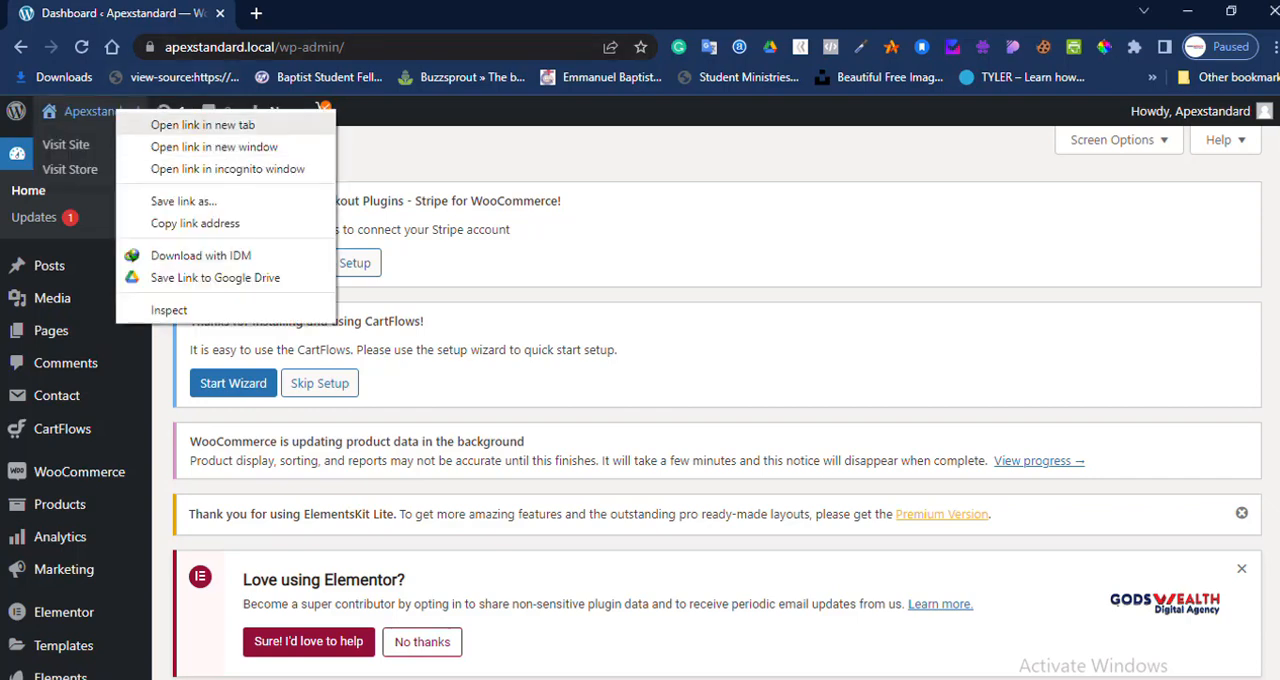
left_click(203, 125)
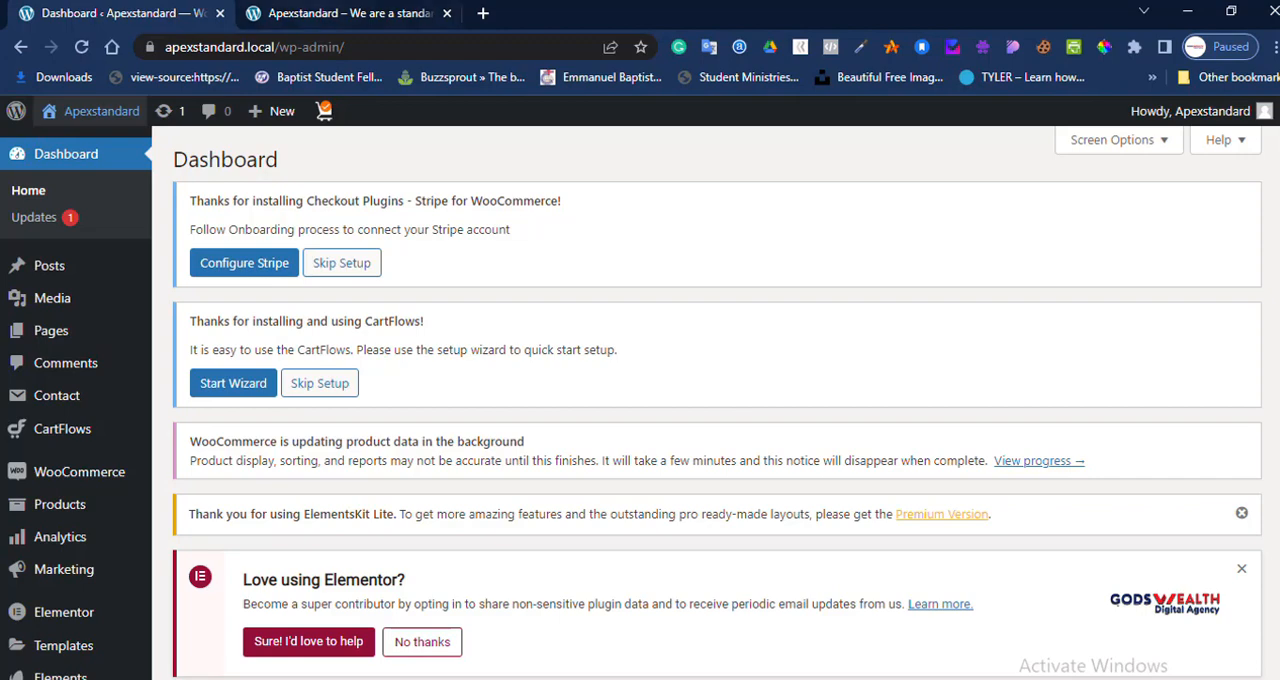
key("ctrl+Tab")
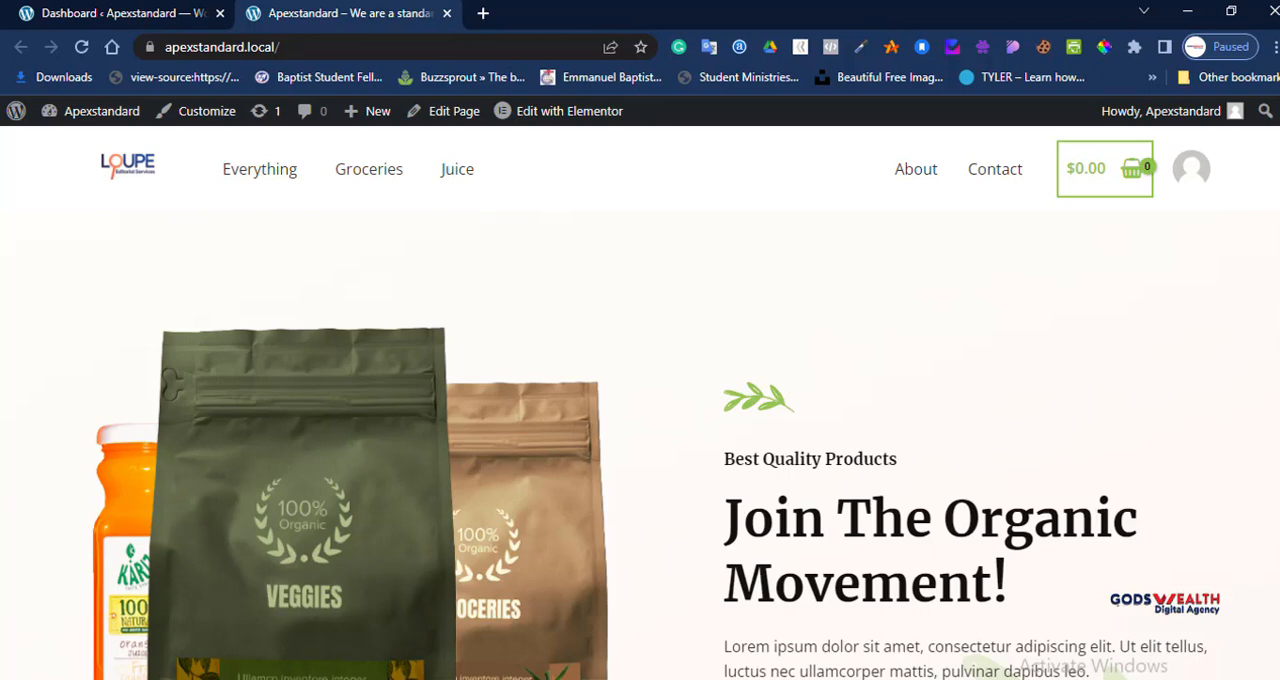
Step: Examine the sections of the site's home page, from the header and product listings to the footer
scroll(640, 403, "down", 6)
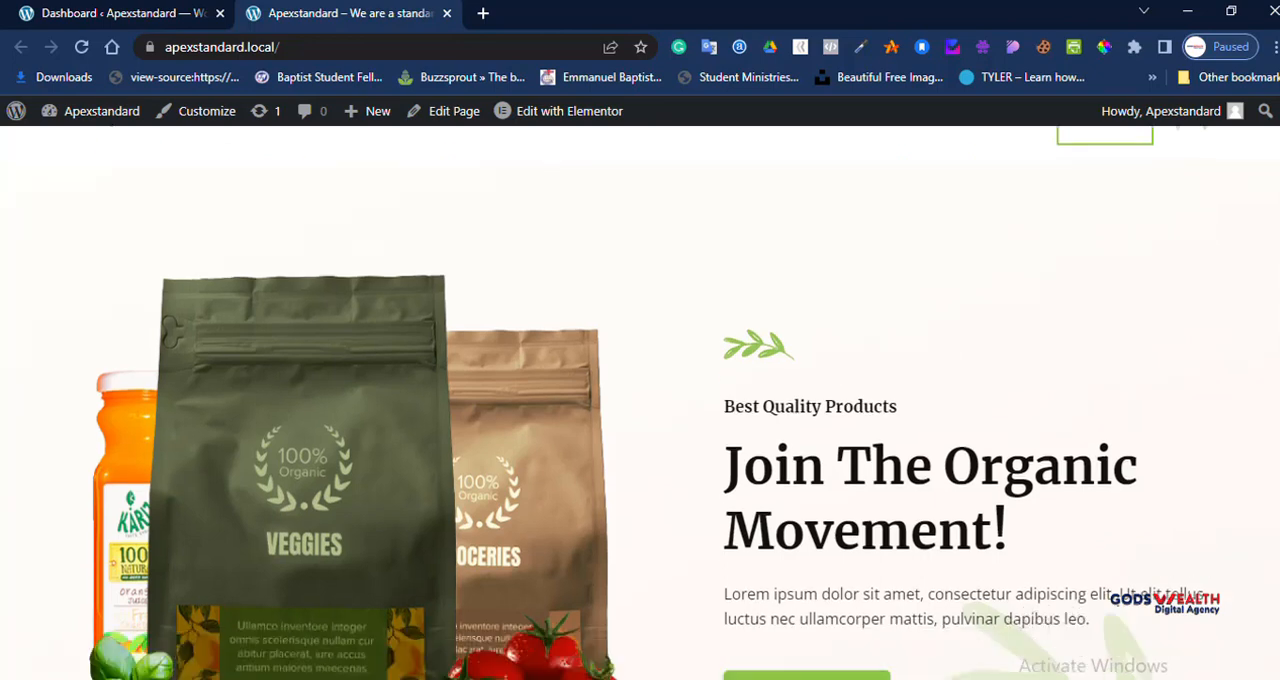
scroll(640, 403, "down", 10)
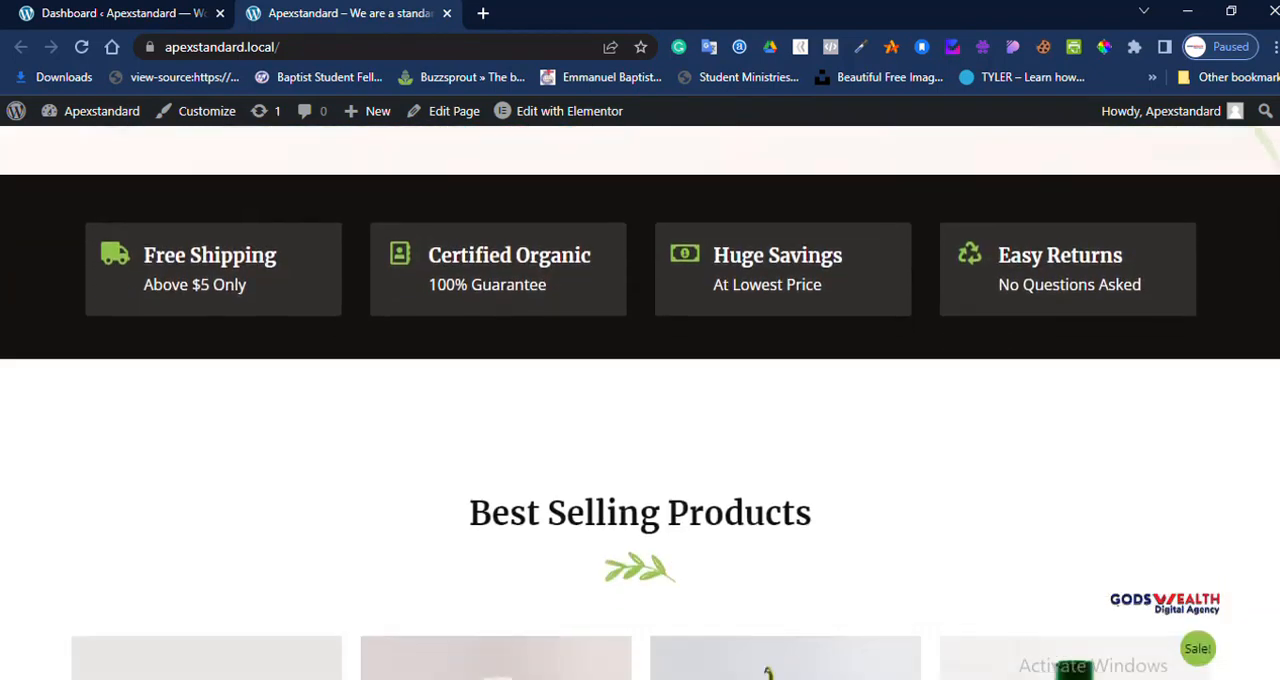
scroll(640, 403, "up", 4)
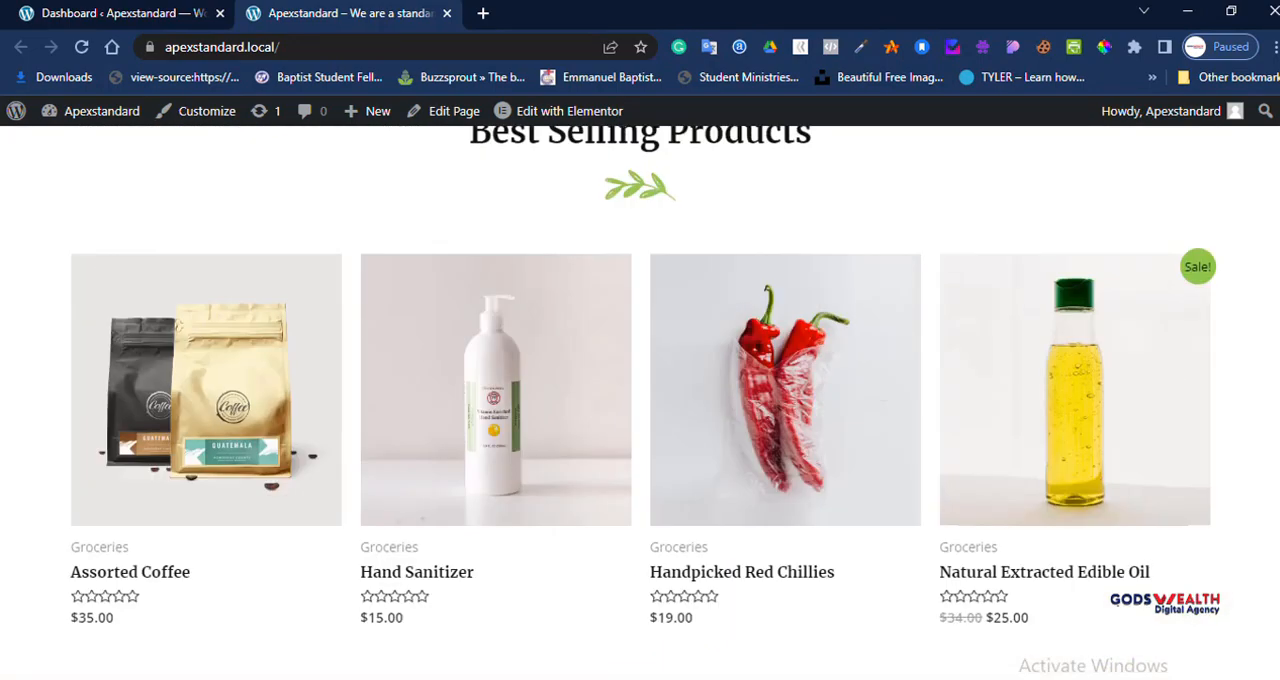
scroll(640, 403, "up", 12)
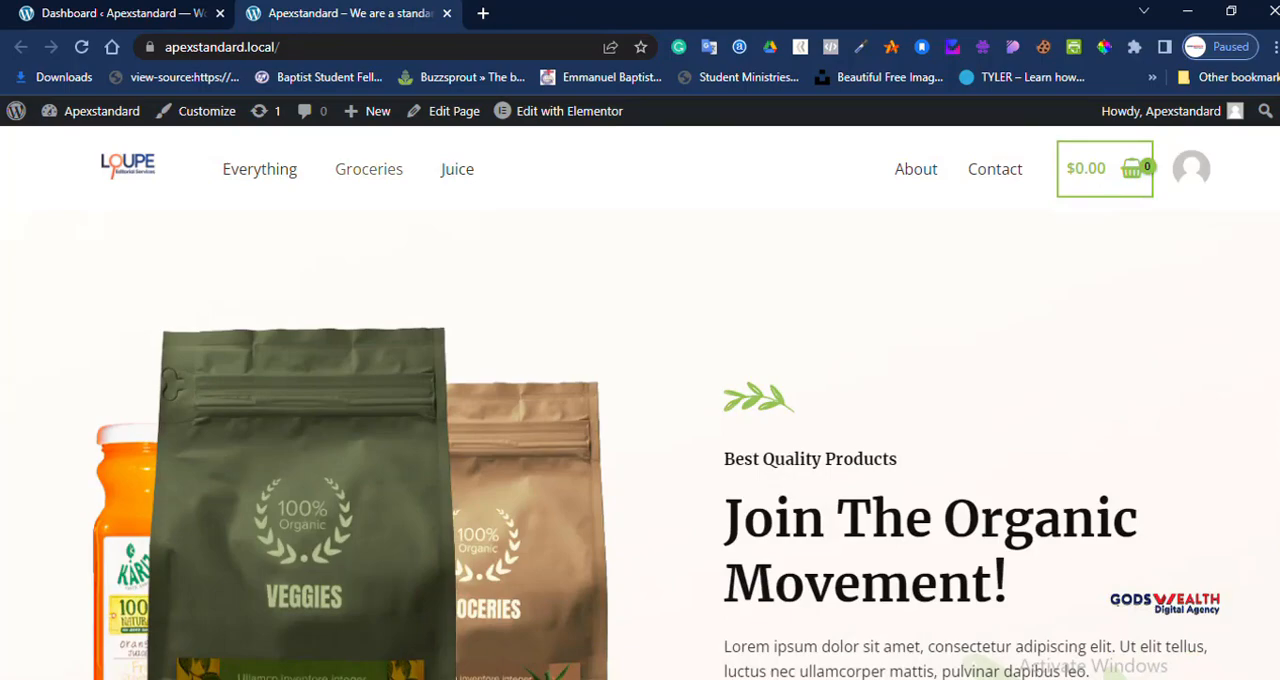
scroll(640, 403, "down", 18)
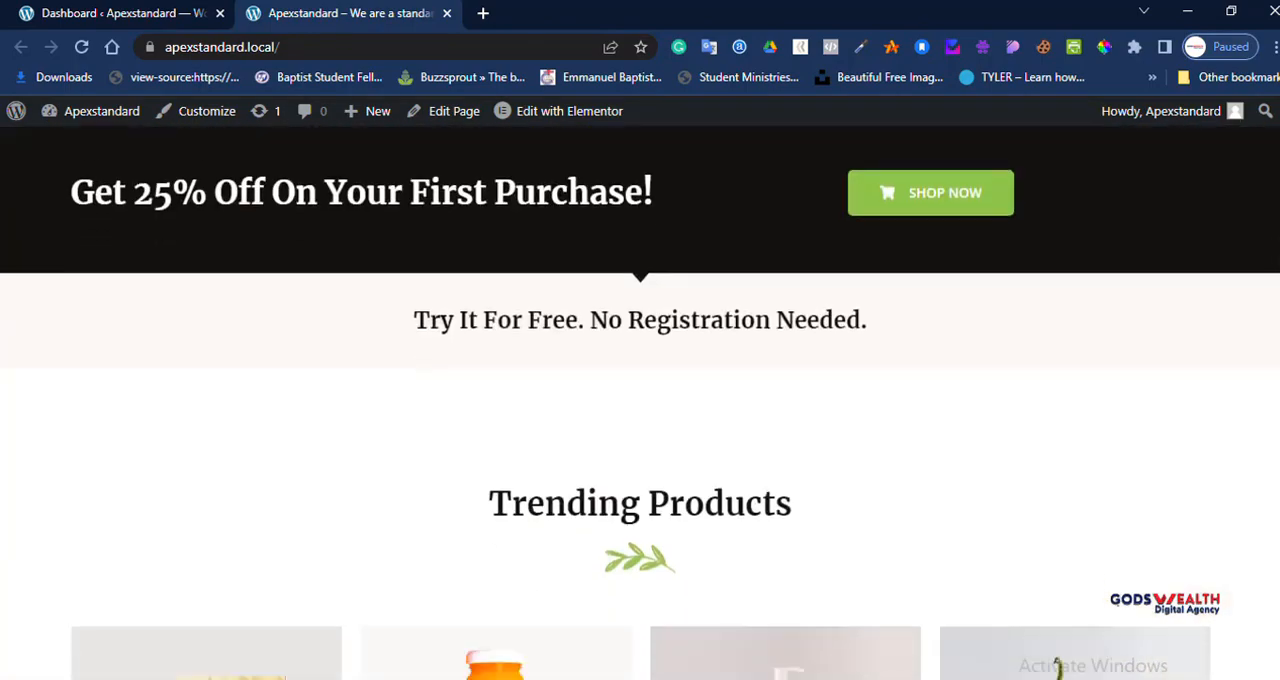
scroll(640, 403, "down", 11)
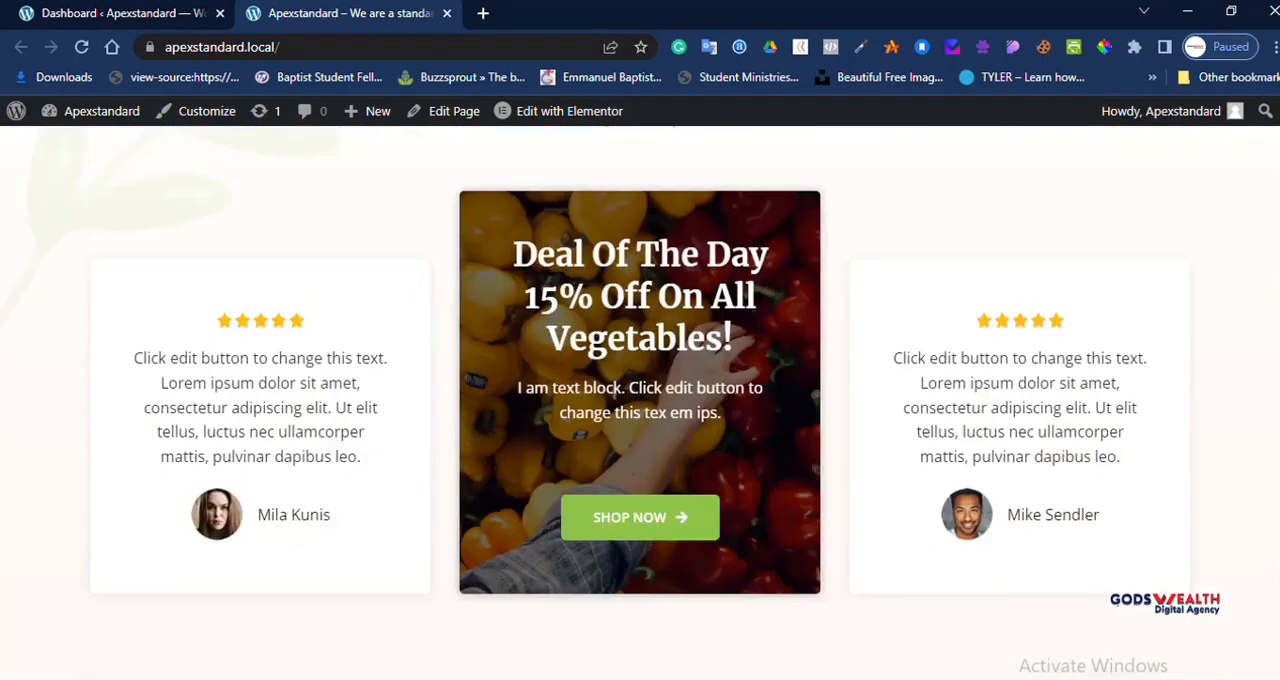
scroll(640, 403, "down", 5)
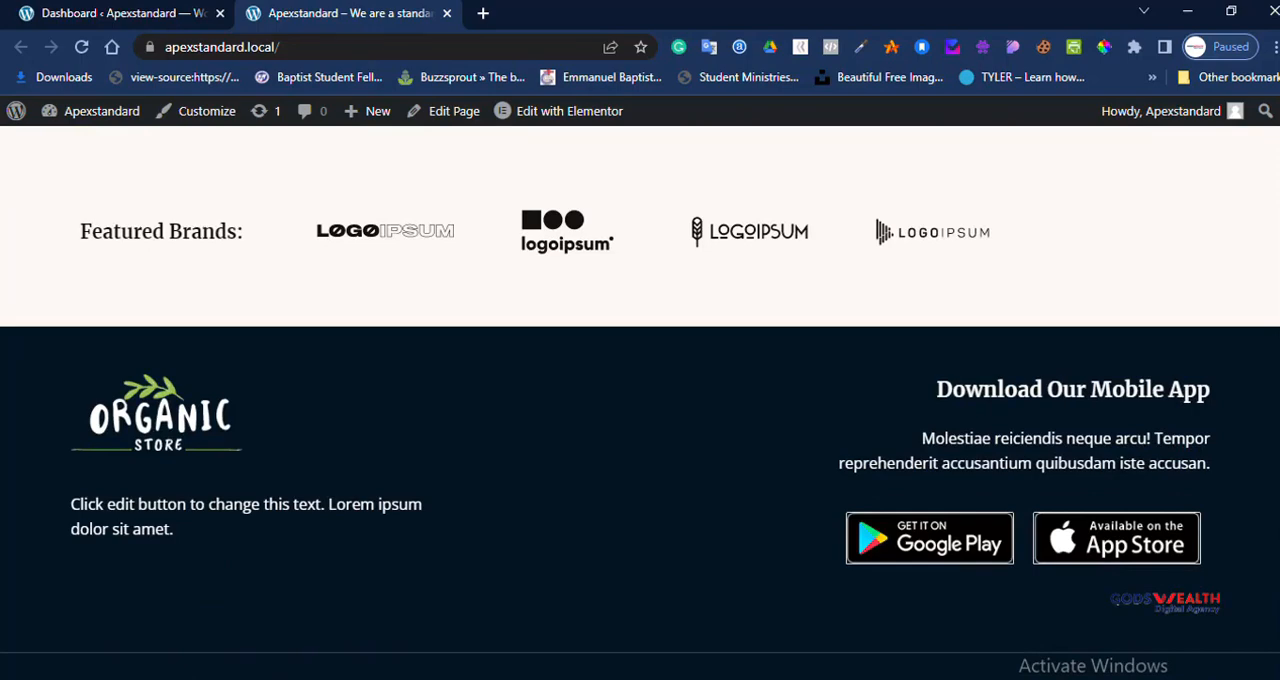
scroll(640, 403, "up", 2)
scroll(640, 403, "down", 2)
scroll(640, 403, "up", 10)
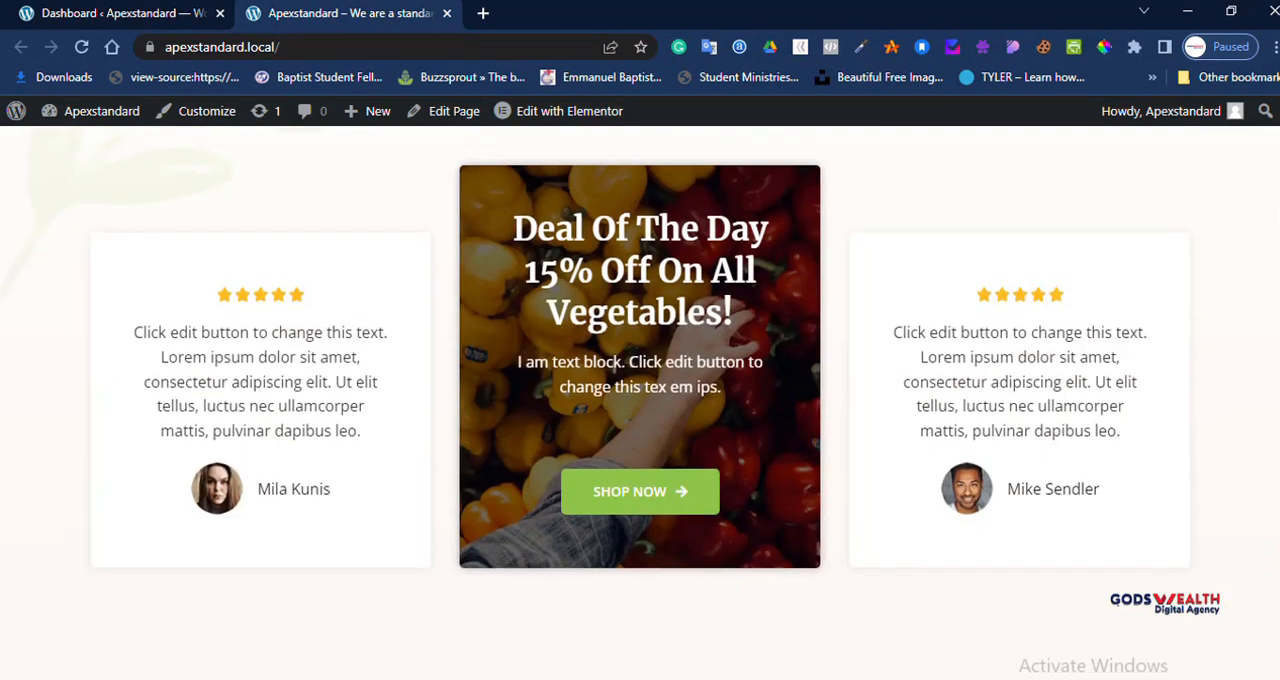
Step: Return to the dashboard and dismiss the Stripe and CartFlows setup notices and the ElementsKit Lite notice
left_click(150, 14)
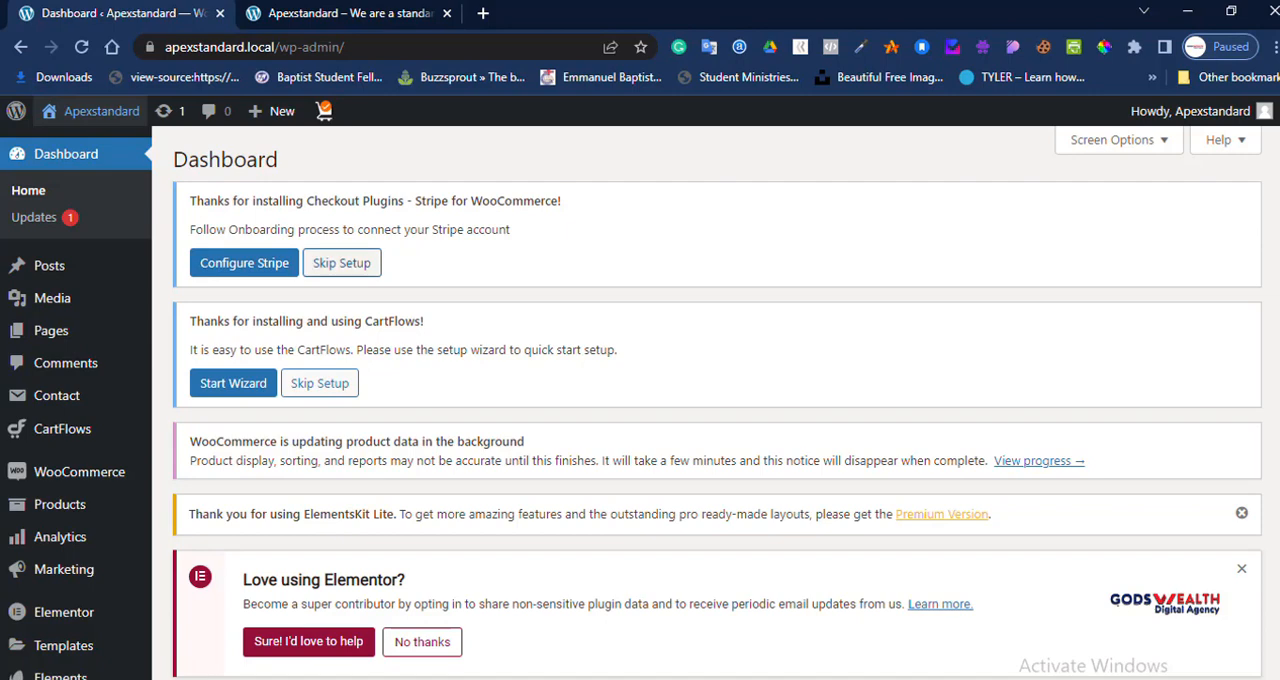
left_click(341, 263)
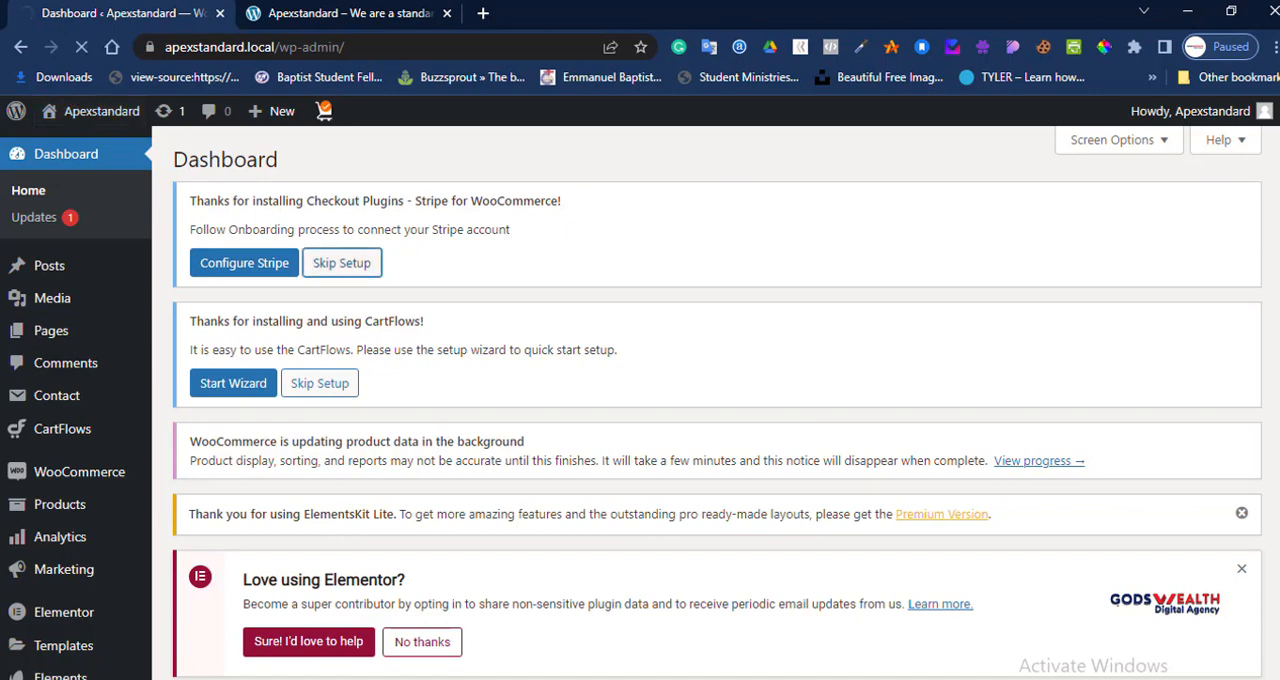
left_click(320, 383)
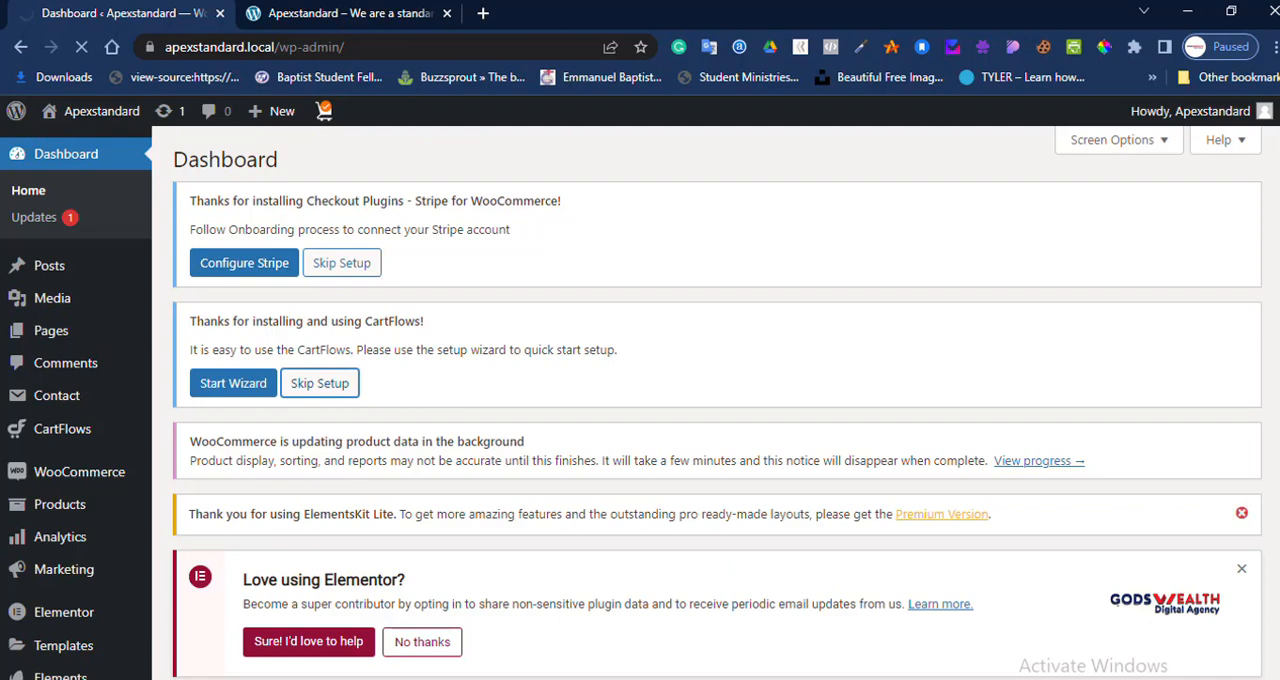
left_click(1241, 513)
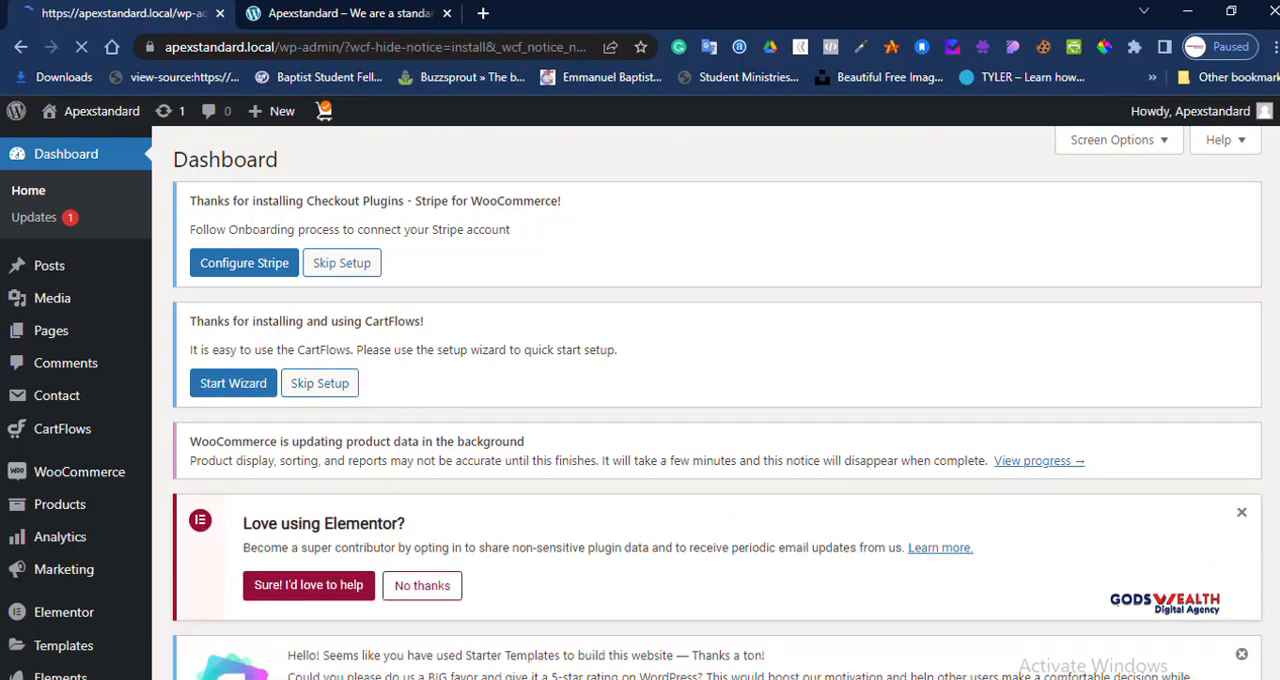
Step: Dismiss the Starter Templates rating request and the ElementsKit Lite and Elementor notices on the dashboard
scroll(716, 402, "down", 3)
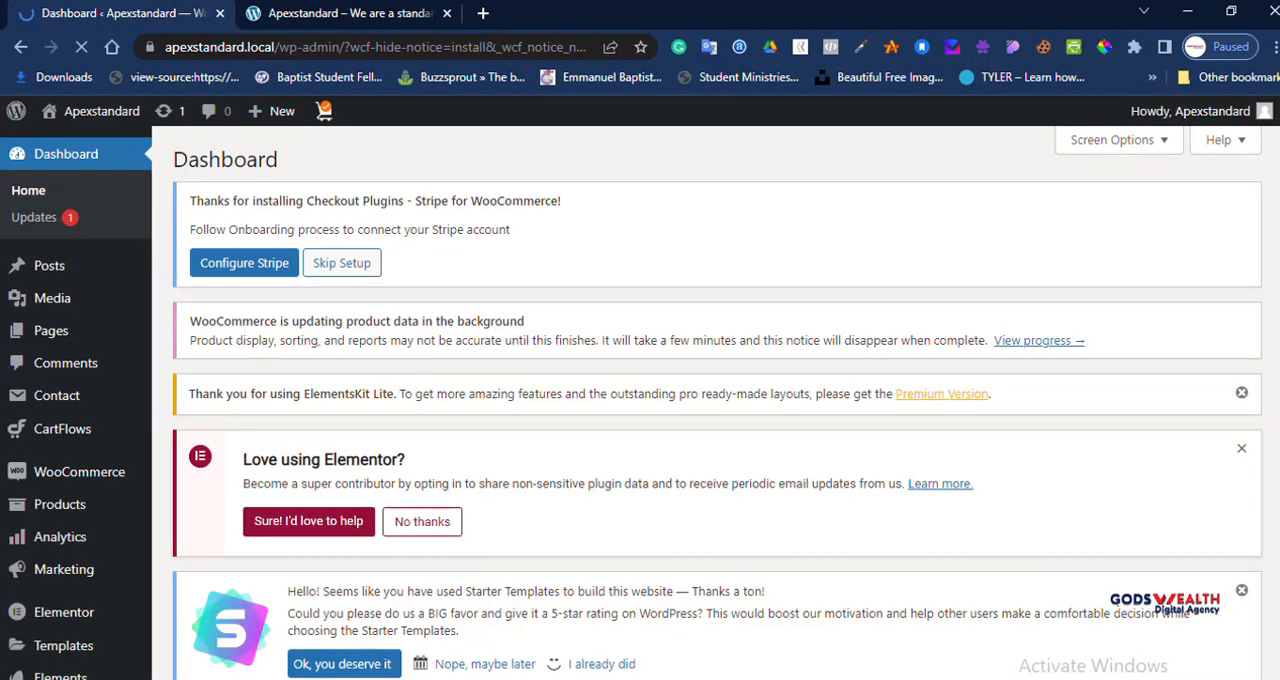
scroll(716, 402, "down", 3)
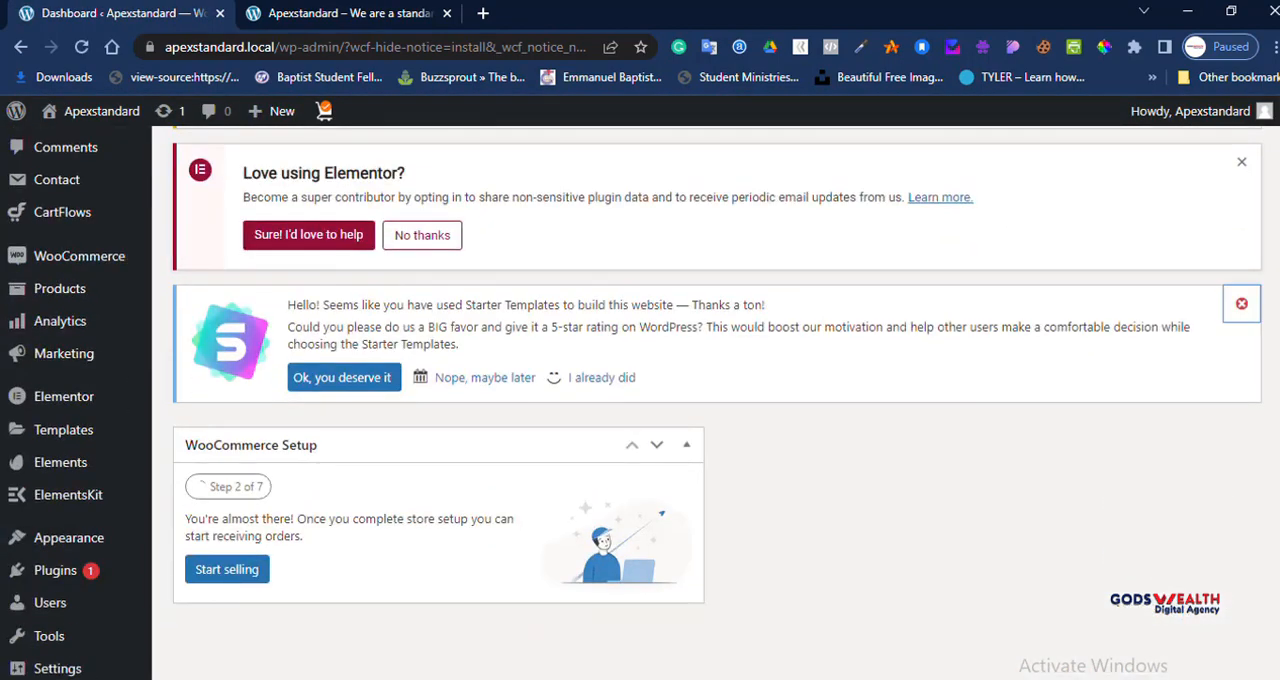
left_click(1241, 303)
scroll(1241, 303, "up", 3)
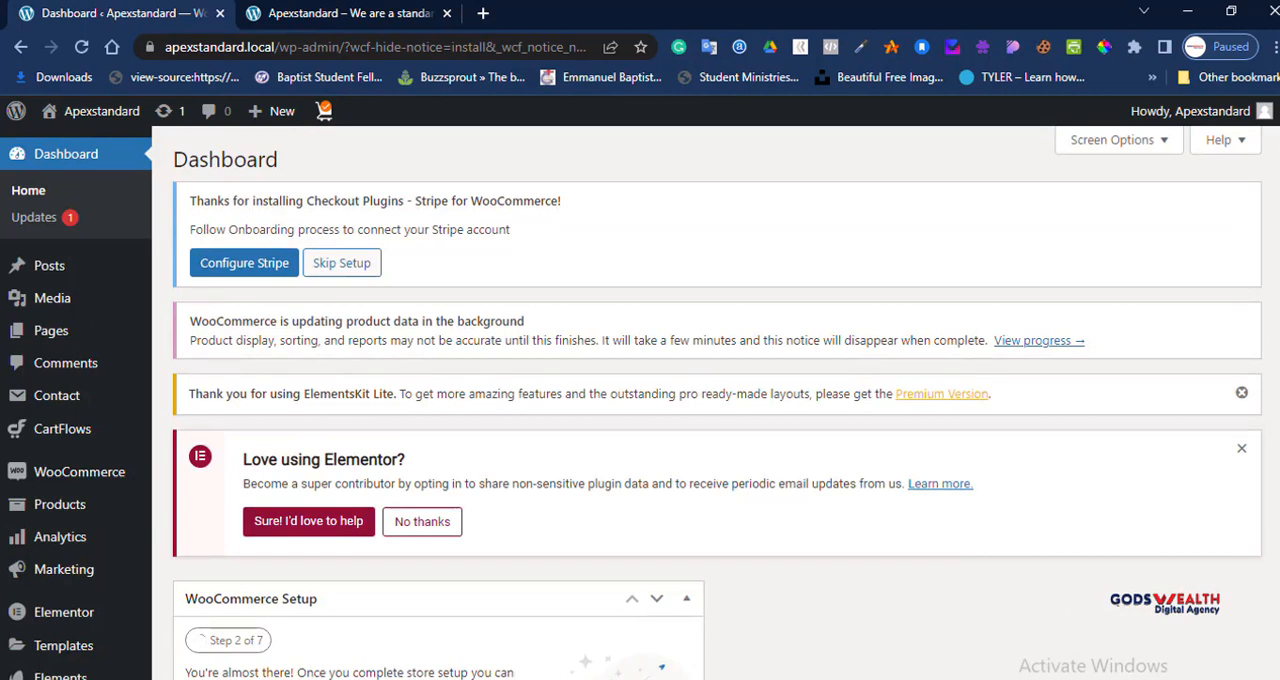
left_click(1241, 393)
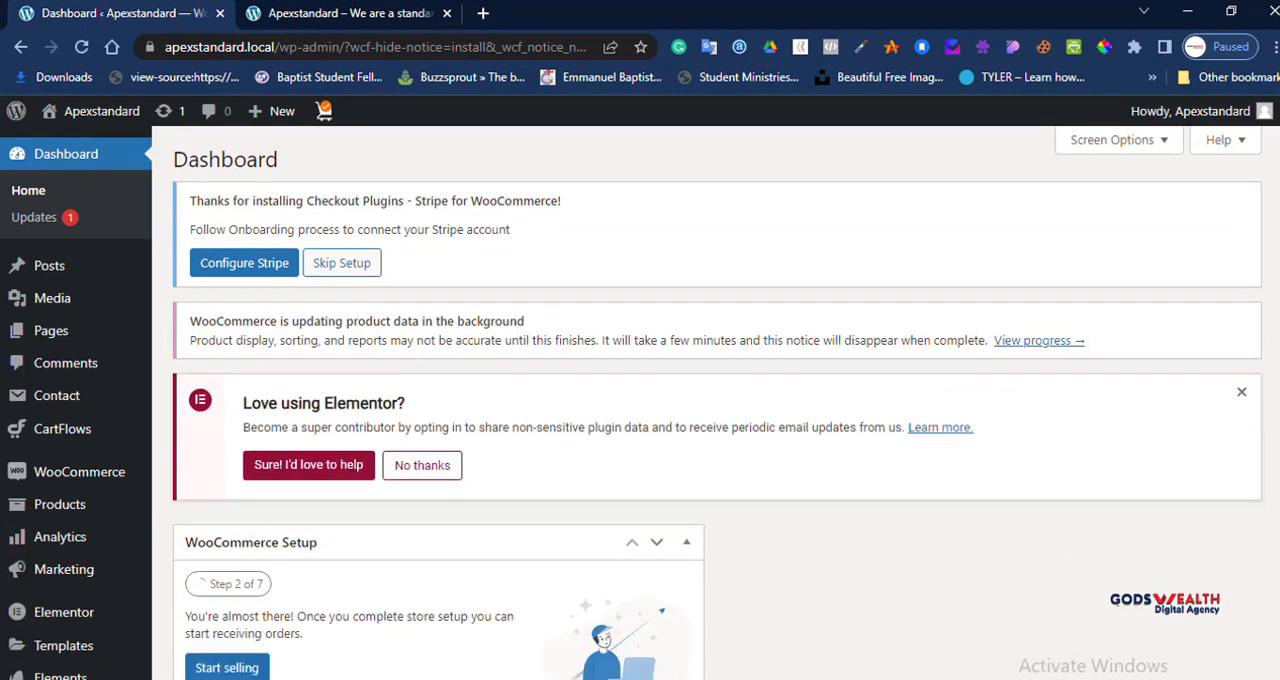
left_click(1241, 392)
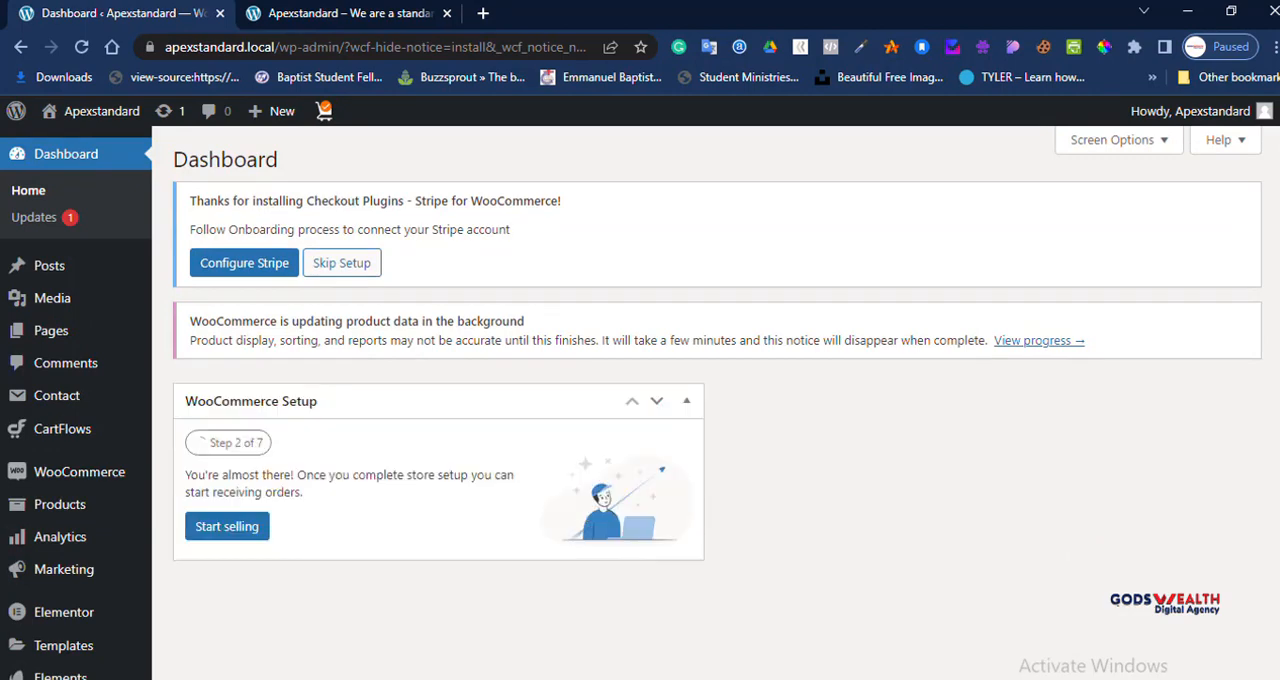
Step: Hide the WooCommerce Setup box from the dashboard through the screen options
left_click(1112, 140)
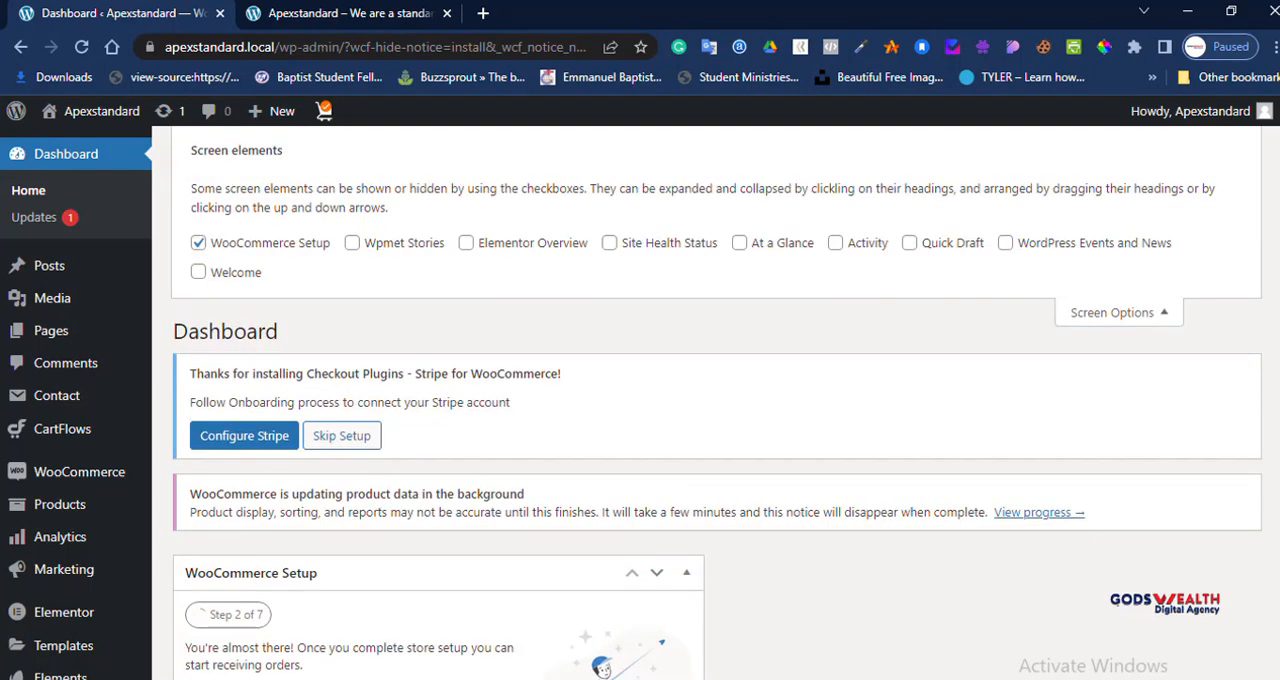
left_click(198, 242)
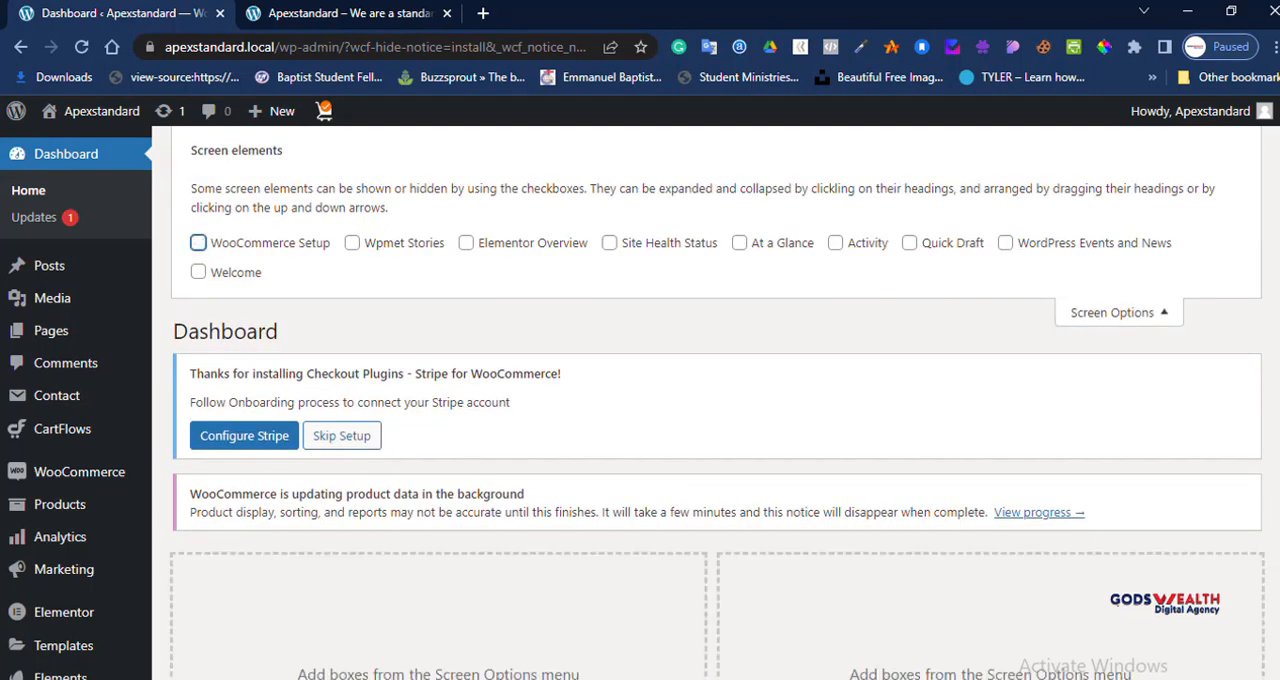
left_click(1112, 312)
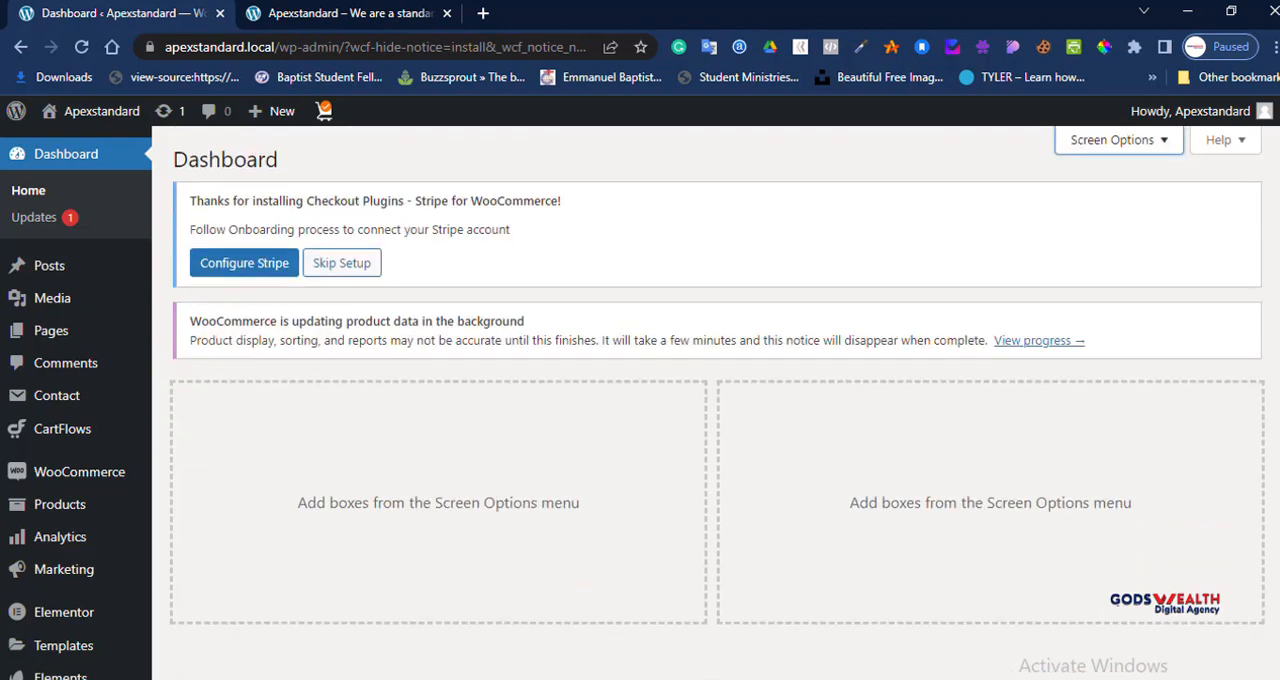
Step: Skip the Stripe for WooCommerce setup and dismiss the Elementor contribution notice
left_click(342, 263)
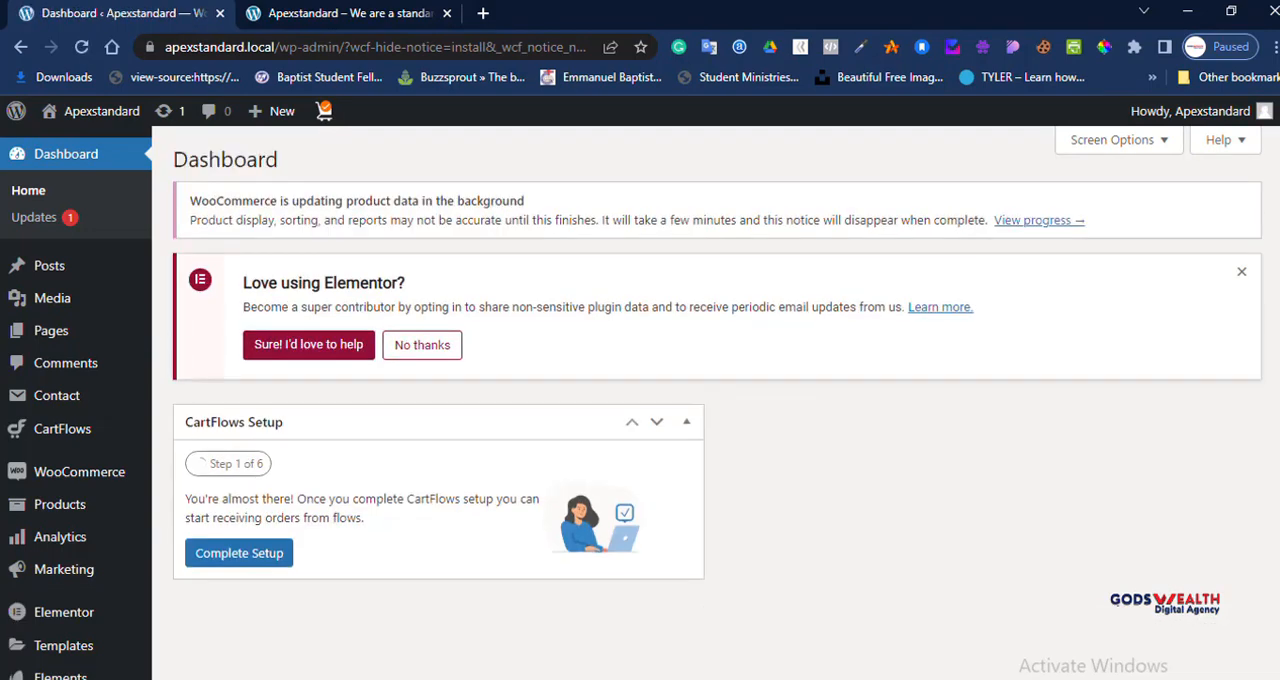
left_click(1241, 271)
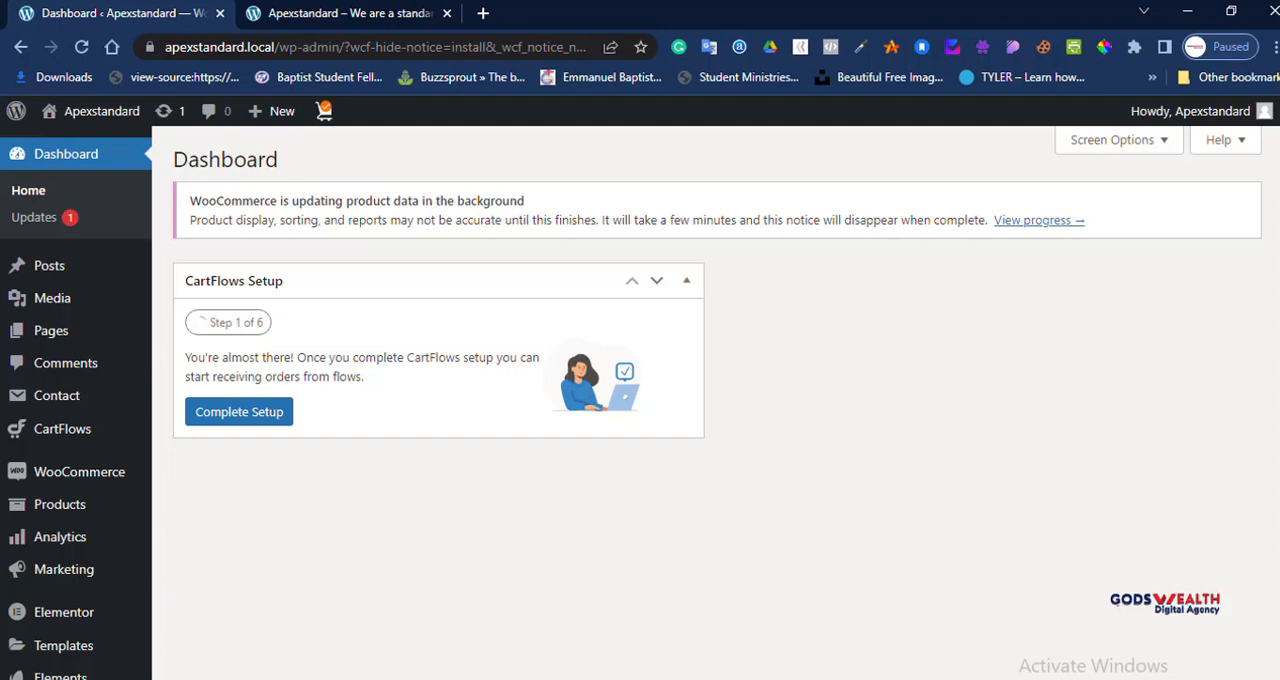
Step: Hide the CartFlows Setup box from the dashboard through the screen options
left_click(1112, 140)
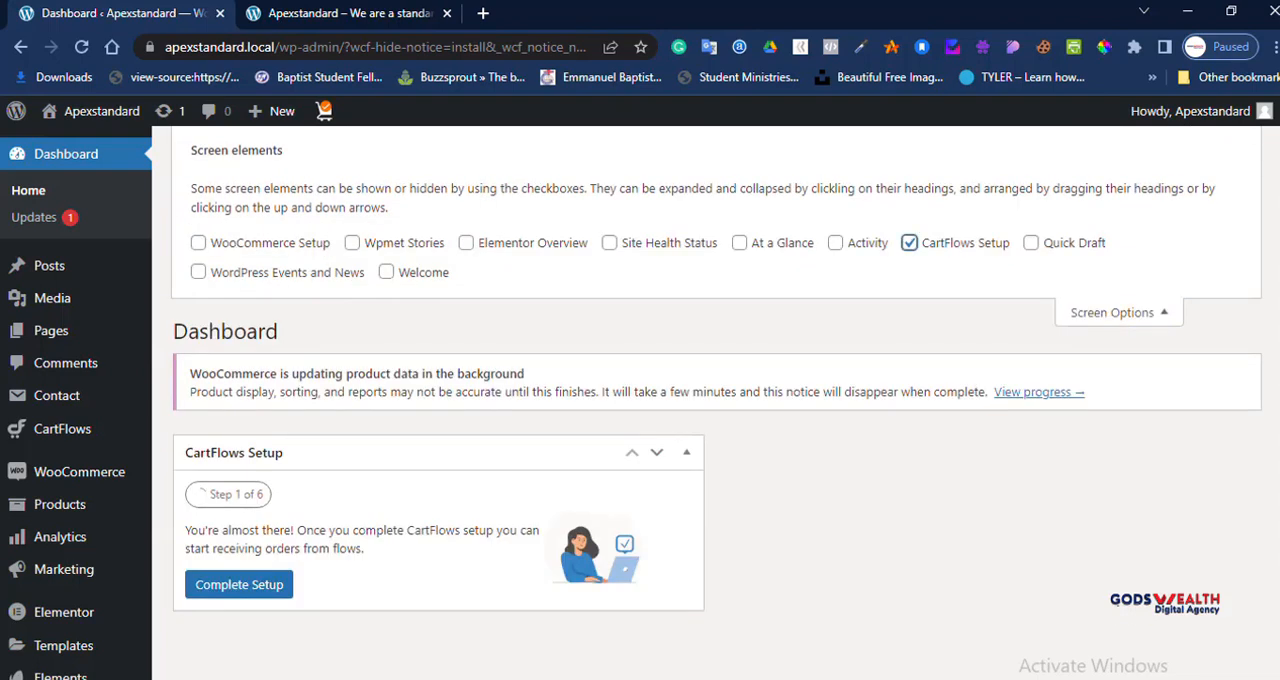
left_click(909, 242)
left_click(1112, 312)
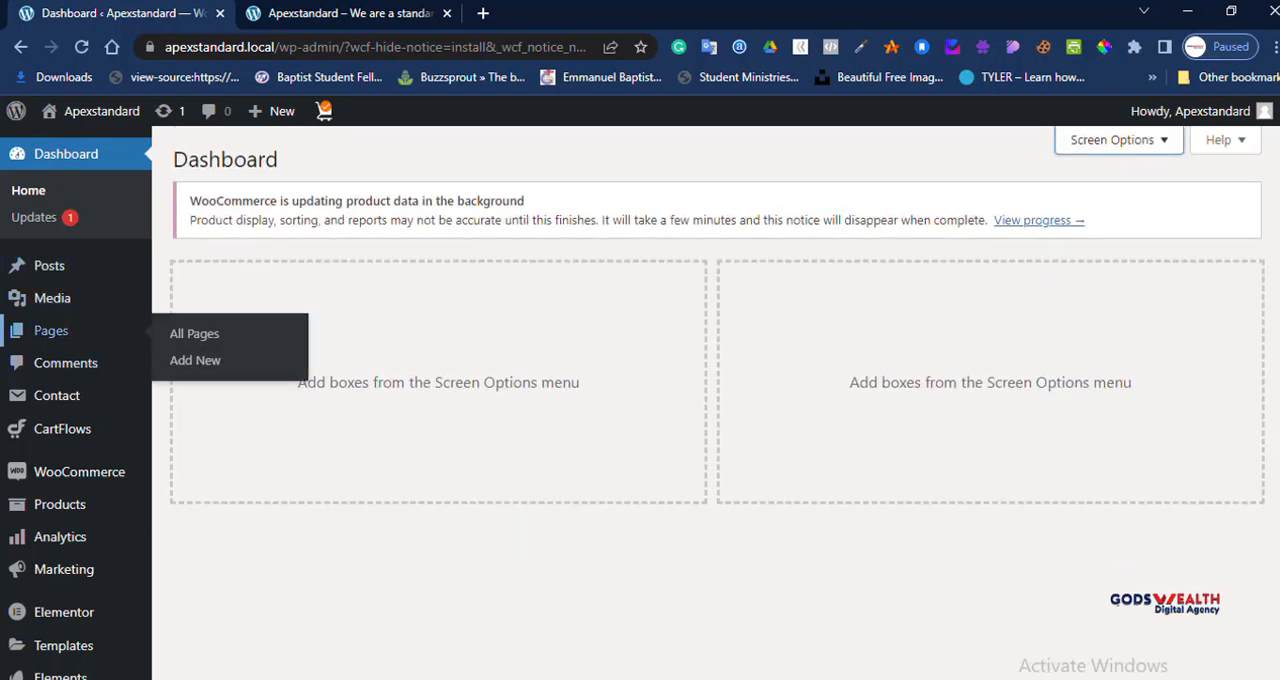
Step: Open the list of all the site's pages and dismiss the Elementor notice above it
left_click(50, 331)
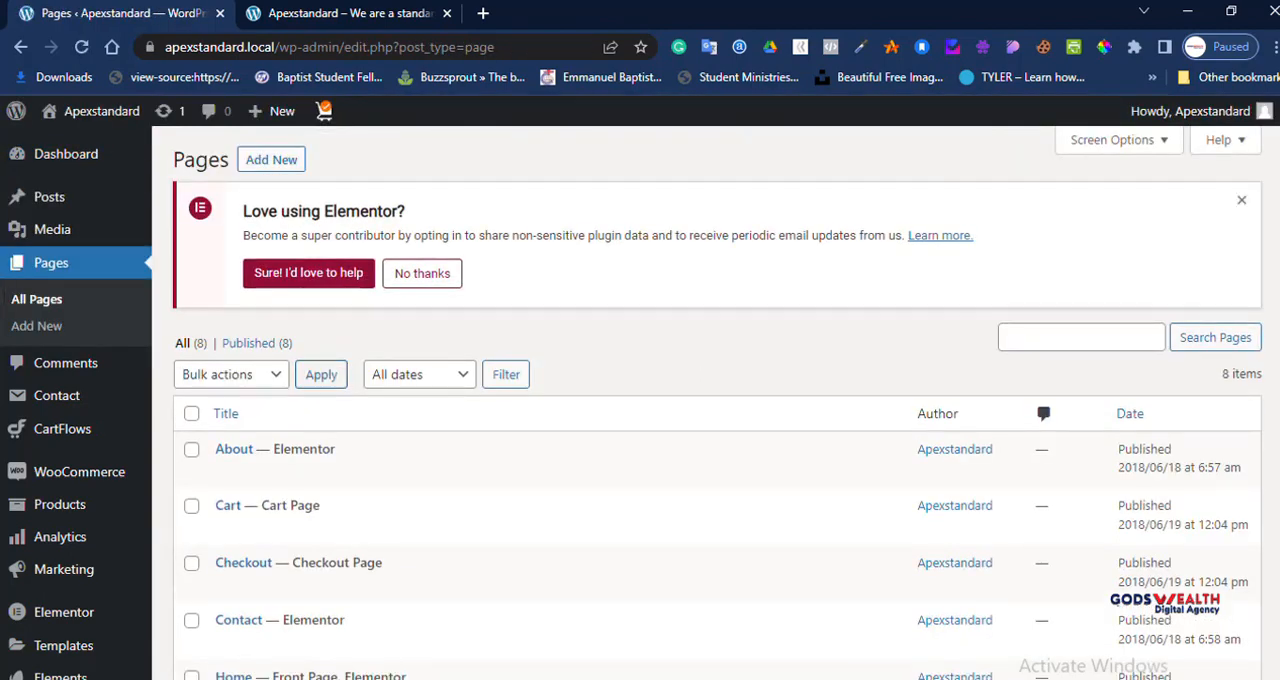
scroll(300, 410, "down", 2)
scroll(300, 410, "up", 2)
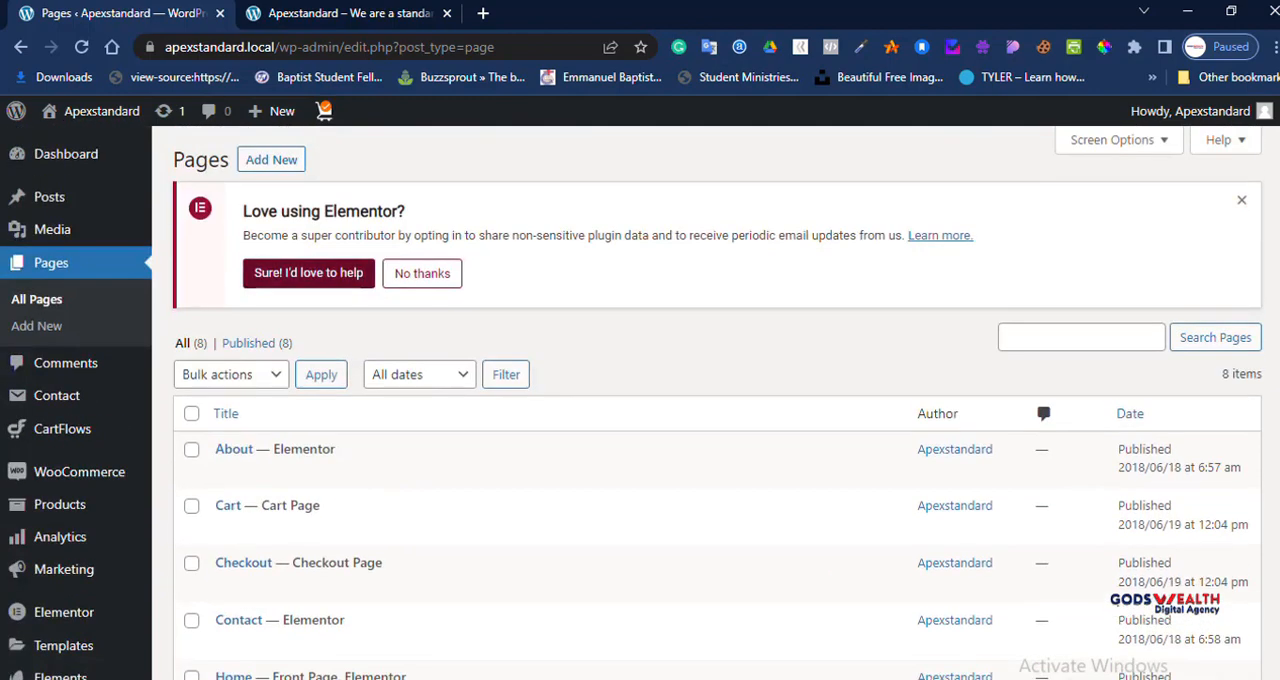
left_click(1241, 199)
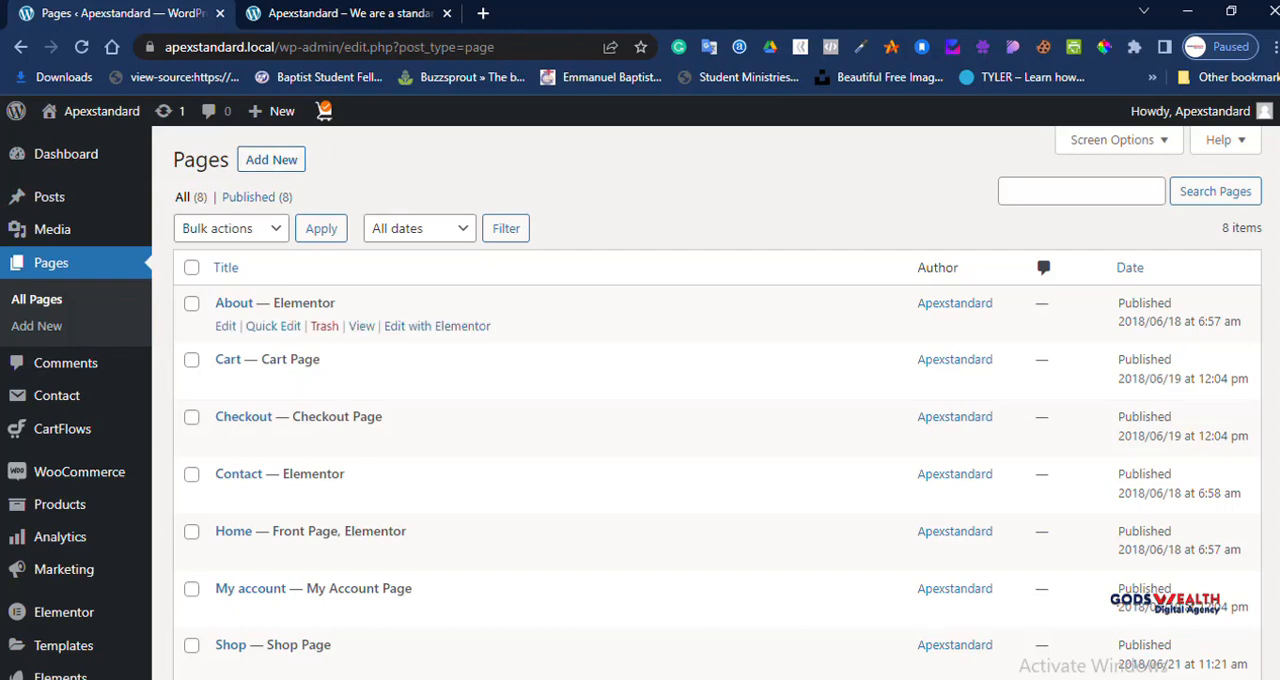
Step: Look through the list of pages and select the entry named Test page
scroll(700, 400, "down", 3)
scroll(700, 400, "up", 1)
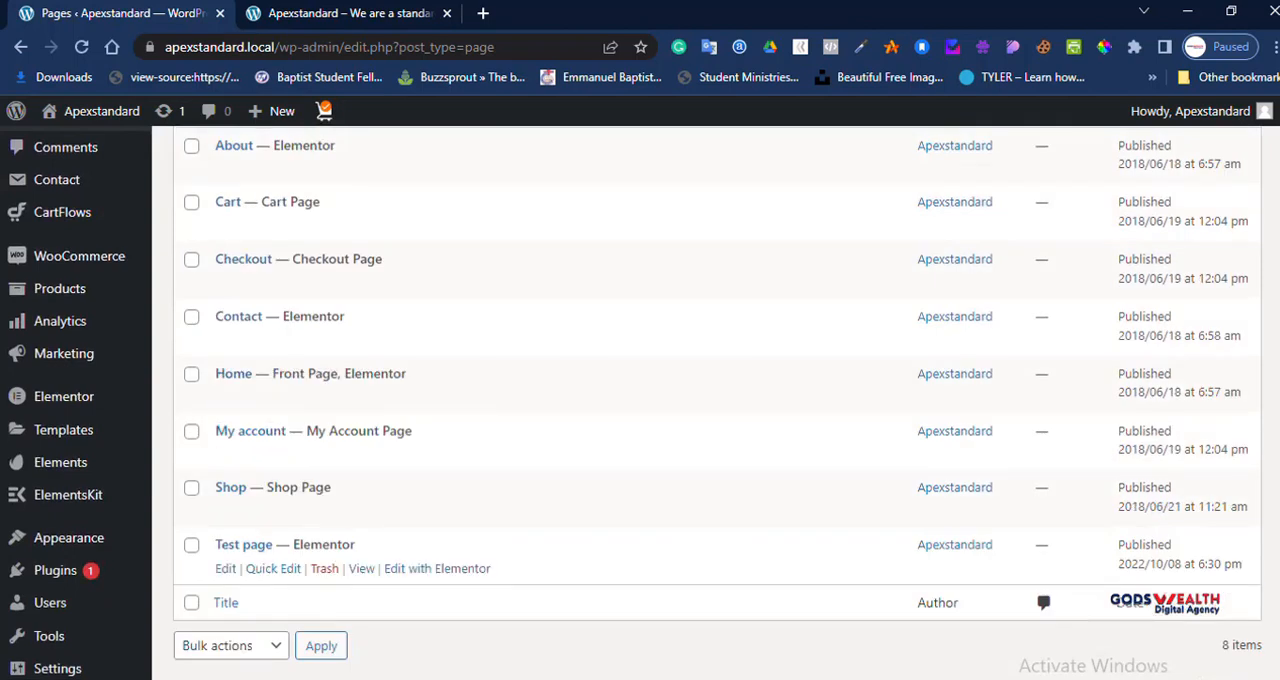
left_click(191, 545)
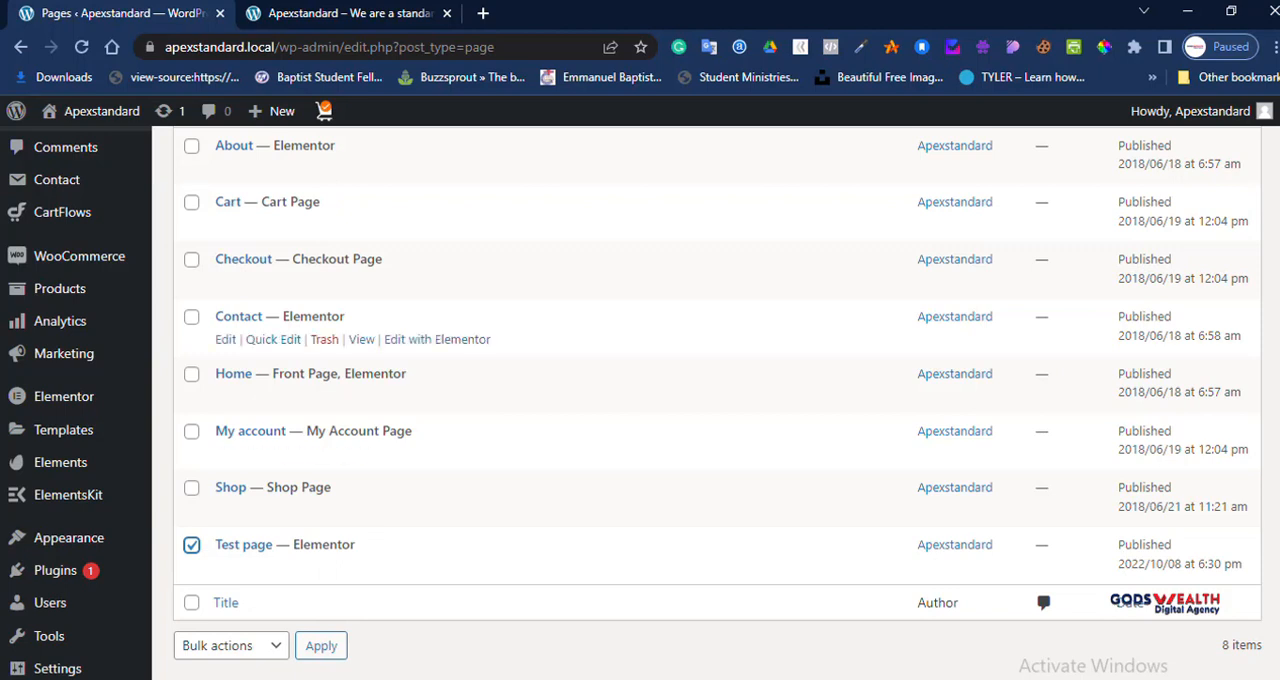
scroll(600, 340, "up", 1)
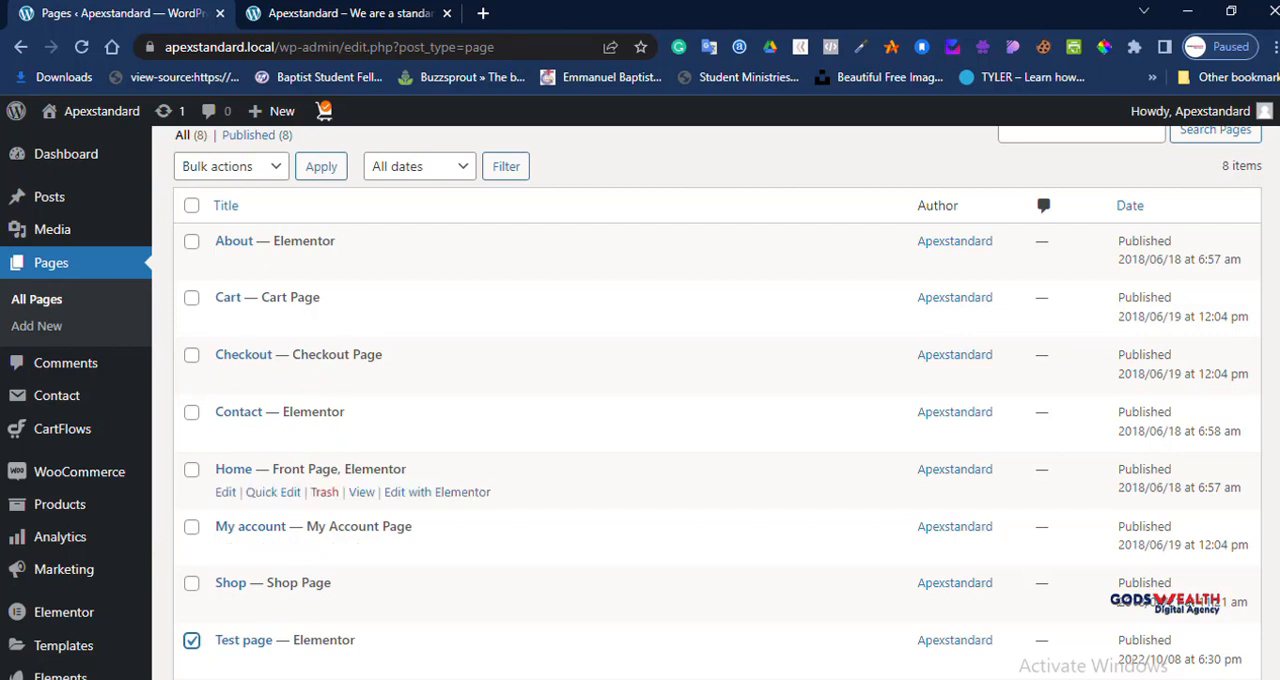
Step: Open the live view of the Home page in a new browser tab and switch to the already open front-end tab
right_click(361, 492)
left_click(410, 503)
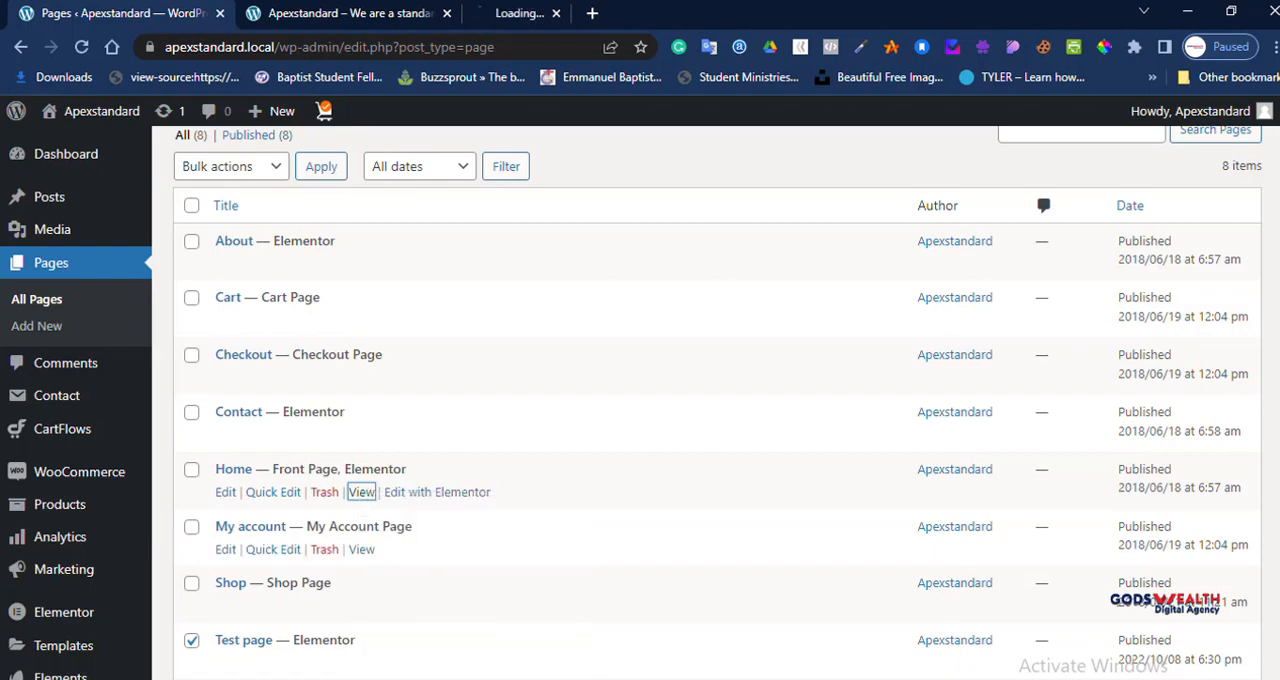
left_click(385, 14)
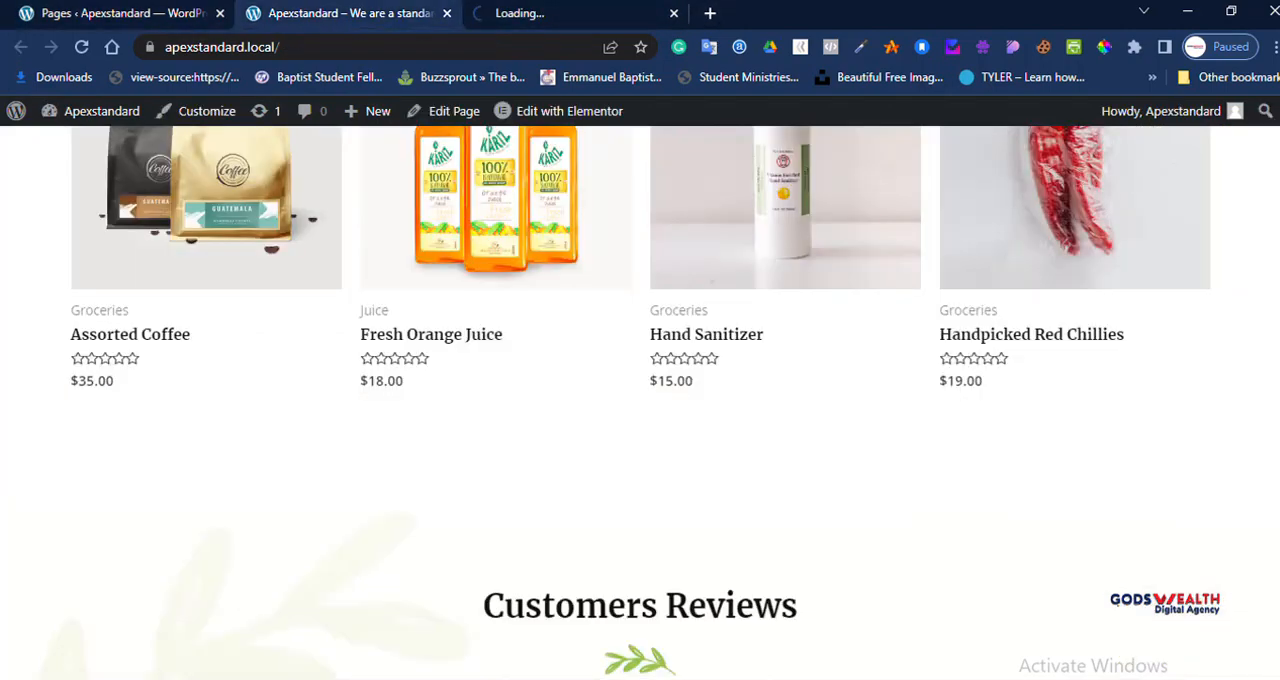
Step: Review the live Home page from the product sections down to the footer and back up to the hero banner
scroll(640, 400, "down", 3)
scroll(640, 400, "down", 7)
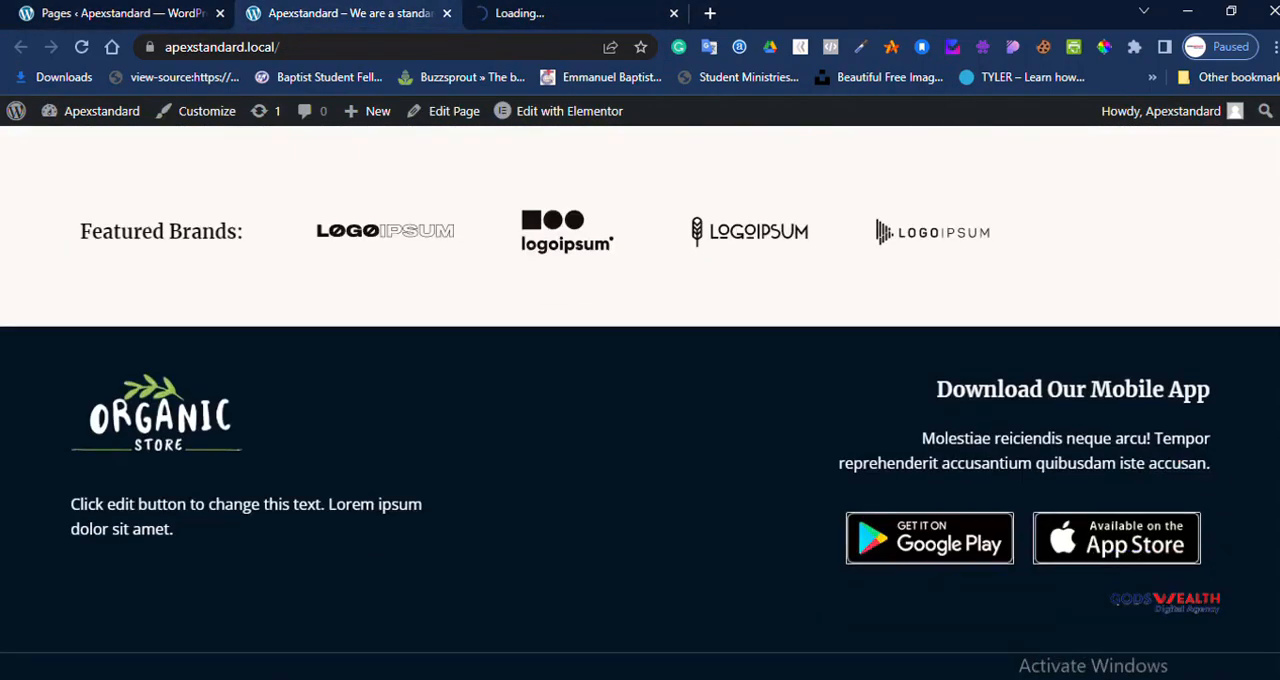
scroll(640, 400, "up", 5)
scroll(640, 400, "up", 10)
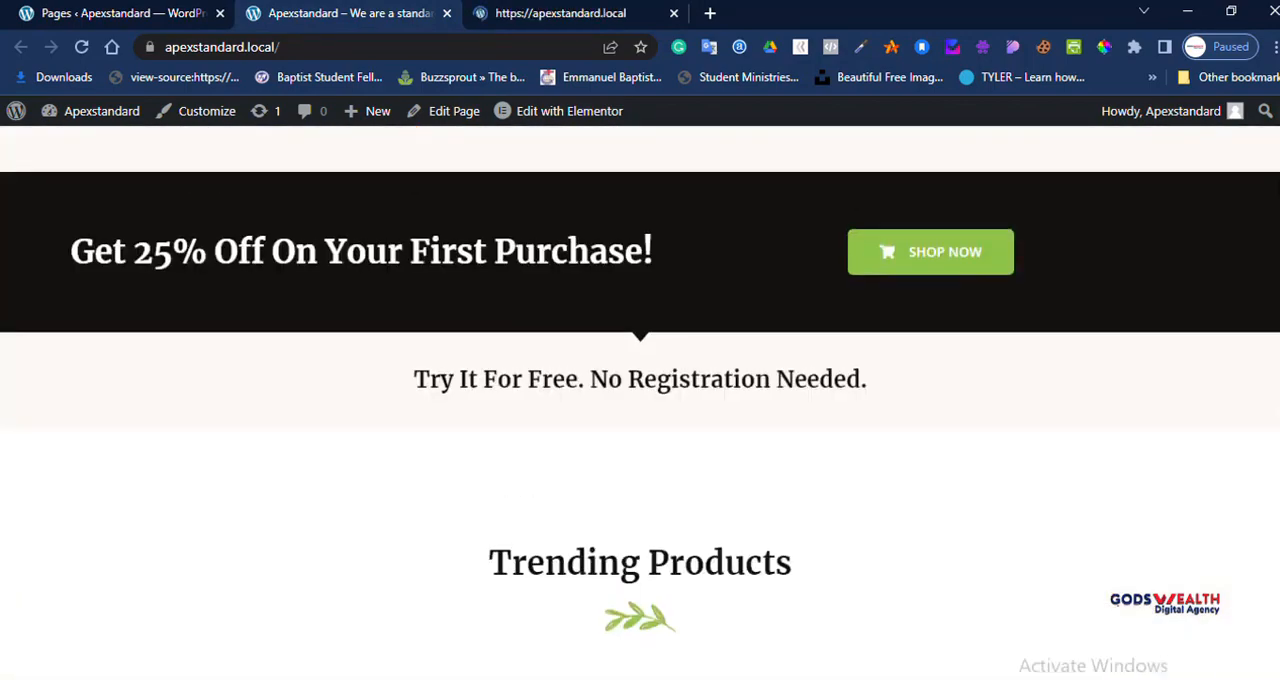
scroll(640, 400, "up", 8)
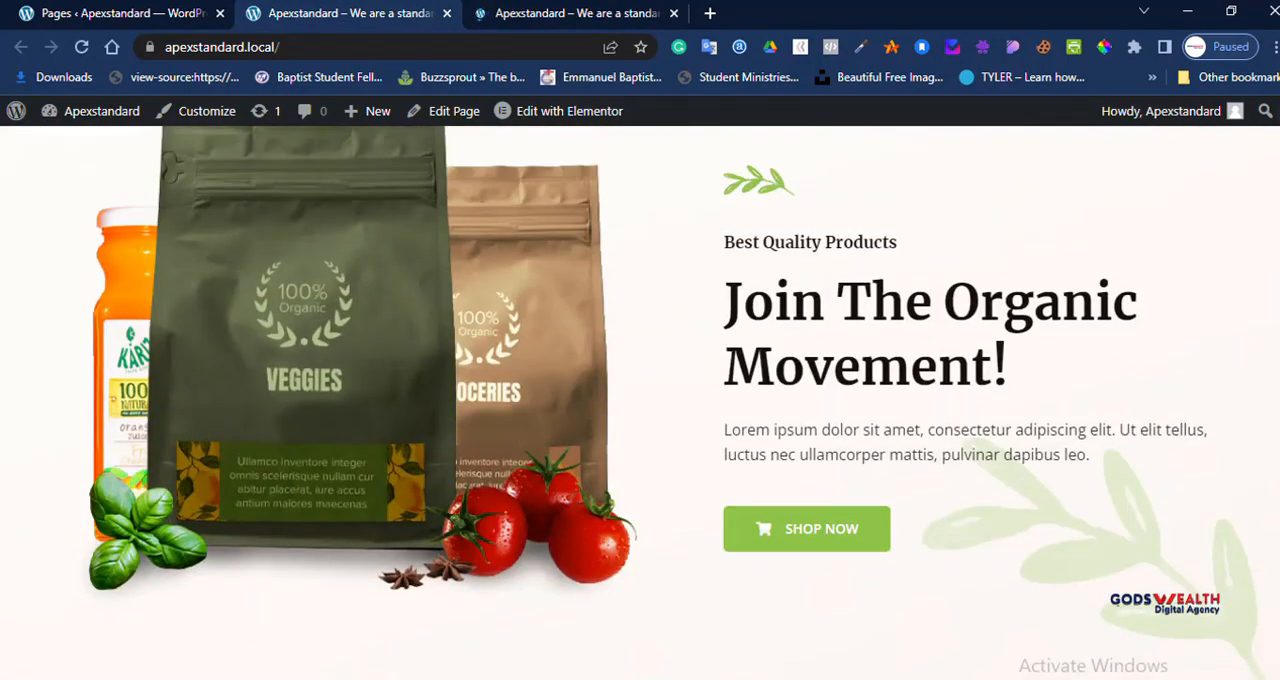
Step: Compare the two open Home page tabs, close the duplicate one and return to the list of pages
mouse_move(560, 111)
left_click(608, 14)
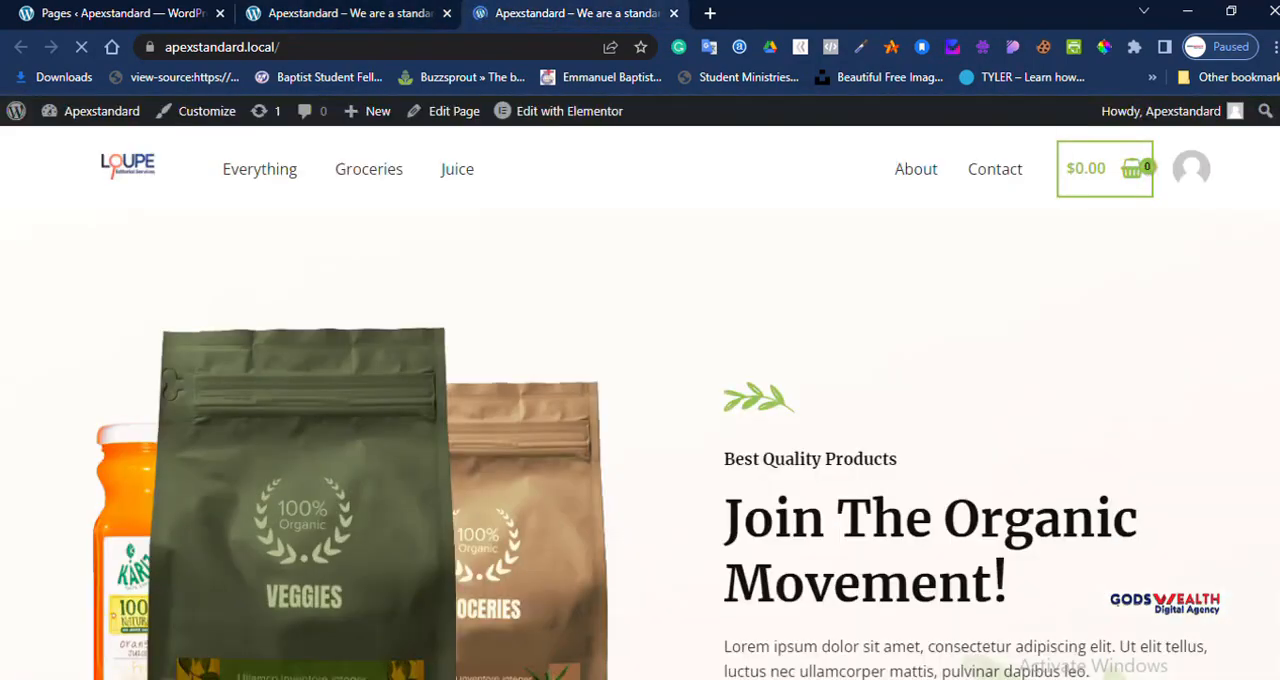
left_click(350, 14)
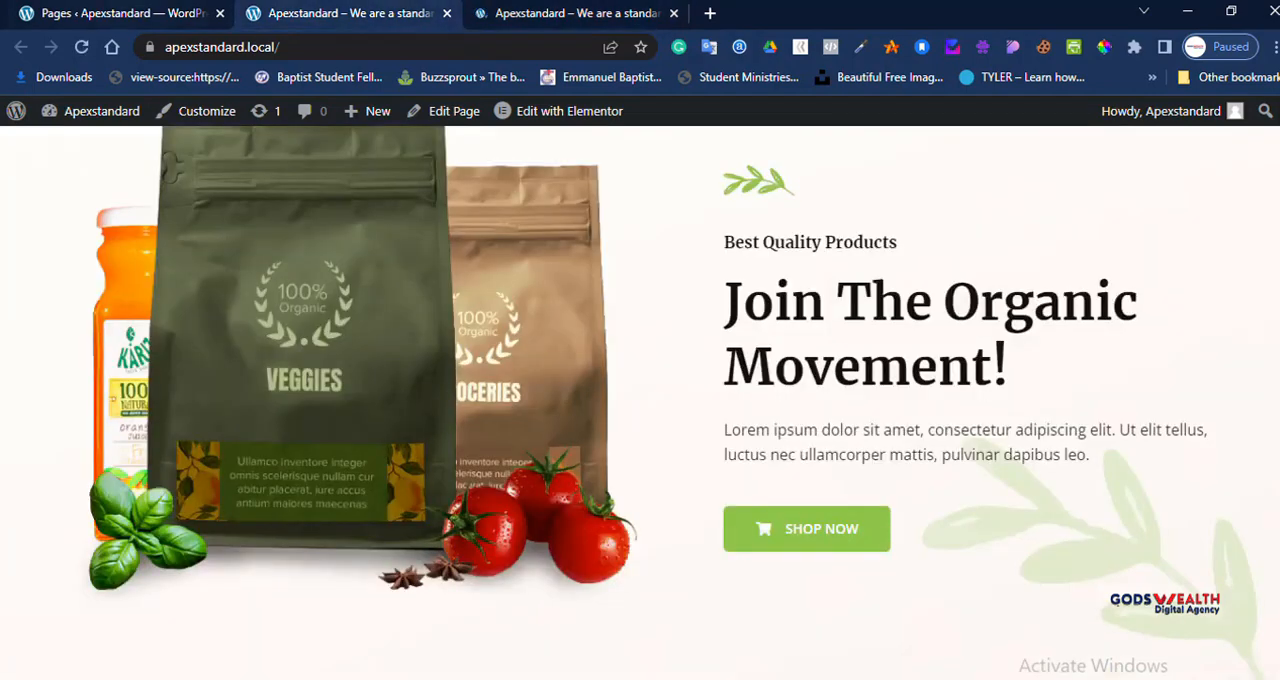
left_click(122, 14)
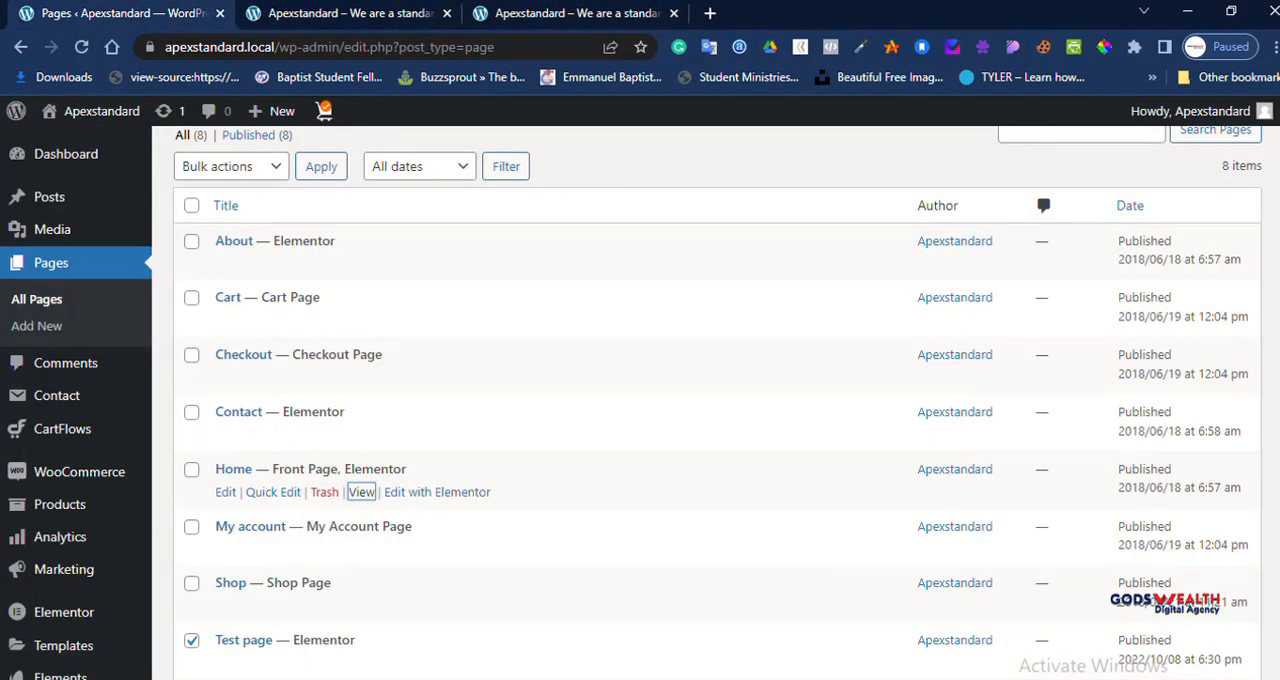
left_click(350, 14)
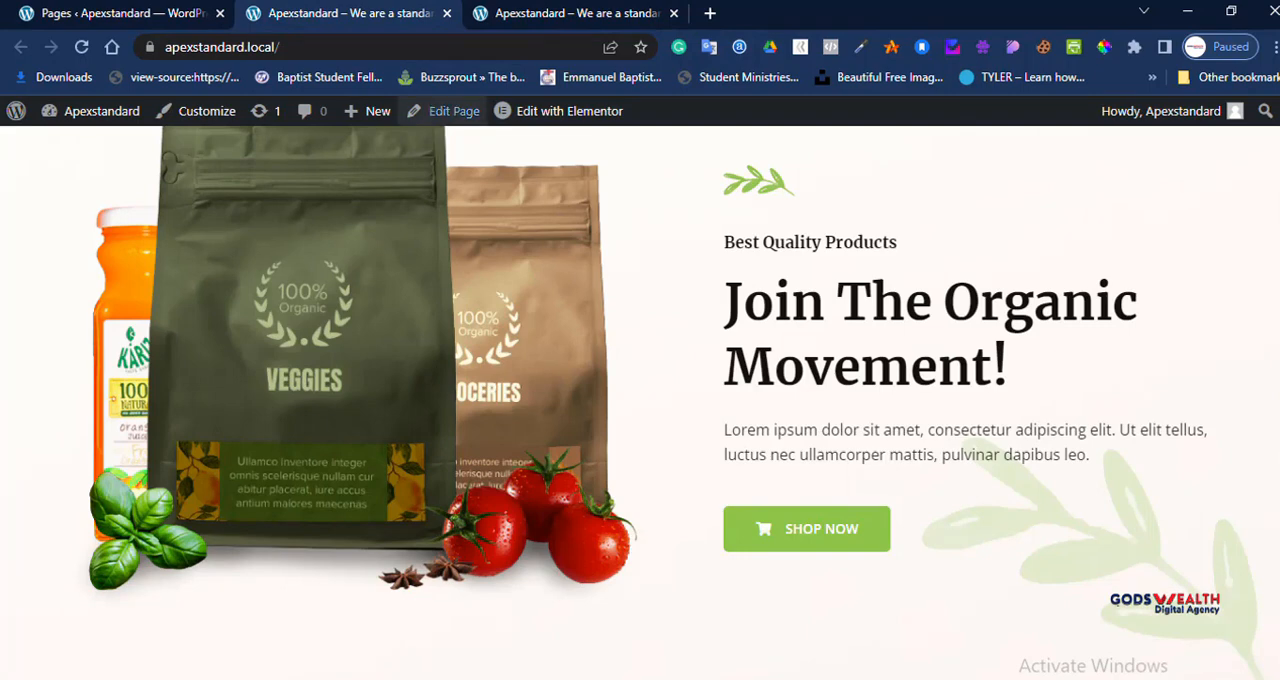
left_click(562, 14)
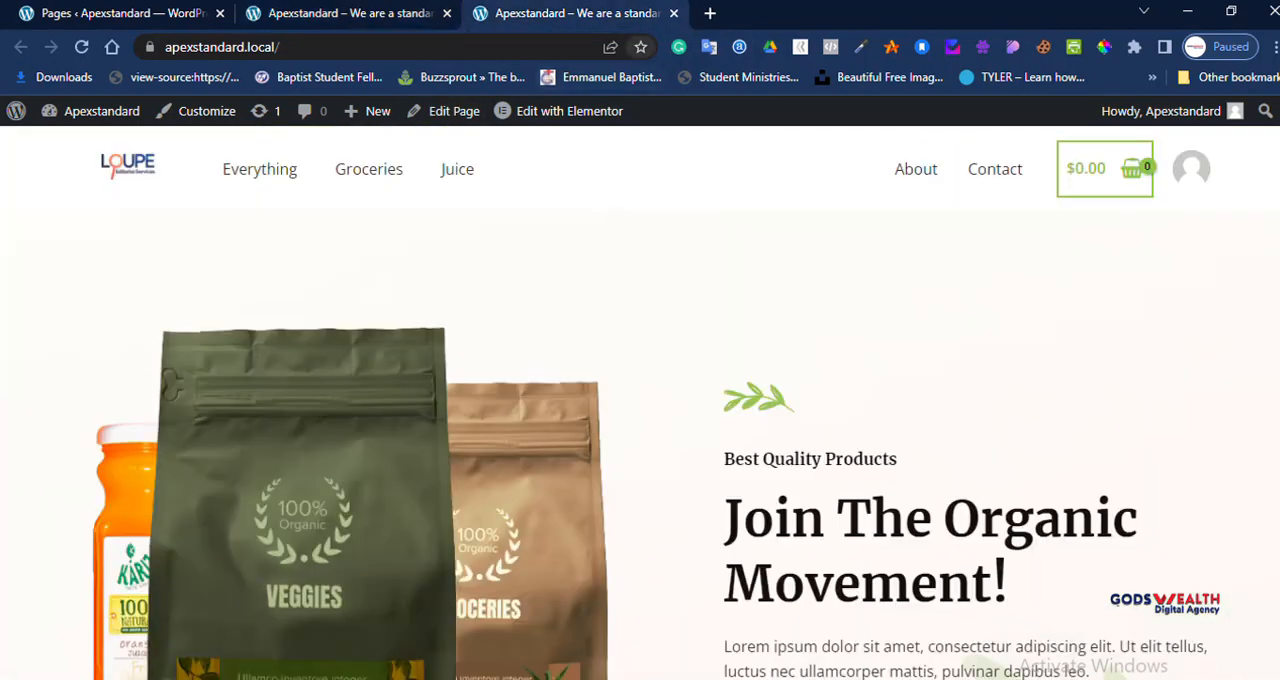
left_click(673, 13)
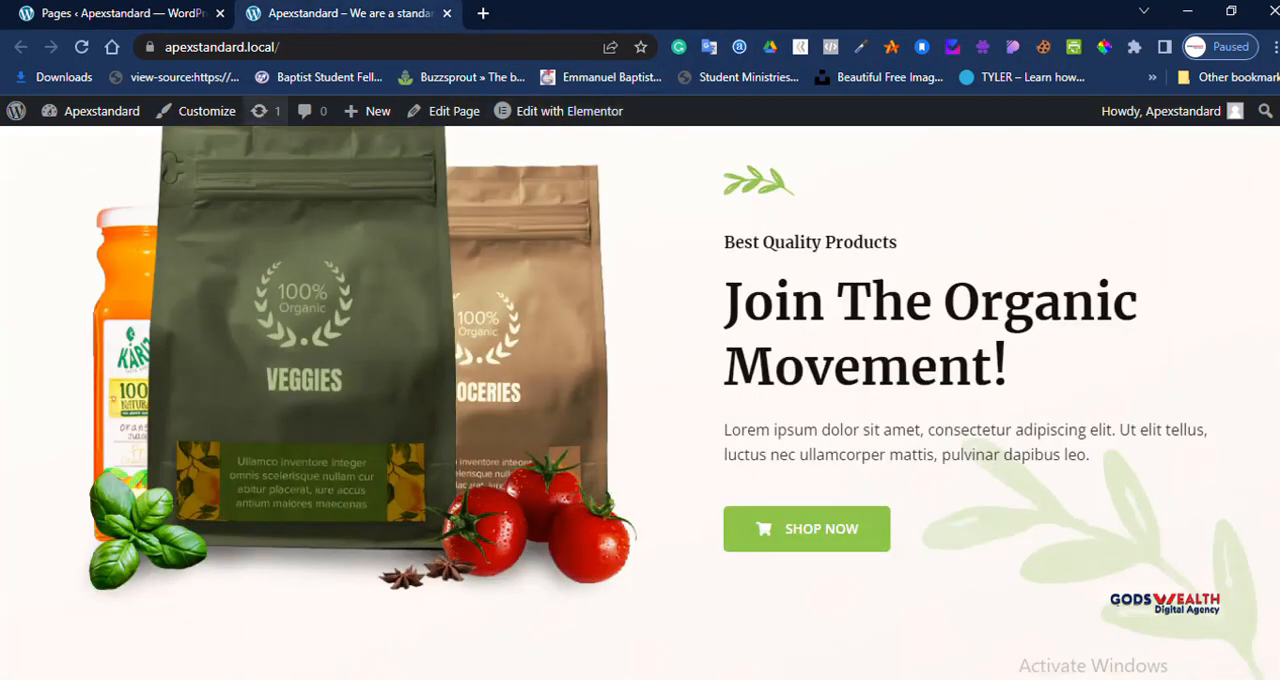
left_click(120, 13)
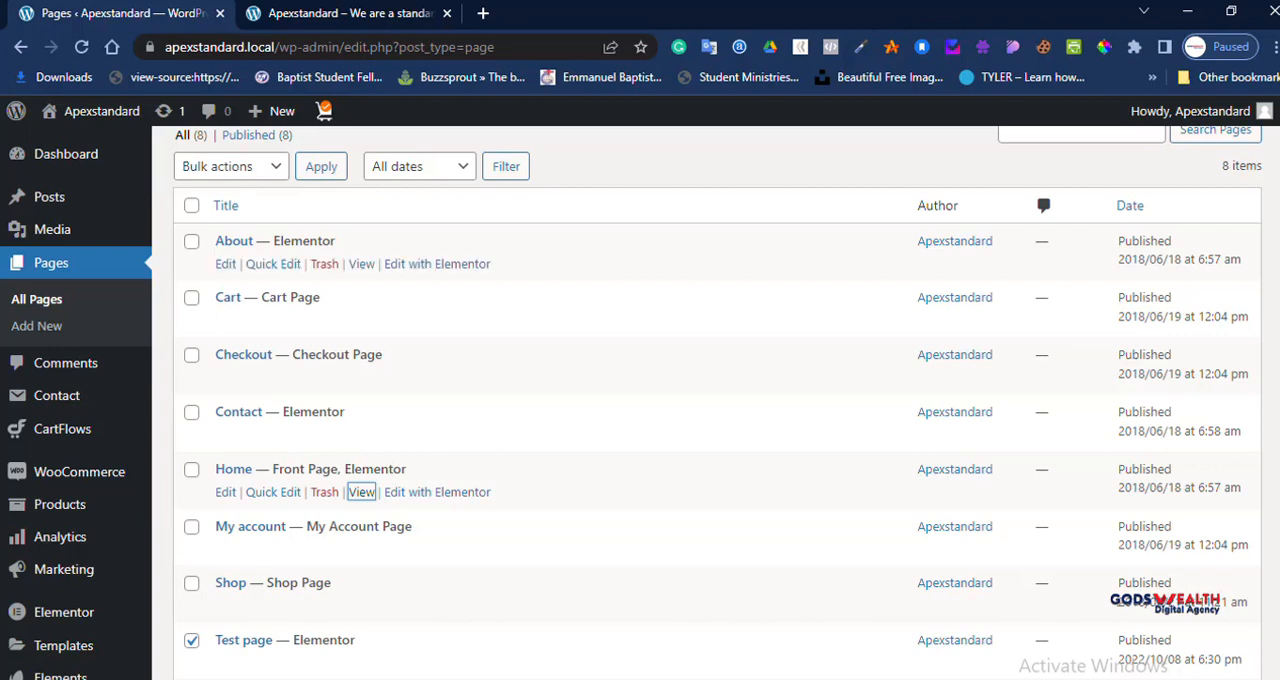
Step: Open the installed themes and delete the unused Hello Elementor theme, confirming the deletion
mouse_move(79, 471)
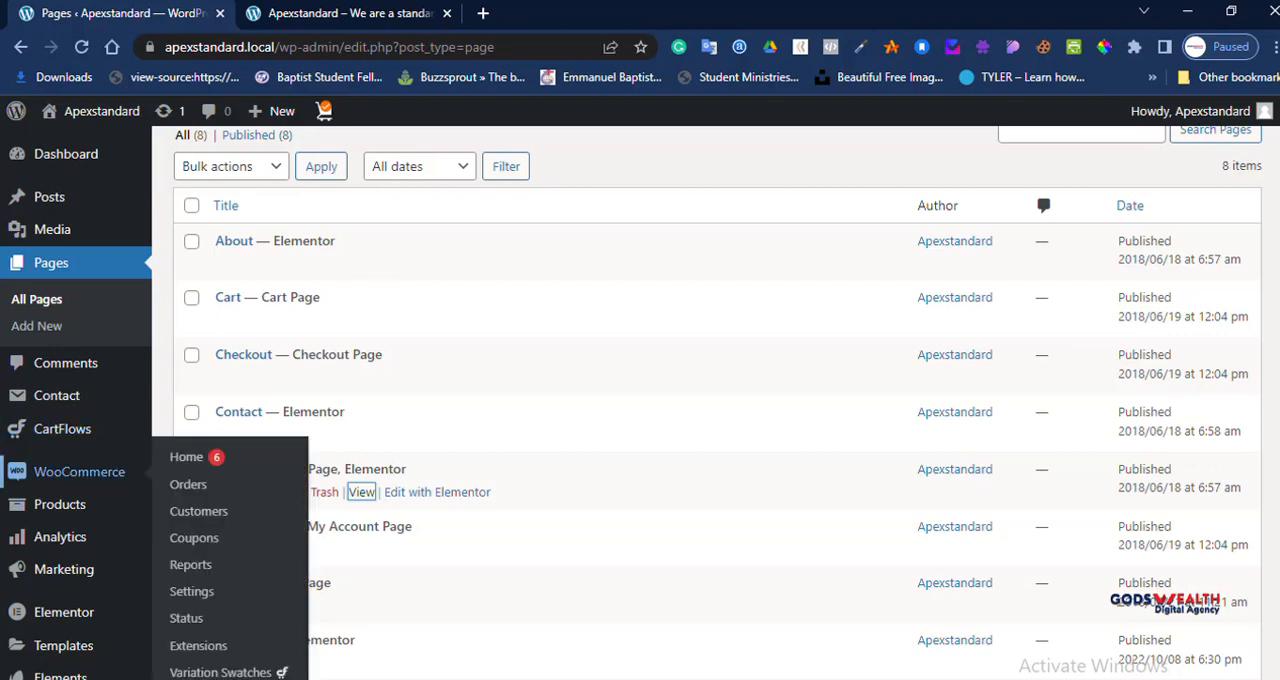
scroll(79, 471, "down", 3)
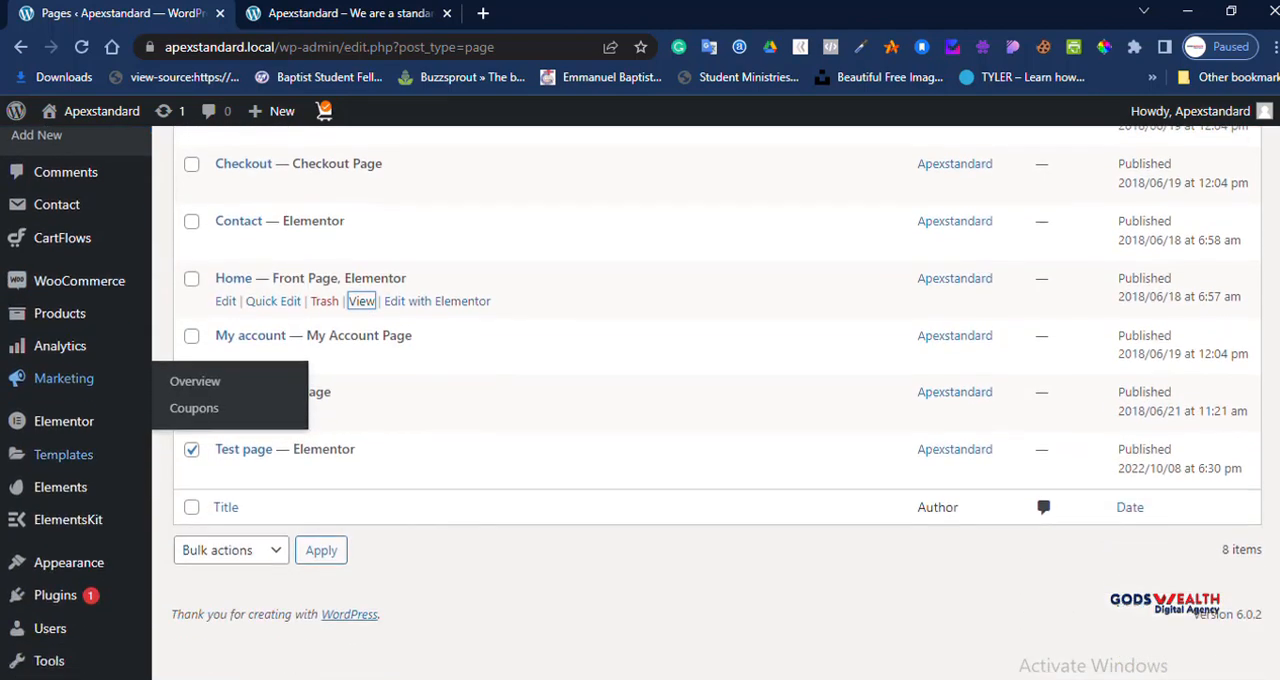
scroll(62, 490, "down", 1)
mouse_move(69, 538)
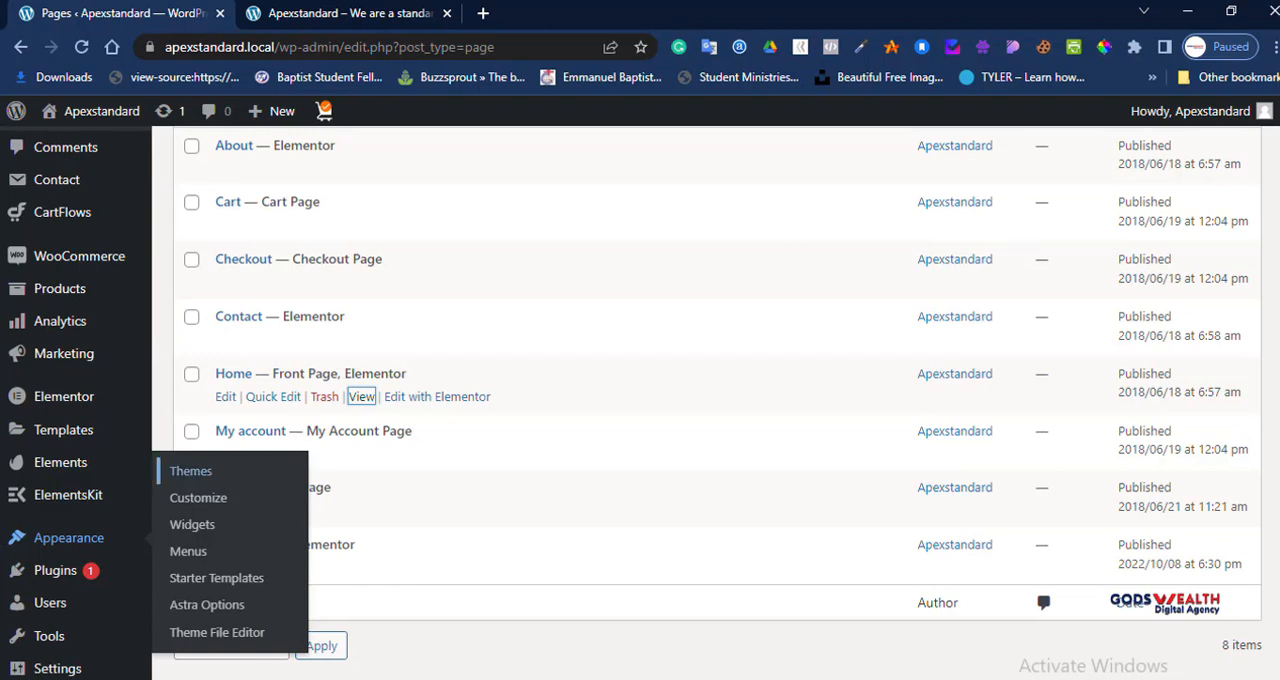
left_click(190, 471)
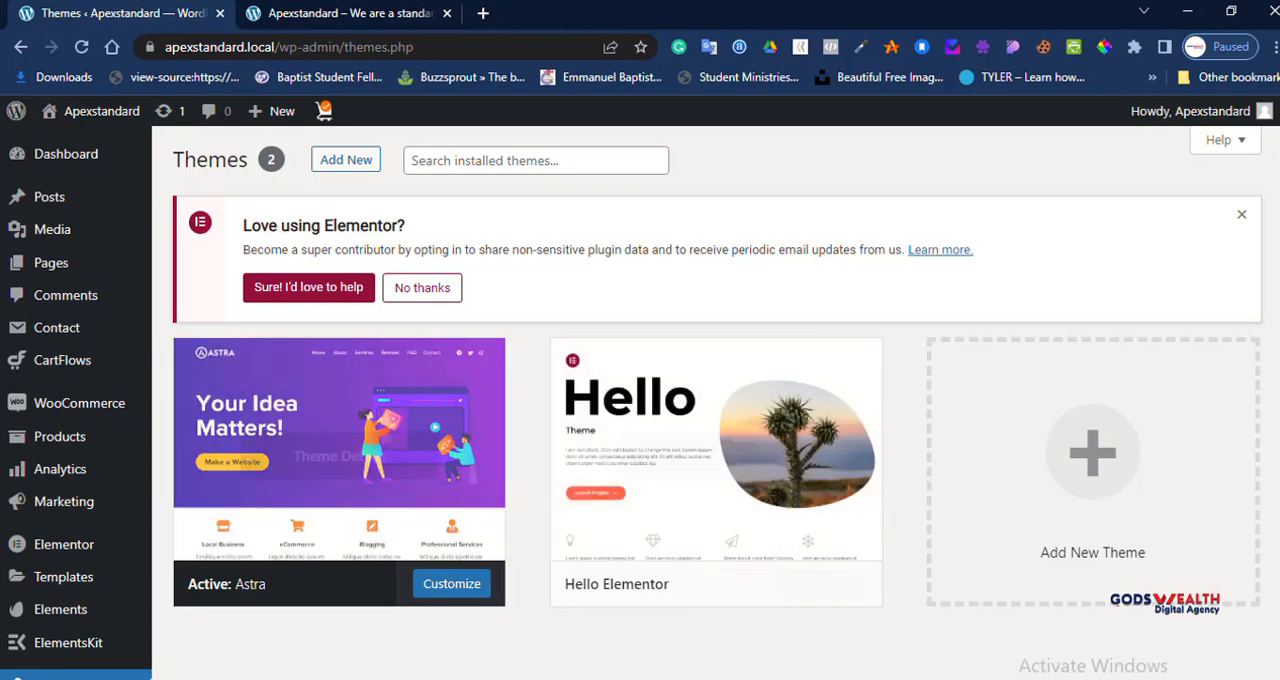
left_click(716, 456)
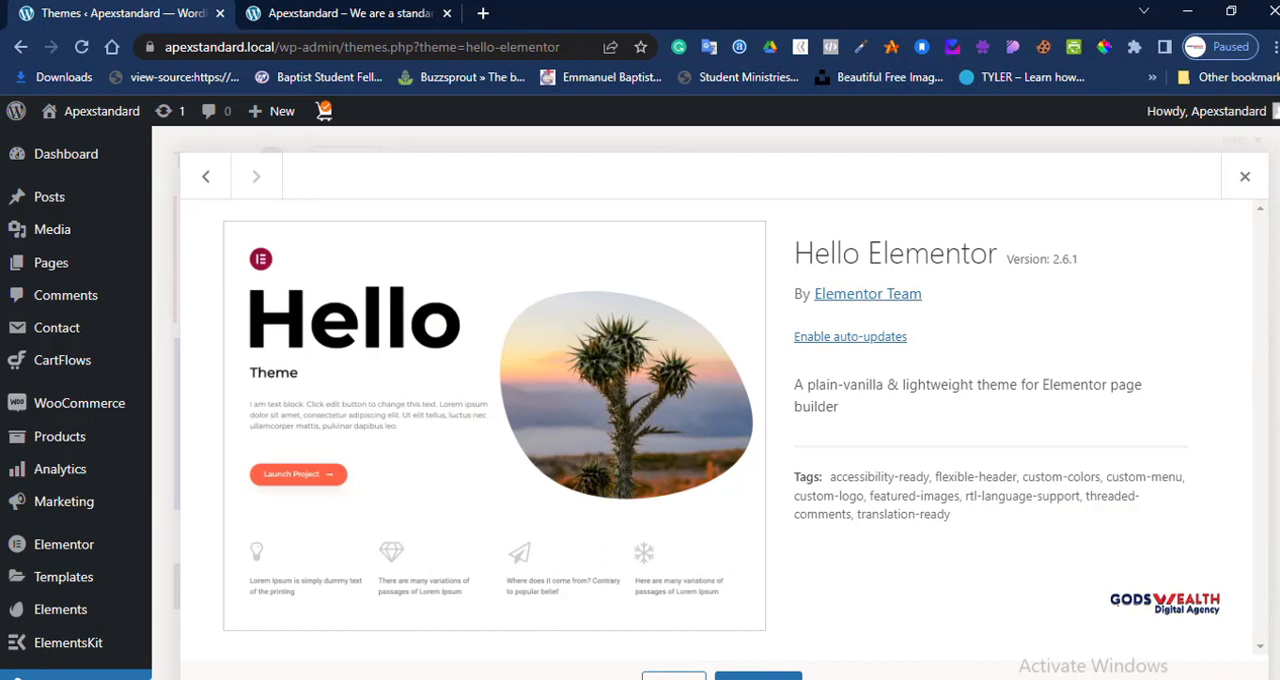
left_click(1226, 676)
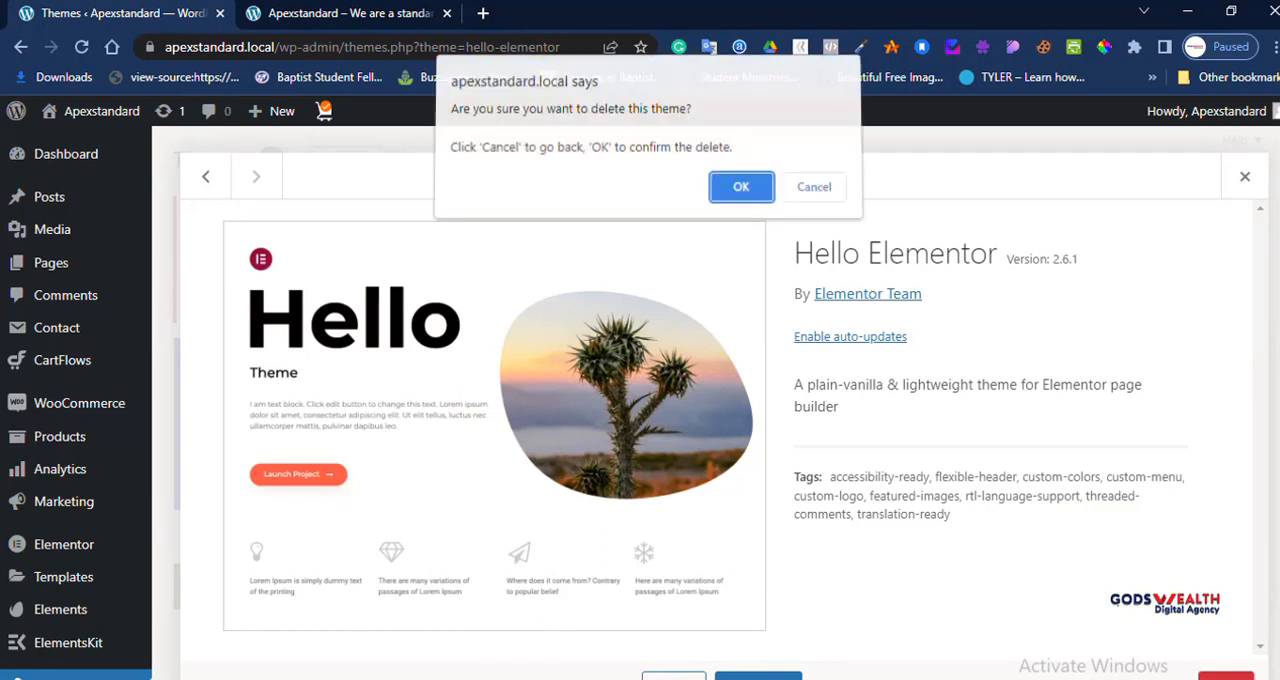
left_click(742, 192)
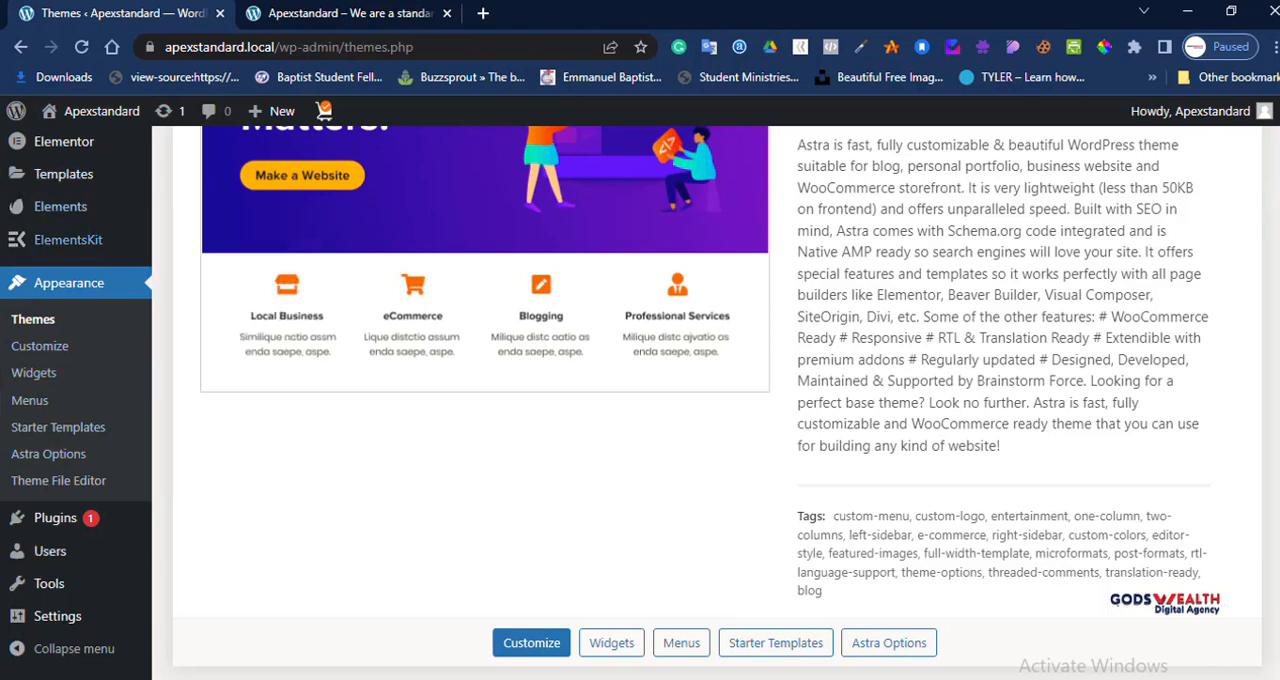
Step: Open the Astra theme's options page and decline the Elementor data-sharing request shown there
mouse_move(49, 583)
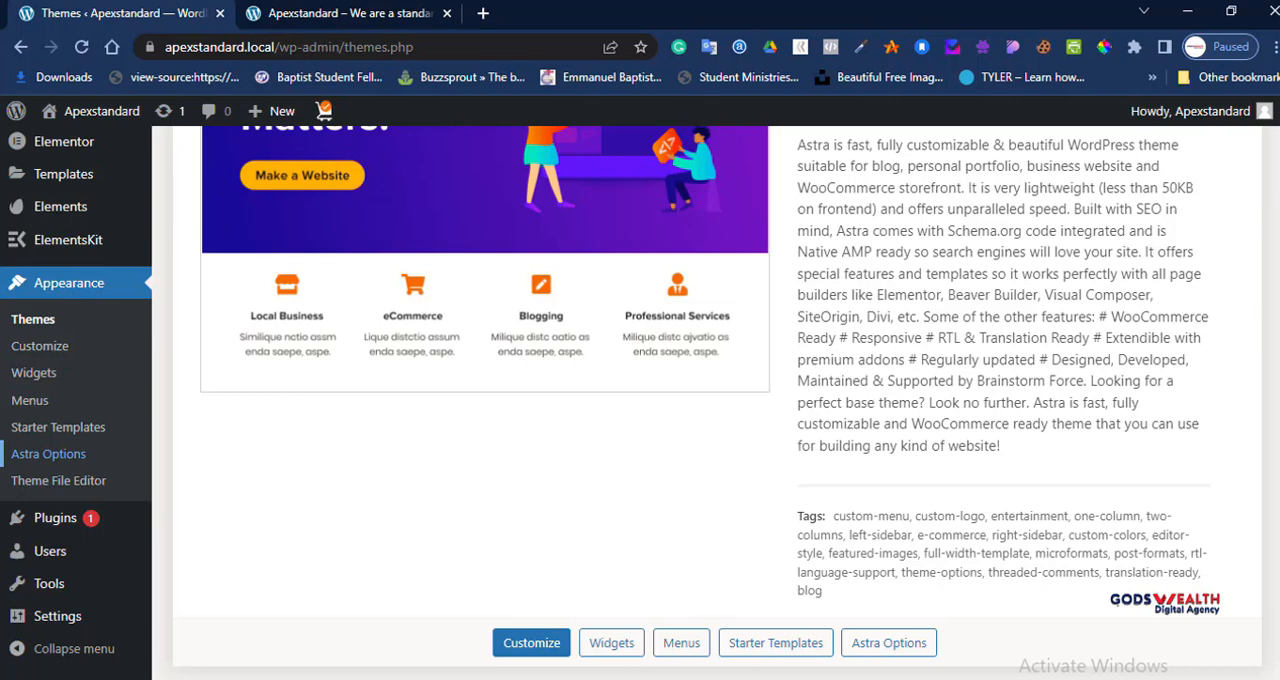
left_click(48, 454)
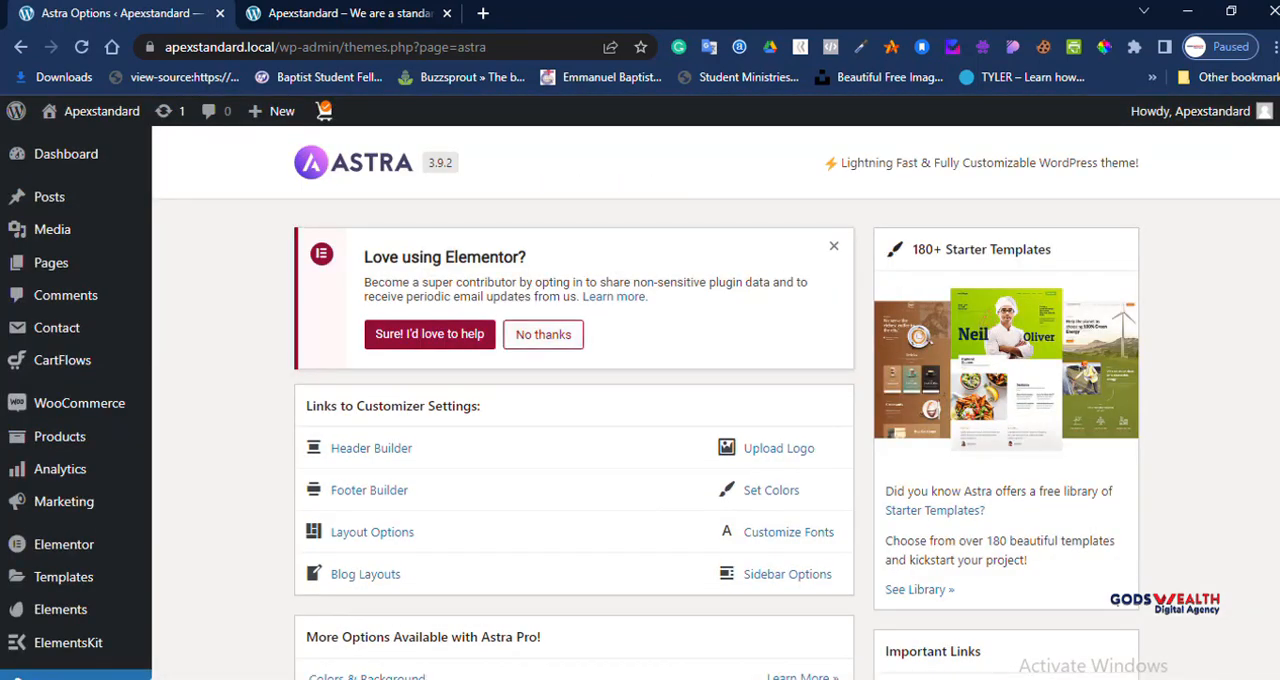
left_click(543, 334)
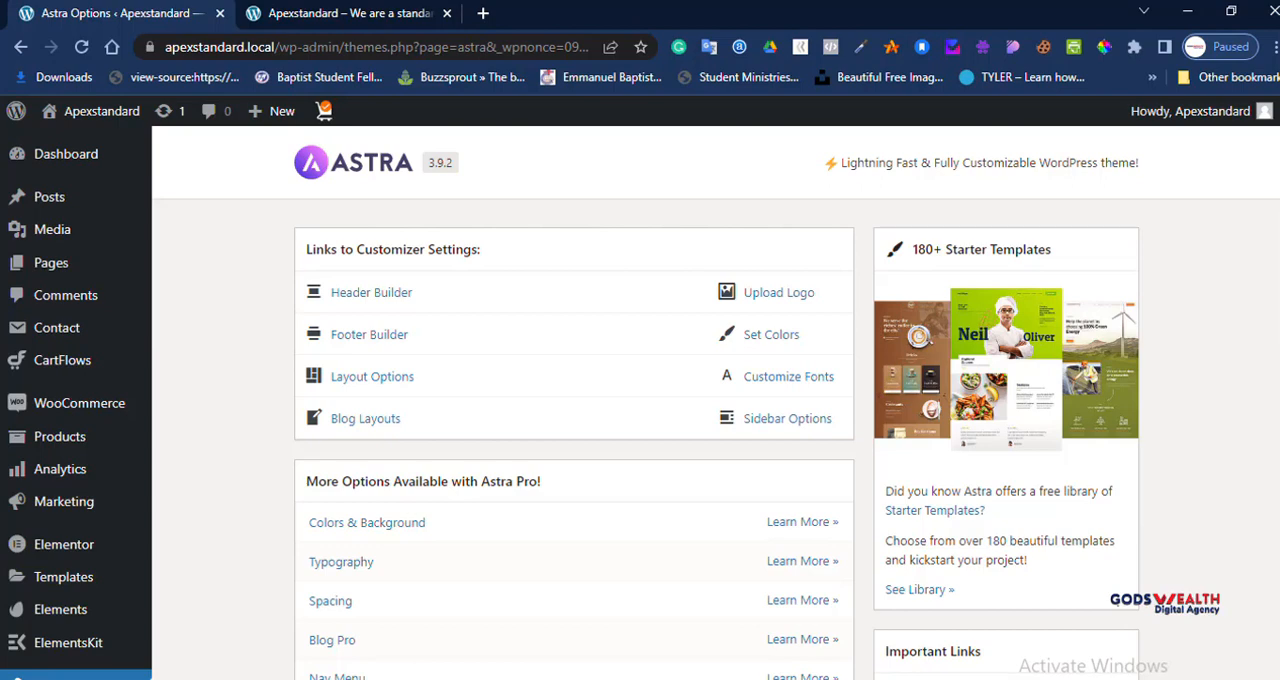
Step: Look through the Astra options page, from the customizer links to the free plugins that extend the theme
left_click(372, 14)
left_click(172, 14)
scroll(640, 400, "down", 10)
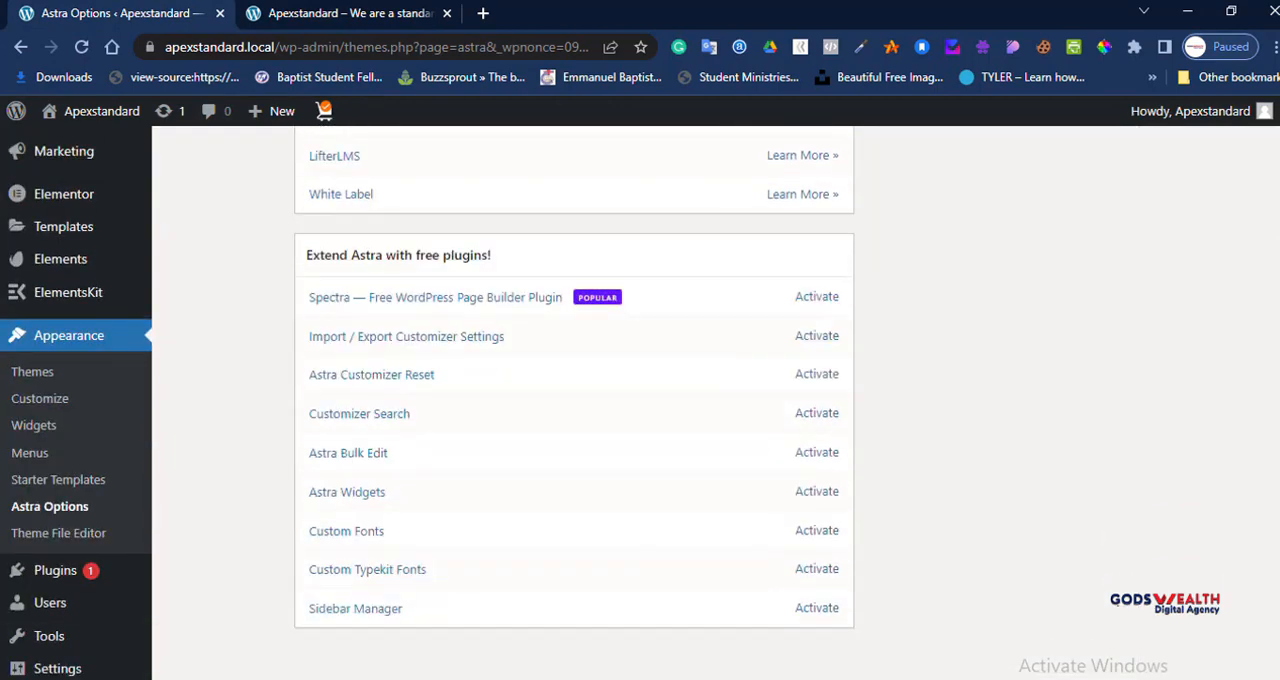
scroll(640, 400, "up", 7)
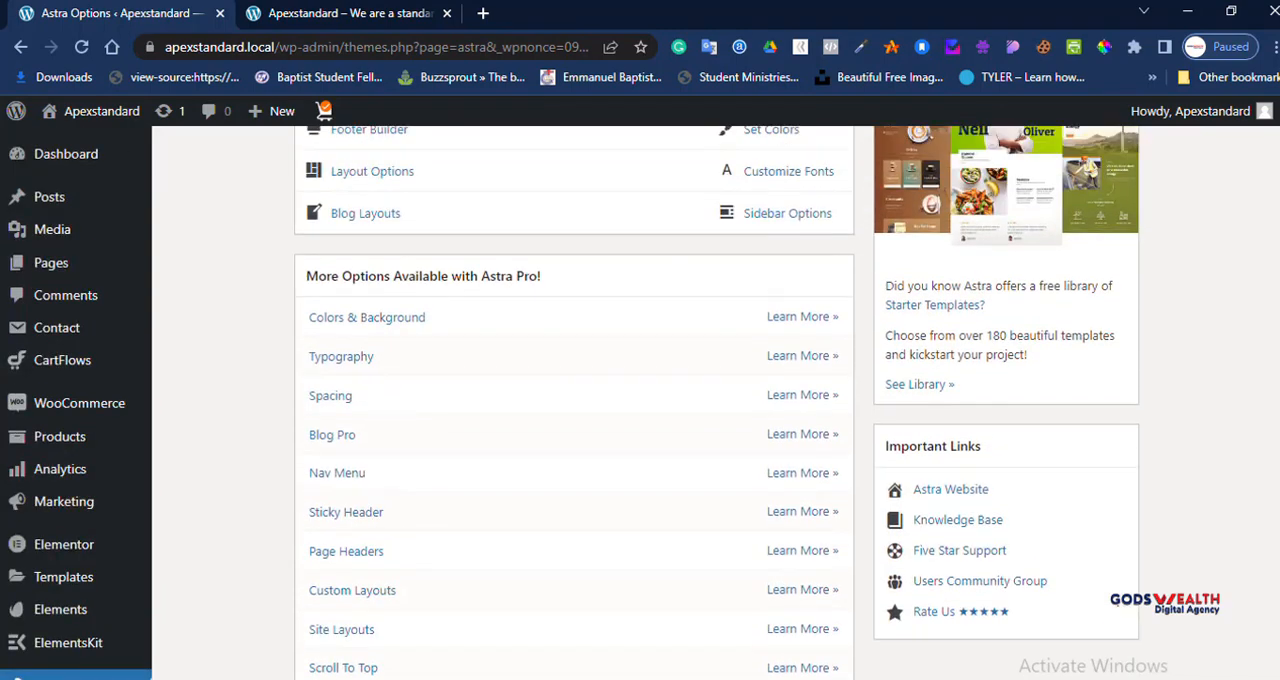
scroll(640, 400, "up", 2)
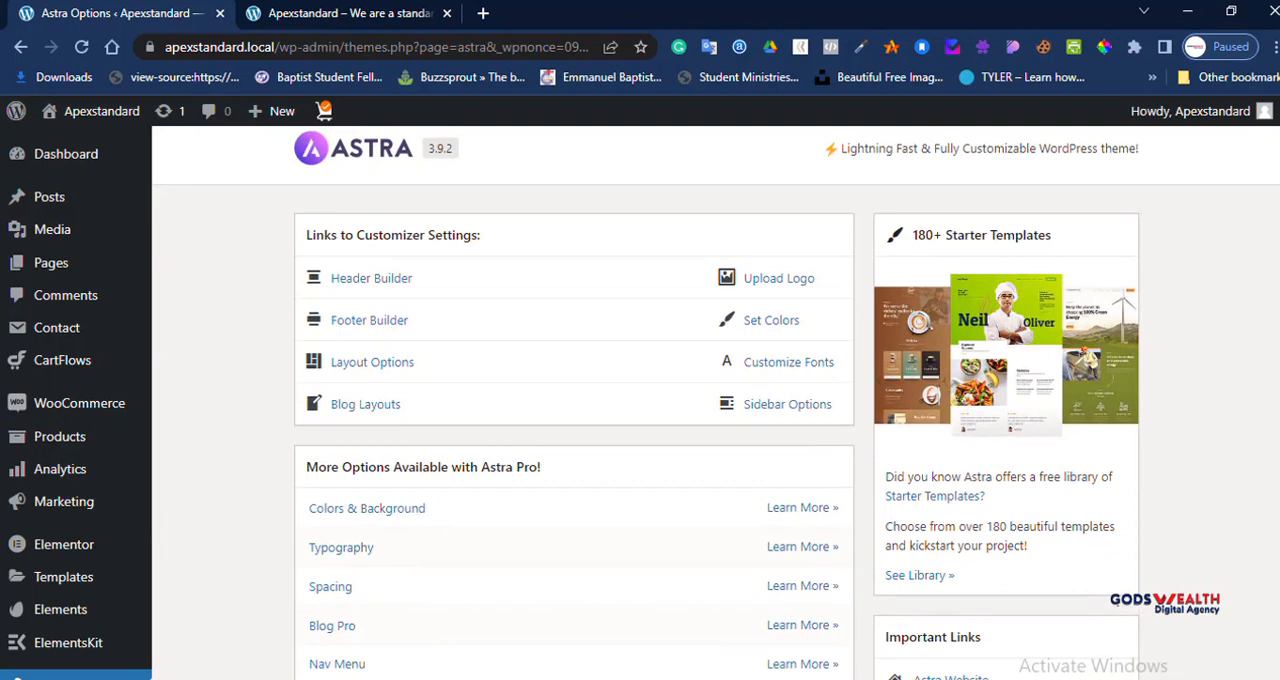
Step: View the customizer through Astra's Upload Logo link in a new browser tab and close that tab again
left_click(779, 278)
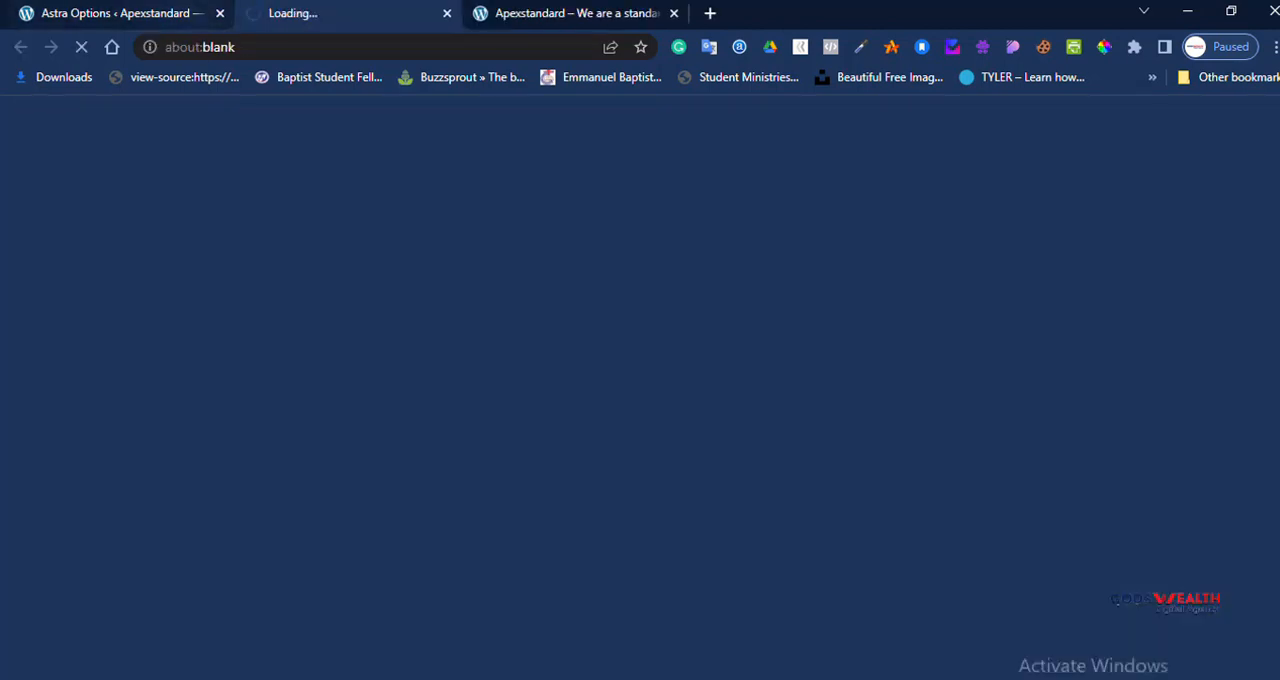
left_click(176, 14)
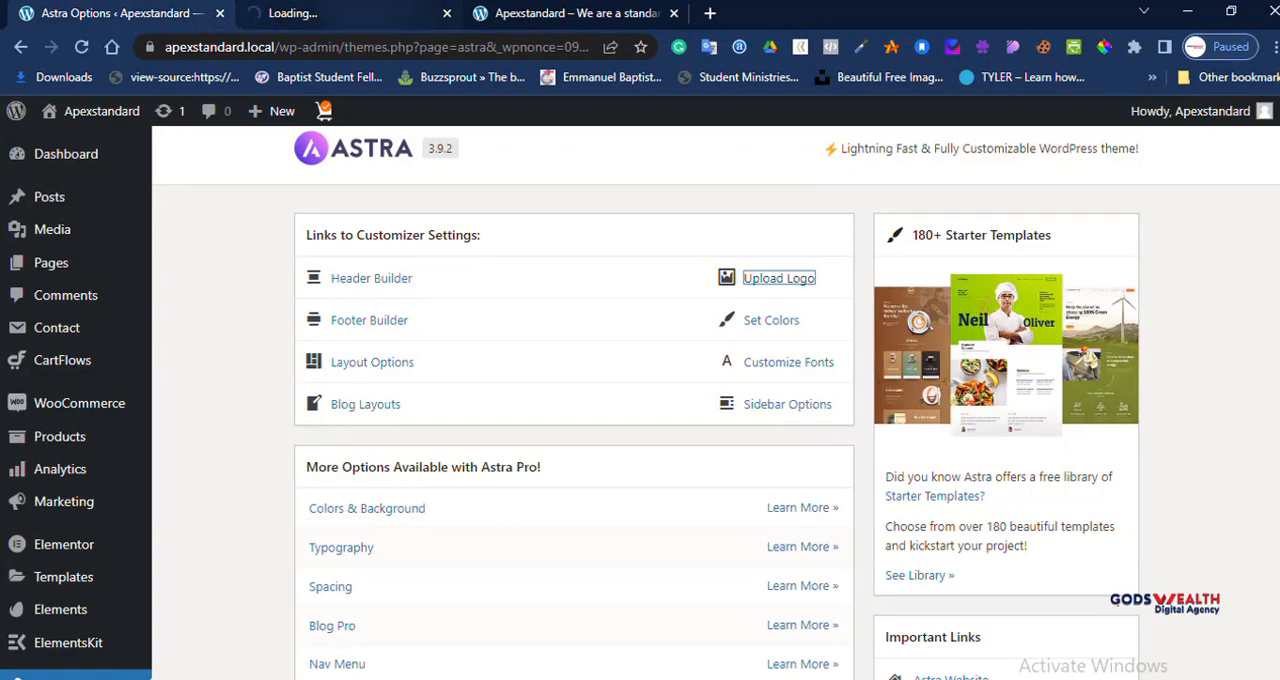
left_click(362, 14)
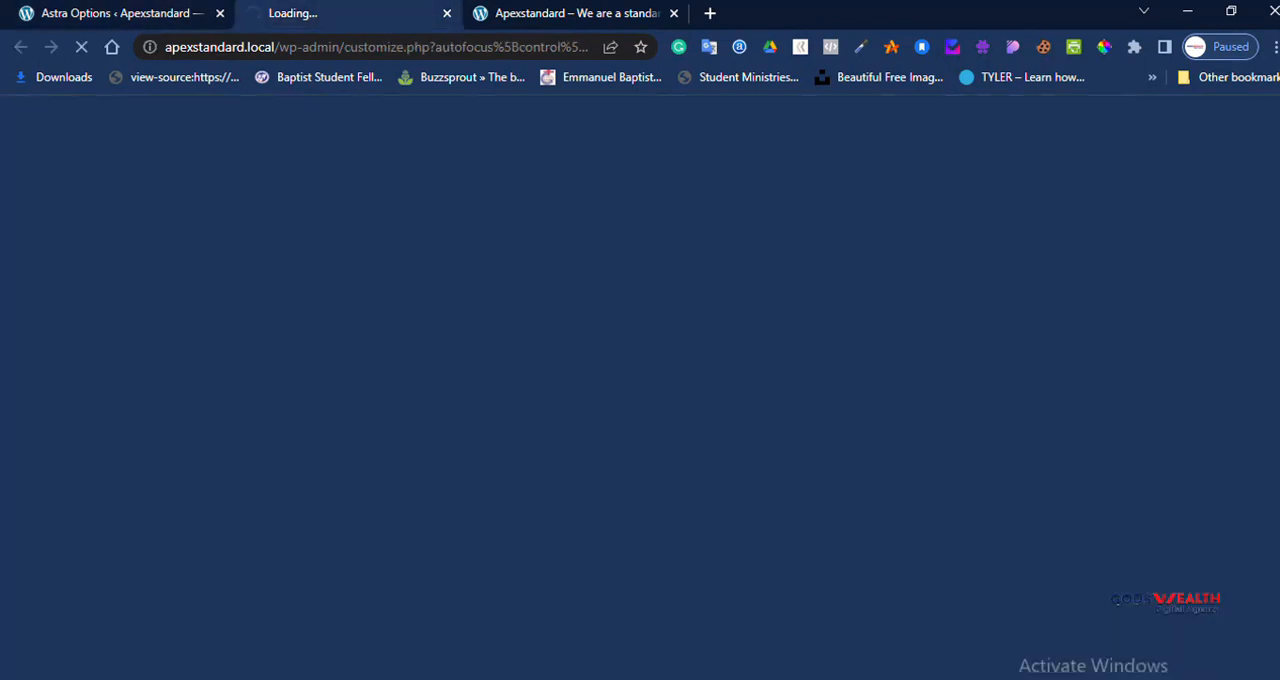
left_click(130, 14)
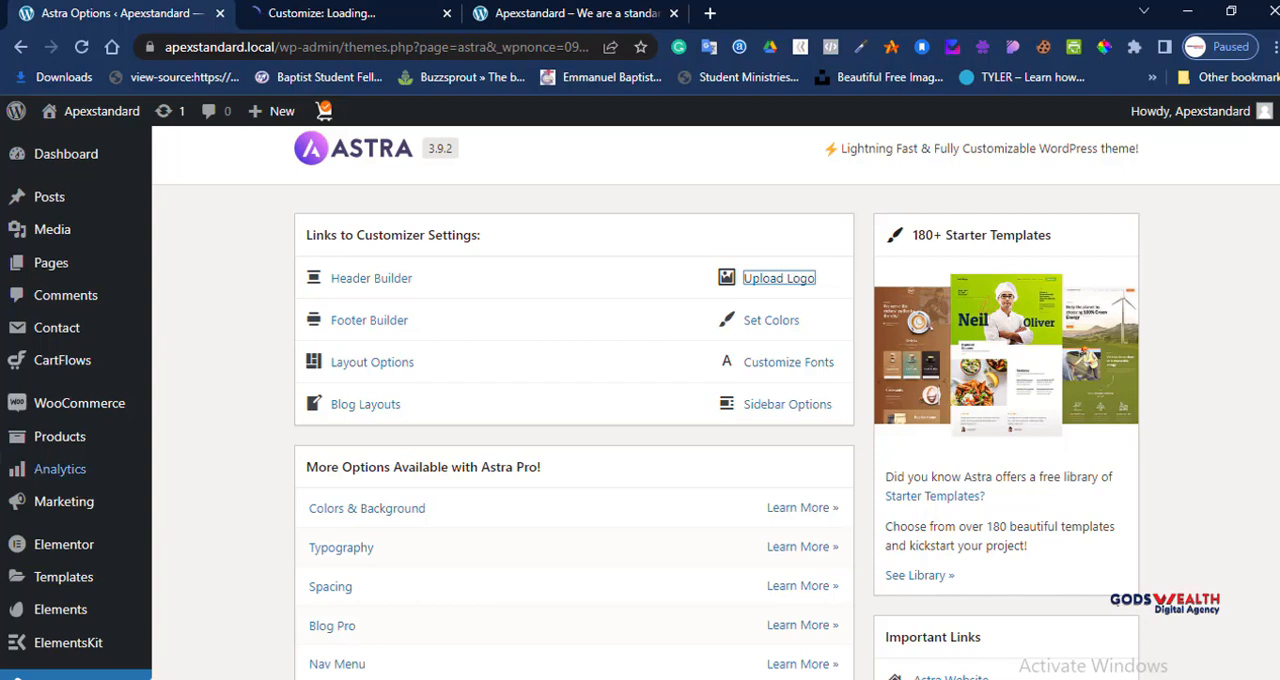
scroll(640, 400, "down", 9)
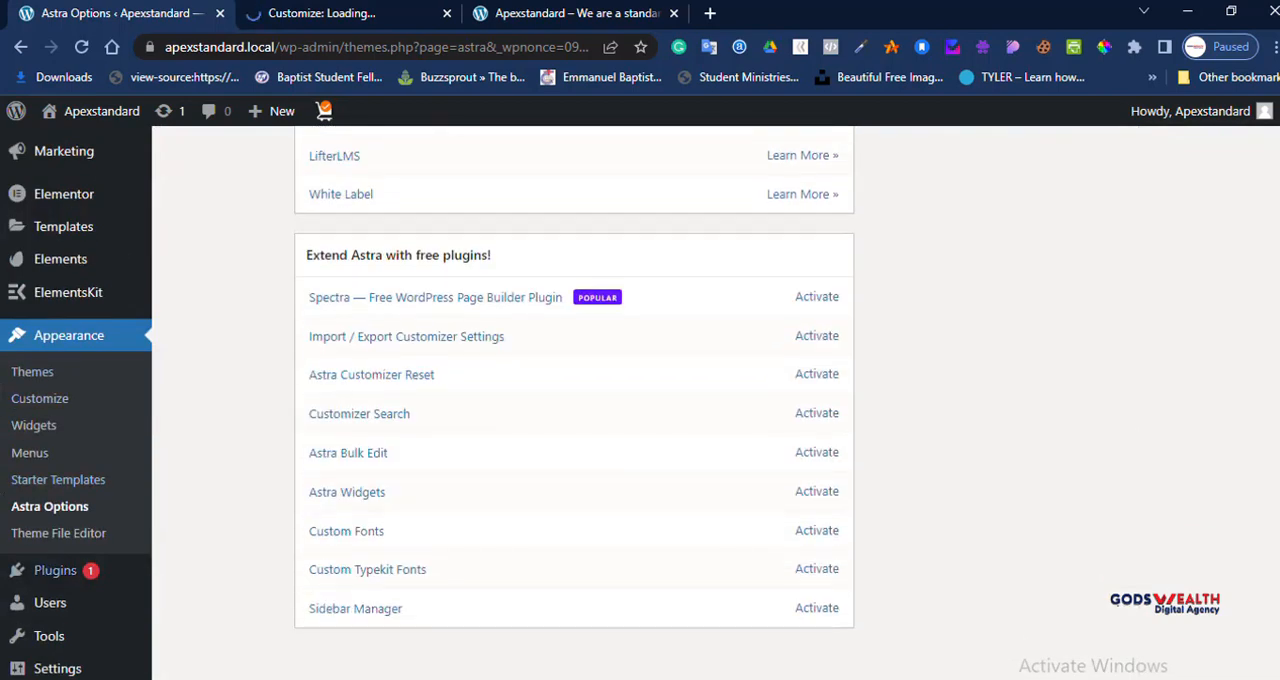
mouse_move(55, 570)
scroll(574, 400, "up", 10)
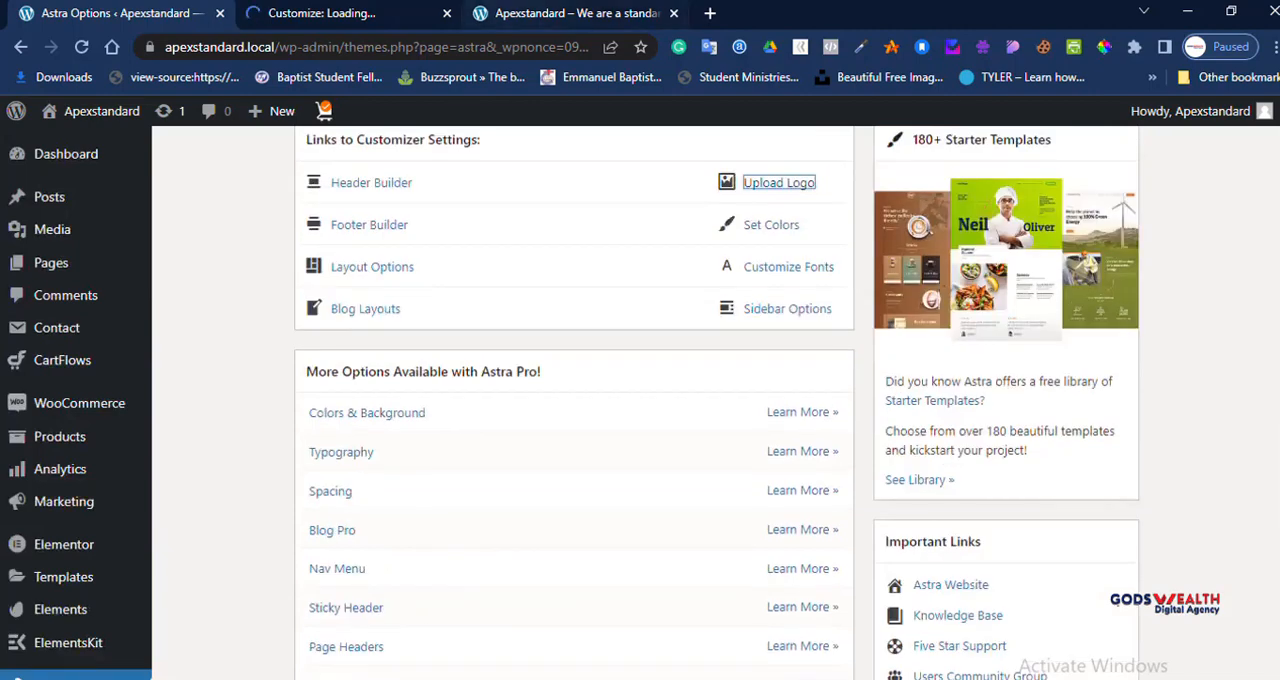
left_click(760, 180)
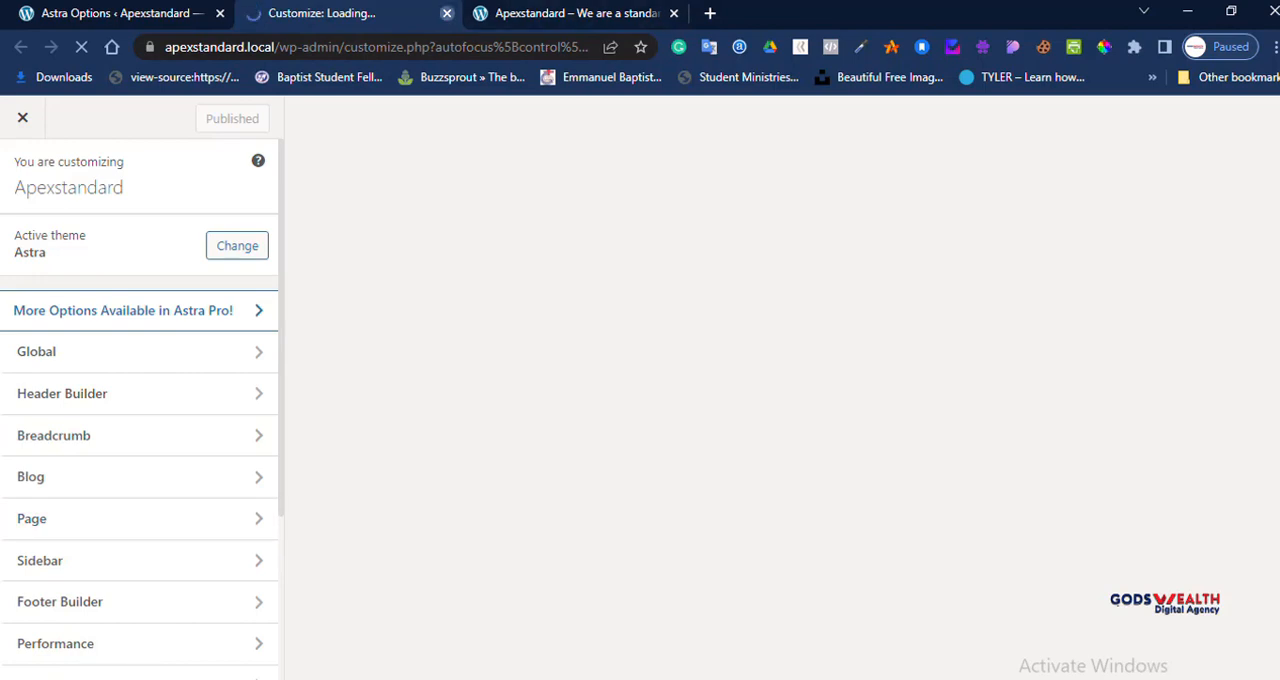
left_click(447, 13)
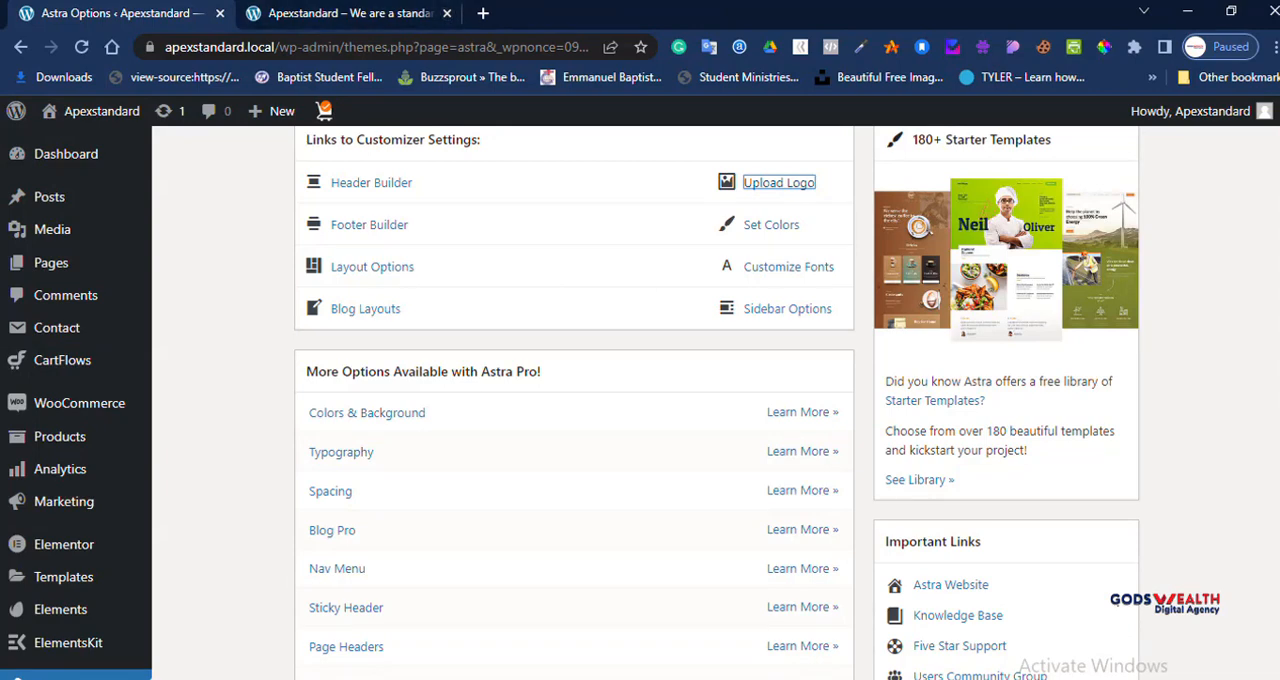
Step: Examine the Astra Pro options, the important links and the list of free plugins on the Astra options page
scroll(640, 400, "down", 4)
scroll(640, 400, "up", 2)
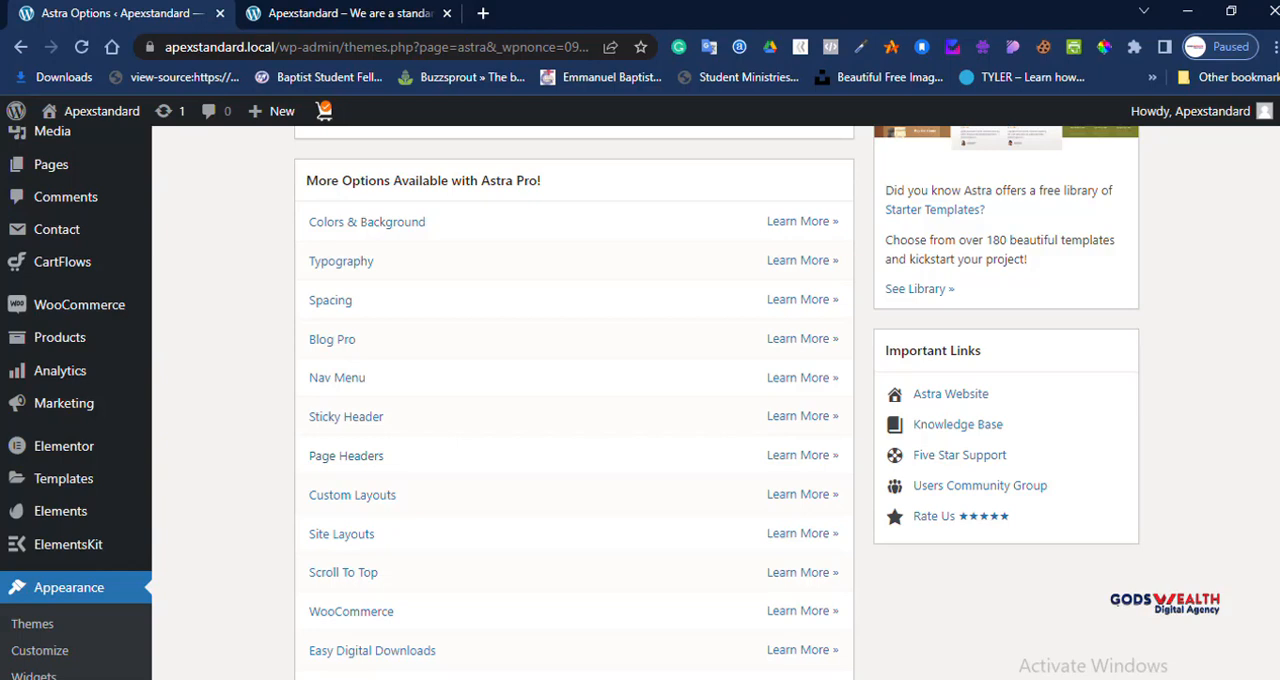
scroll(640, 400, "down", 2)
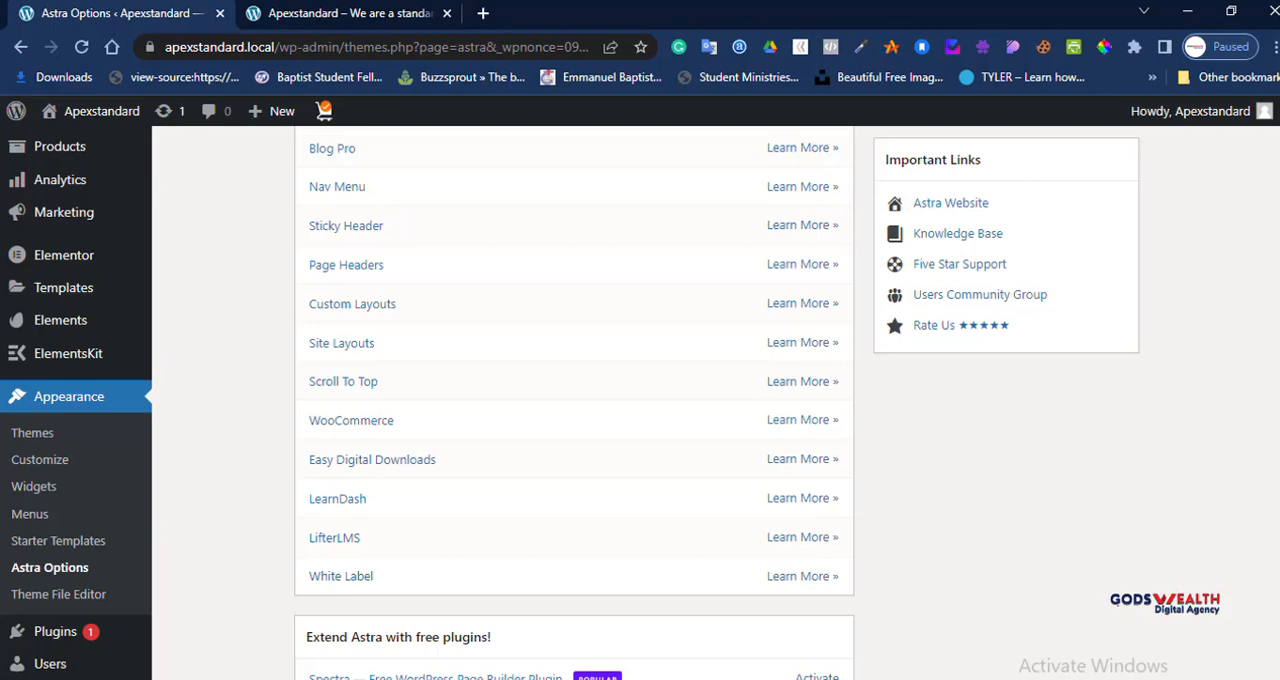
scroll(640, 400, "down", 3)
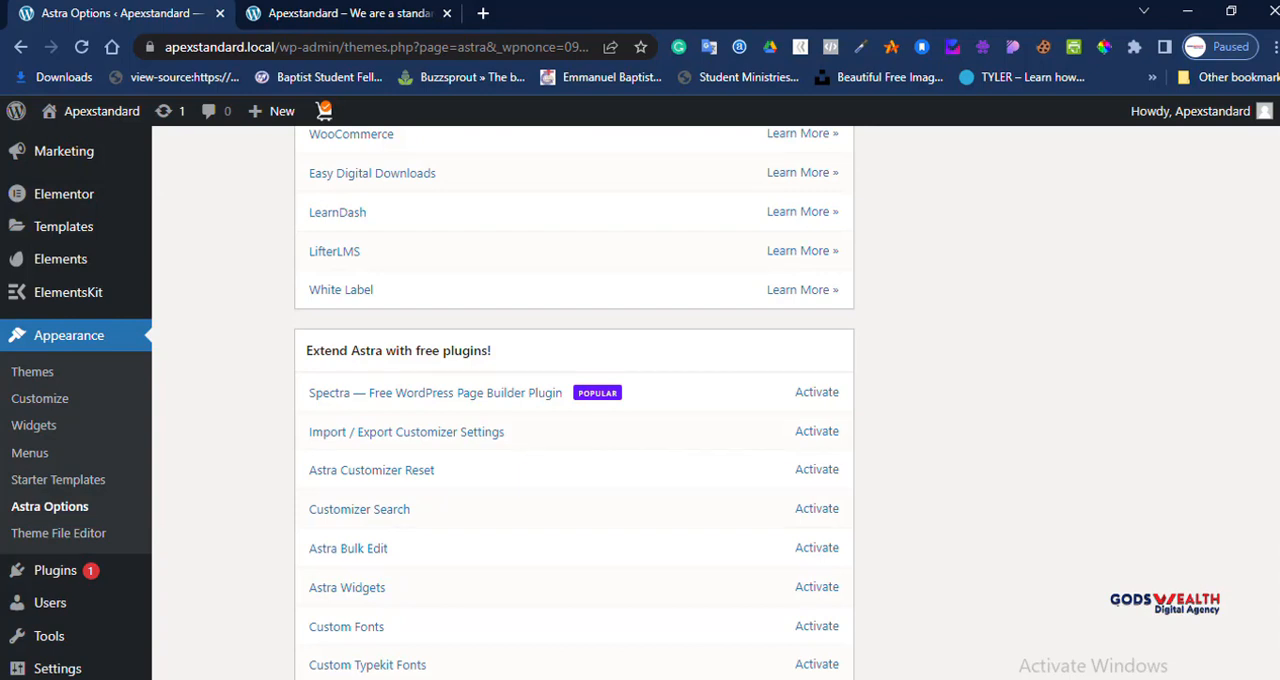
scroll(574, 400, "down", 1)
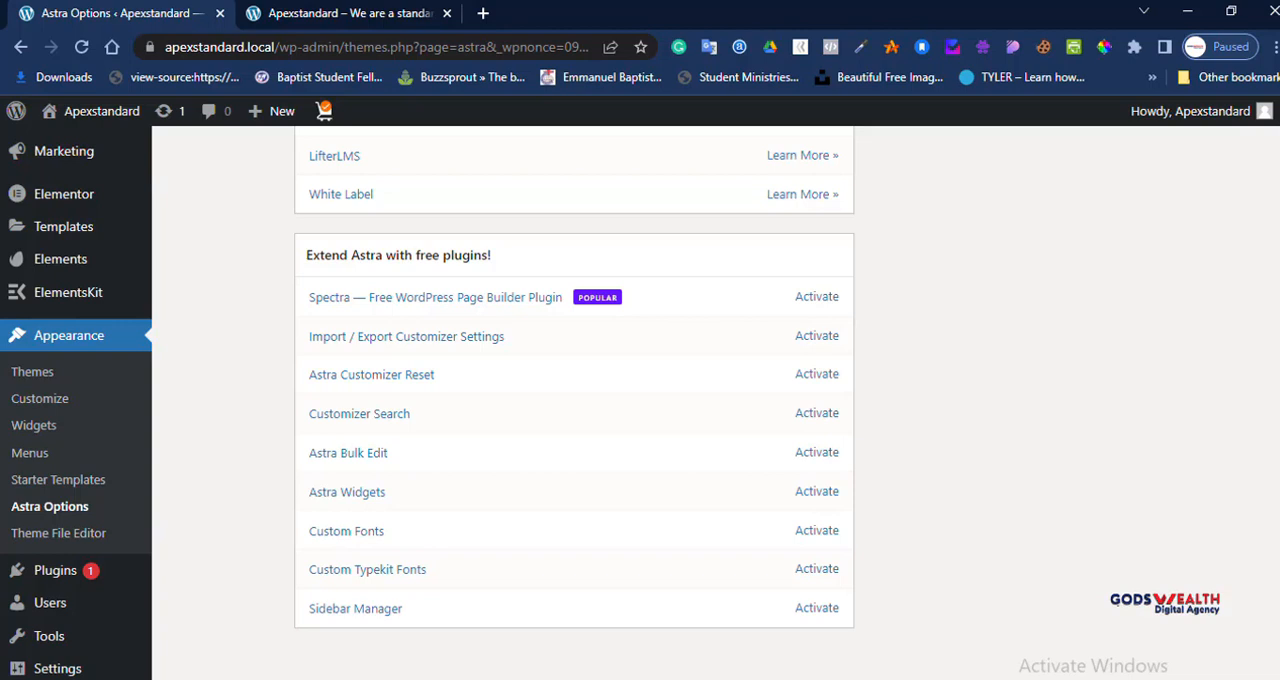
Step: Open the installed plugins list and look through it from CartFlows down to WooCommerce
scroll(574, 400, "up", 9)
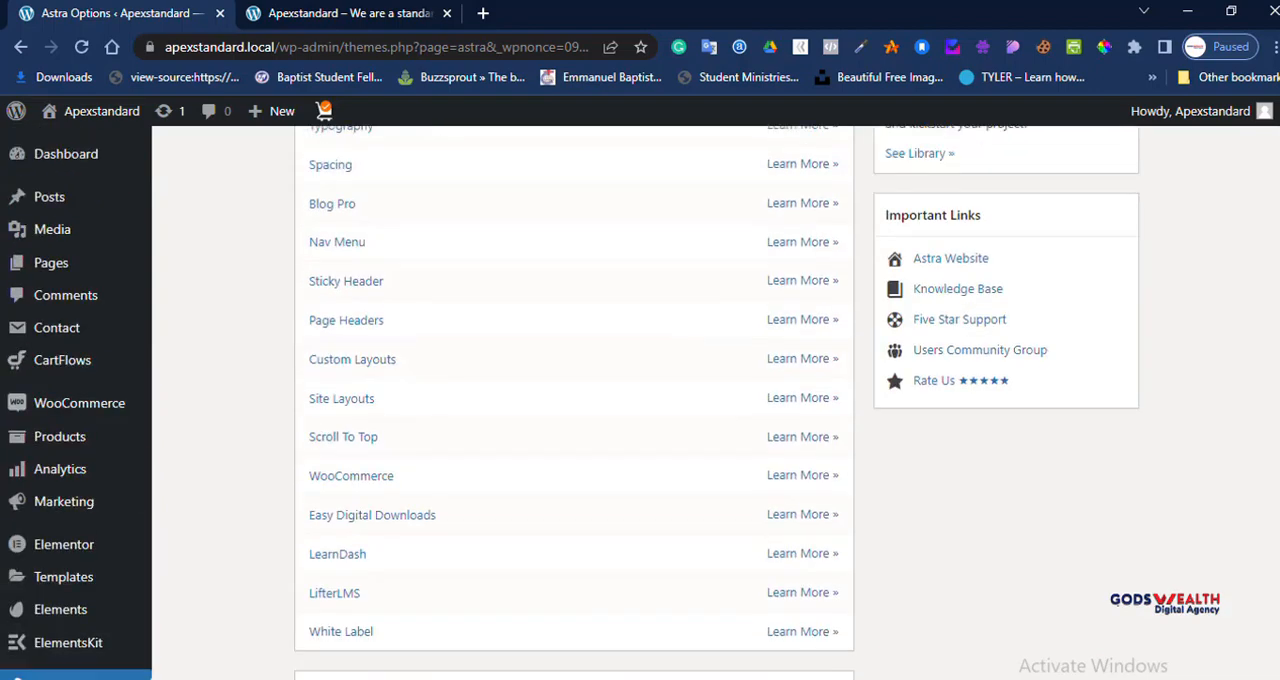
scroll(60, 436, "down", 4)
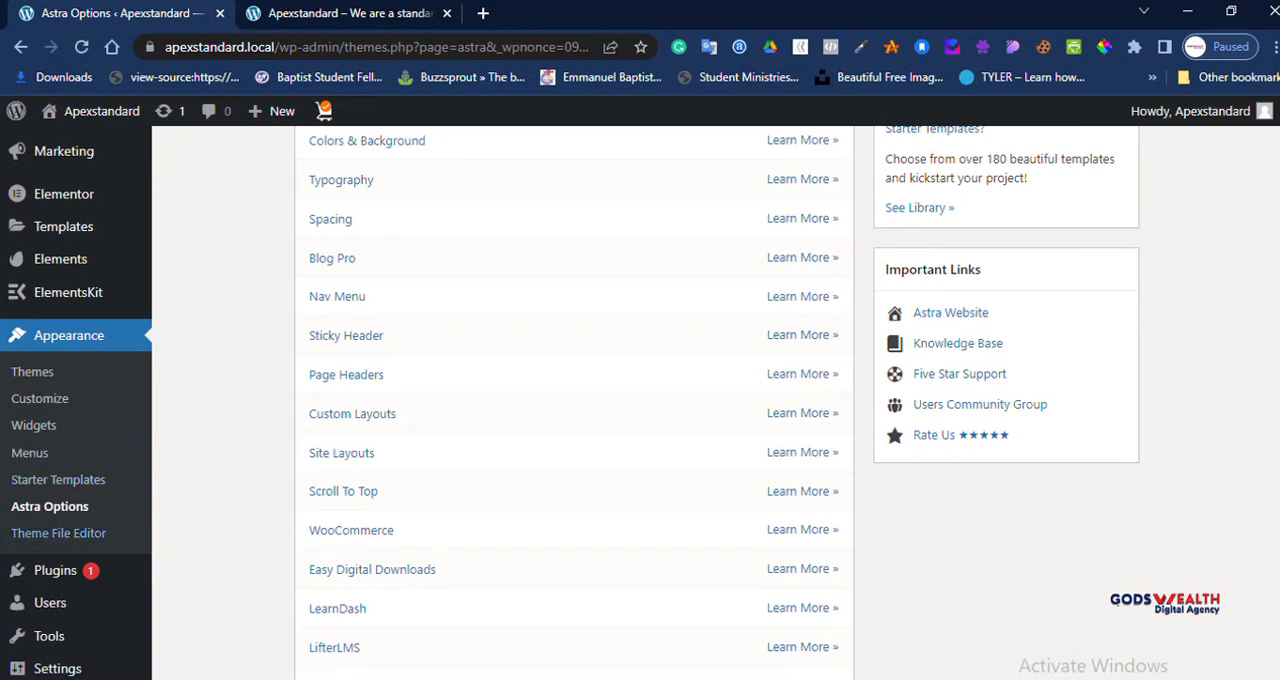
mouse_move(56, 571)
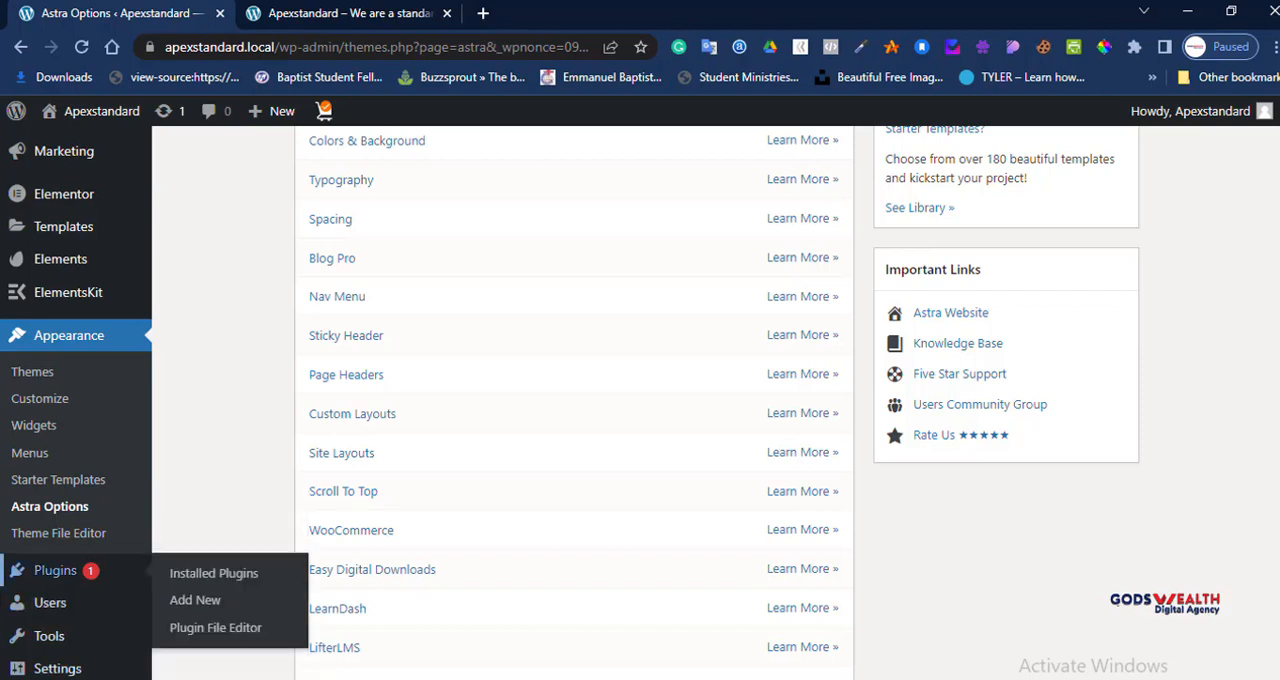
left_click(56, 571)
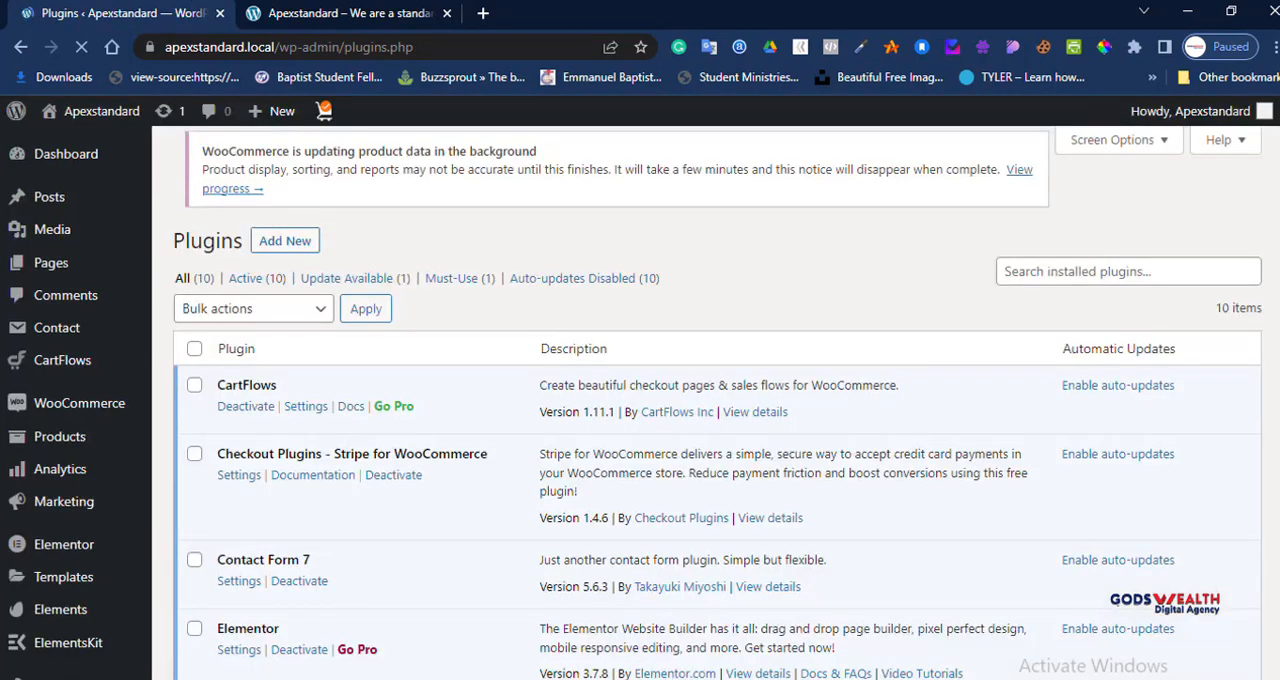
scroll(700, 400, "down", 2)
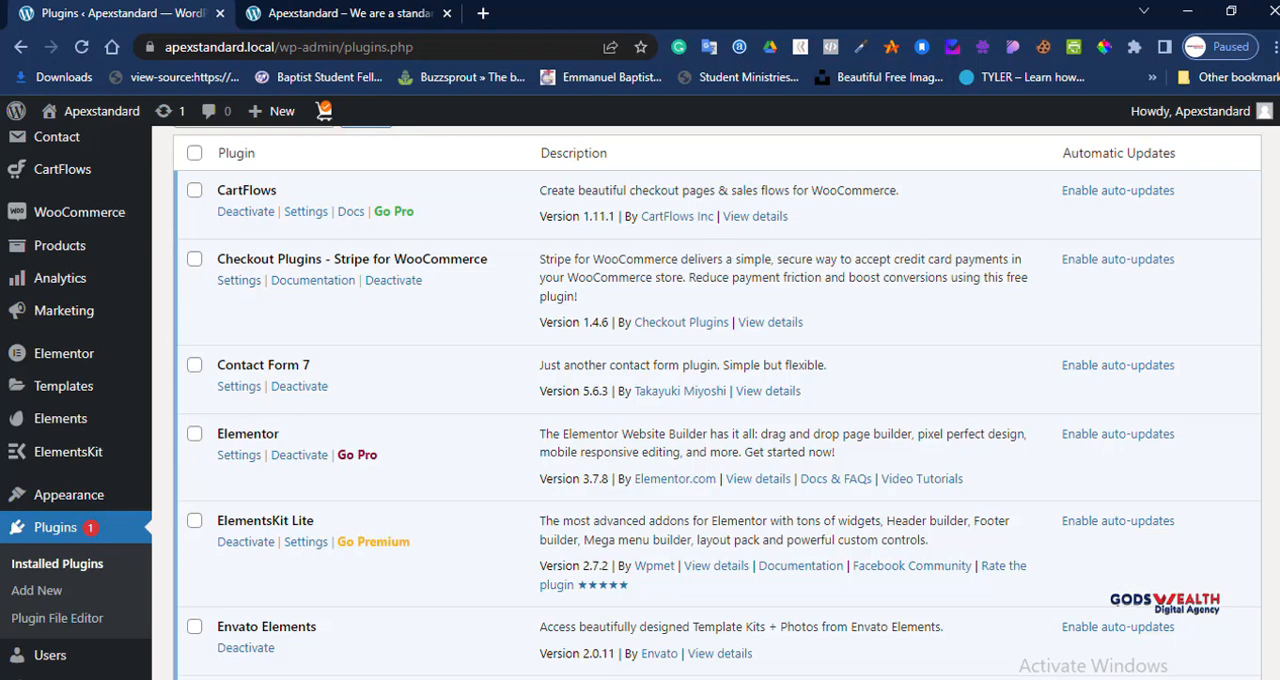
scroll(706, 400, "down", 1)
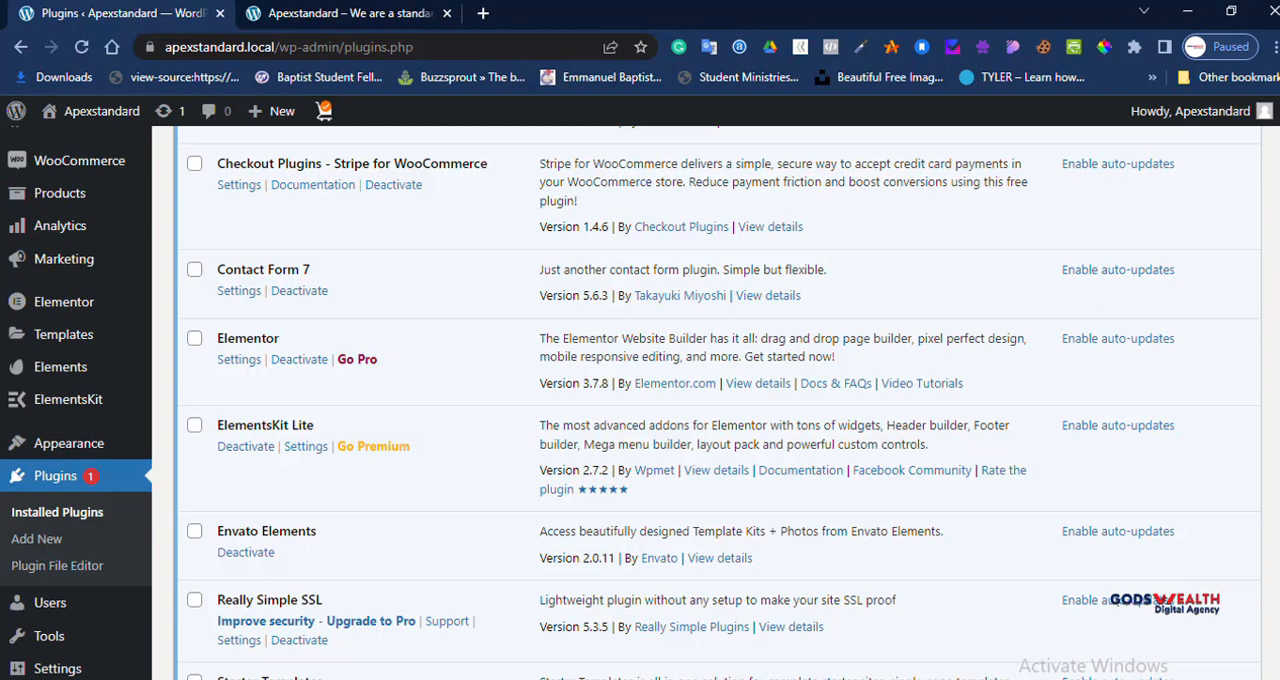
scroll(720, 400, "down", 1)
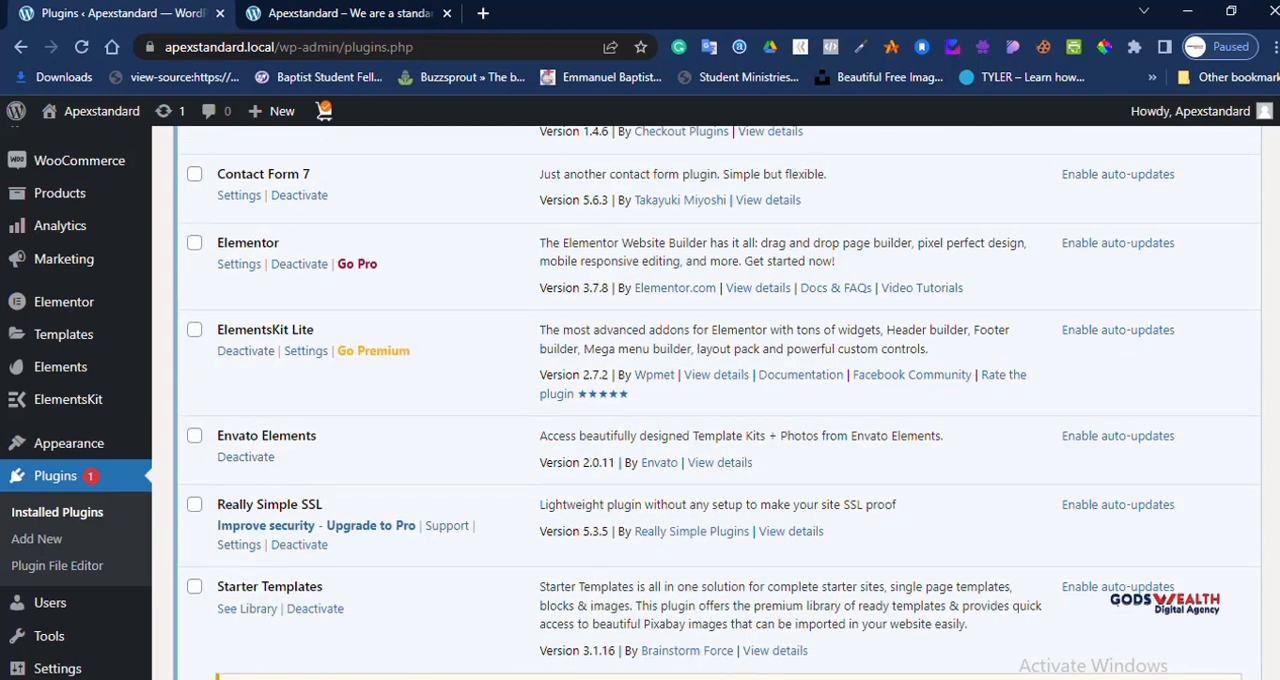
scroll(720, 400, "down", 2)
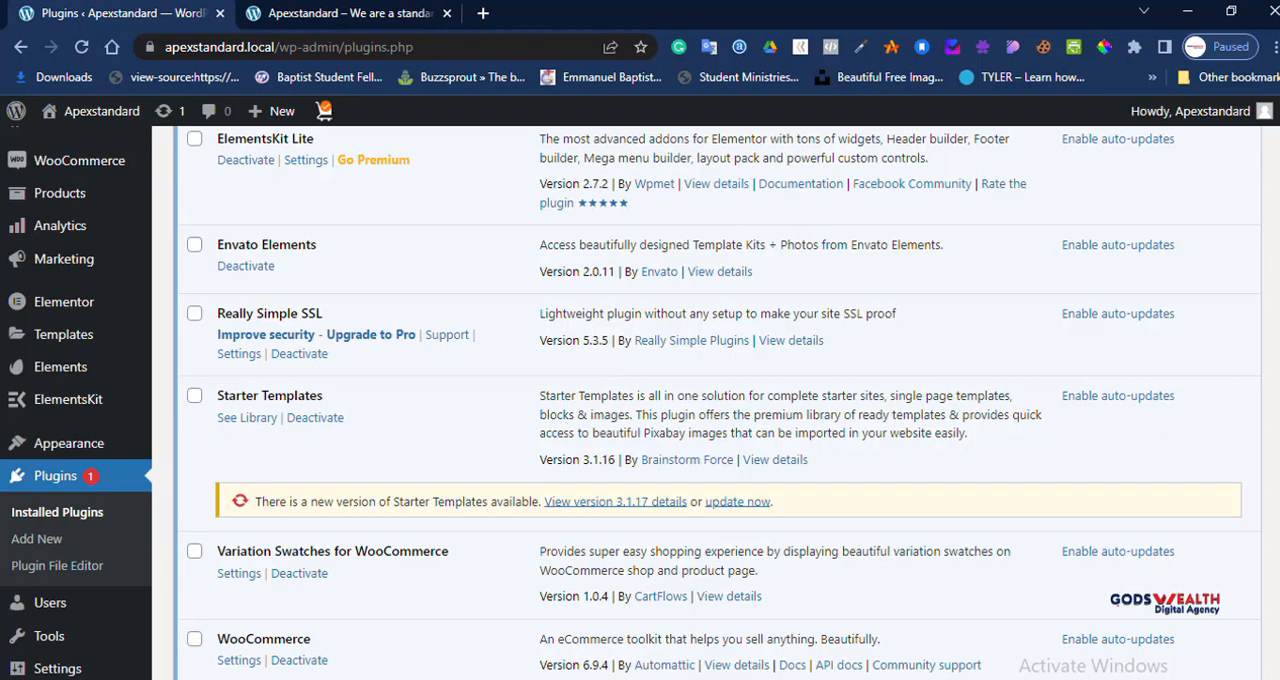
scroll(717, 400, "down", 2)
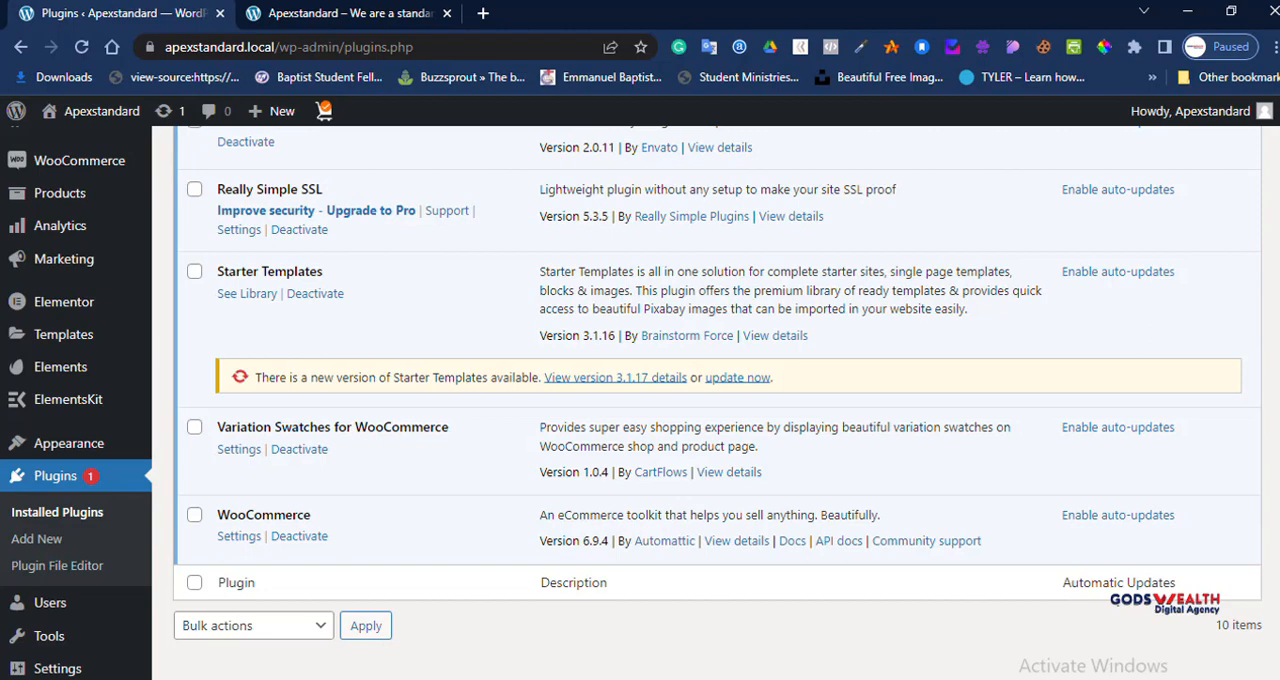
Step: Select the WooCommerce, Variation Swatches for WooCommerce, Checkout Plugins - Stripe for WooCommerce and CartFlows plugins in the list
left_click(195, 515)
left_click(195, 427)
scroll(195, 427, "up", 1)
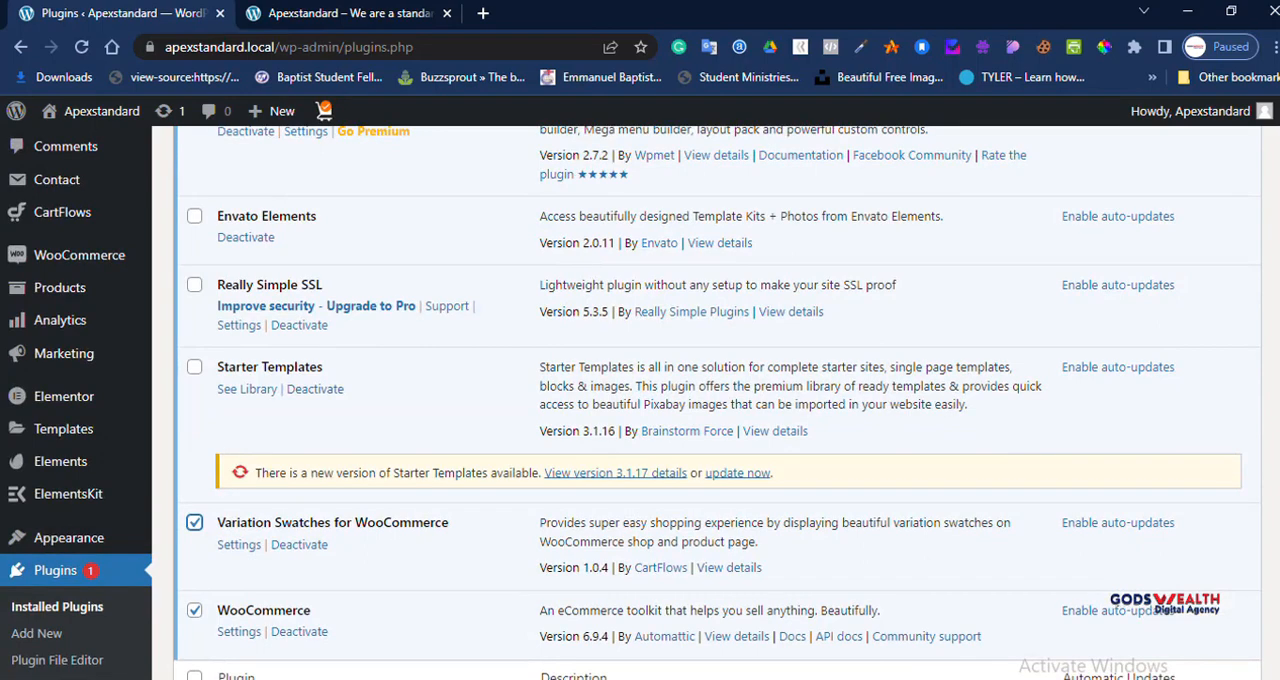
scroll(716, 400, "up", 3)
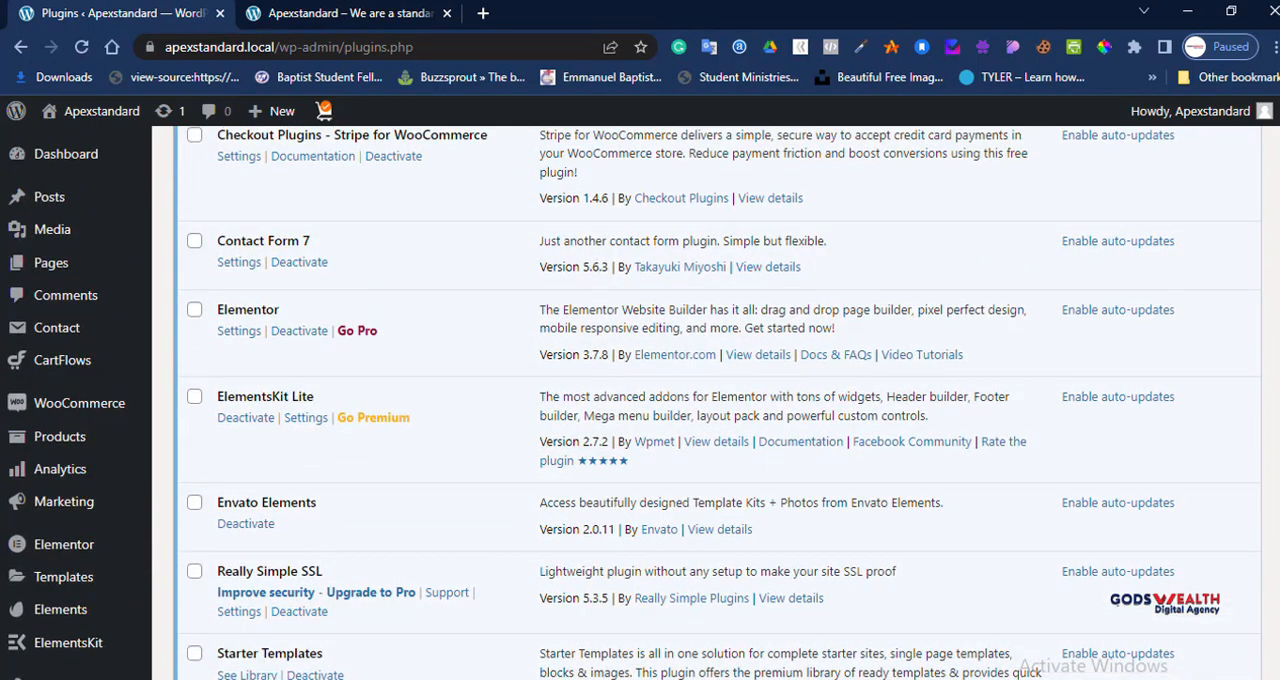
scroll(716, 400, "up", 2)
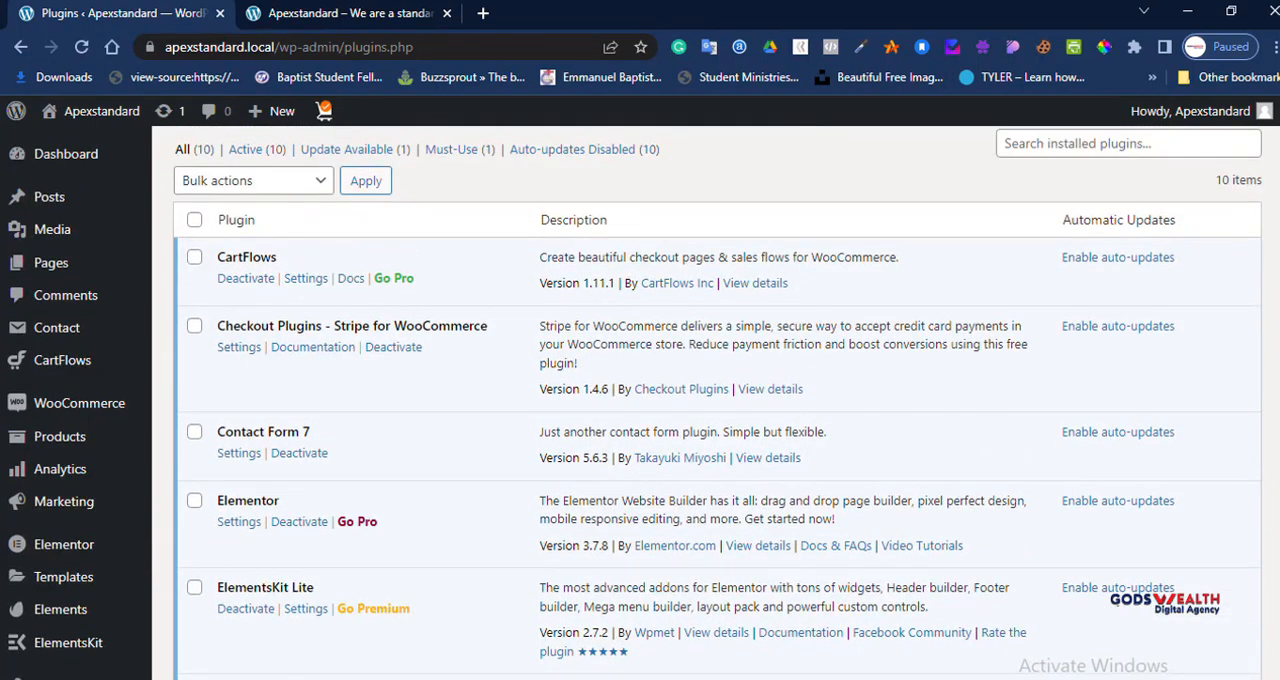
left_click(194, 326)
left_click(194, 257)
Step: Update the Starter Templates plugin and try to enable auto-updates for WooCommerce, Variation Swatches for WooCommerce and Starter Templates
scroll(716, 400, "down", 1)
scroll(717, 396, "down", 3)
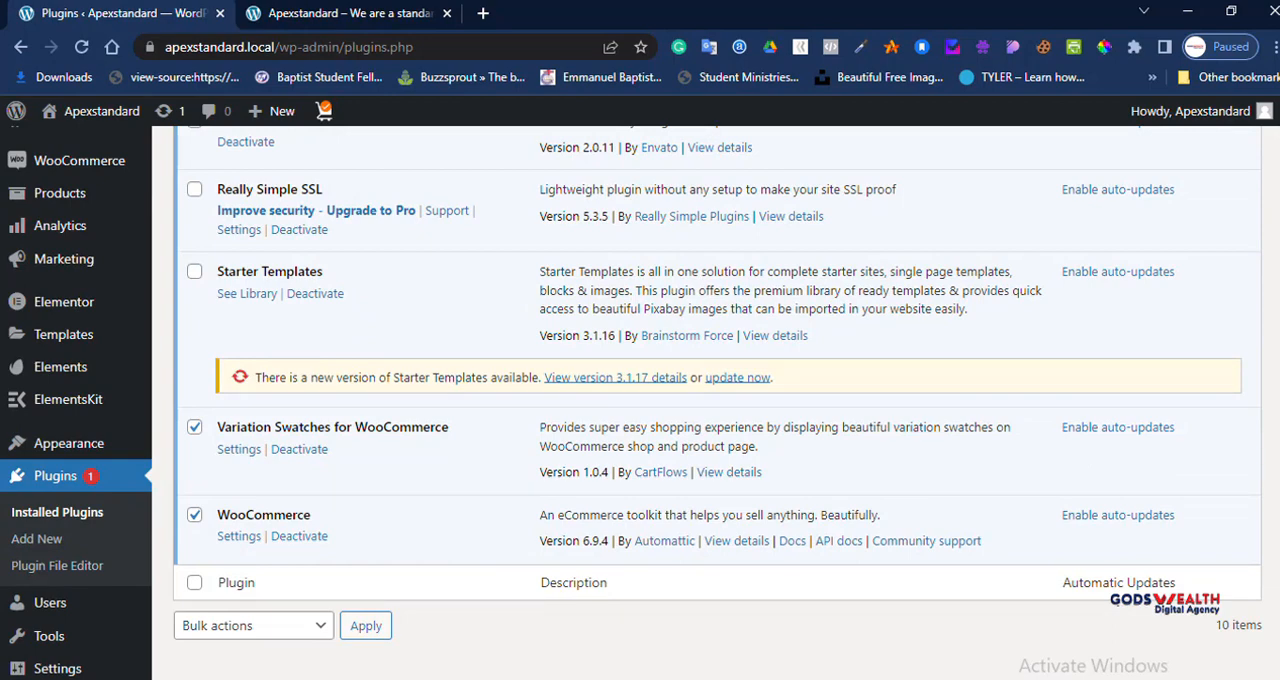
left_click(737, 377)
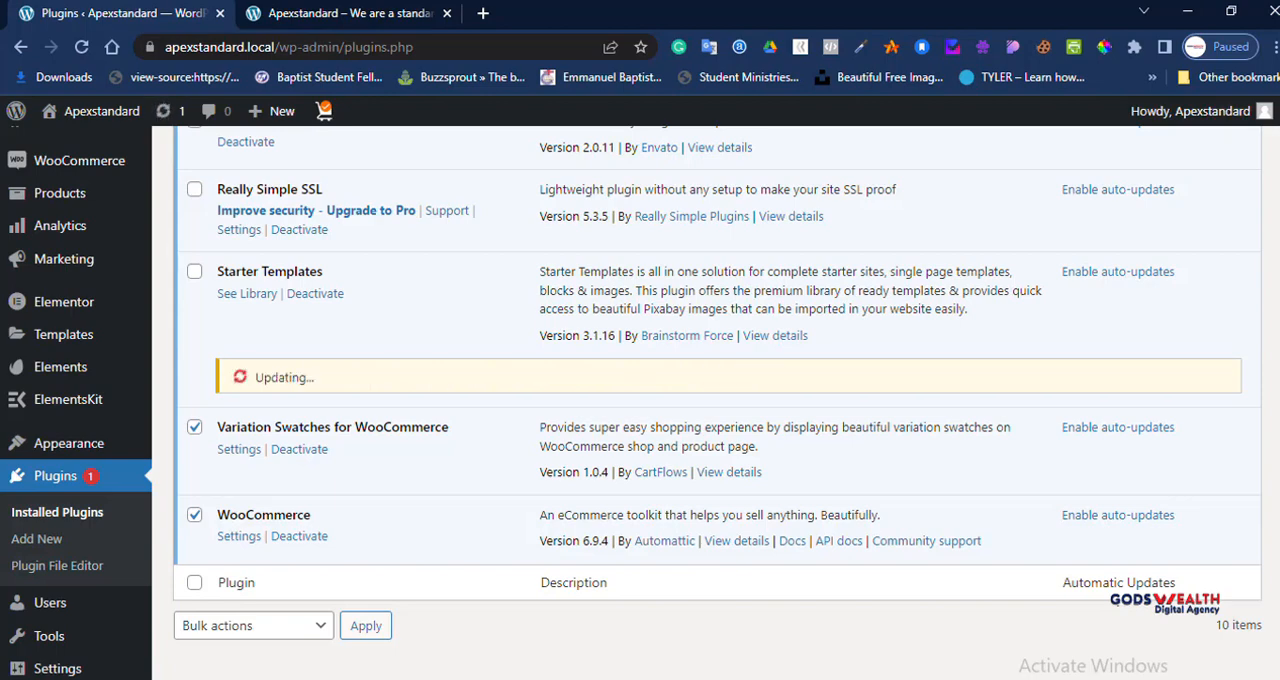
left_click(1117, 515)
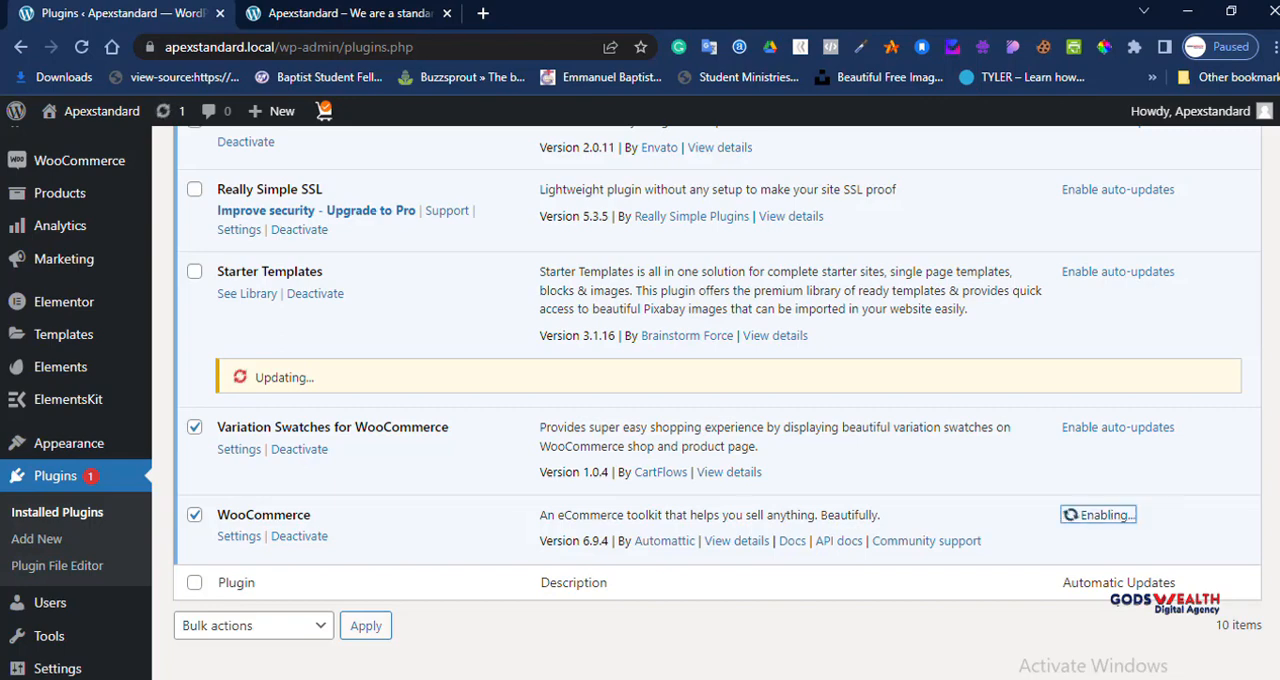
left_click(1117, 427)
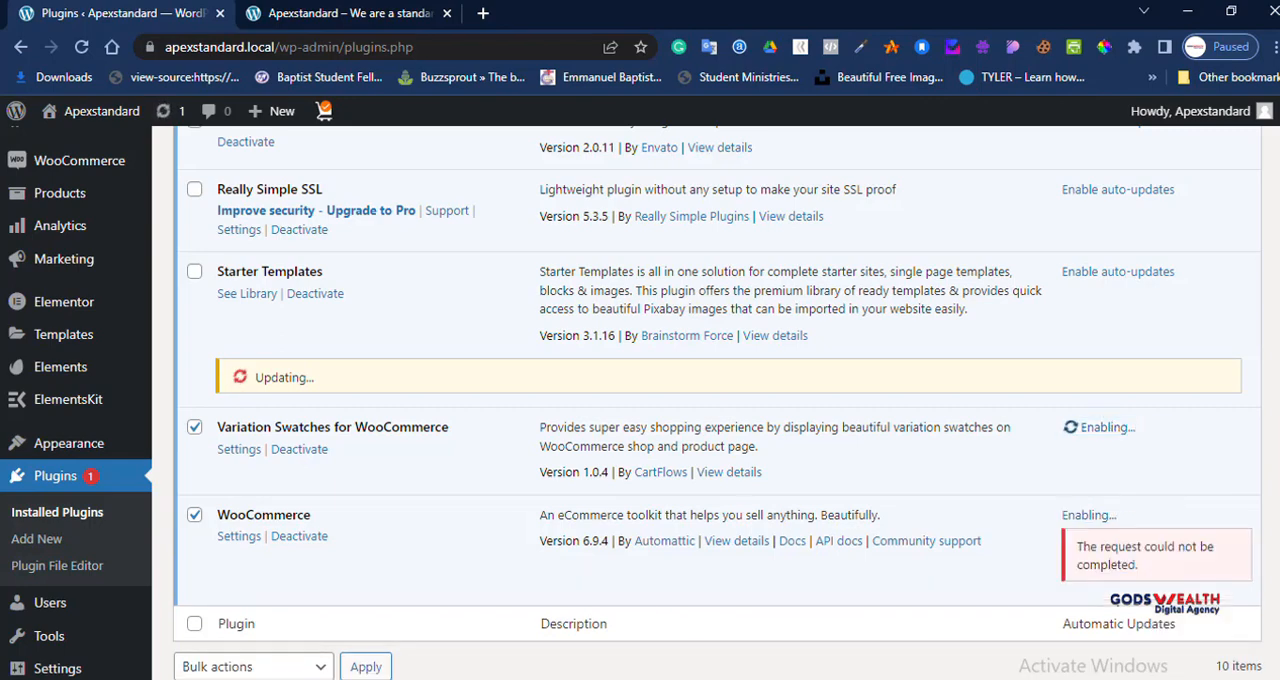
left_click(1117, 272)
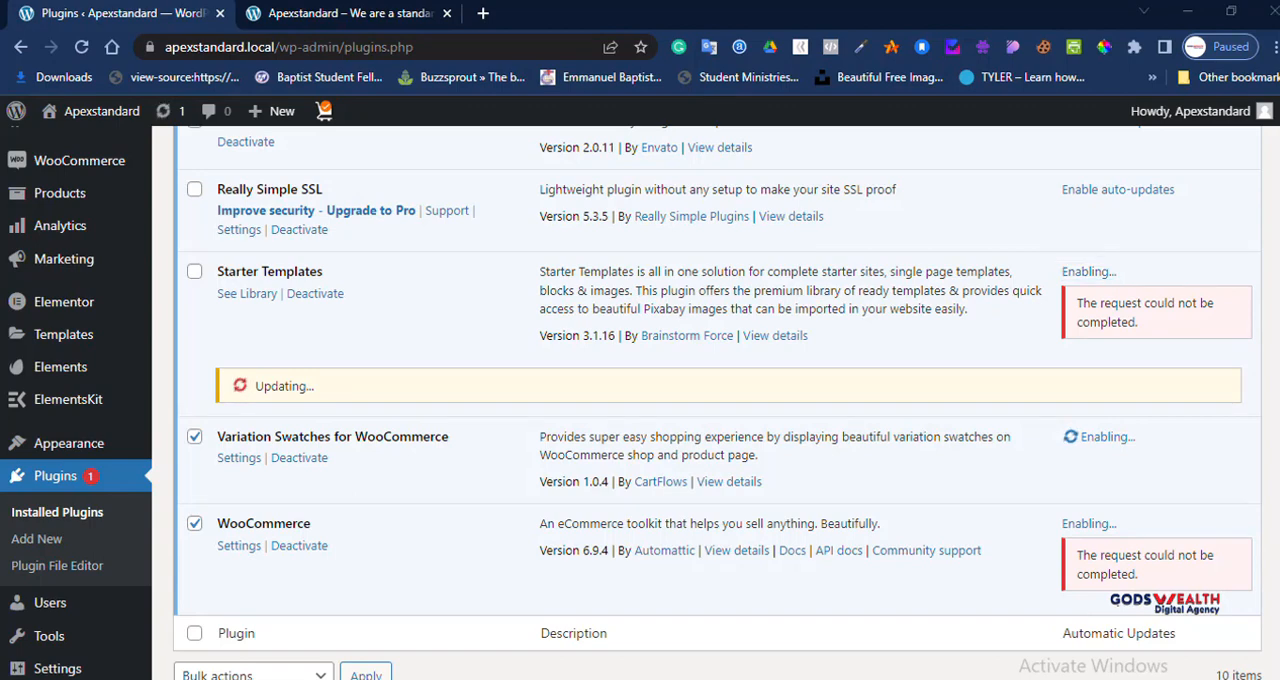
Step: Enable auto-updates individually for Really Simple SSL, Envato Elements, ElementsKit Lite and Elementor
key("super")
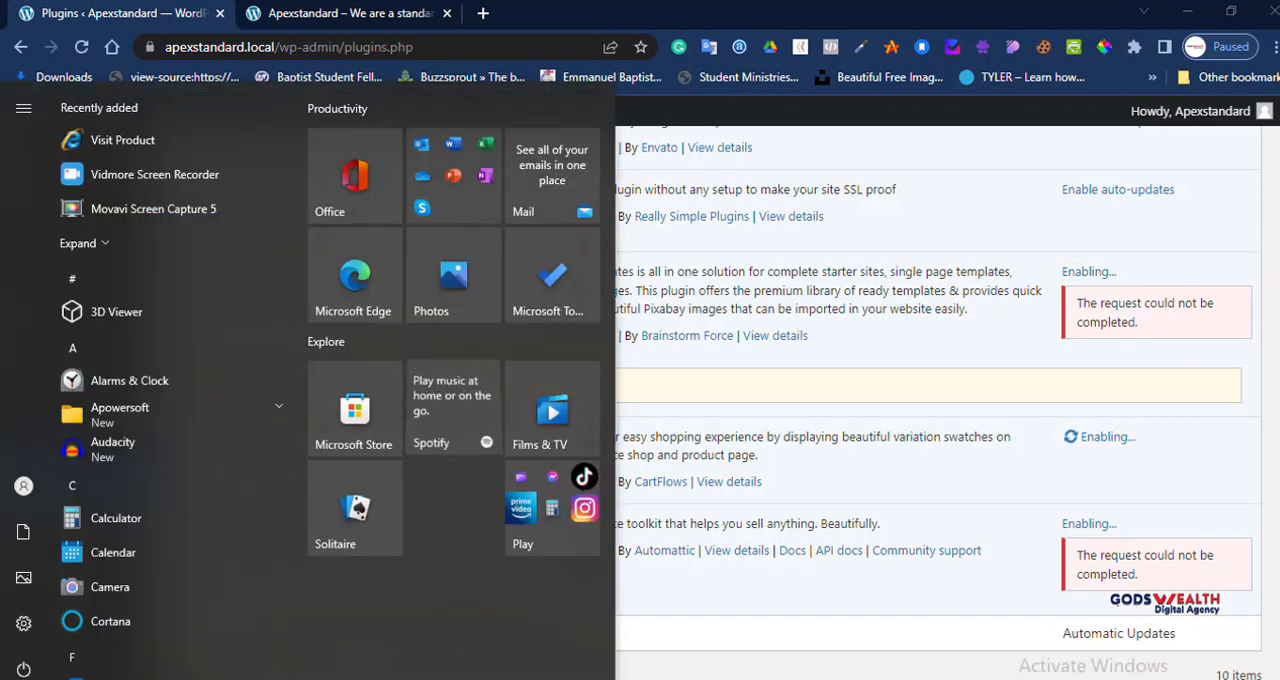
scroll(938, 403, "up", 2)
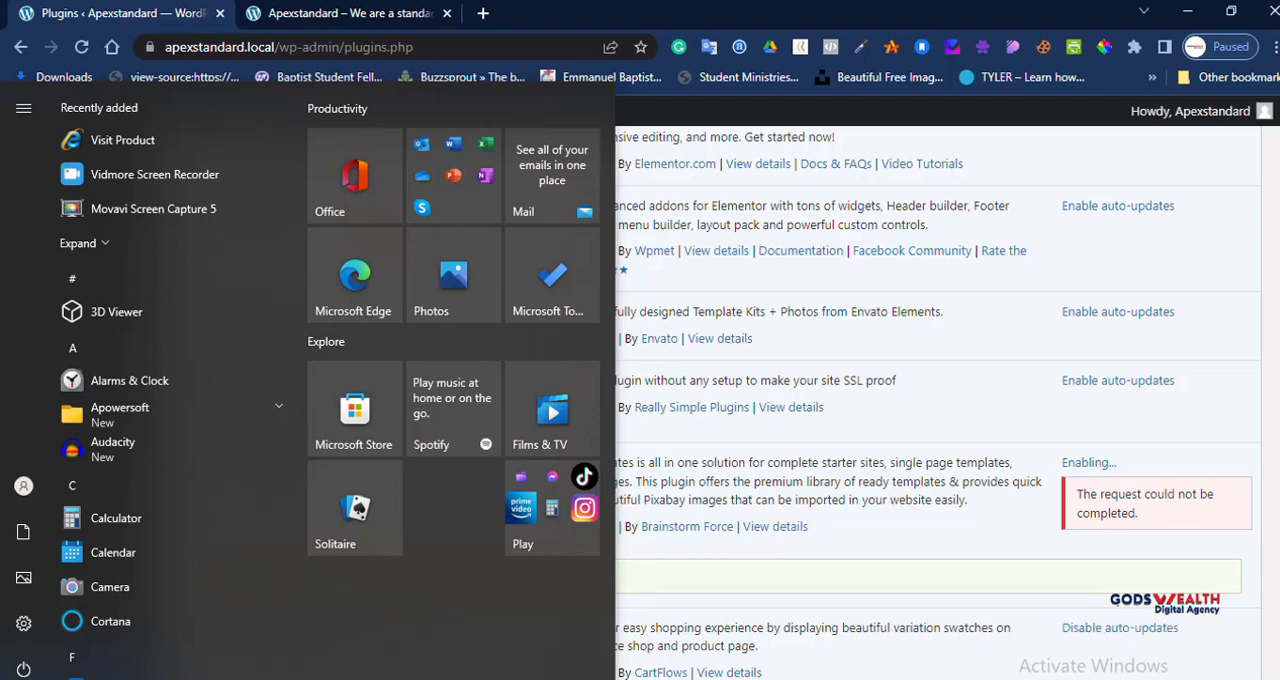
left_click(1117, 381)
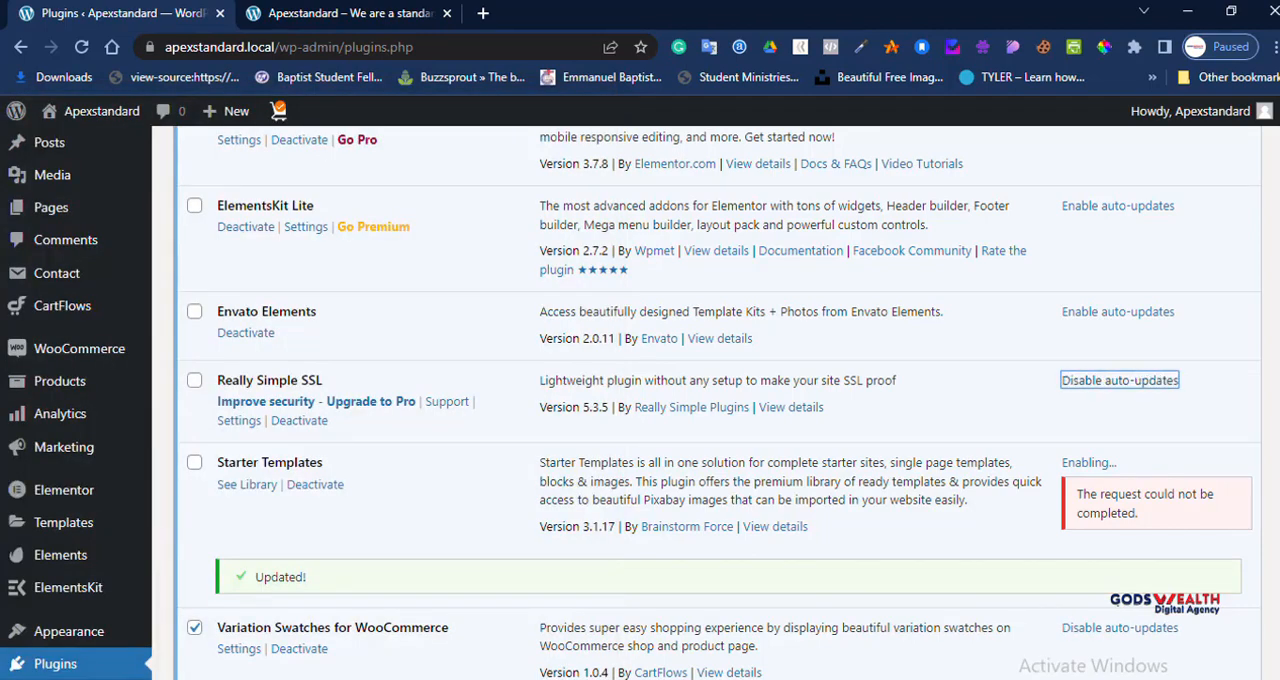
left_click(1117, 312)
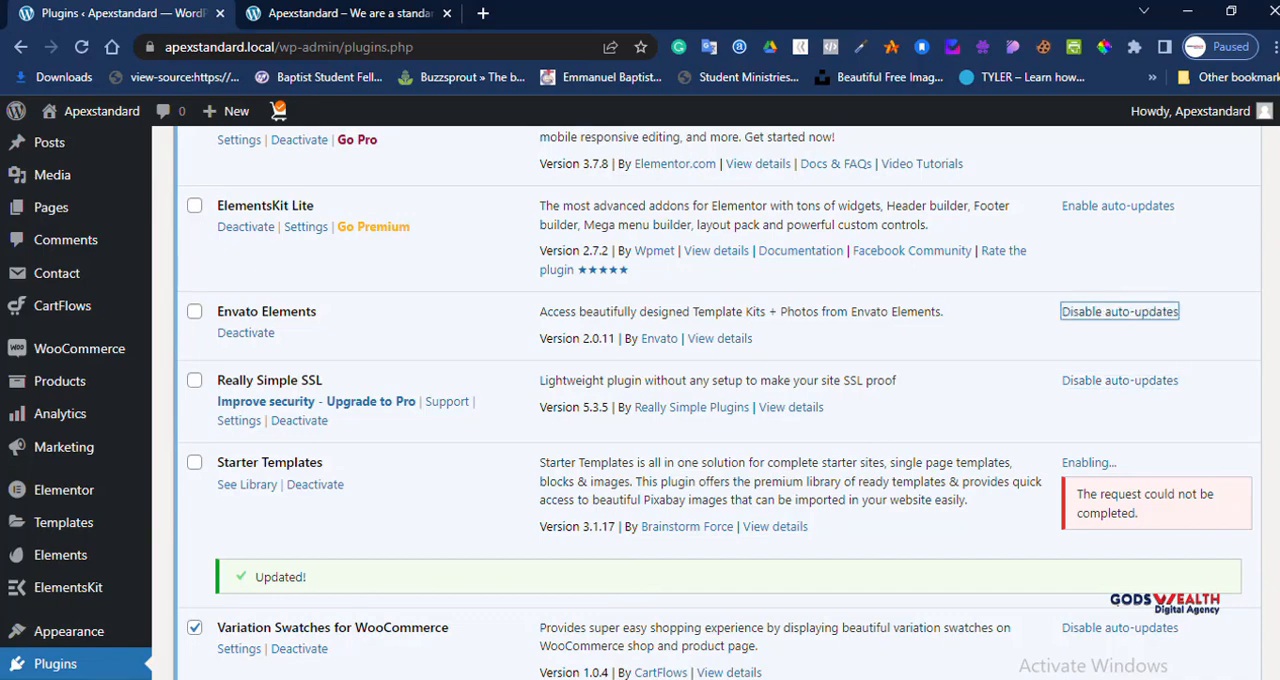
left_click(1117, 206)
scroll(700, 400, "up", 2)
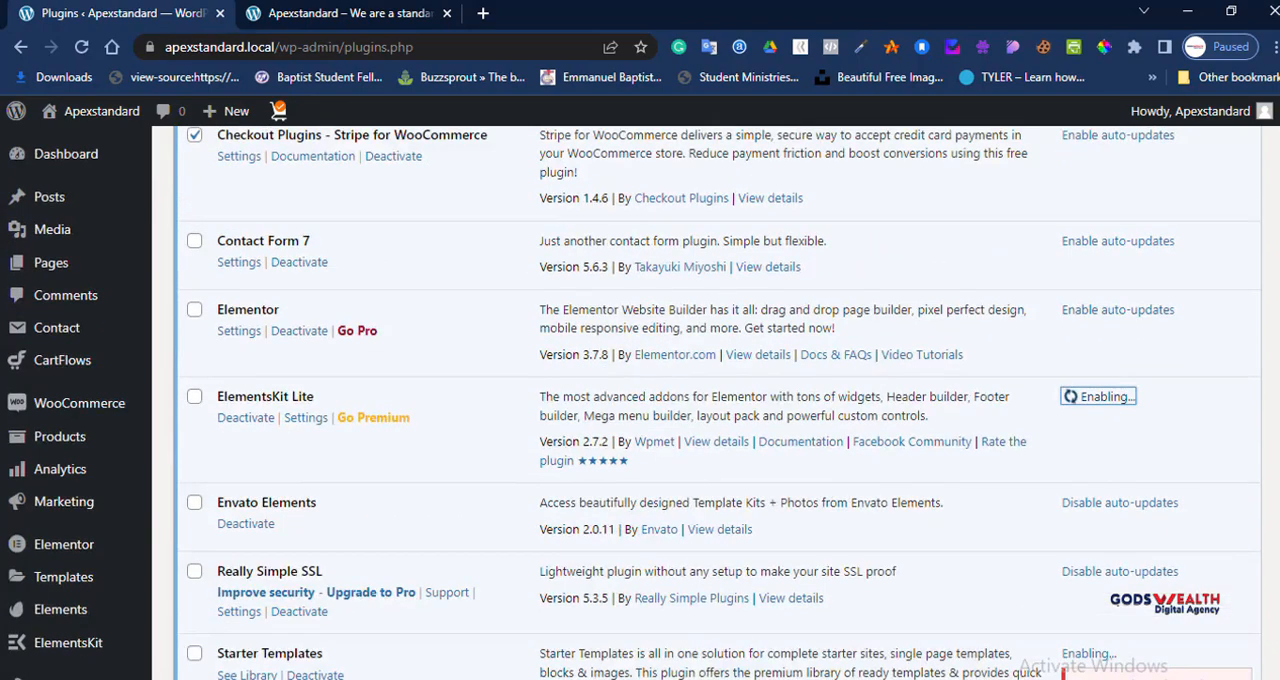
left_click(1117, 309)
scroll(700, 400, "up", 3)
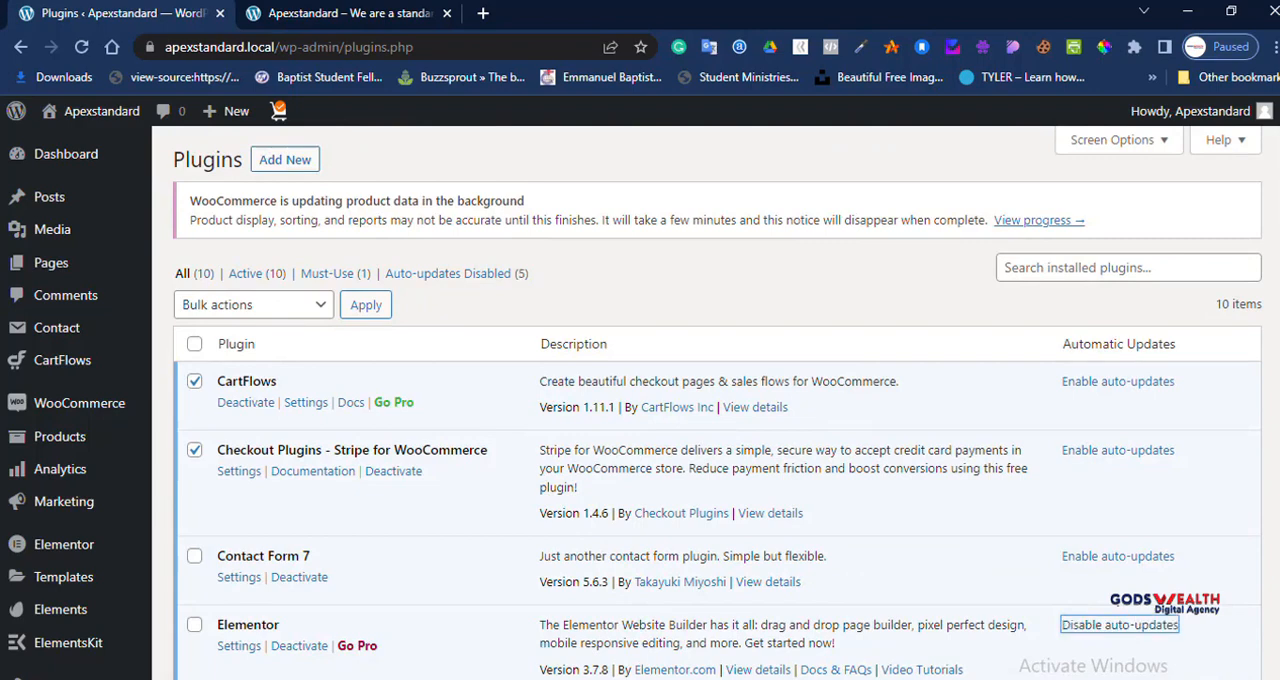
Step: Select all installed plugins and apply the Enable Auto-updates bulk action to them
left_click(253, 304)
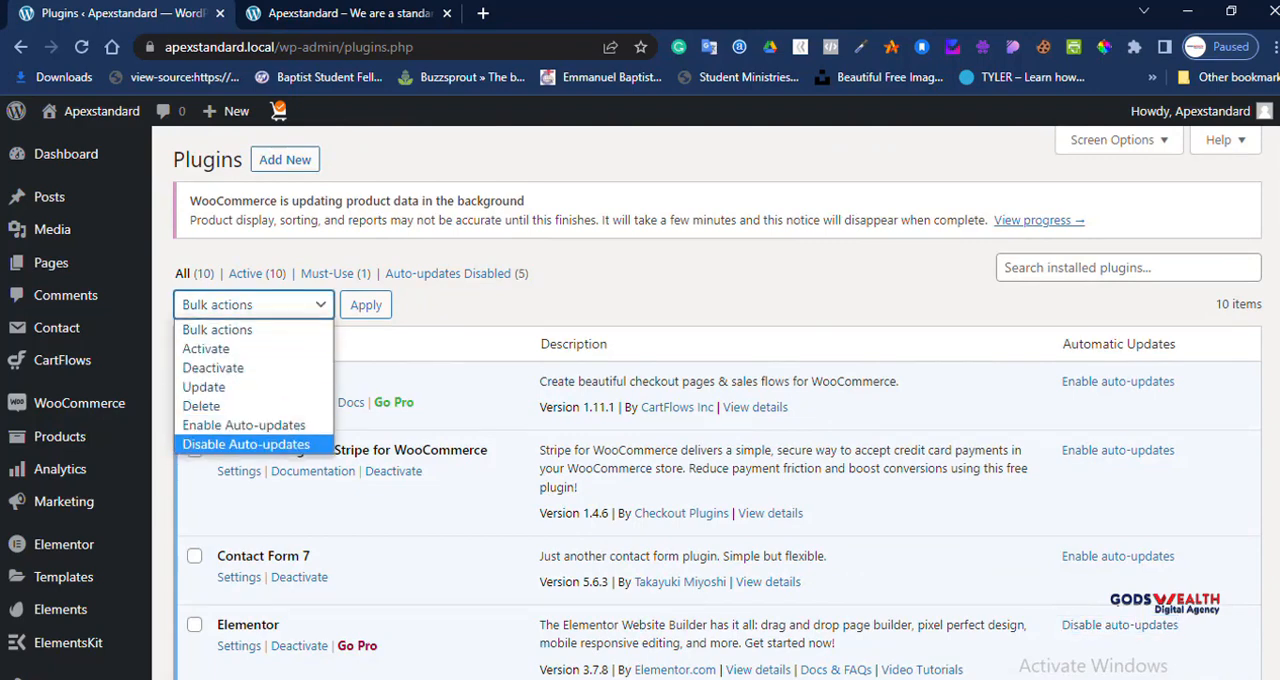
left_click(244, 426)
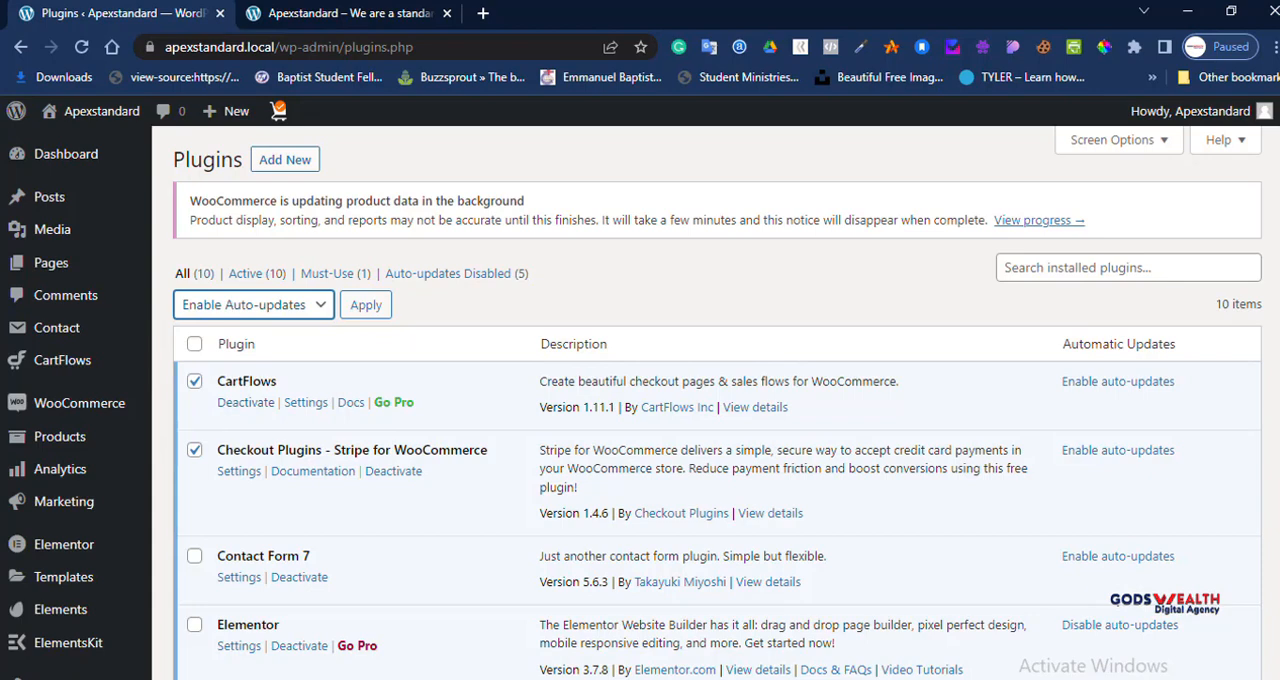
left_click(194, 343)
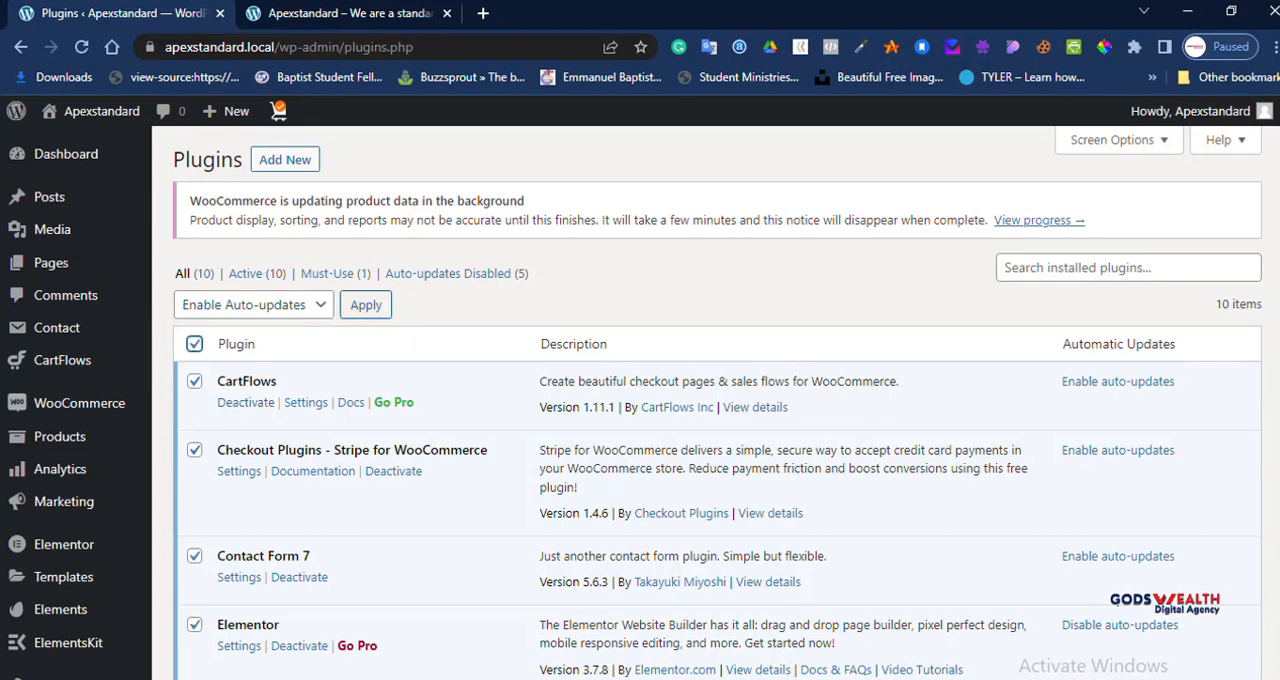
left_click(366, 304)
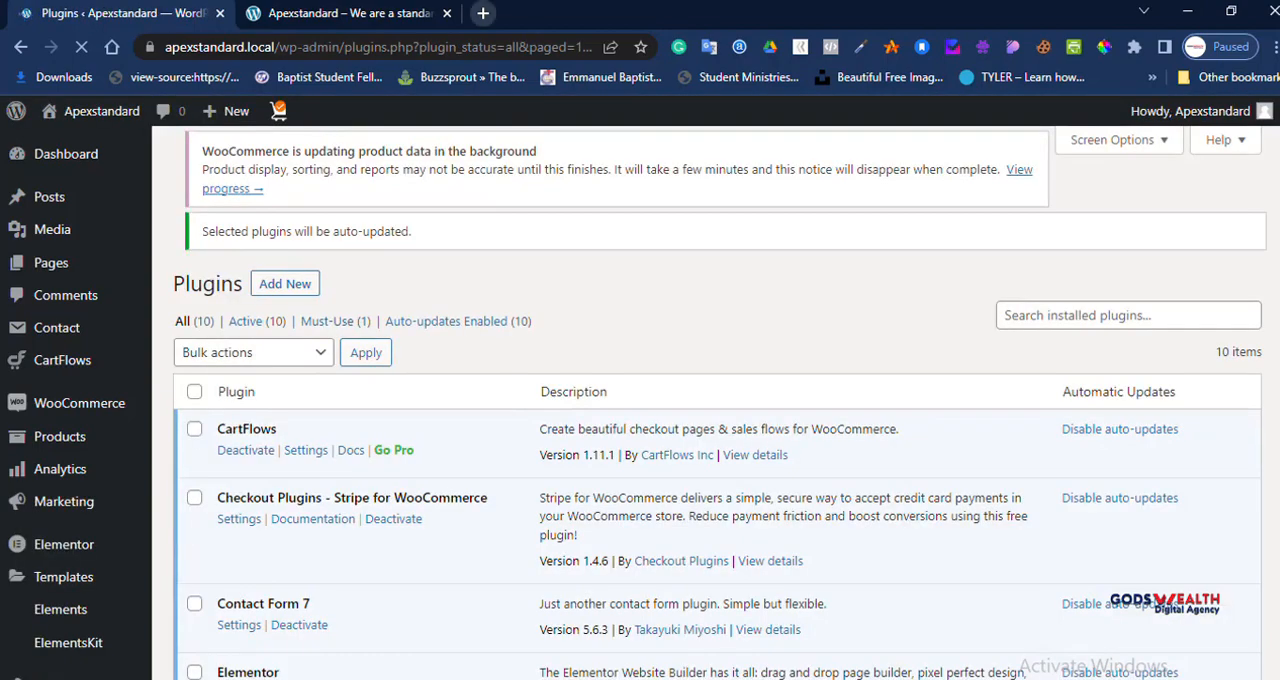
Step: Run a Google search for "man" in a new browser tab and close that tab again
left_click(483, 13)
type("man")
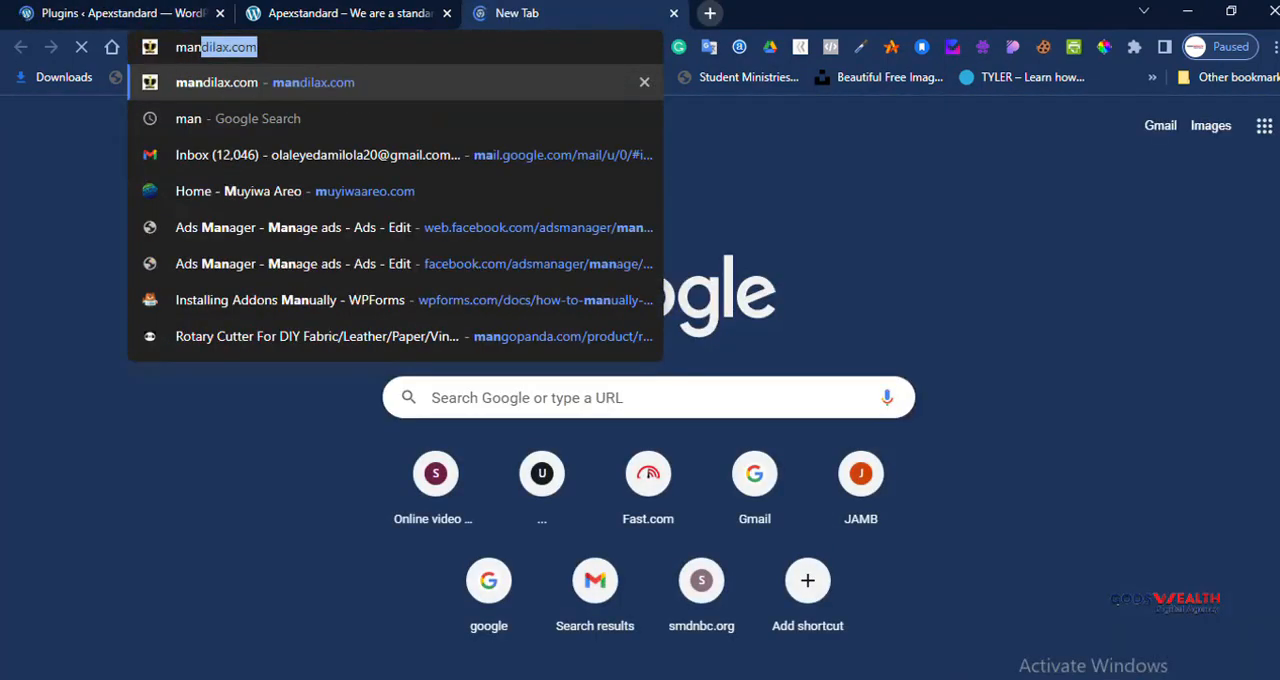
key("BackSpace")
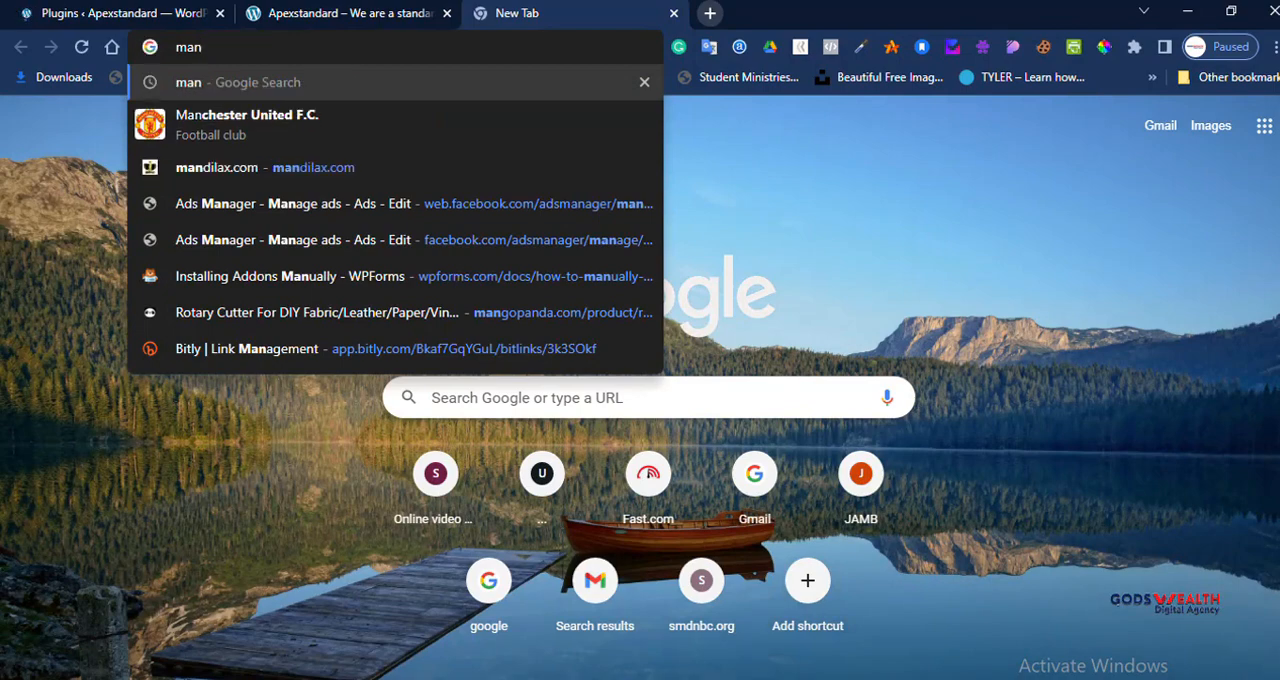
key("Return")
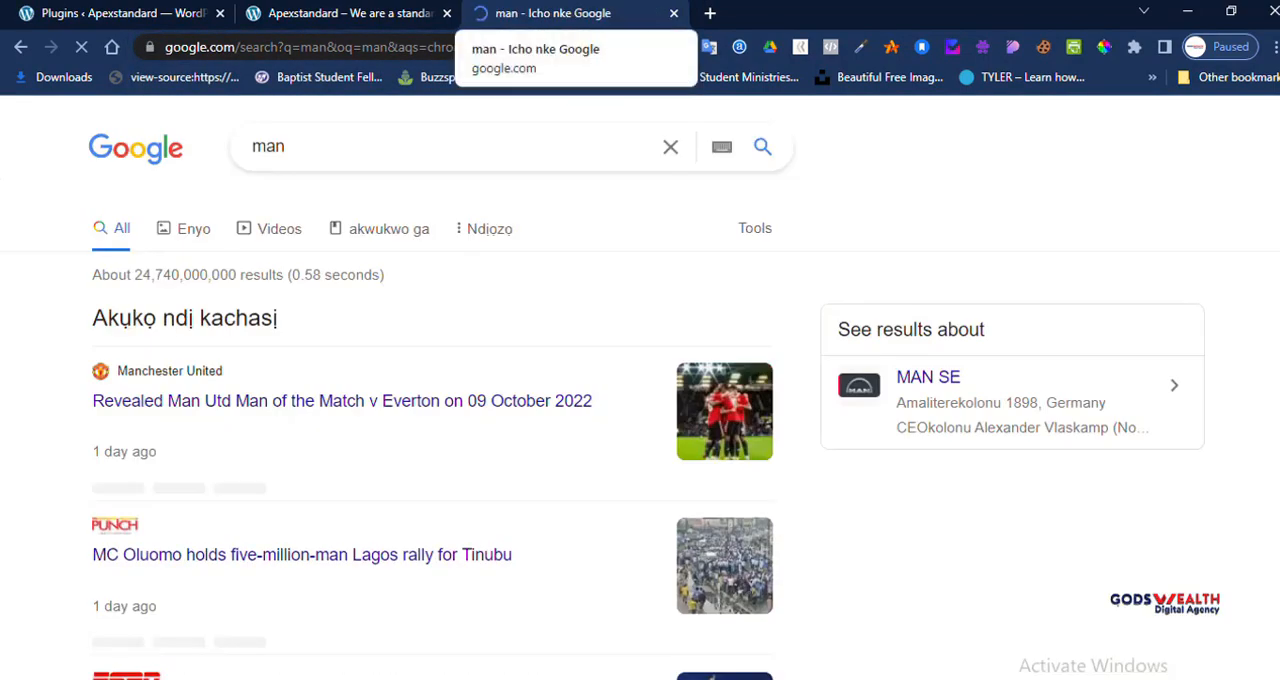
left_click(674, 13)
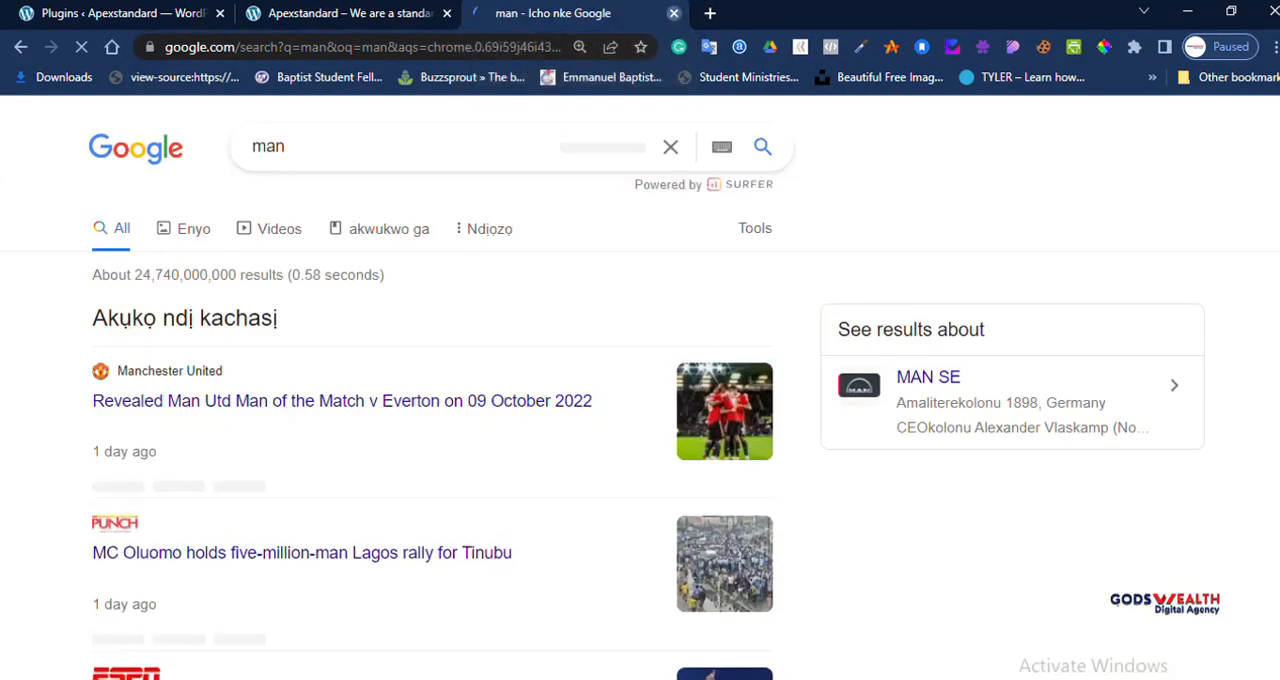
Step: Check the automatic updates setting of every plugin down the installed plugins list
scroll(640, 400, "down", 1)
scroll(640, 400, "down", 6)
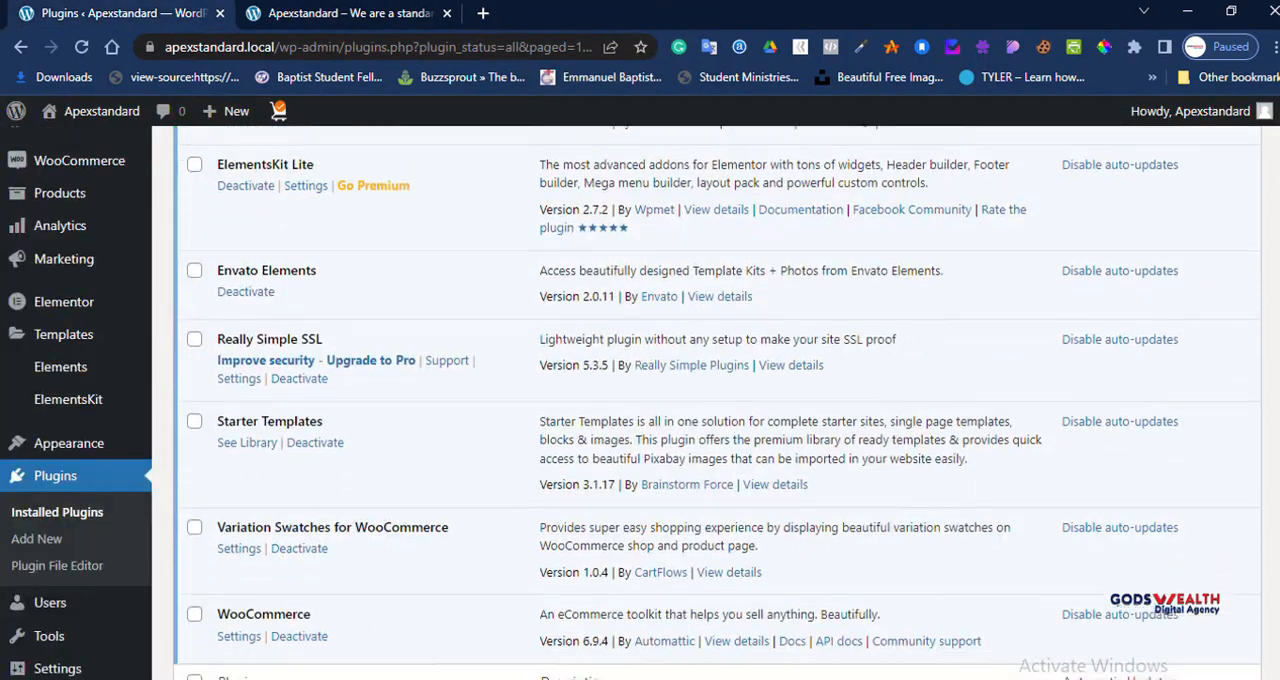
scroll(640, 400, "up", 1)
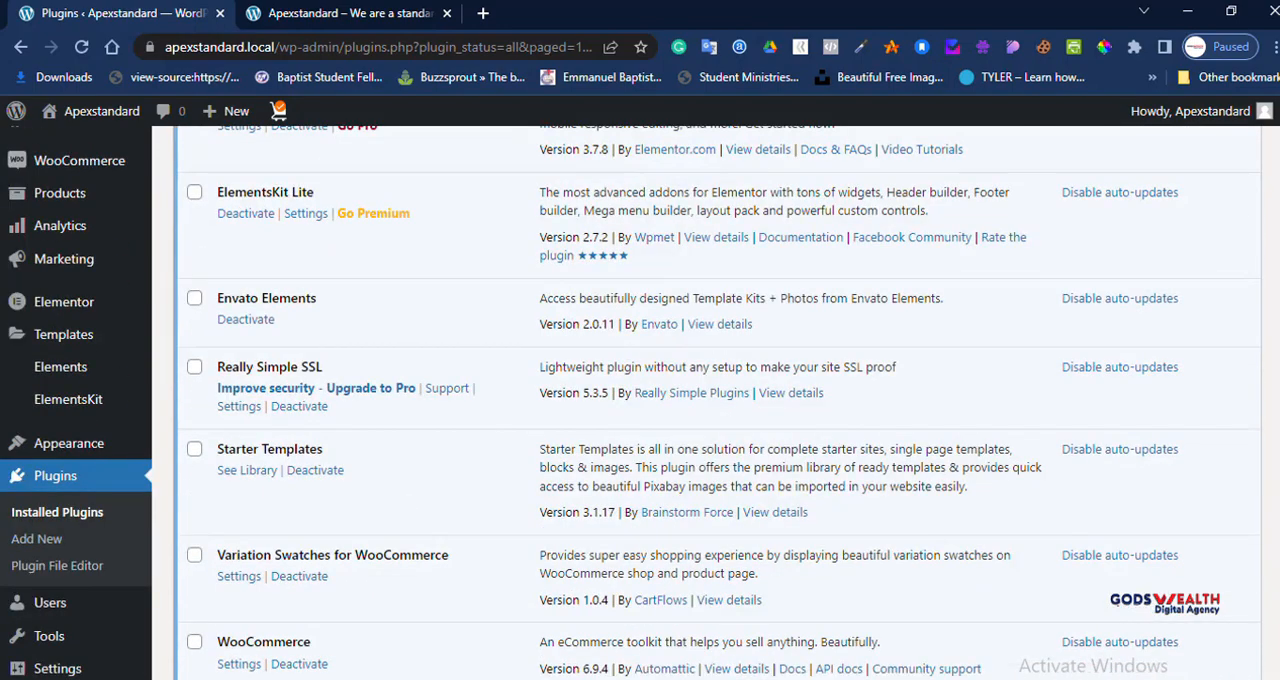
mouse_move(69, 443)
scroll(700, 400, "down", 3)
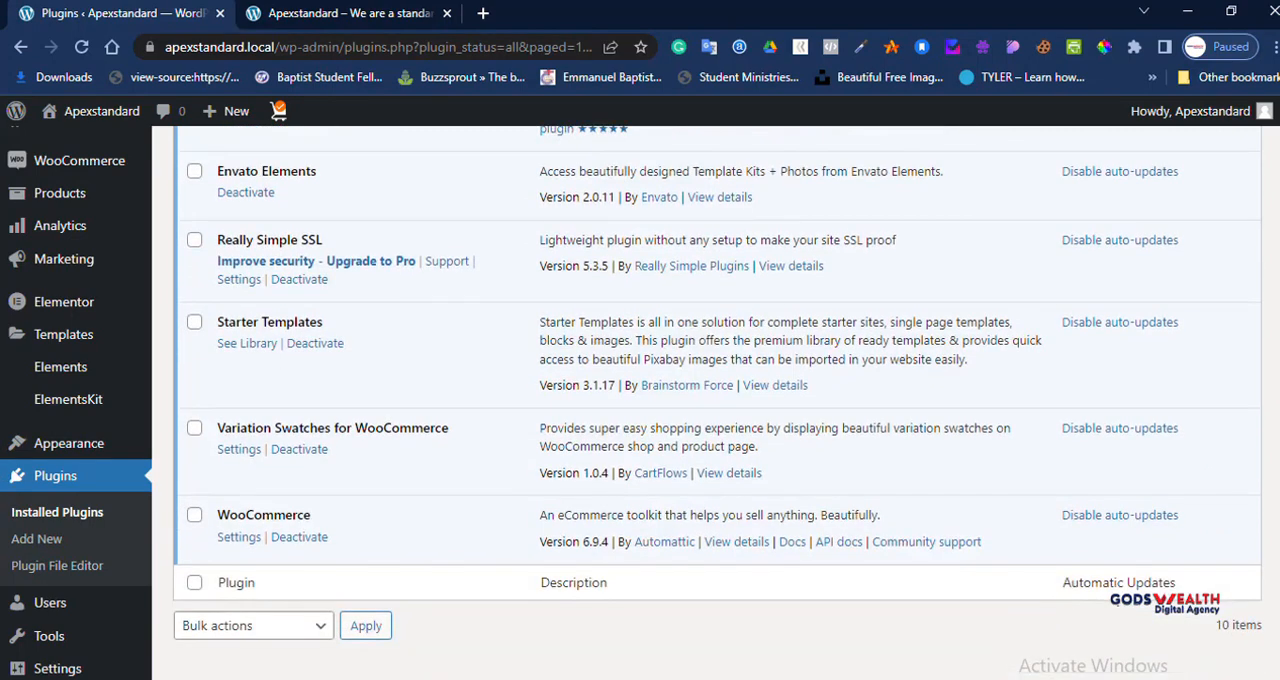
Step: Open the site's Reading settings, compare them with the live front page, and review the options down to search engine visibility
mouse_move(57, 668)
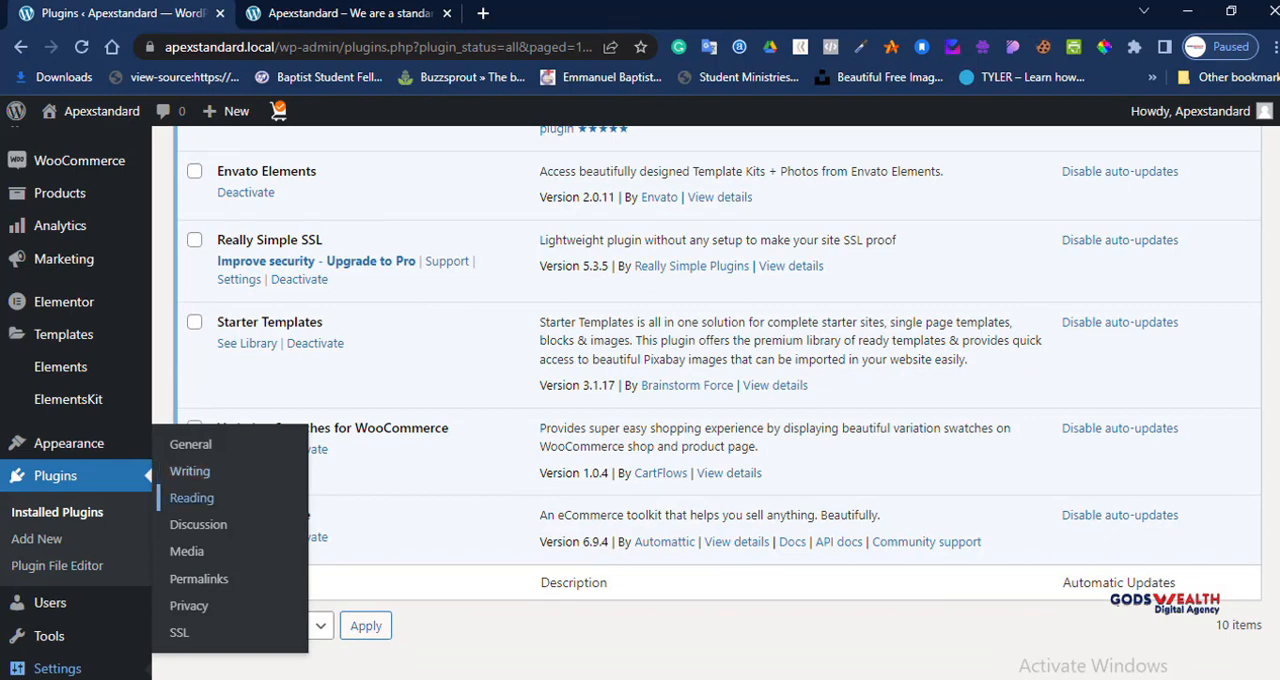
left_click(191, 497)
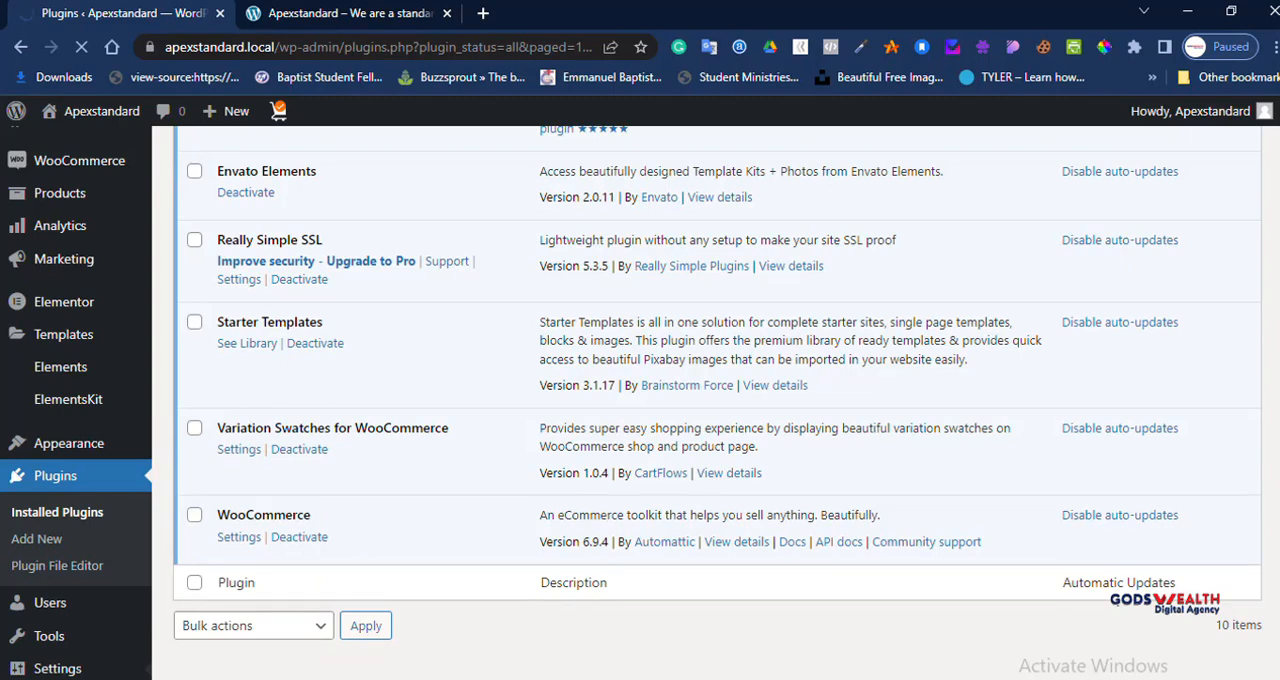
left_click(290, 14)
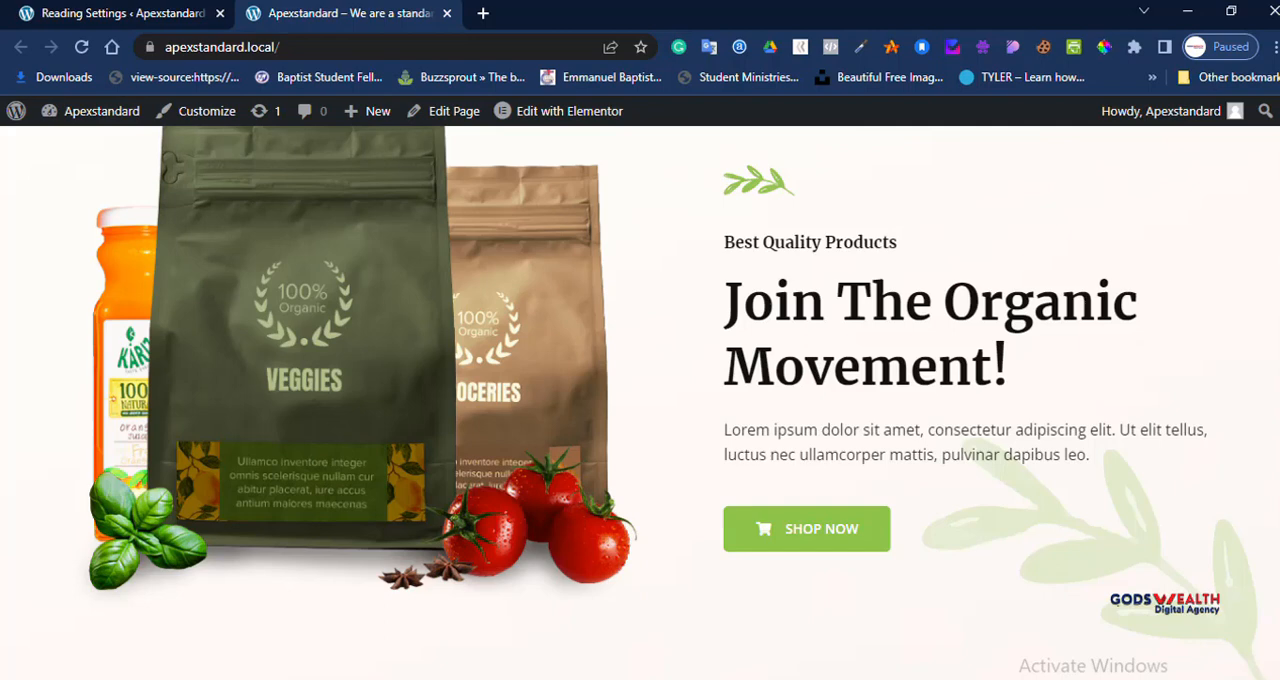
left_click(172, 13)
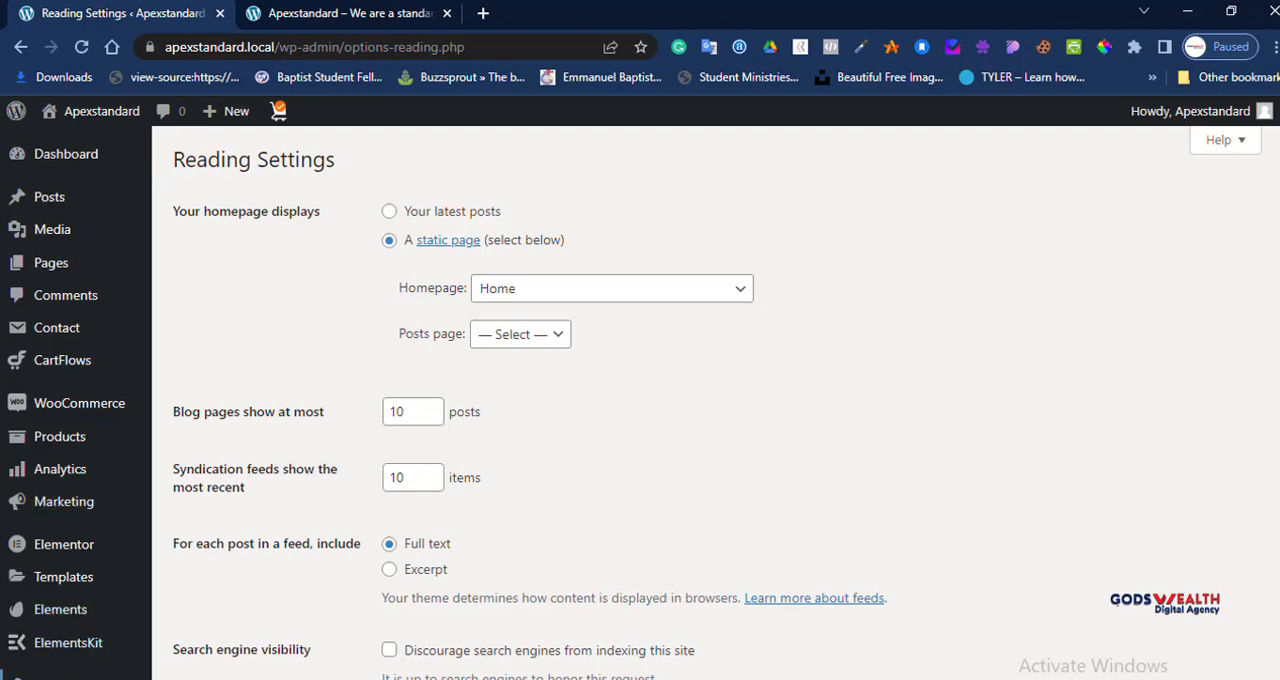
scroll(69, 300, "down", 3)
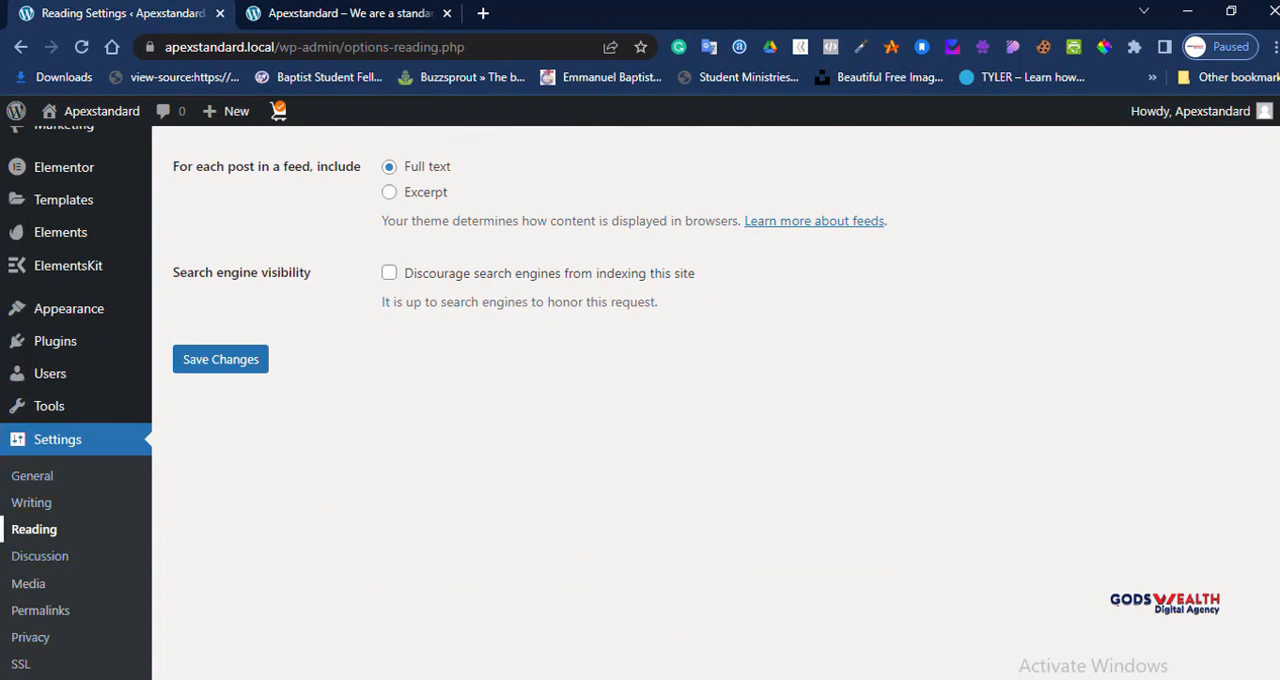
scroll(3, 528, "up", 3)
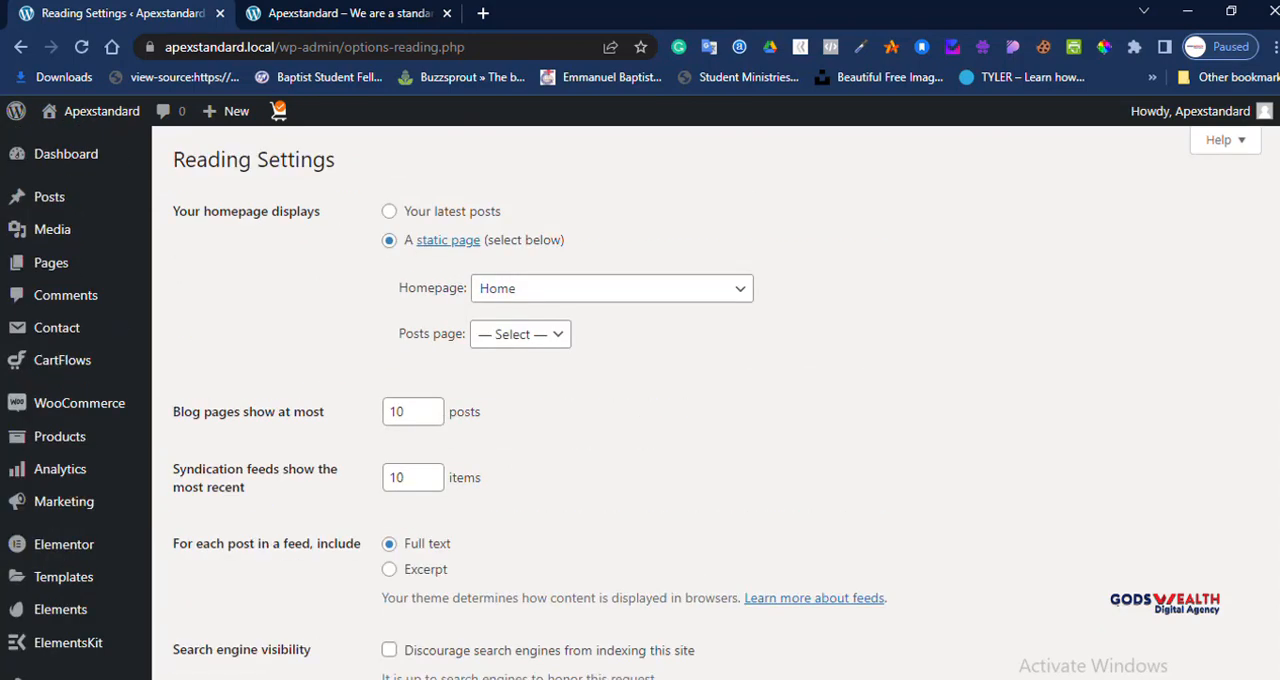
Step: Make the homepage display your latest posts instead of a static page and save the Reading settings
left_click(389, 211)
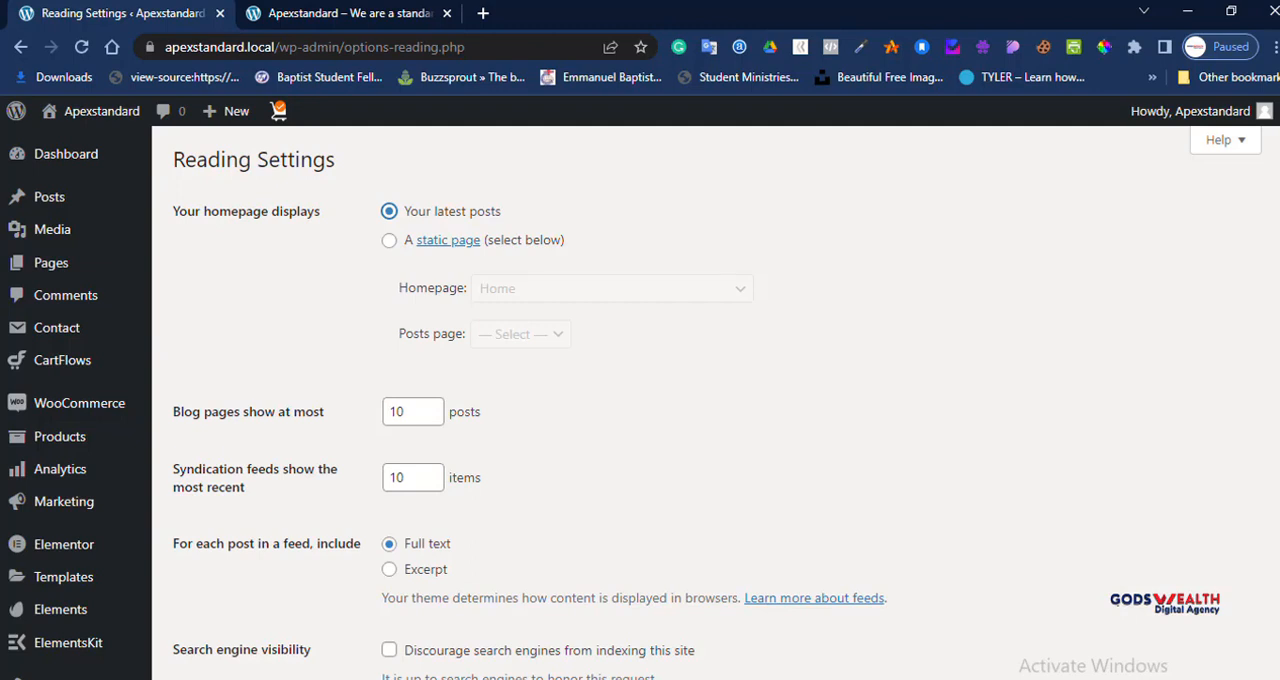
left_click(389, 240)
left_click(612, 289)
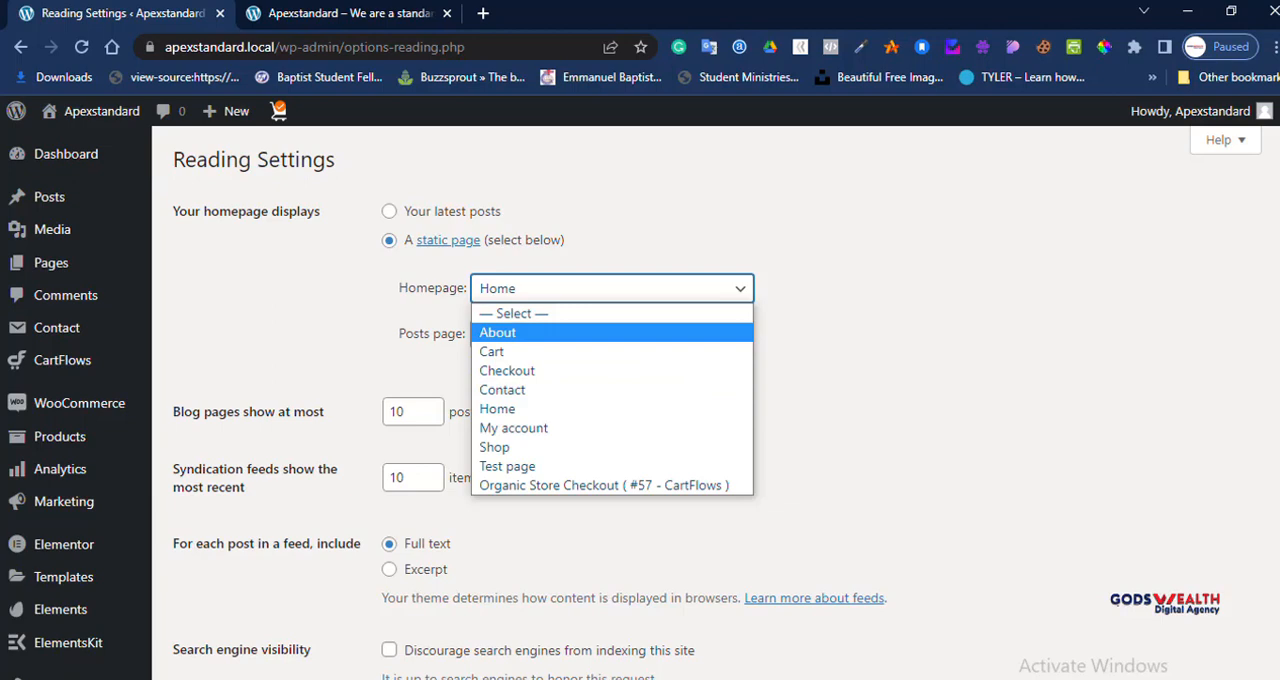
left_click(389, 211)
scroll(640, 402, "down", 4)
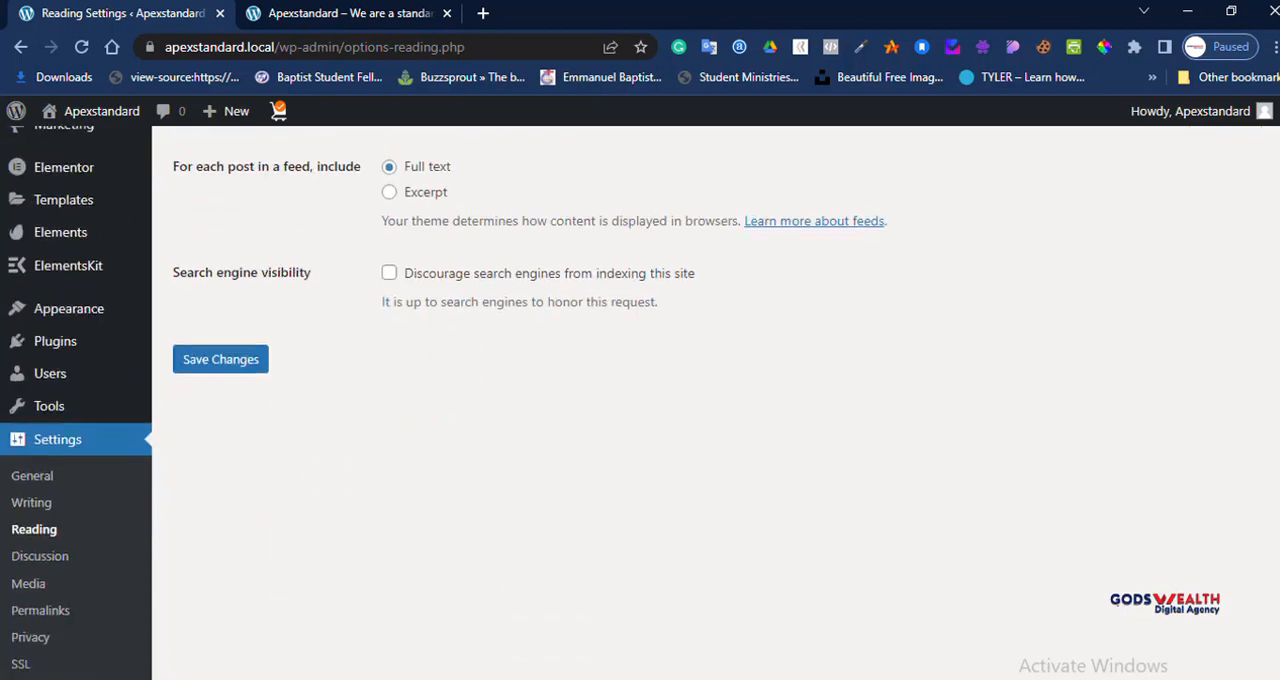
left_click(220, 359)
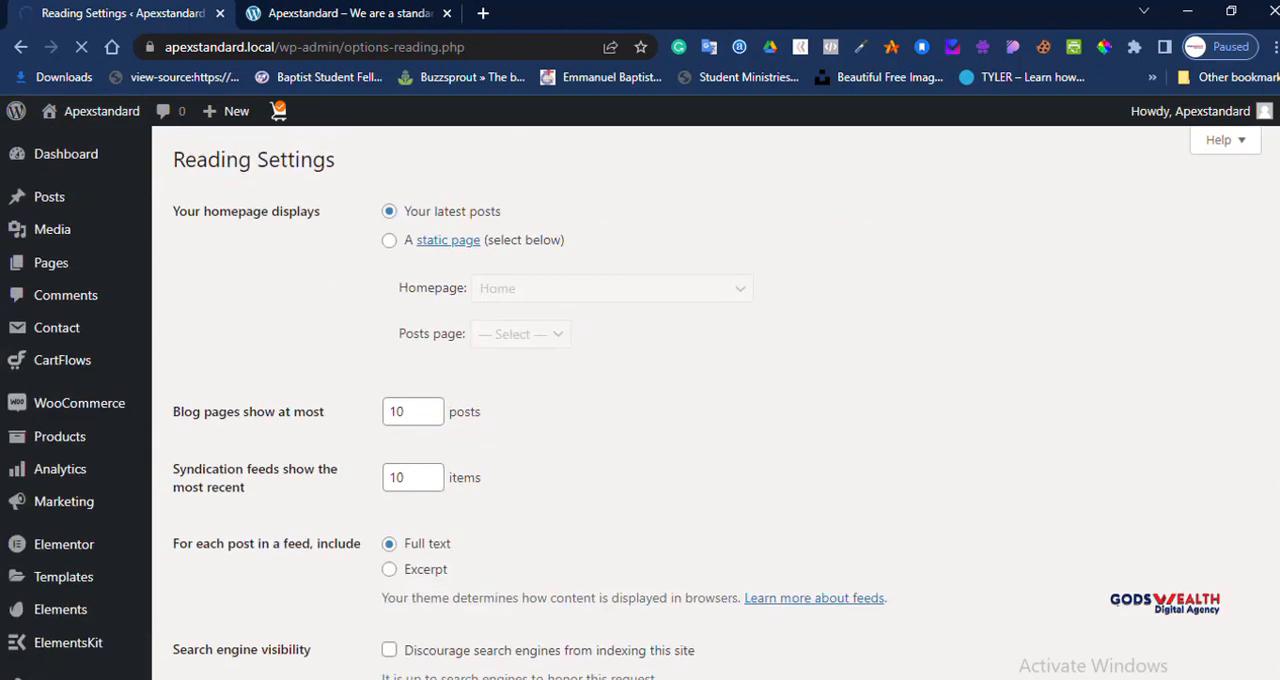
Step: Reload the live site's front page to check what it displays with the saved homepage setting
right_click(44, 267)
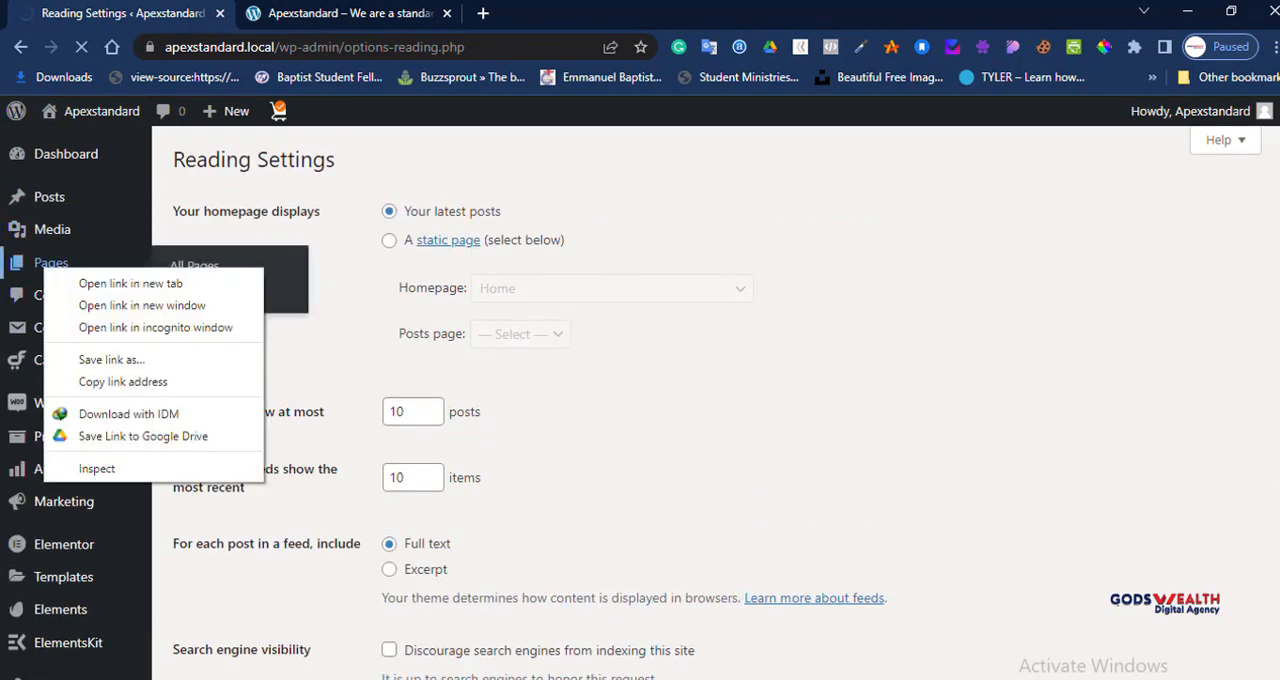
left_click(349, 14)
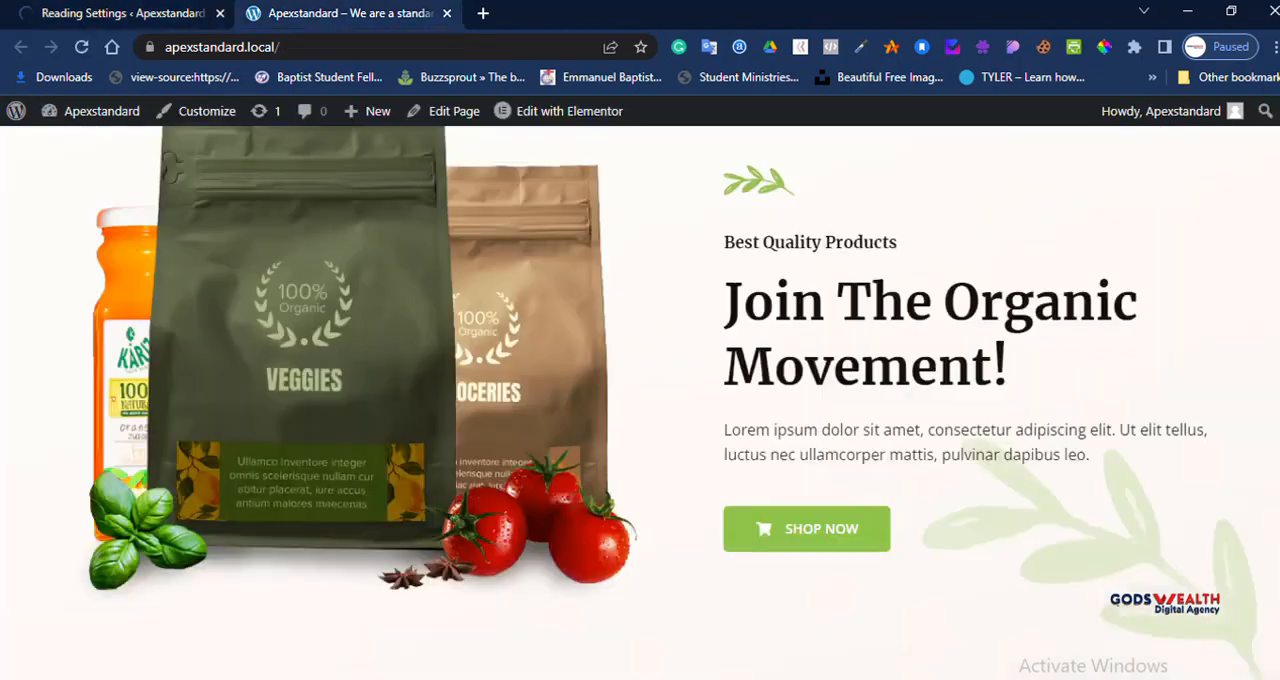
left_click(166, 14)
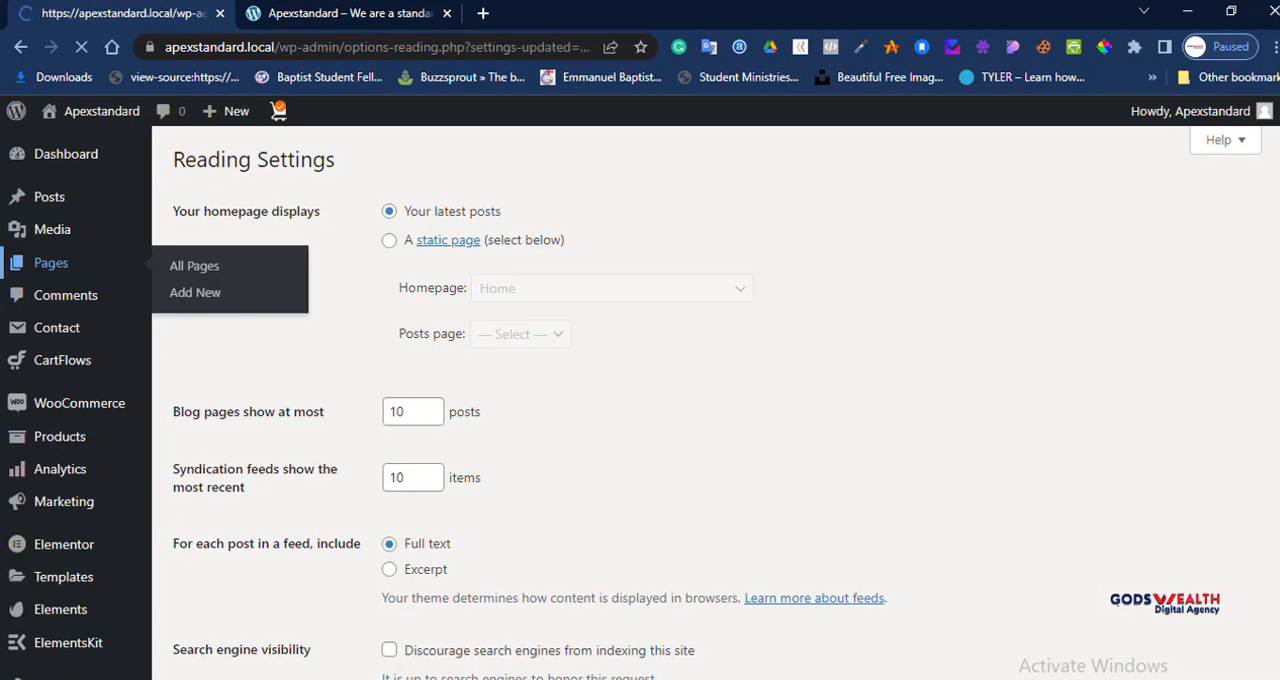
left_click(344, 14)
left_click(82, 47)
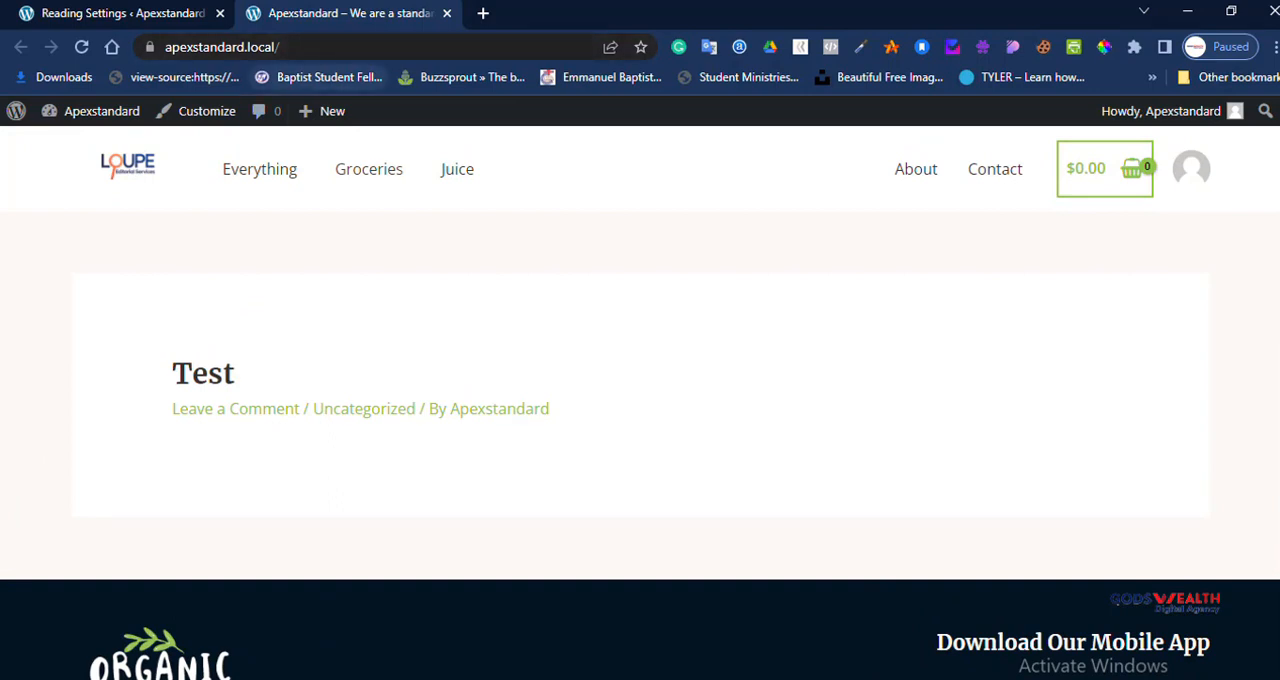
Step: Open the site's Home page directly at apexstandard.local/home
left_click(370, 47)
left_click(370, 47)
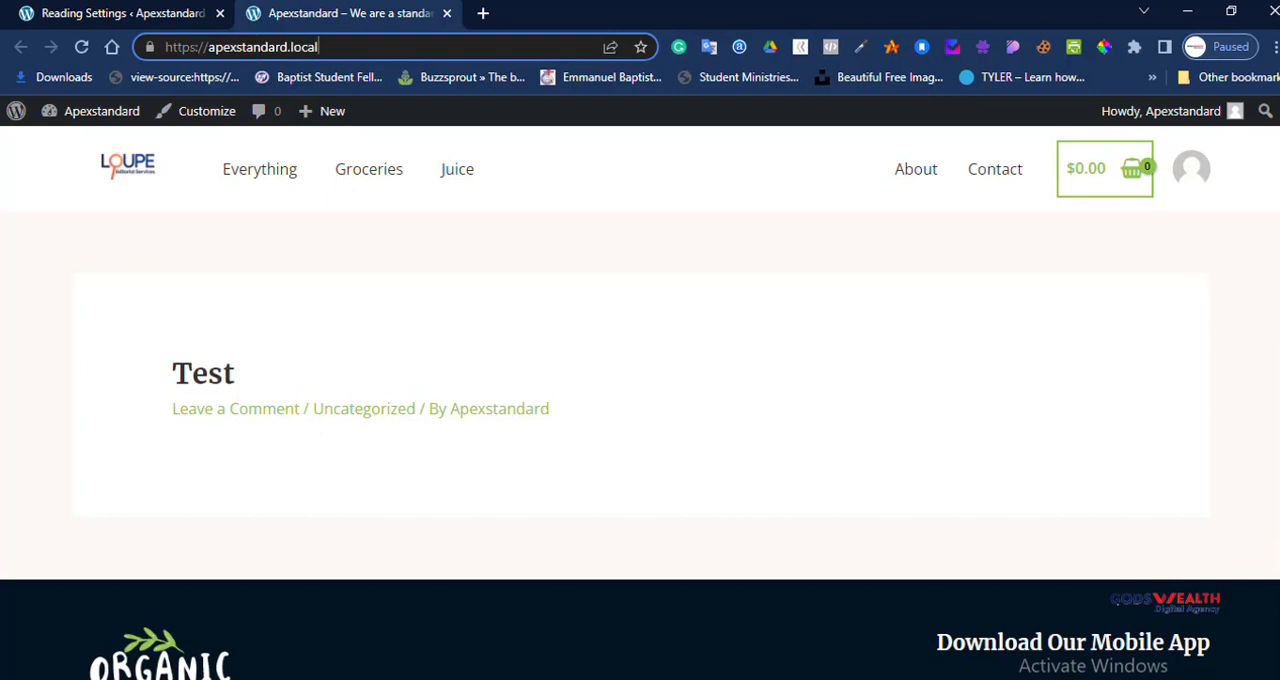
type("/home")
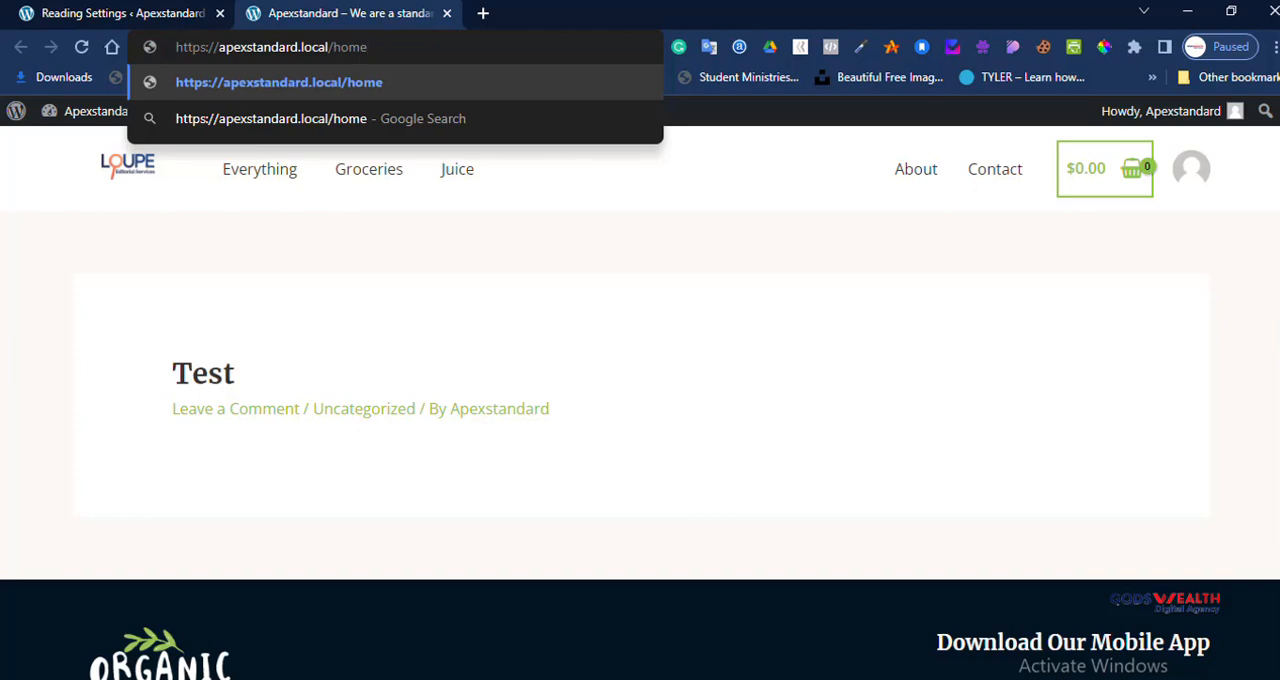
key("Return")
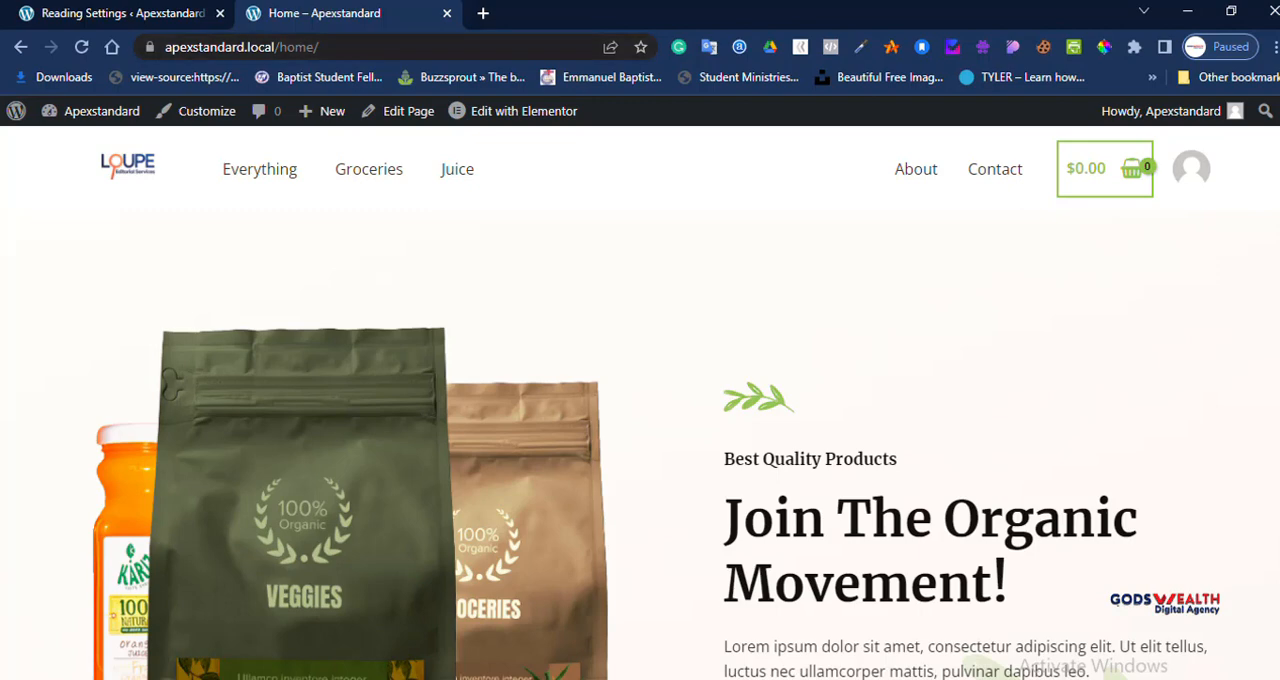
Step: In the Reading settings, make the homepage display a static page and choose Home as the homepage
left_click(138, 14)
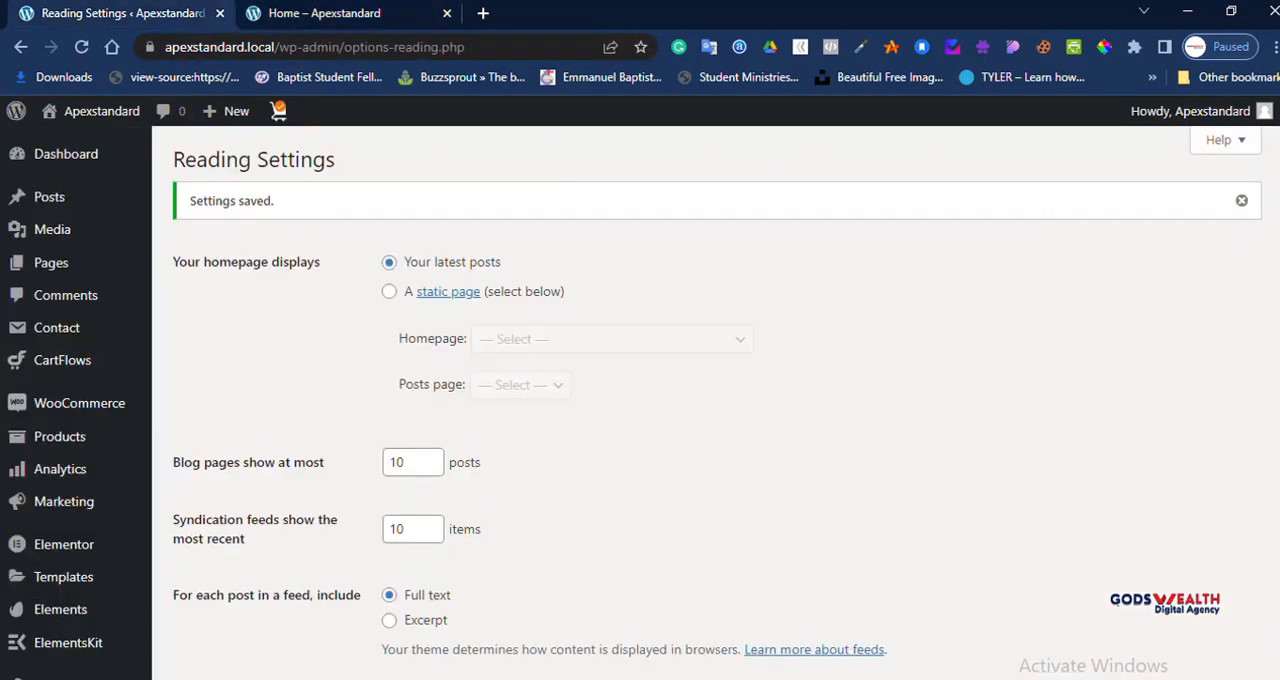
left_click(389, 292)
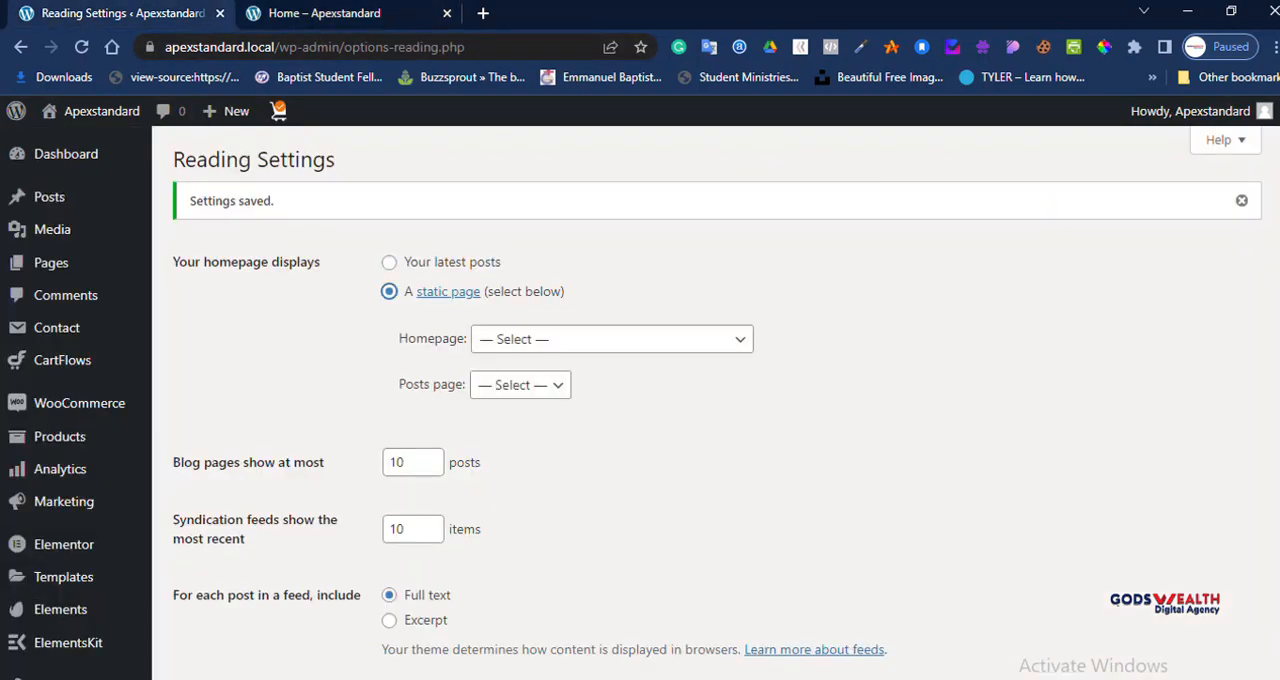
left_click(612, 339)
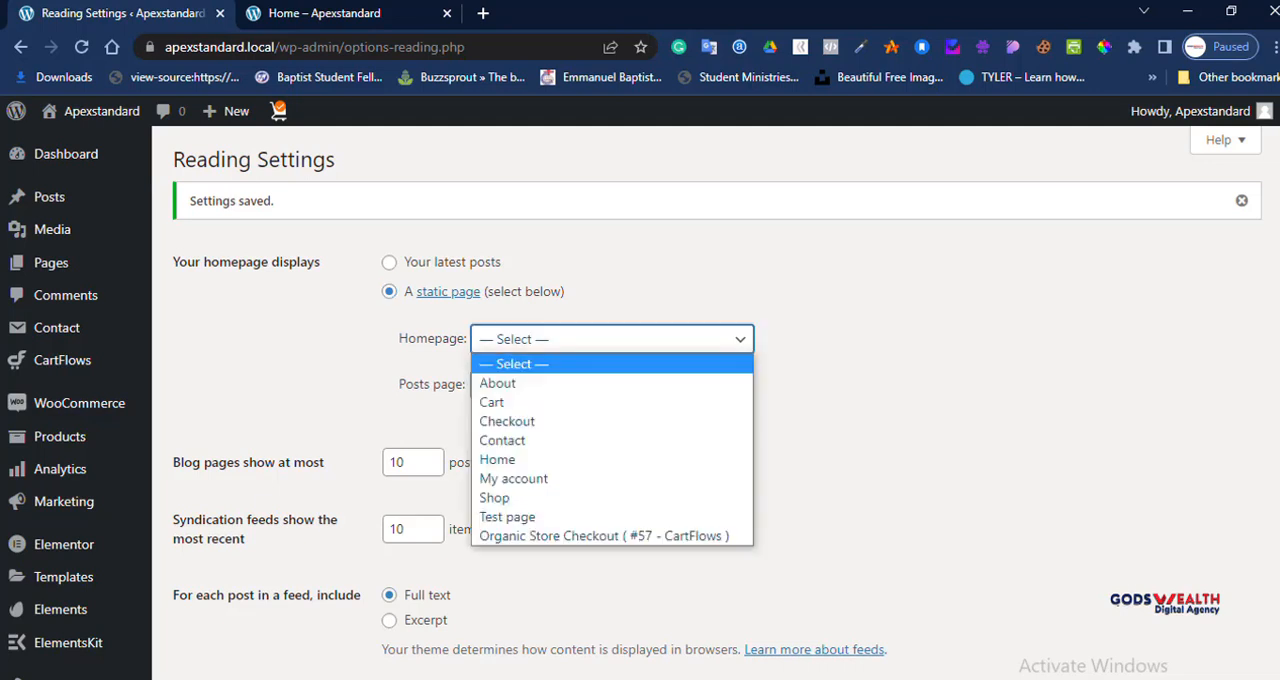
left_click(530, 460)
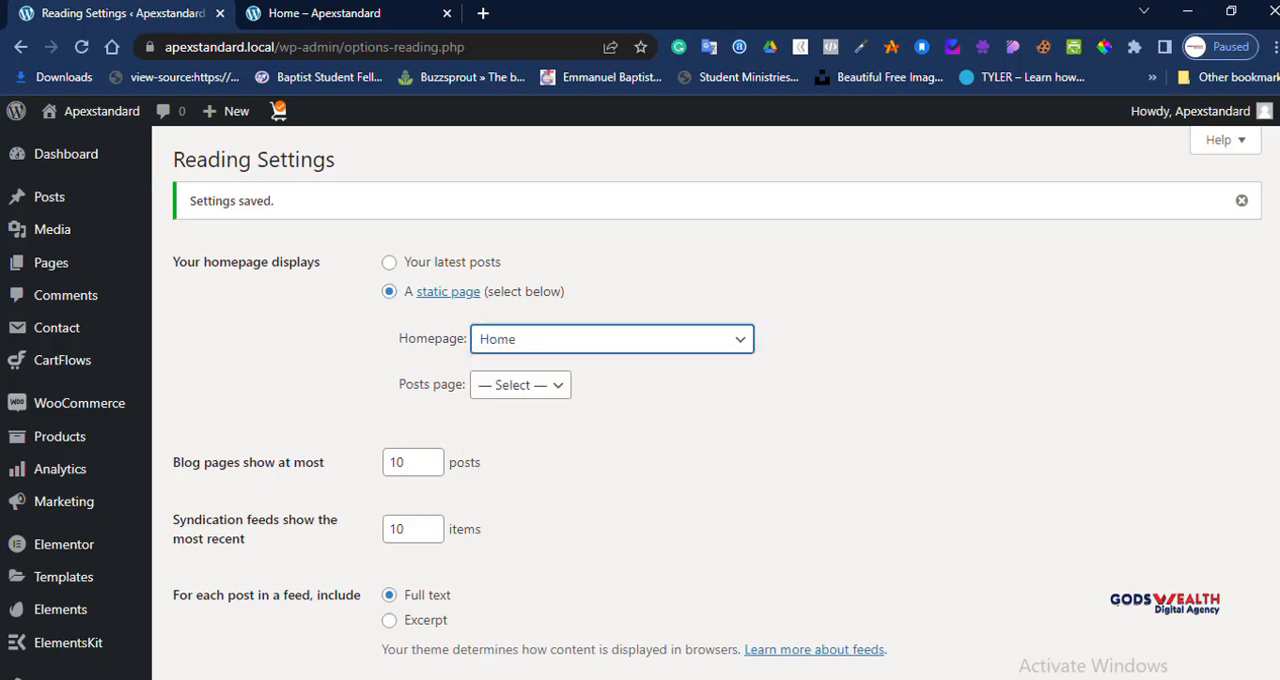
Step: Set the posts page to Test page and save the Reading settings
left_click(520, 385)
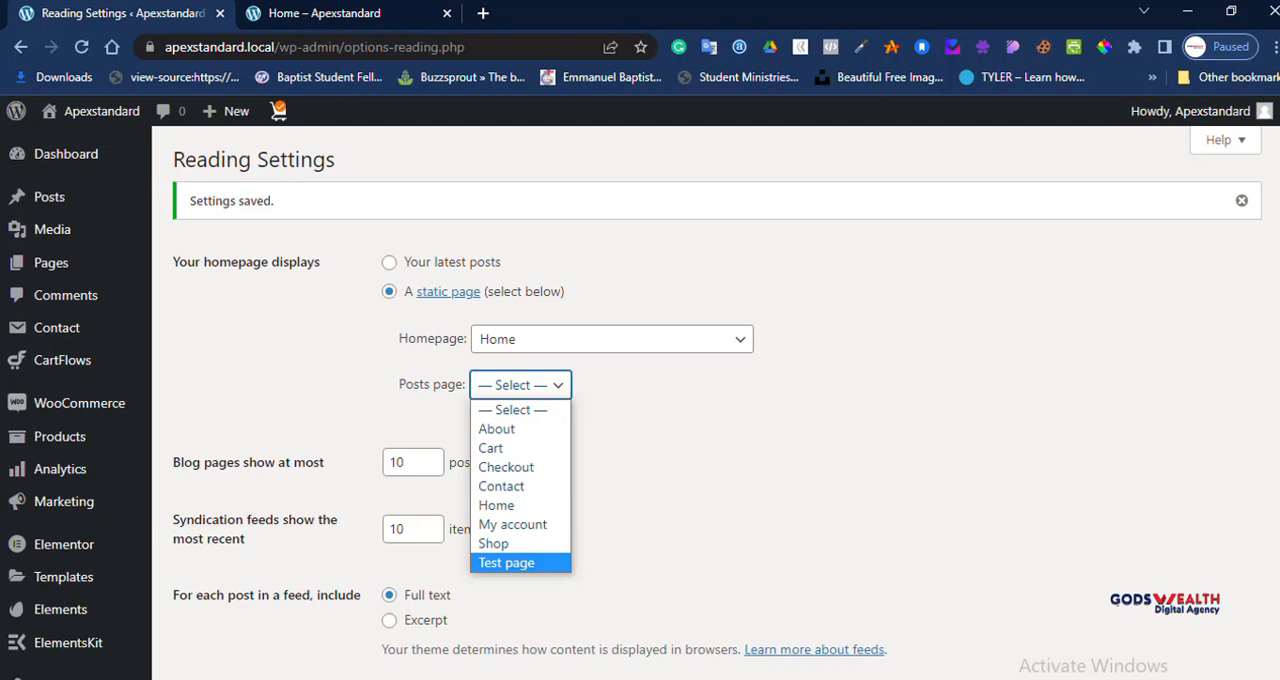
key("Return")
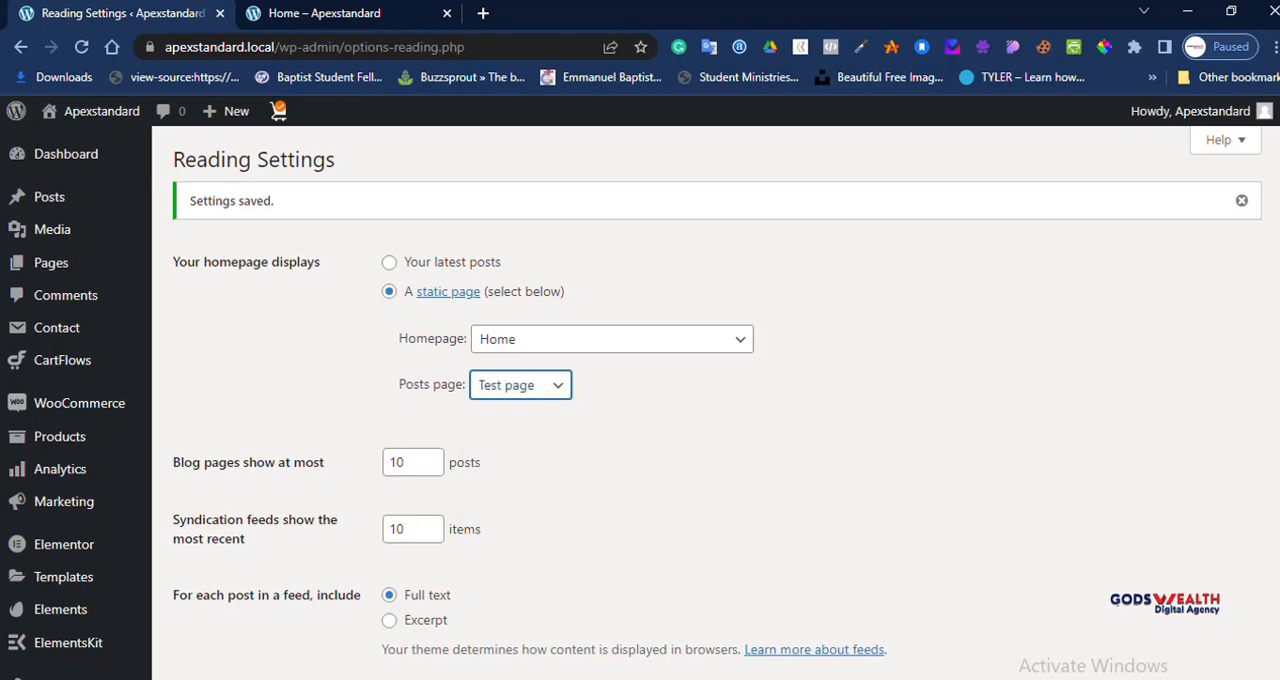
left_click(520, 385)
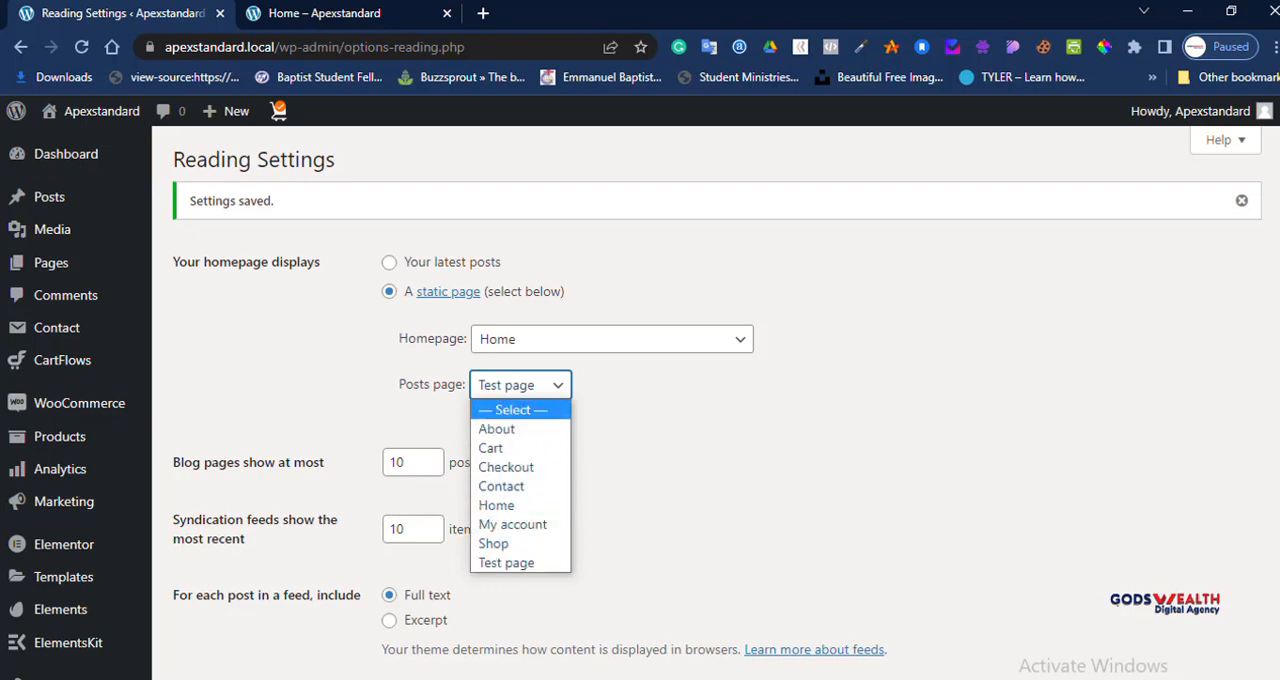
key("Escape")
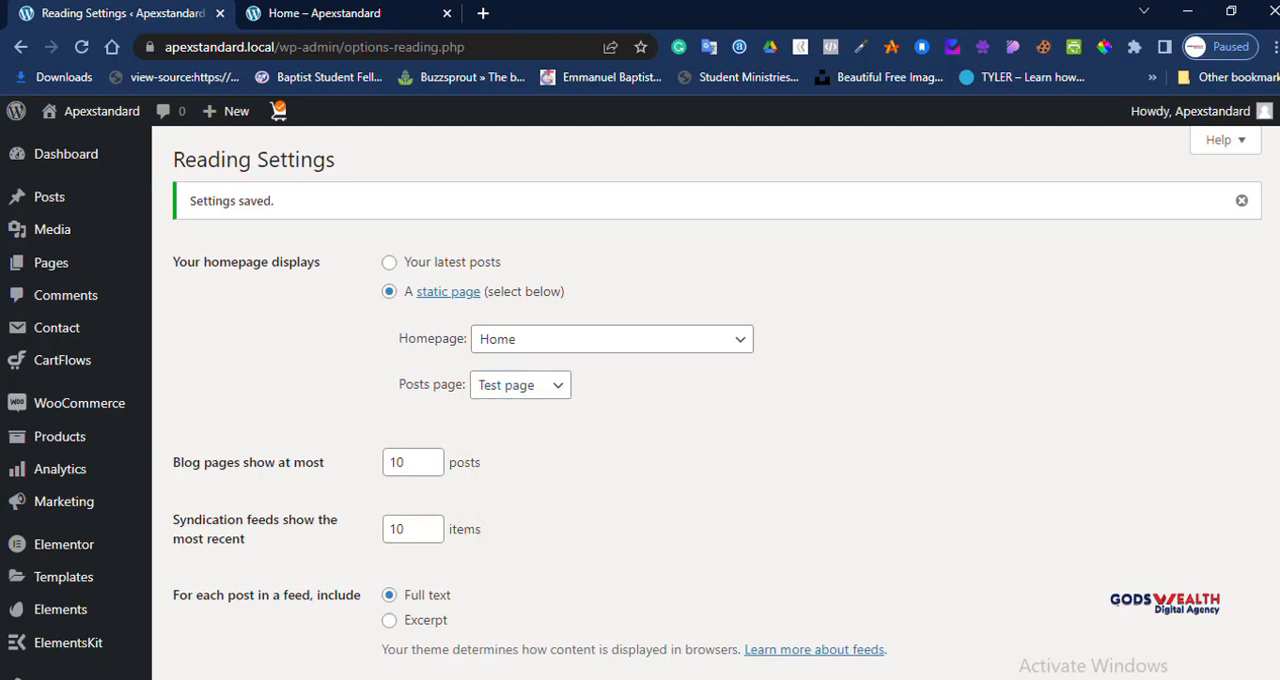
scroll(700, 400, "down", 4)
left_click(220, 410)
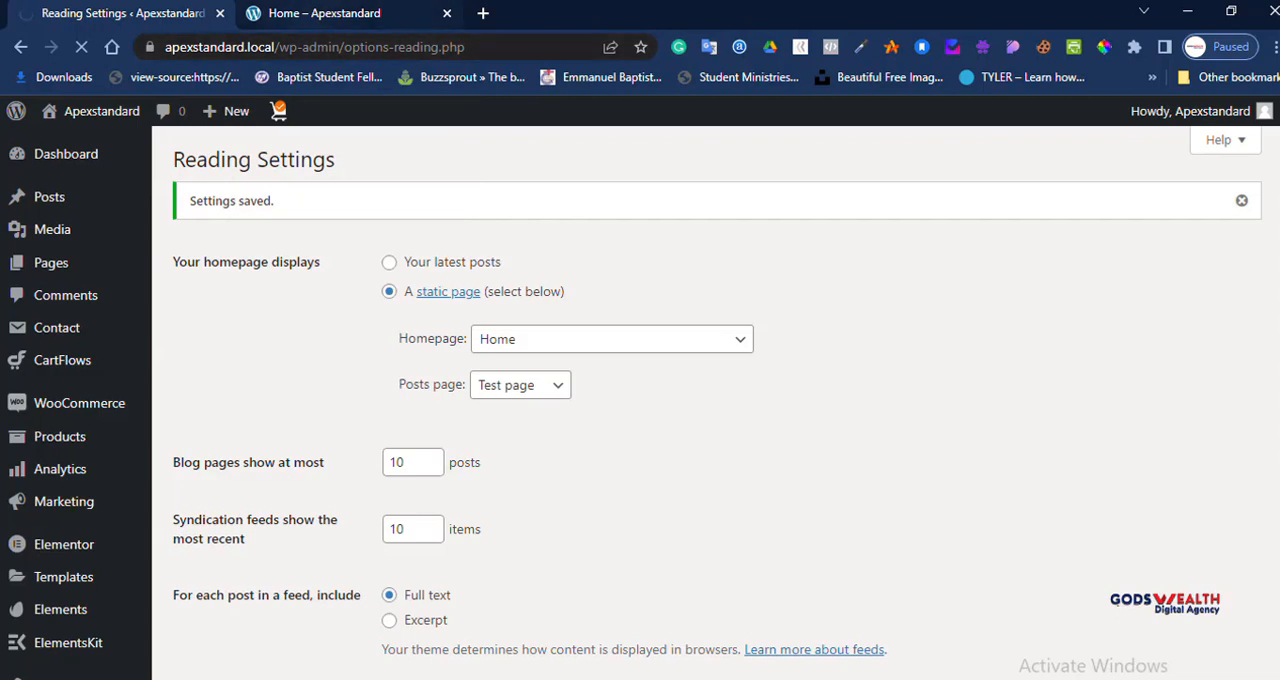
Step: Check the live site's front page through its header logo, and return to the Reading settings
left_click(345, 13)
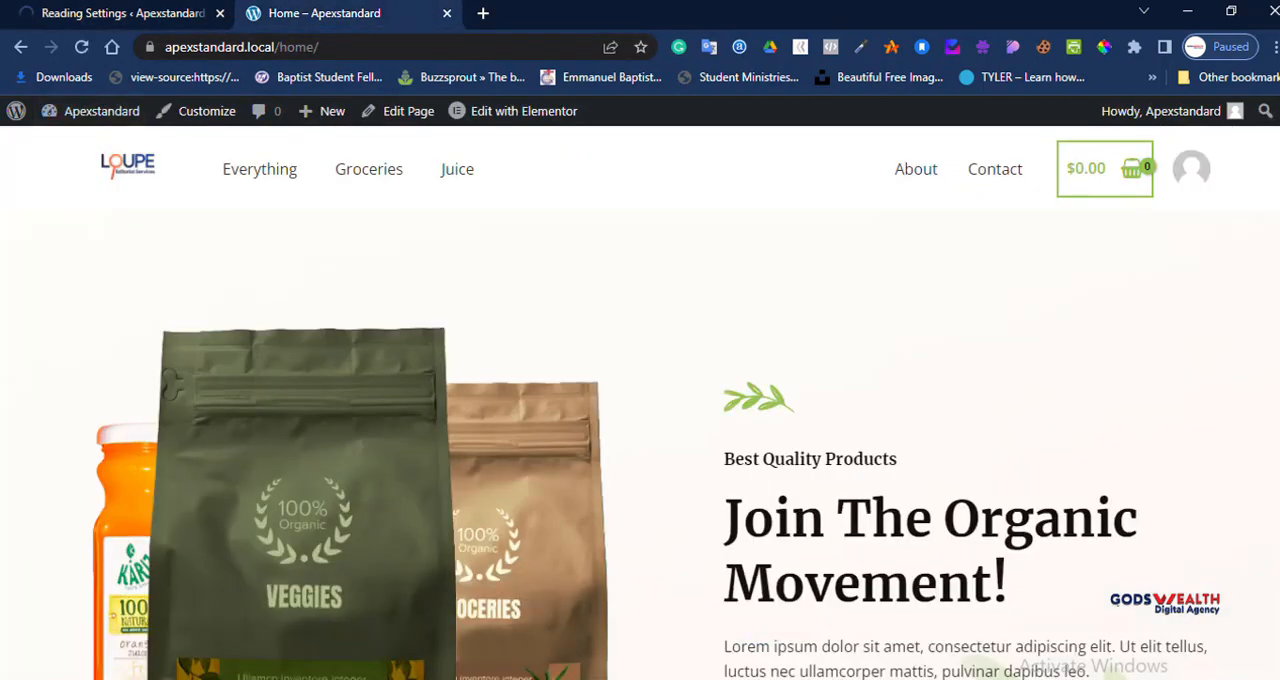
left_click(128, 166)
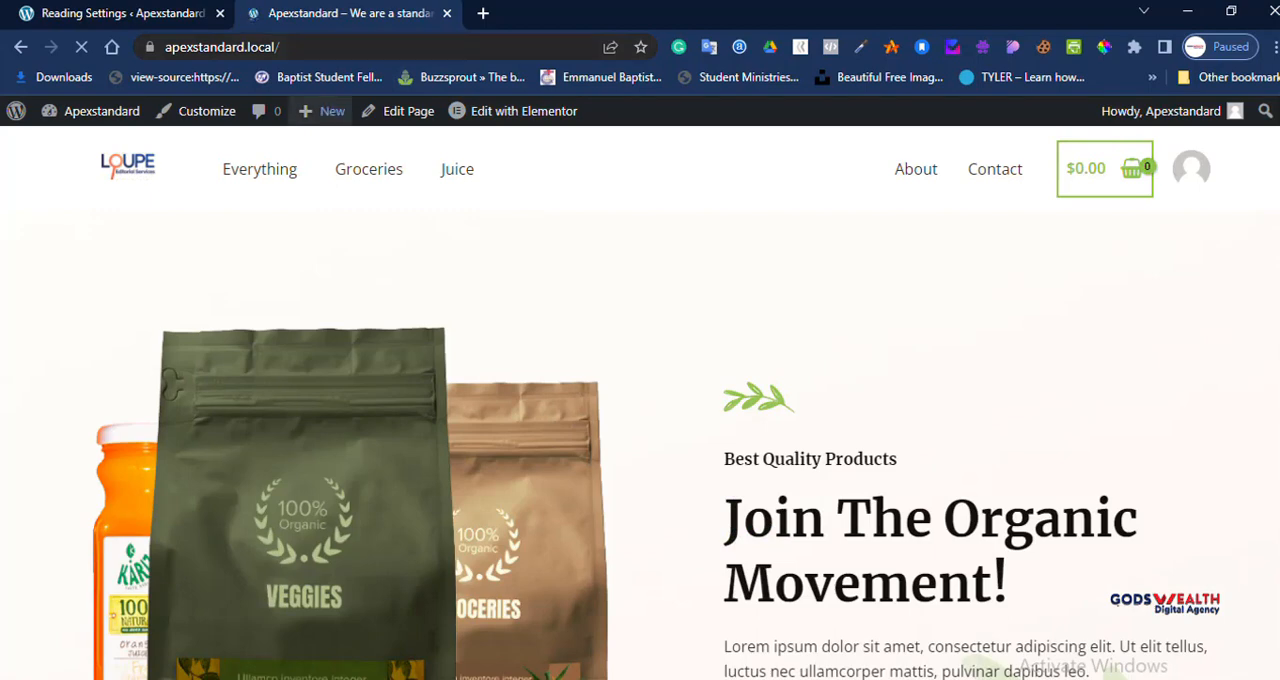
left_click(122, 14)
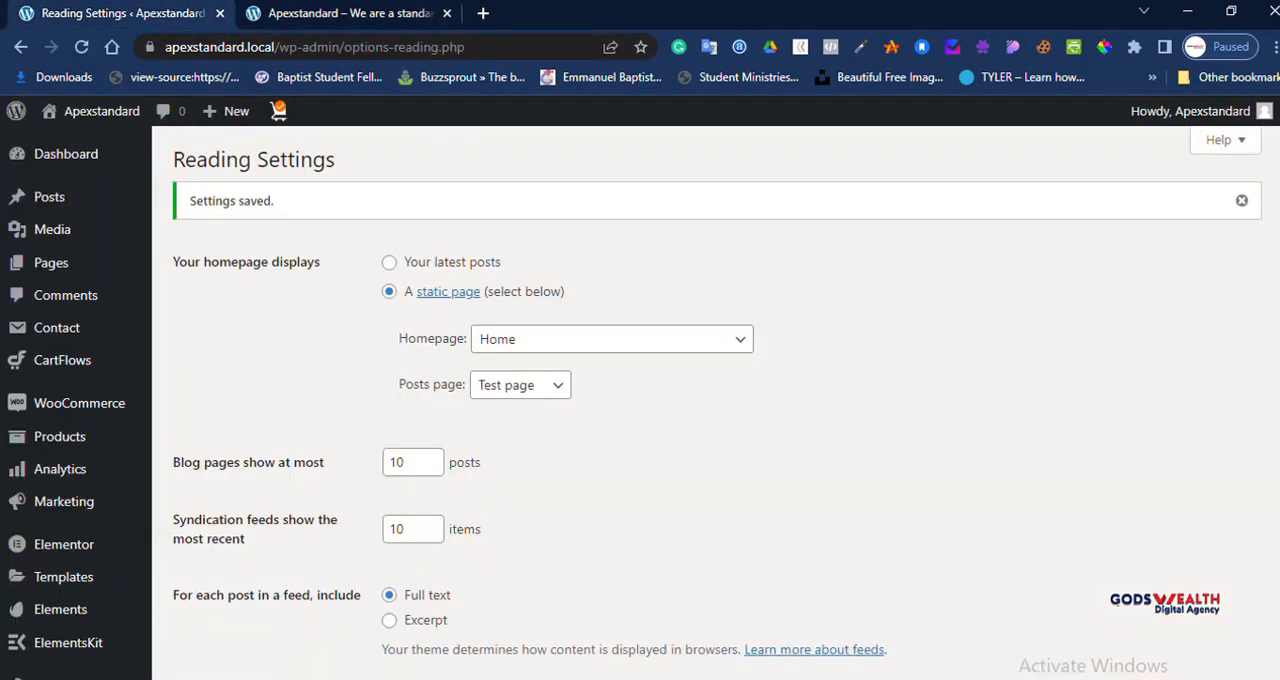
Step: Open the Astra theme customizer and enter its Global settings section
scroll(60, 199, "down", 4)
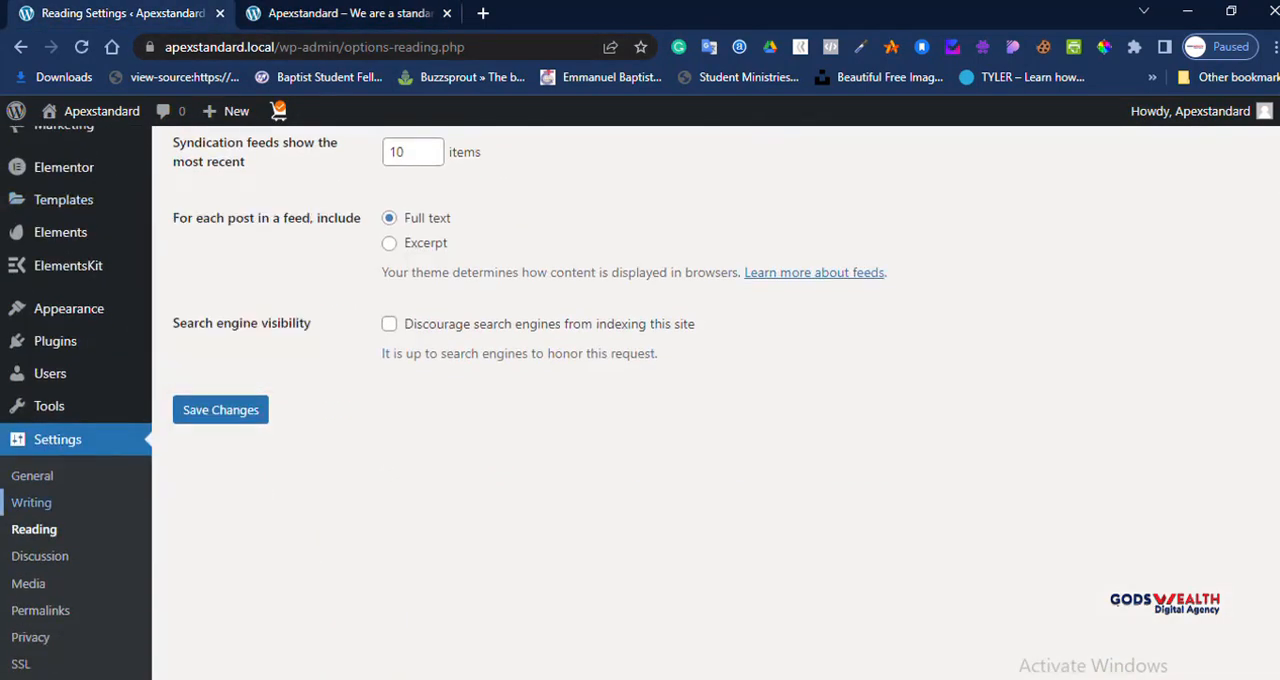
scroll(60, 400, "up", 5)
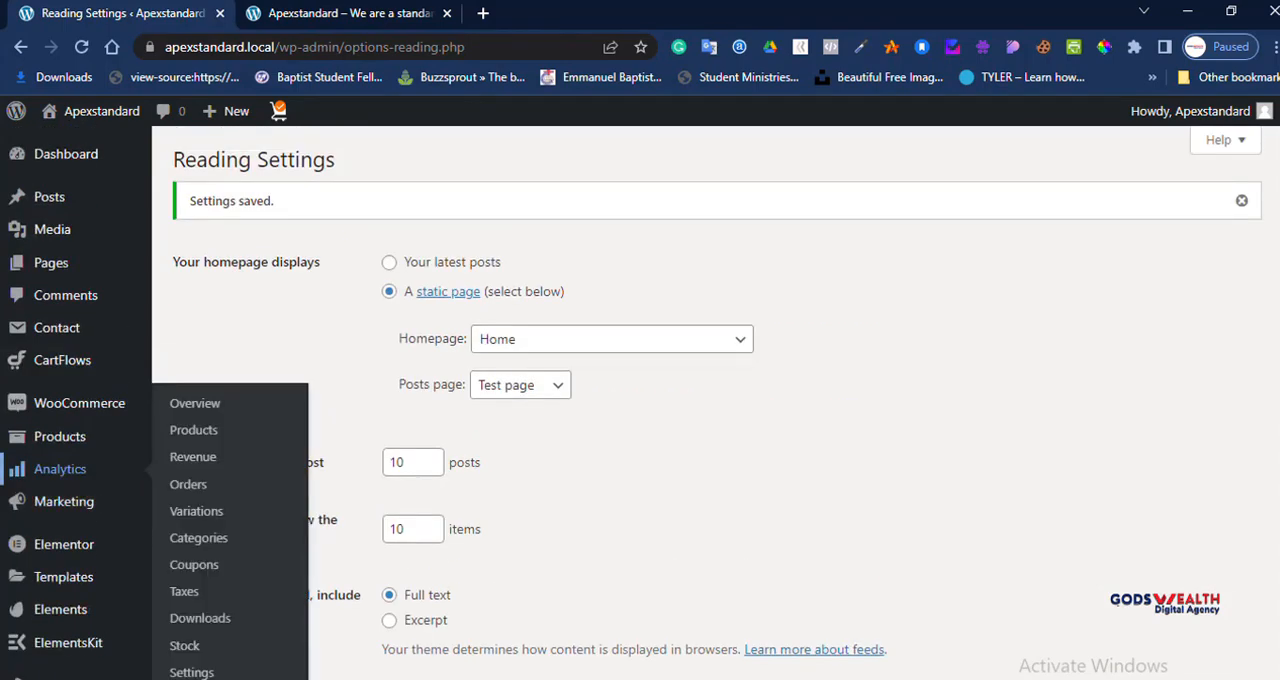
scroll(60, 400, "down", 5)
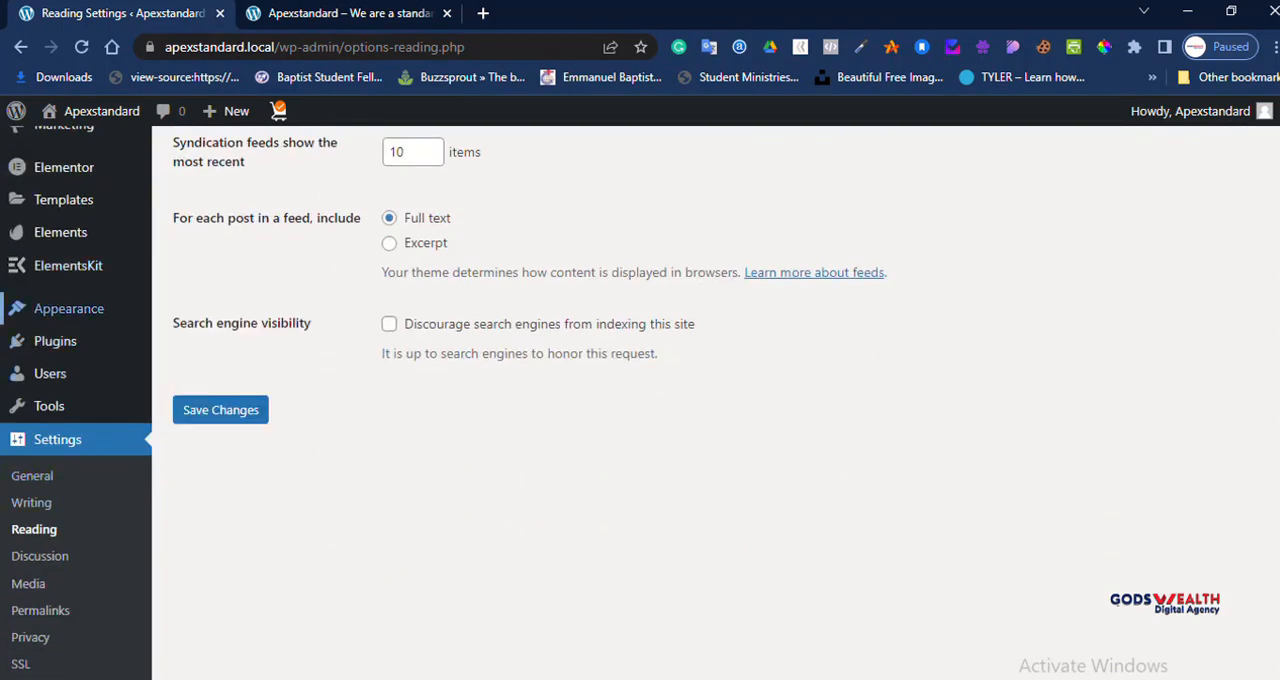
mouse_move(68, 309)
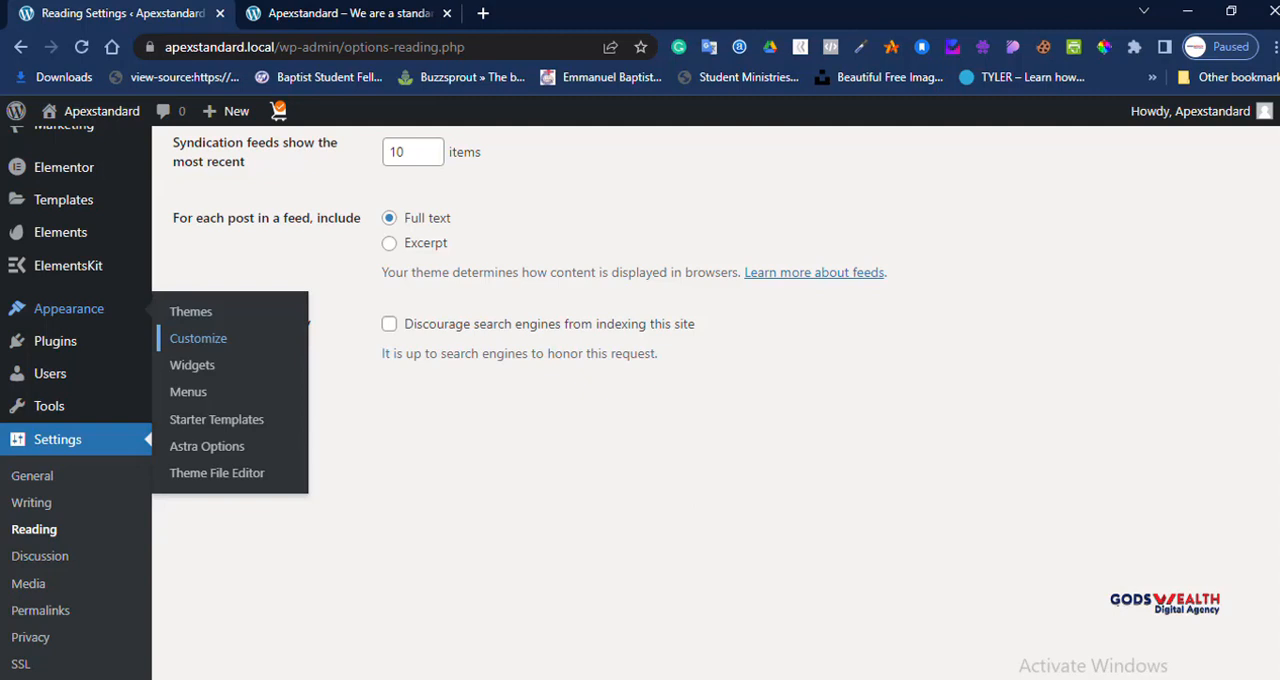
left_click(198, 339)
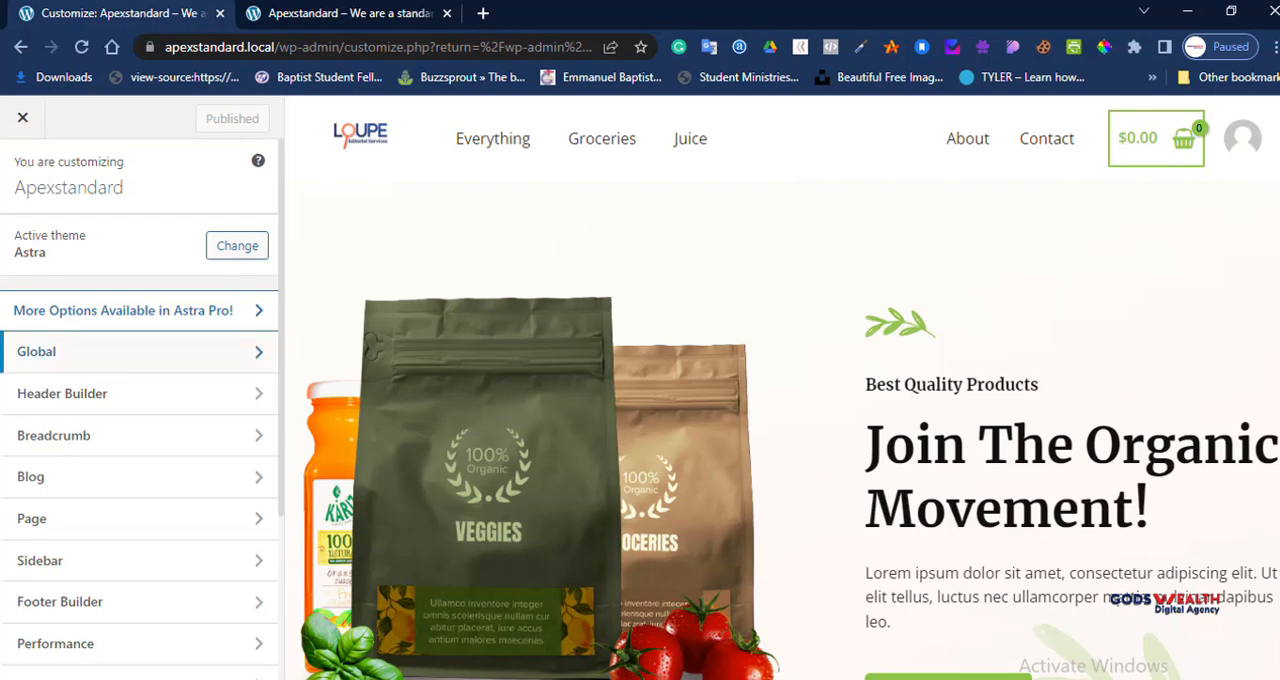
left_click(140, 351)
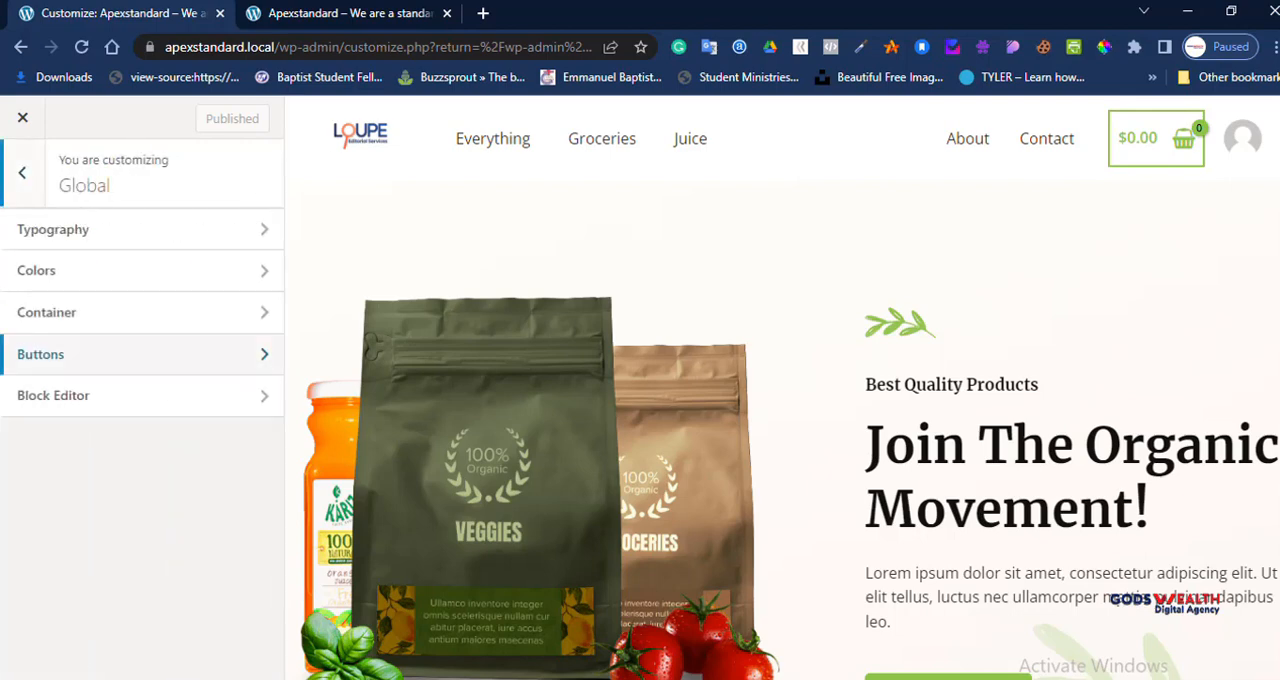
Step: Review the global Typography presets, base font, H1–H6 heading fonts and paragraph margin options, and return to the Global settings
left_click(53, 229)
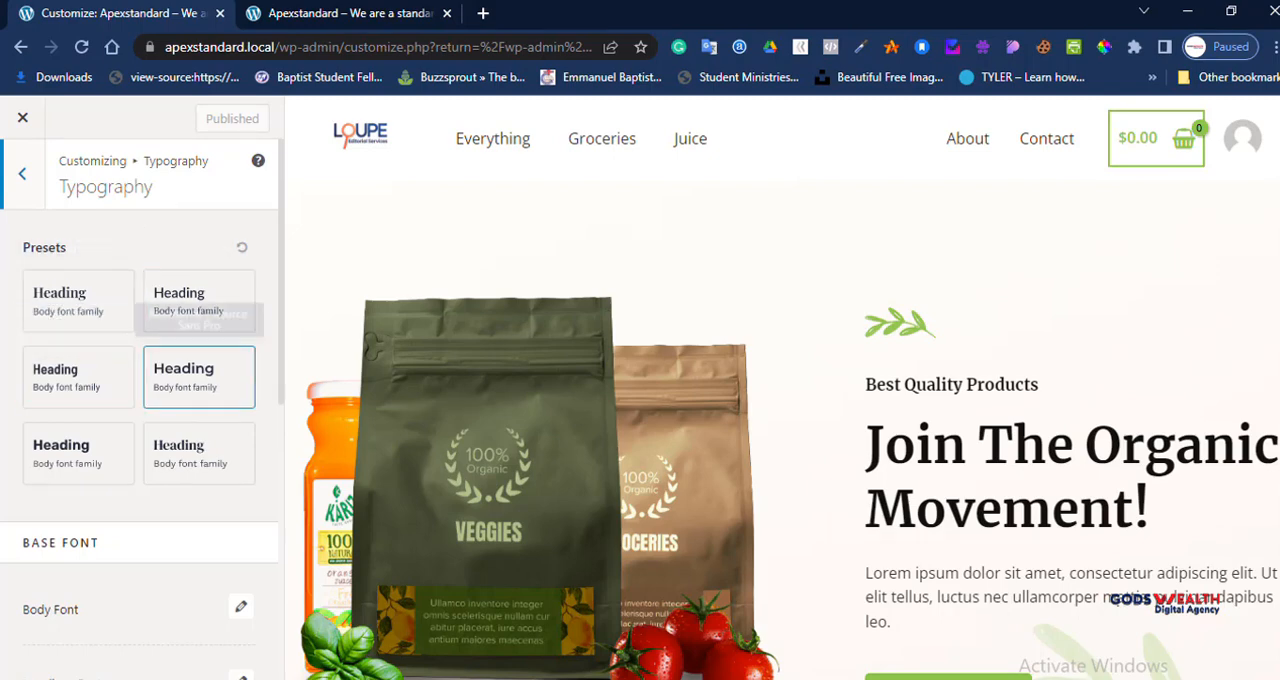
scroll(199, 250, "down", 2)
scroll(199, 250, "down", 4)
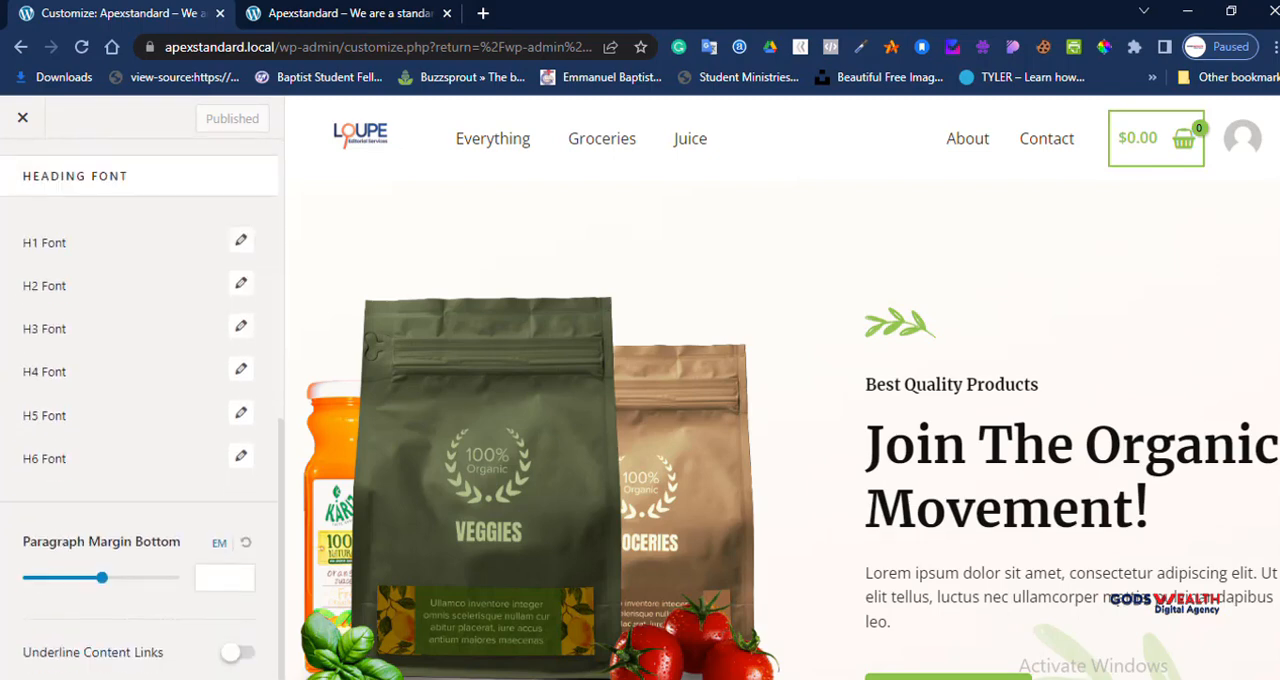
scroll(100, 300, "up", 6)
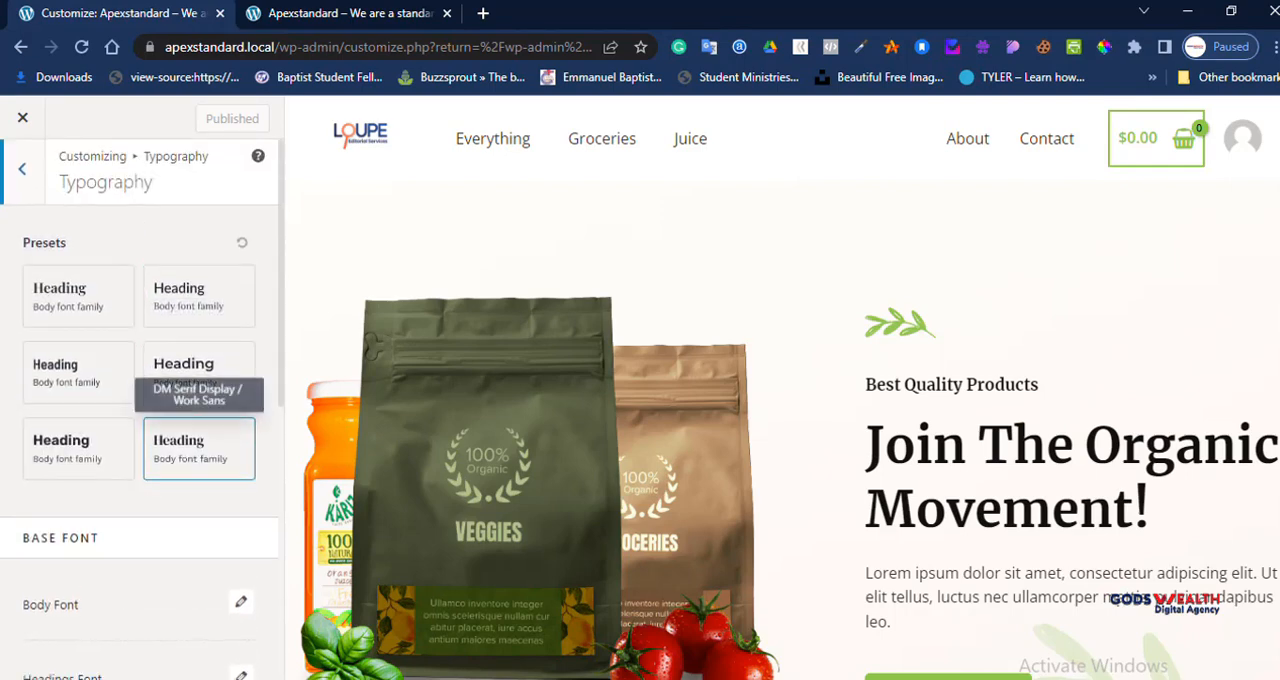
scroll(199, 450, "down", 4)
scroll(199, 450, "down", 2)
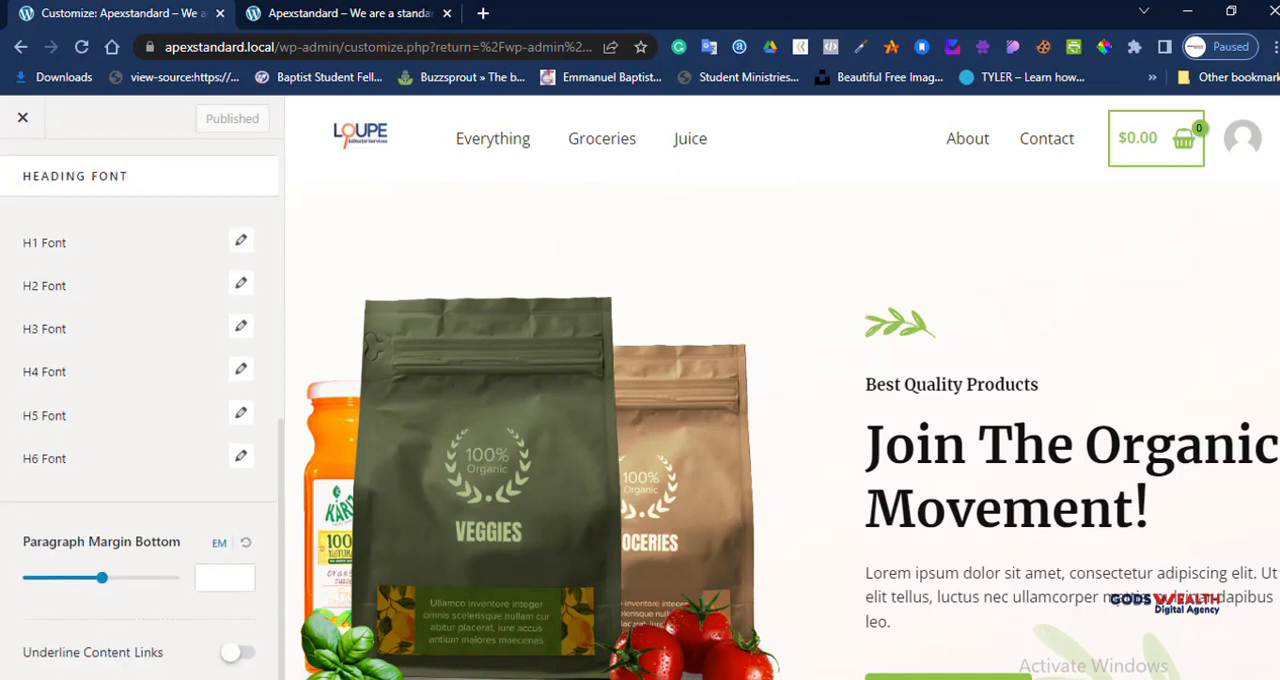
left_click(225, 578)
scroll(140, 400, "up", 5)
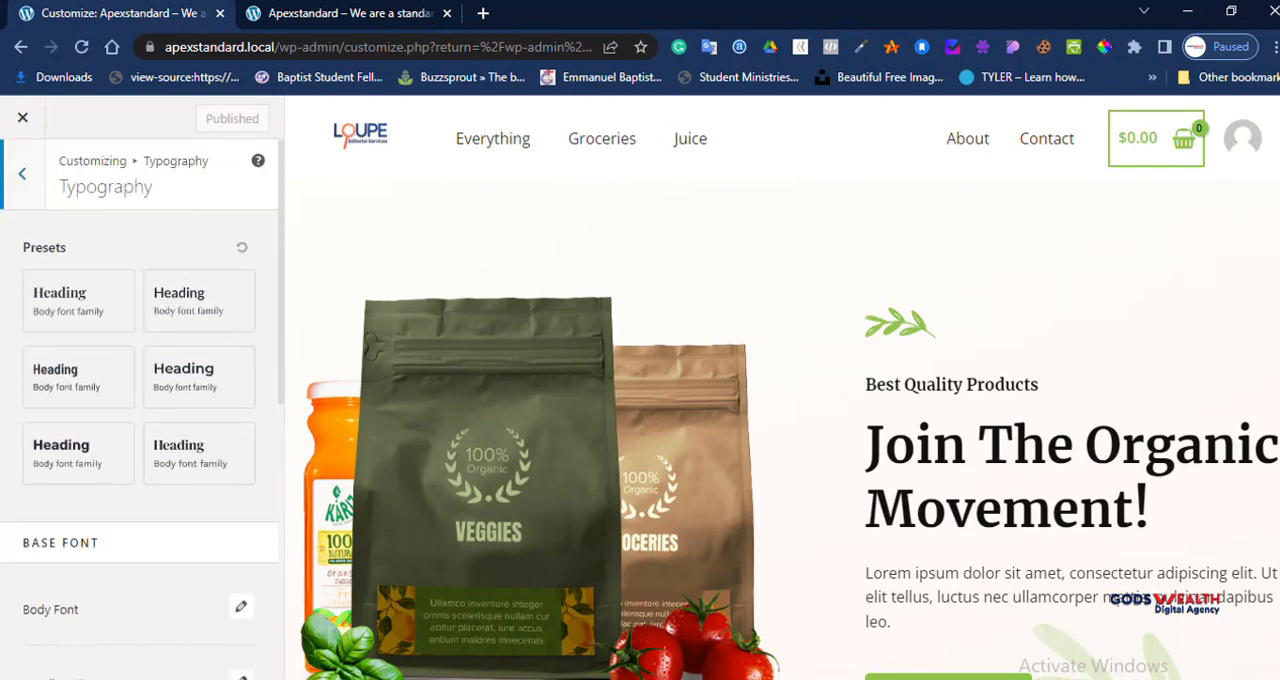
left_click(22, 174)
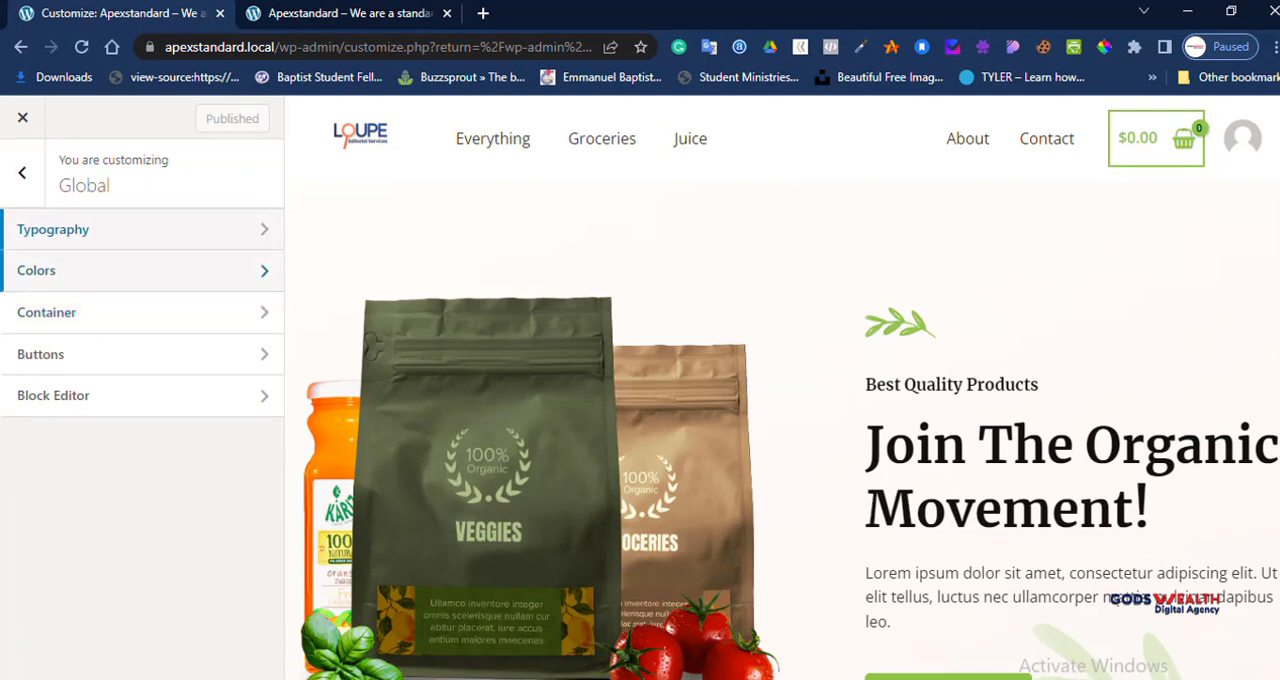
Step: Review the global Colors settings for palette, theme and surface colors against the homepage preview, and return to the Global settings
left_click(142, 271)
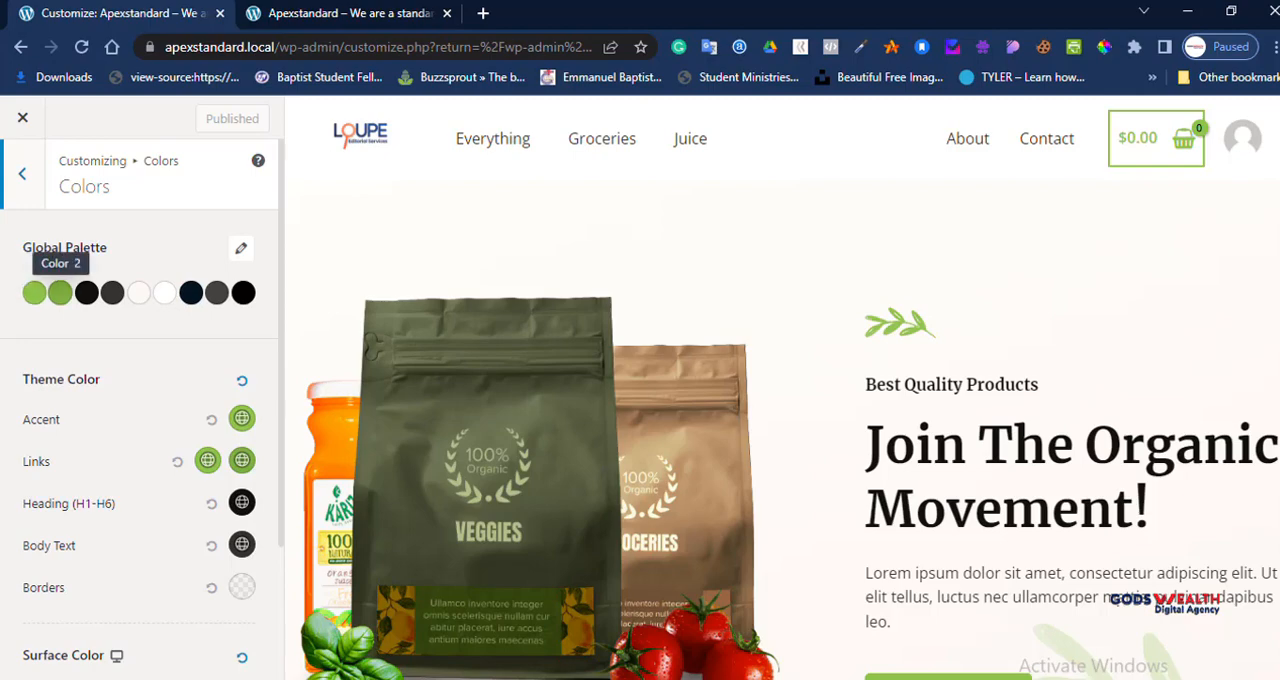
scroll(782, 387, "down", 15)
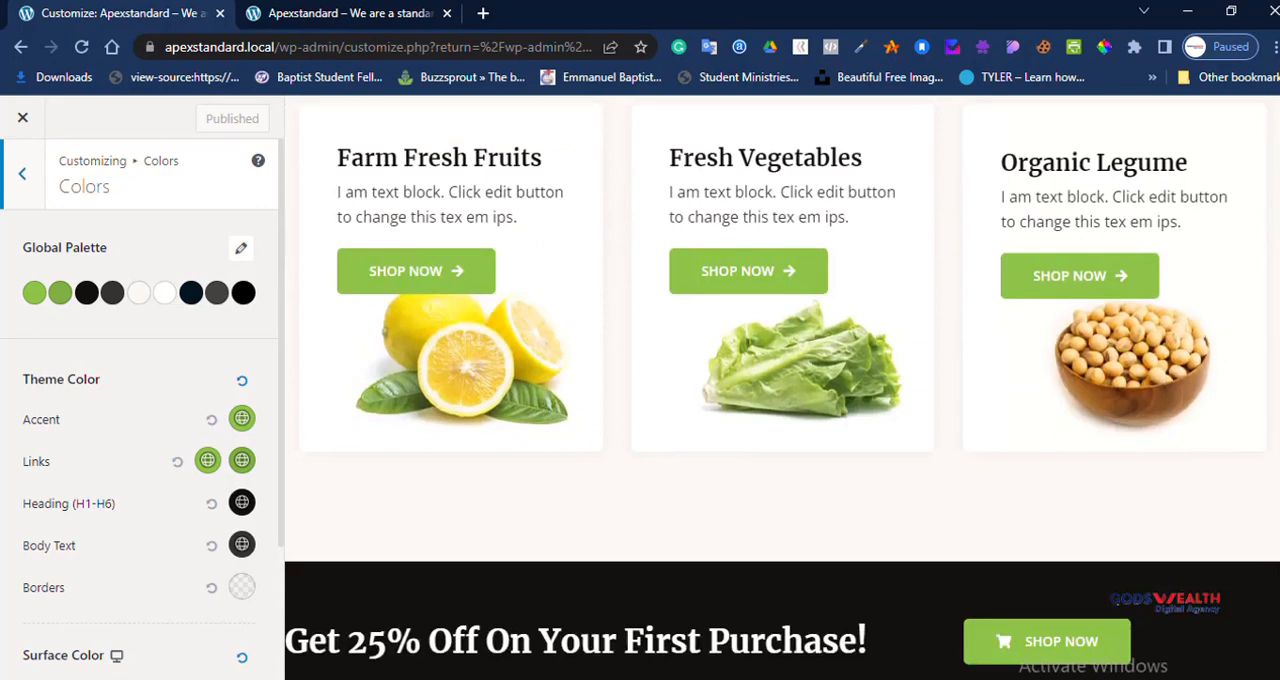
scroll(782, 387, "down", 6)
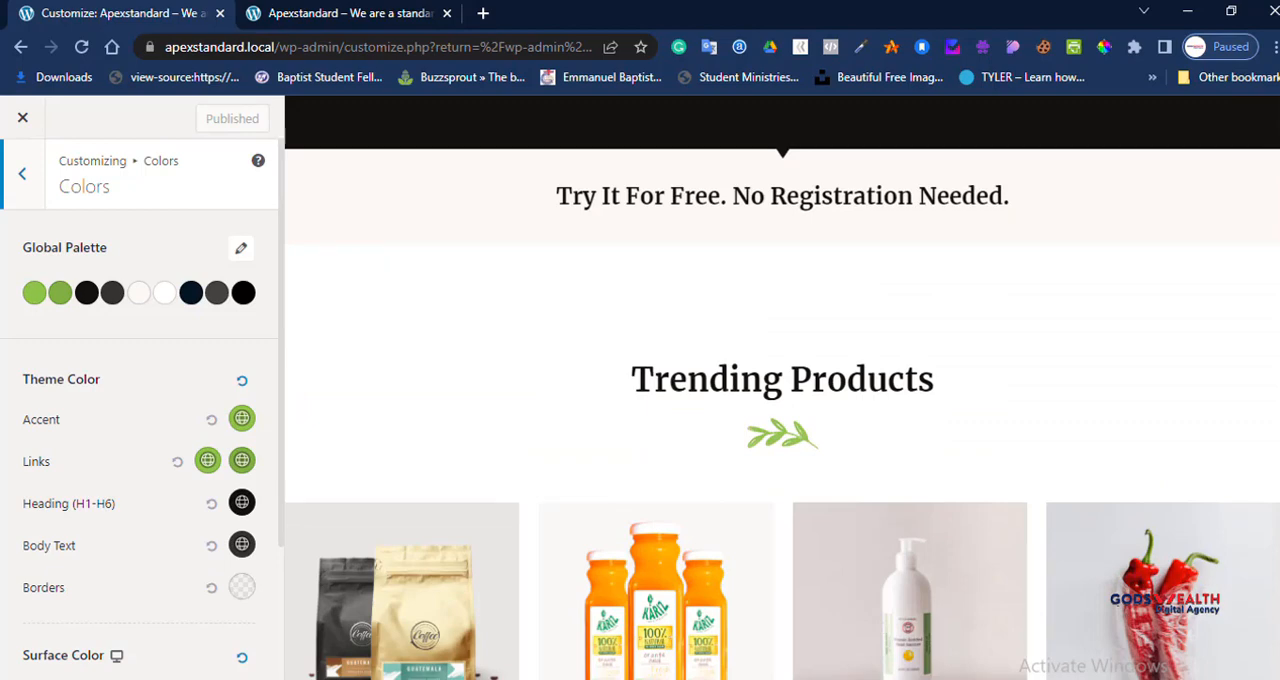
scroll(140, 400, "down", 2)
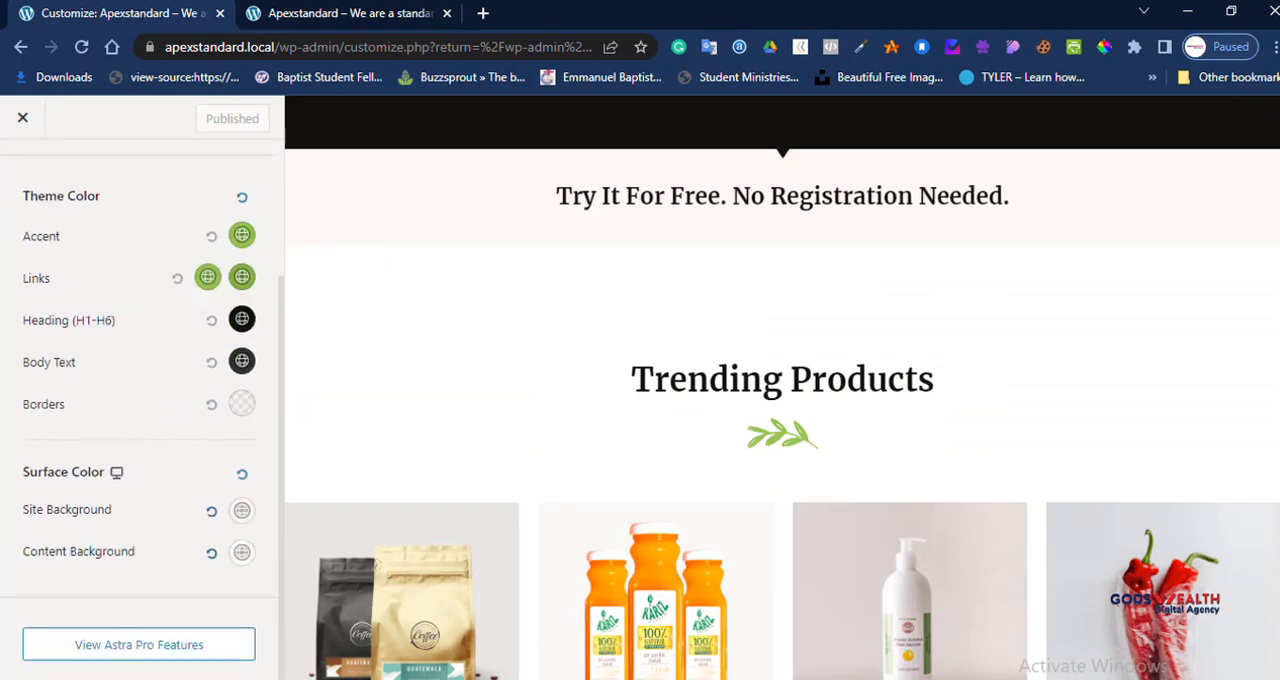
scroll(140, 400, "up", 2)
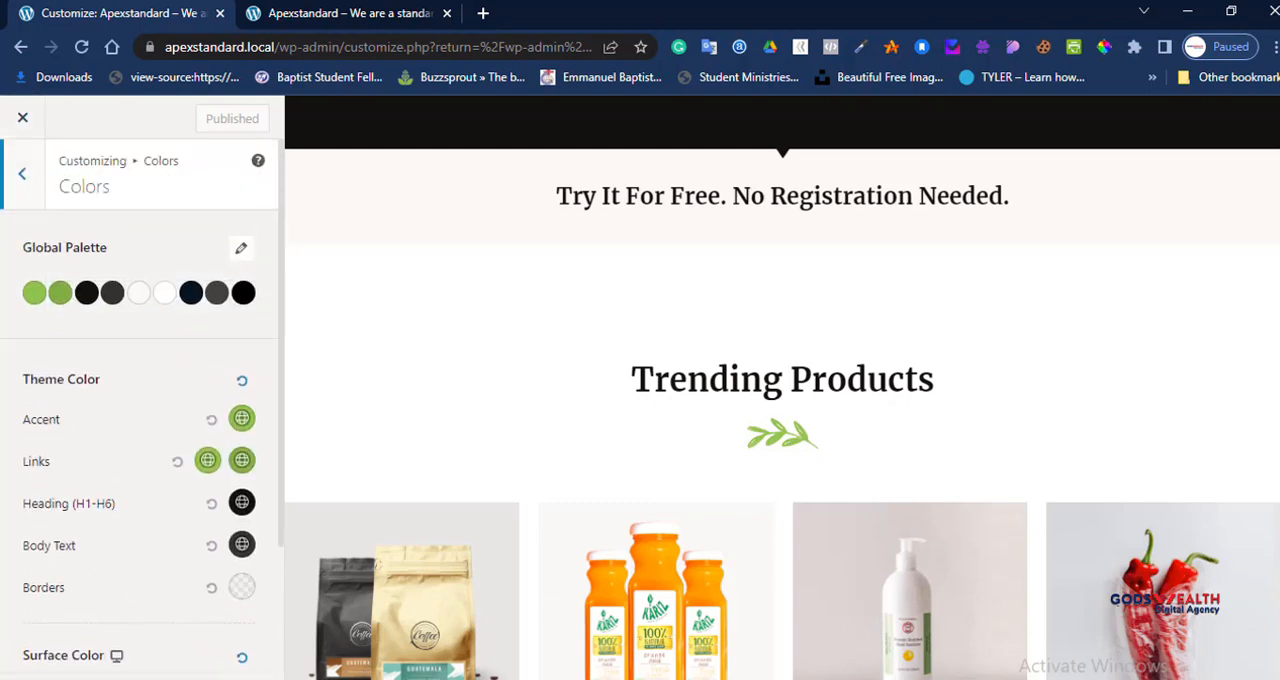
left_click(22, 174)
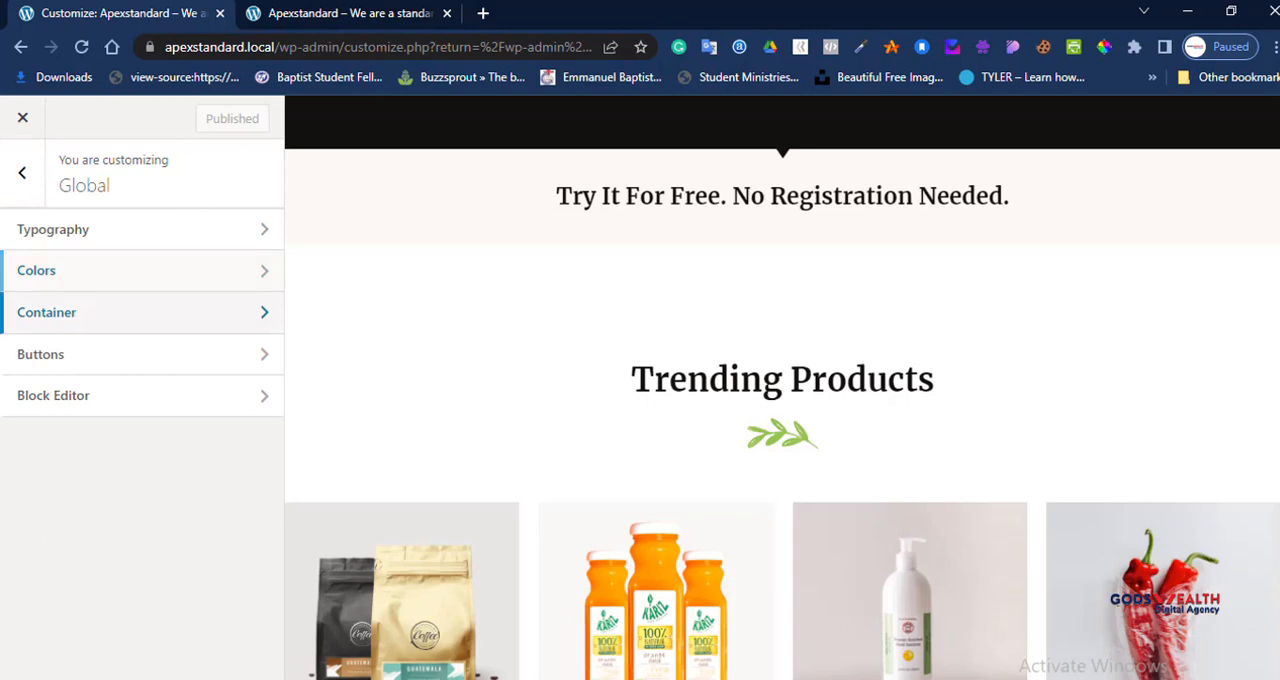
Step: Try the Content Boxed default layout in the Container settings and check it in the homepage preview
left_click(40, 314)
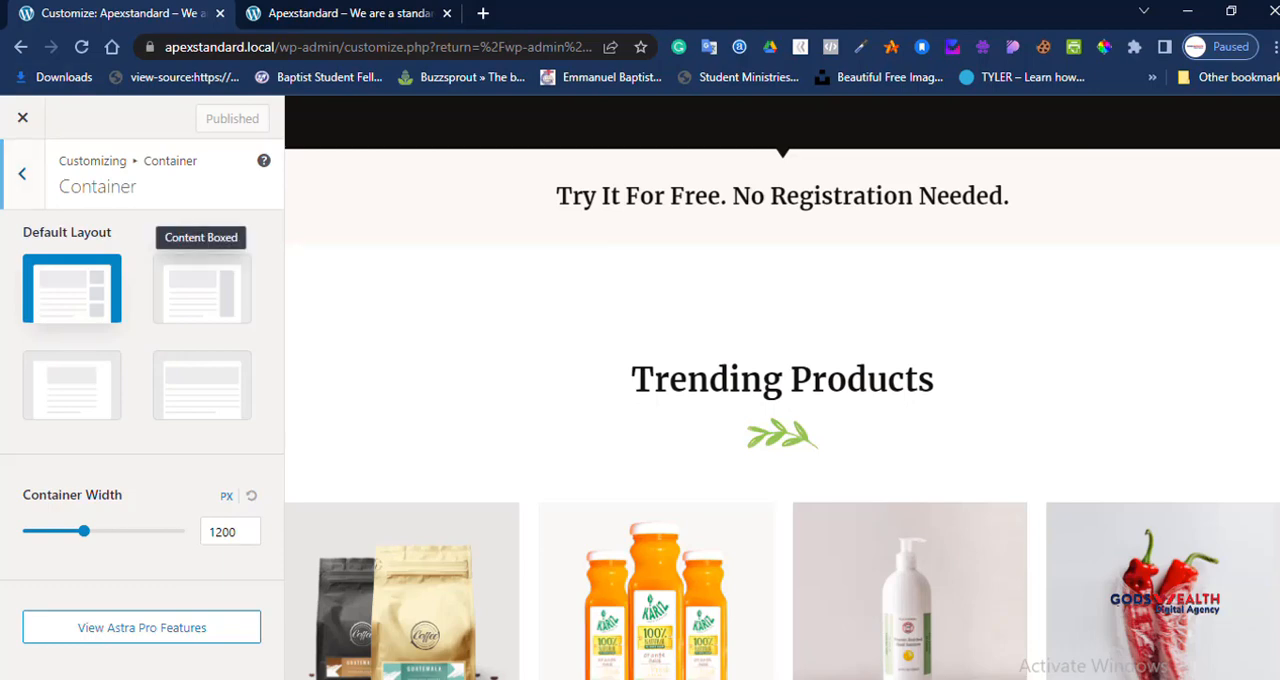
left_click(202, 289)
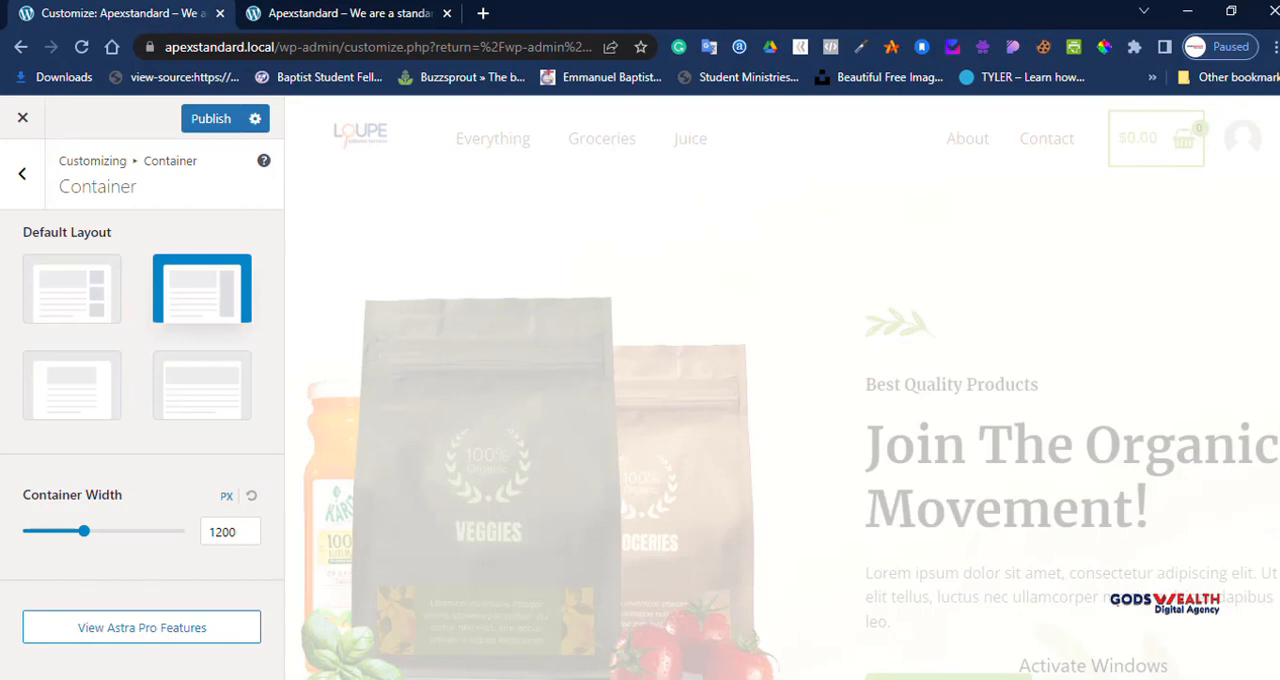
scroll(782, 387, "down", 12)
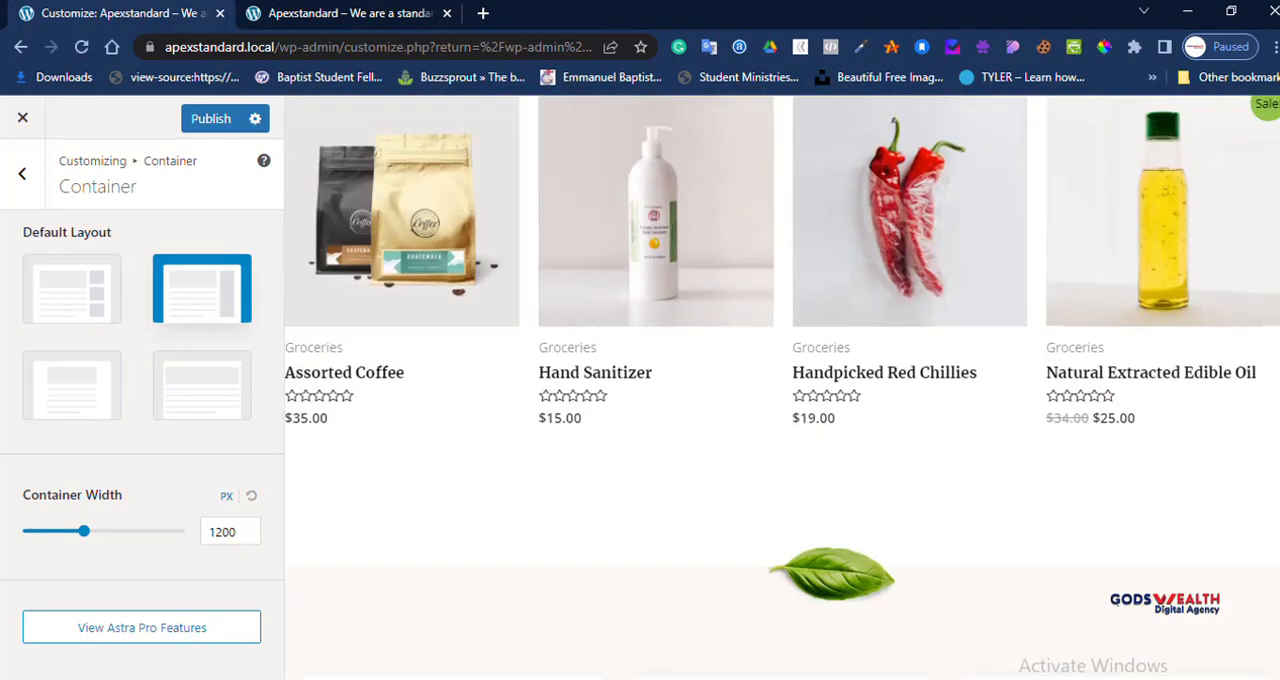
scroll(782, 387, "down", 1)
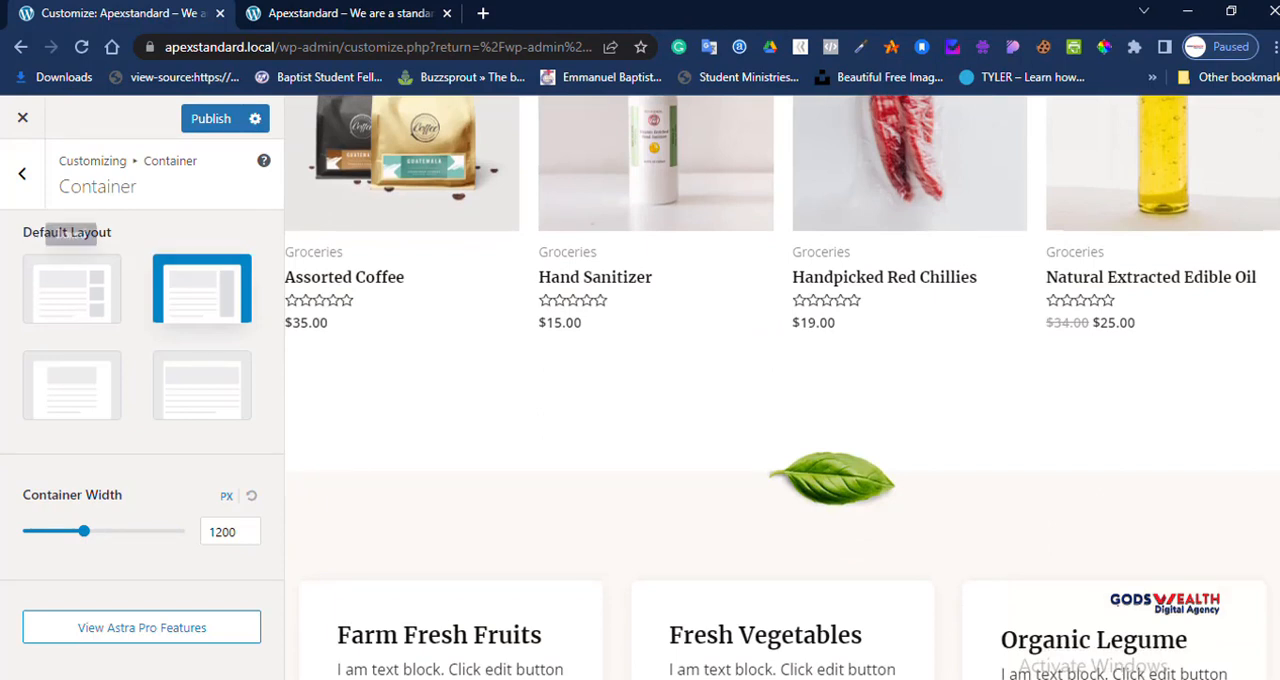
Step: Restore the default container layout with separate sidebar boxes, publish it, and check the homepage preview from the Global settings
left_click(72, 289)
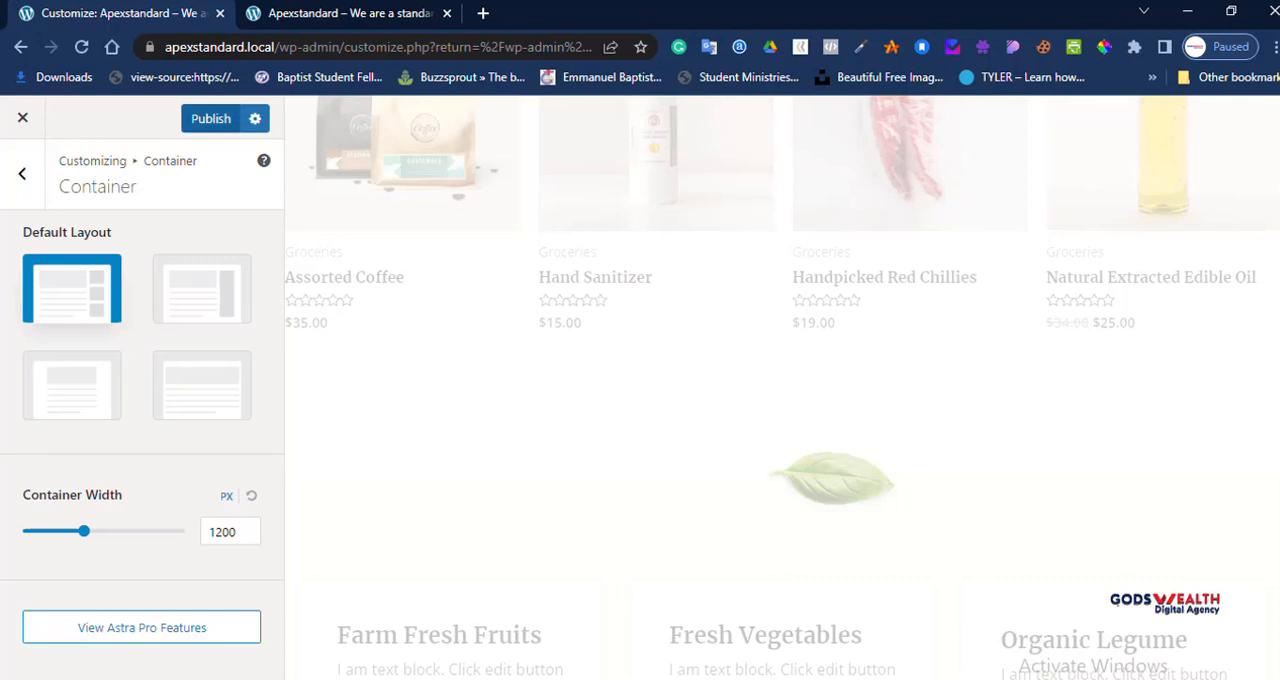
left_click(211, 119)
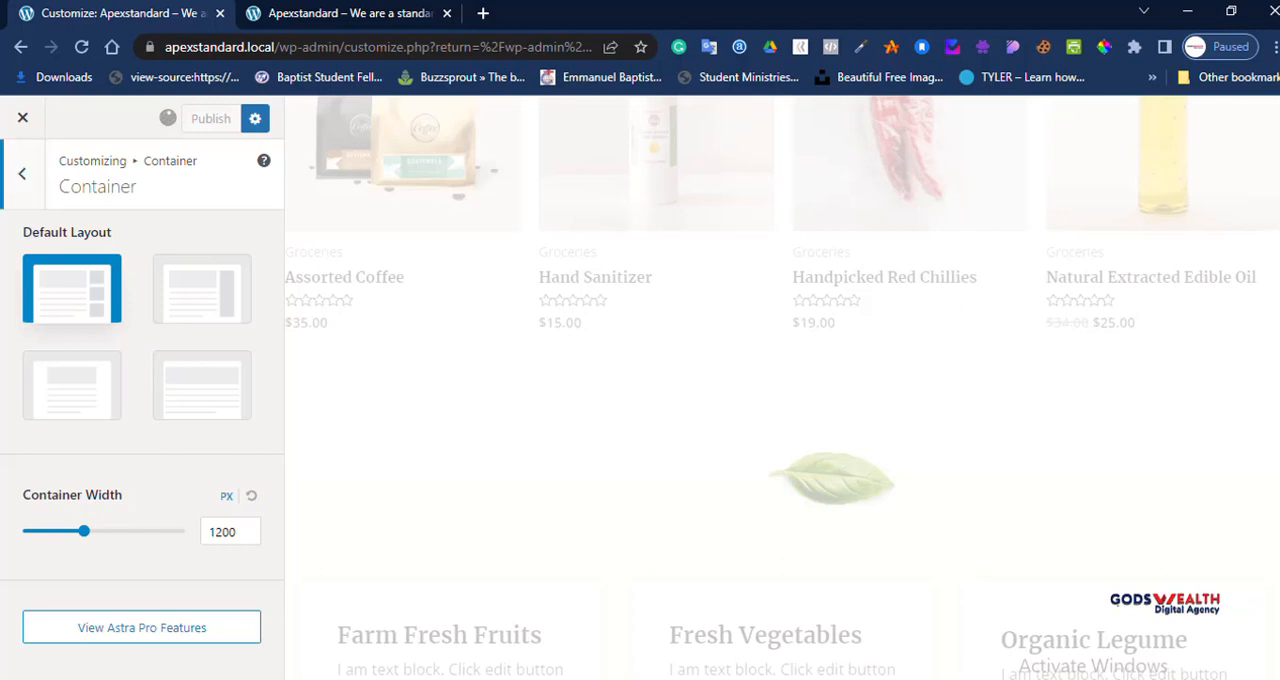
left_click(22, 173)
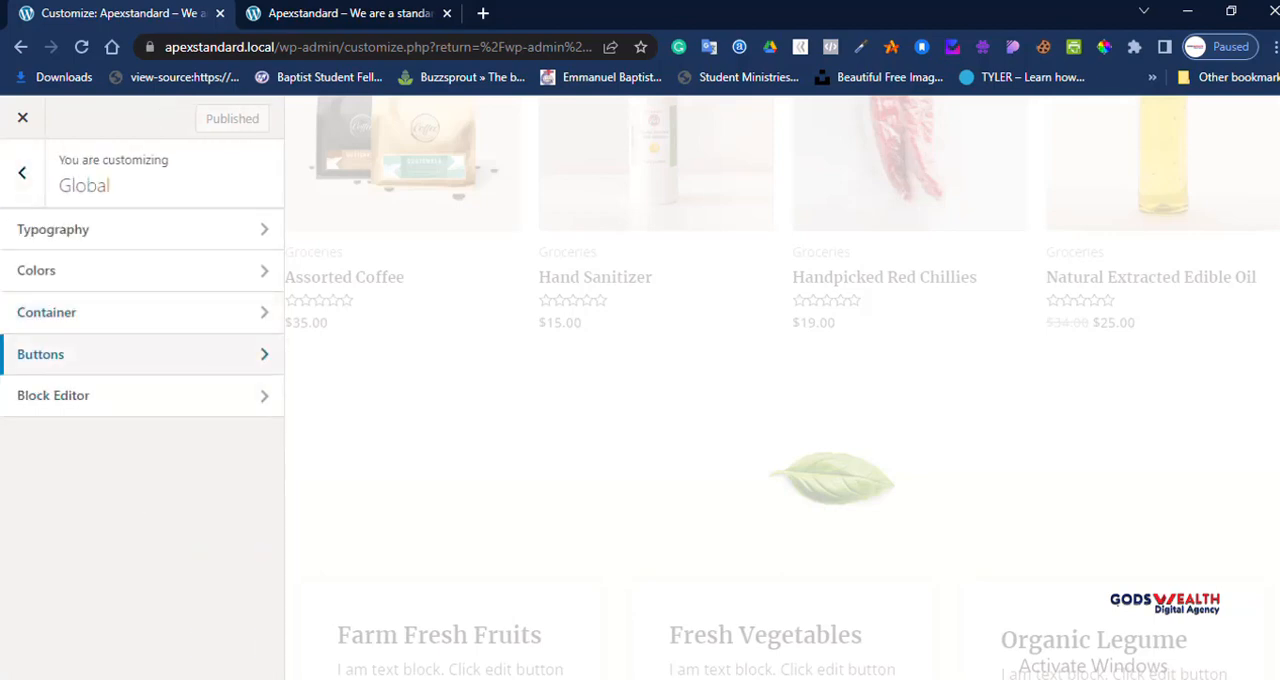
scroll(782, 388, "down", 8)
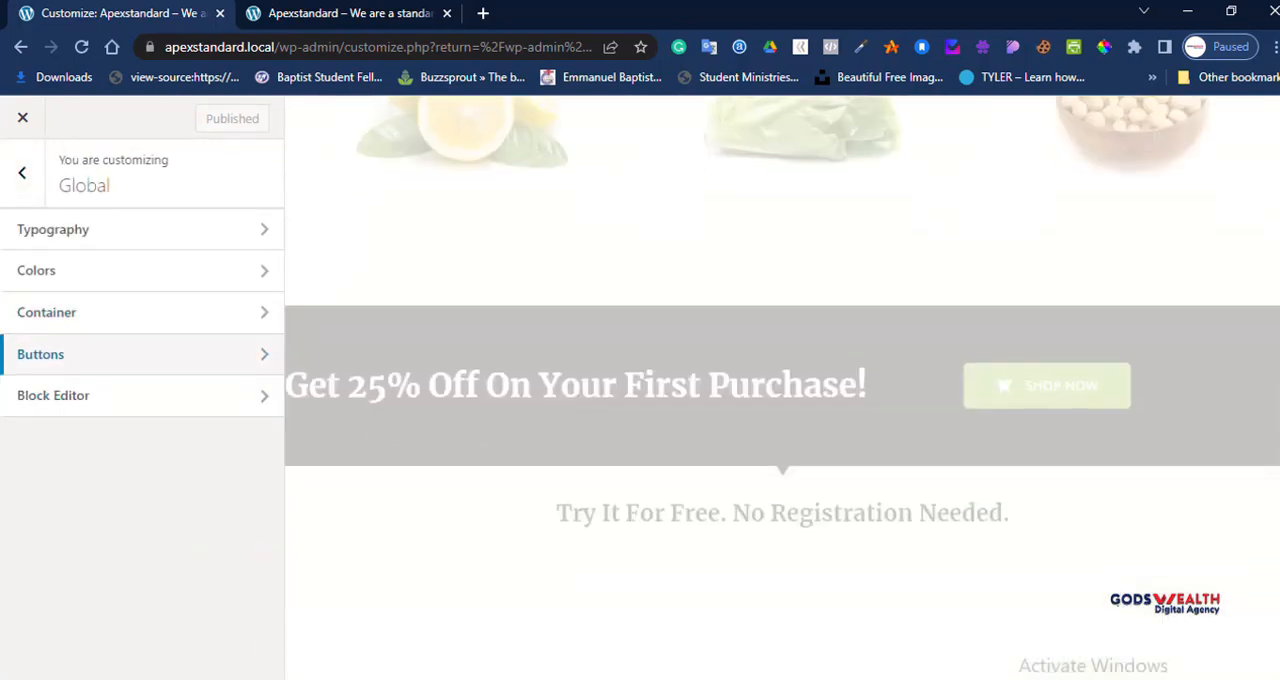
scroll(782, 388, "up", 4)
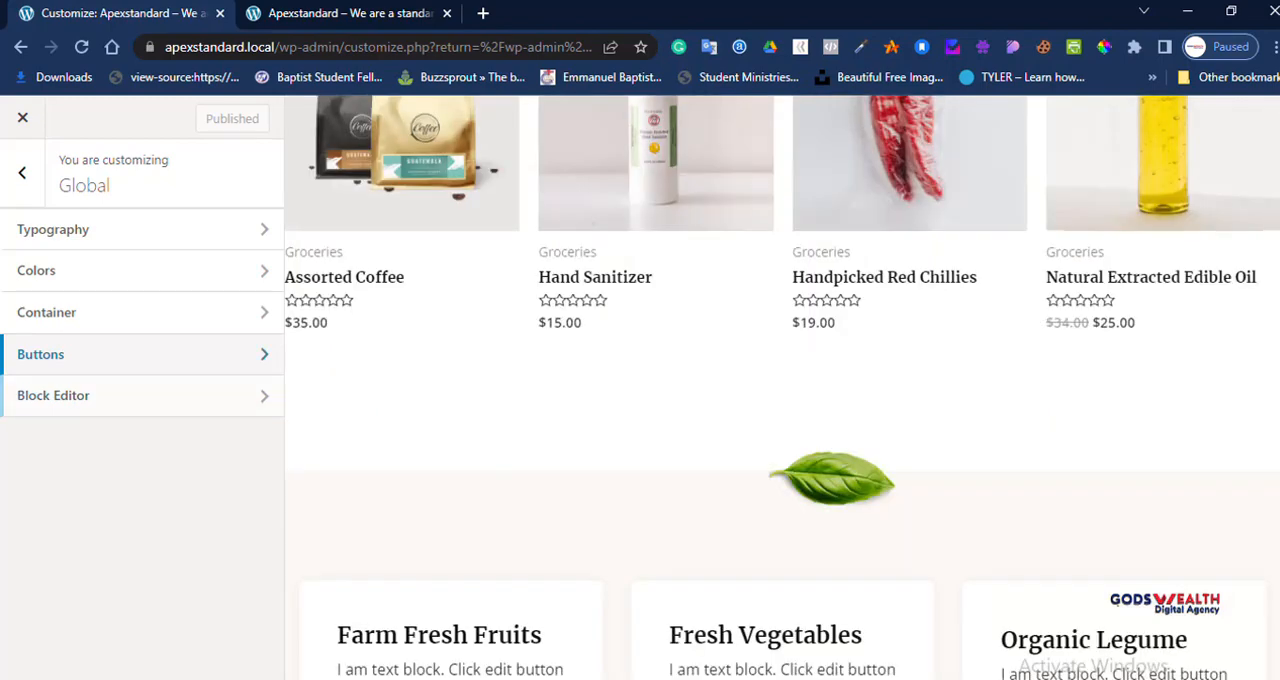
scroll(782, 388, "down", 5)
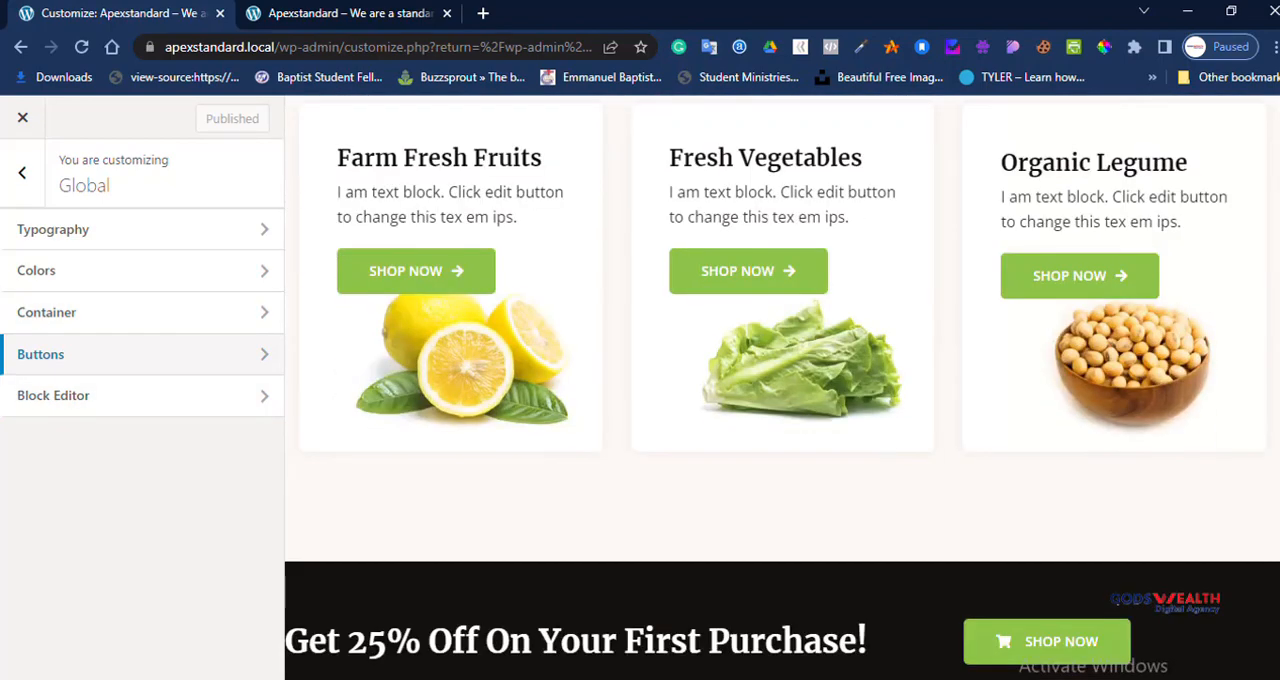
Step: In the Buttons settings, try the third palette color, black, as the normal background color, and restore the first green palette color
left_click(40, 354)
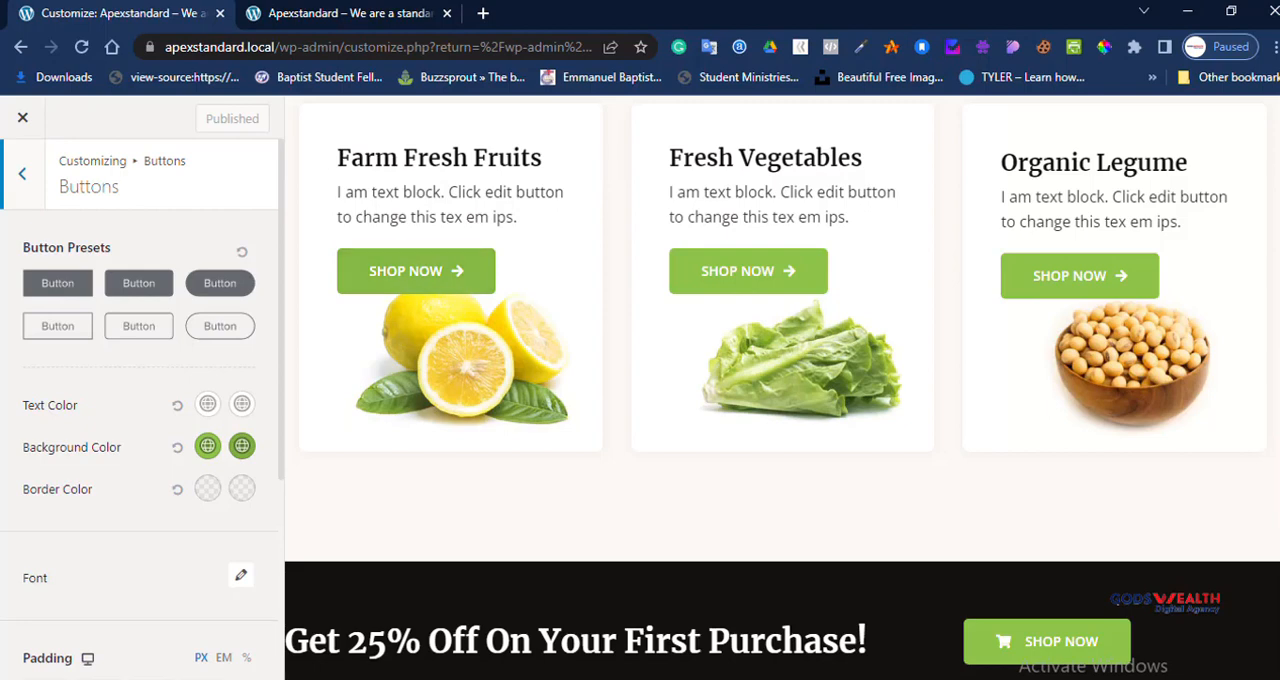
left_click(207, 446)
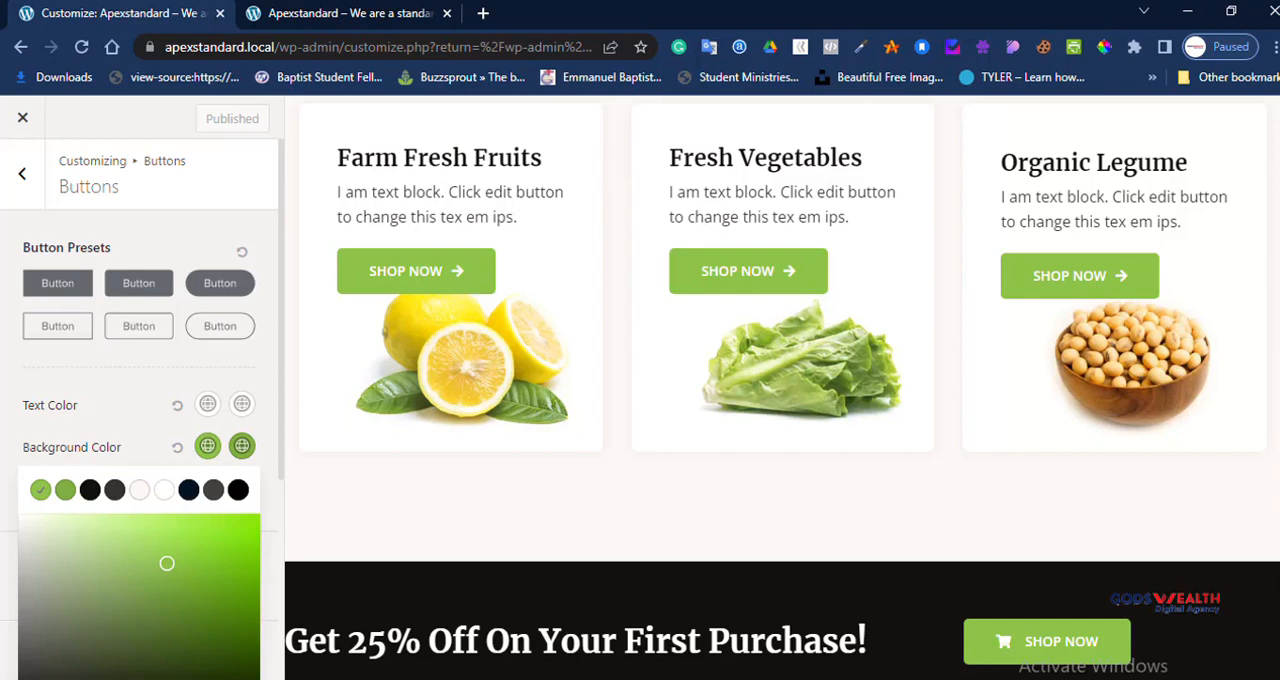
left_click(90, 489)
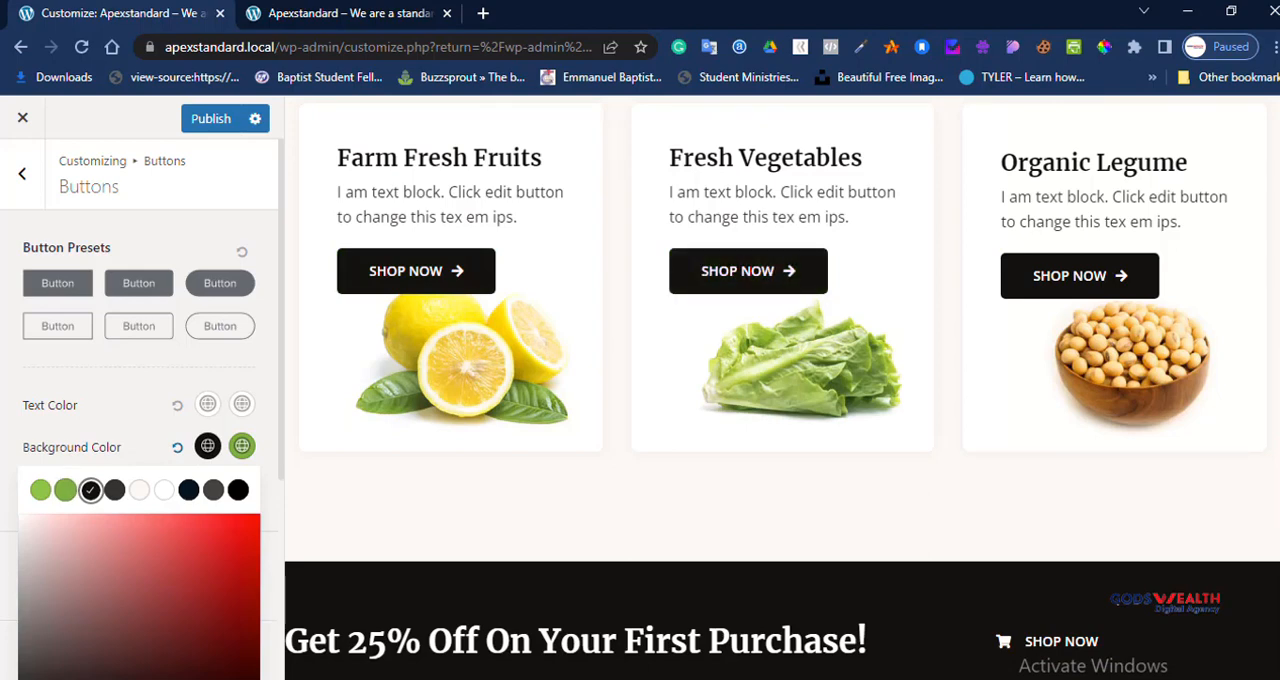
left_click(40, 489)
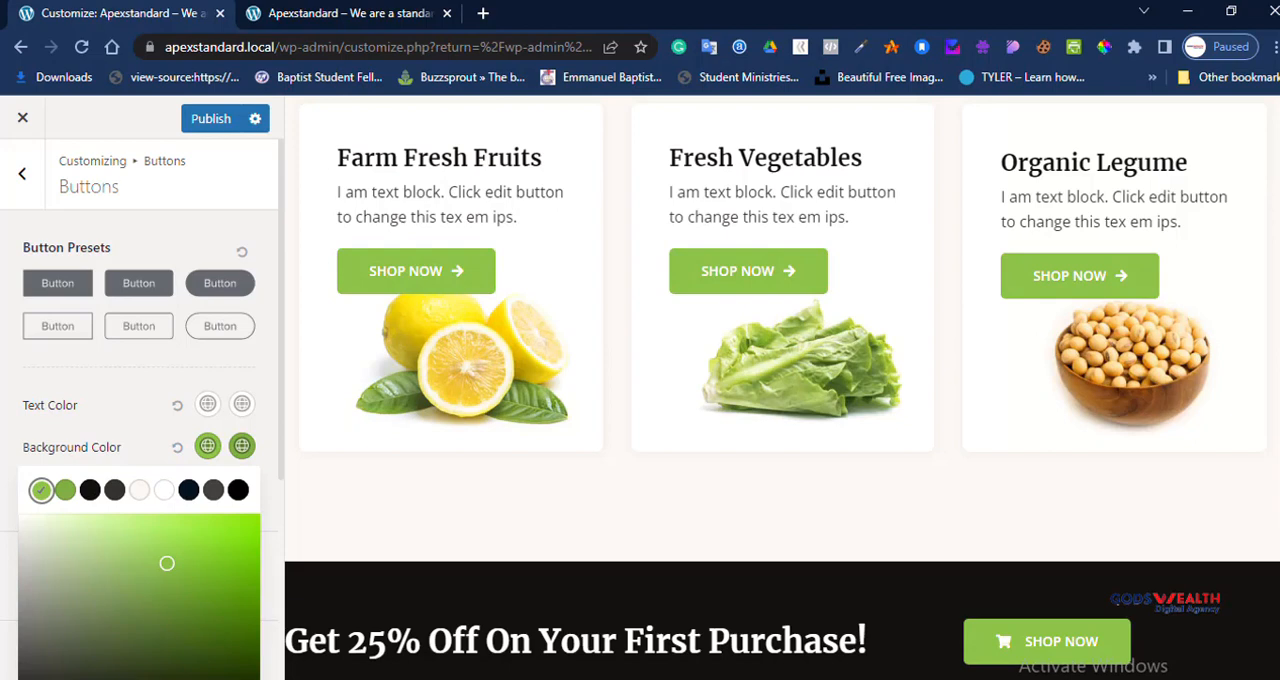
left_click(200, 367)
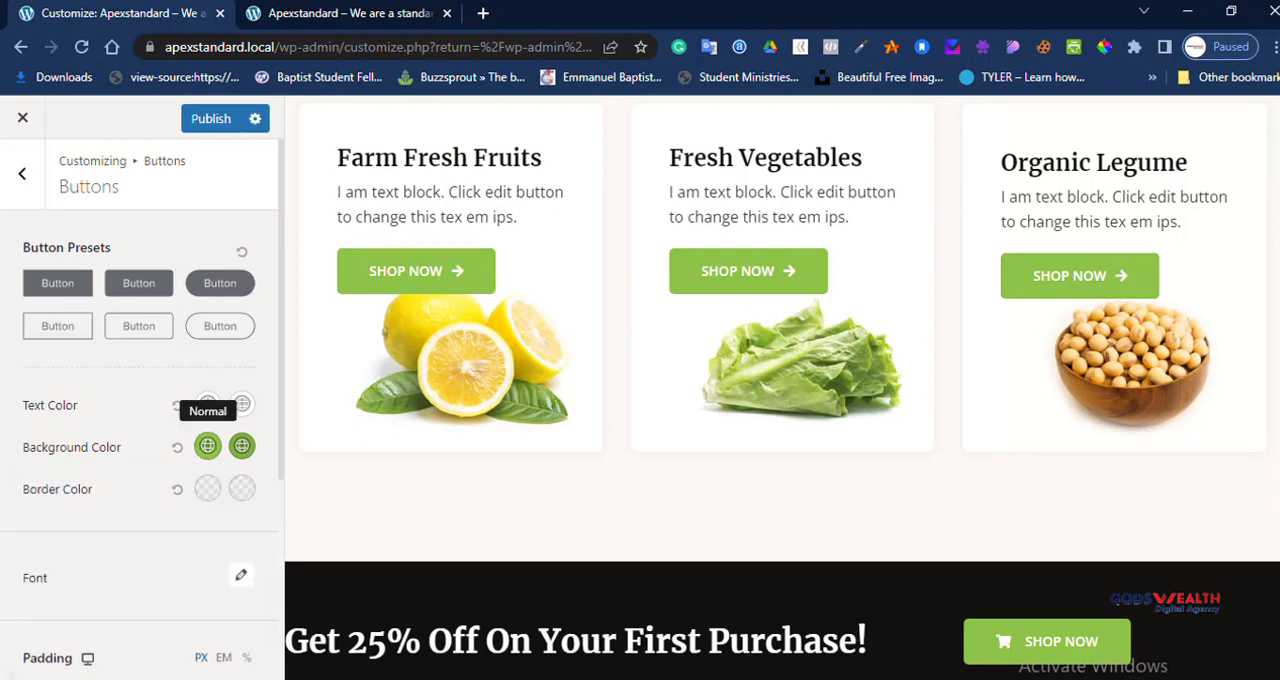
Step: Review the buttons' font, padding, border width and border radius options, and return to the Global settings
scroll(207, 405, "down", 3)
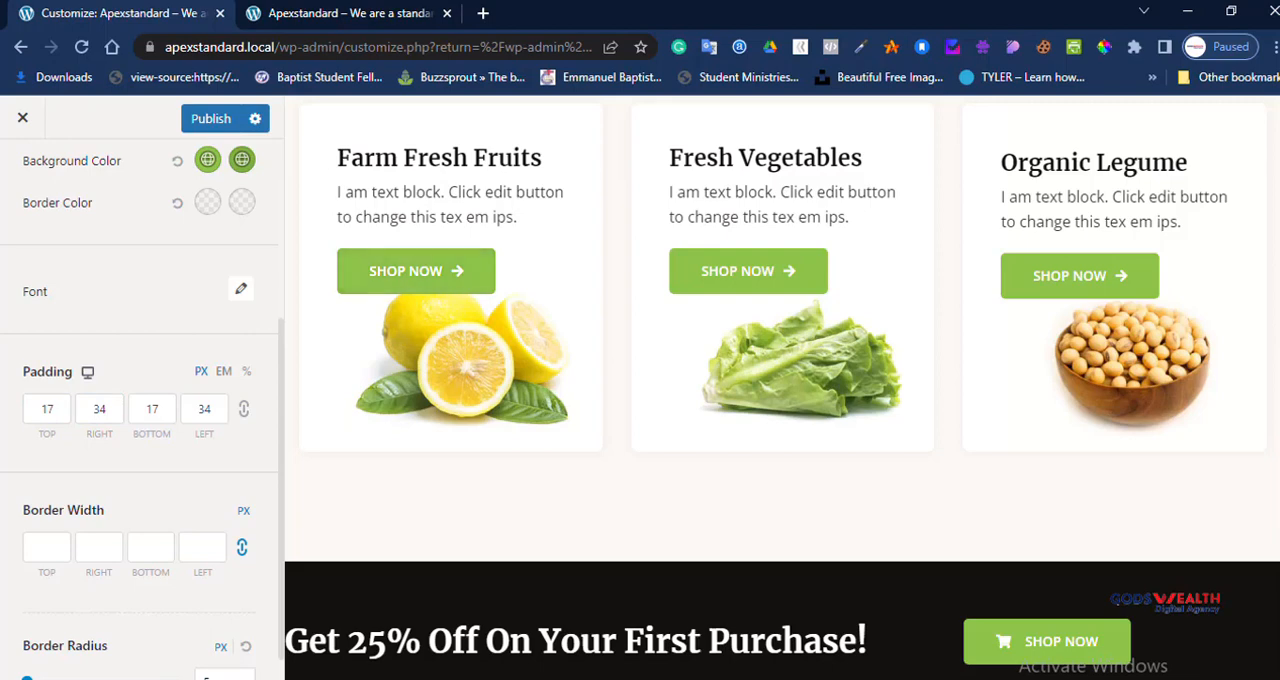
scroll(140, 400, "down", 1)
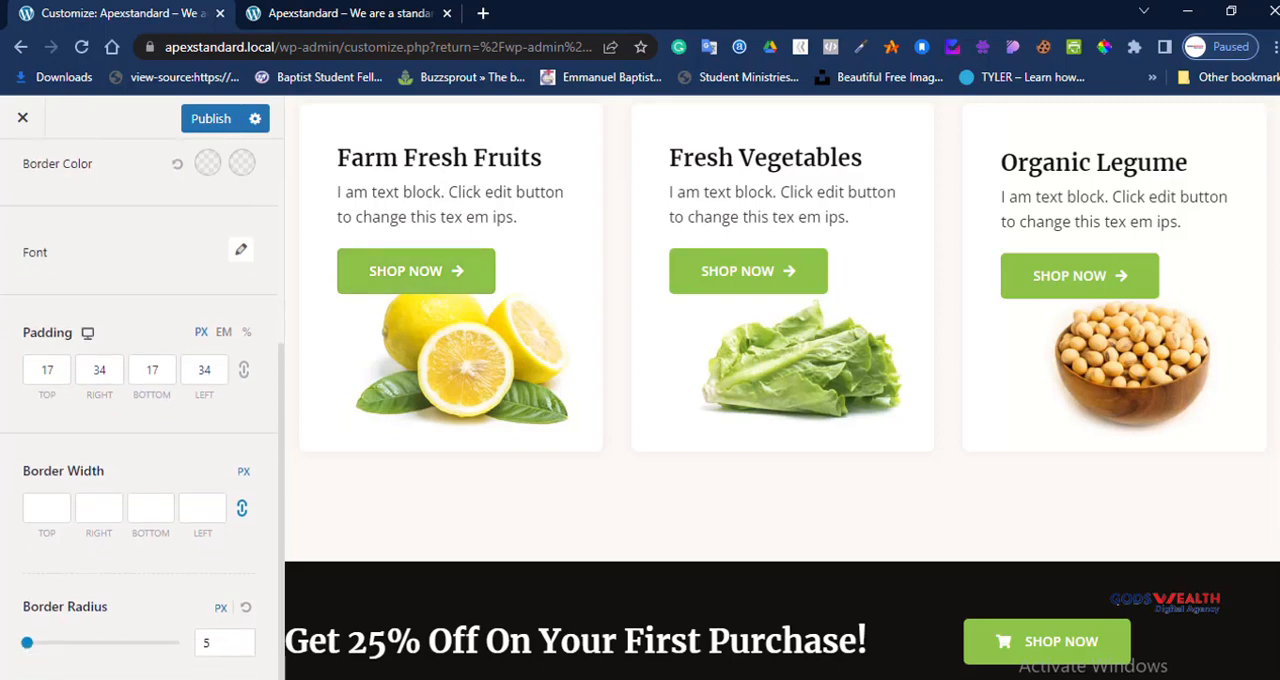
scroll(140, 400, "up", 4)
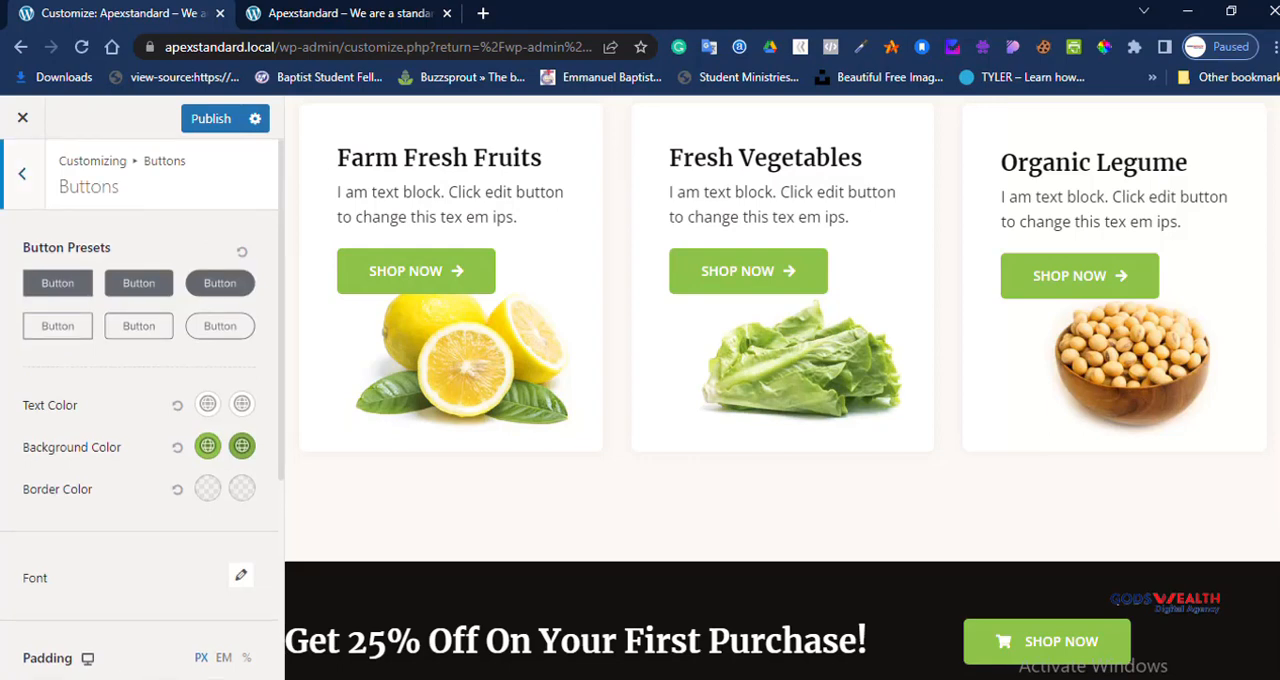
left_click(22, 174)
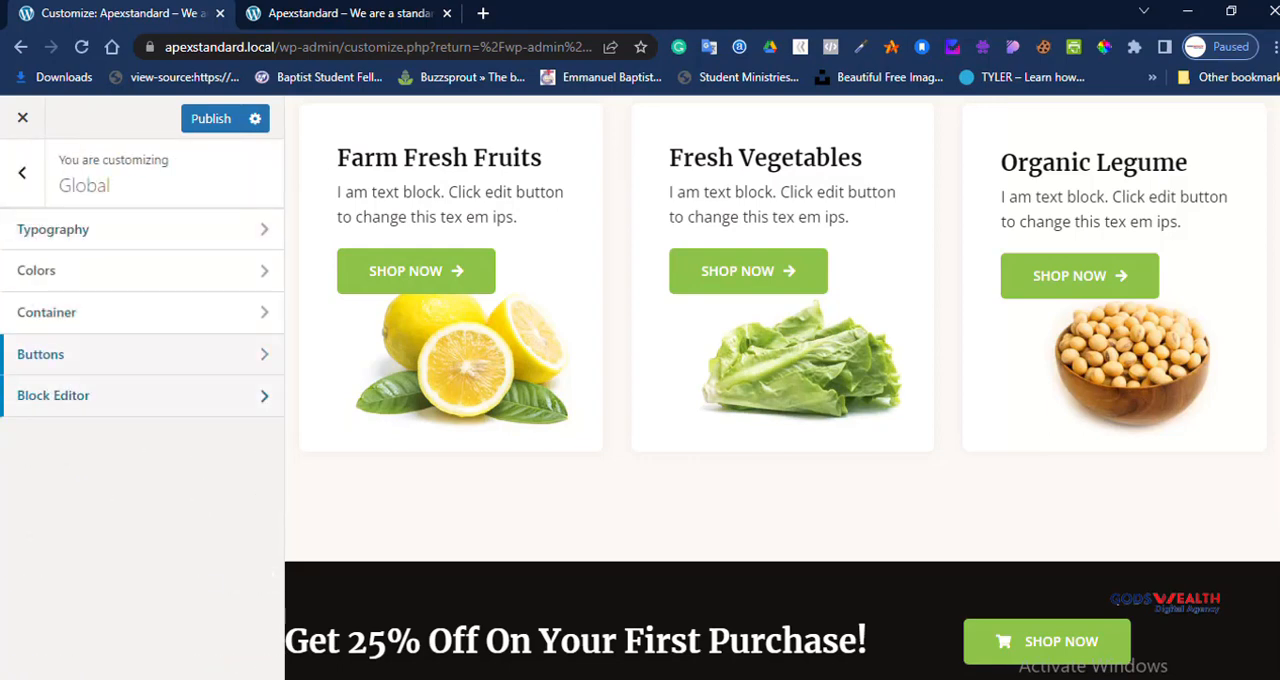
Step: Check the Core Blocks Spacing options in the Block Editor settings and return to the main customizer list
left_click(60, 395)
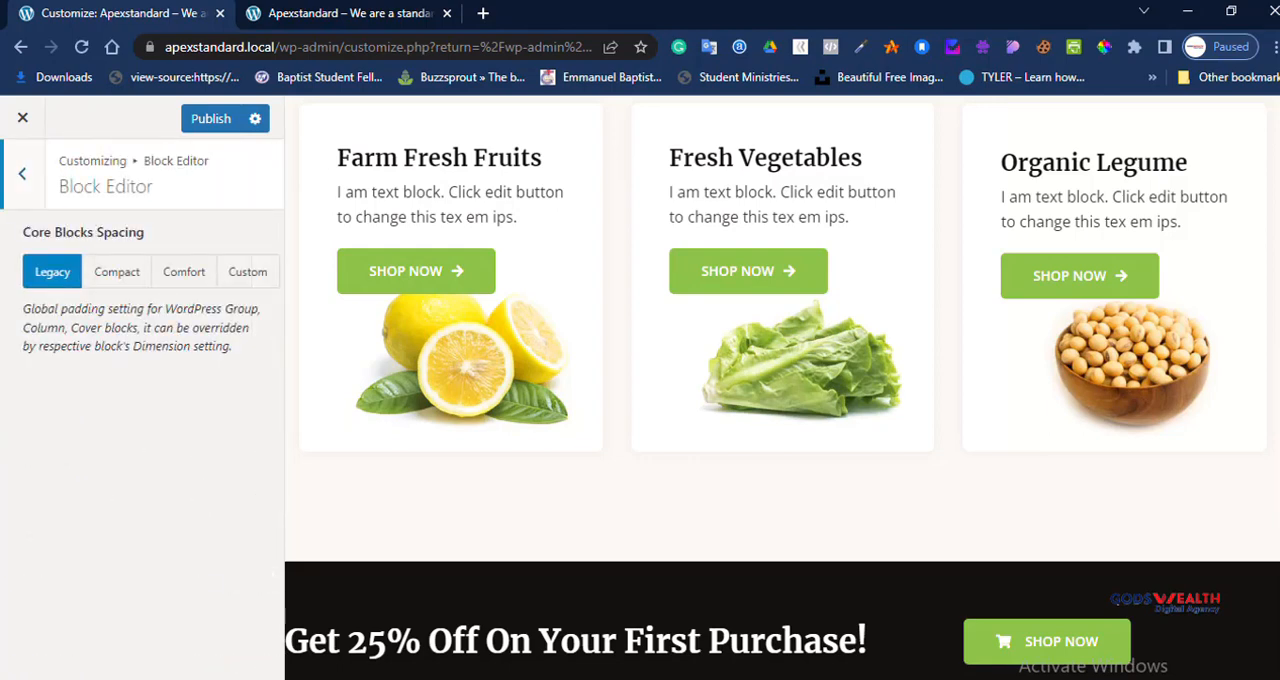
left_click(22, 174)
left_click(22, 174)
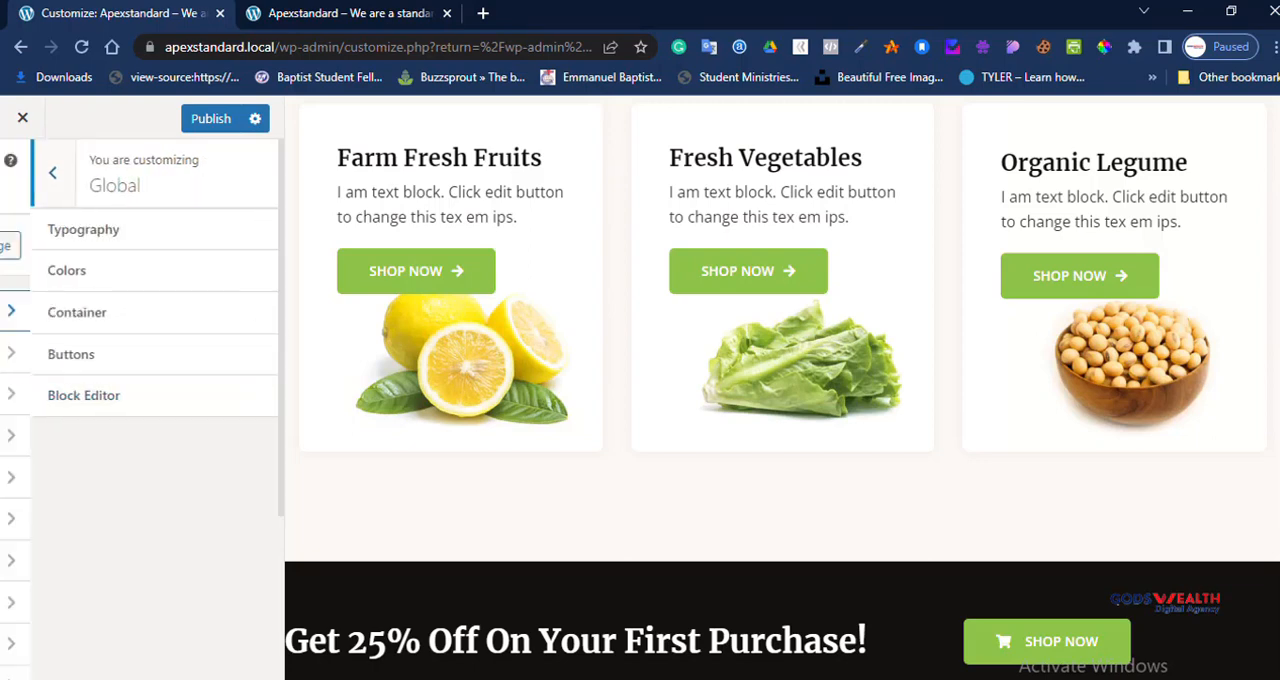
Step: Open the Header Builder and look over its header elements and header types
left_click(62, 393)
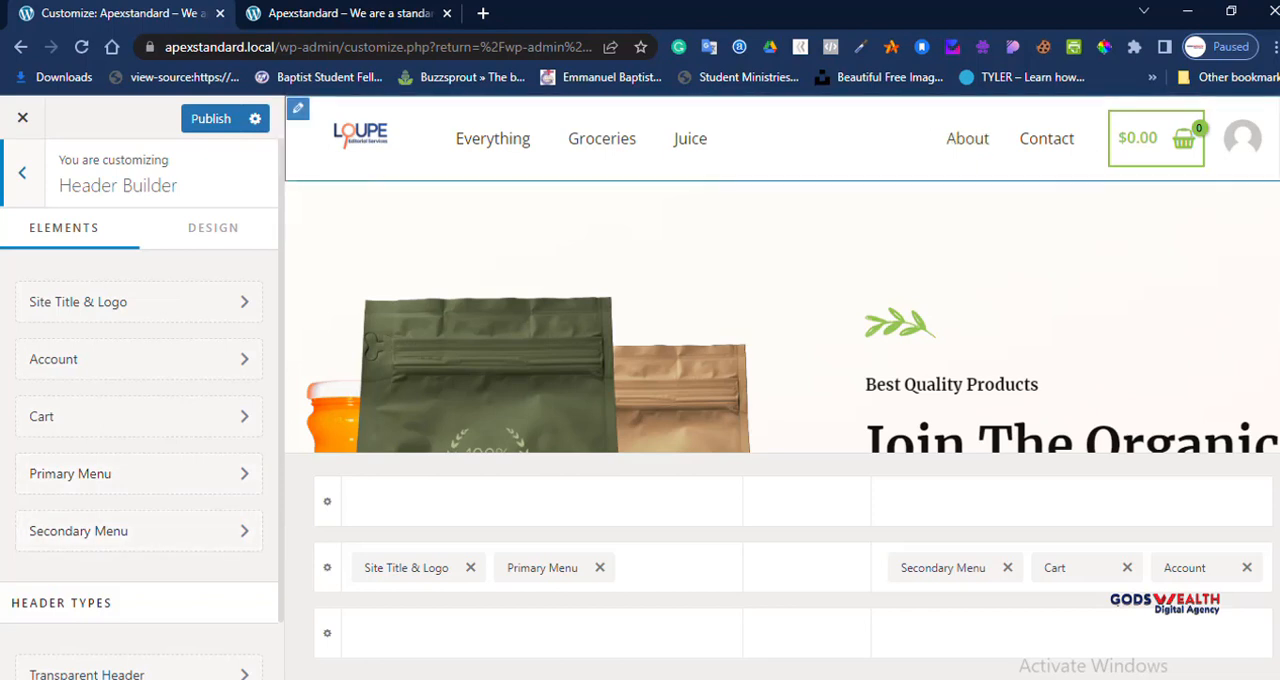
scroll(139, 400, "down", 1)
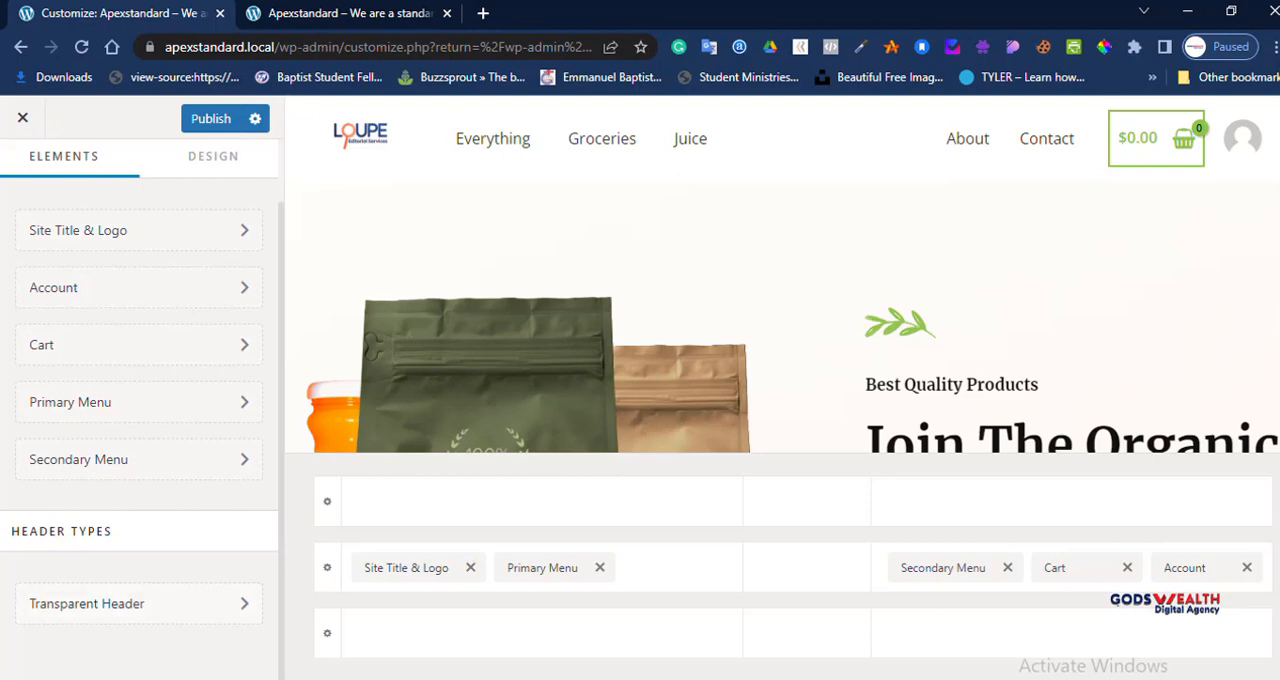
Step: Review the Transparent Header's general options, including device targeting, logo and logo width, and return to the main customizer list
left_click(139, 603)
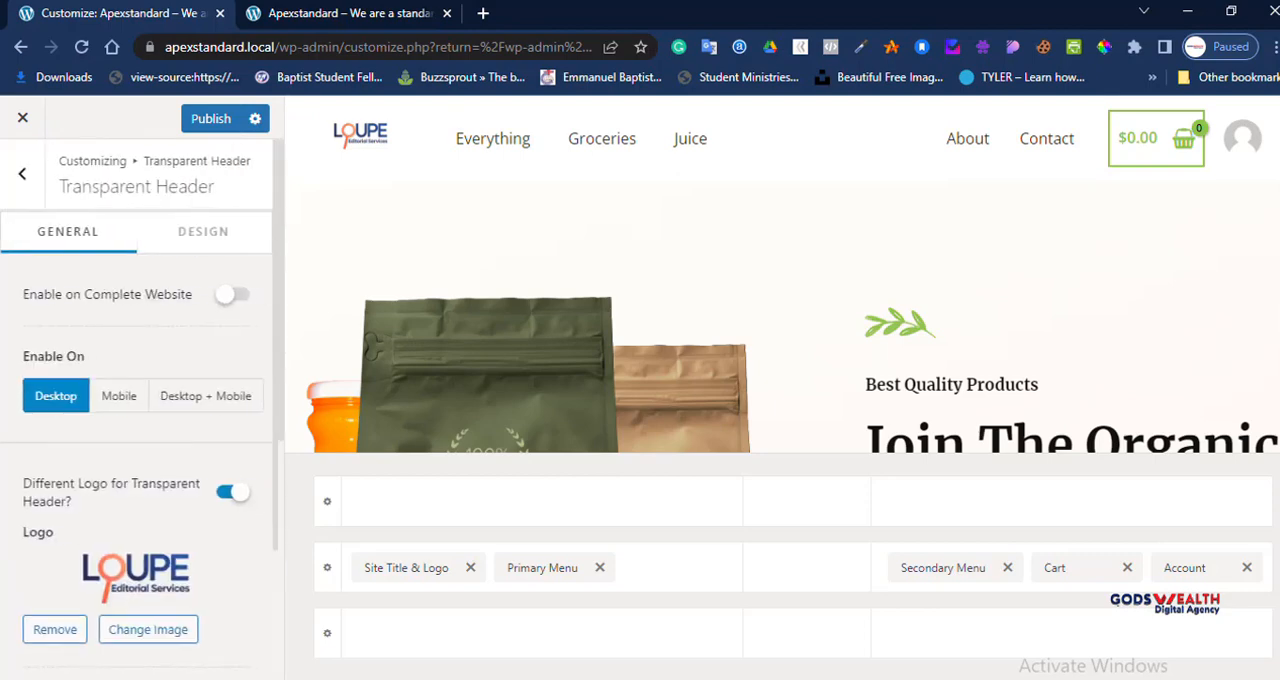
scroll(148, 536, "down", 2)
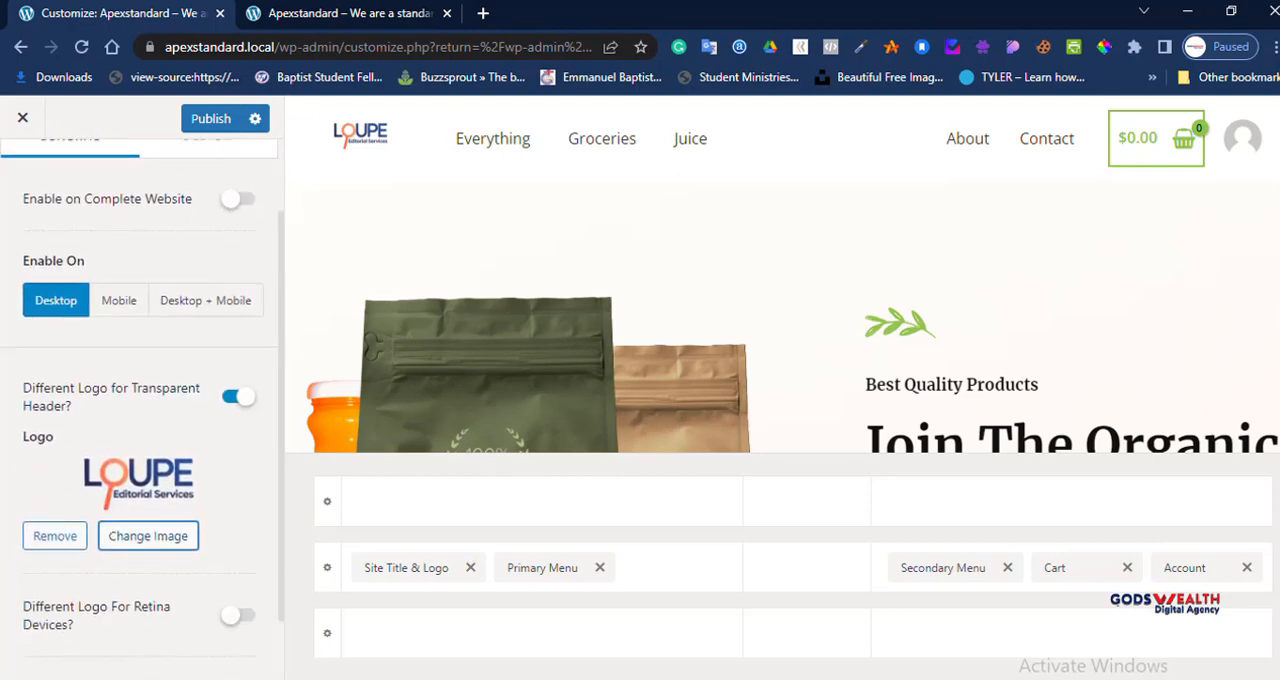
scroll(148, 400, "up", 2)
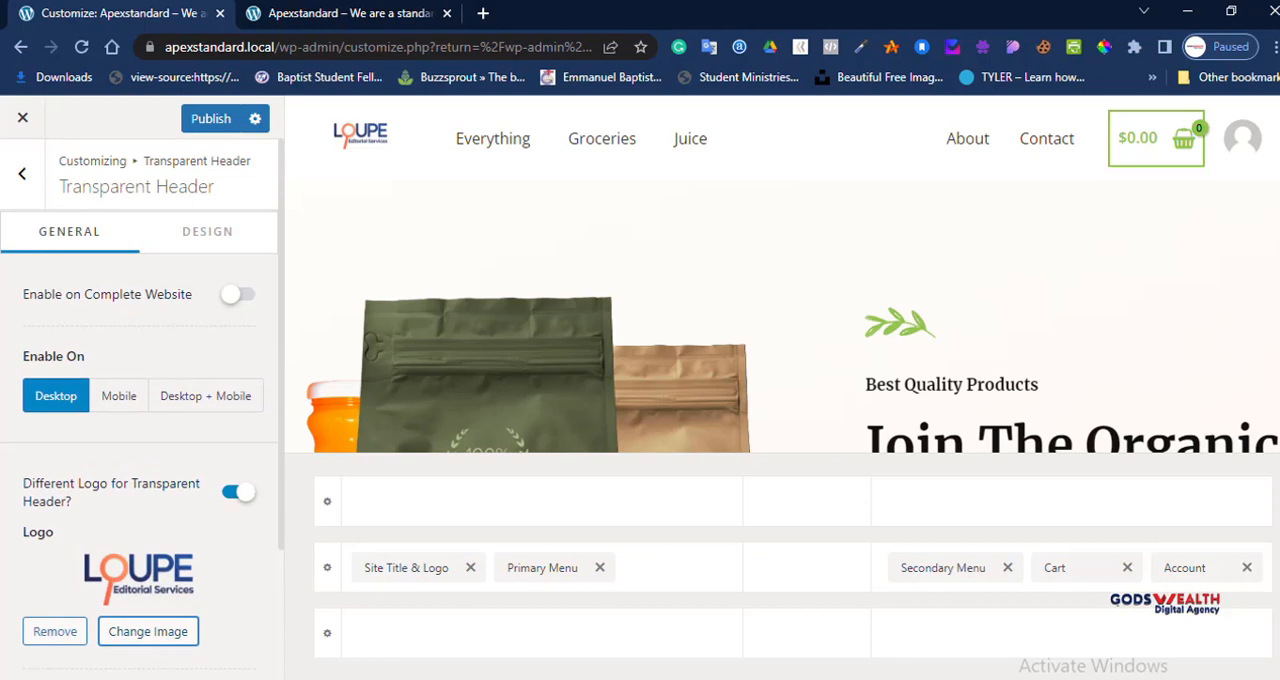
scroll(140, 400, "down", 4)
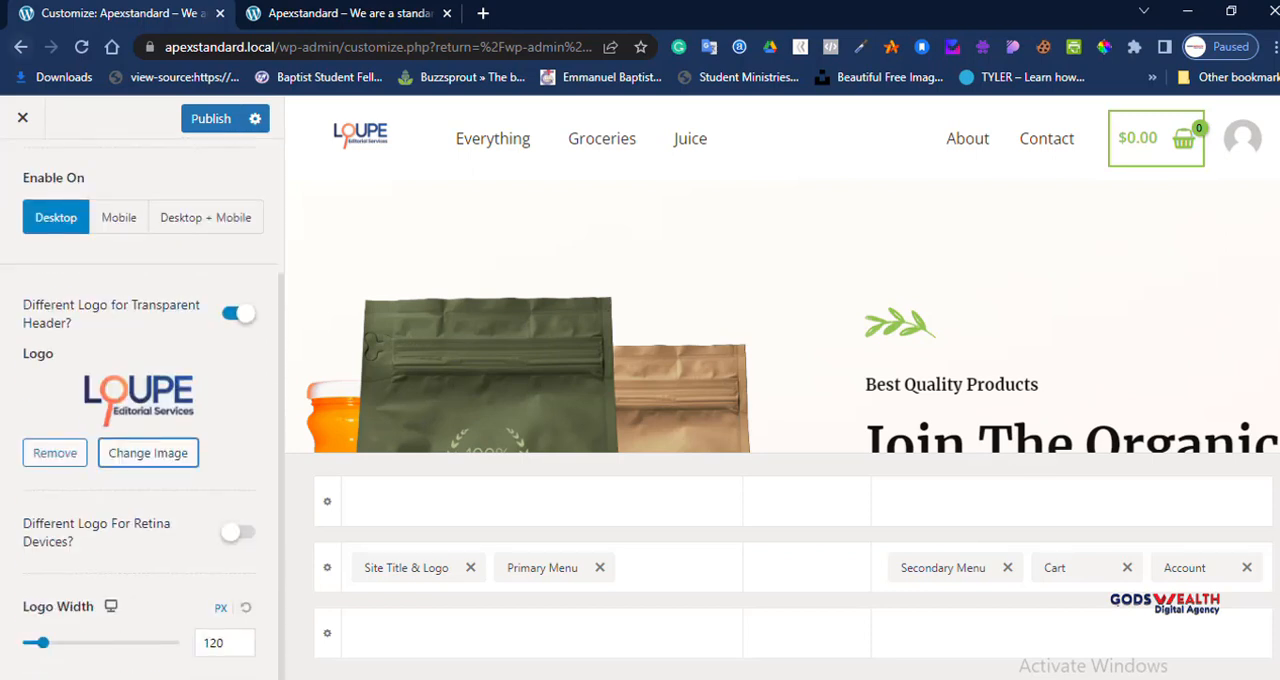
scroll(140, 400, "up", 4)
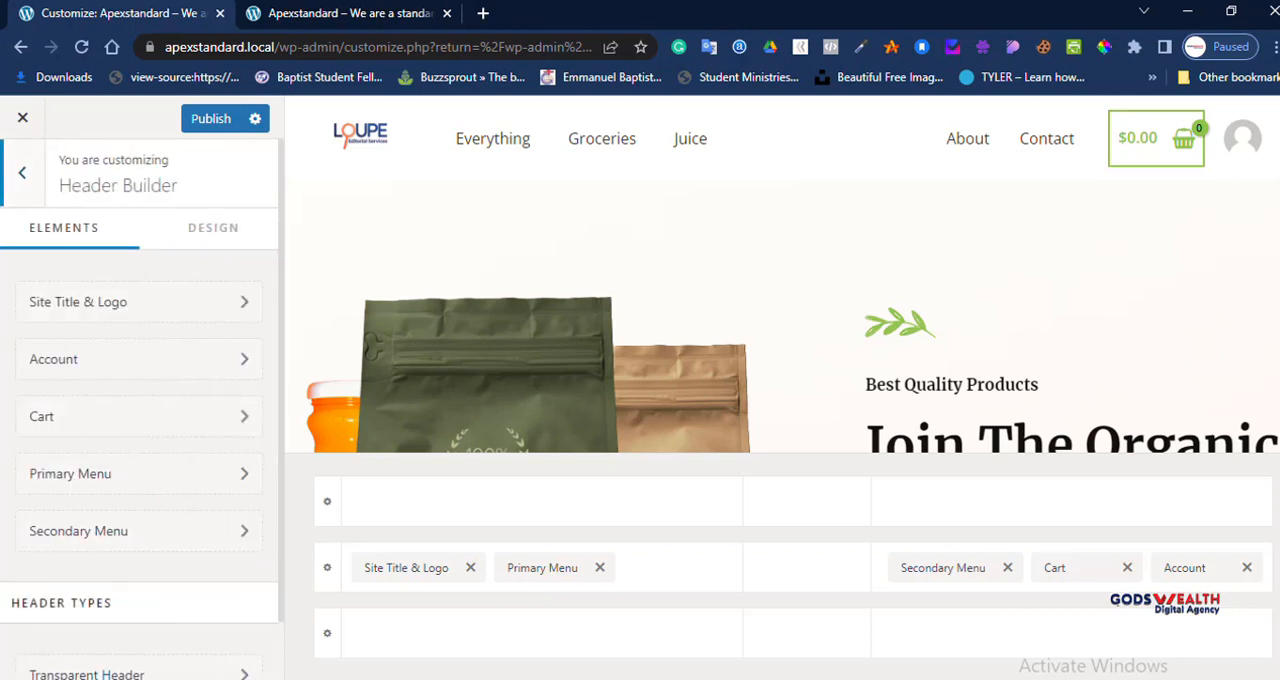
left_click(22, 172)
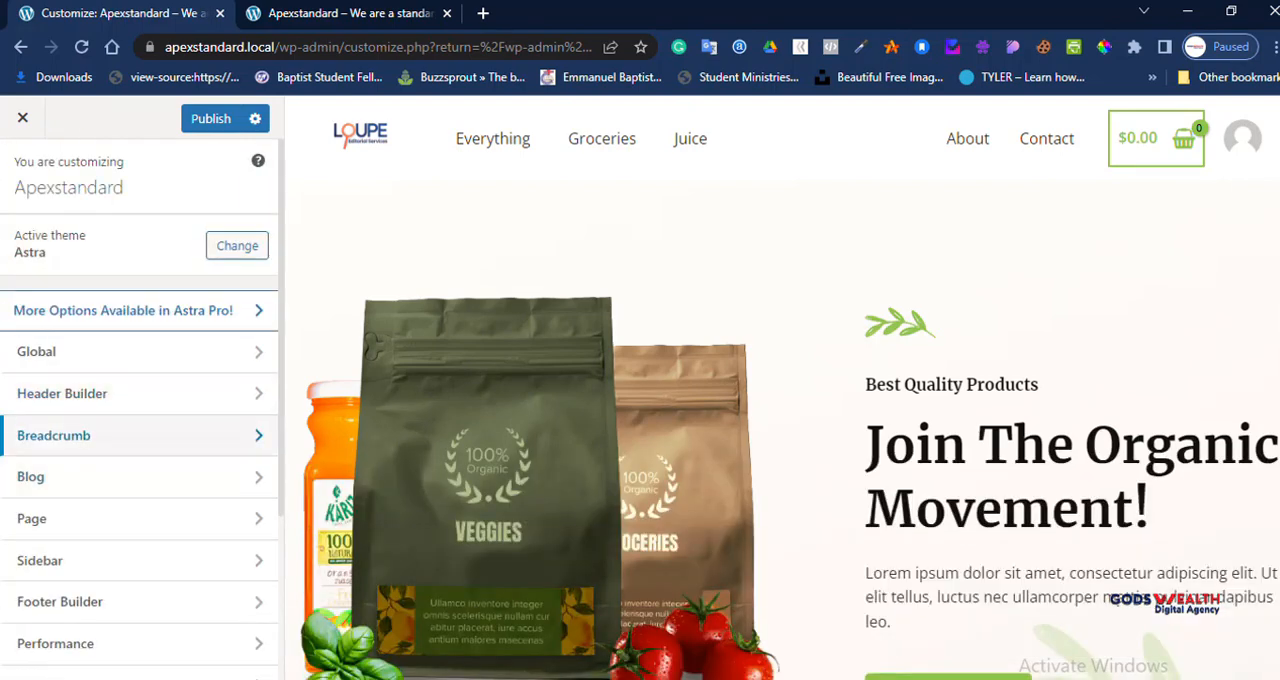
Step: With the About page in the preview, try the Inside header position for the breadcrumb, restore None, and return to the main customizer list
left_click(60, 435)
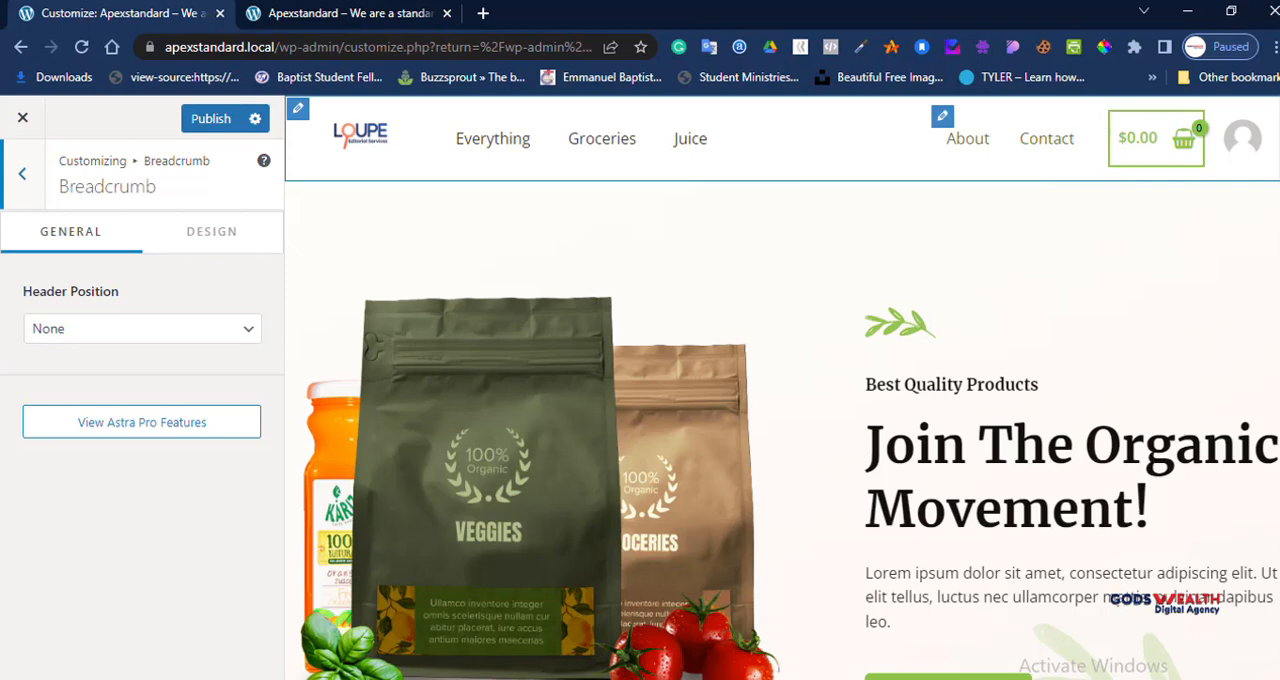
left_click(967, 138)
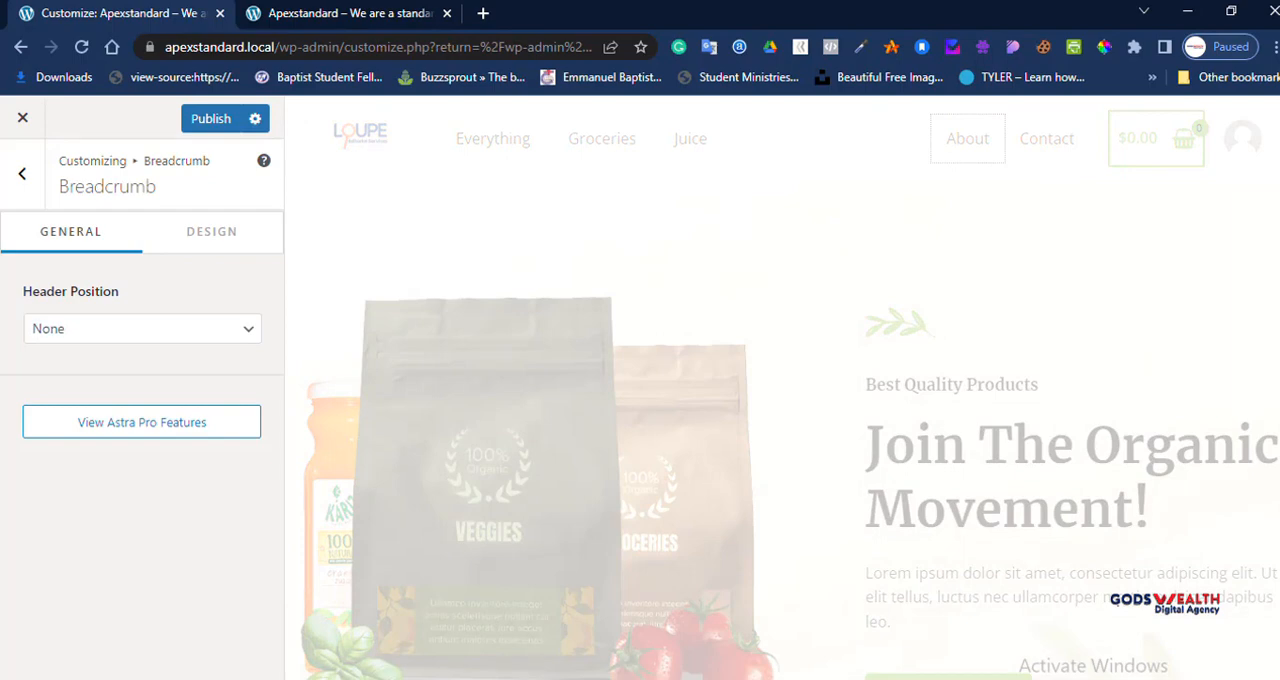
left_click(142, 329)
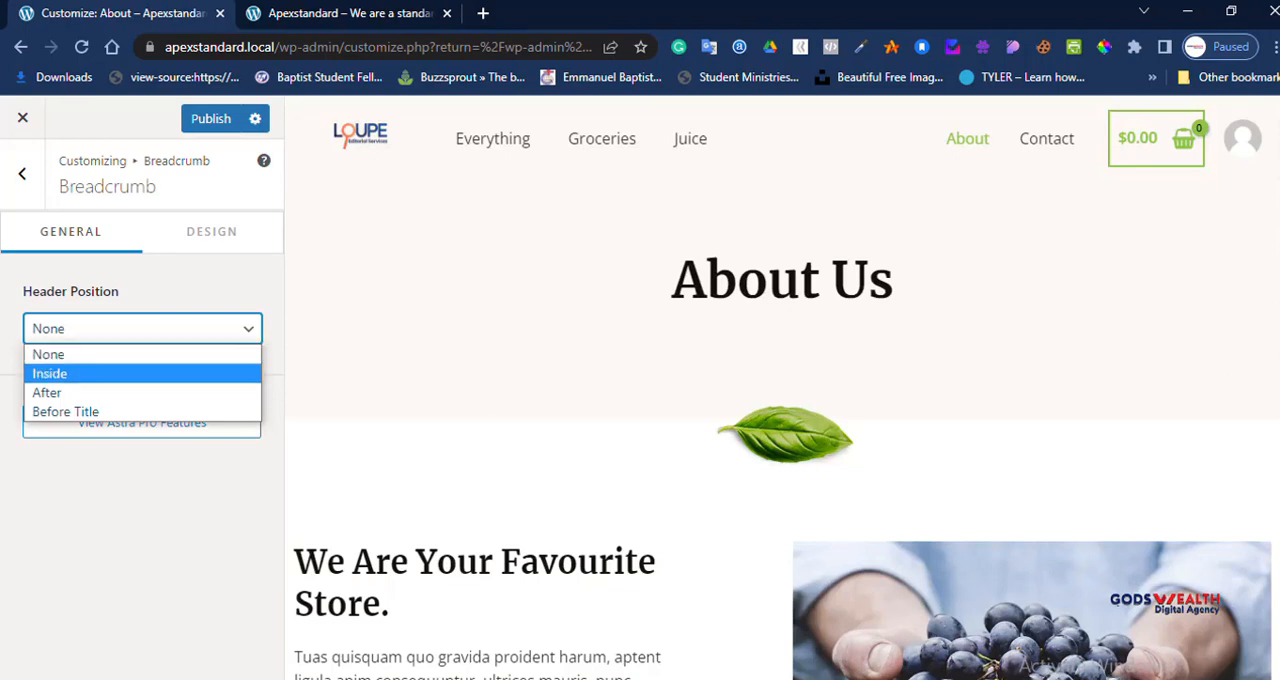
left_click(49, 373)
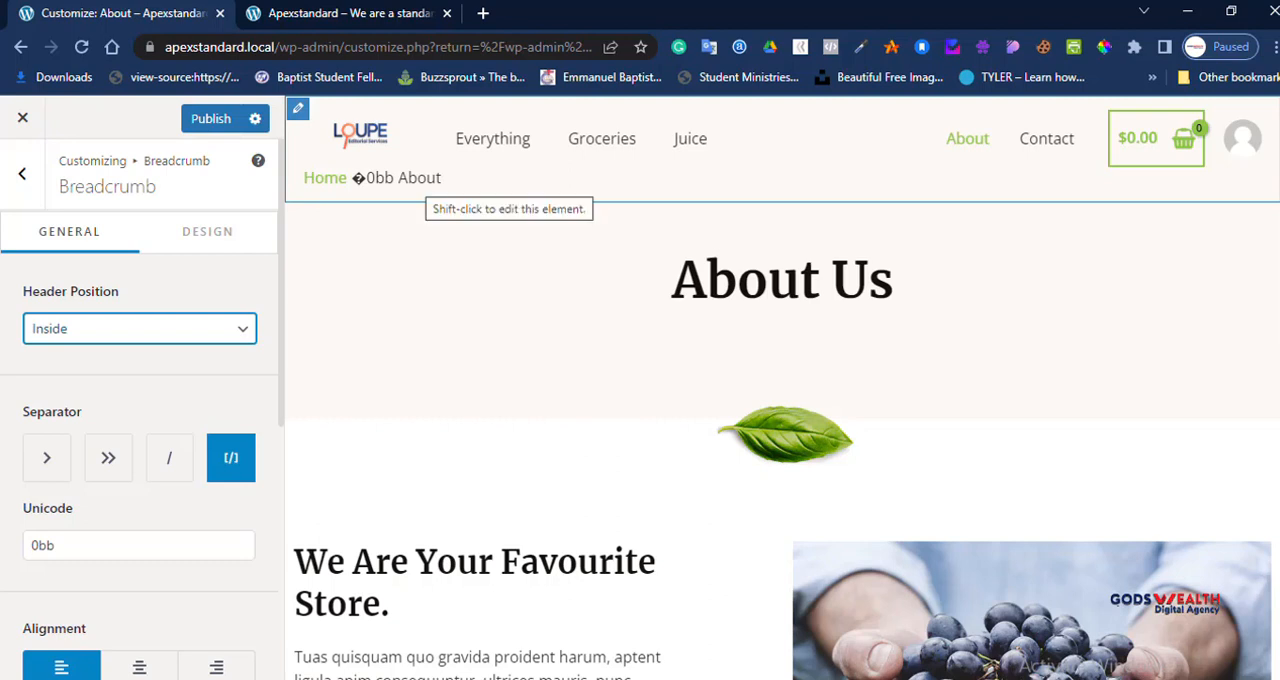
left_click(140, 329)
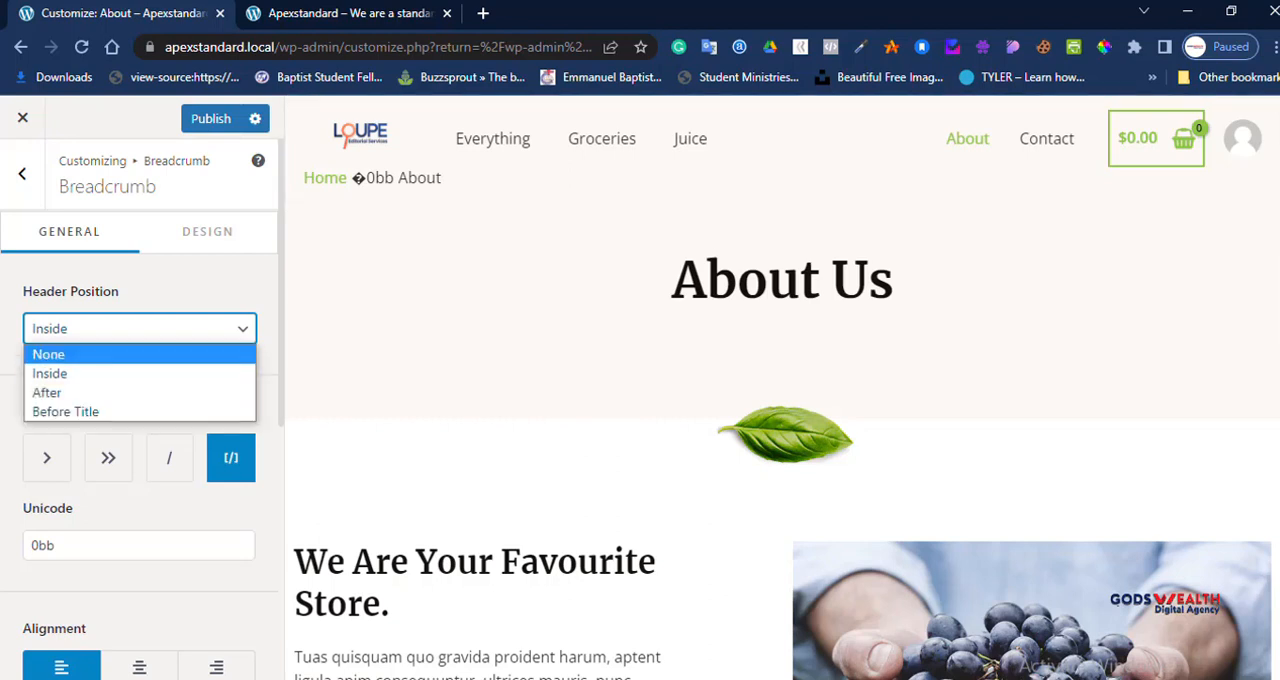
left_click(139, 355)
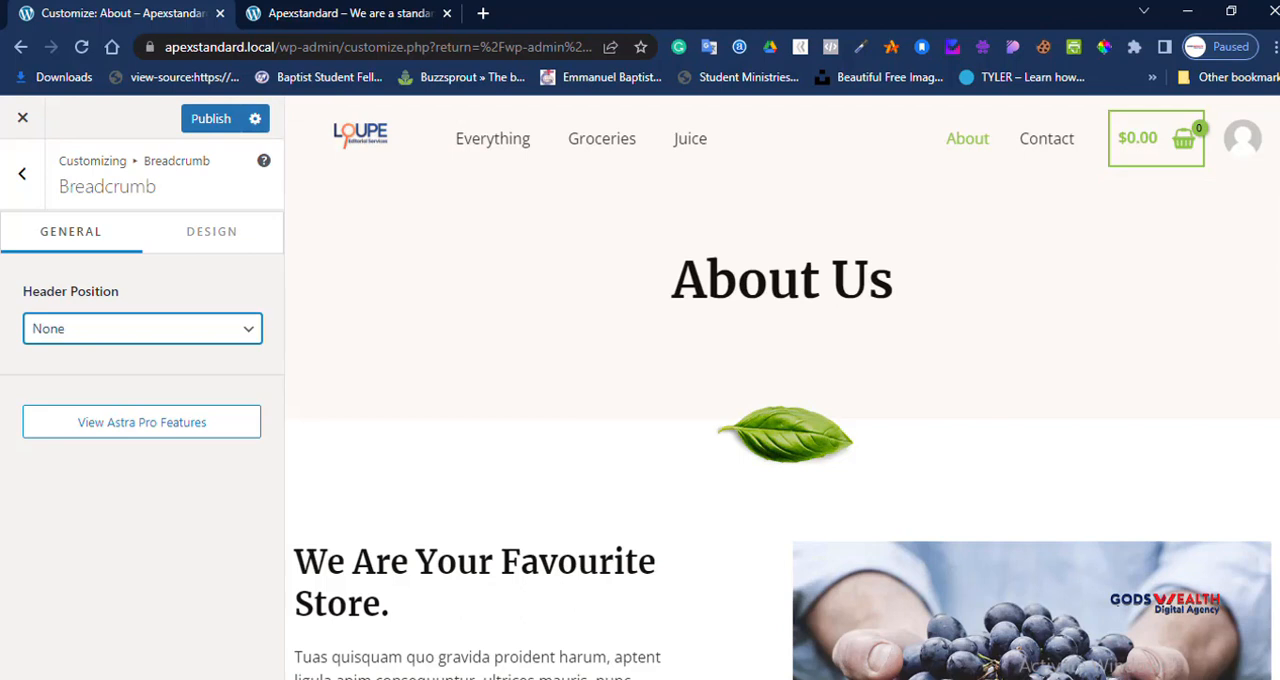
left_click(22, 174)
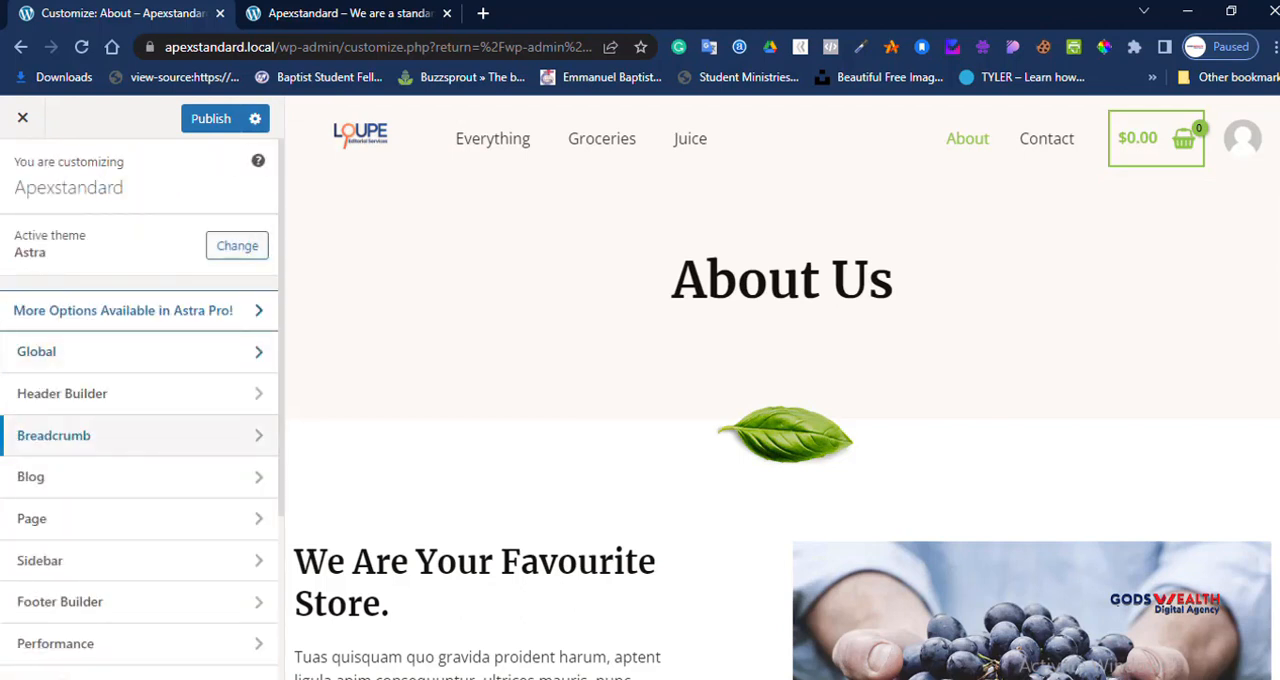
Step: Review the Blog / Archive layout, content width, post structure, meta and post content options, and return to the main customizer list
scroll(140, 430, "down", 1)
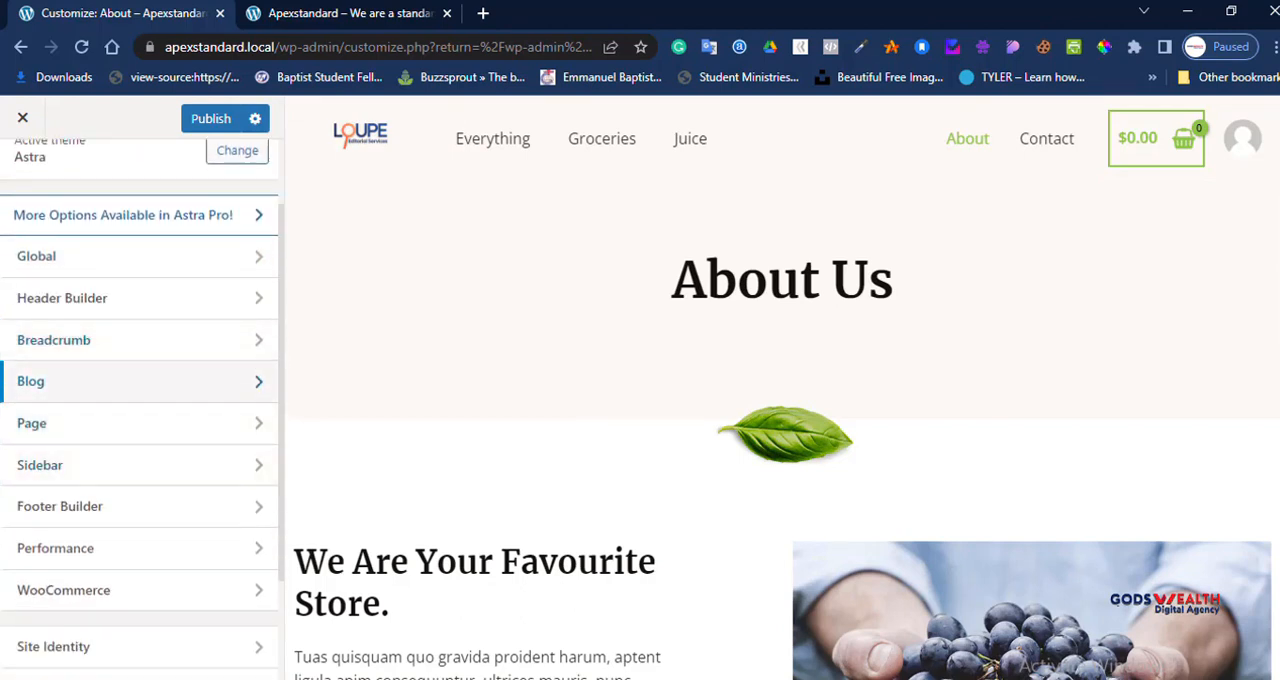
left_click(60, 374)
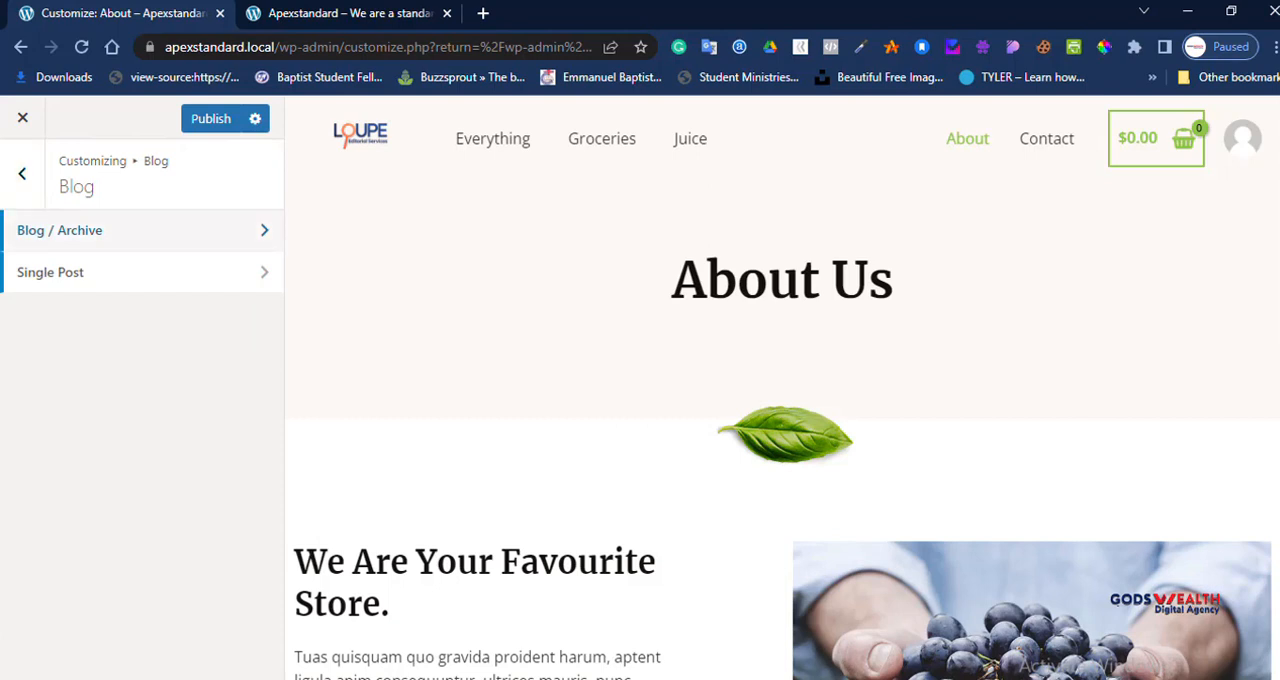
left_click(60, 230)
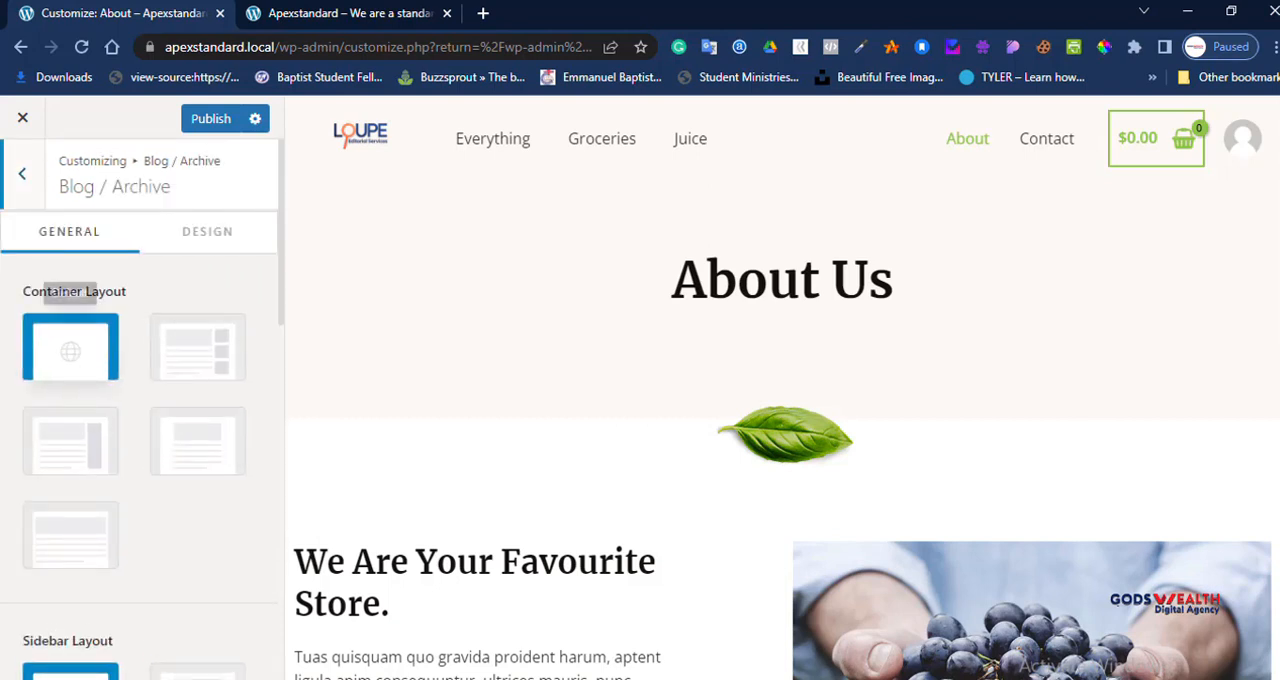
scroll(70, 440, "down", 2)
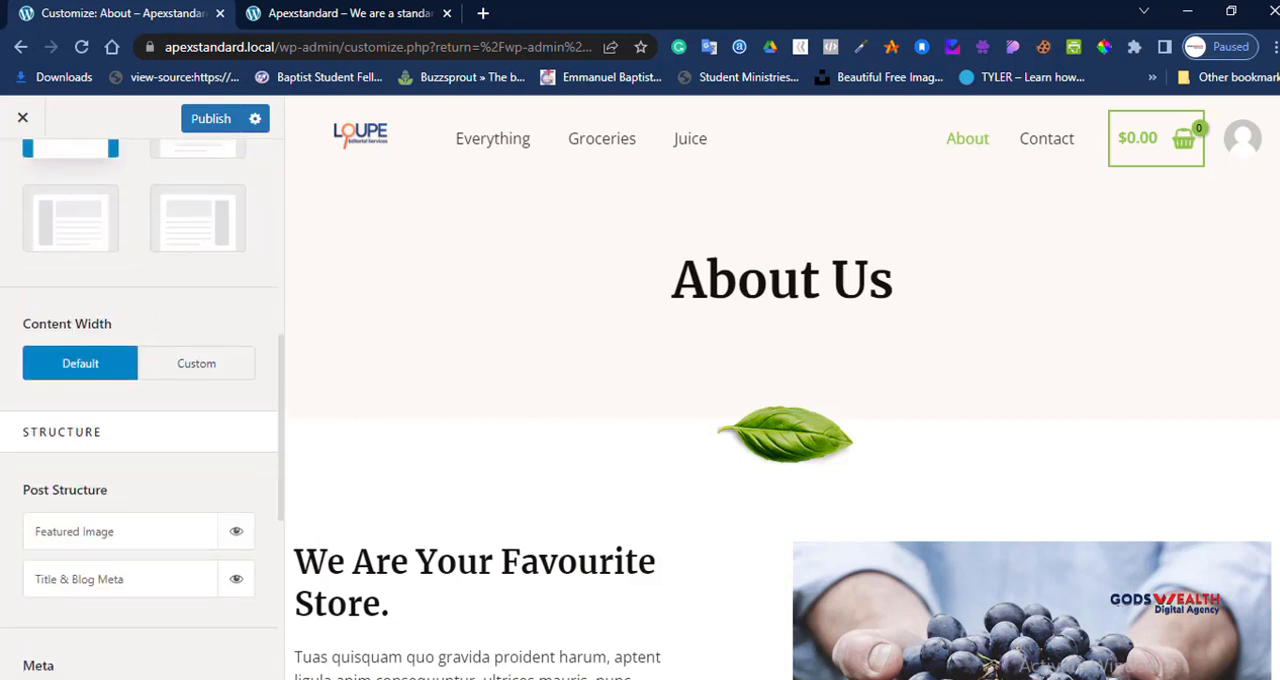
scroll(140, 400, "up", 3)
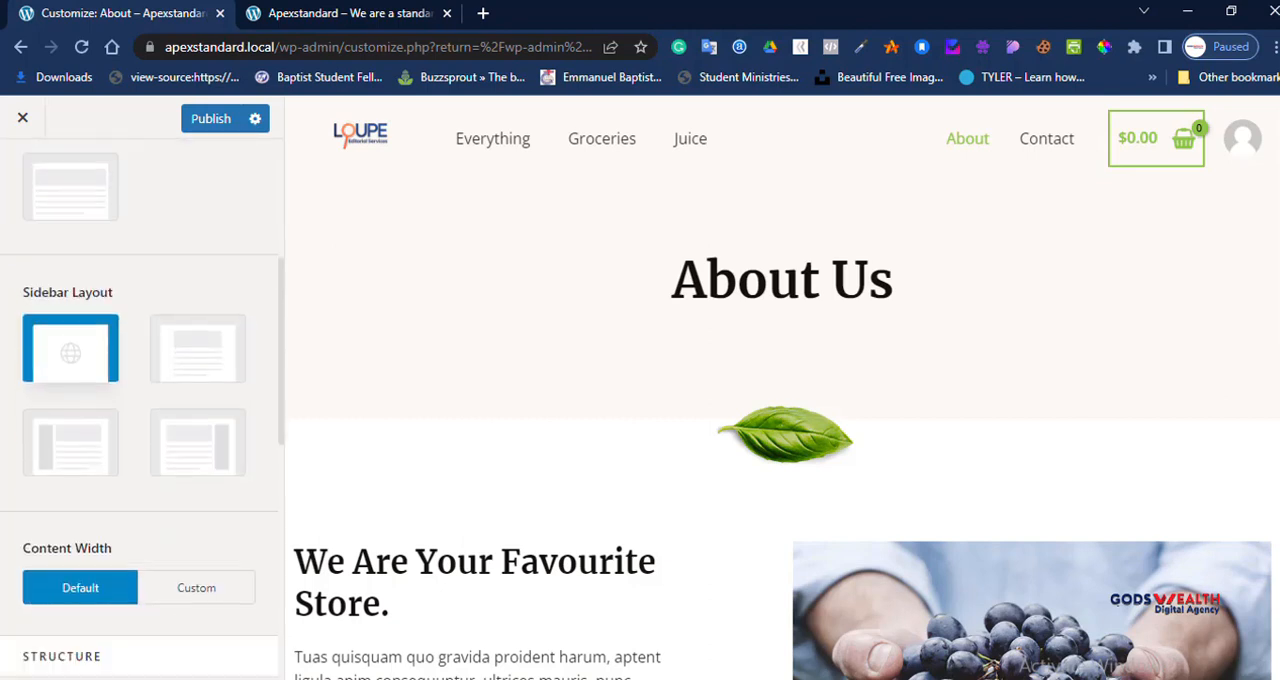
scroll(140, 400, "down", 7)
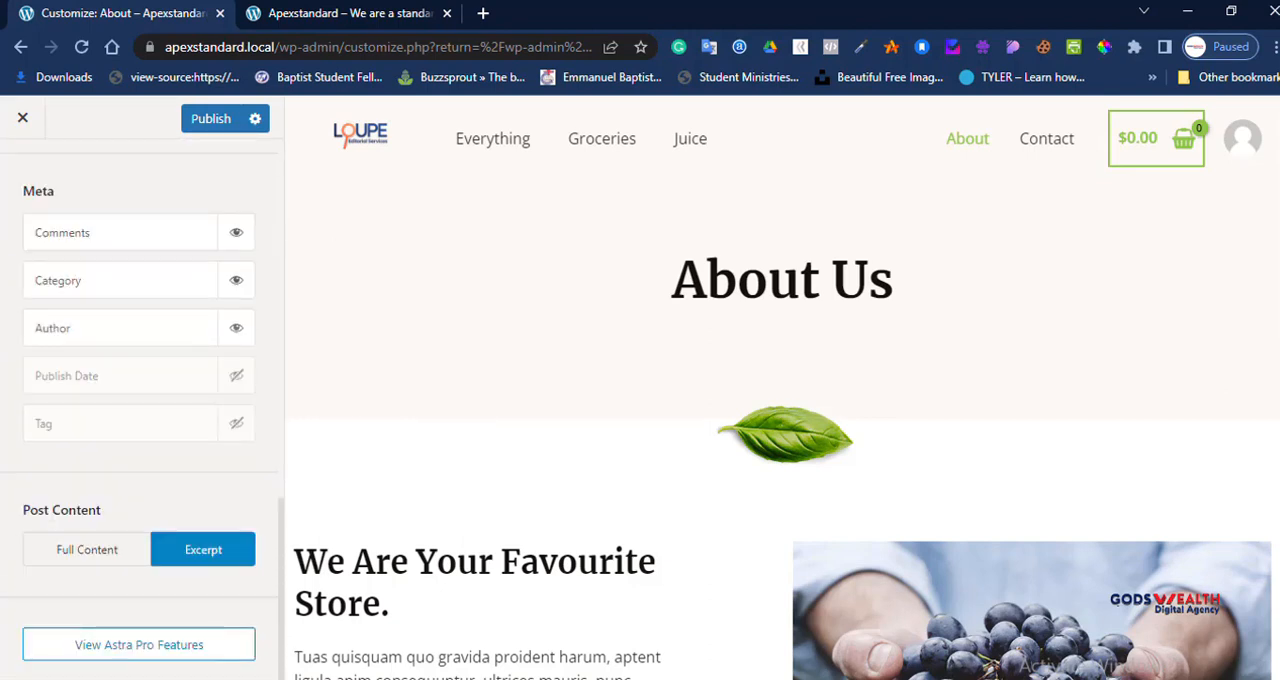
scroll(140, 400, "up", 3)
left_click(22, 174)
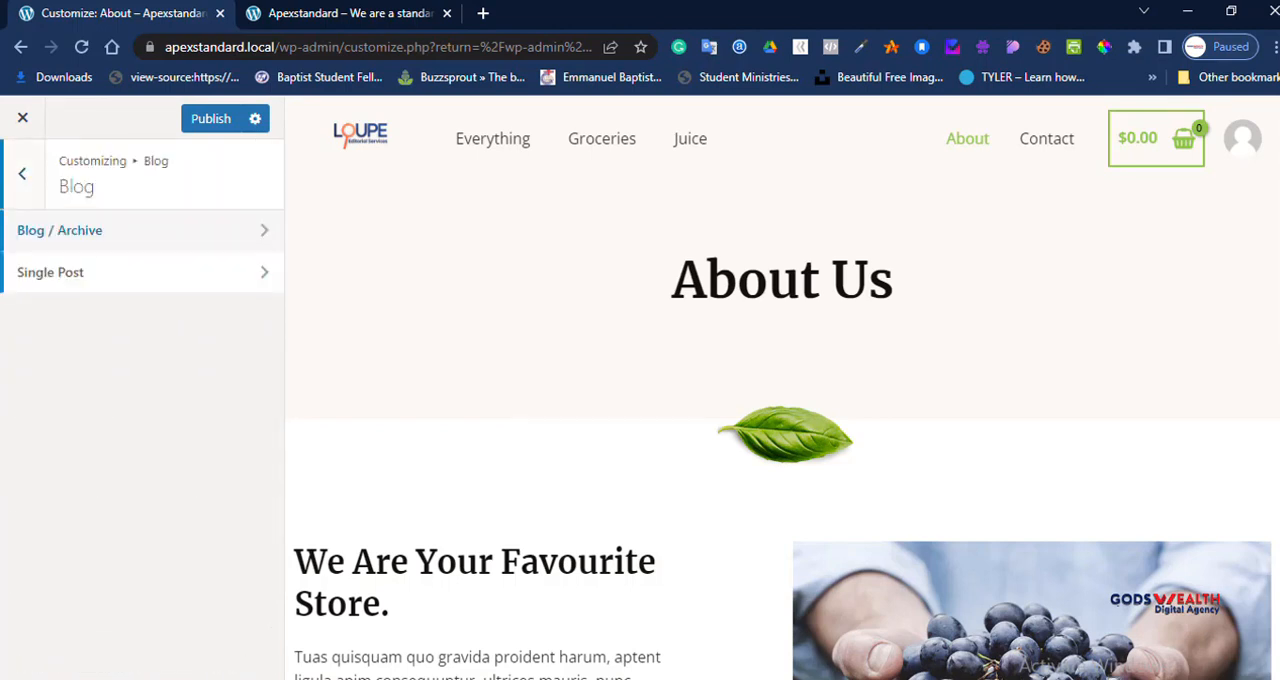
left_click(22, 174)
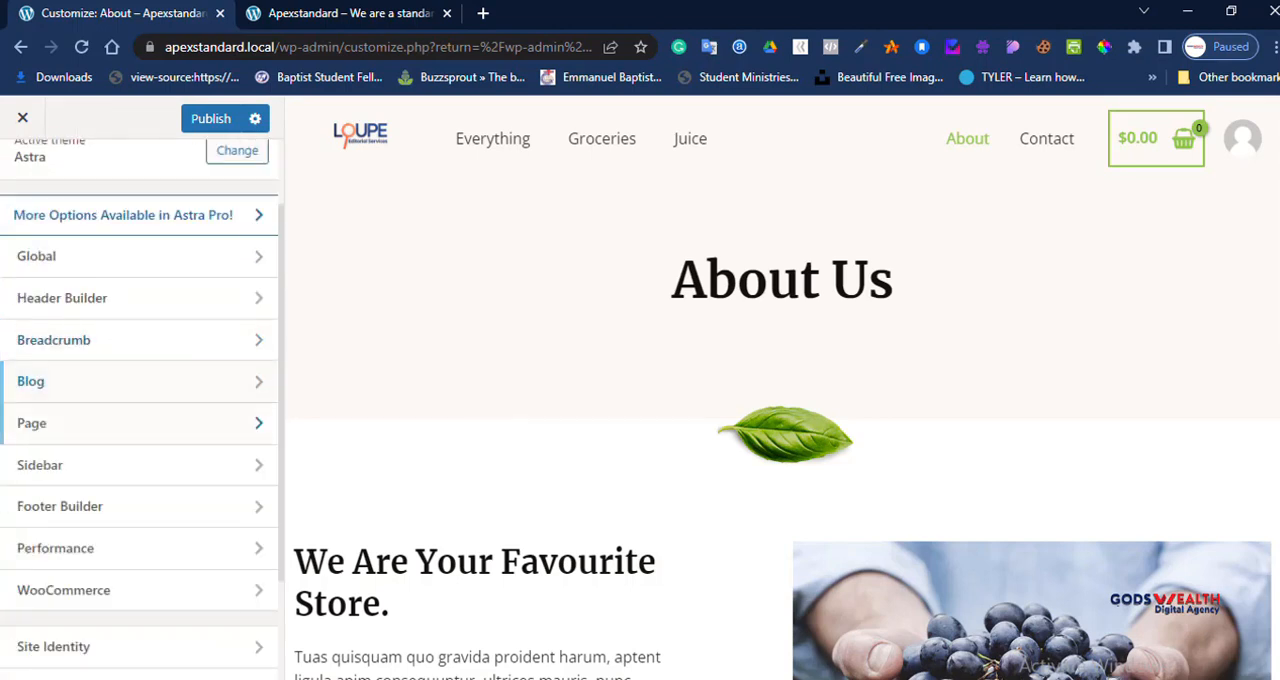
Step: In the Page settings, try the Boxed container layout, restore Default, and look over the sidebar layout options
left_click(60, 423)
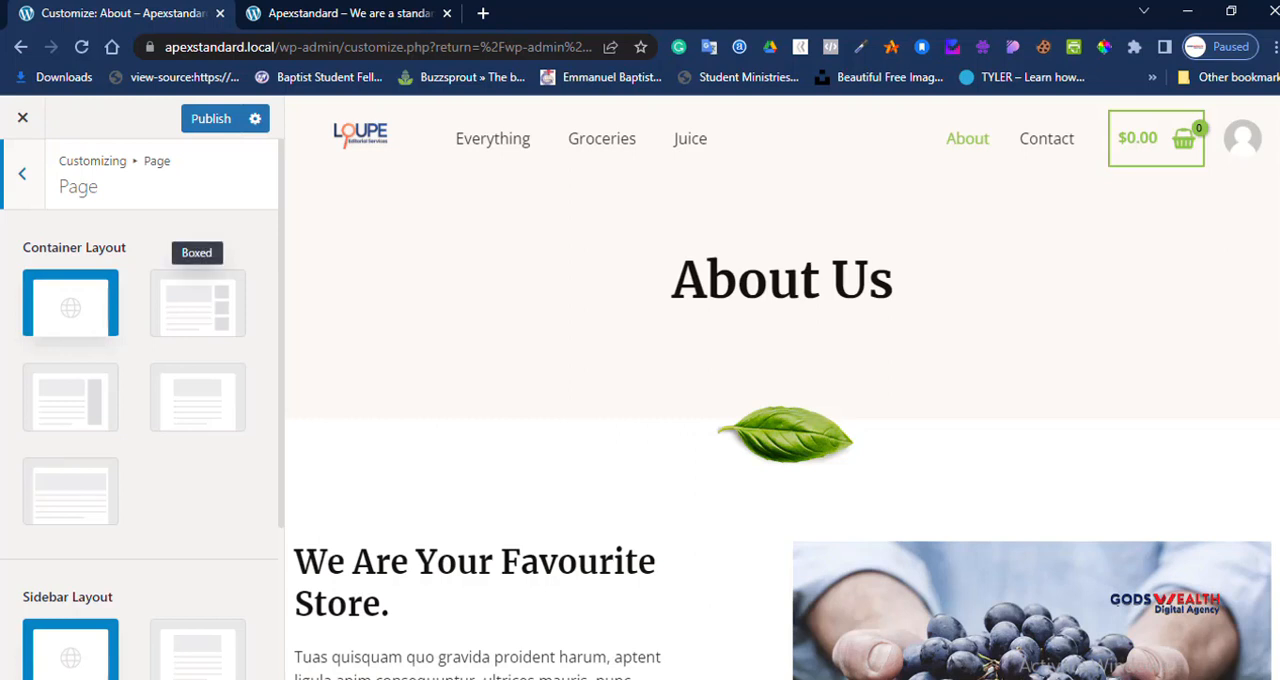
left_click(197, 302)
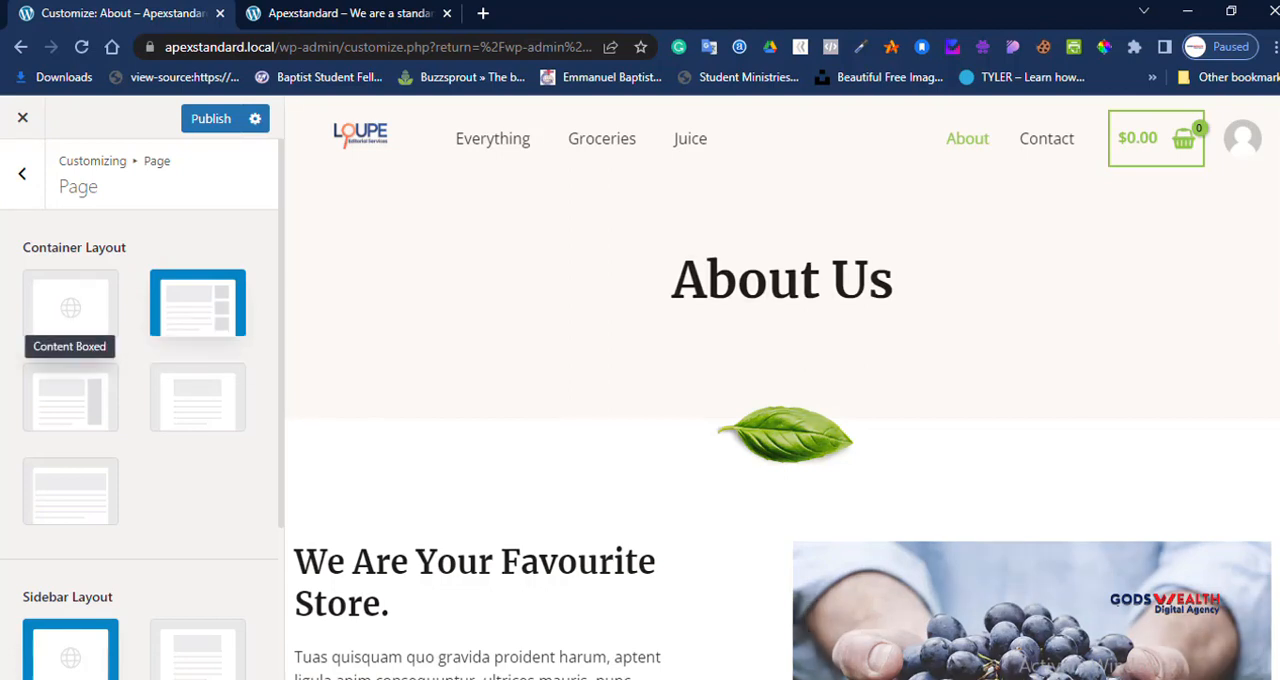
left_click(70, 303)
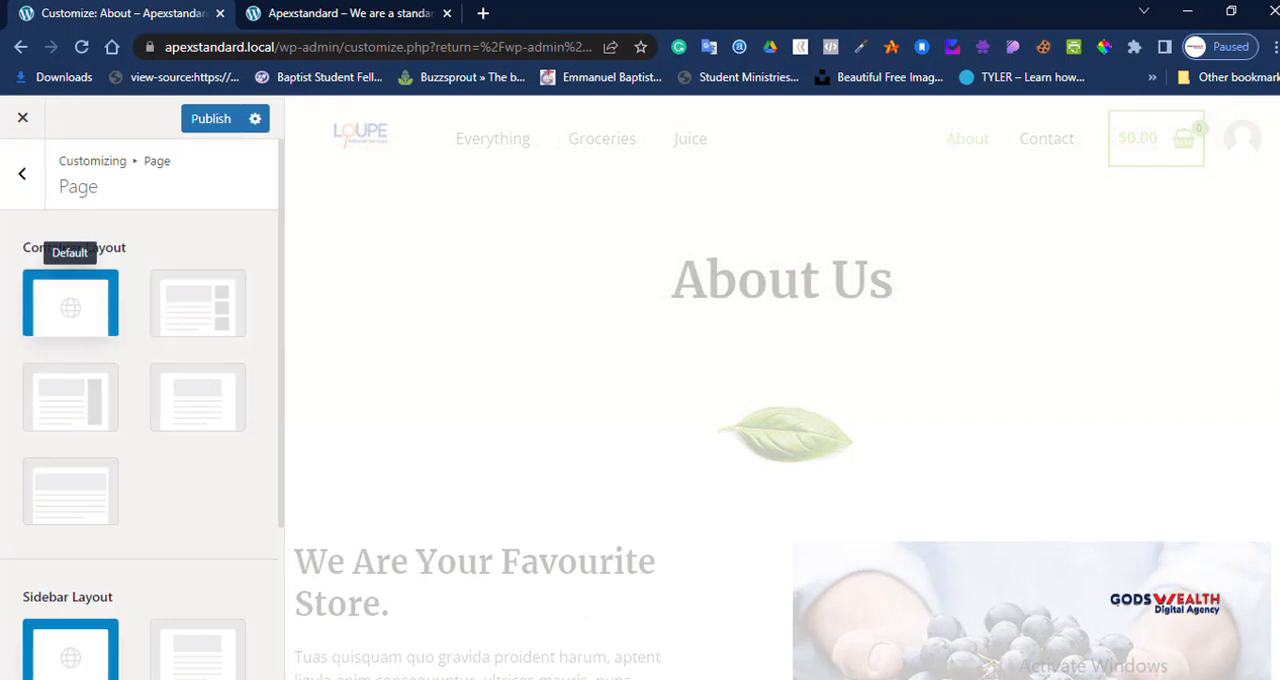
scroll(140, 400, "down", 2)
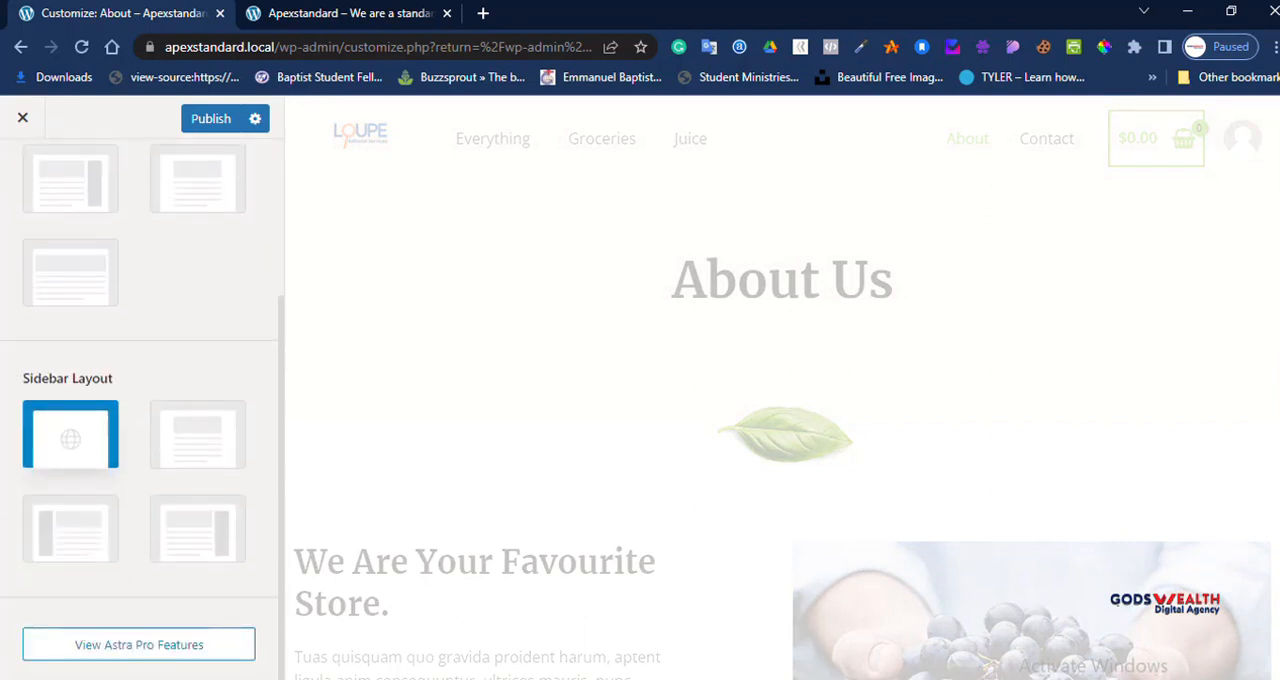
scroll(140, 400, "up", 2)
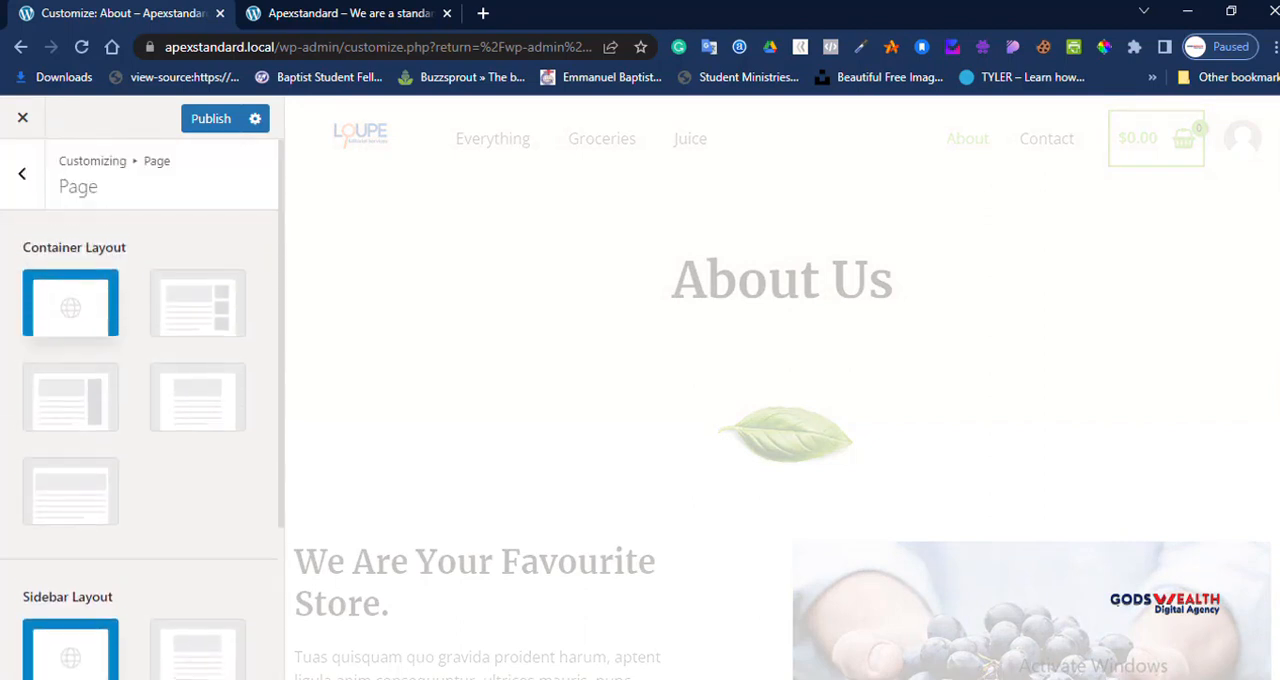
left_click(22, 174)
Step: Set the default sidebar layout to Right Sidebar and check the About page preview from header to footer
scroll(120, 370, "down", 1)
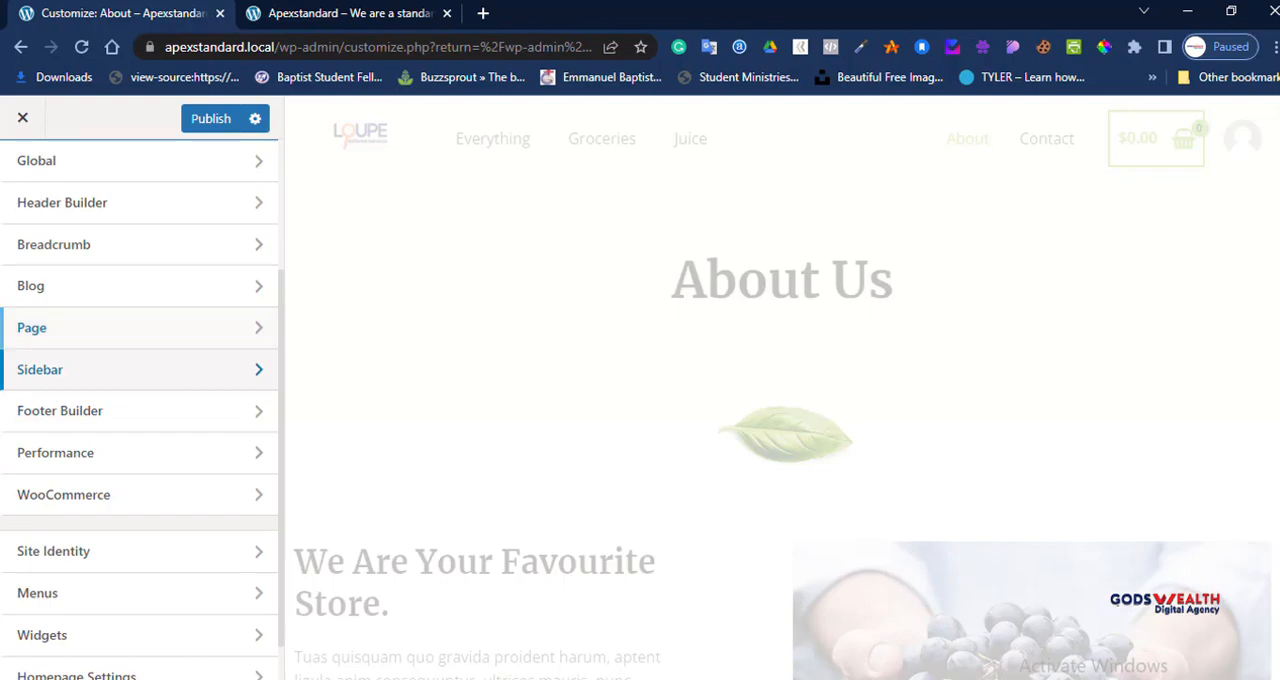
left_click(100, 369)
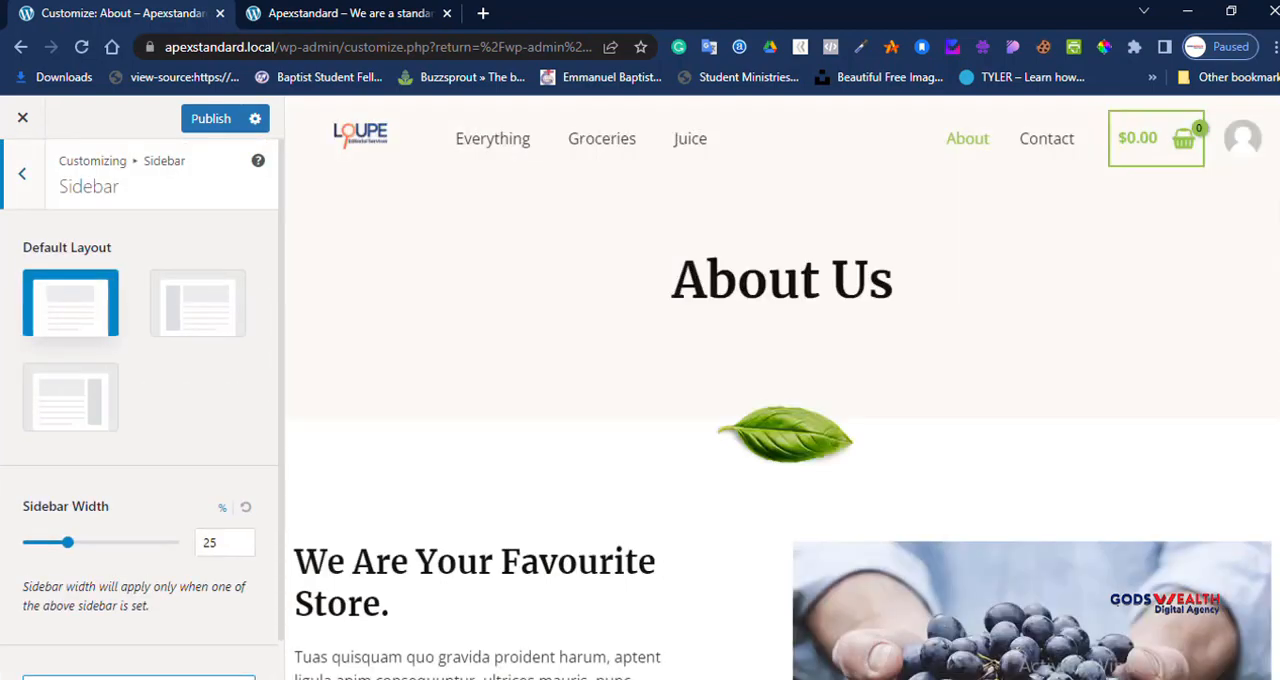
scroll(780, 390, "down", 20)
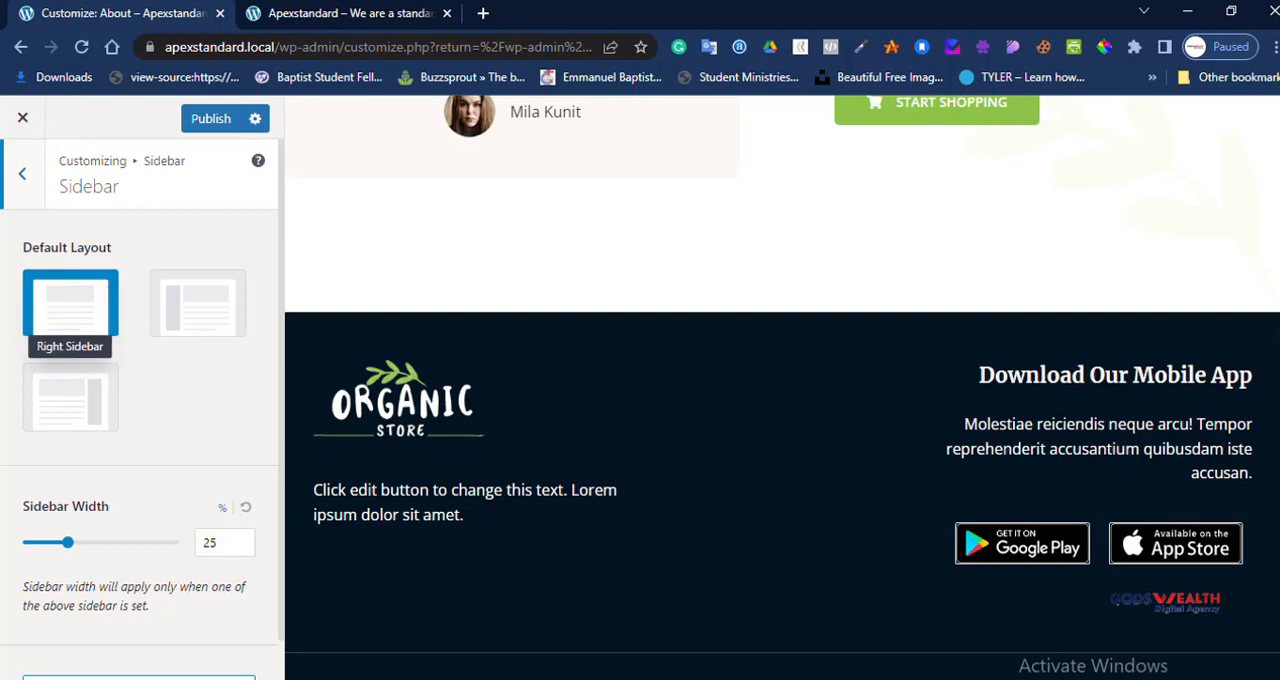
left_click(70, 398)
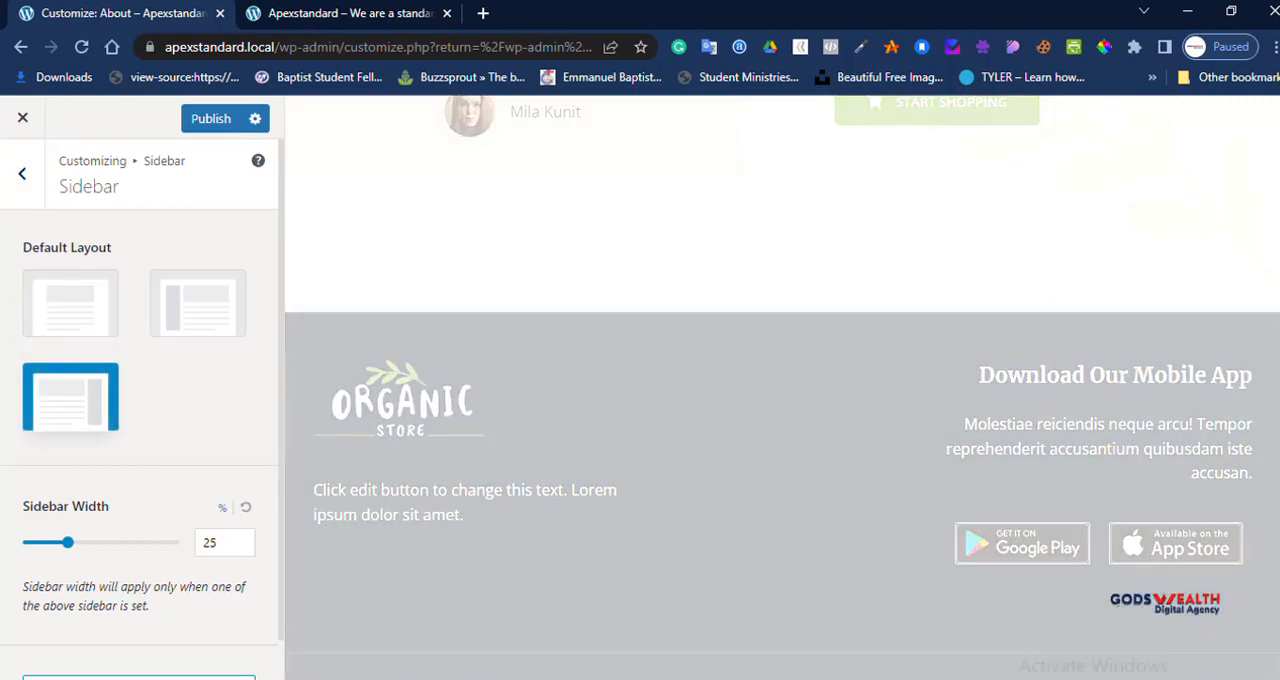
scroll(782, 388, "up", 15)
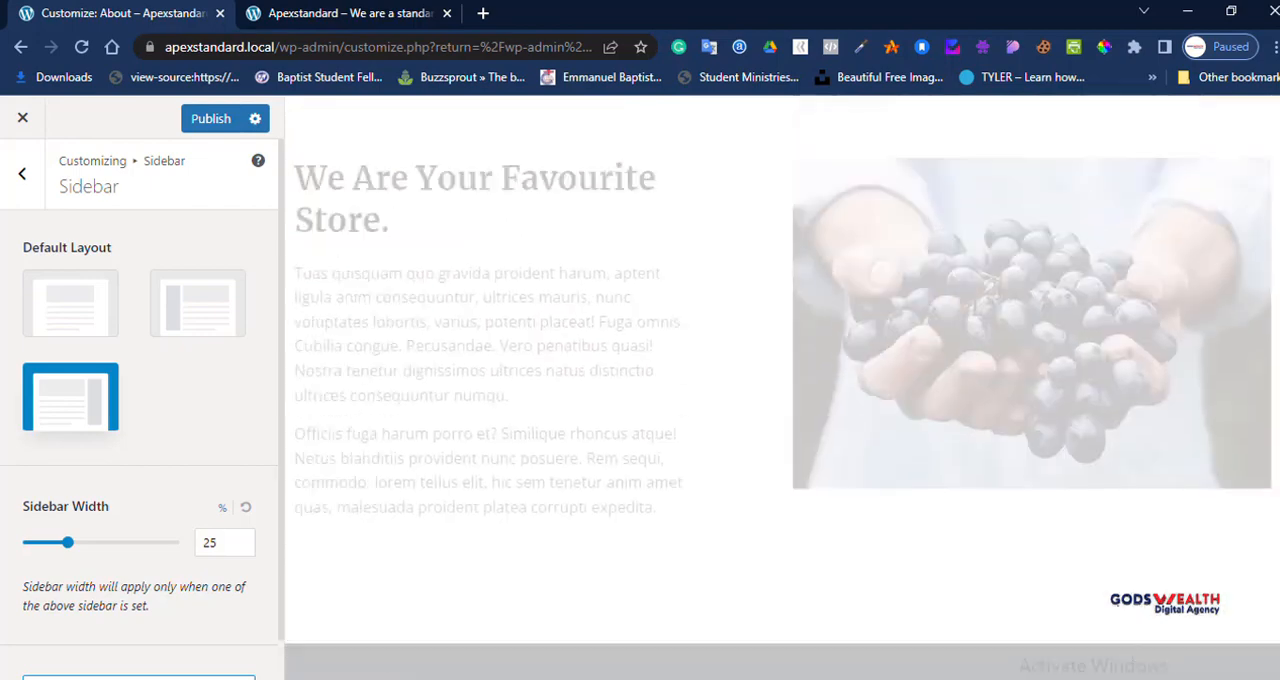
scroll(782, 388, "up", 3)
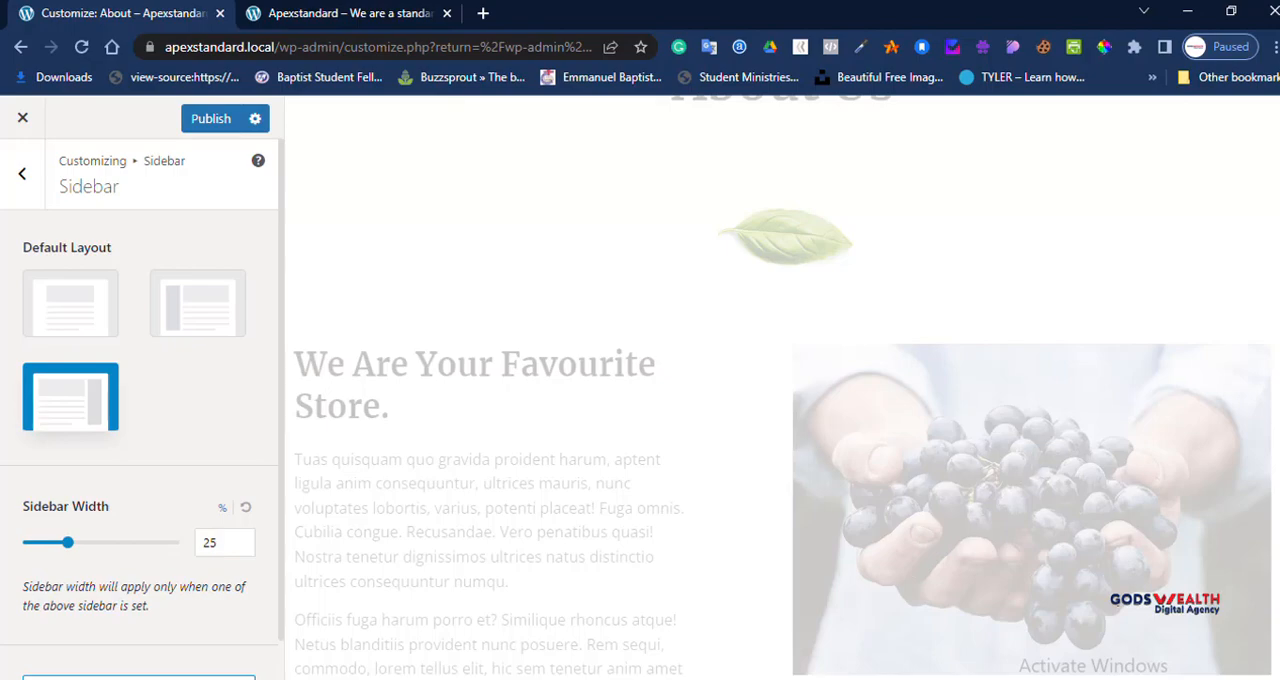
scroll(782, 388, "up", 3)
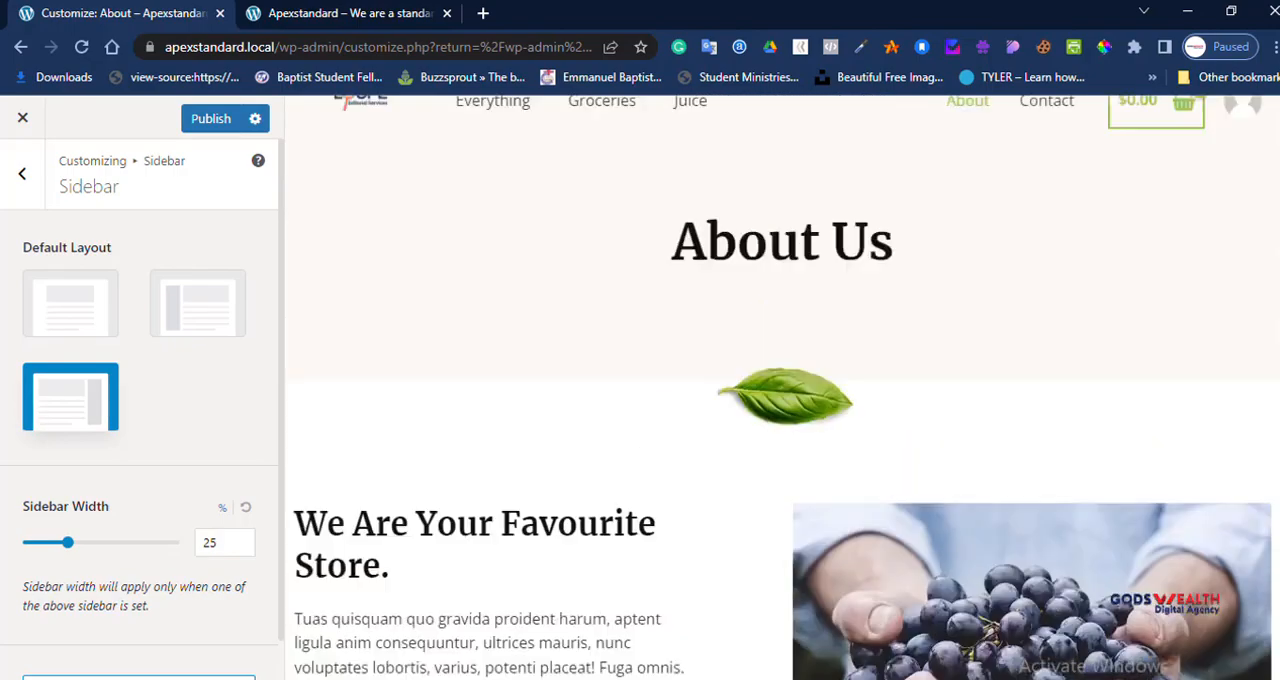
scroll(782, 388, "down", 20)
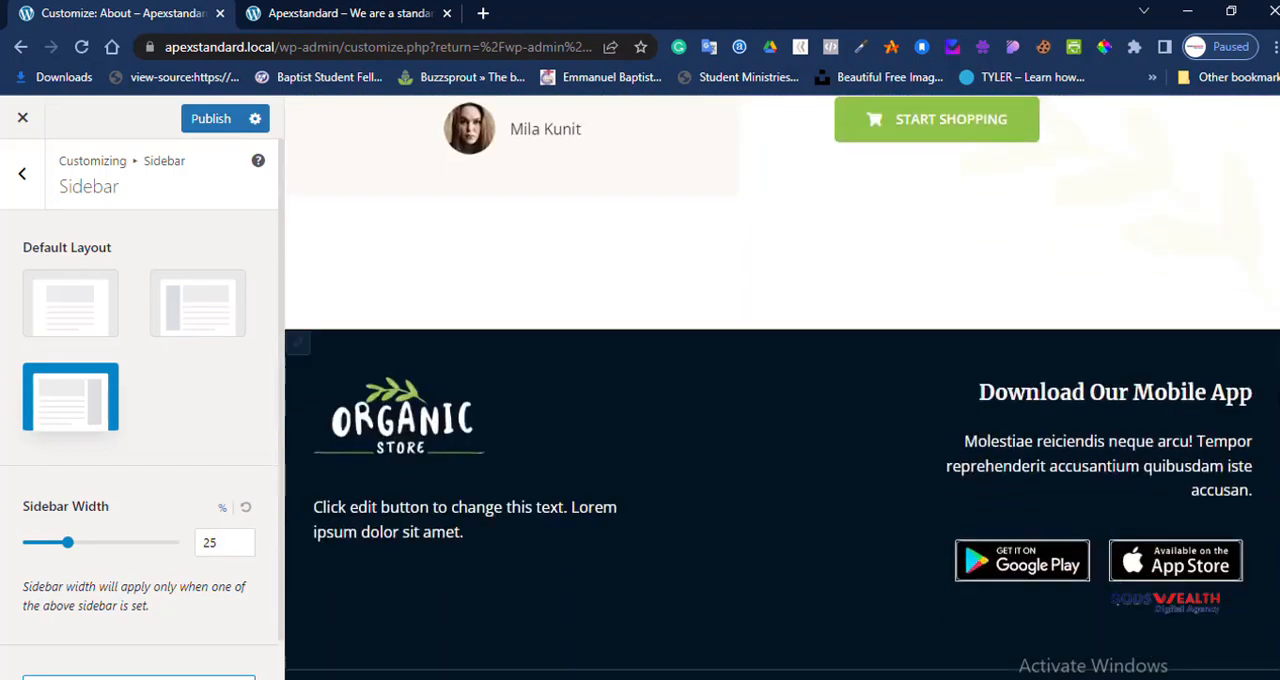
scroll(640, 400, "up", 1)
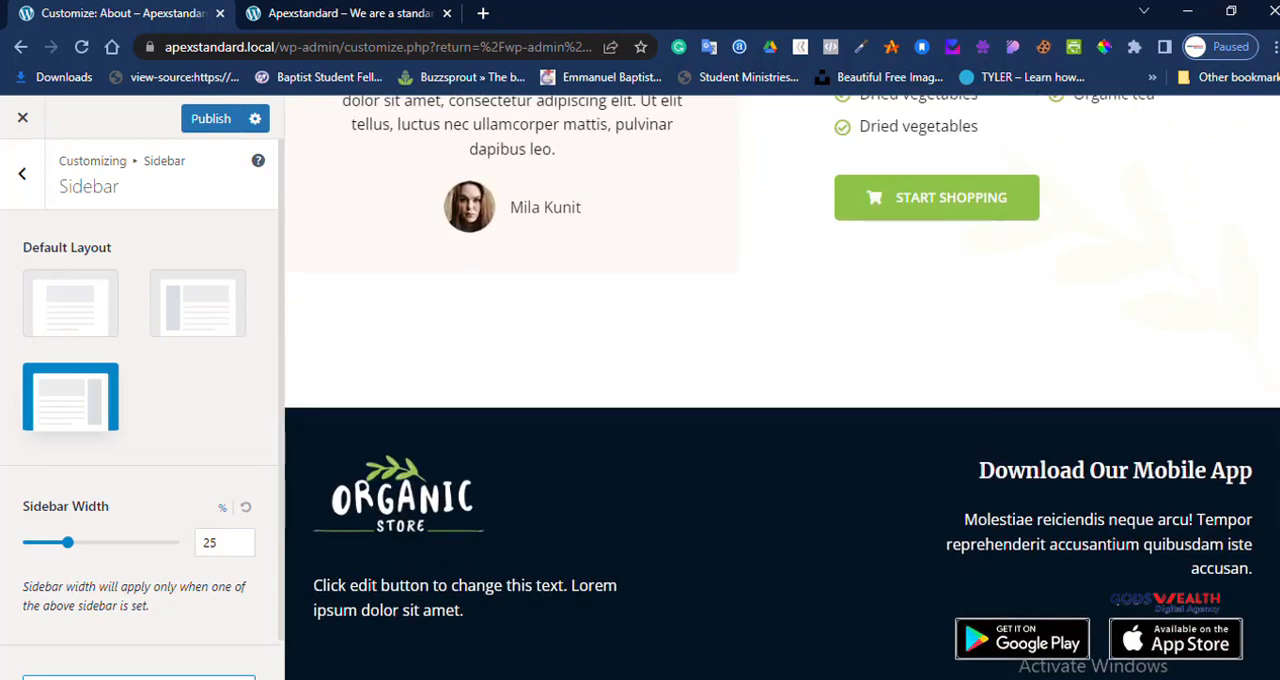
Step: Set the default sidebar layout back to the one without a sidebar and open the Footer Builder
left_click(70, 295)
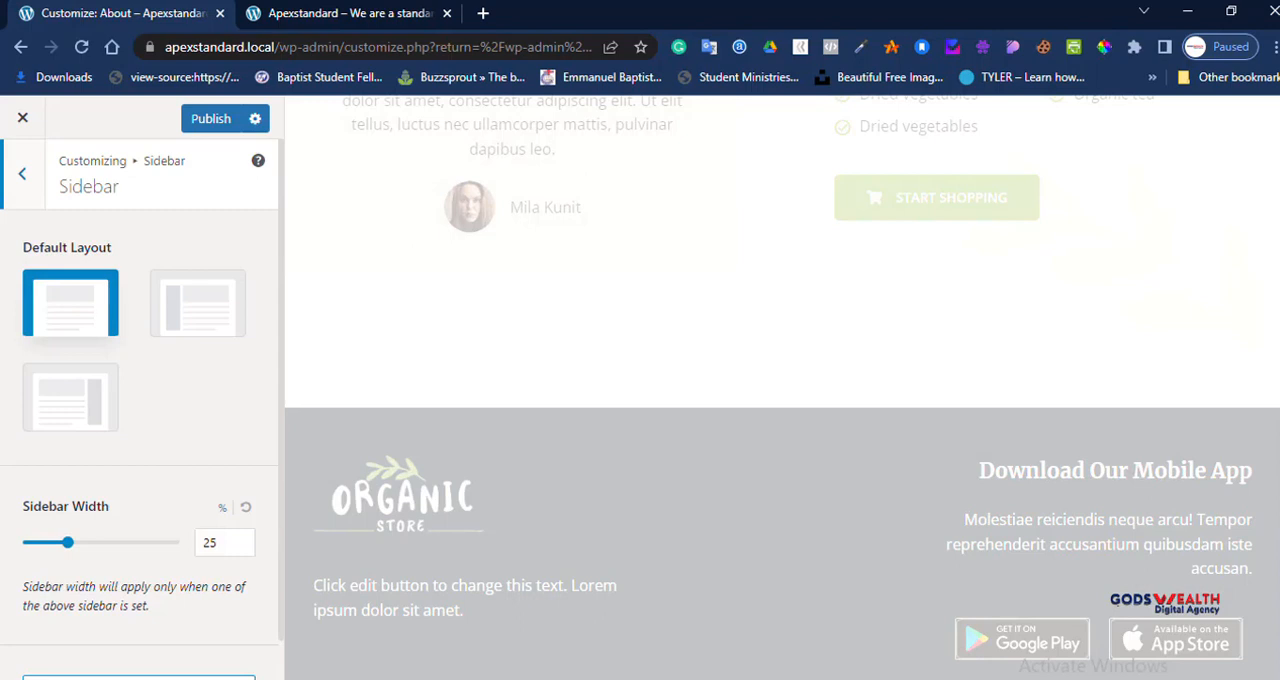
left_click(22, 174)
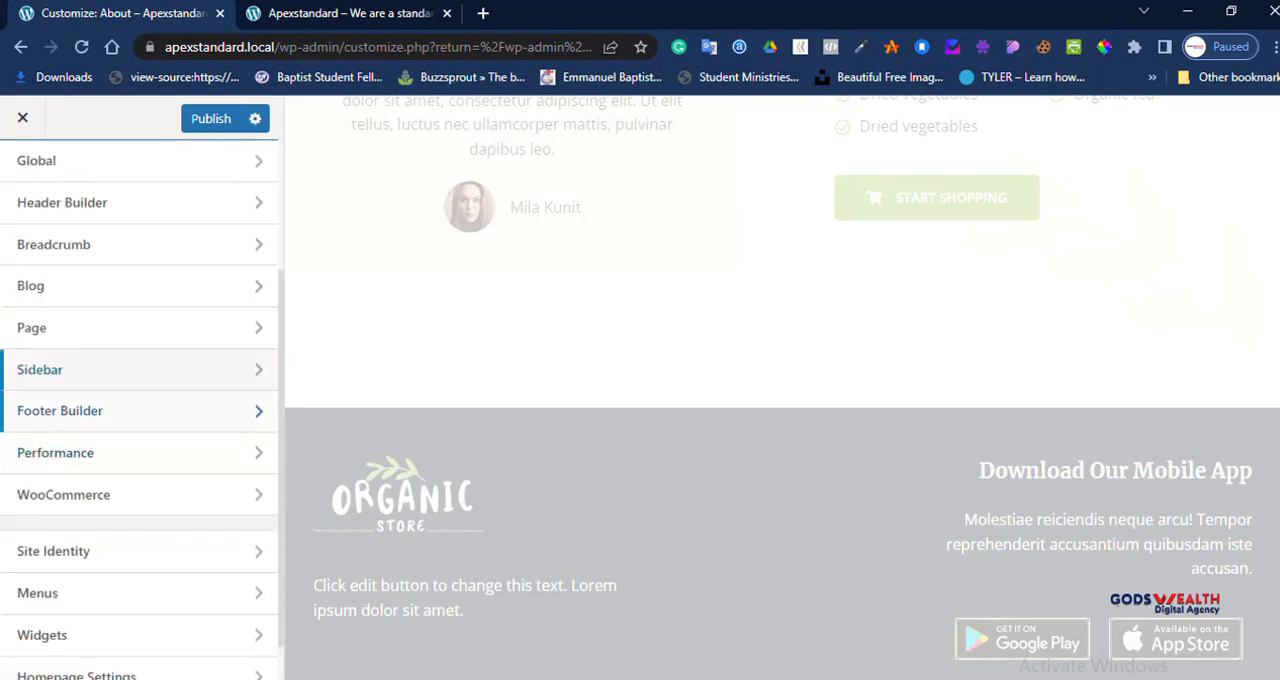
left_click(60, 410)
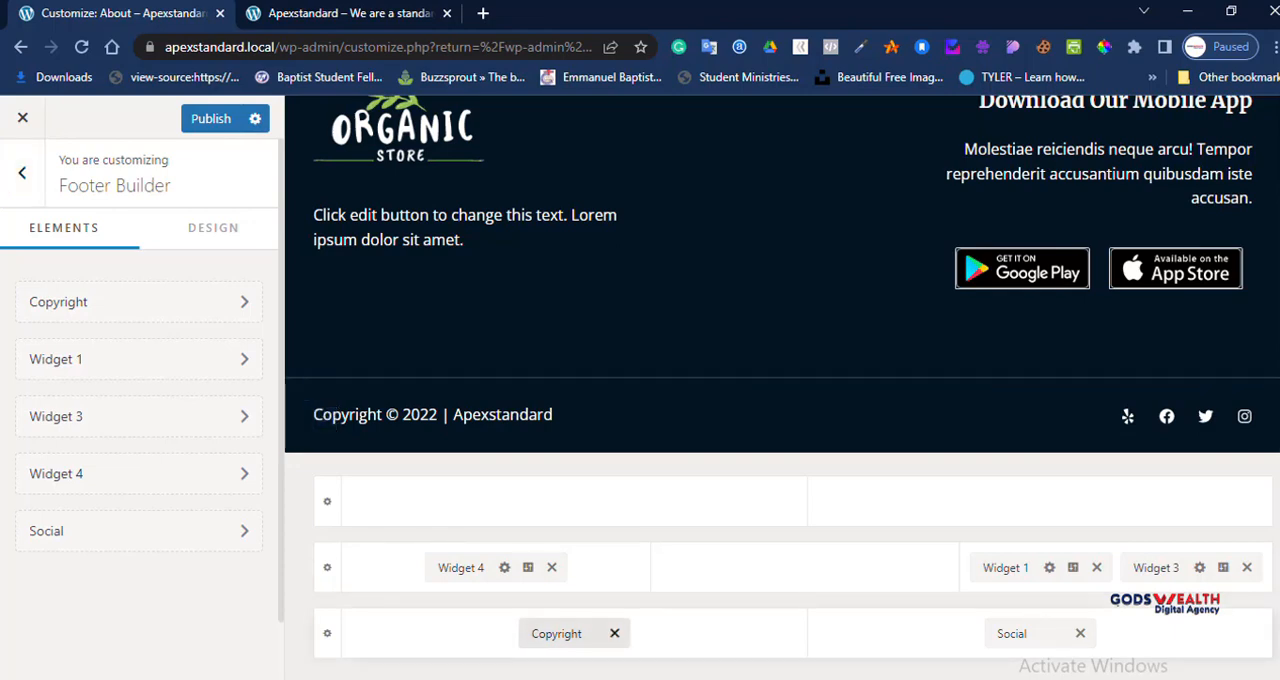
Step: Examine the text and formatting options of the footer's Copyright element and return to the Footer Builder elements
left_click(557, 634)
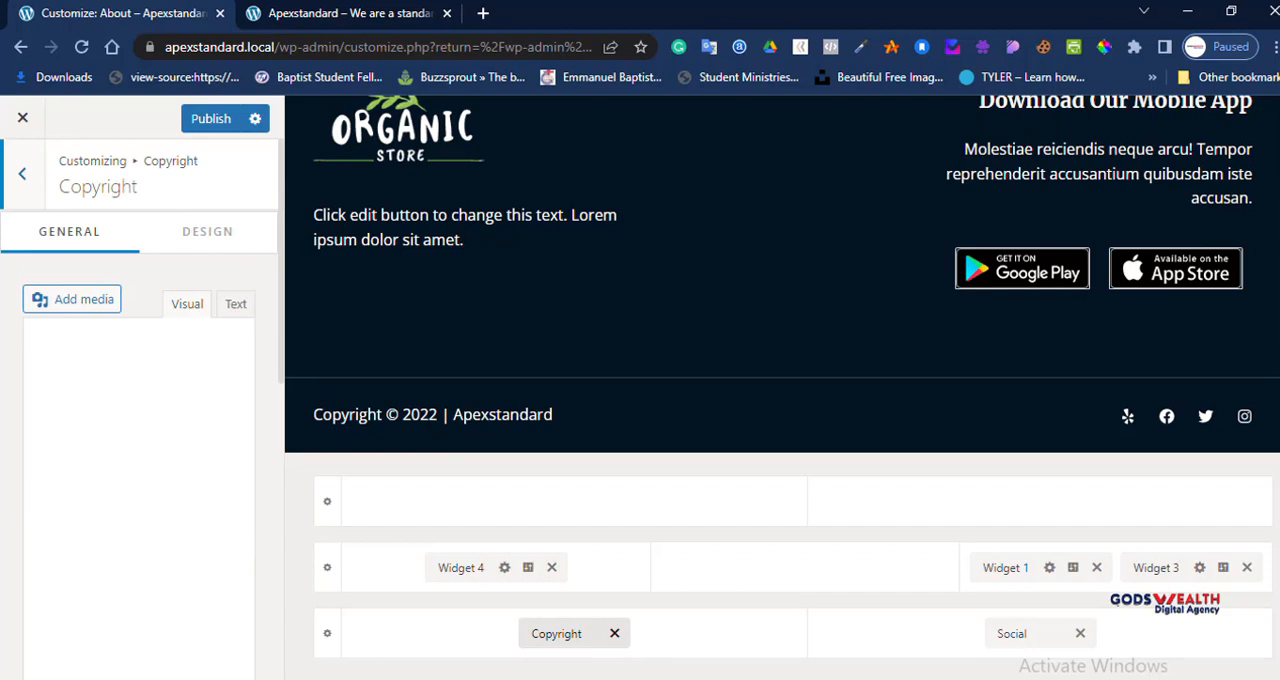
scroll(140, 450, "down", 7)
scroll(140, 450, "up", 7)
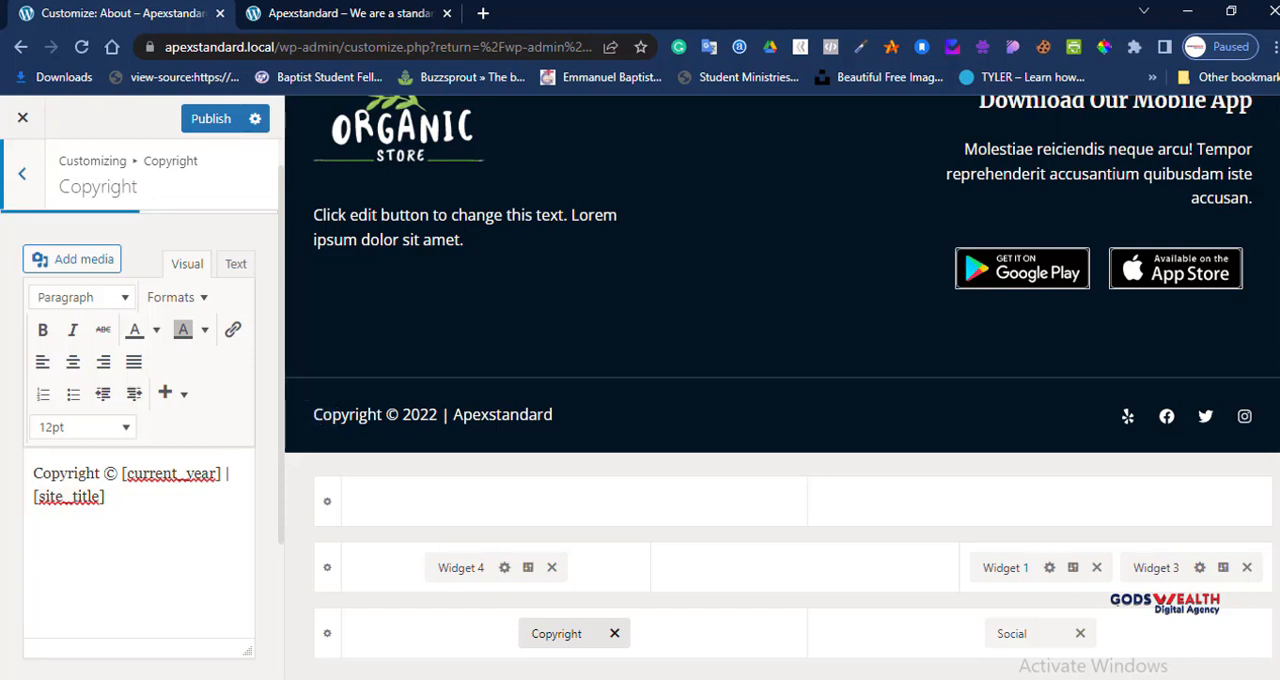
left_click(22, 174)
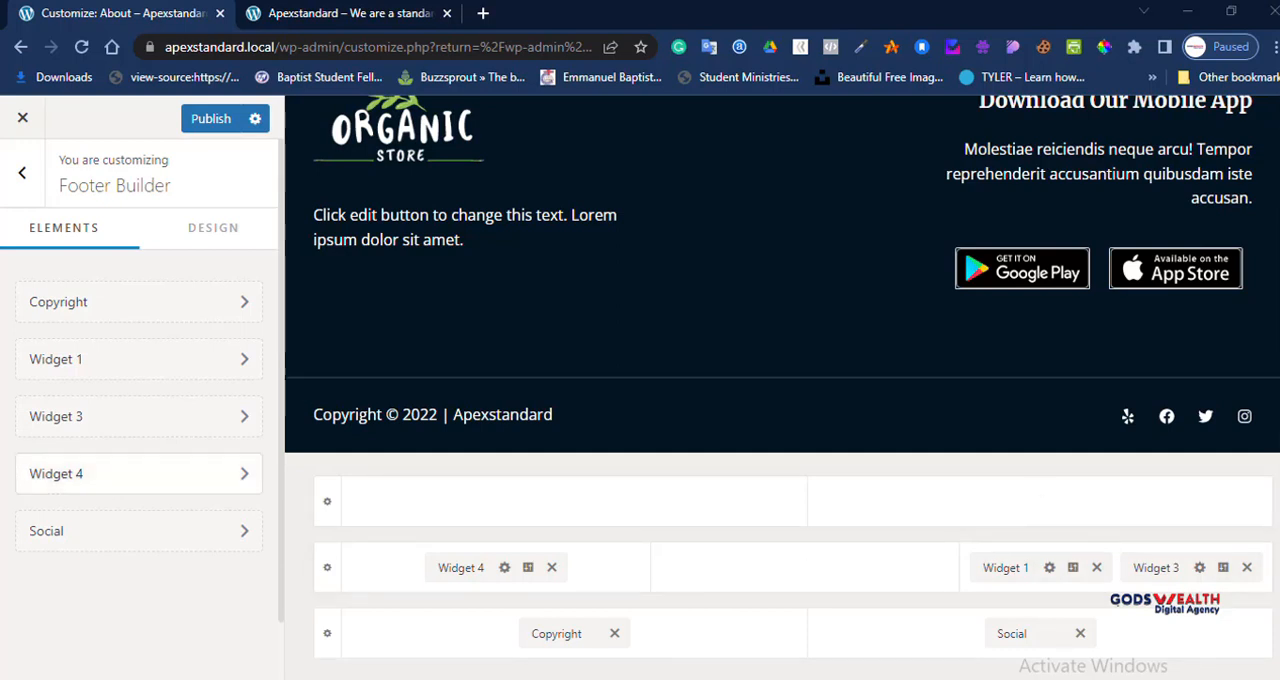
Step: In the footer's Social element, change the Yelp entry's label to "youtube"
left_click(30, 525)
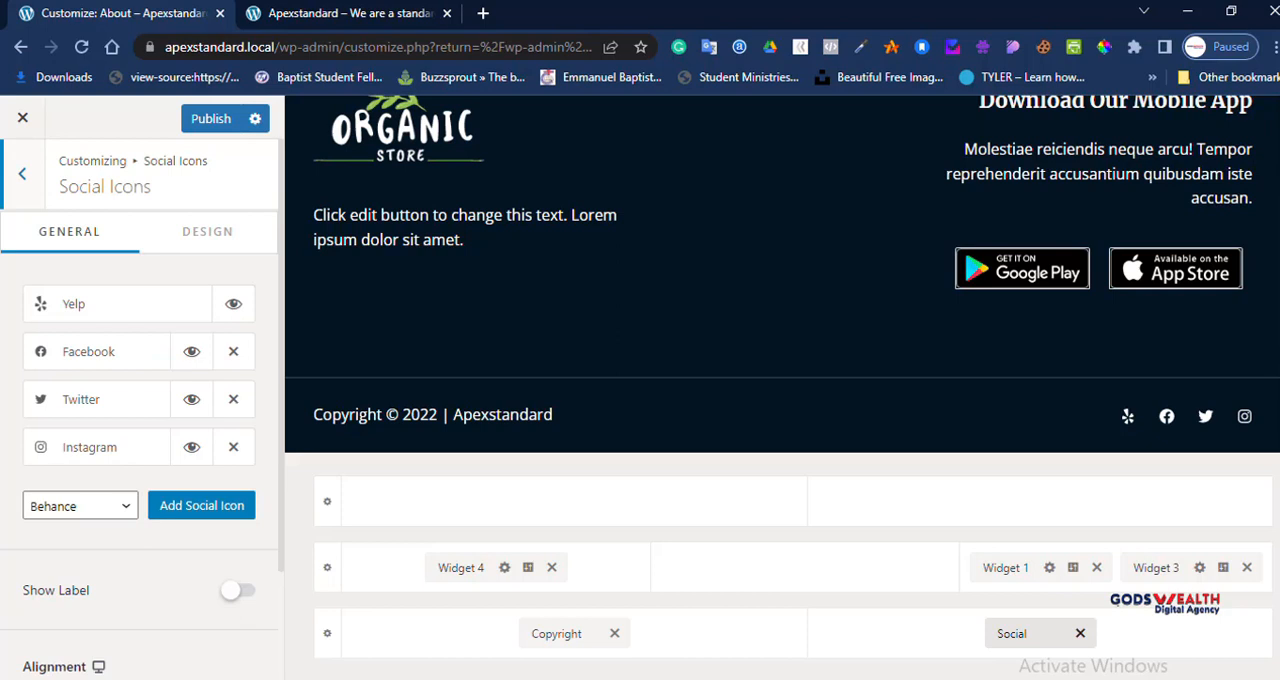
left_click(110, 304)
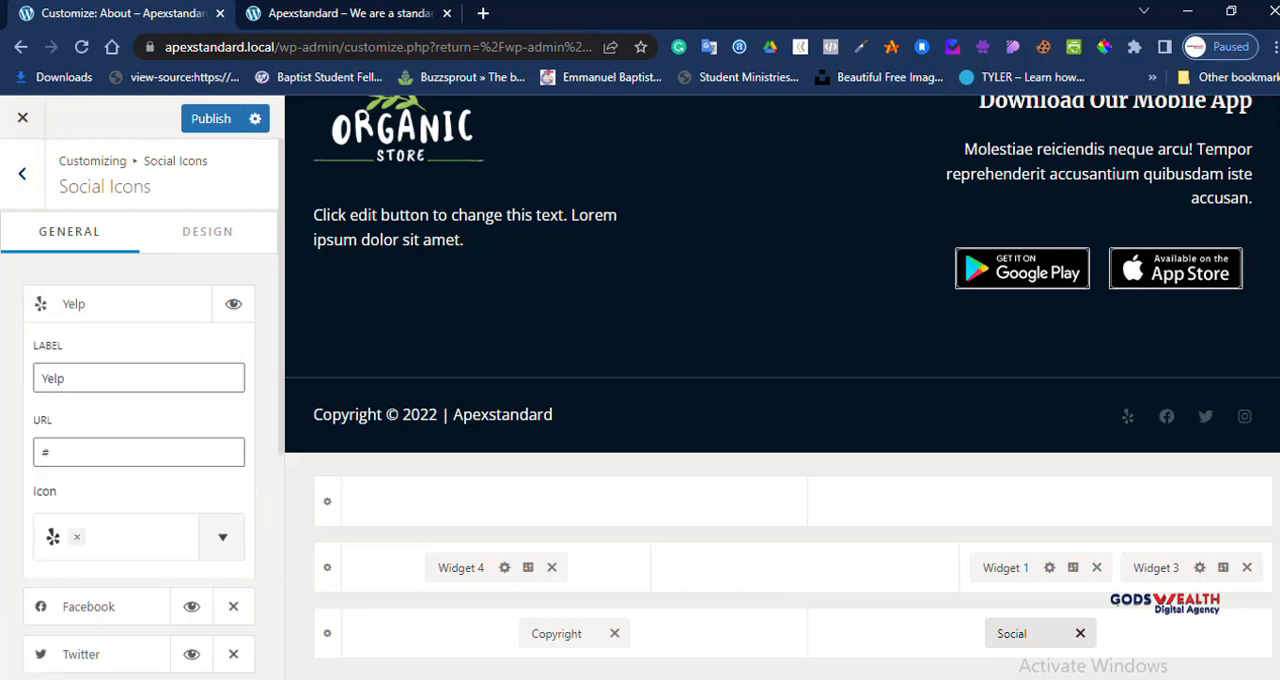
left_click(222, 537)
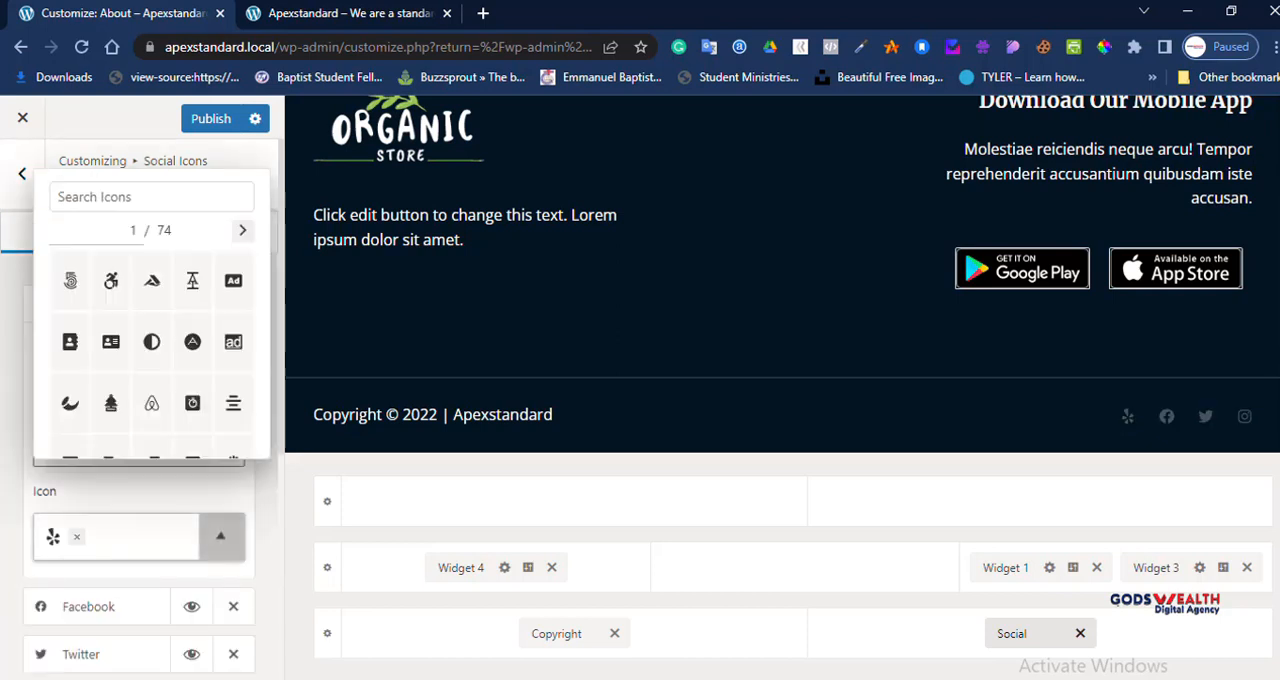
left_click(222, 537)
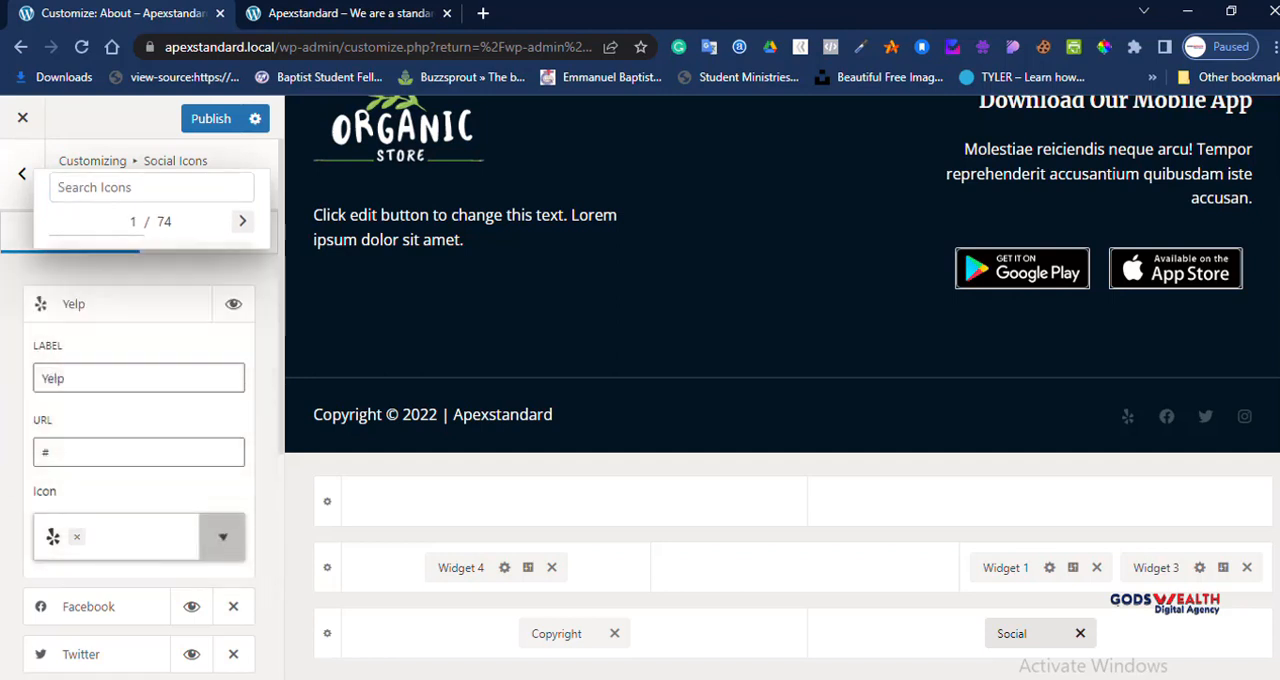
left_click(138, 378)
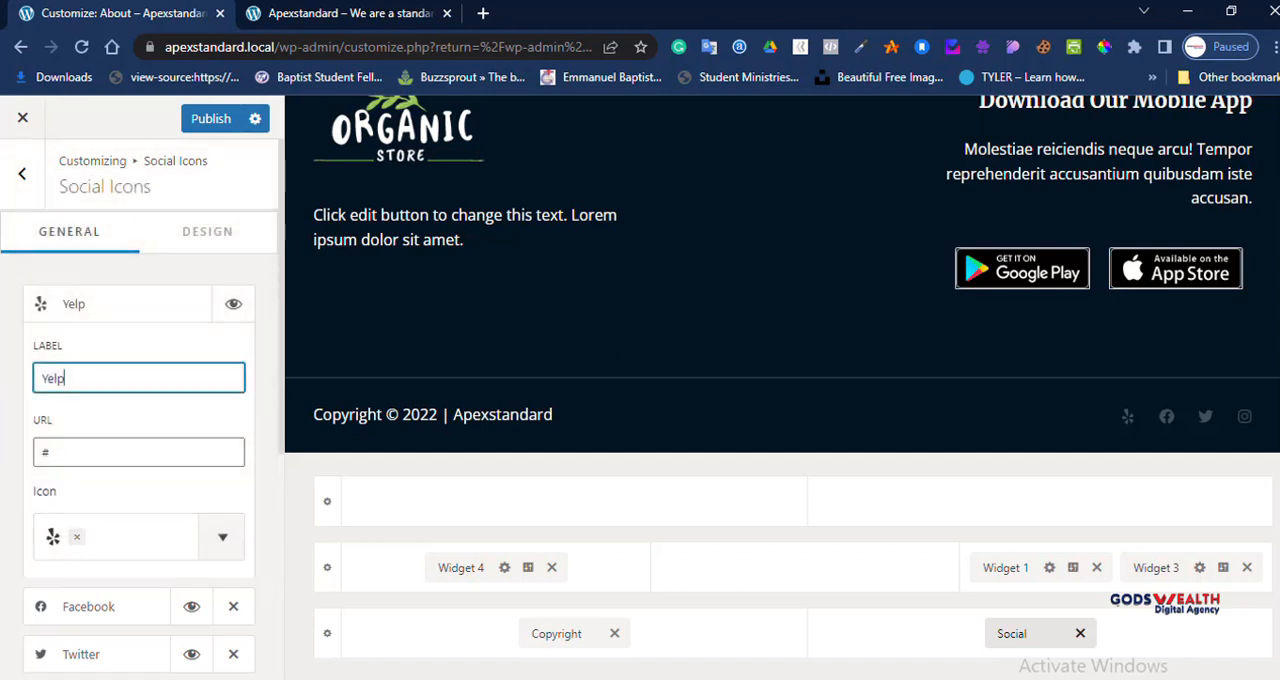
key("ctrl+a")
type("youtube")
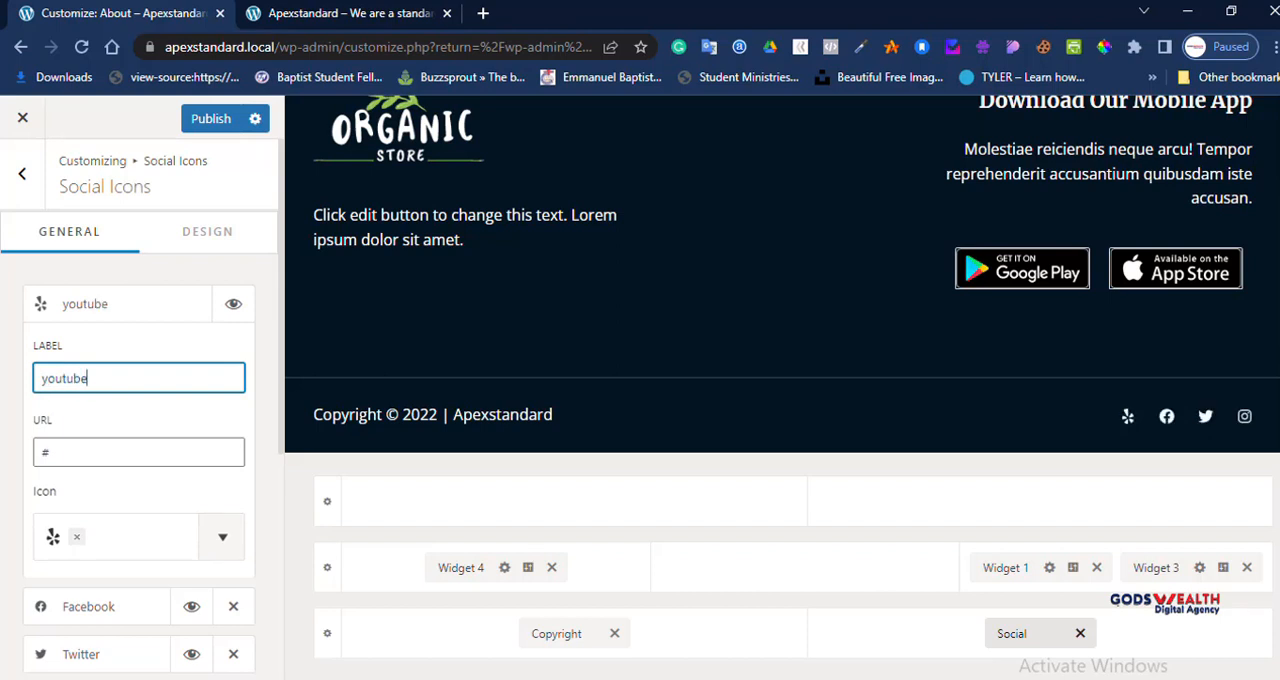
Step: Search the icons for "yout", assign the YouTube icon to the youtube entry, and collapse its settings
scroll(138, 400, "down", 2)
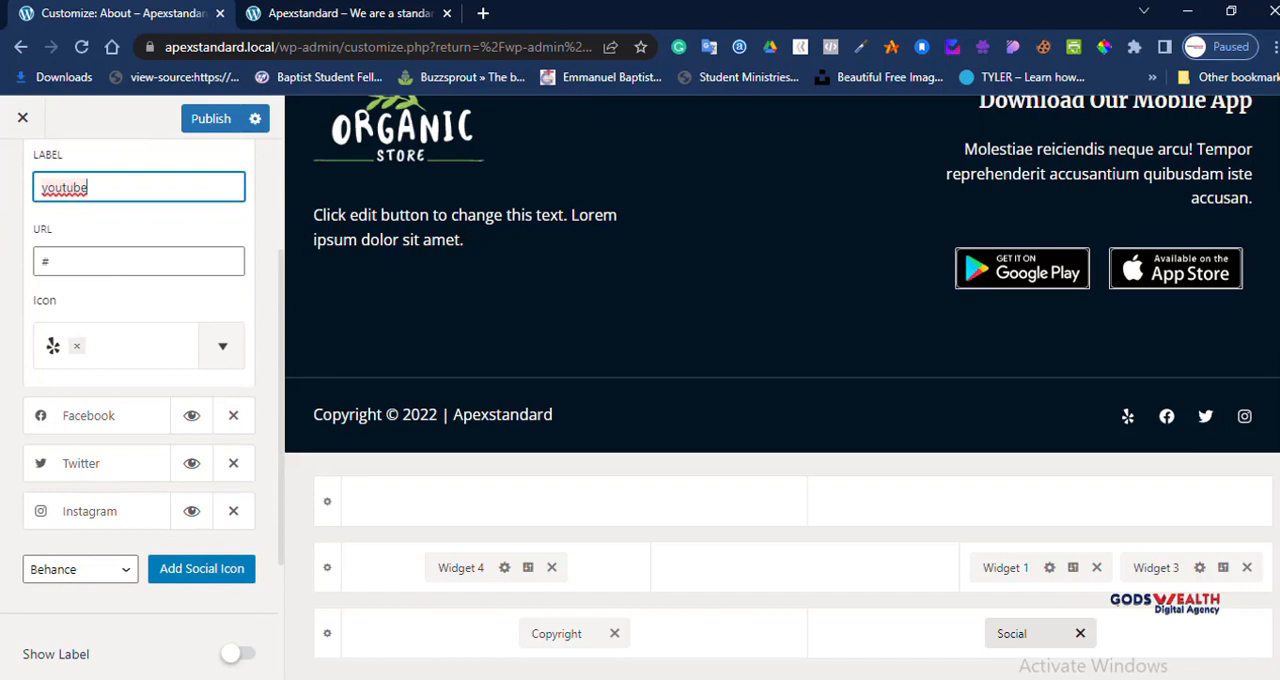
left_click(222, 345)
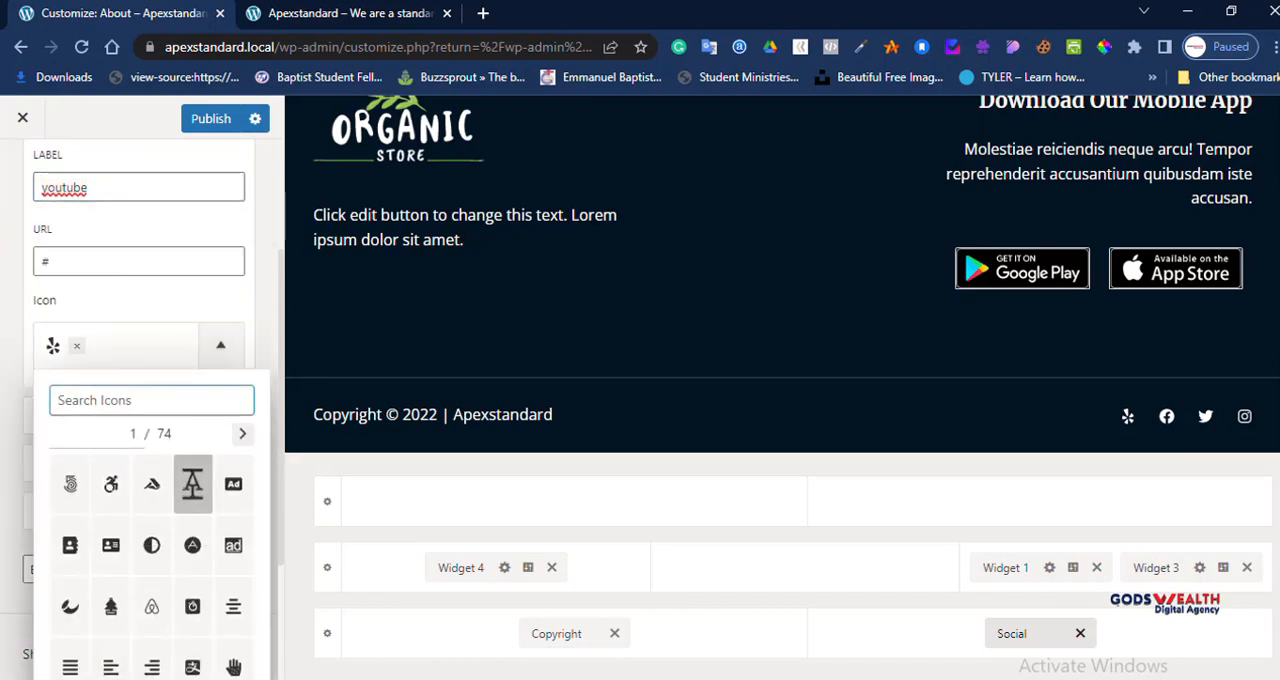
type("yo")
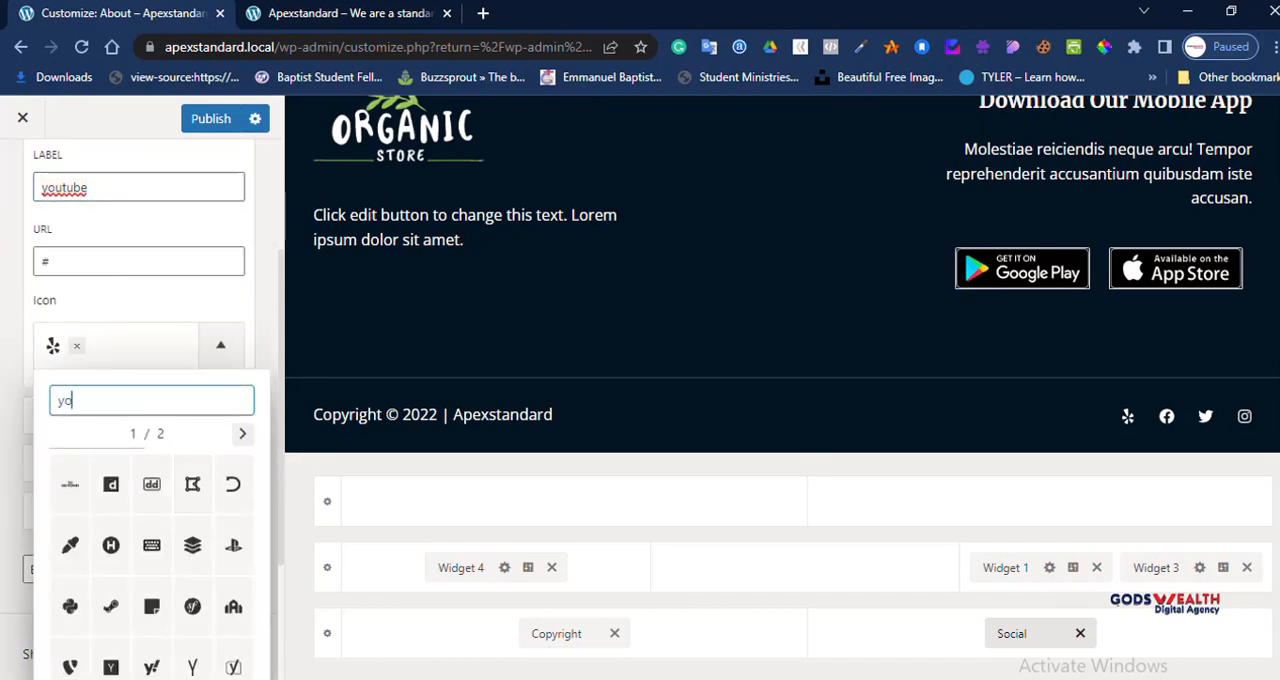
type("ut")
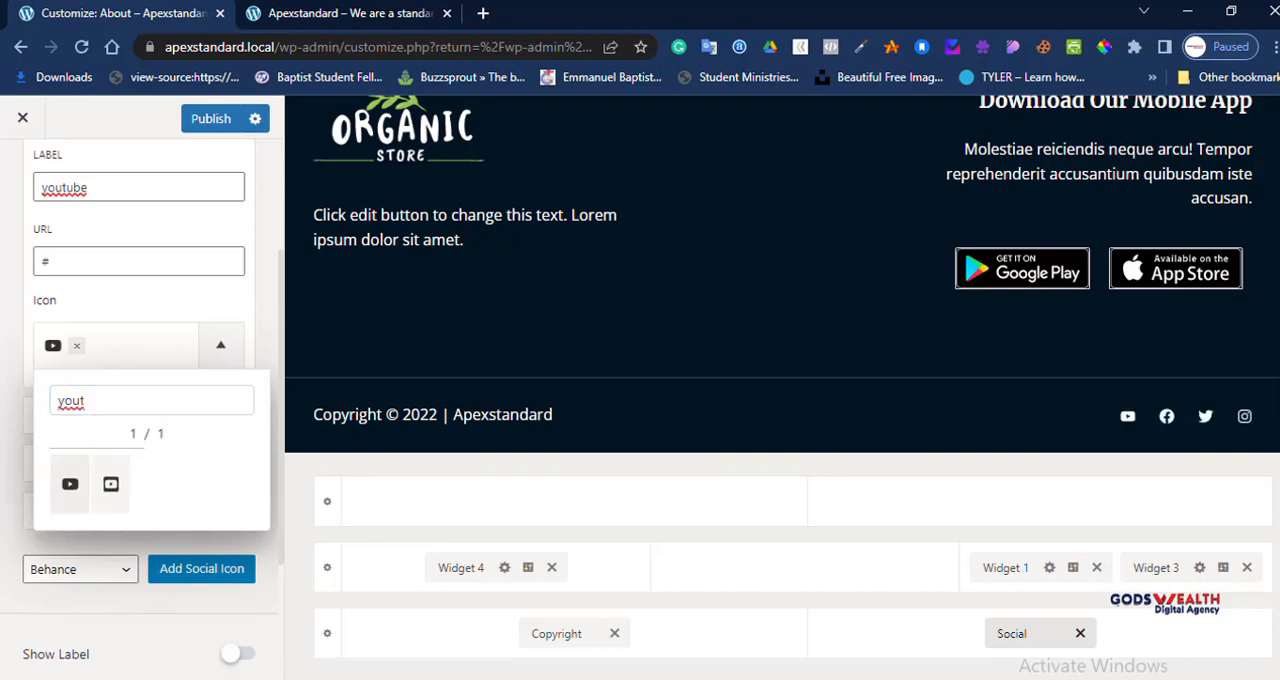
left_click(221, 345)
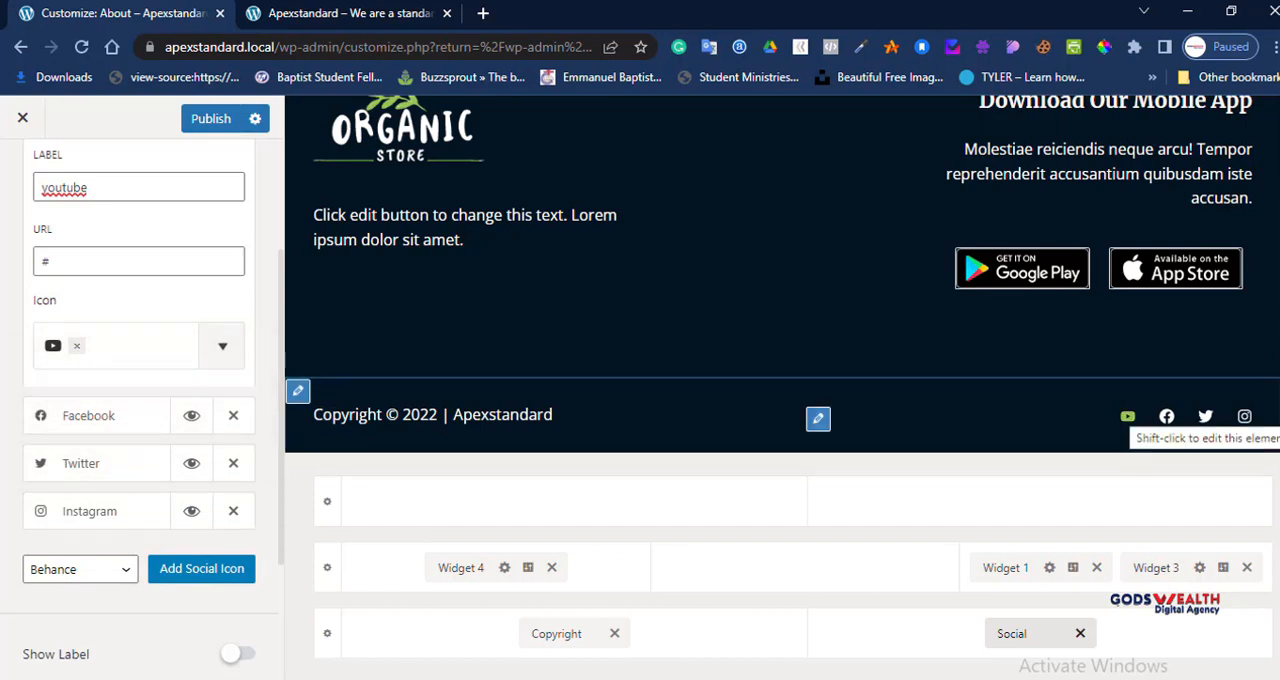
scroll(140, 400, "up", 2)
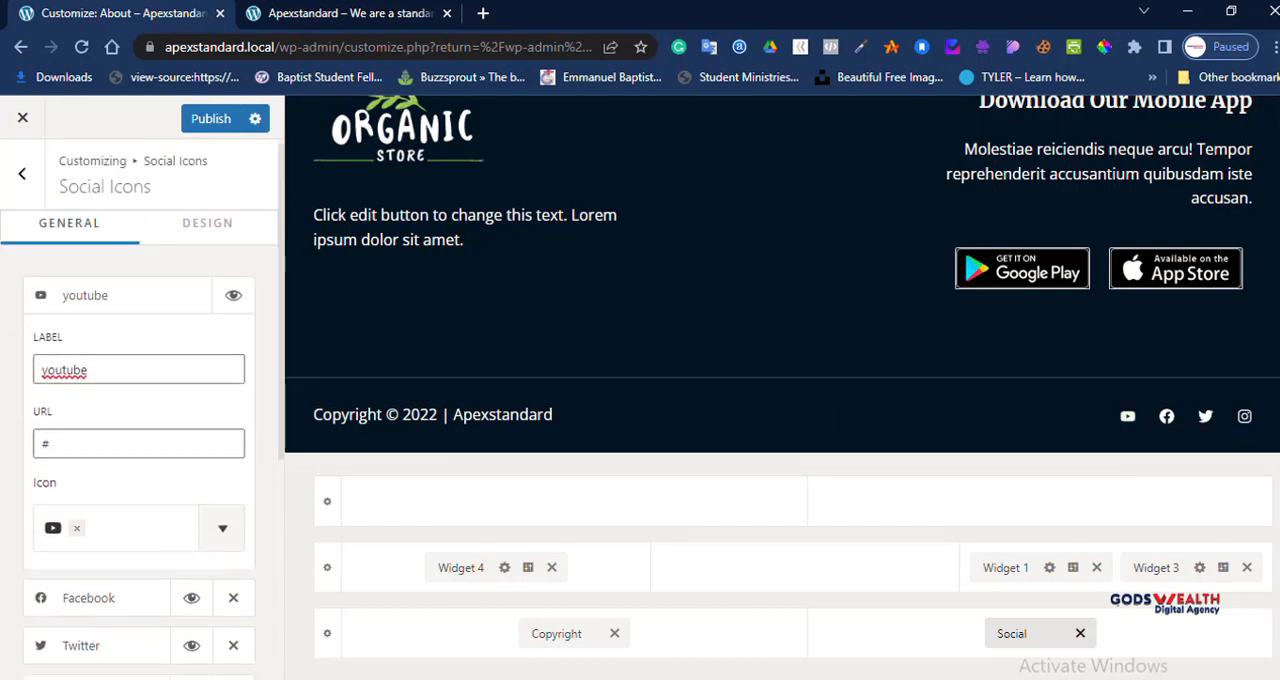
left_click(117, 304)
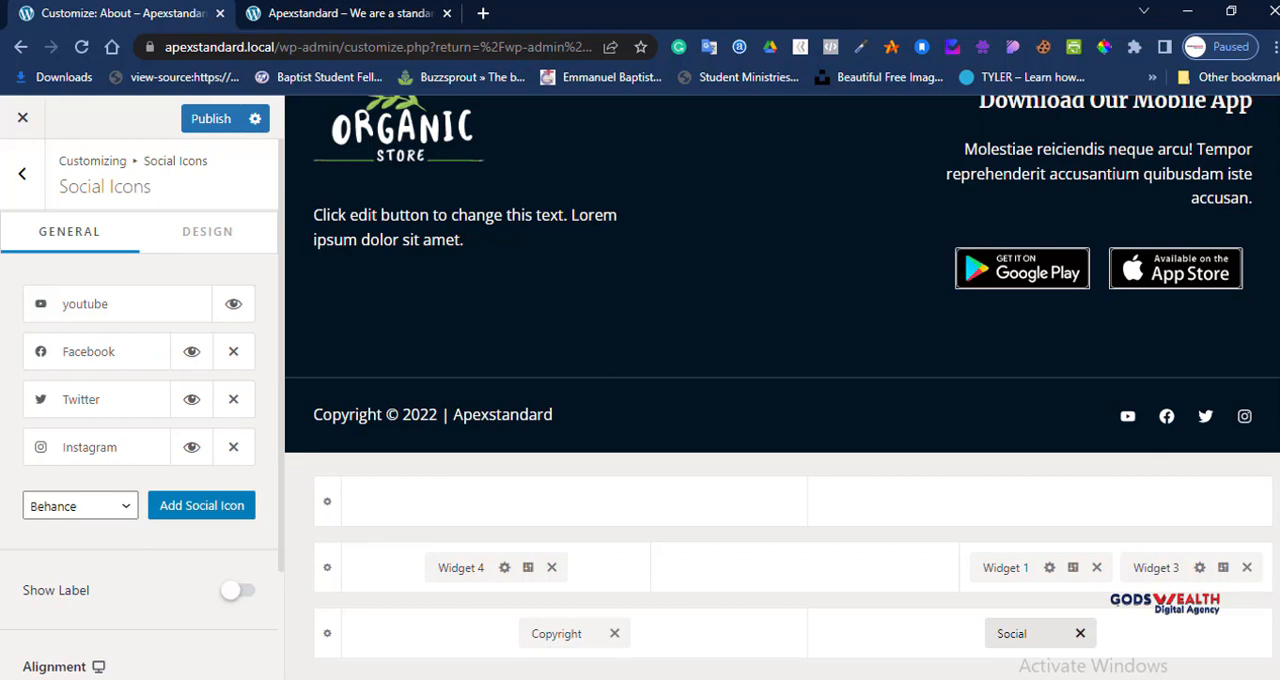
Step: Add a Behance social icon to the footer and change its label to "Pinterest"
left_click(201, 505)
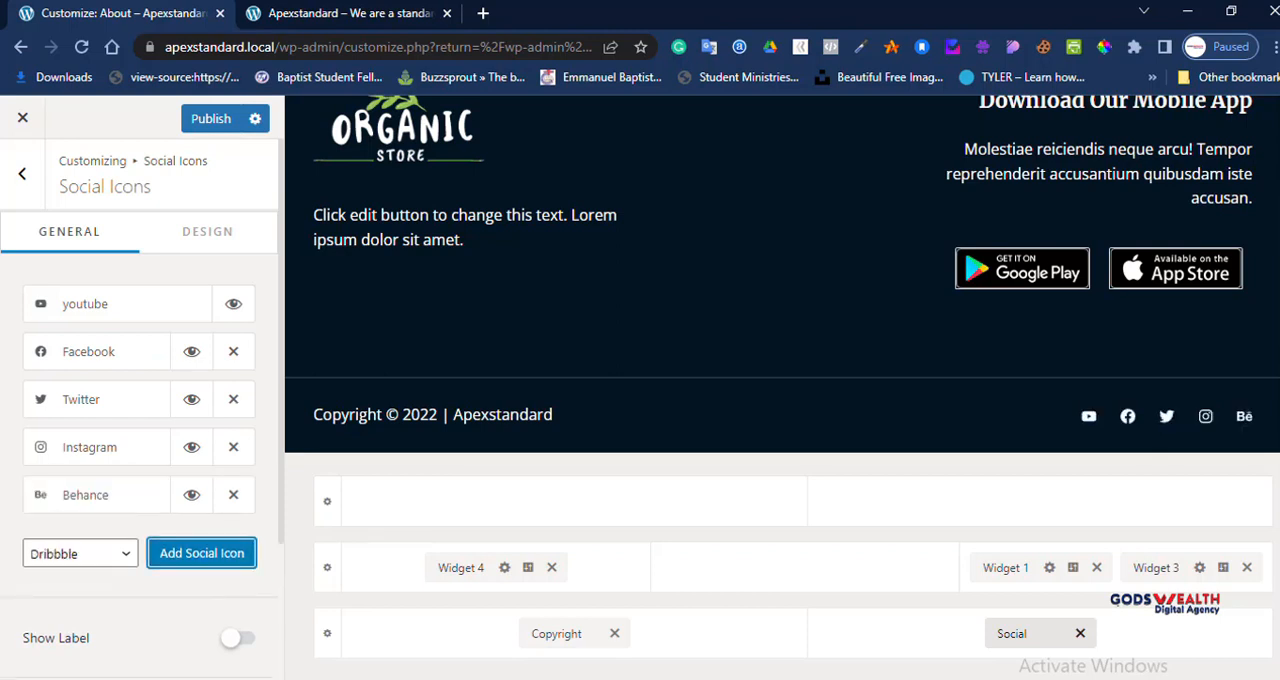
left_click(96, 495)
left_click(120, 569)
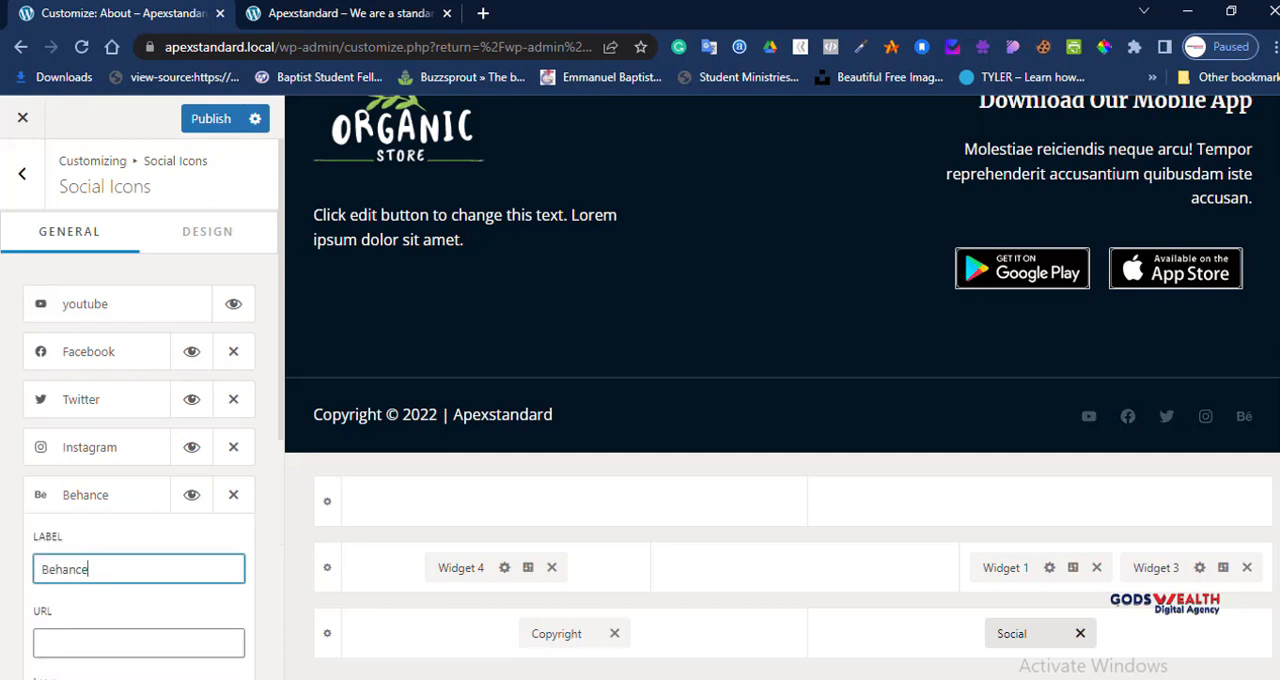
key("ctrl+a")
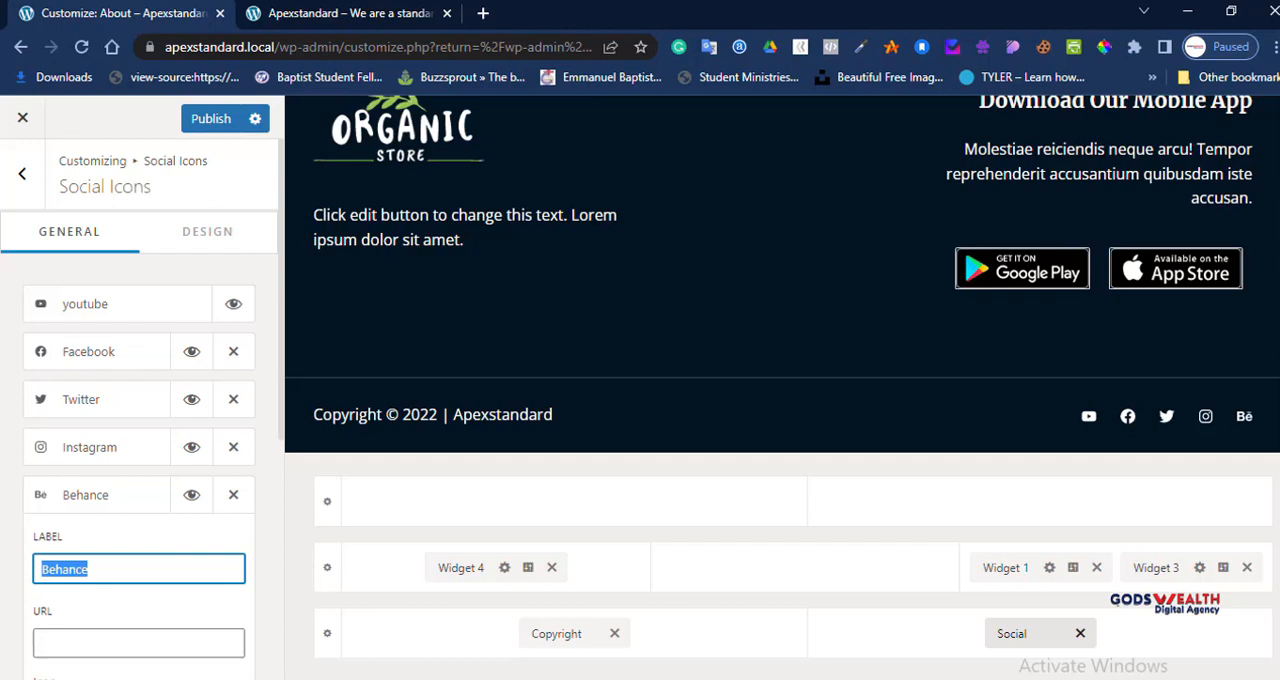
type("Pin")
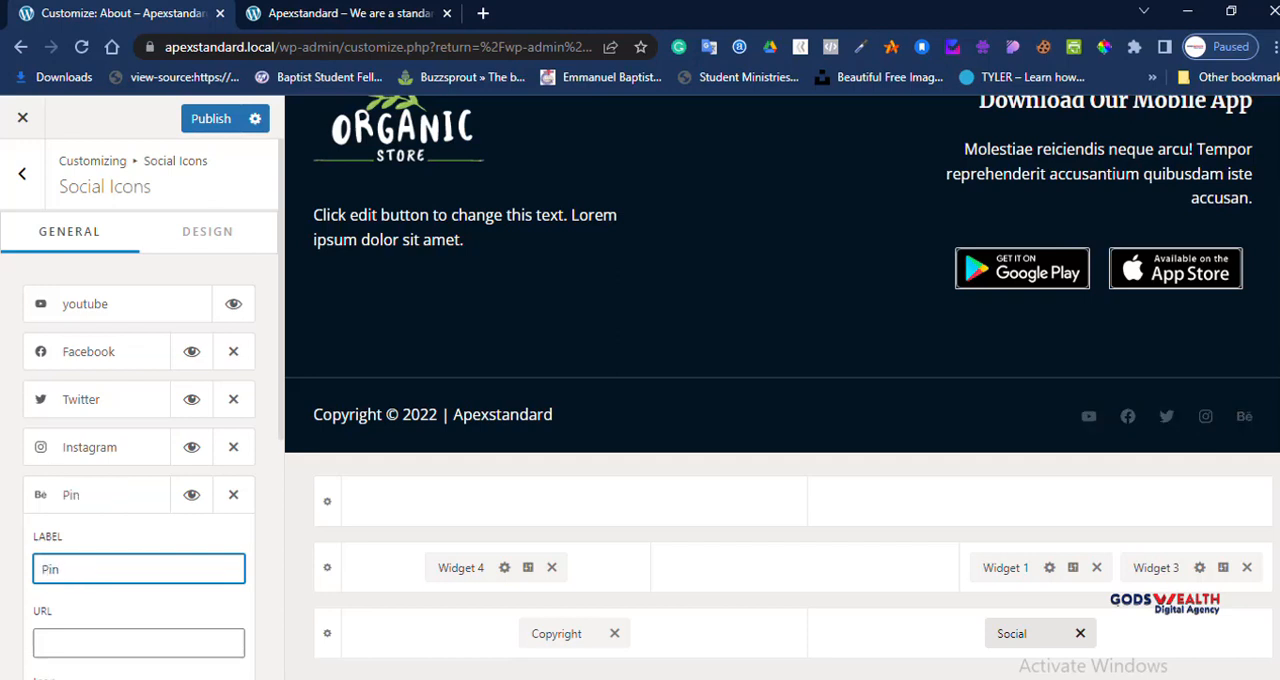
type("terest")
Step: Search the icons for "pint" and assign the circular Pinterest logo to the Pinterest entry
scroll(140, 400, "down", 3)
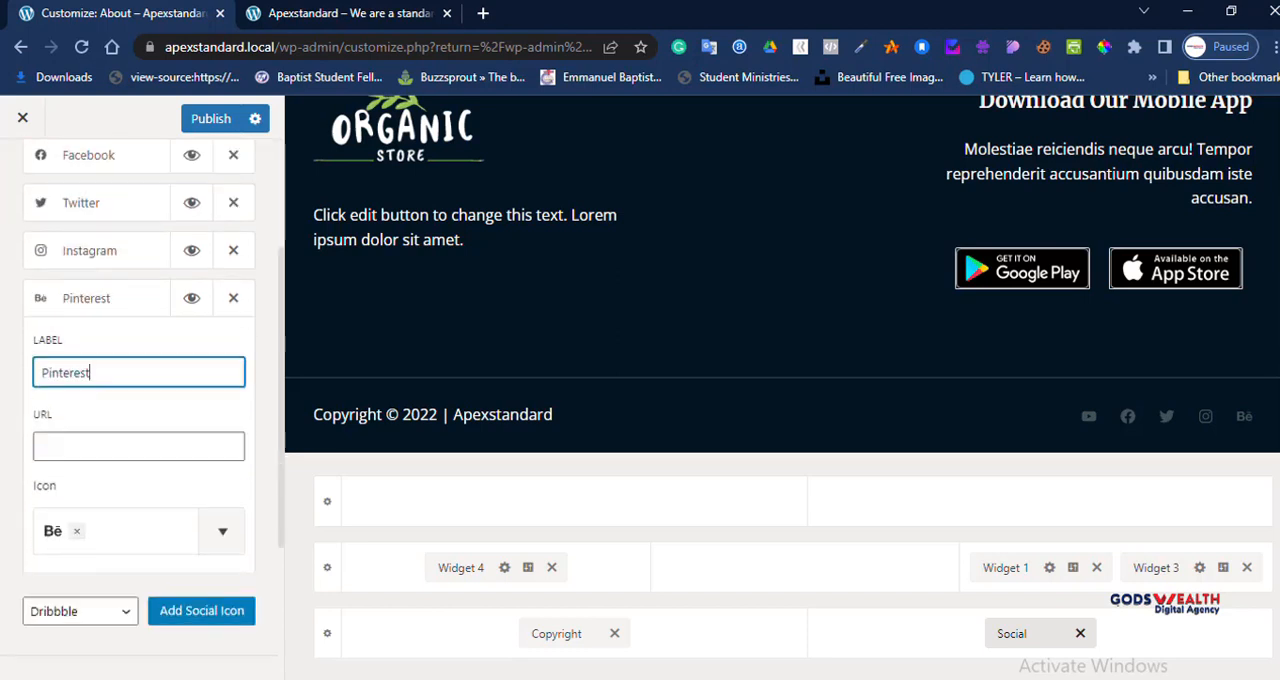
left_click(222, 441)
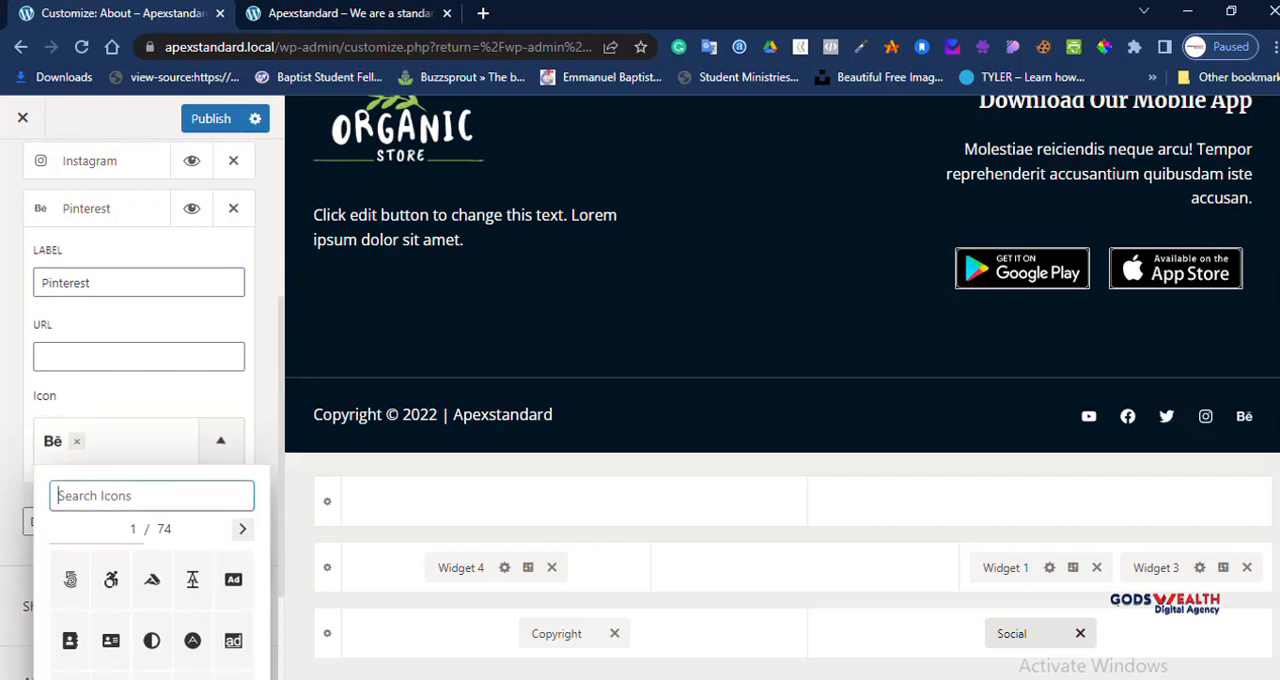
type("pint")
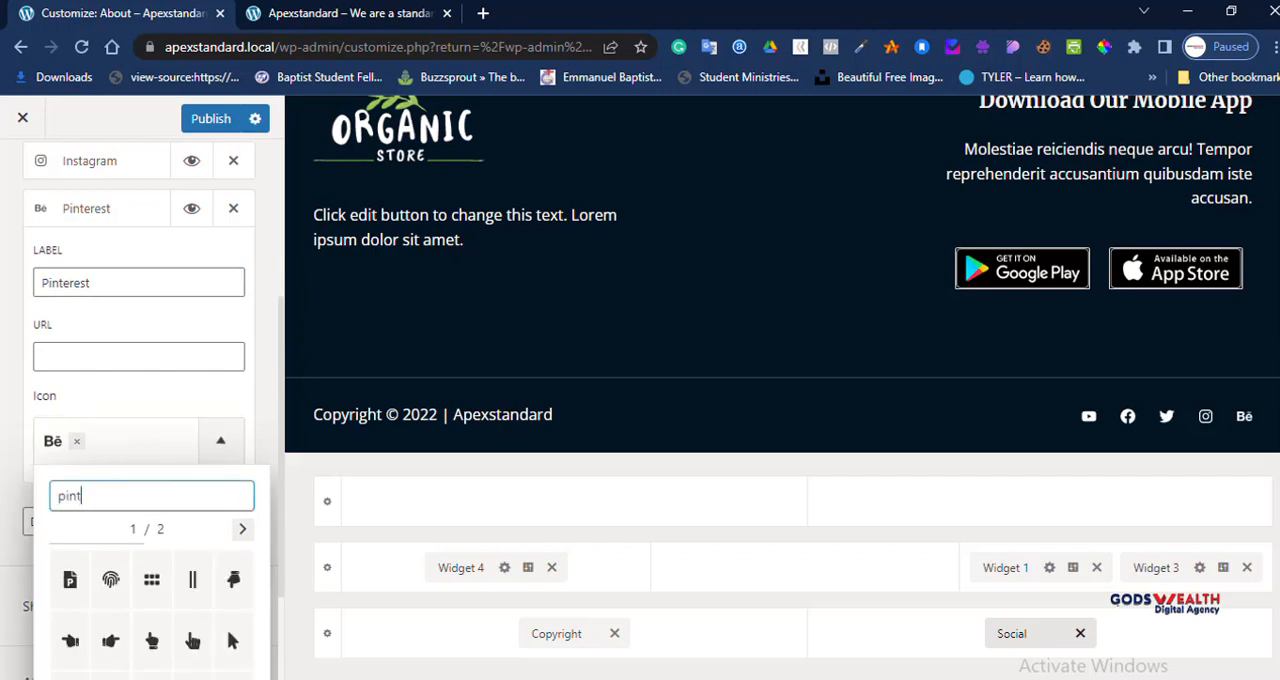
scroll(150, 545, "down", 2)
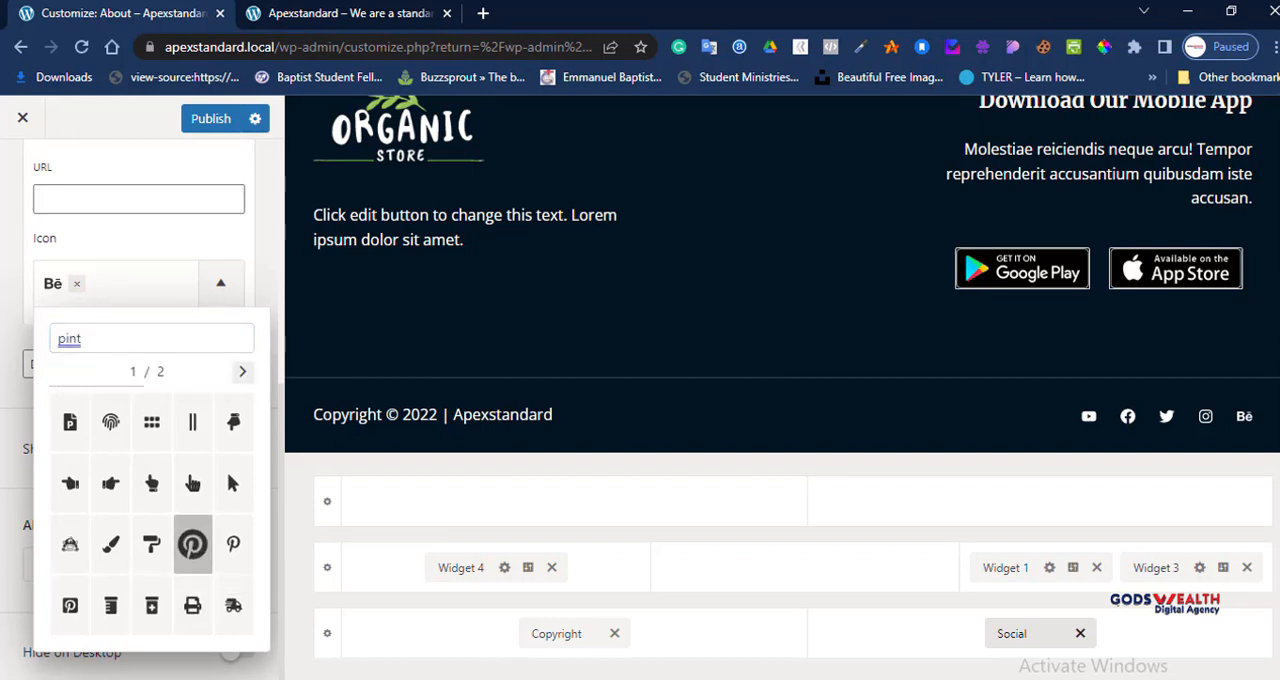
left_click(192, 544)
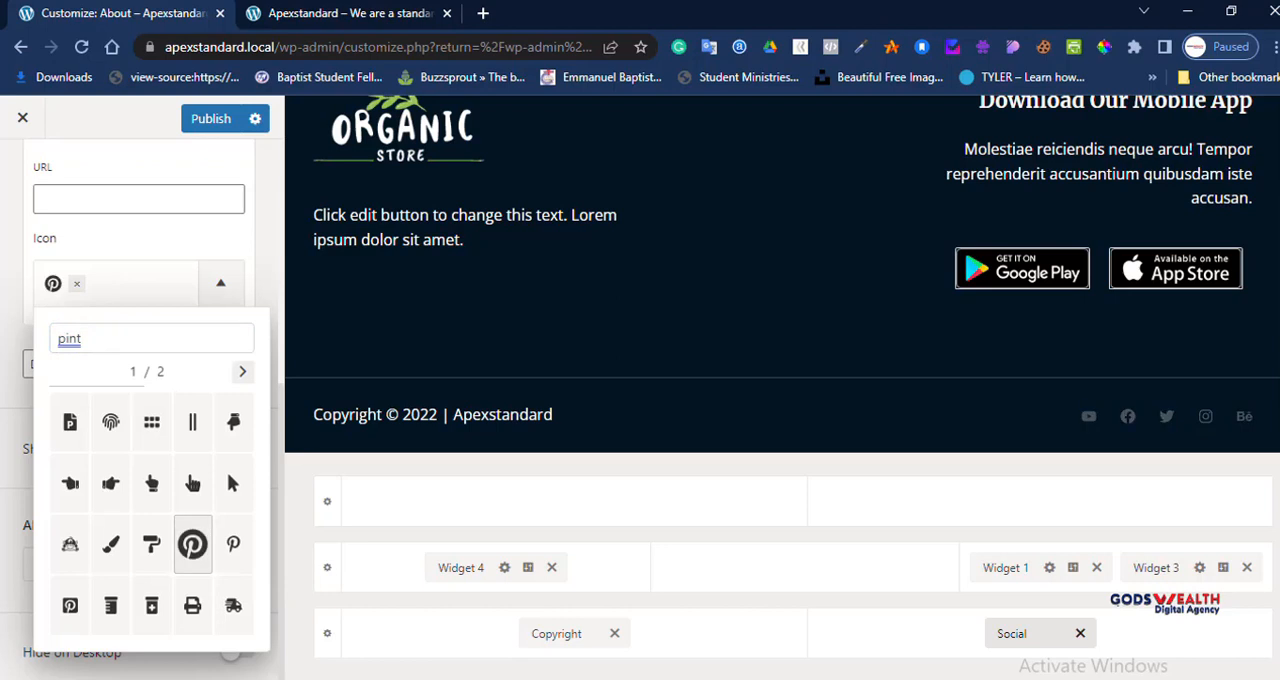
left_click(192, 544)
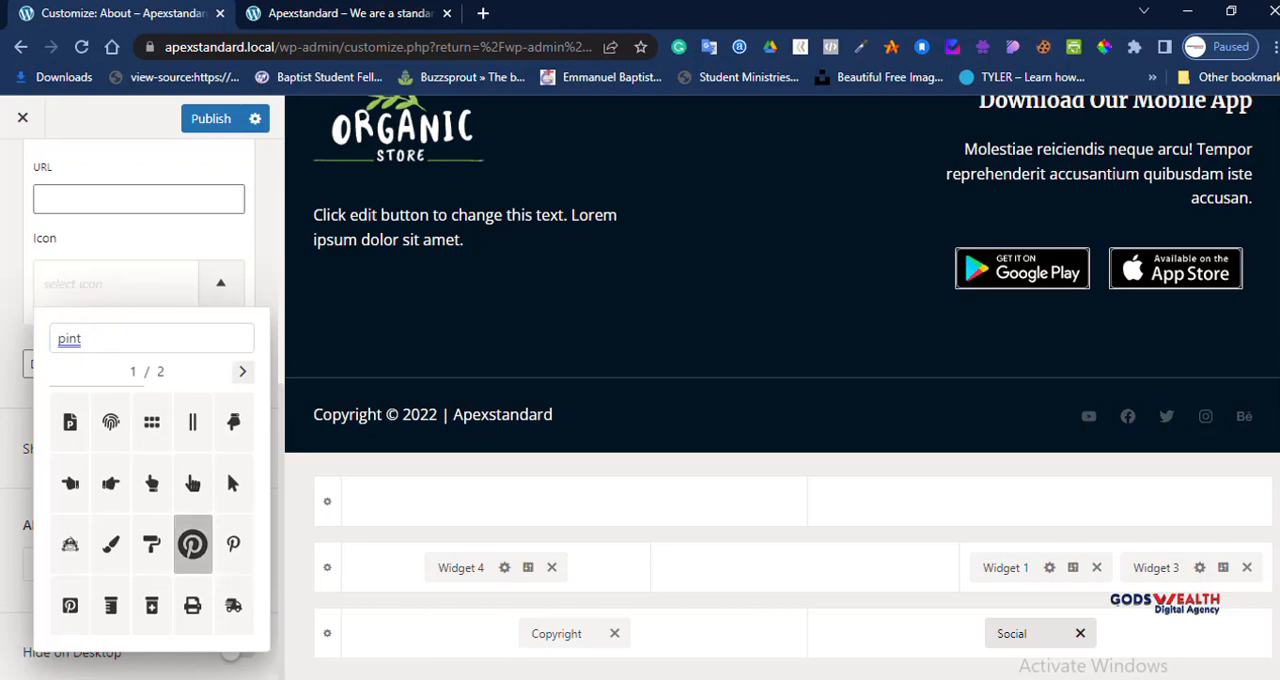
left_click(233, 544)
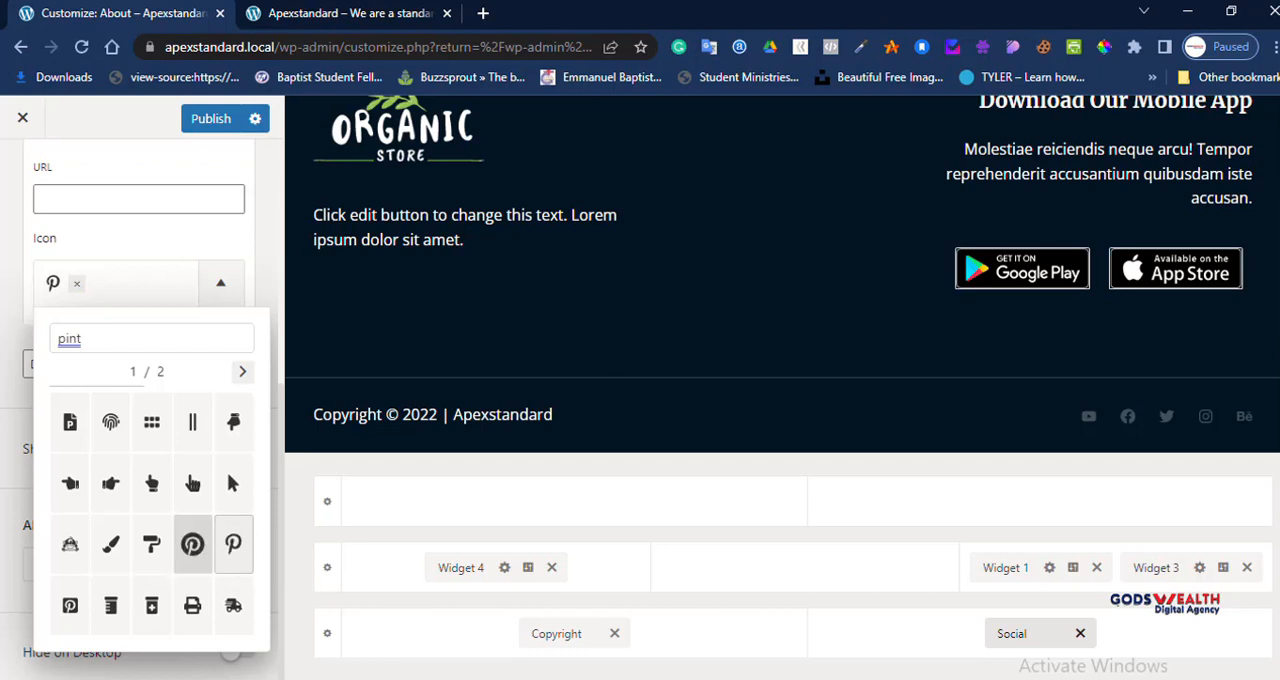
left_click(192, 544)
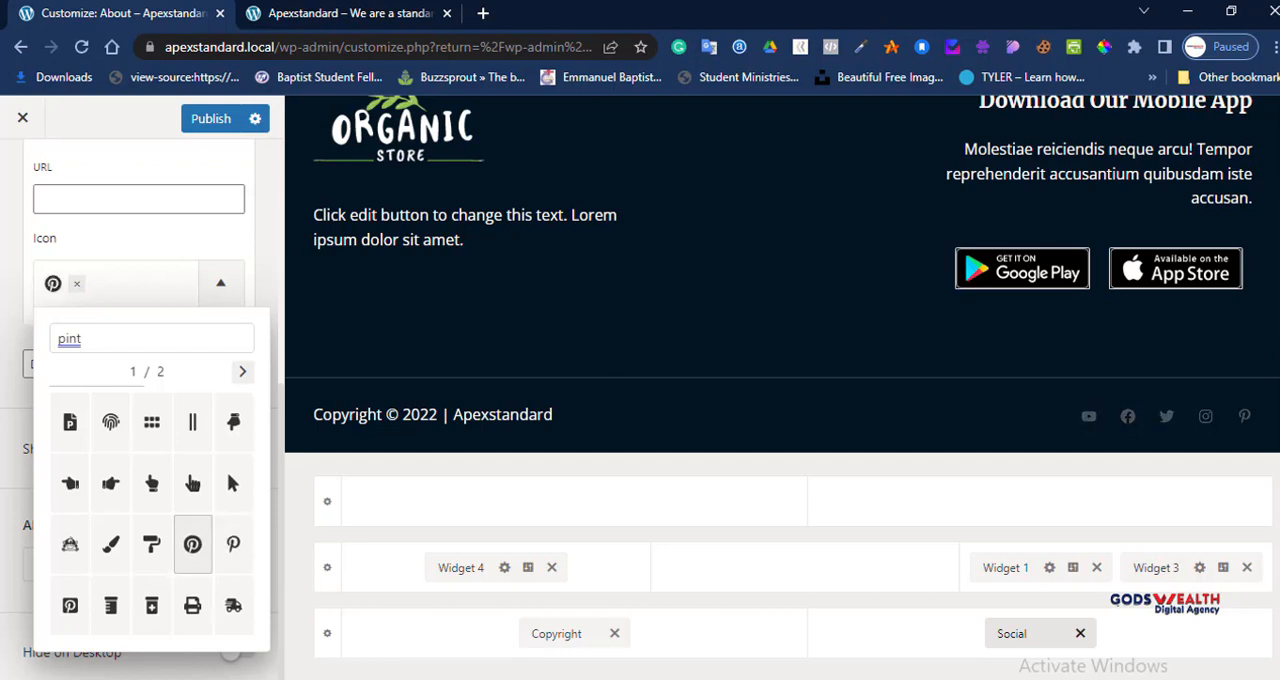
left_click(221, 283)
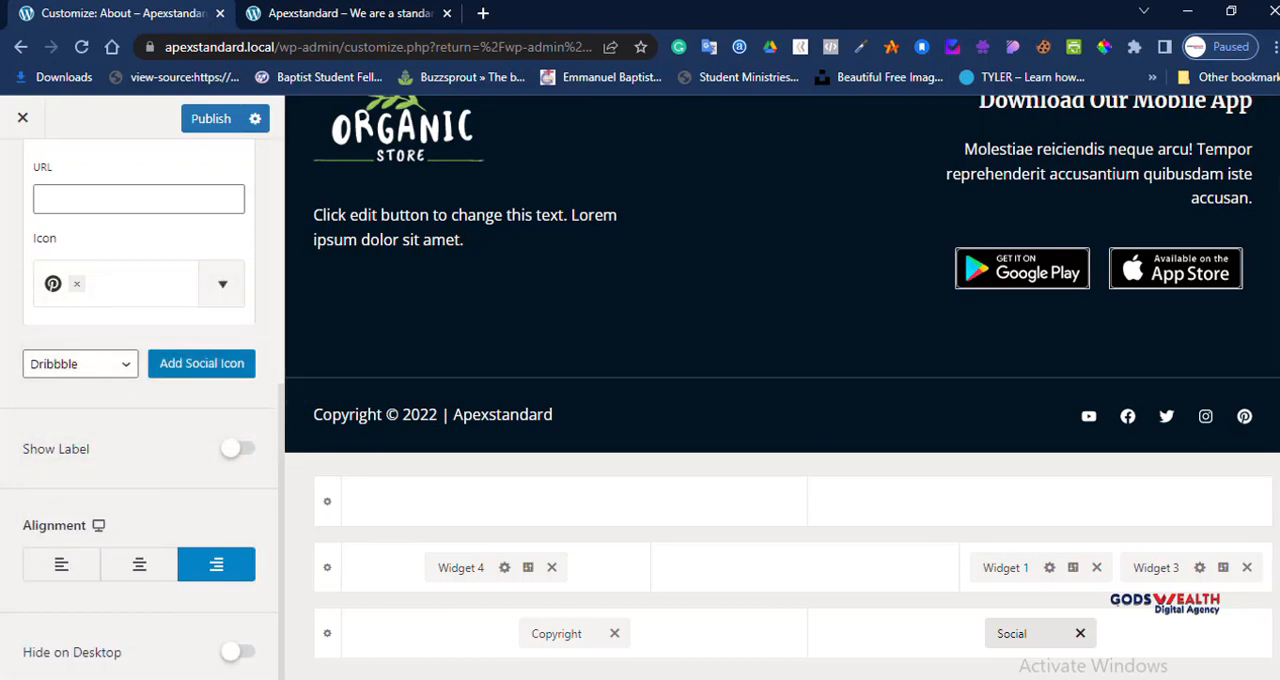
Step: Collapse the Pinterest entry's settings and remove it from the footer's social icons
scroll(139, 400, "up", 3)
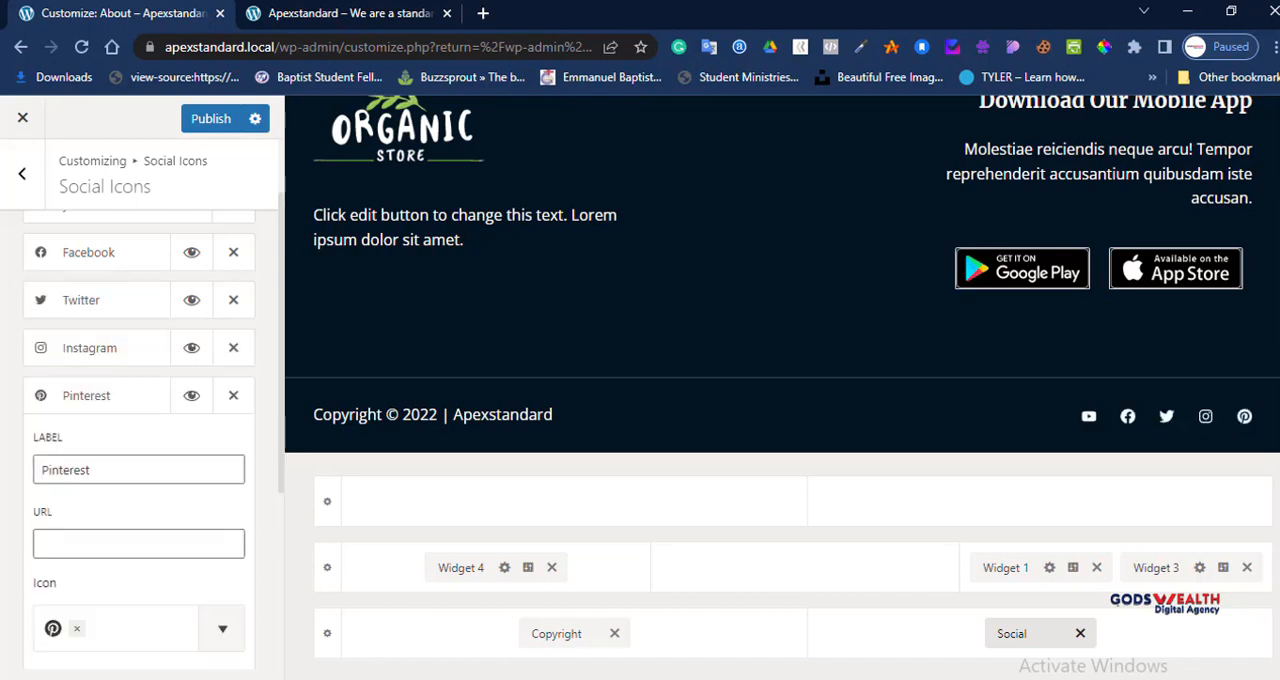
left_click(98, 396)
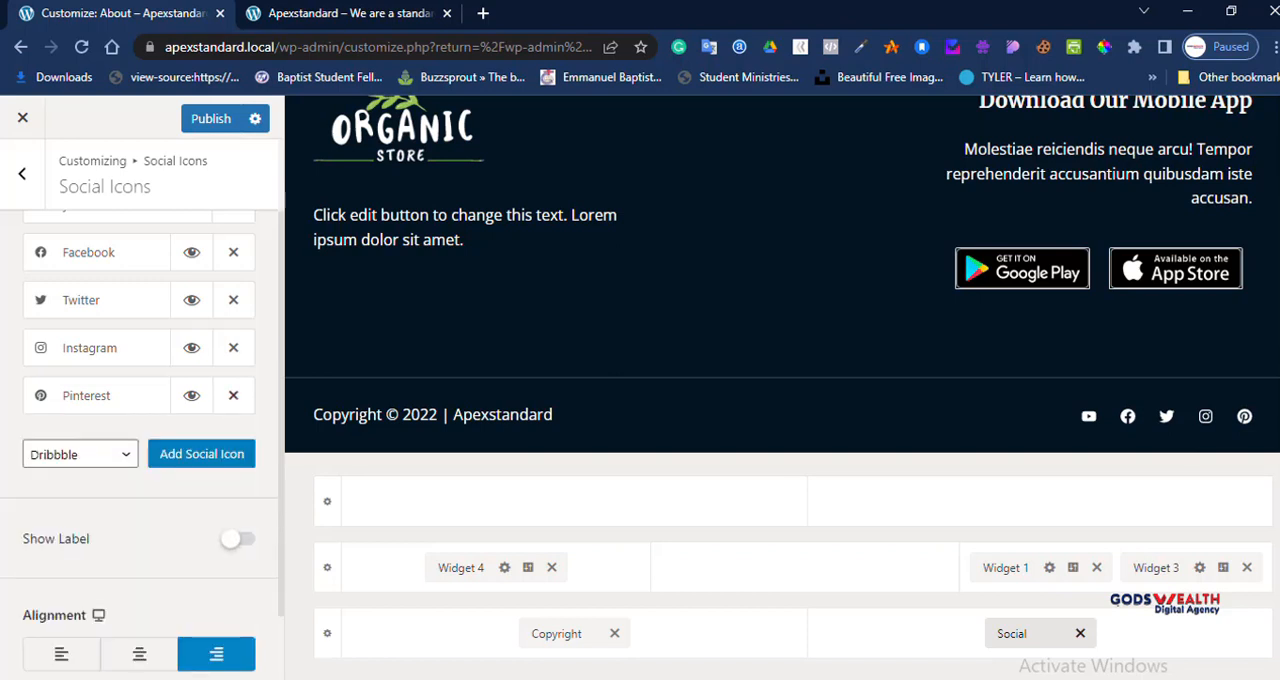
left_click(233, 395)
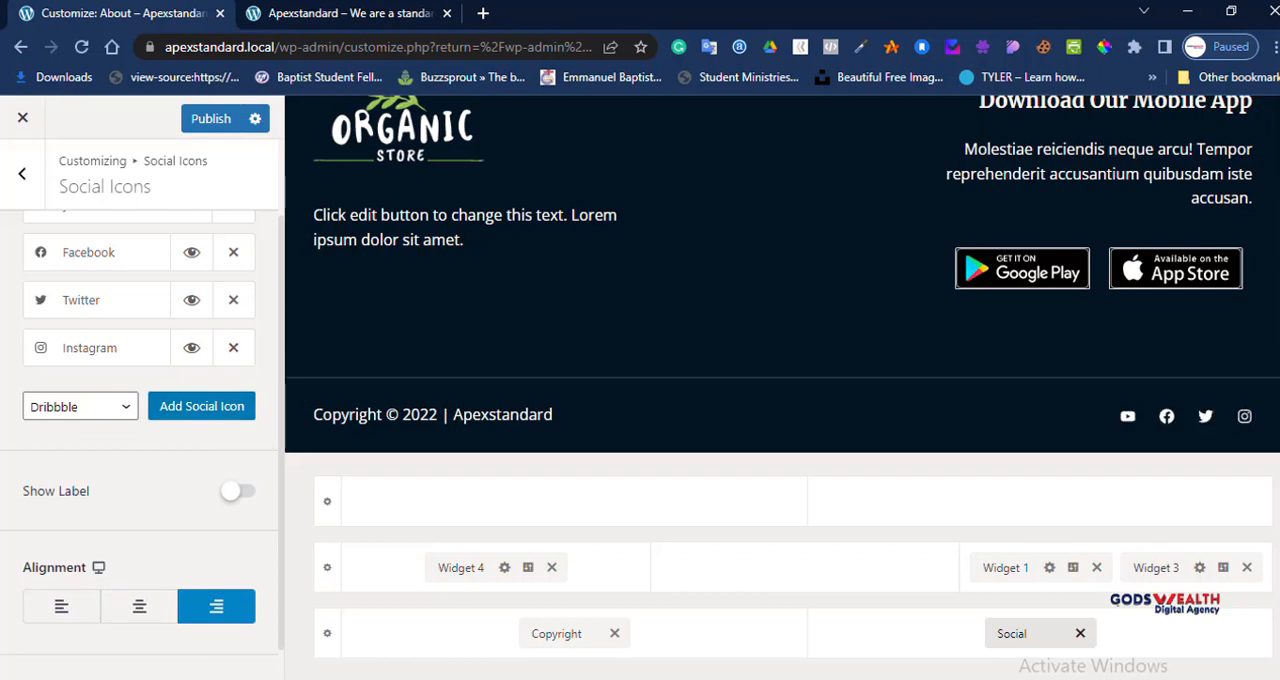
Step: Look through the available social icon types and return to the Footer Builder elements
left_click(80, 406)
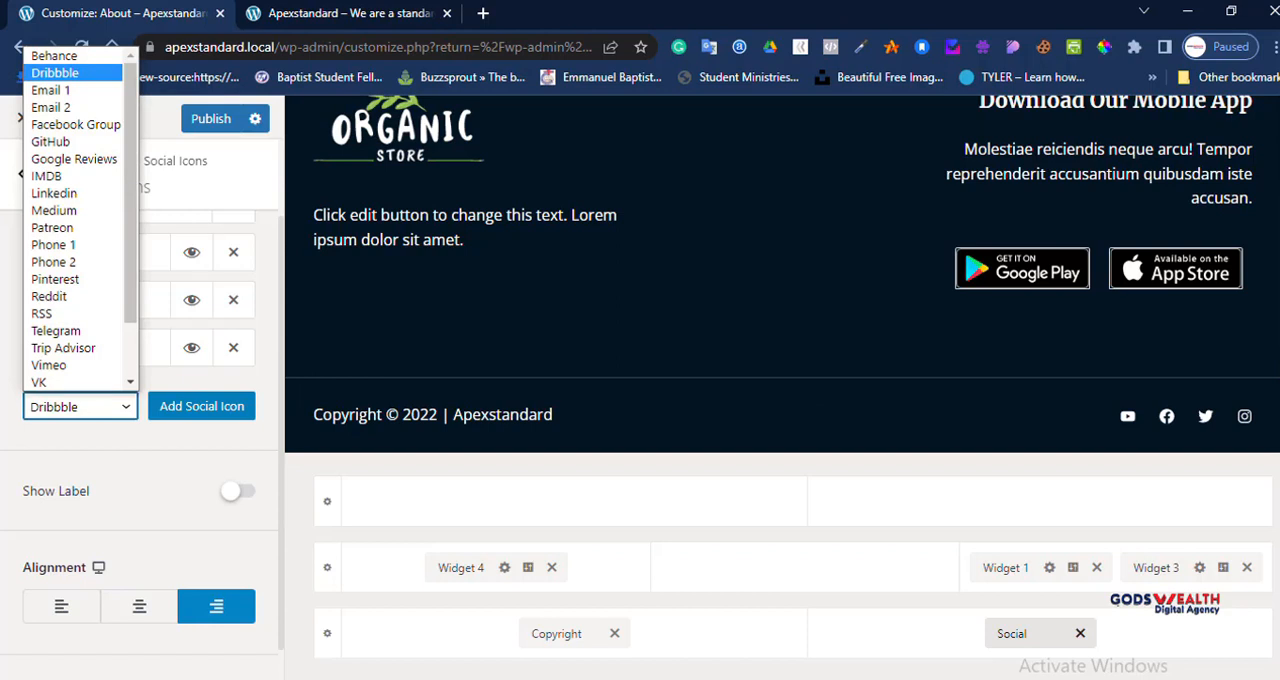
left_click(180, 450)
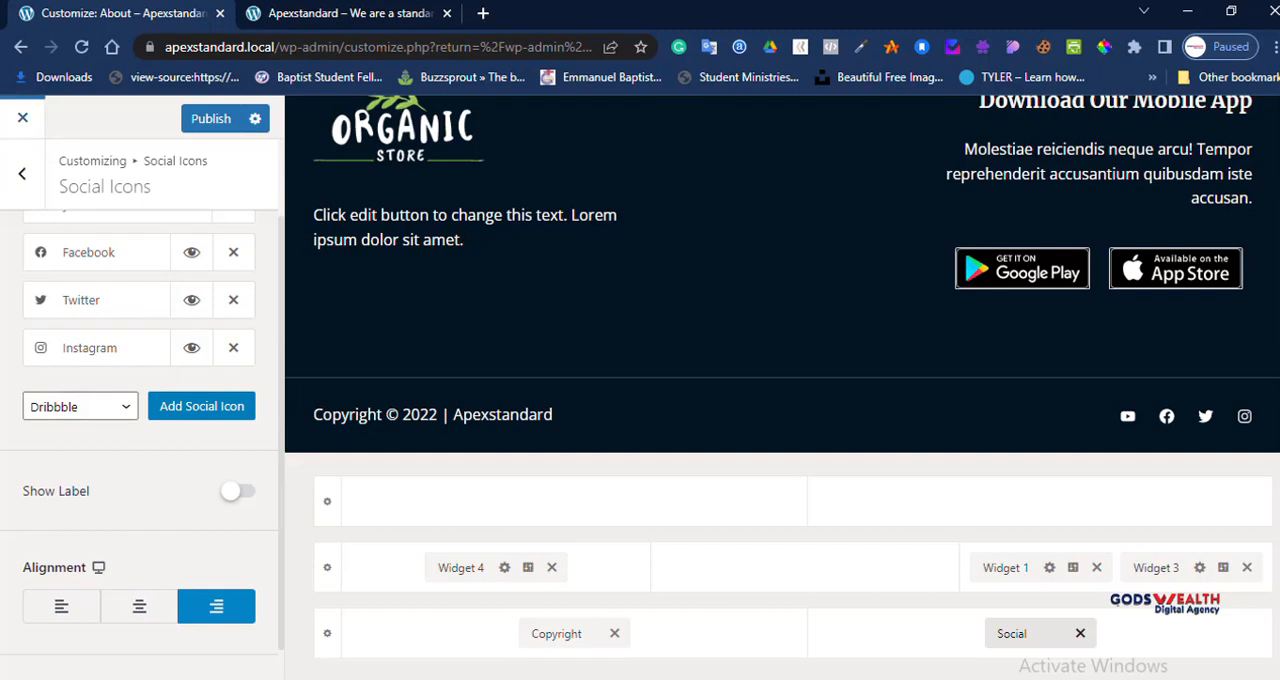
left_click(22, 173)
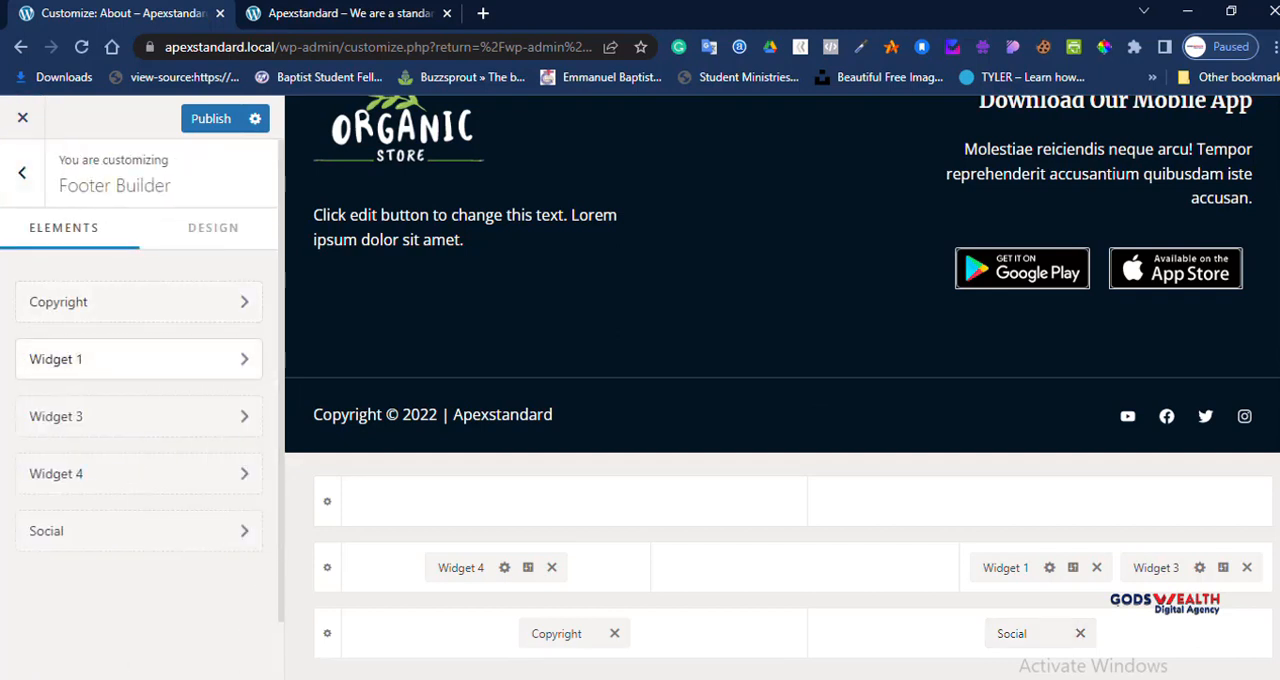
Step: Open the footer's Widget 1 for editing and dismiss the block widgets welcome message
left_click(139, 359)
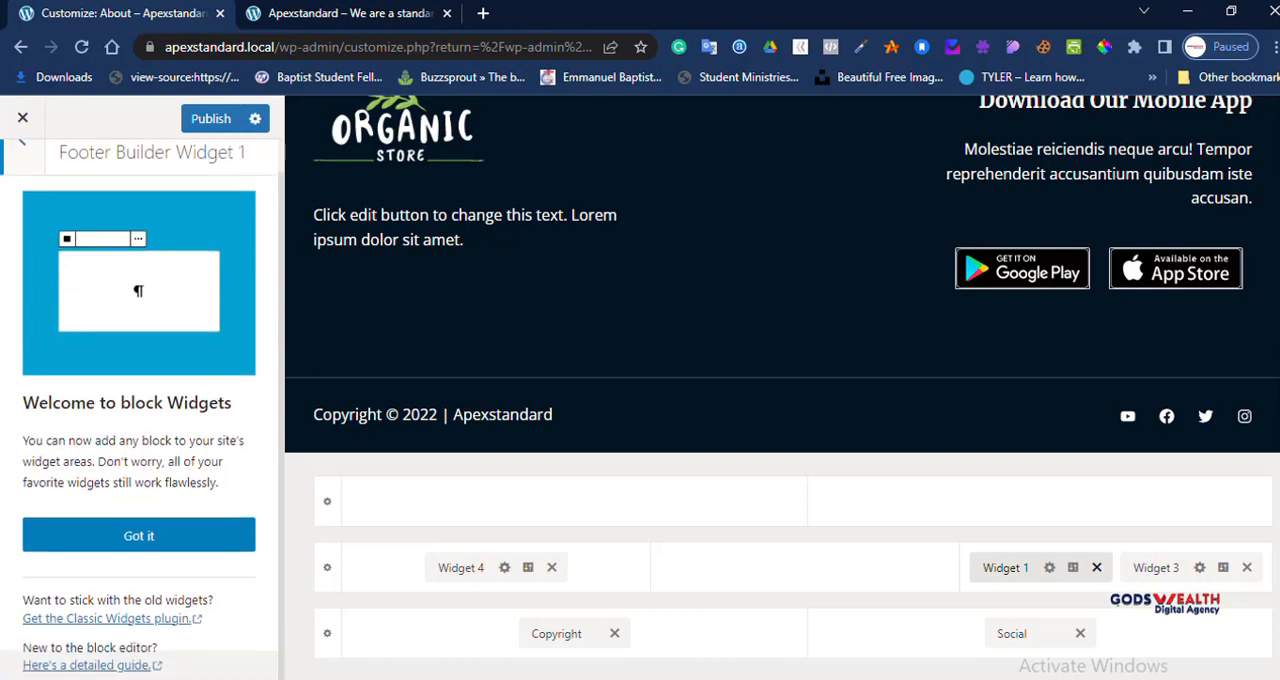
scroll(139, 410, "down", 1)
left_click(139, 535)
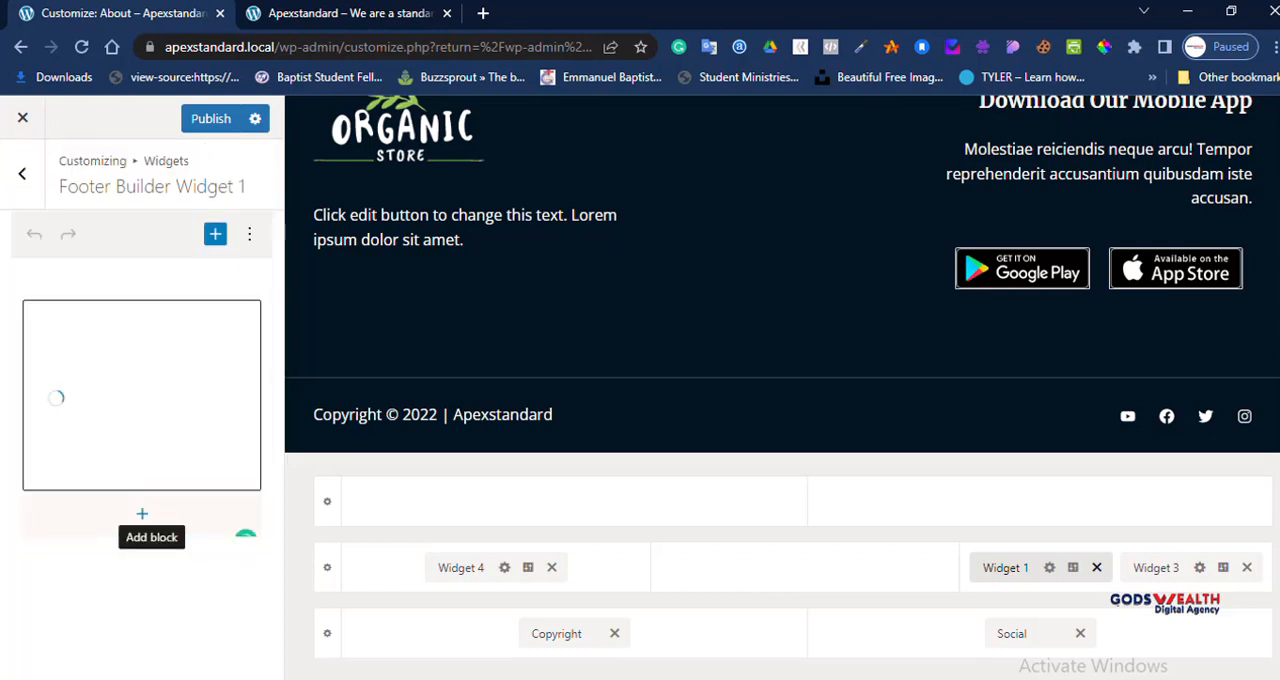
left_click(142, 514)
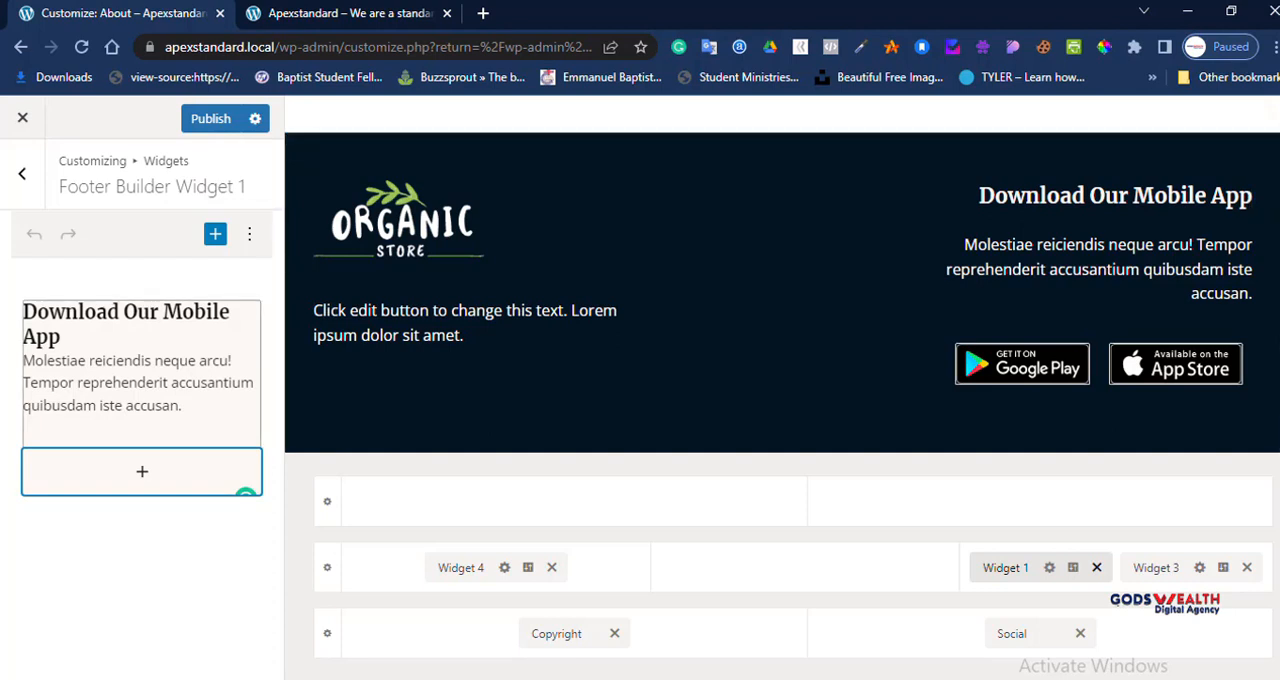
Step: Change the Widget 1 text title to "Download Our Amazing App" and publish the change
left_click(165, 395)
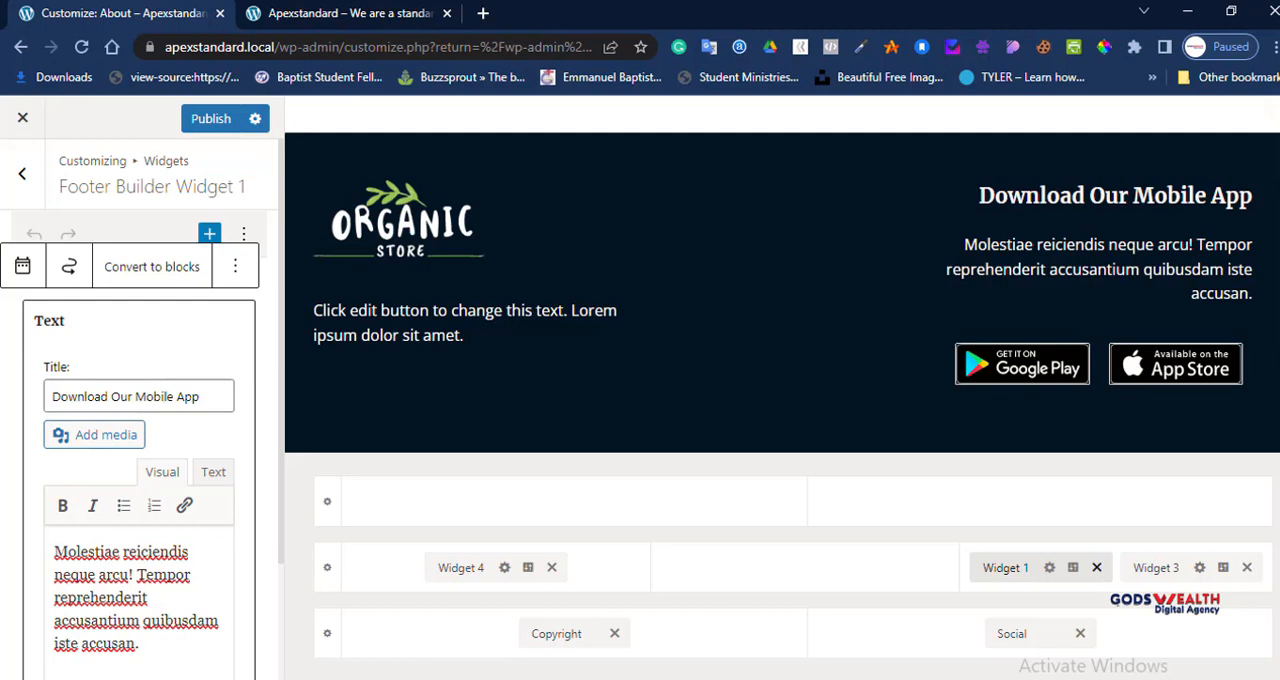
double_click(150, 396)
type("Amazin")
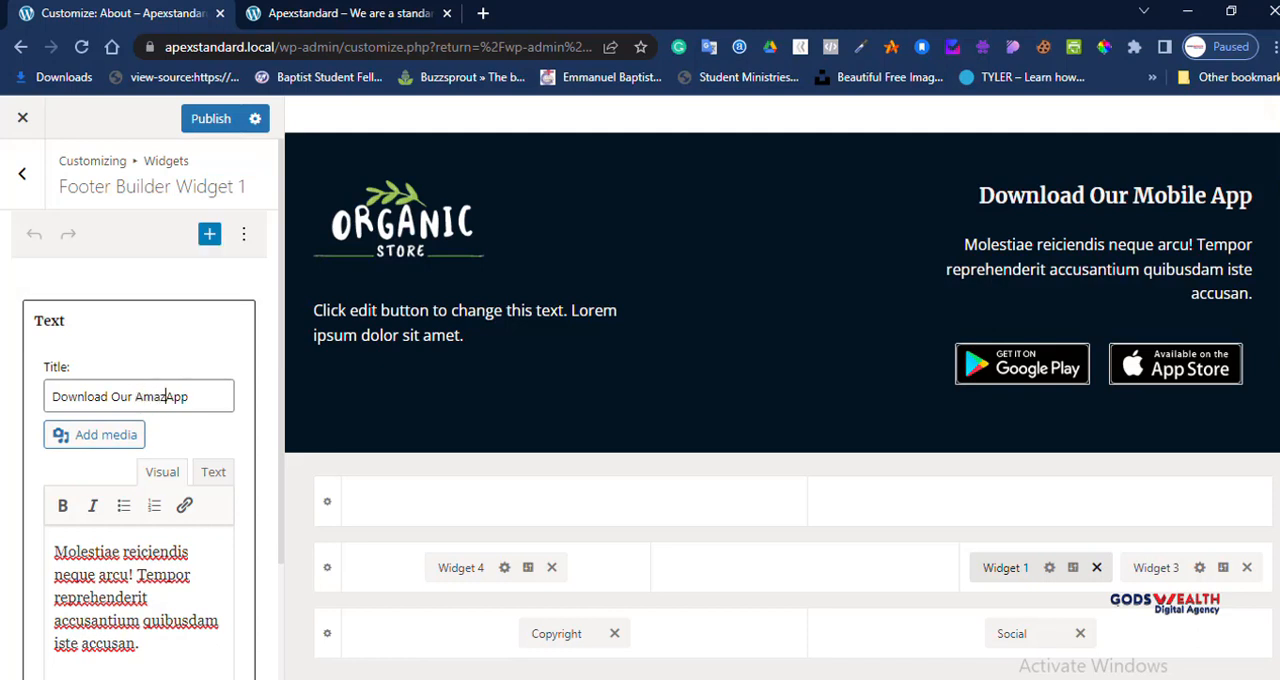
type("g")
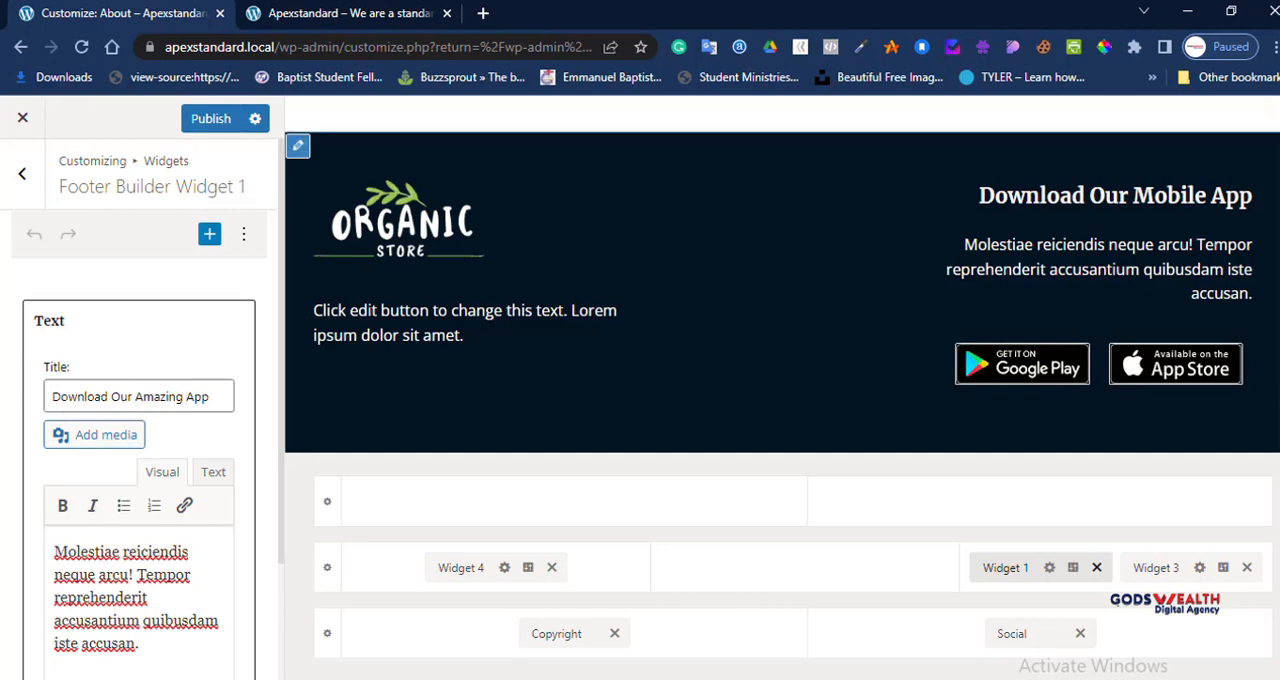
scroll(139, 400, "down", 2)
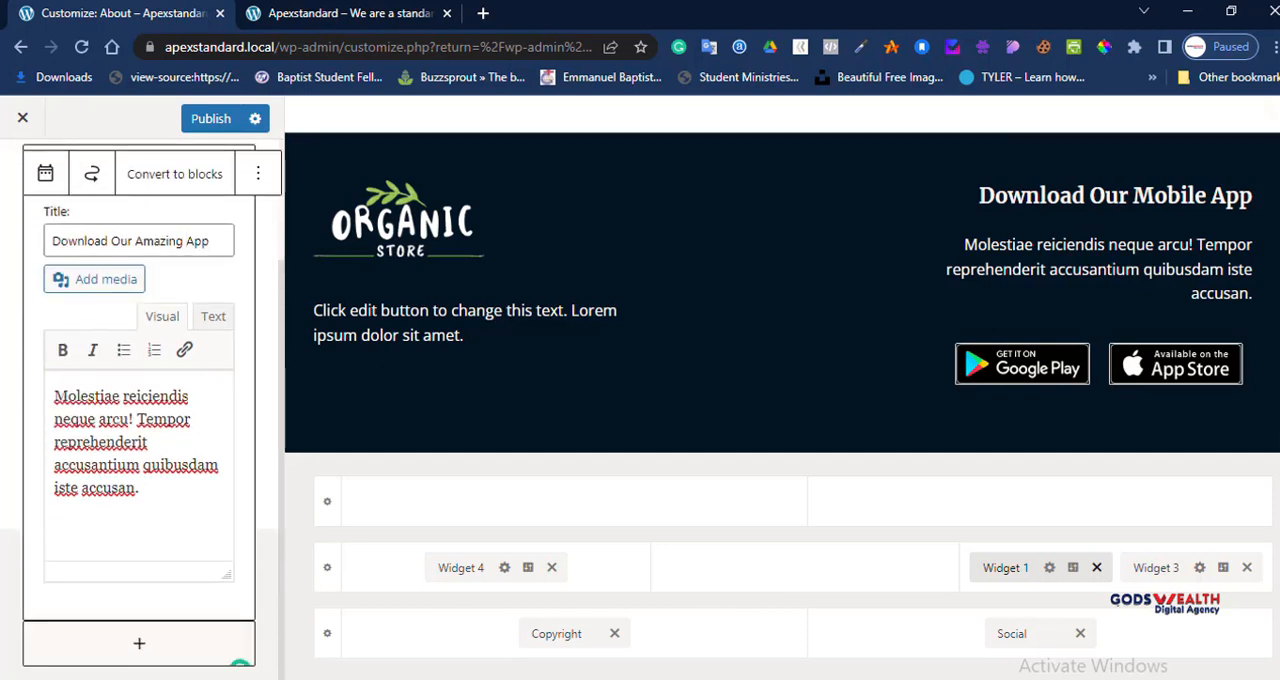
scroll(139, 400, "up", 1)
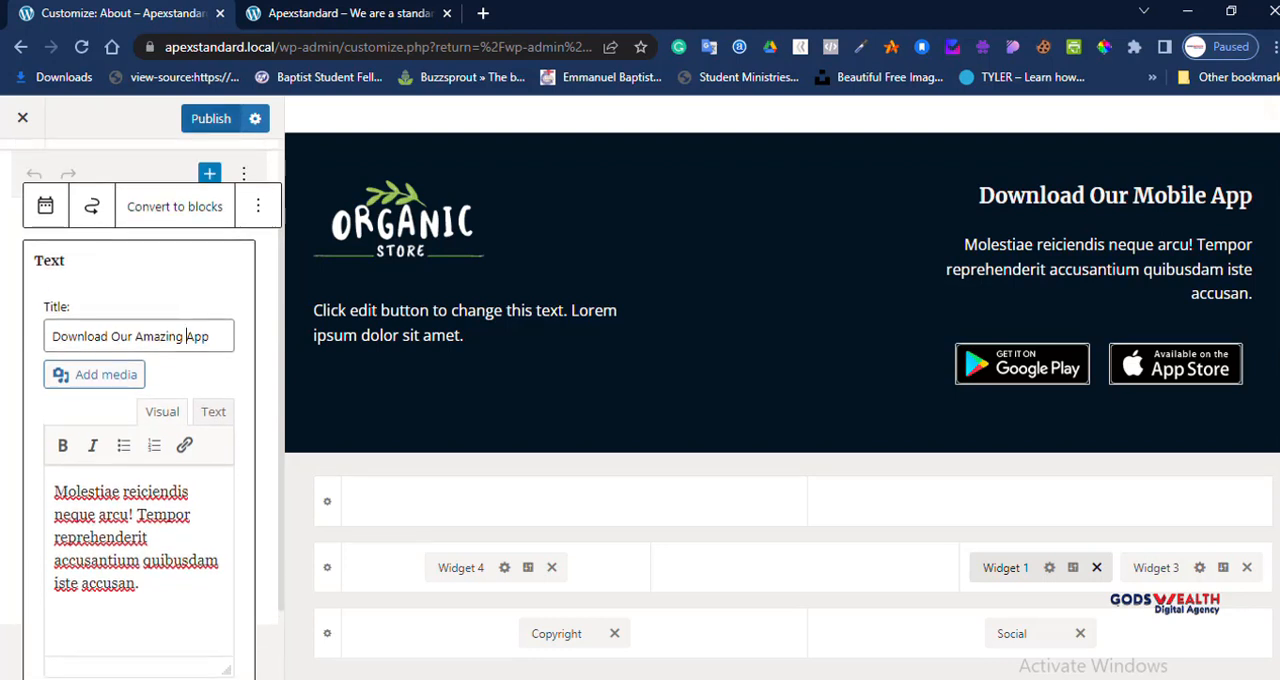
left_click(211, 118)
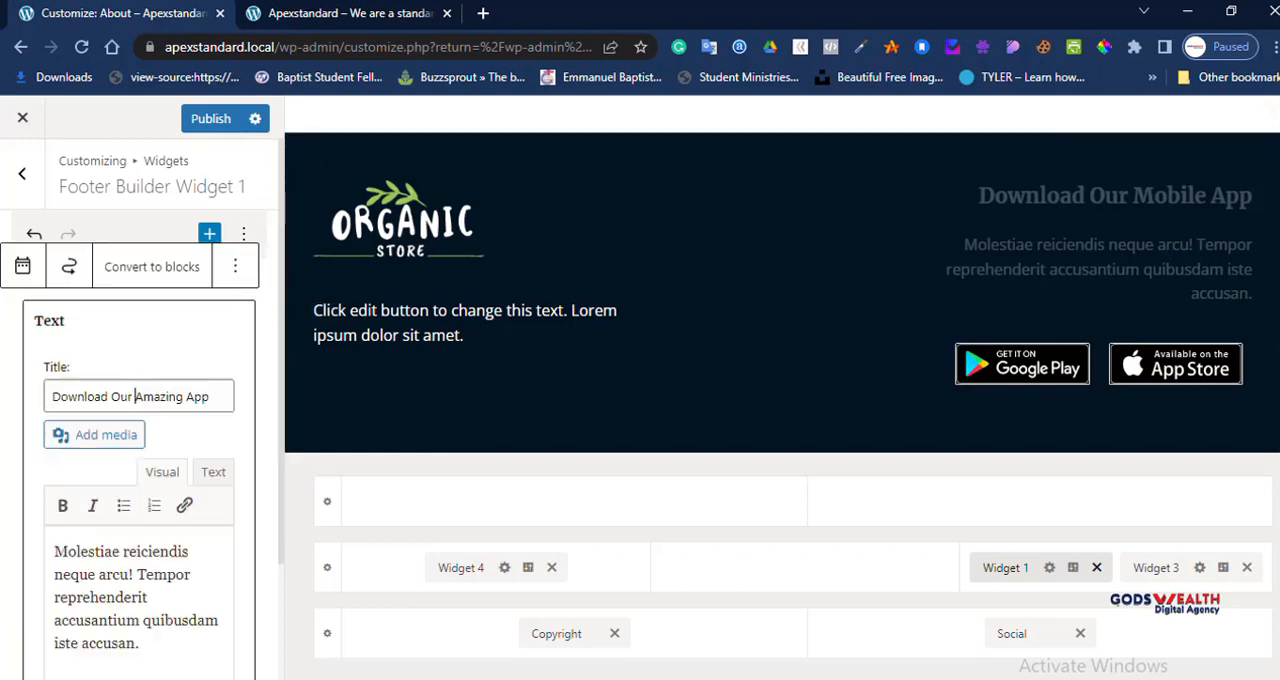
Step: Replace the widget's body text with "We have seen that most of our visitos prefeed using a mobile App because it is use friendly"
scroll(140, 450, "down", 2)
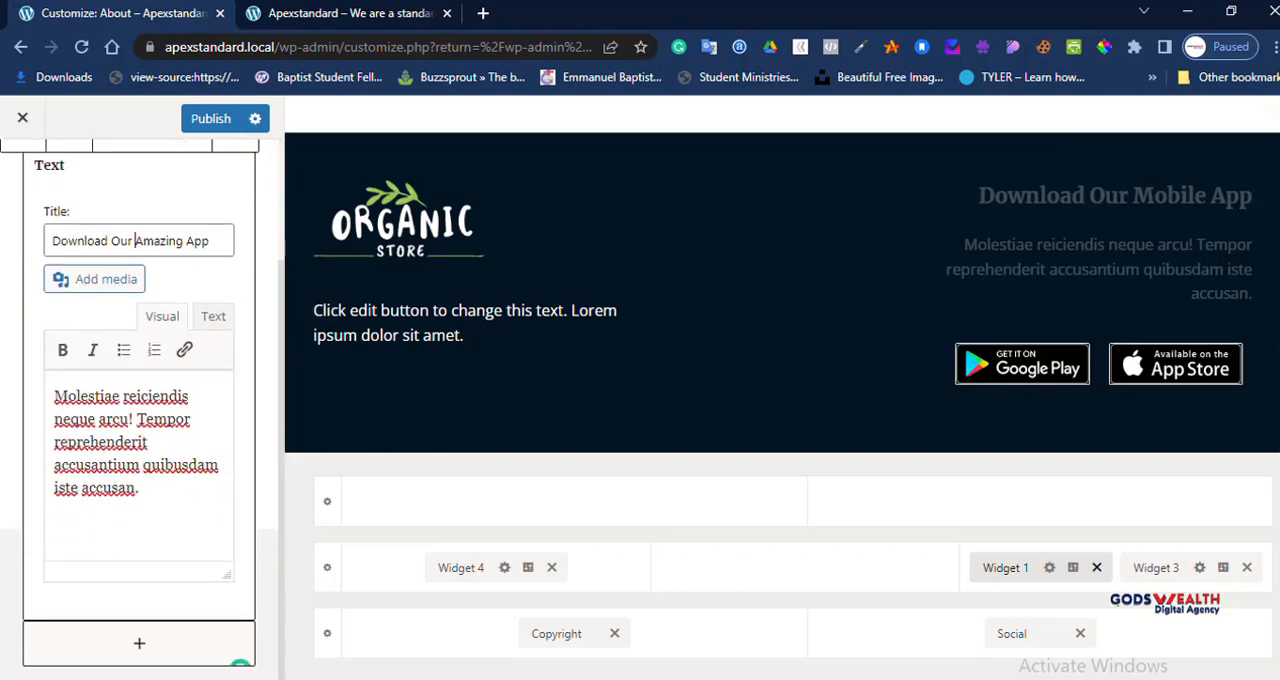
mouse_move(99, 465)
left_mouse_down()
mouse_move(137, 487)
mouse_move(54, 396)
left_mouse_up()
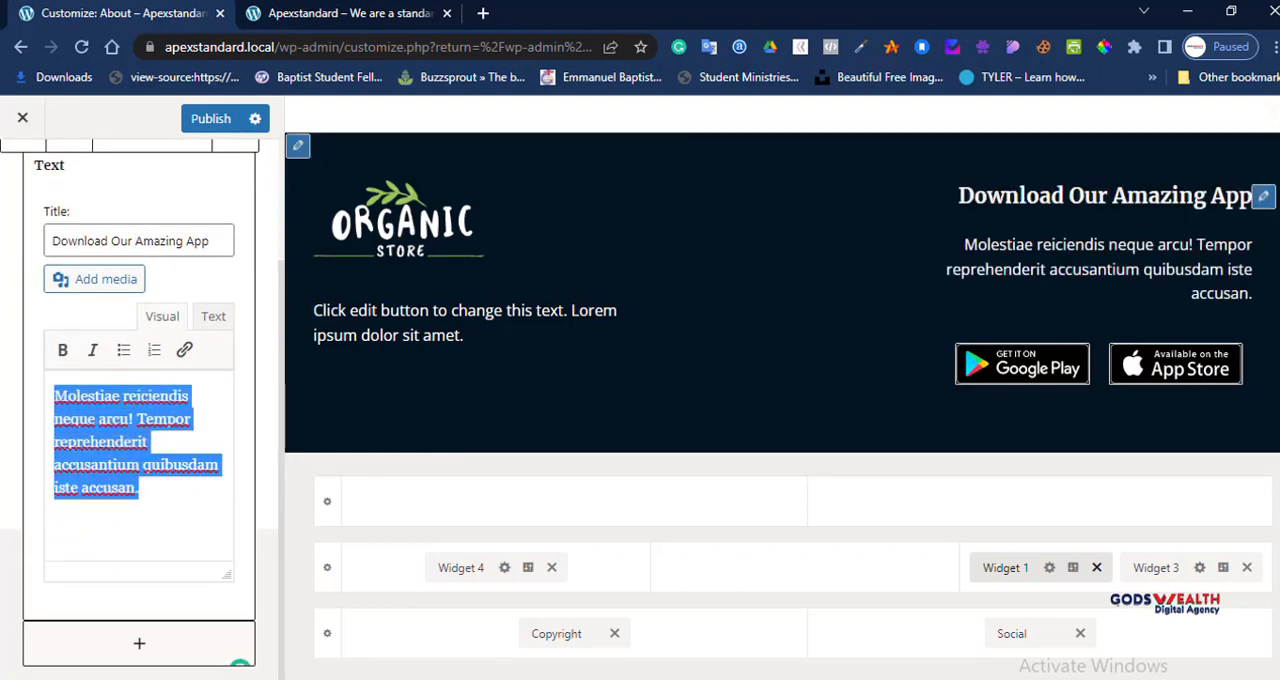
type("We ")
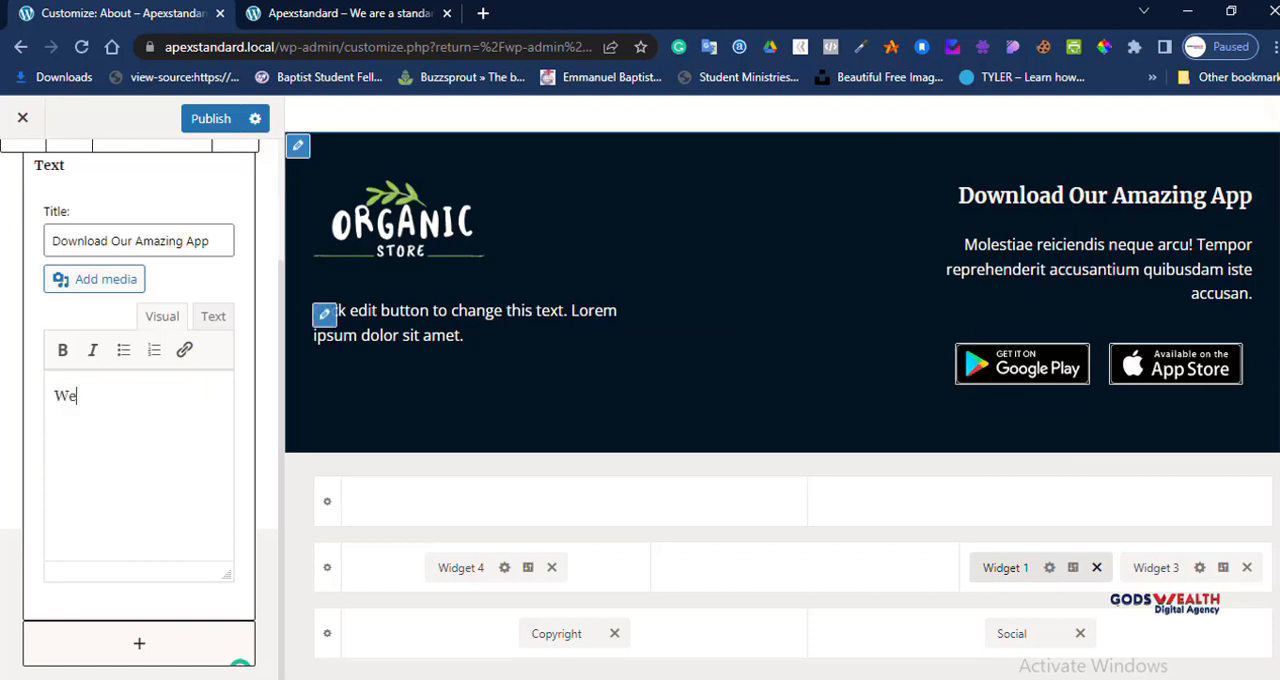
type("a")
key("BackSpace")
type("have")
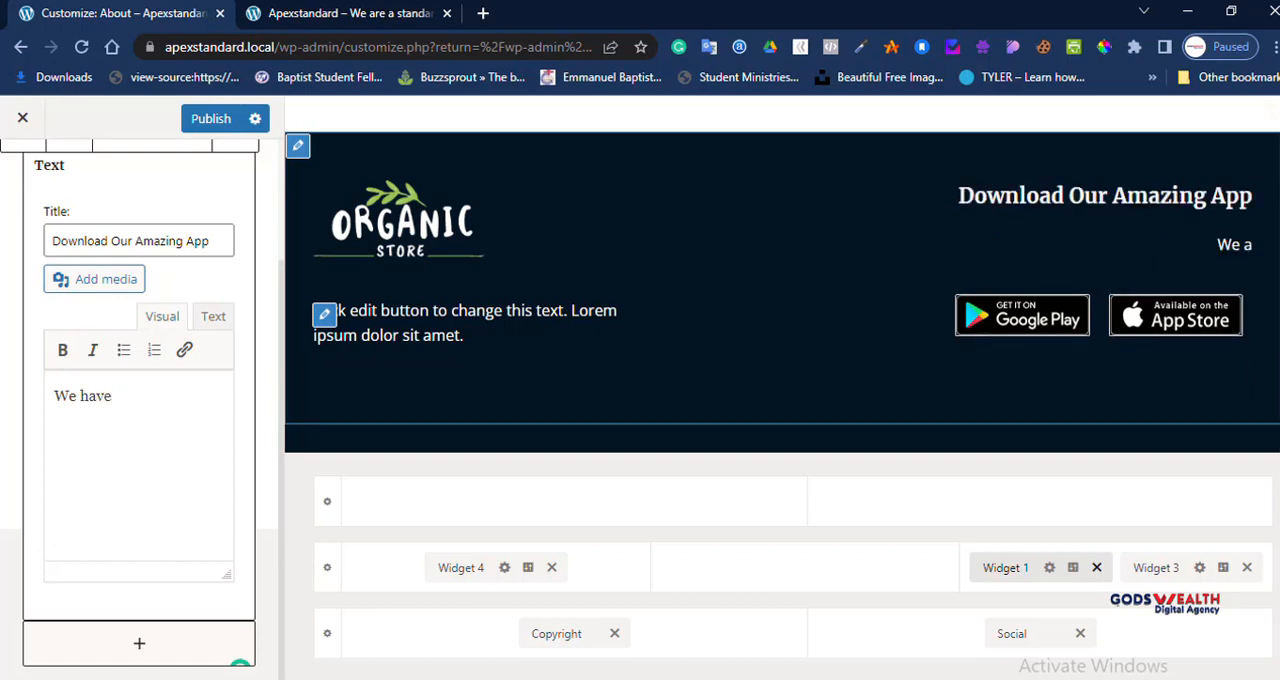
type(" seen that most o")
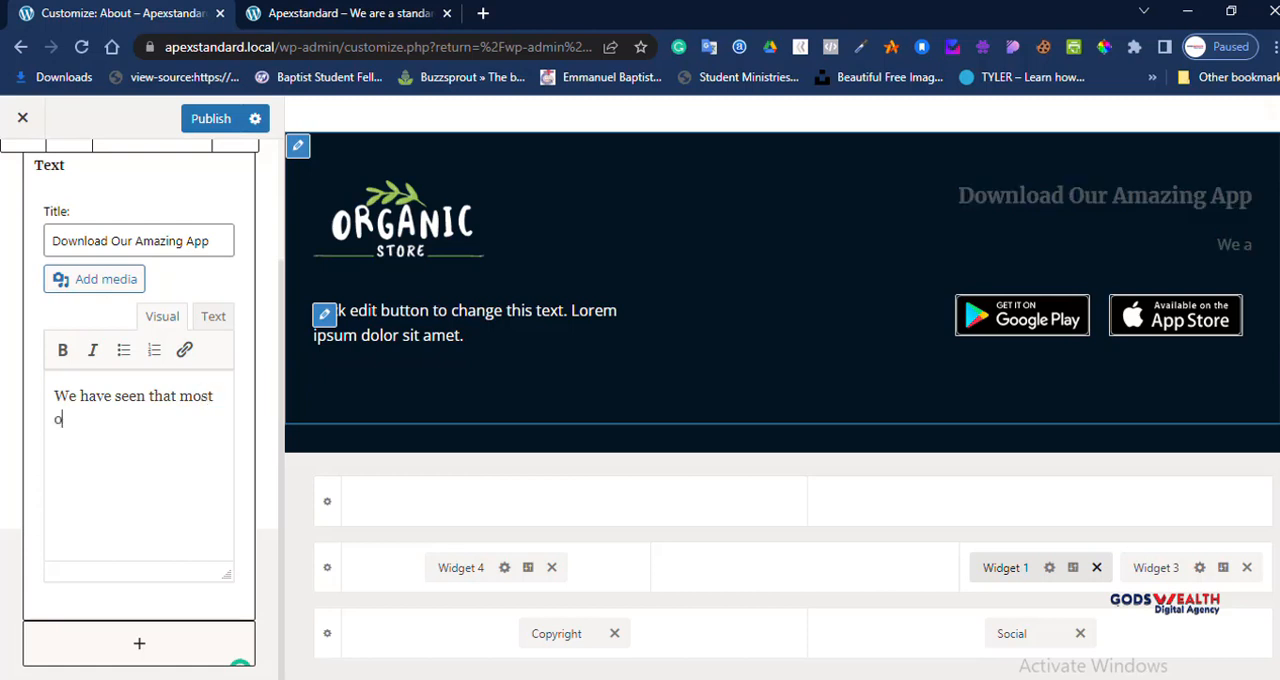
type("f our visitos pref")
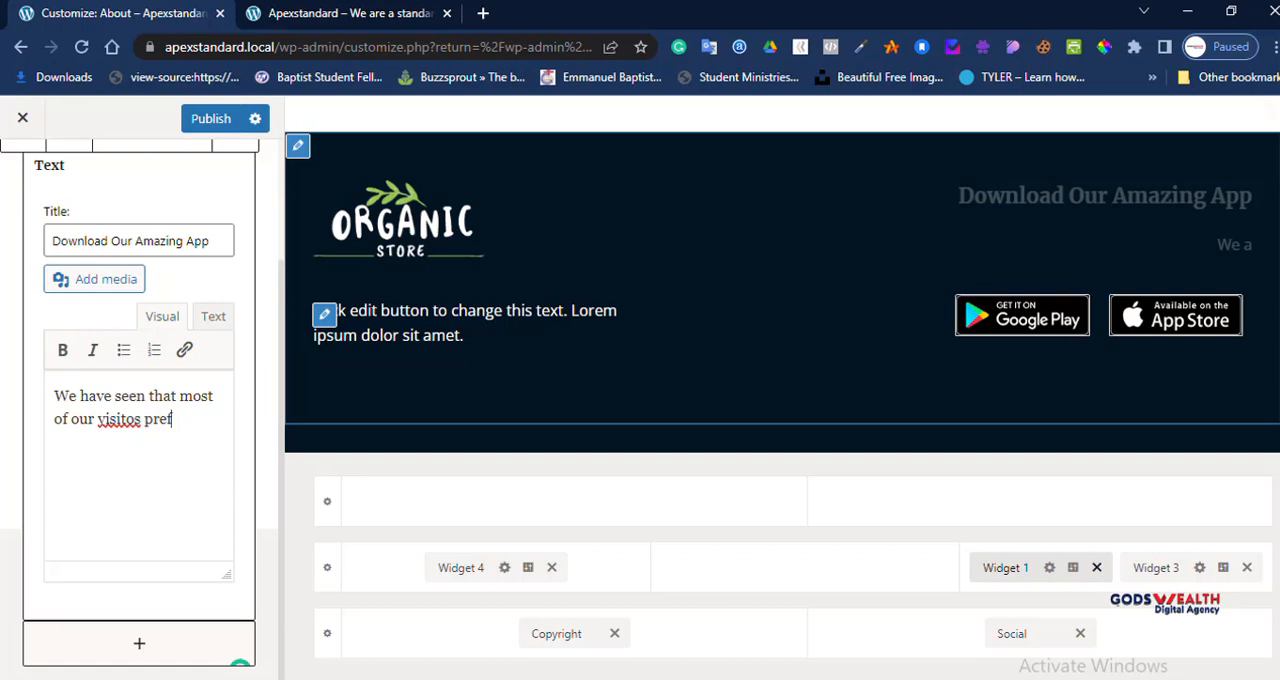
type("eed using ")
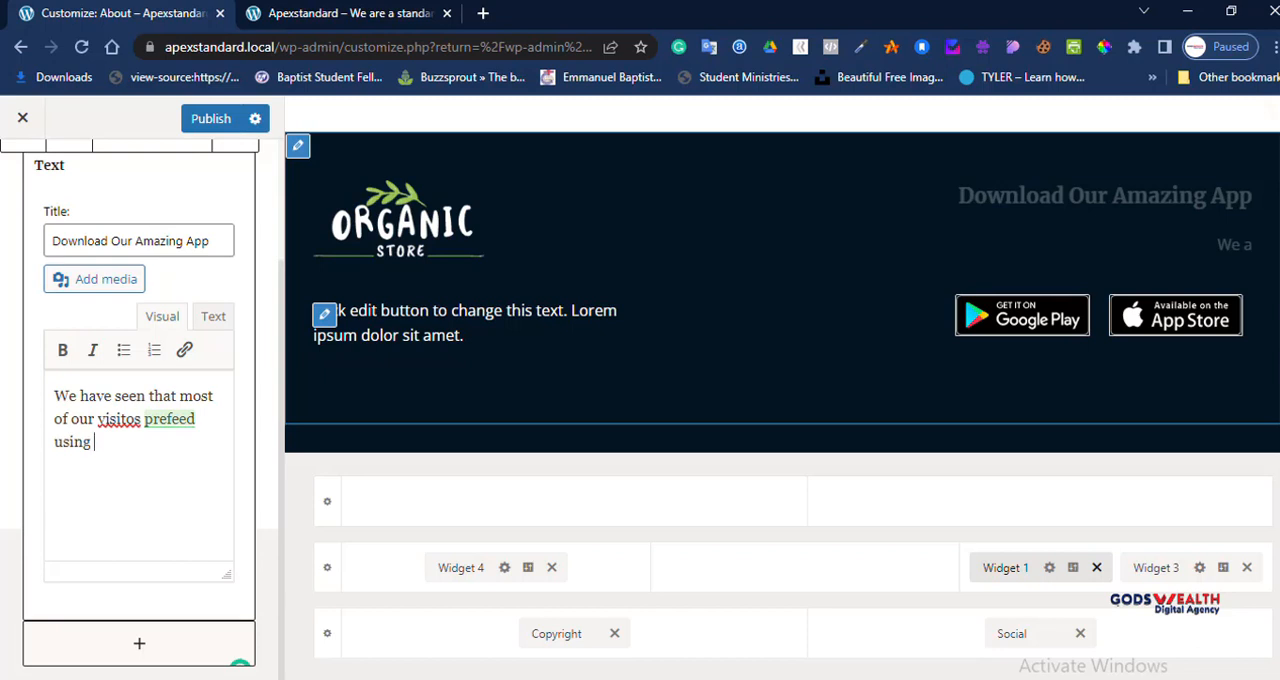
type("a mobile a")
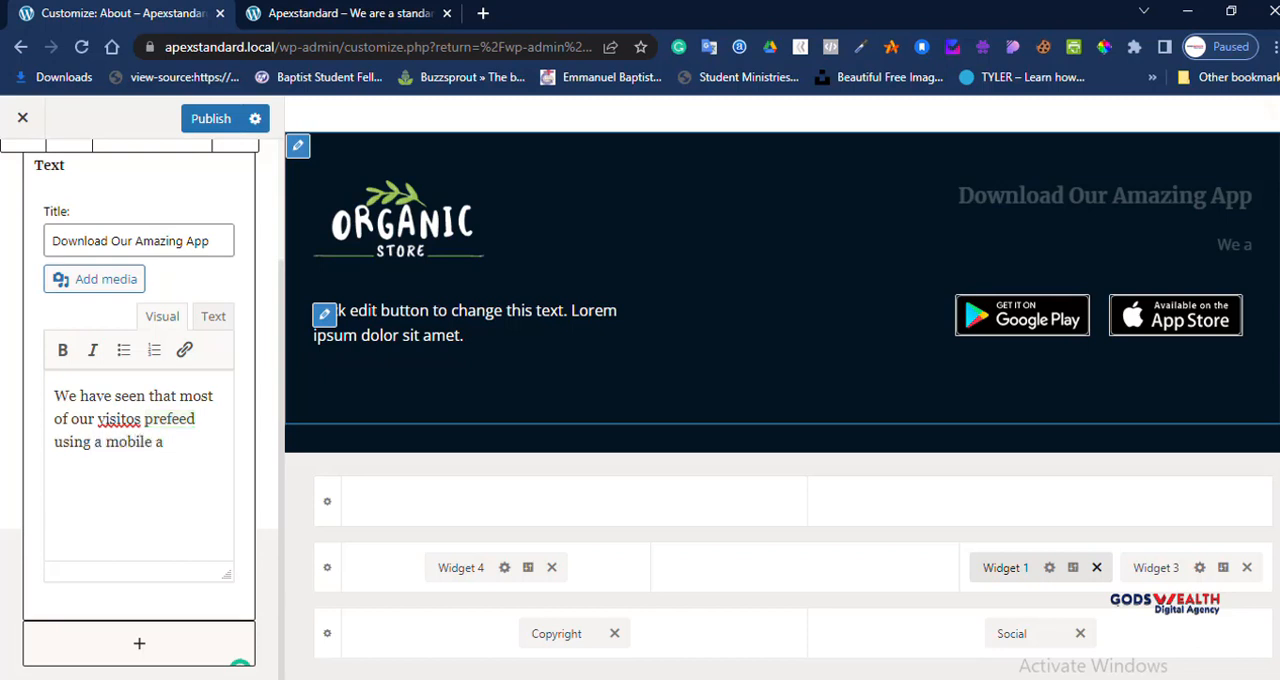
key("BackSpace")
type("App because it ")
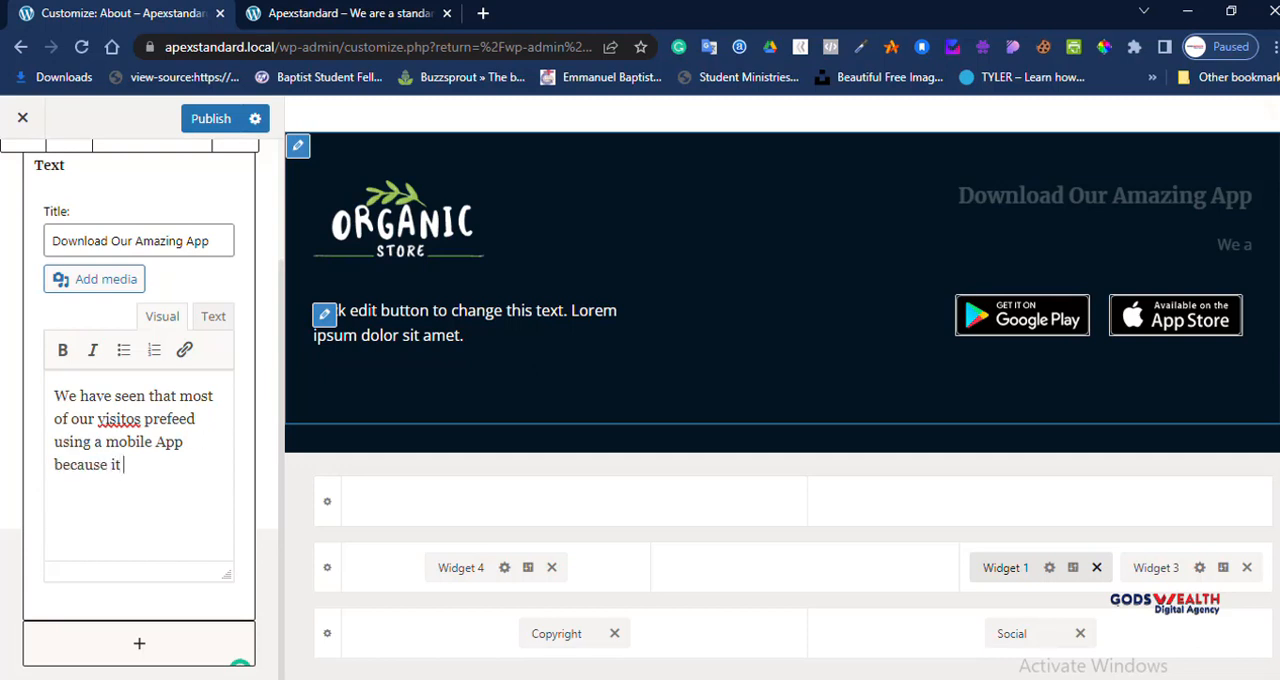
type("is use friendly")
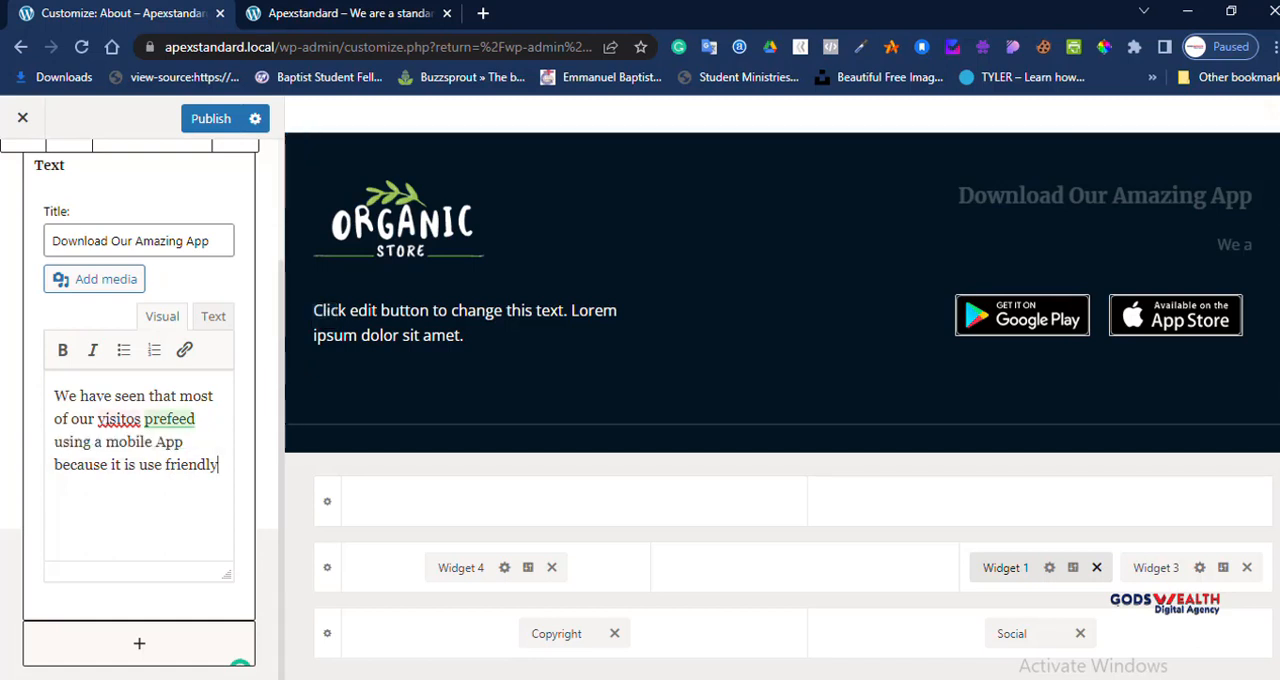
Step: Correct the body text to read "visitors" and "preffeed", and accept the suggested wording "user friendly." at the end
left_click(134, 419)
type("r")
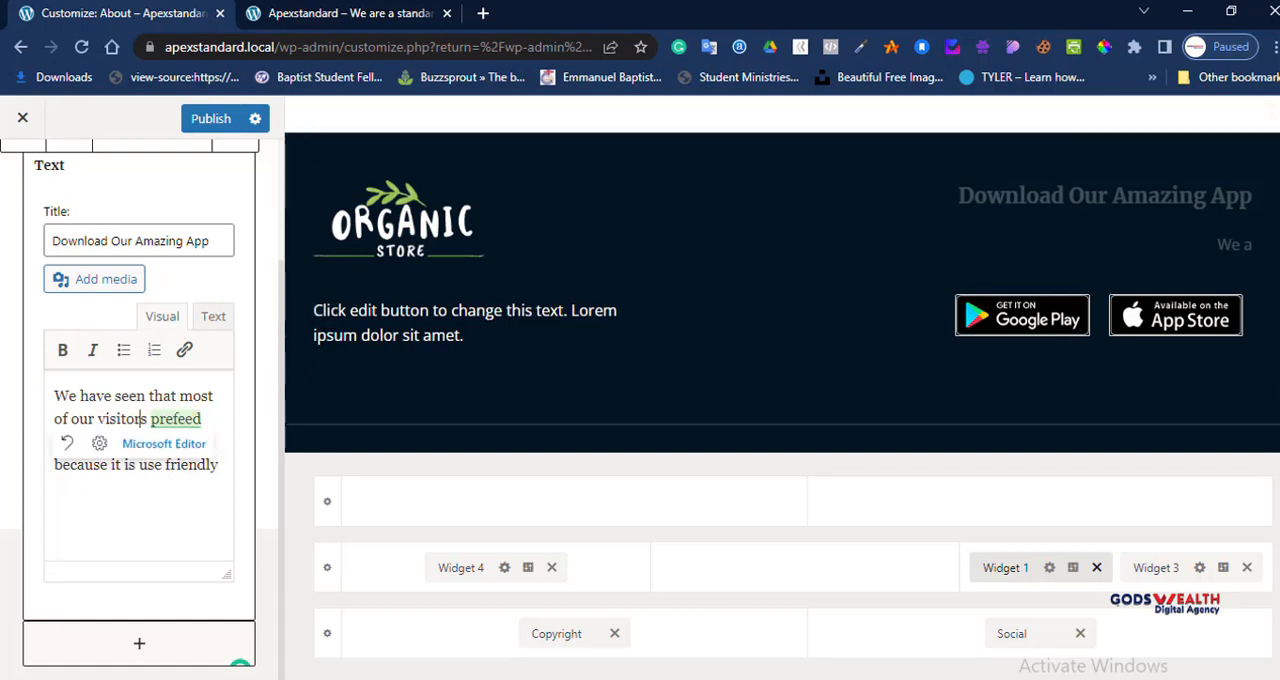
left_click(186, 419)
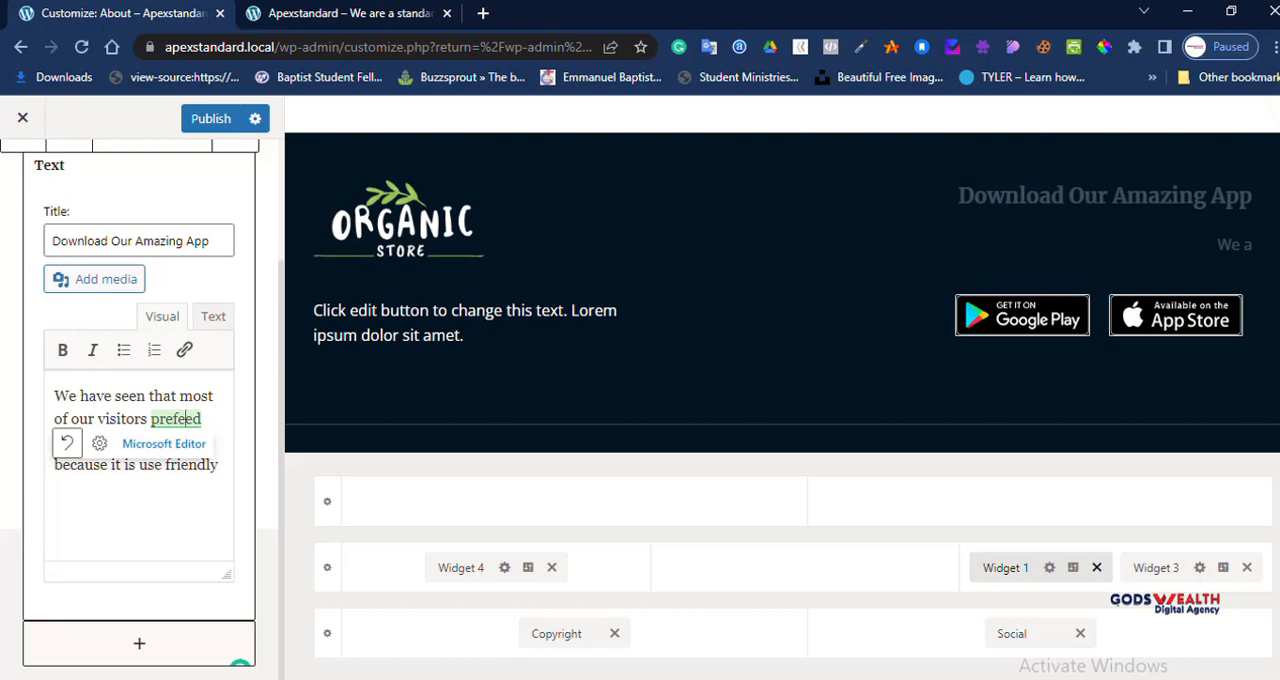
right_click(187, 420)
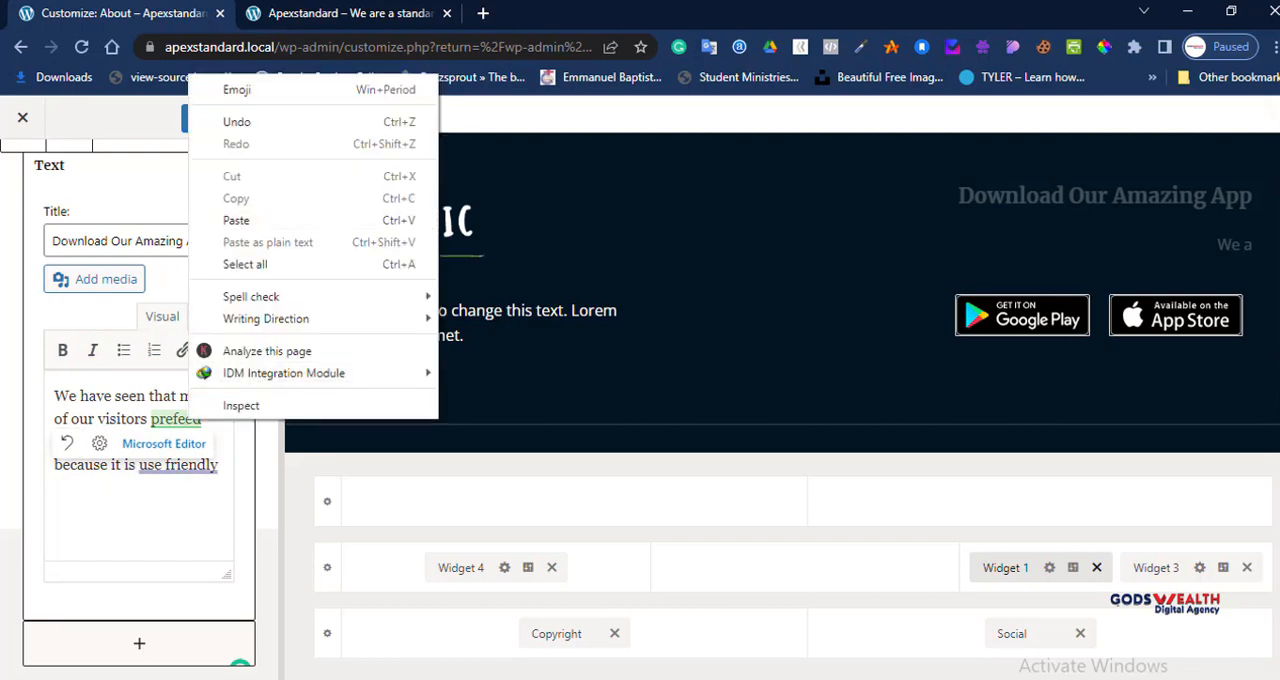
key("Escape")
type("f")
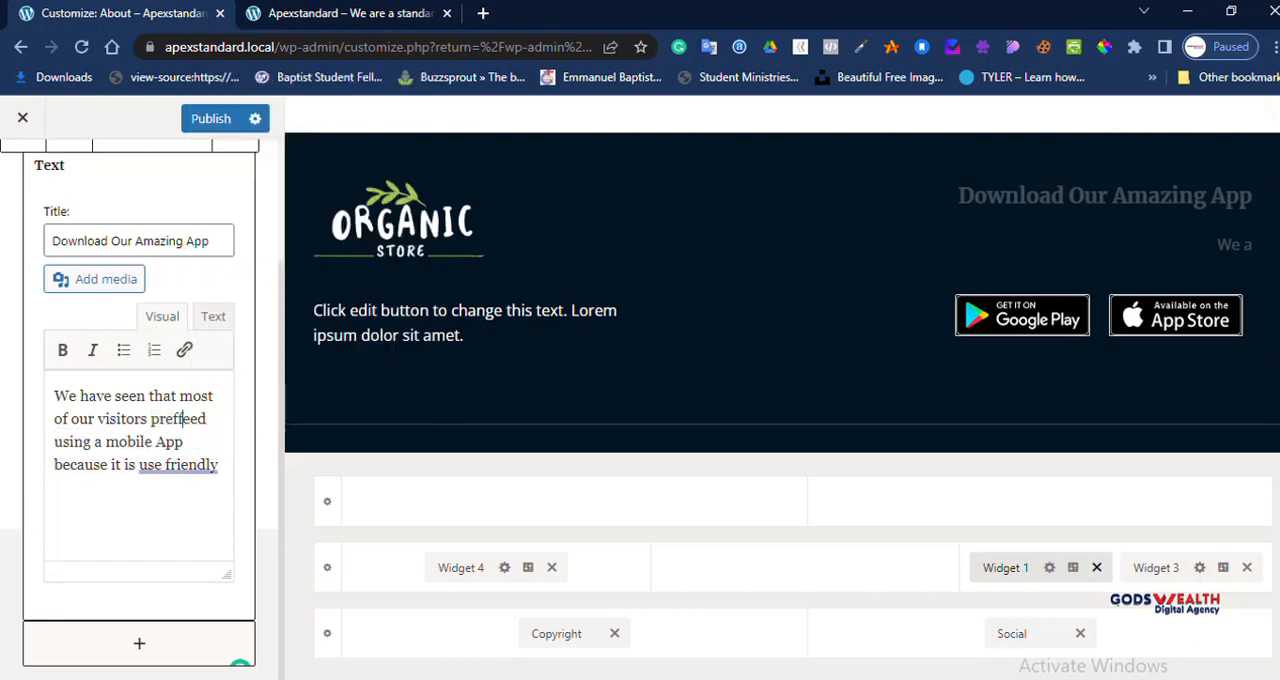
left_click(196, 464)
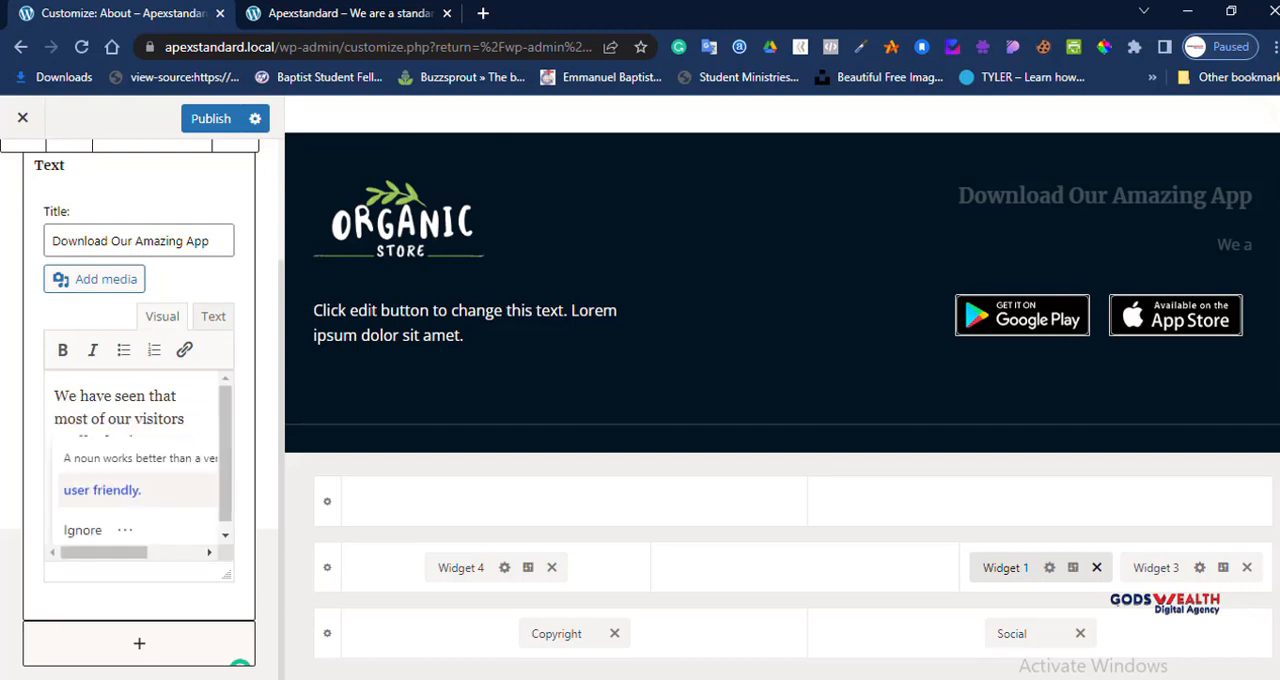
left_click(100, 488)
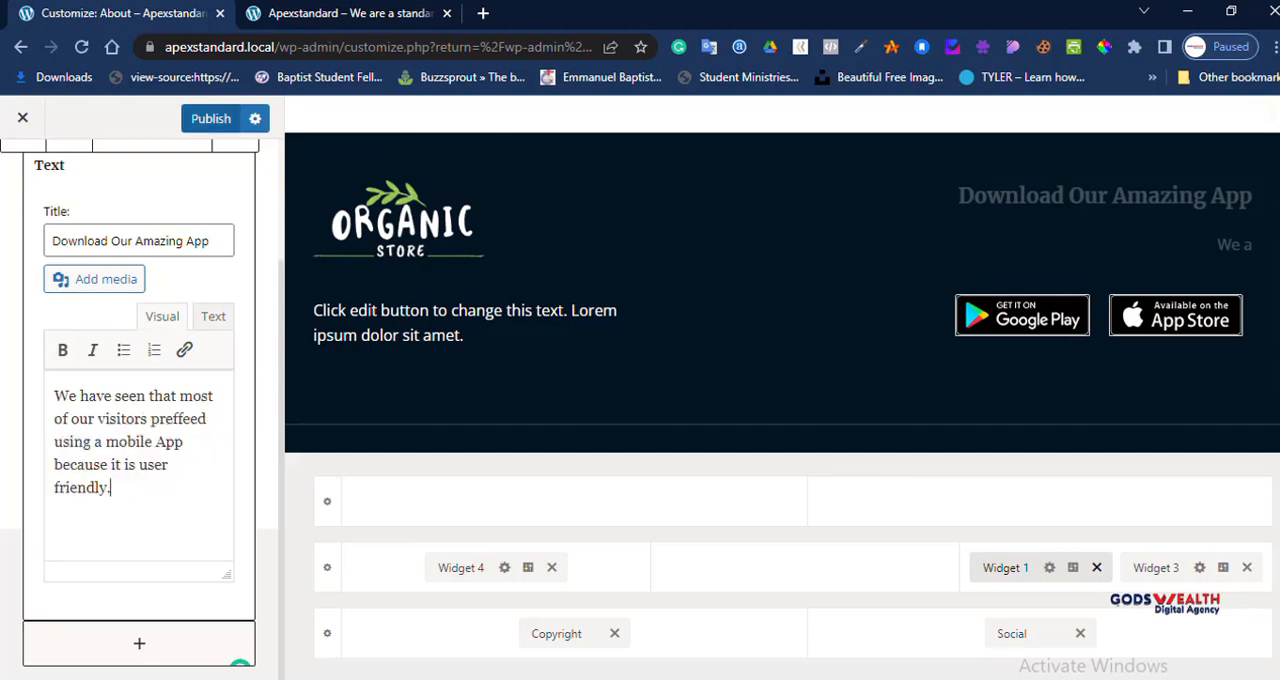
Step: Publish the Widget 1 changes and undo the last edit in the widget editor
left_click(211, 119)
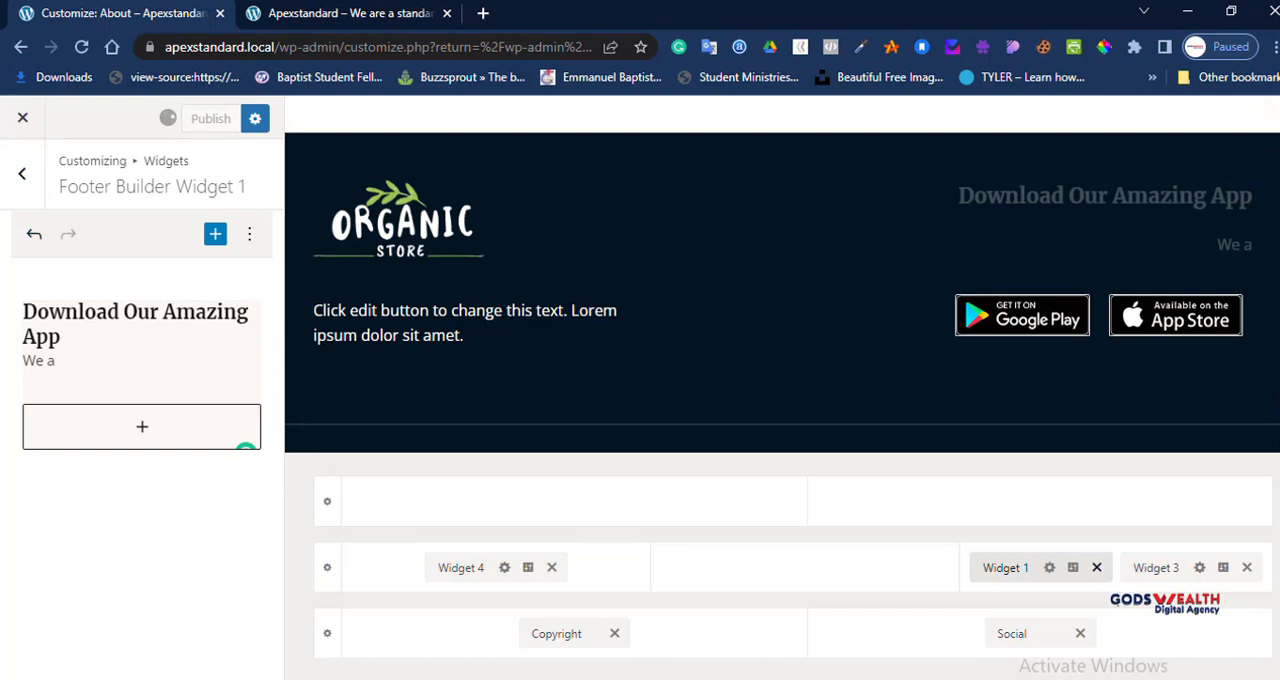
left_click(34, 233)
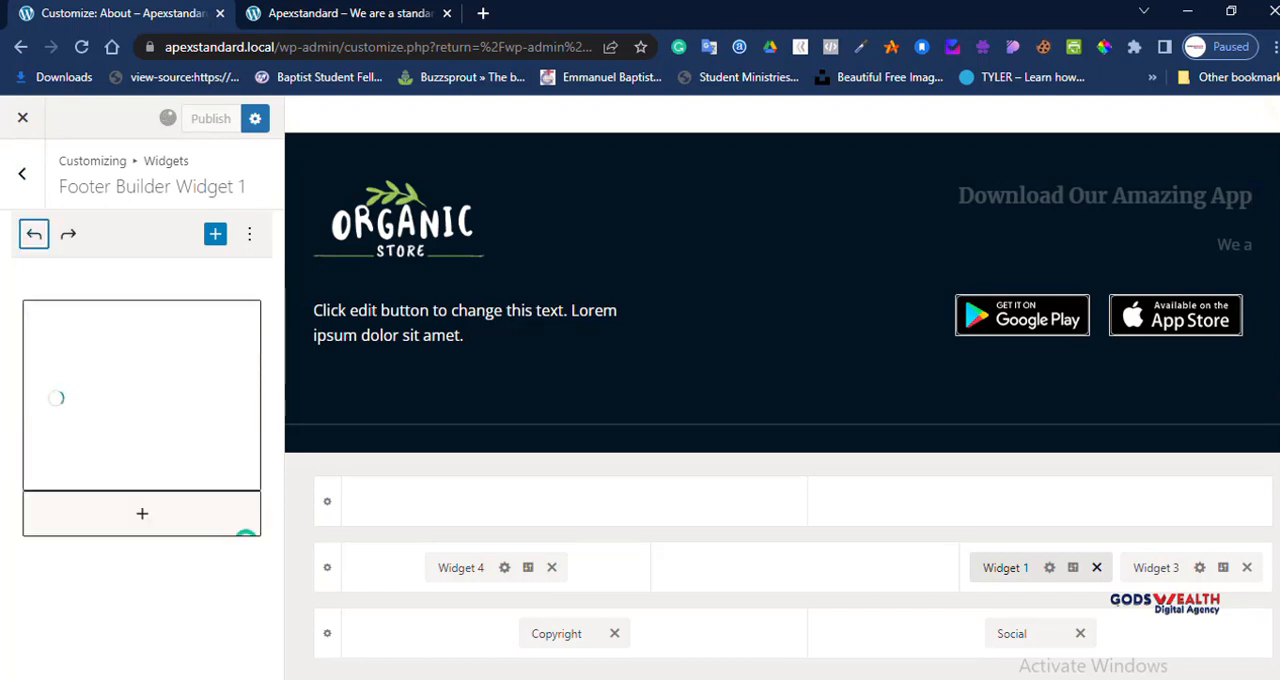
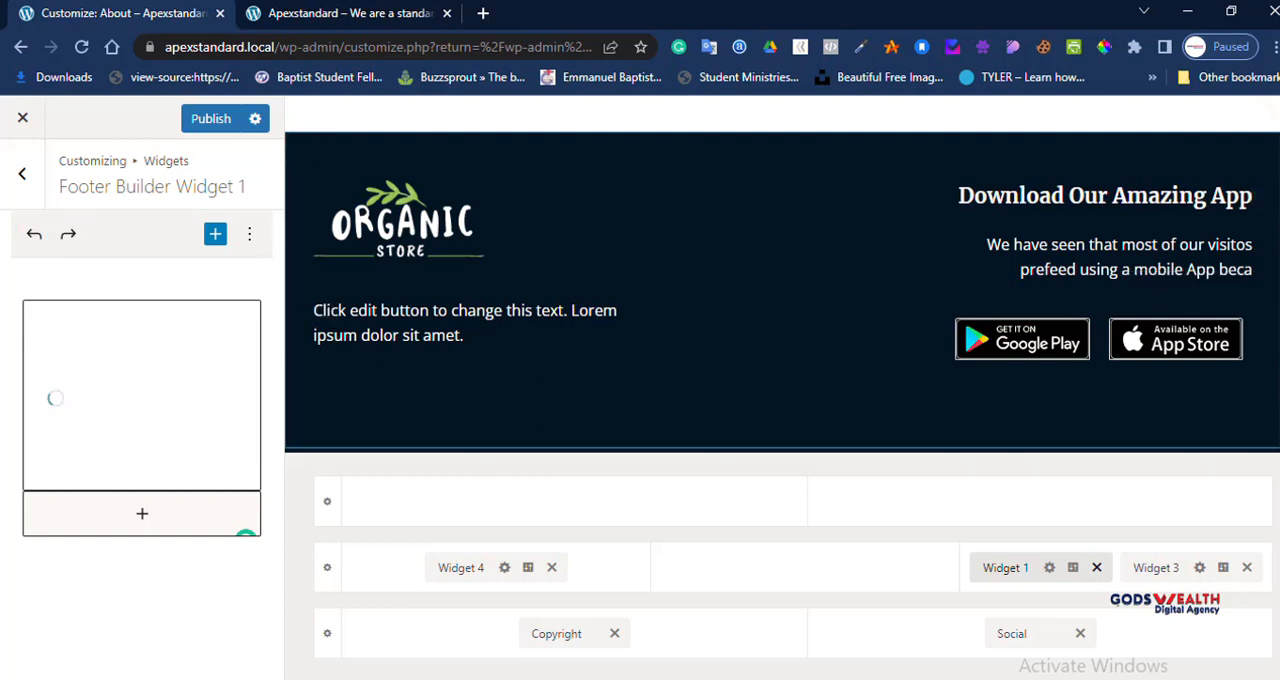
Step: Open the footer's Widget 3 gallery for editing, look over its images and settings, and close it without changes
left_click(1155, 567)
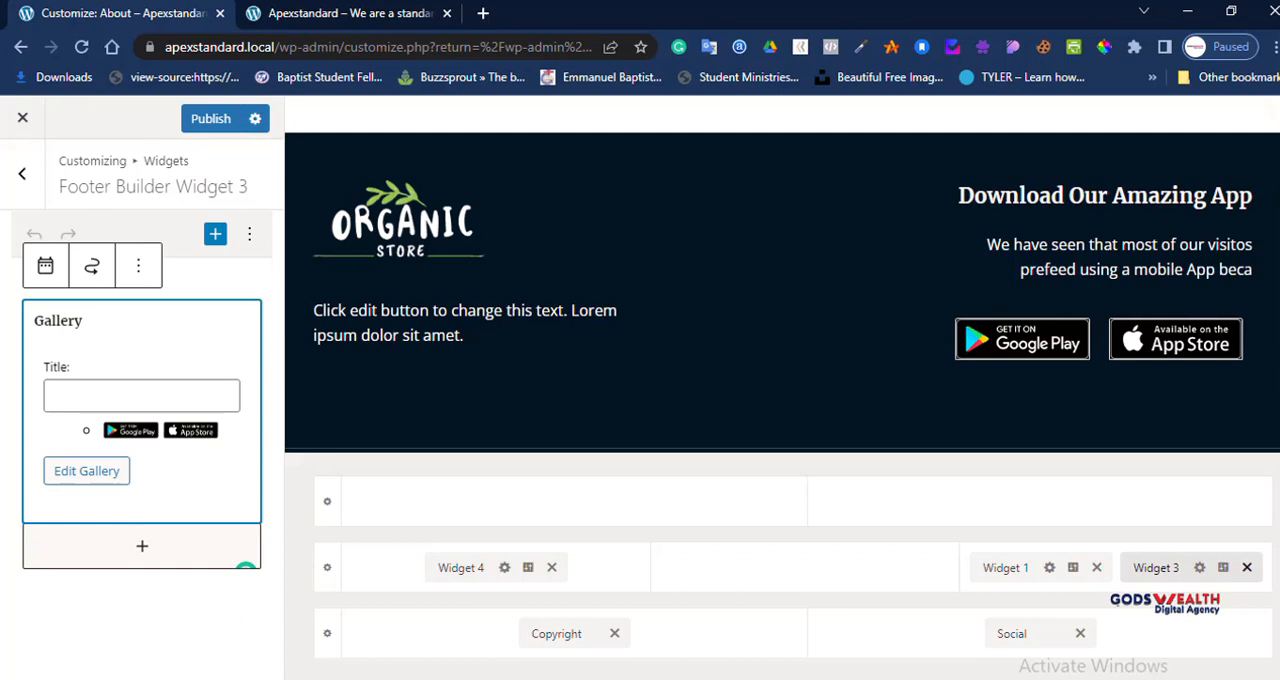
left_click(87, 471)
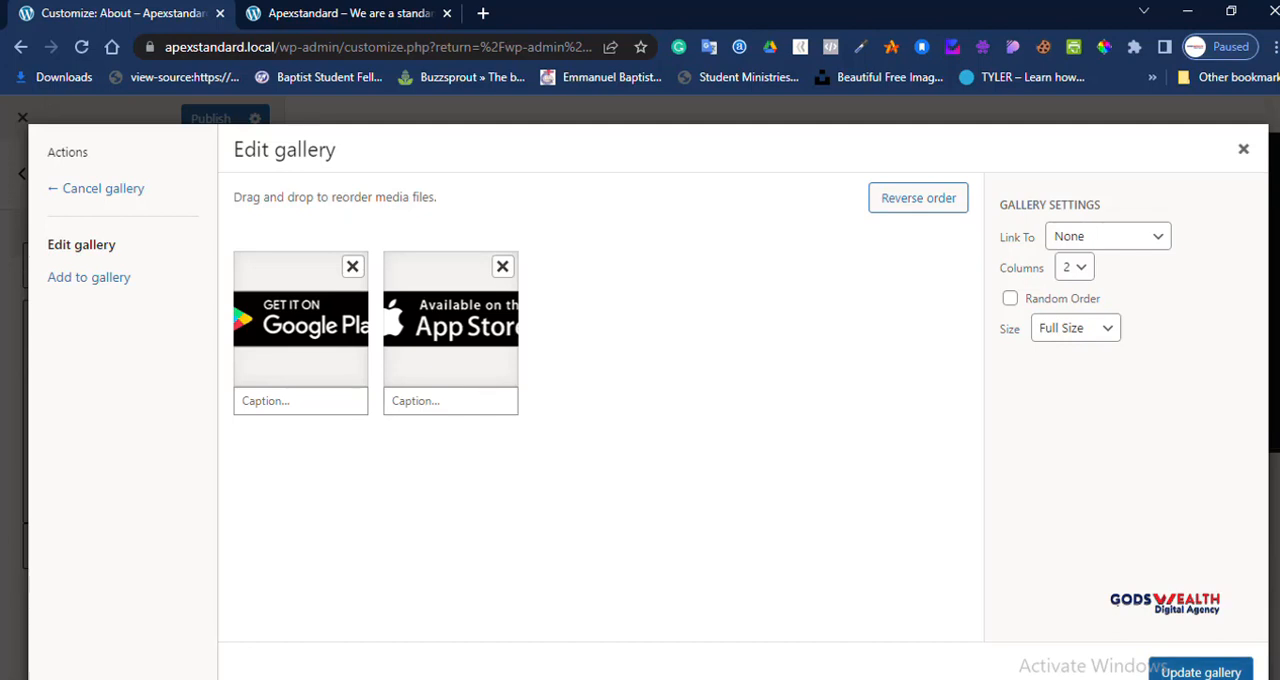
left_click(1243, 148)
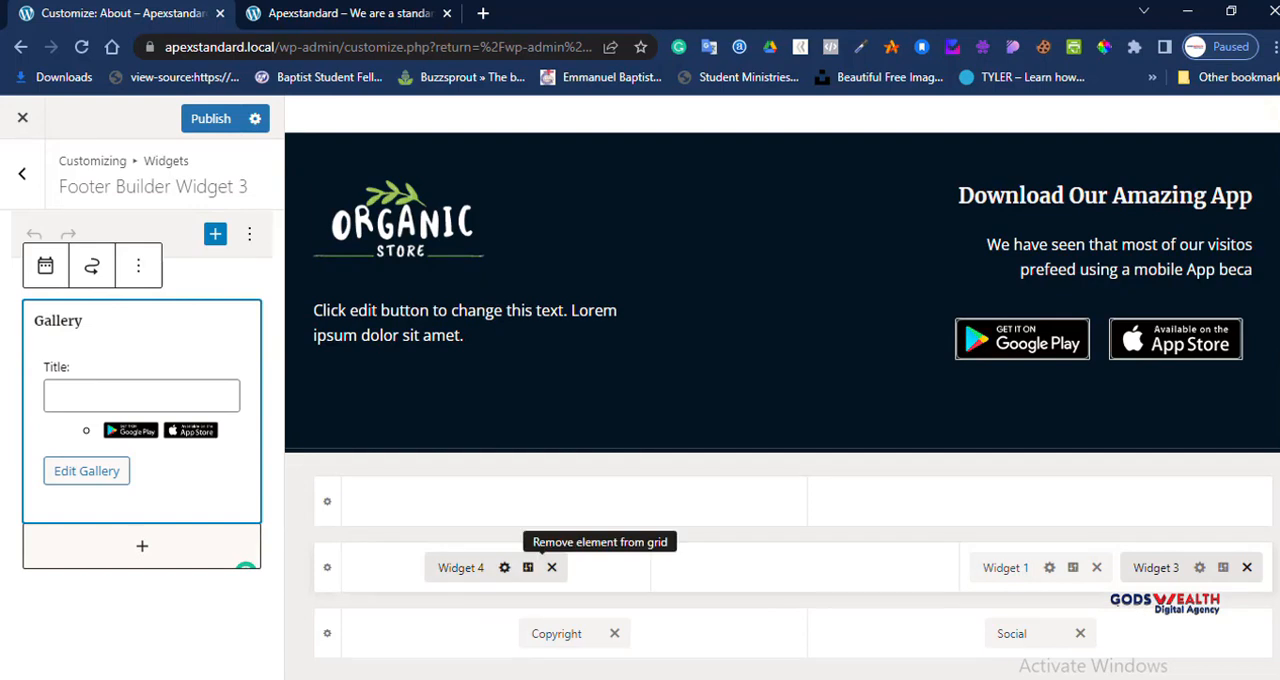
Step: Open the footer's Widget 4 editor, publish the pending changes and return to the Footer Builder
left_click(468, 567)
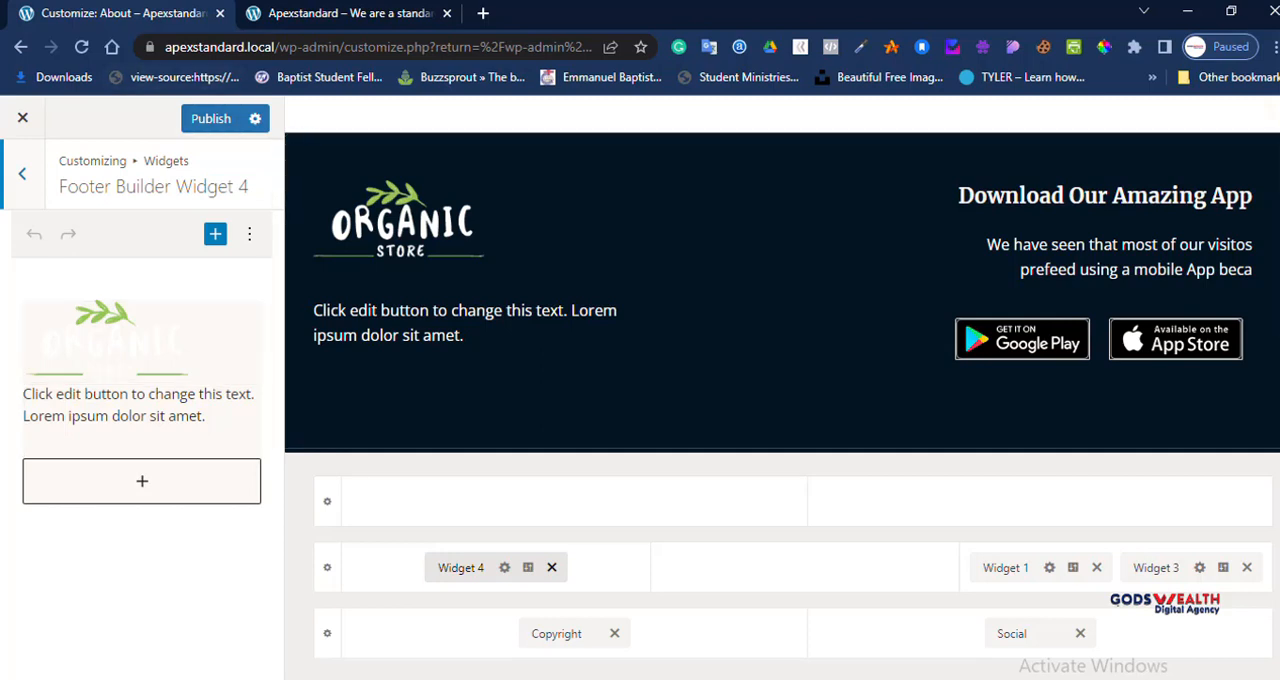
left_click(211, 119)
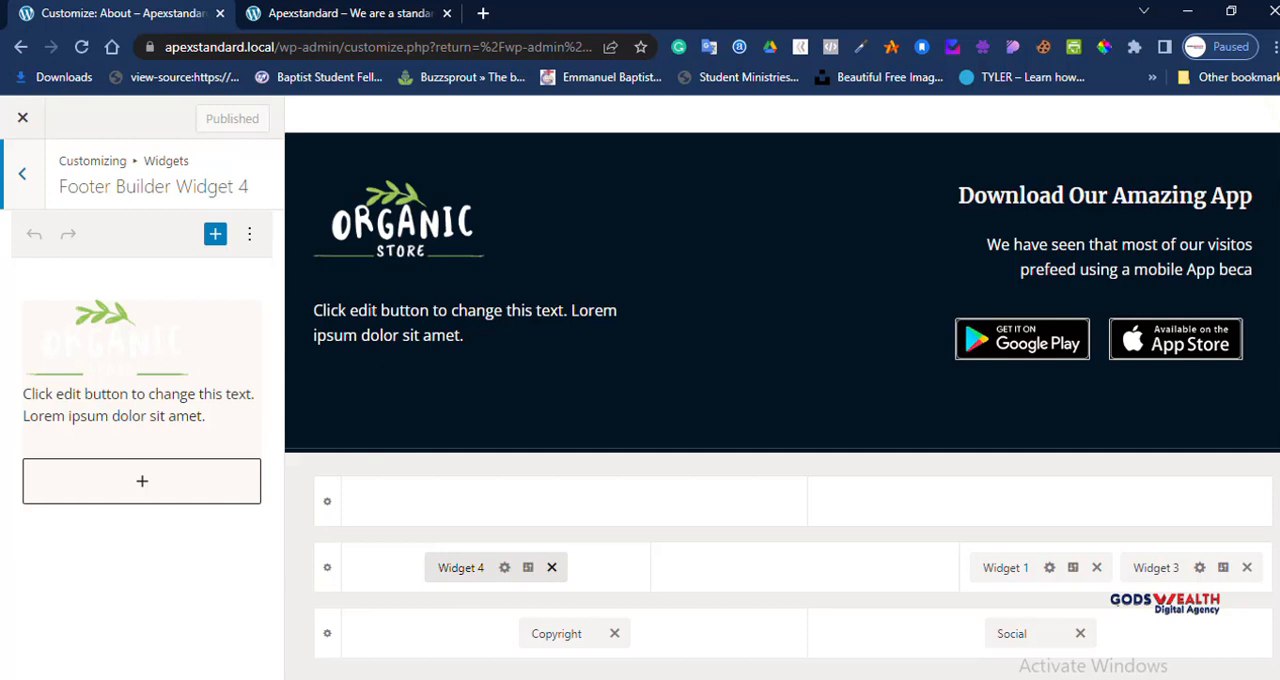
left_click(22, 174)
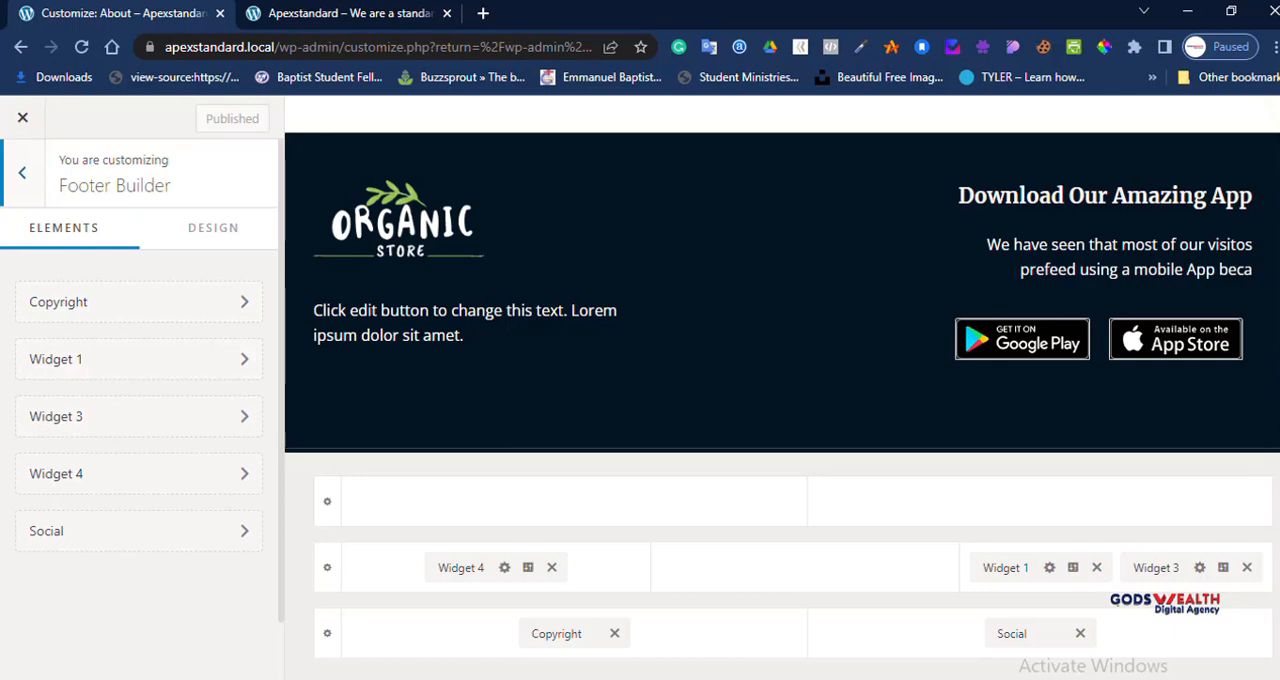
Step: Open the Site Title & Logo Settings under Site Identity and bring up the file upload for changing the logo
left_click(22, 172)
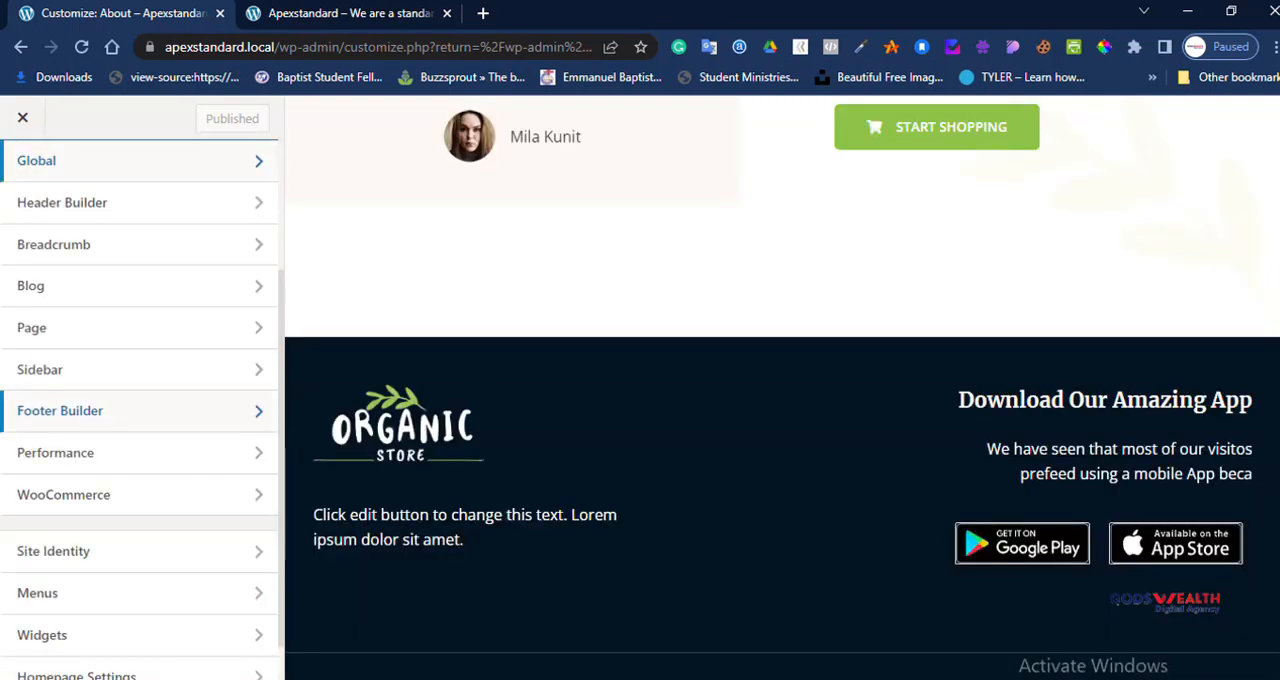
scroll(140, 420, "down", 1)
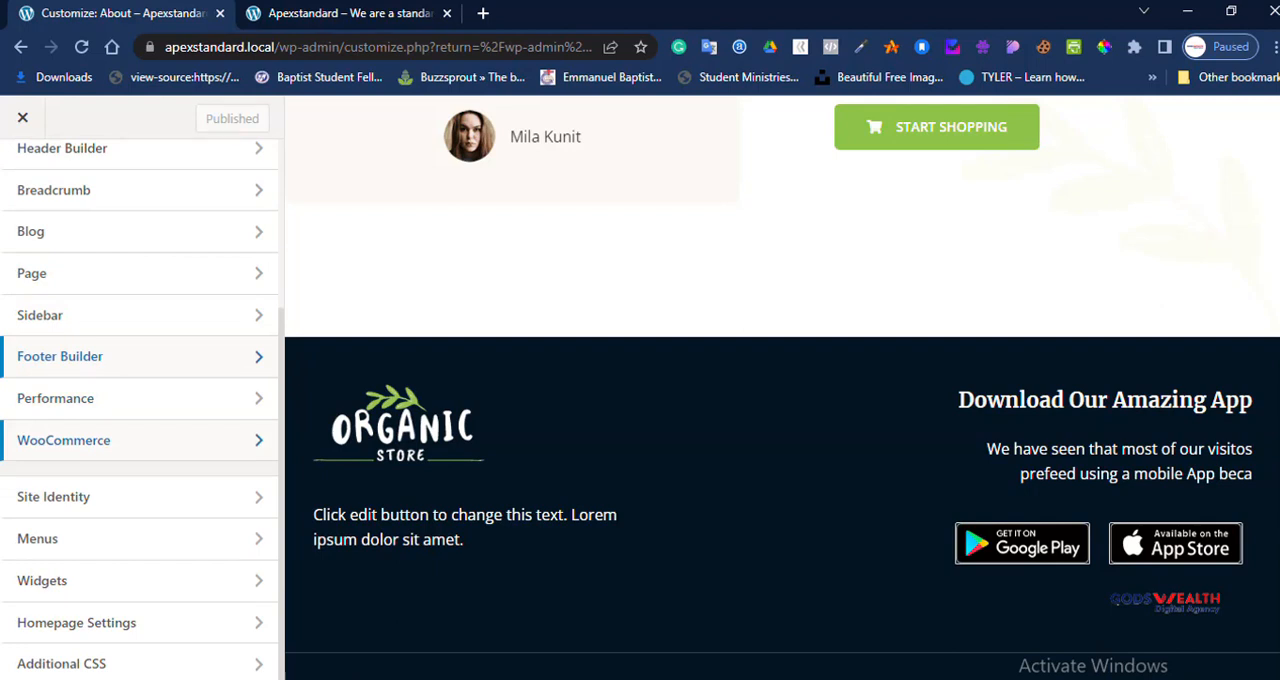
left_click(60, 497)
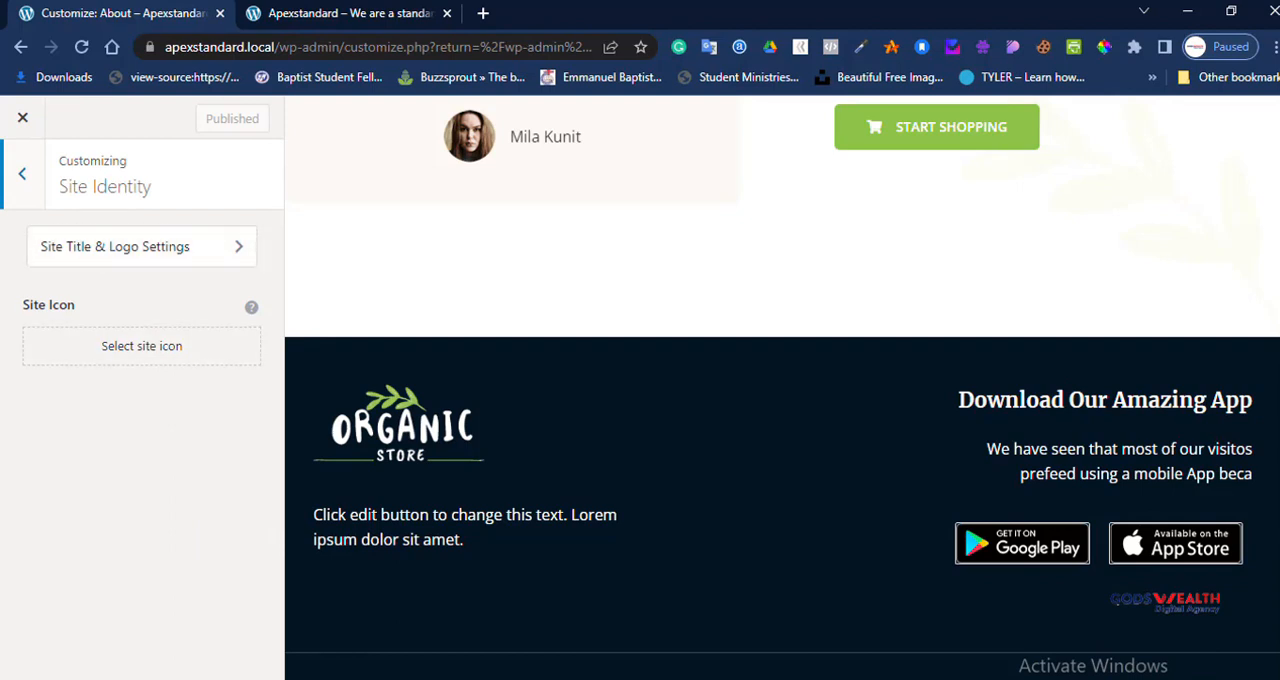
left_click(140, 246)
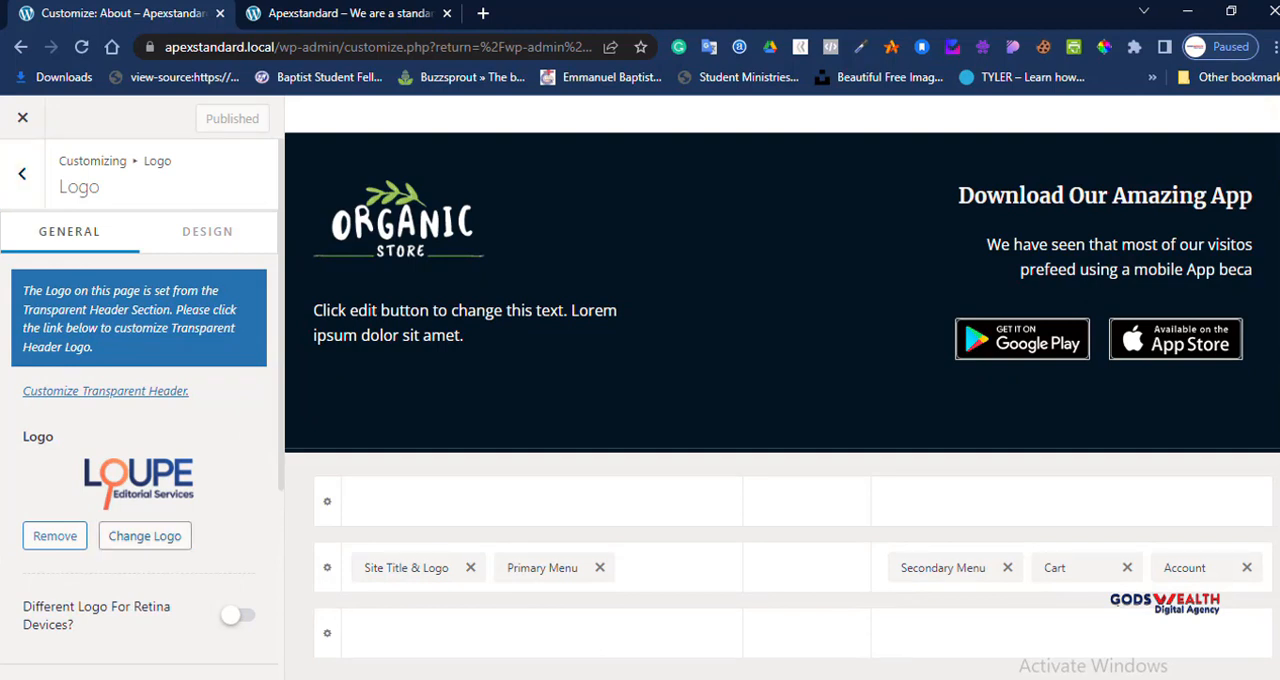
left_click(145, 536)
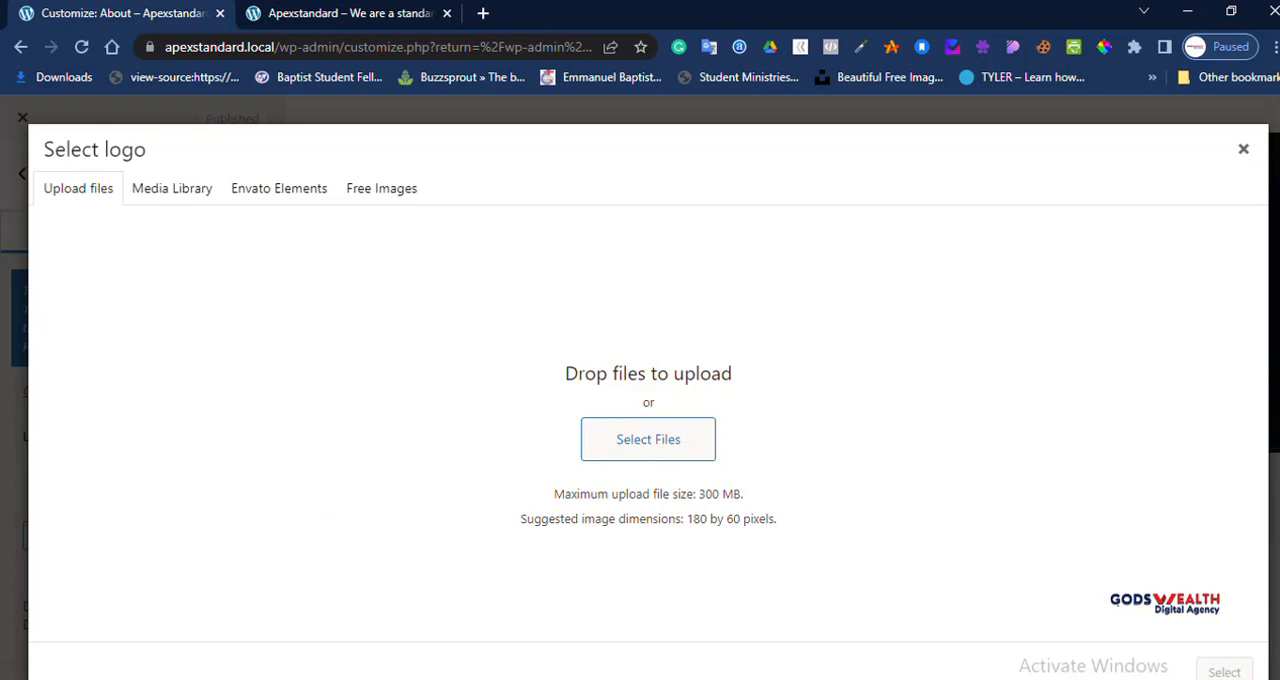
left_click(172, 188)
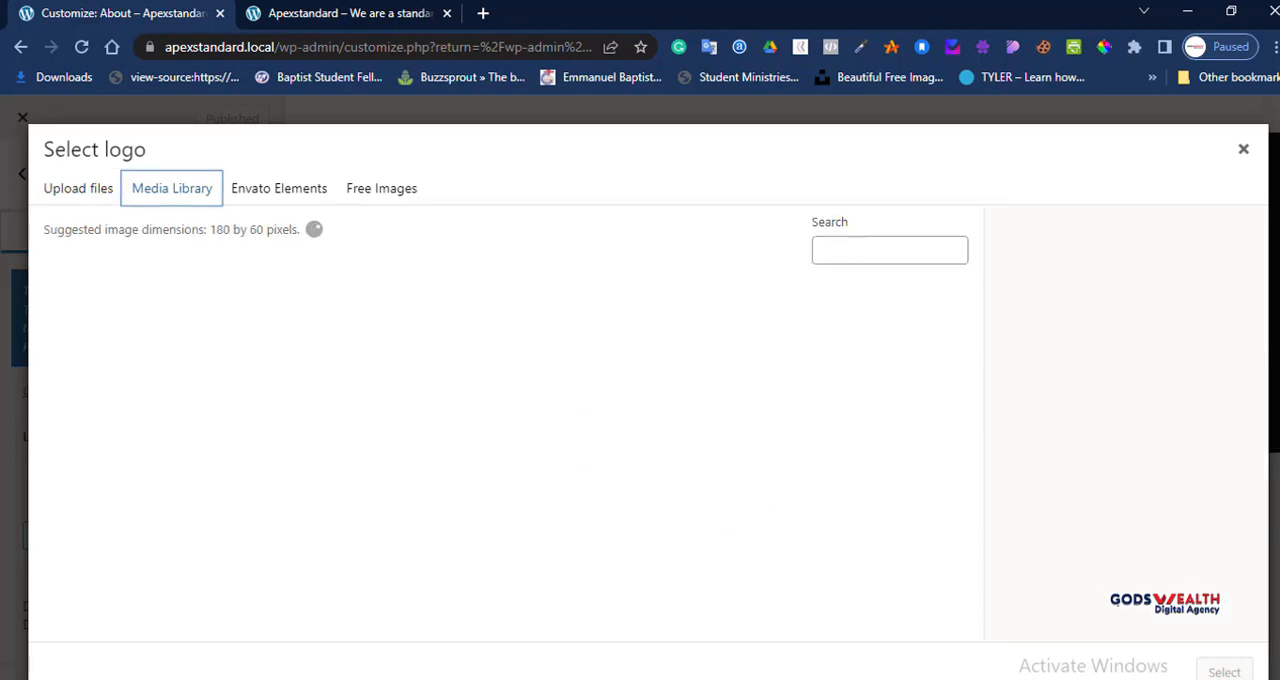
left_click(78, 188)
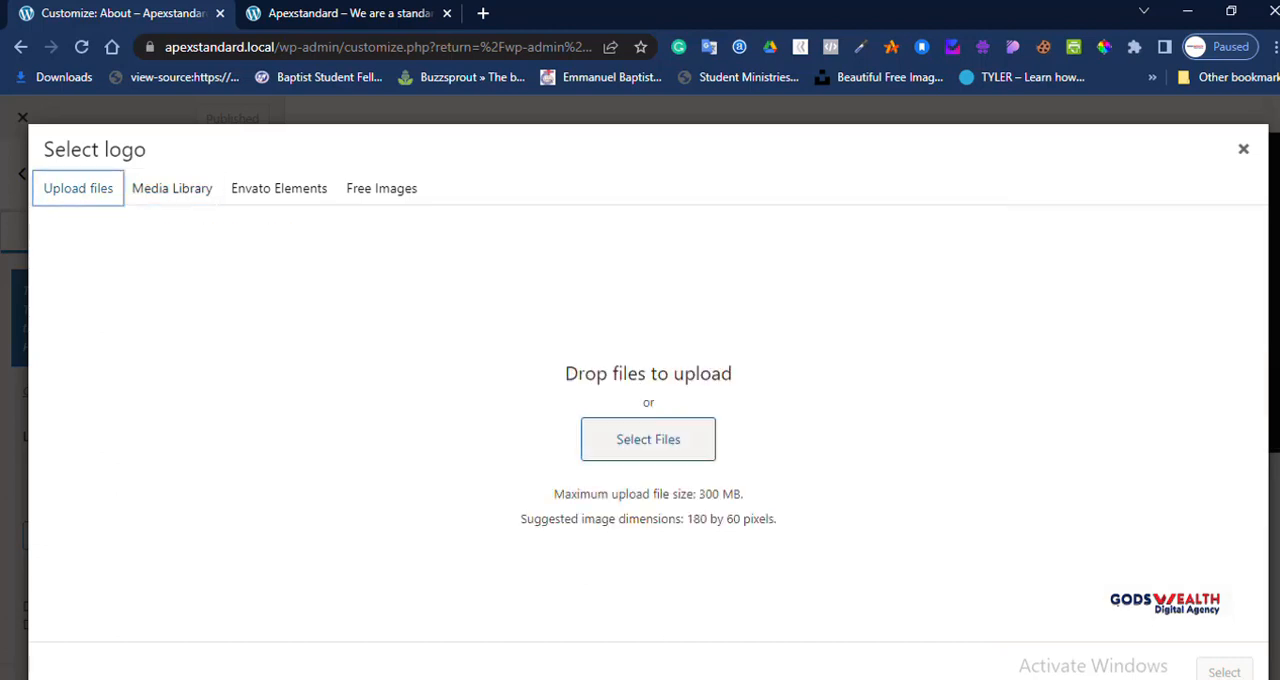
Step: Upload the image 4-3 from the Godswealtdigitalagency folder inside Documents > Web Design Projects
left_click(648, 440)
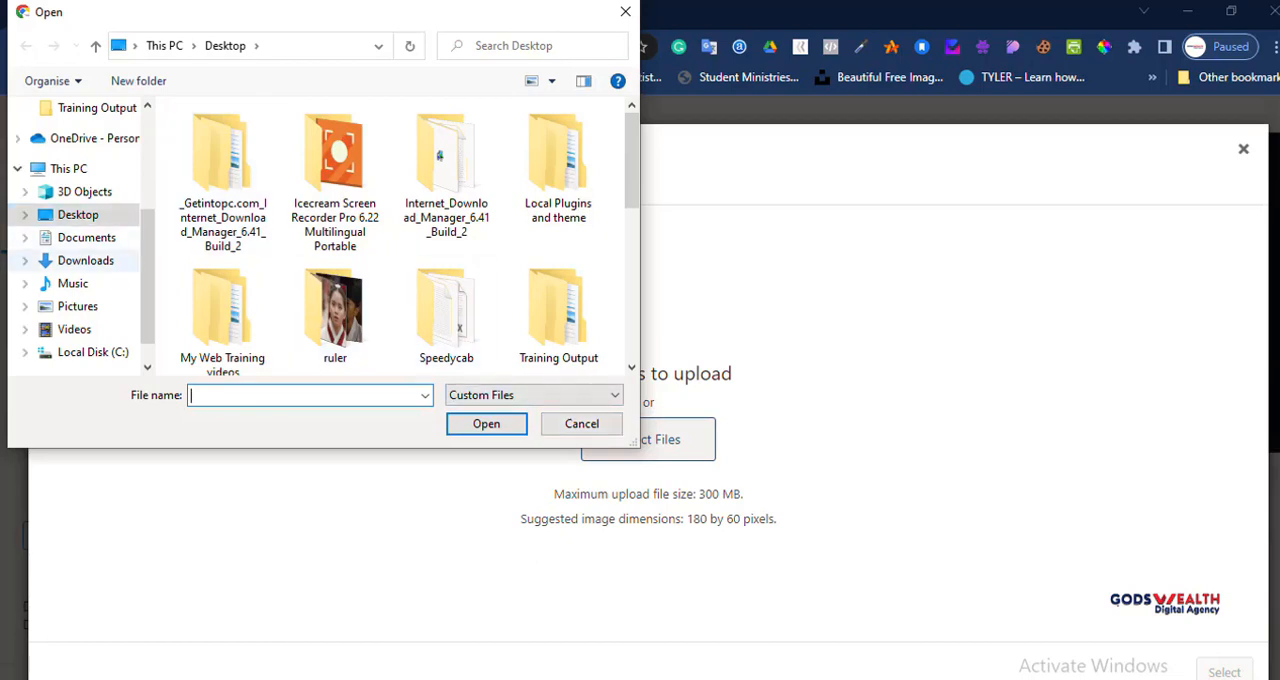
left_click(86, 261)
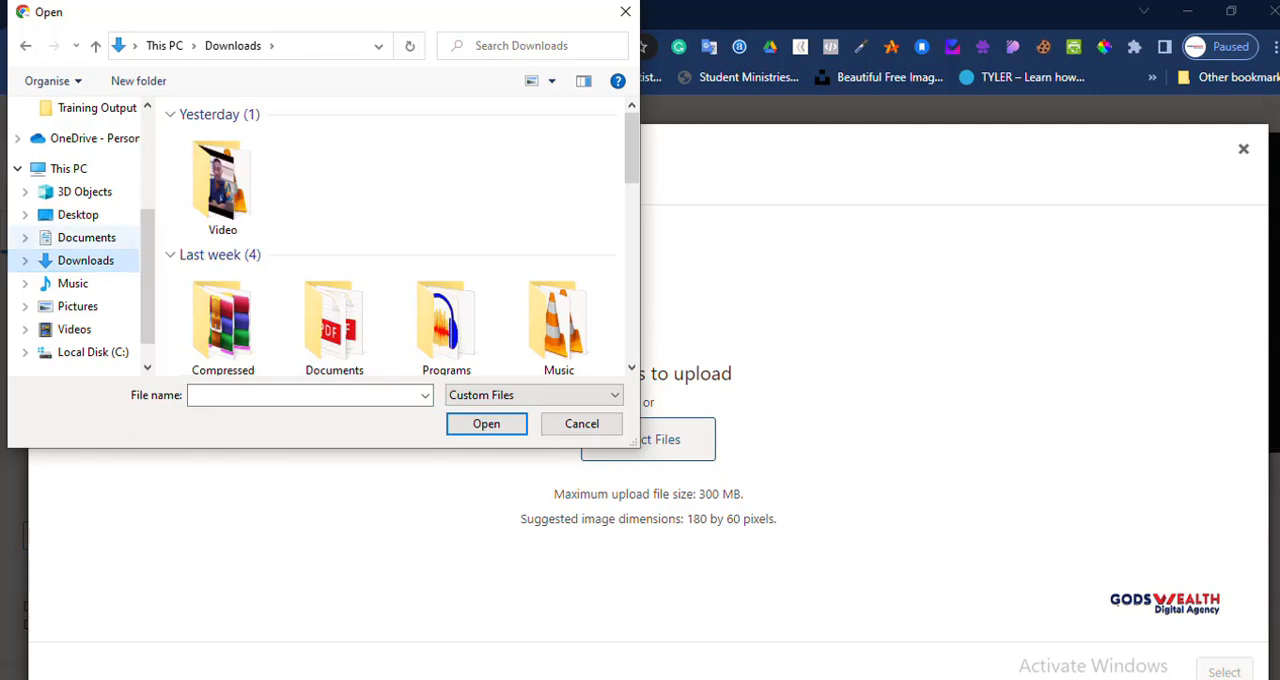
left_click(86, 237)
scroll(447, 300, "down", 10)
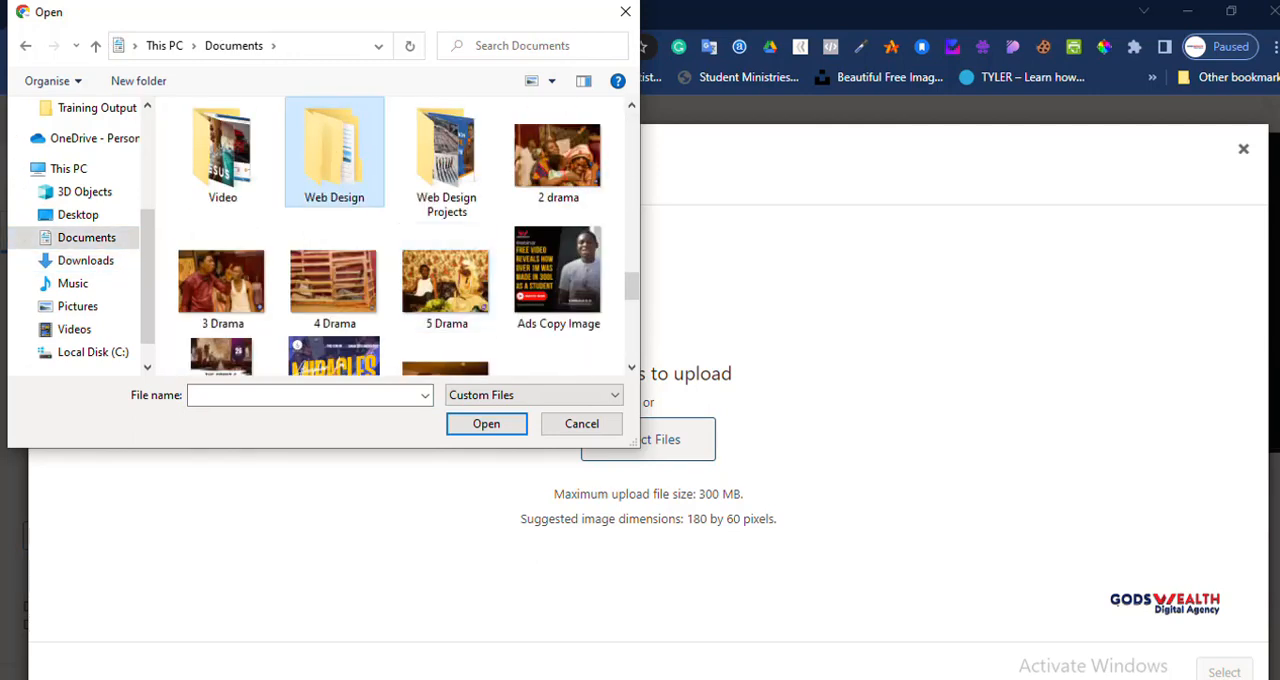
double_click(446, 160)
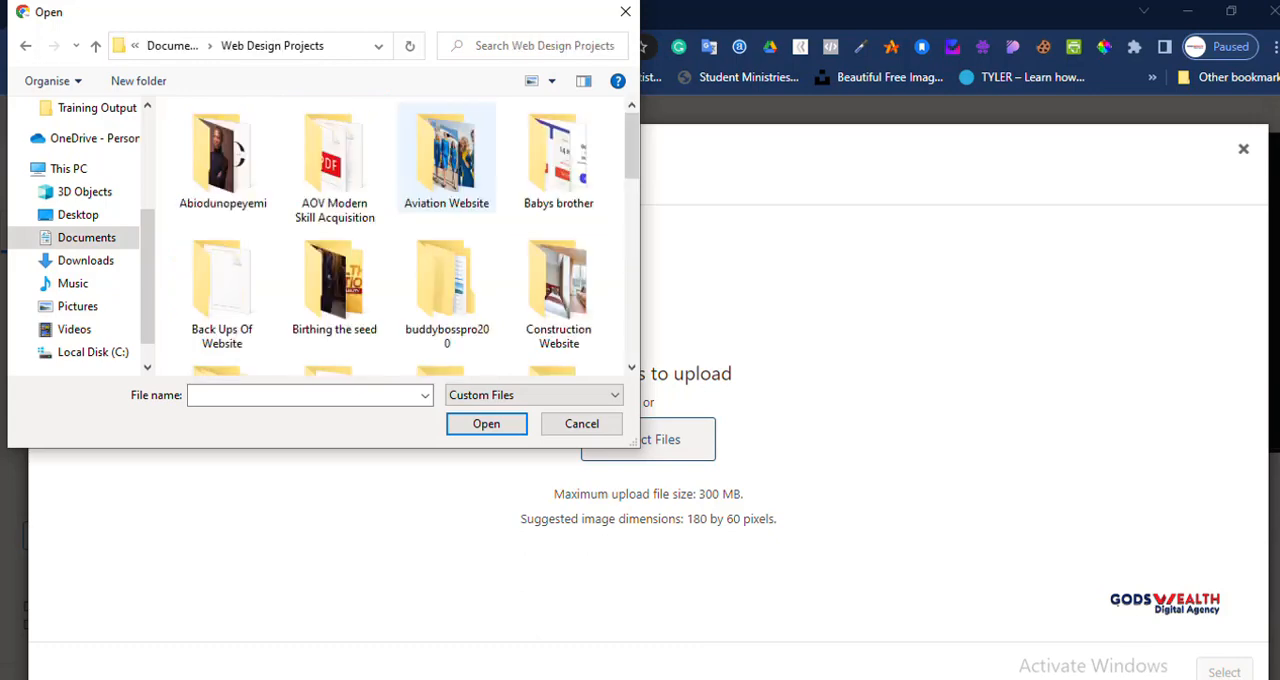
scroll(447, 300, "down", 2)
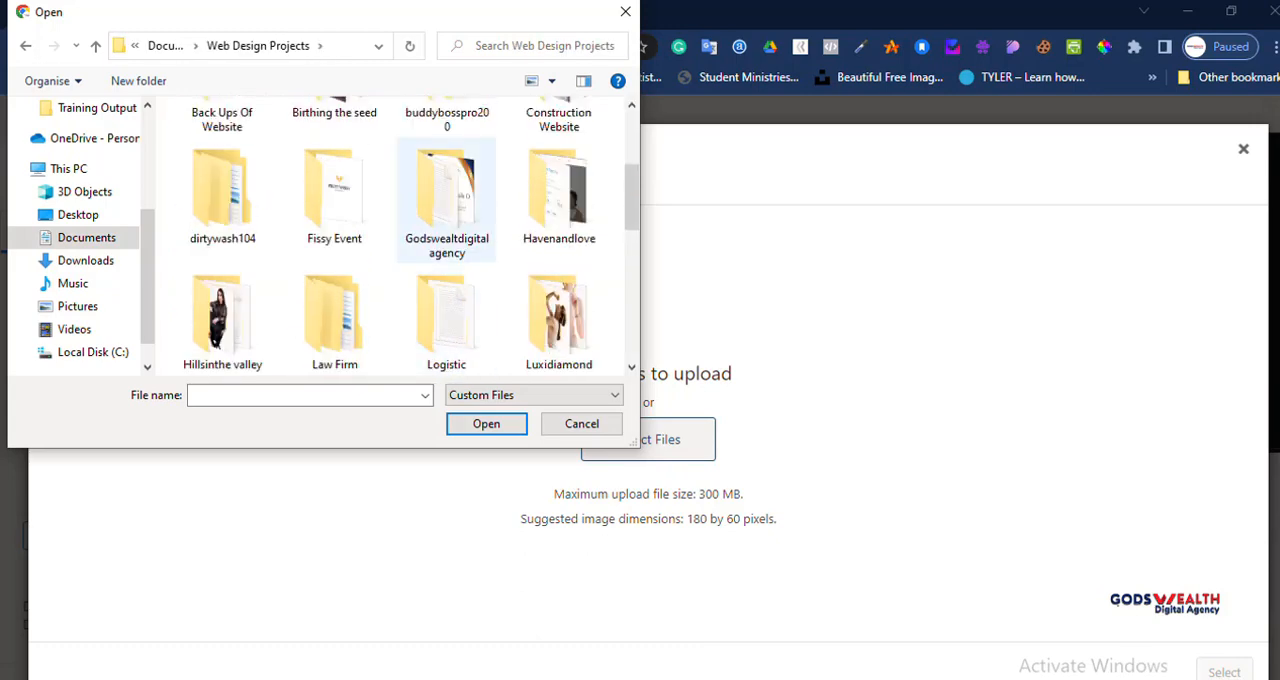
double_click(447, 250)
scroll(447, 240, "down", 6)
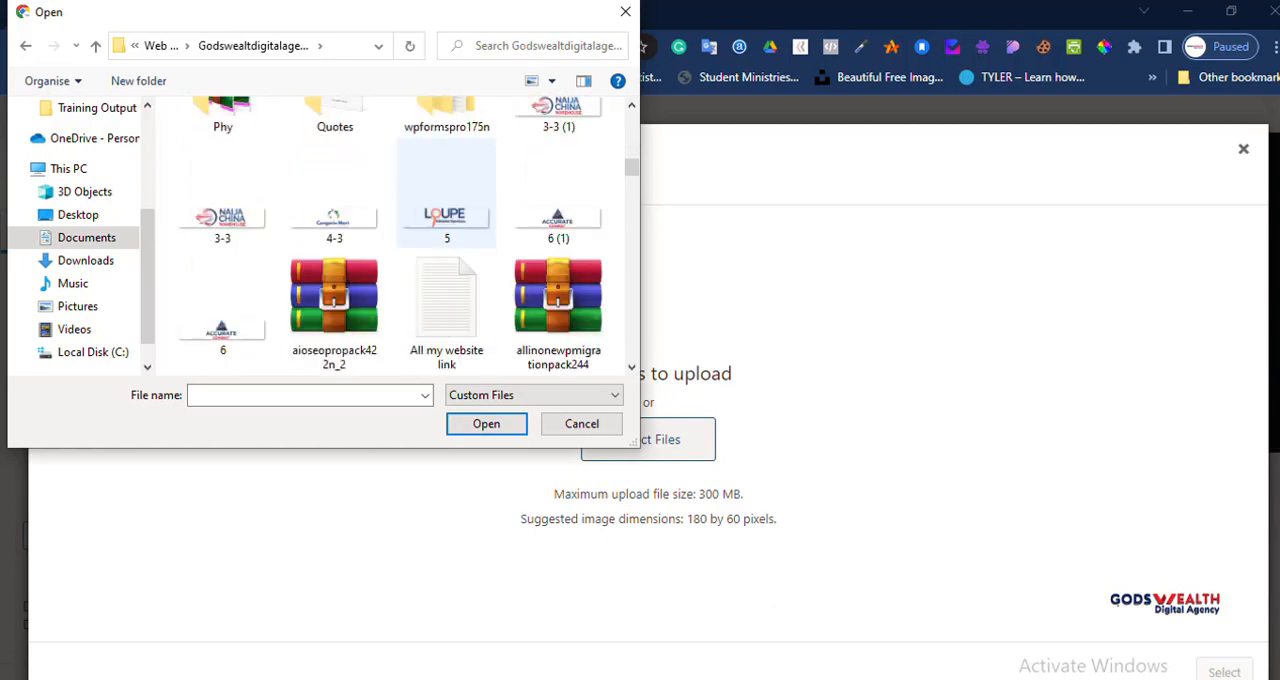
left_click(335, 212)
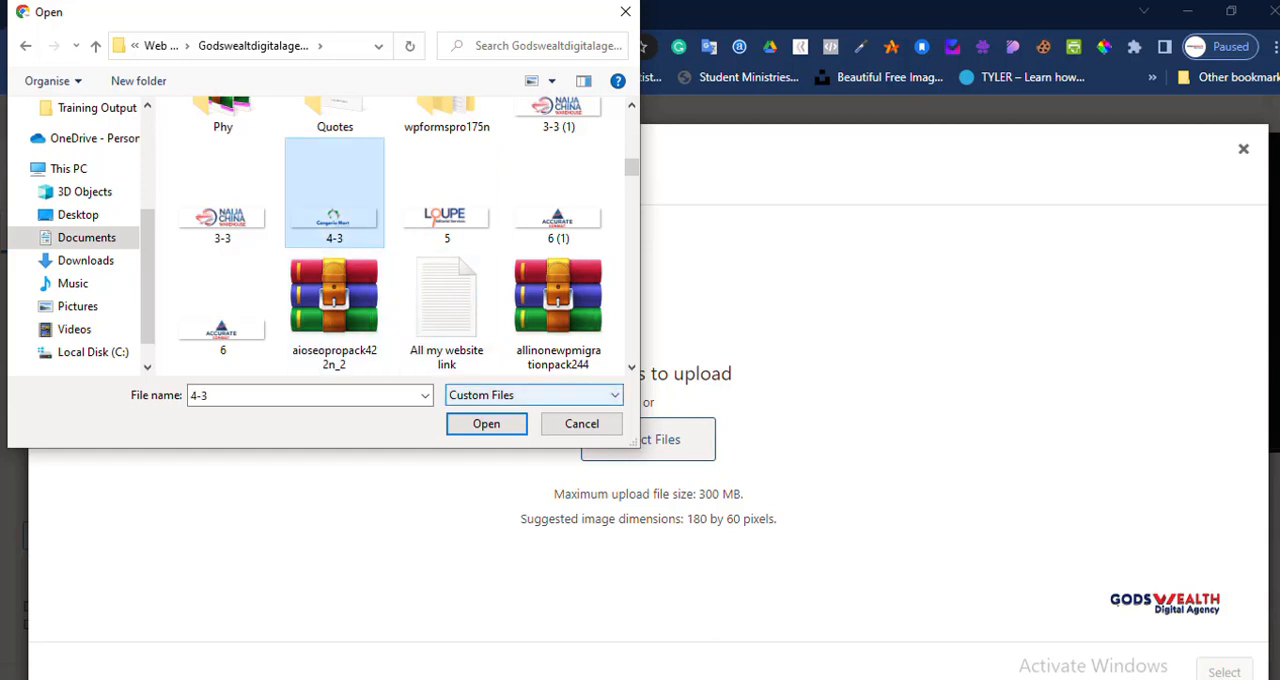
left_click(486, 423)
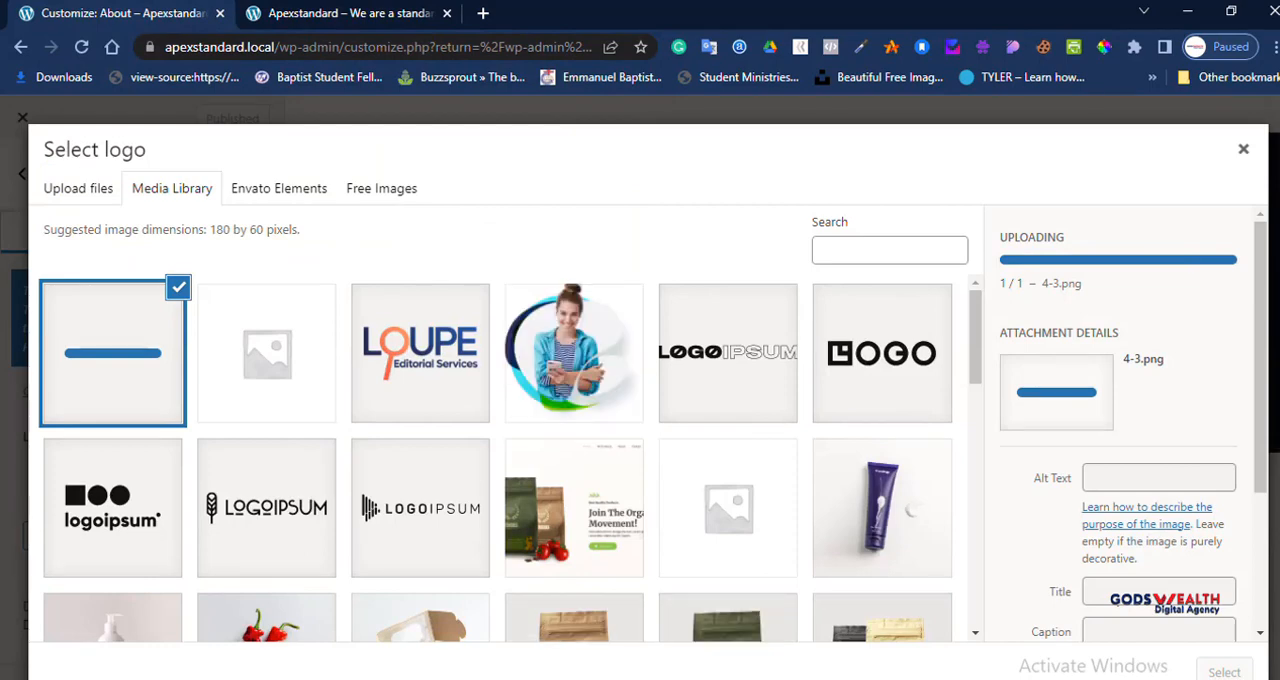
Step: Select the uploaded 4-3.png in the media library and crop it with the suggested area as the site logo
left_click(113, 353)
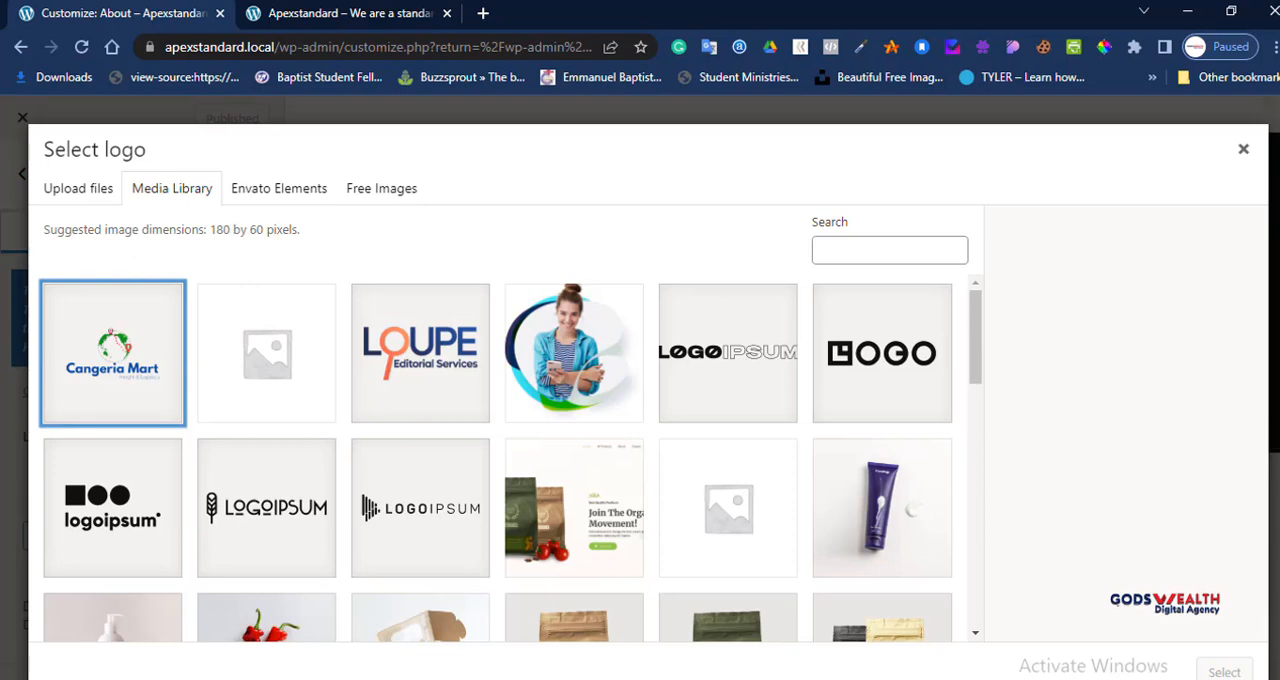
scroll(498, 458, "down", 3)
scroll(498, 458, "up", 3)
left_click(267, 354)
left_click(113, 353)
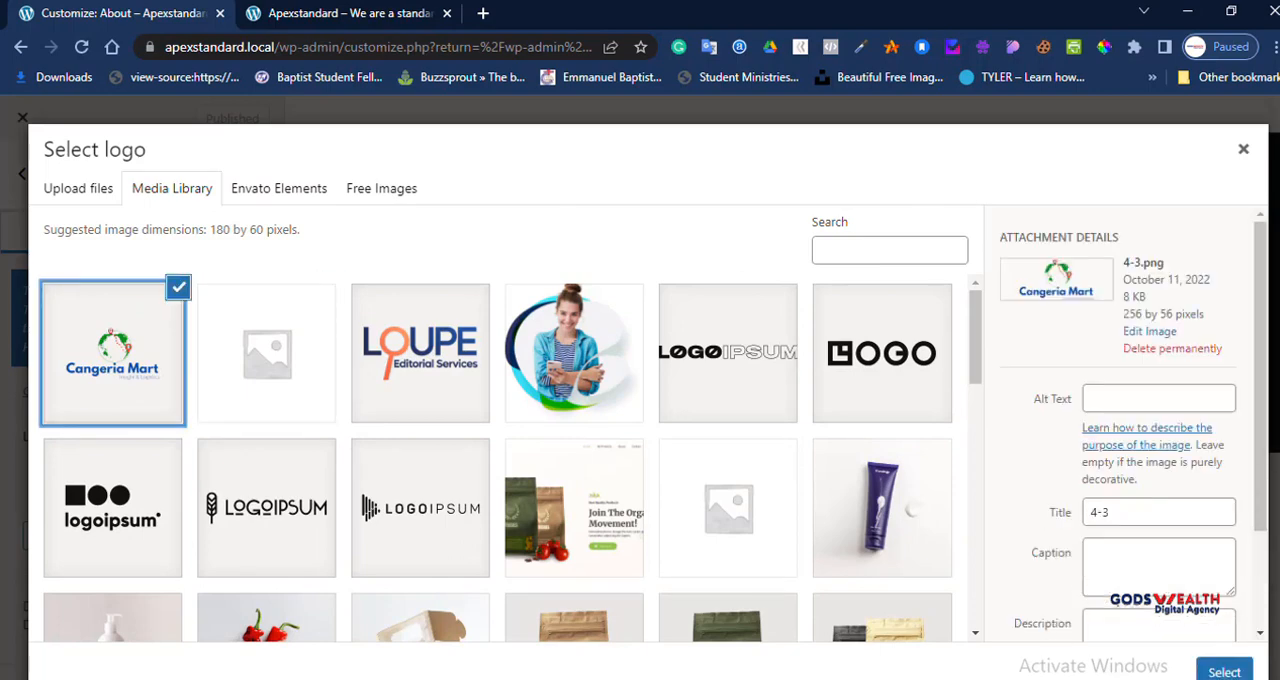
left_click(1224, 672)
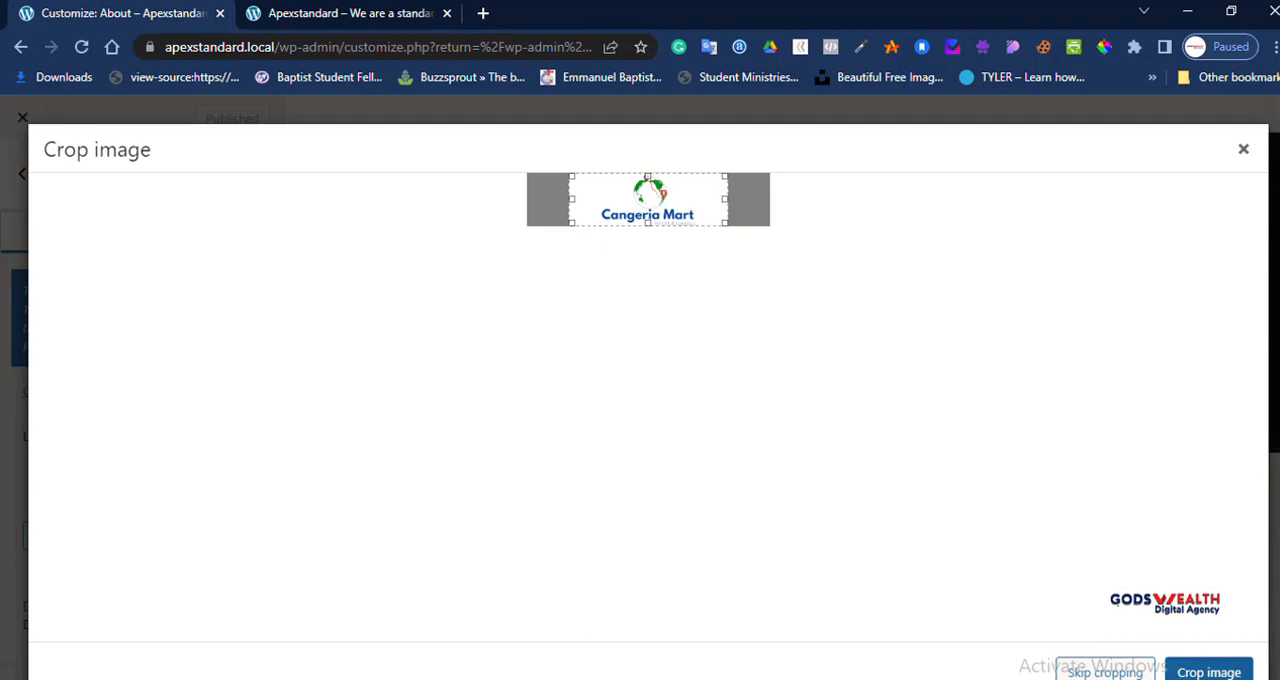
left_click(1209, 672)
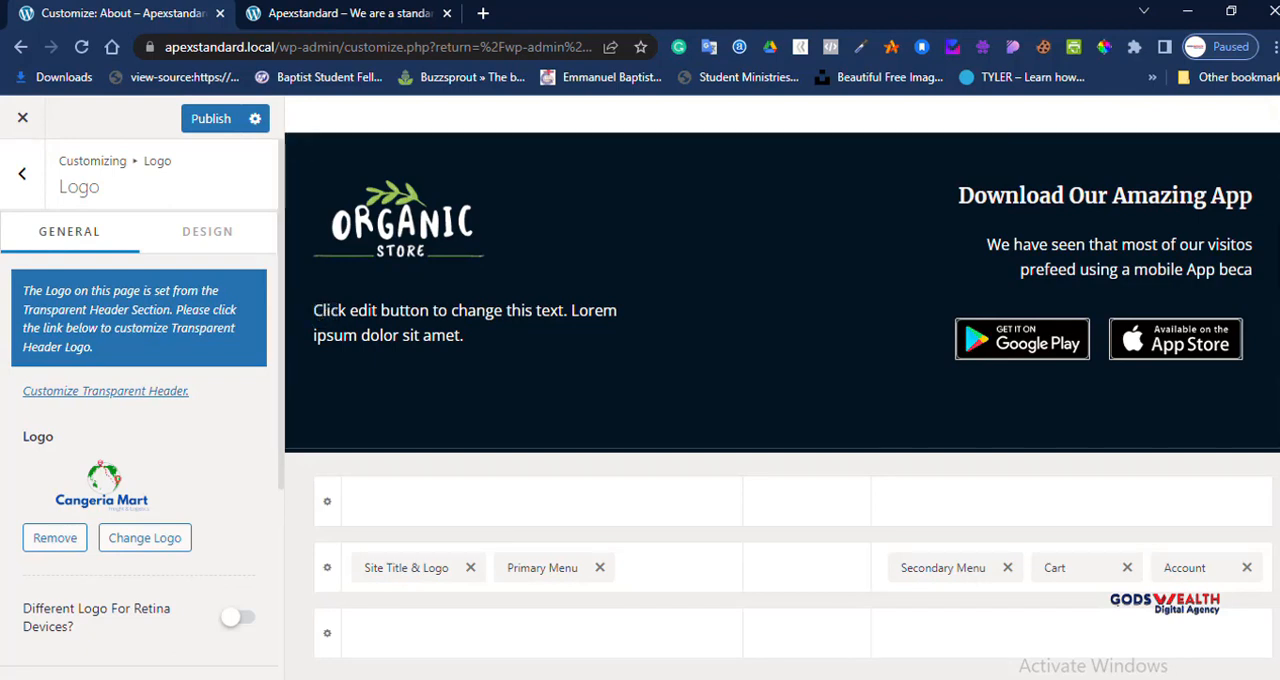
Step: Review the logo width, site title and tagline options, then check the Site Icon setting and go back
scroll(140, 400, "down", 3)
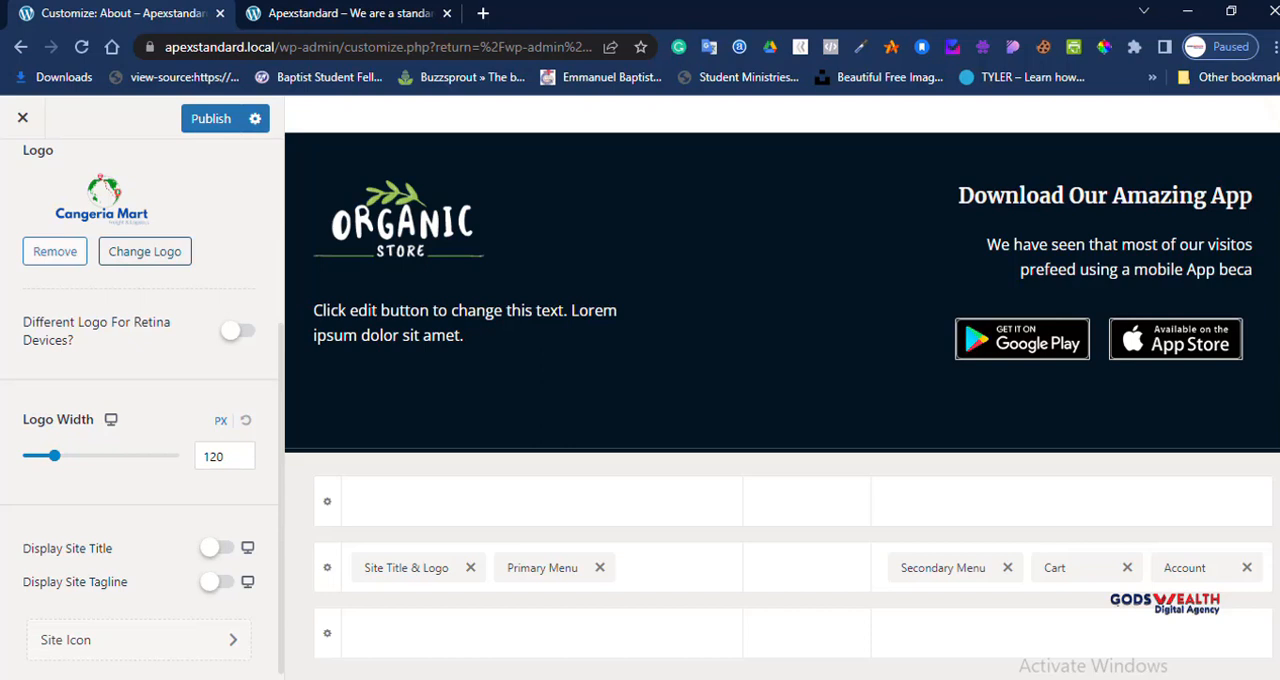
scroll(145, 260, "up", 3)
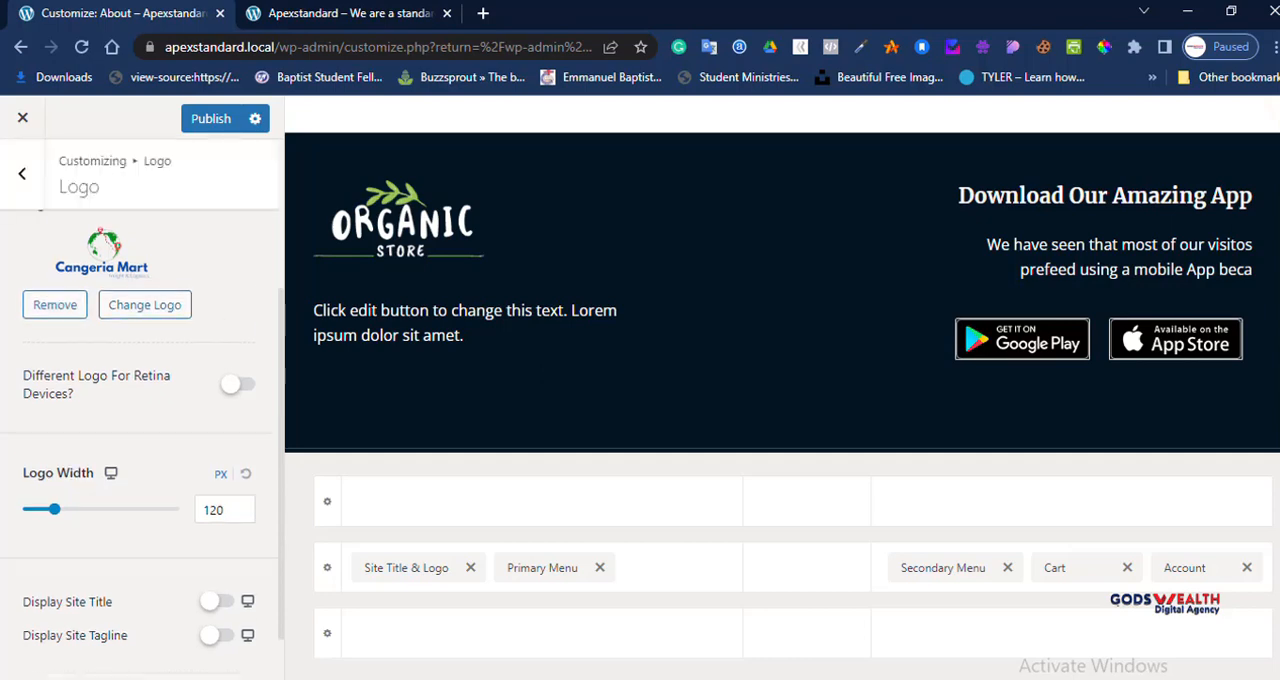
scroll(145, 260, "down", 3)
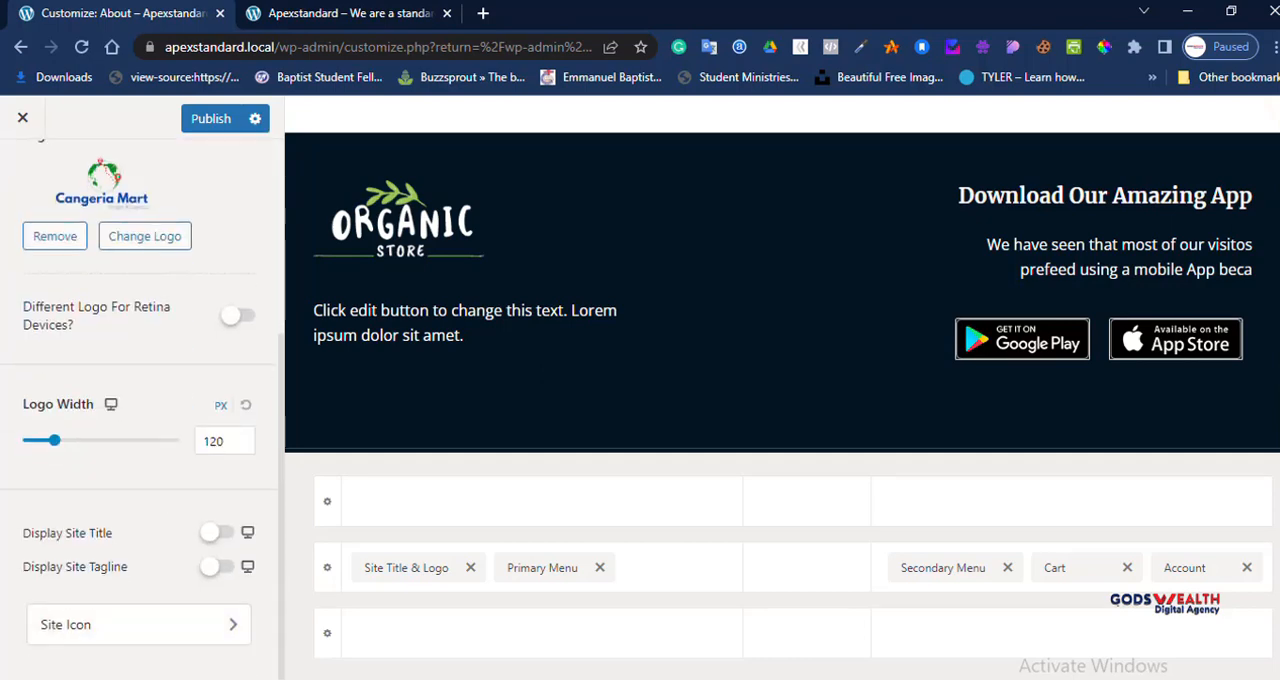
left_click(139, 624)
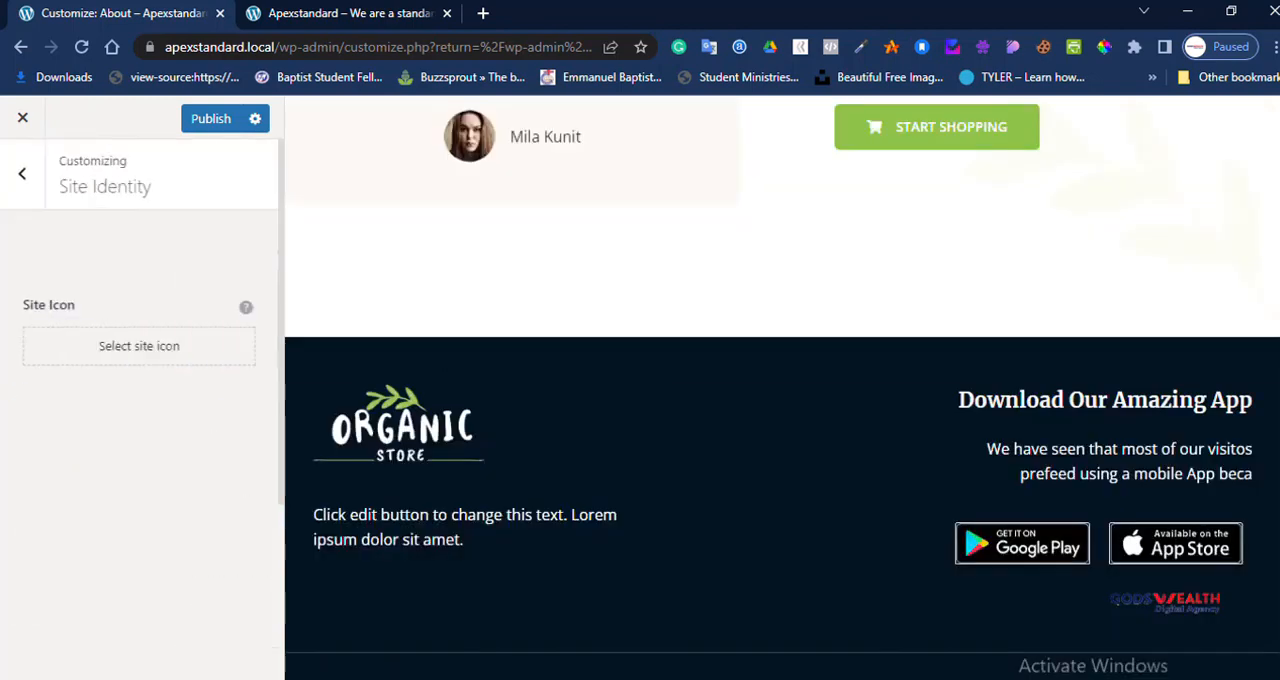
left_click(22, 174)
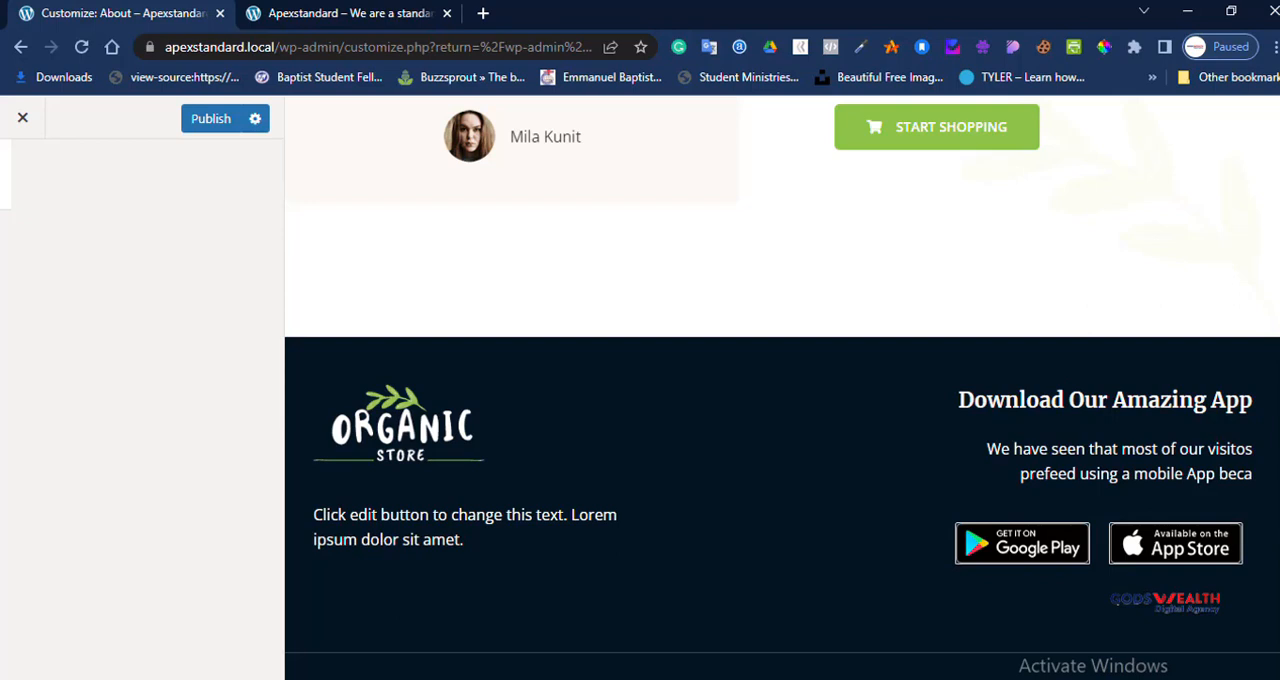
Step: Publish the new logo and close the customizer
left_click(210, 118)
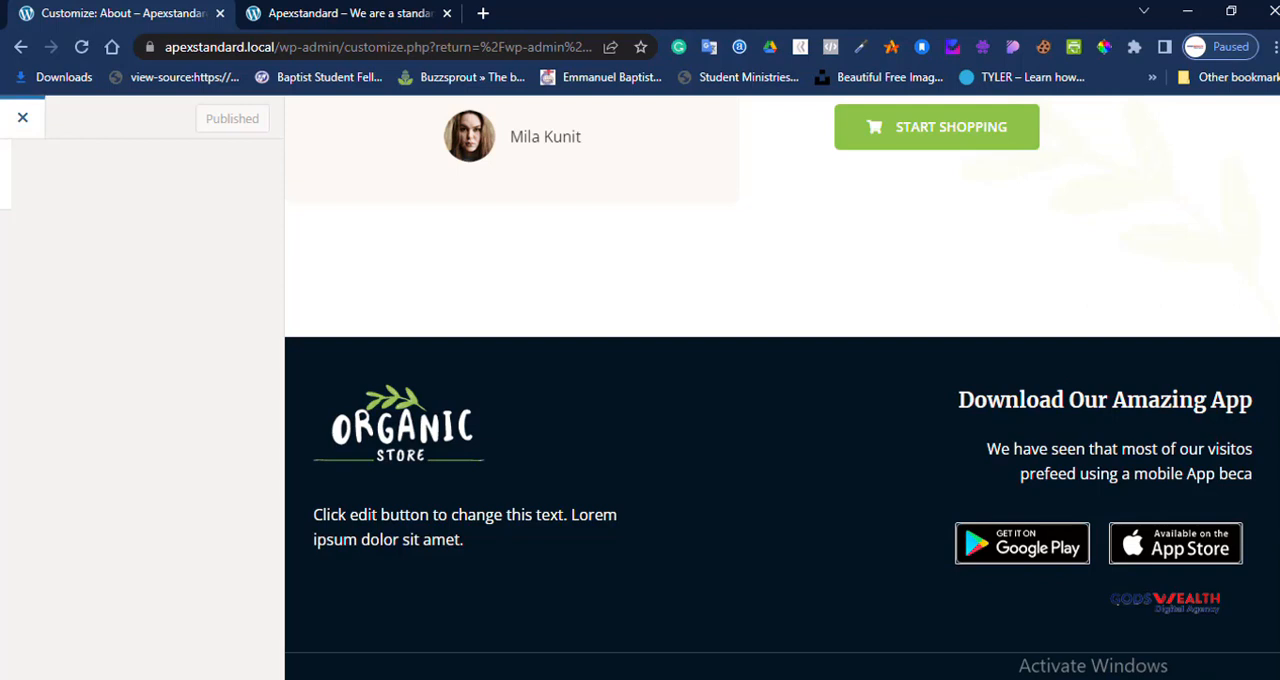
left_click(22, 118)
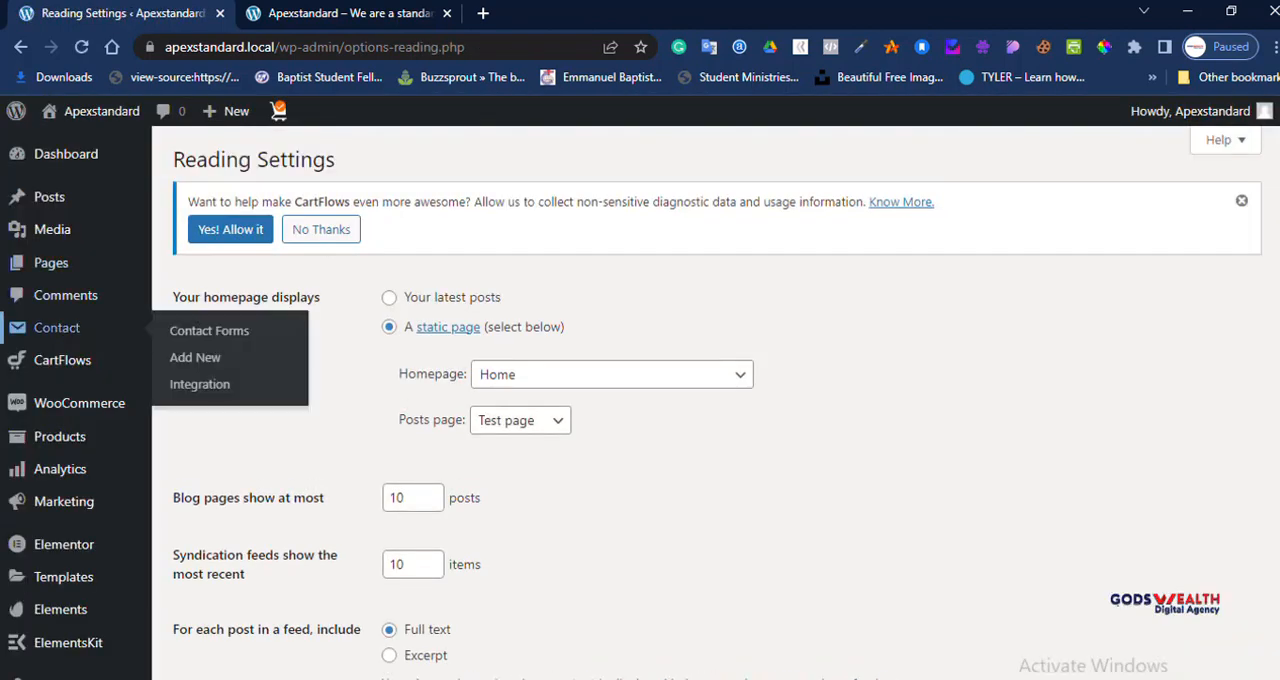
Step: Reopen the theme customizer from the dashboard and go to the Site Identity settings
mouse_move(60, 469)
scroll(50, 406, "down", 4)
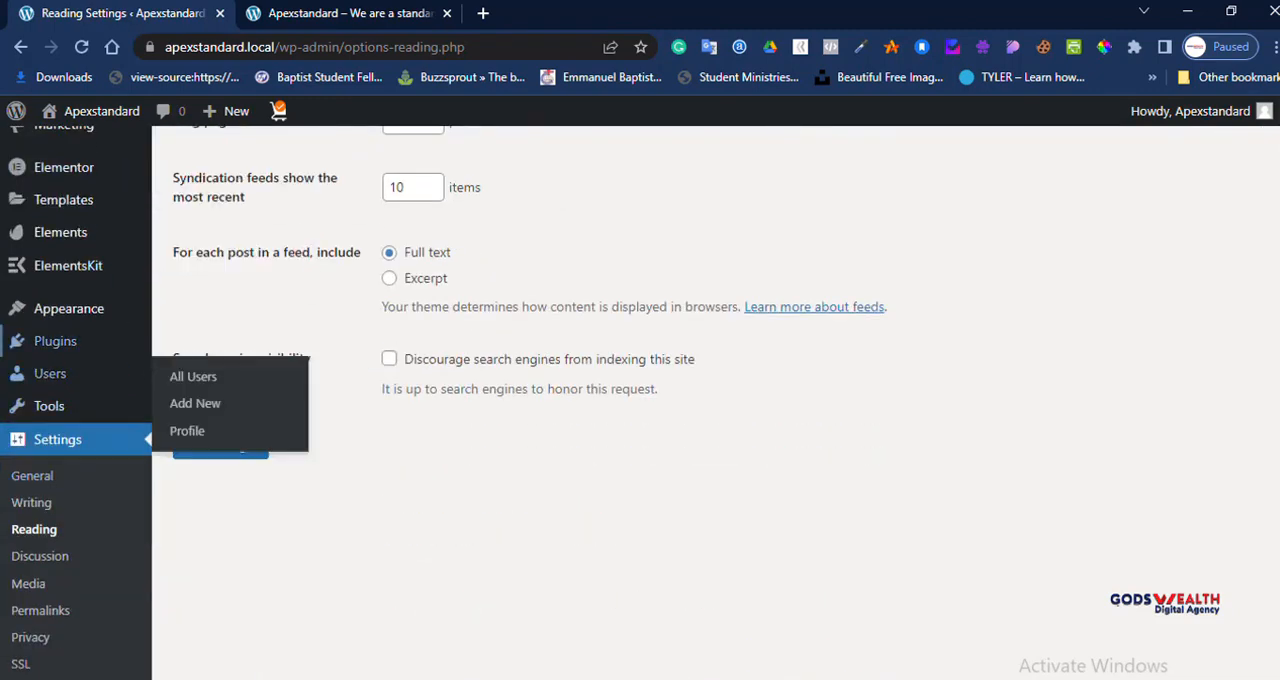
left_click(198, 338)
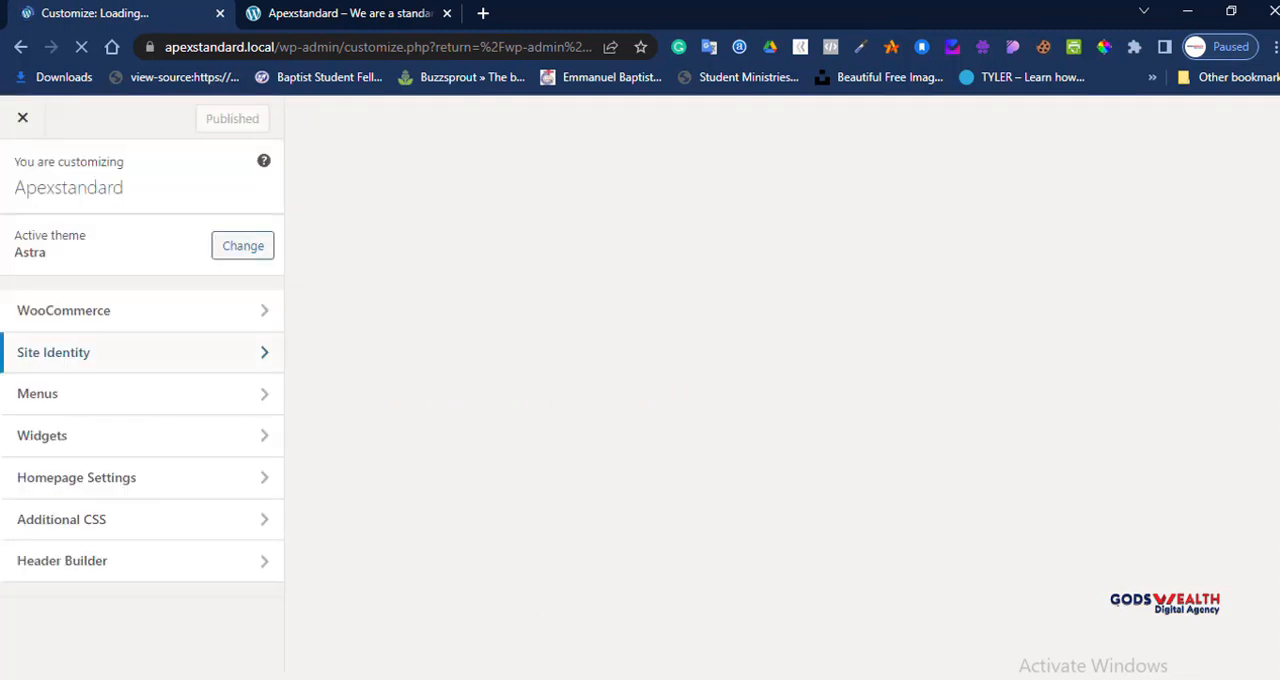
scroll(140, 400, "down", 3)
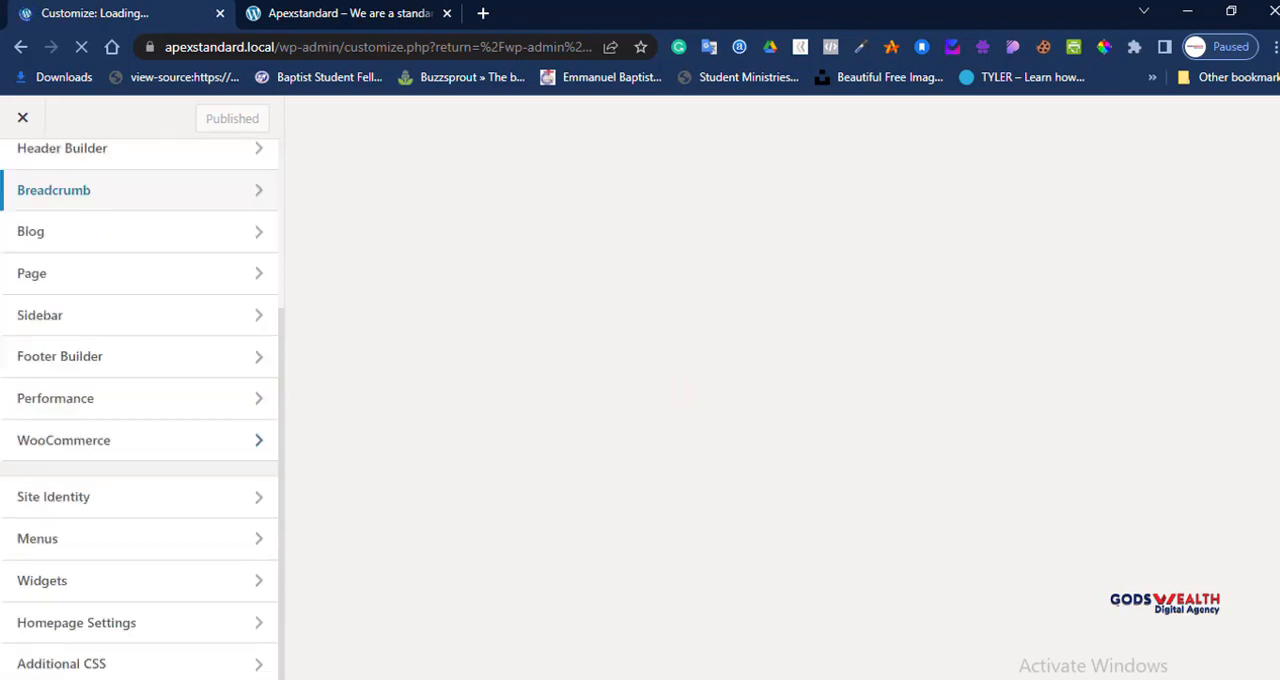
left_click(53, 496)
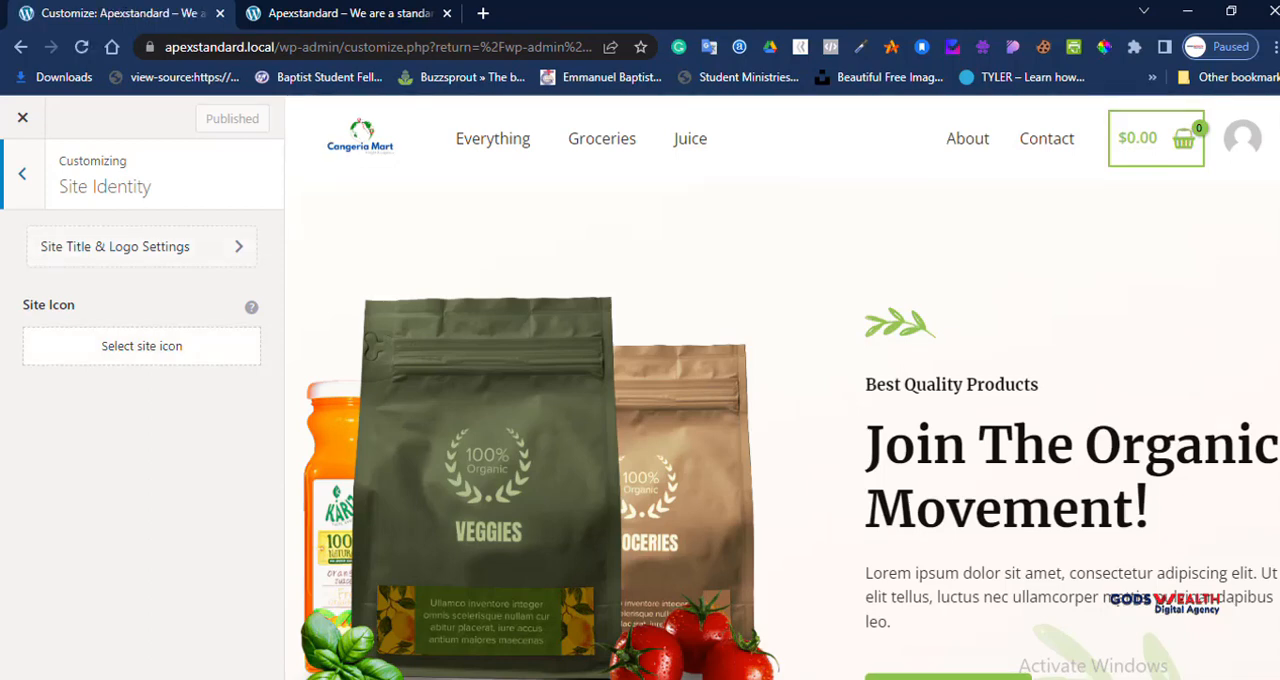
left_click(141, 345)
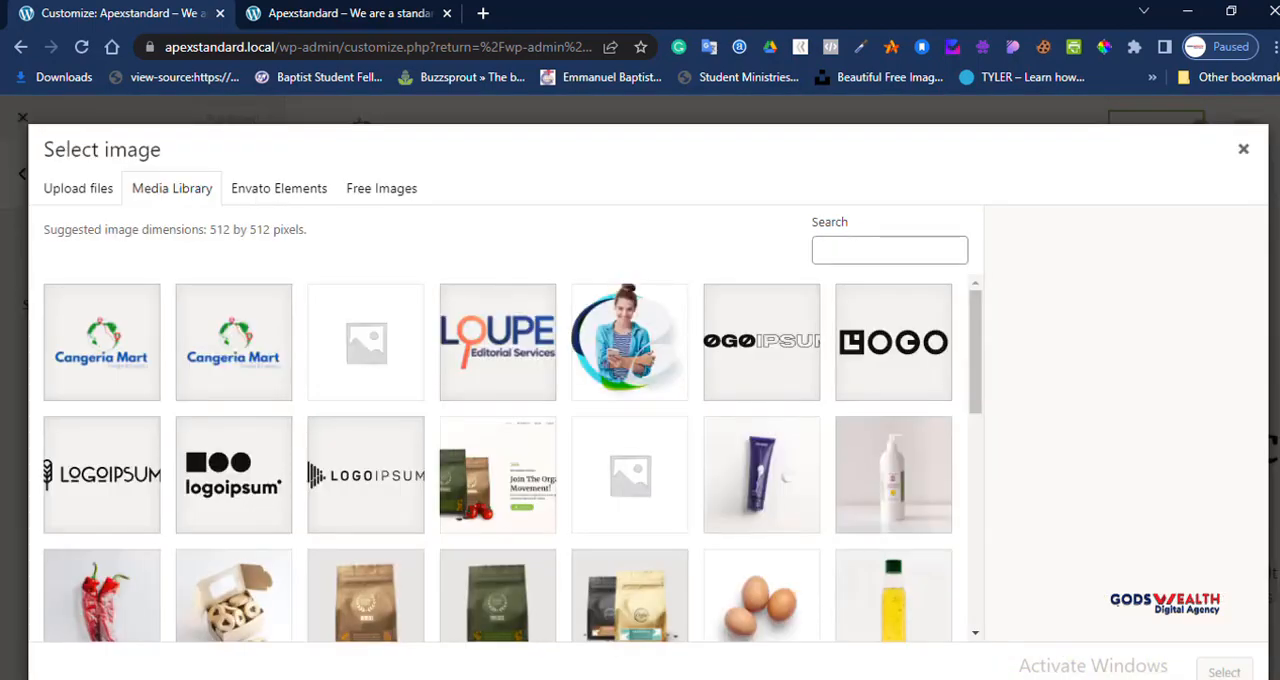
left_click(233, 342)
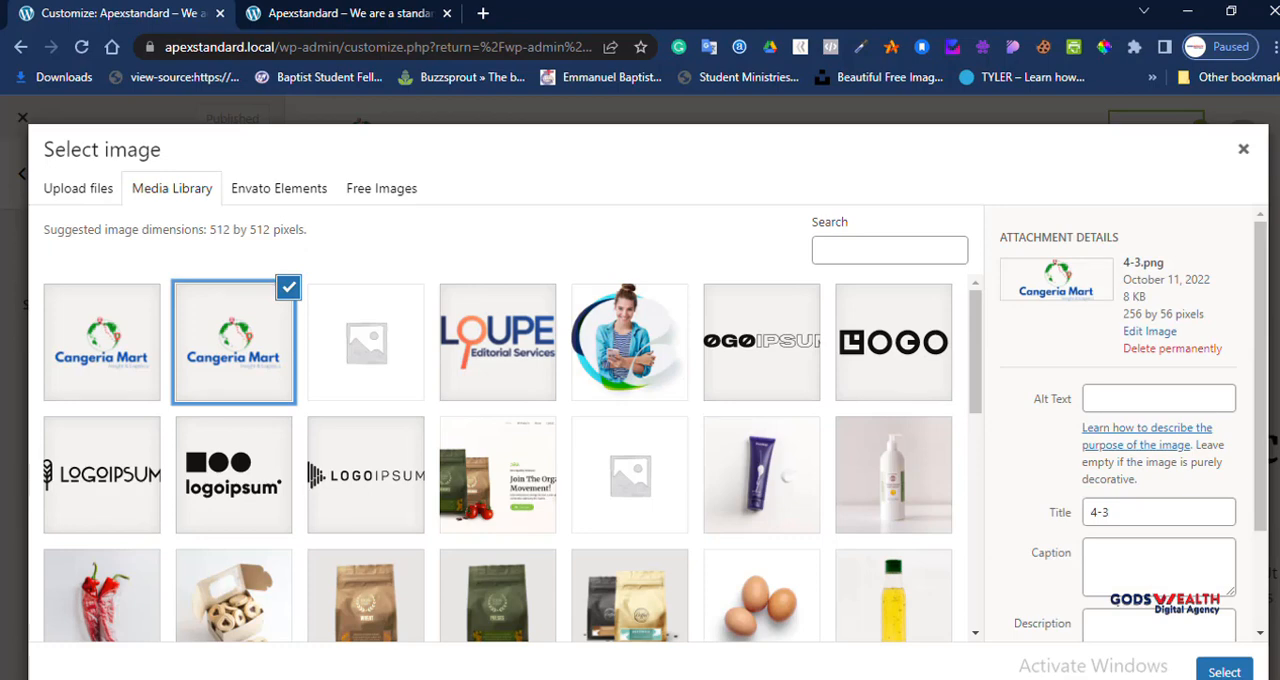
left_click(1224, 672)
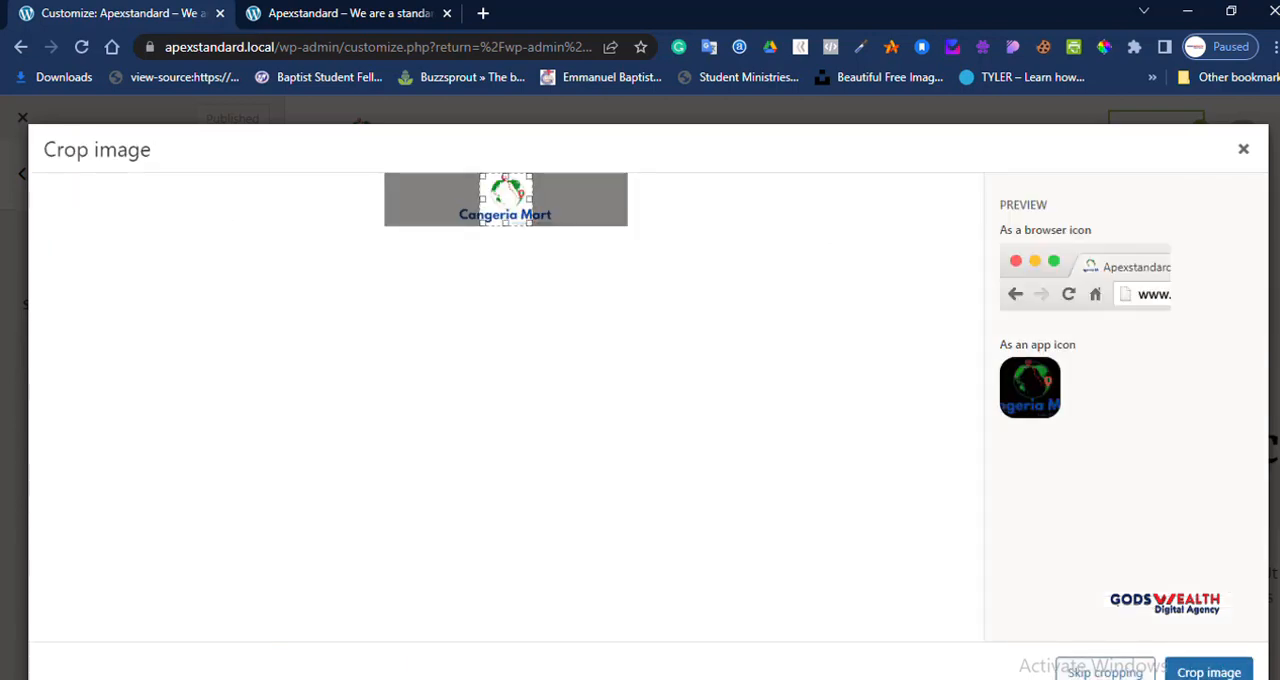
left_click_drag(506, 199, 508, 199)
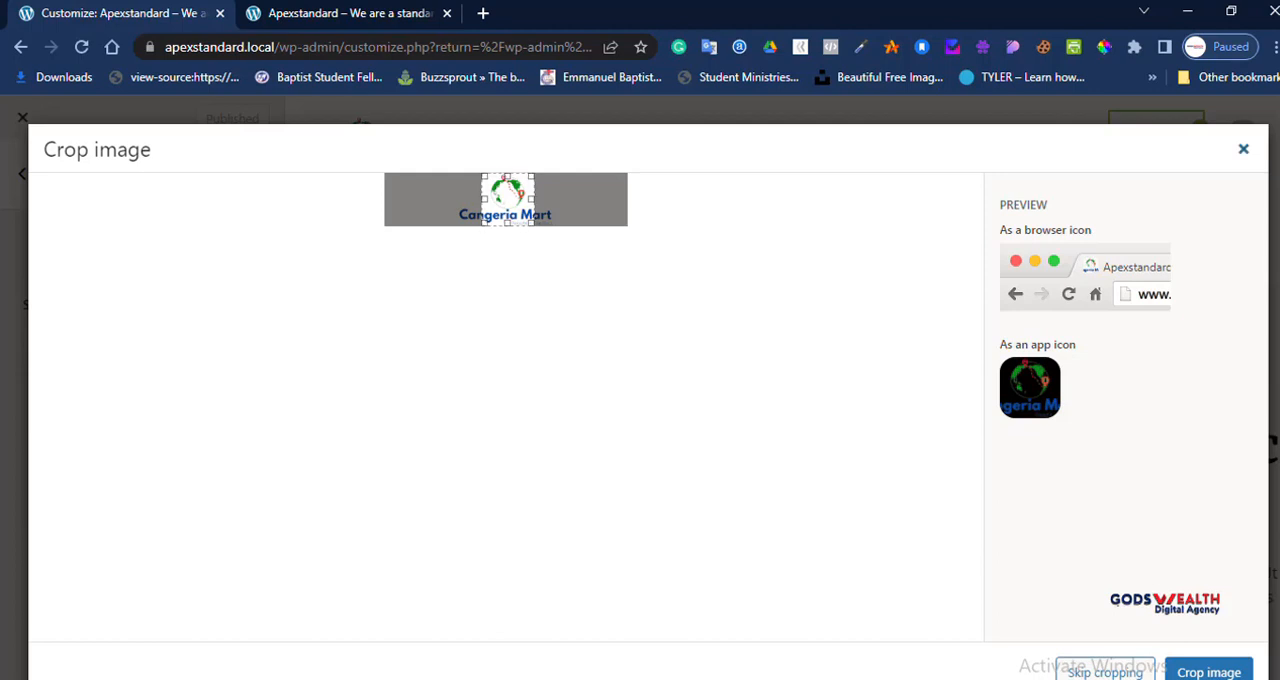
left_click(1243, 149)
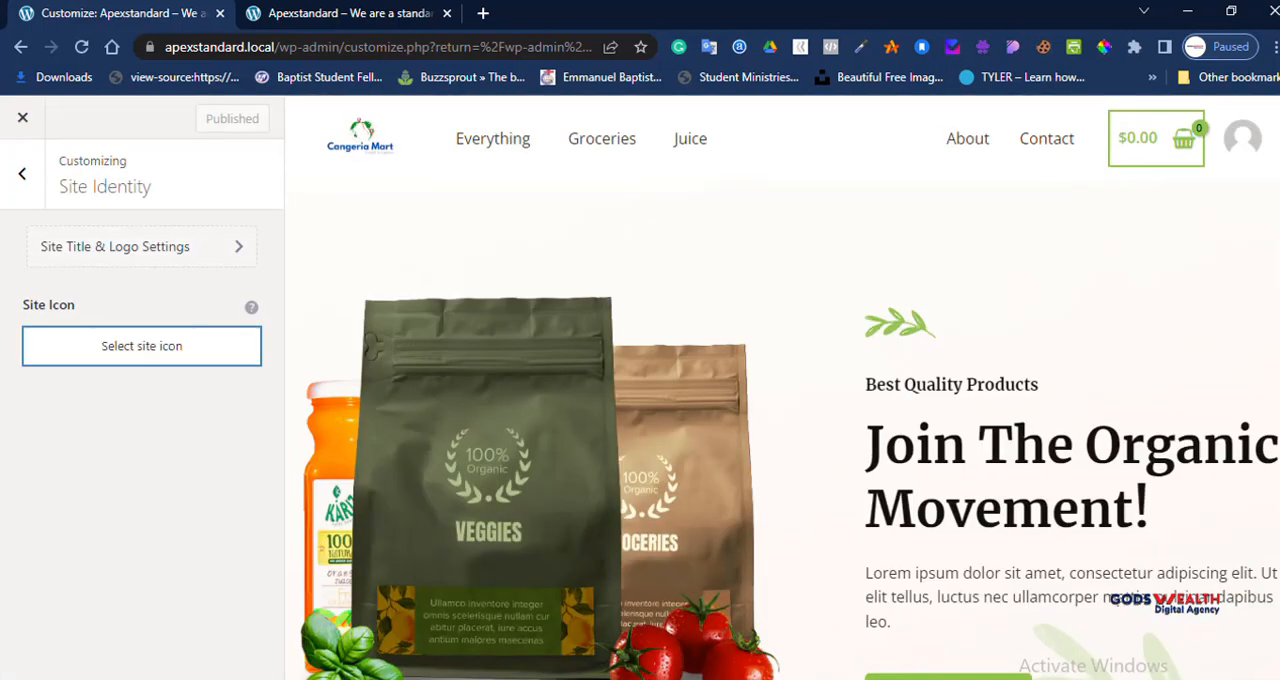
Step: Set organic-products-hero.png from the media library as the site icon, shifting the crop area left to take in the orange bottle
left_click(142, 346)
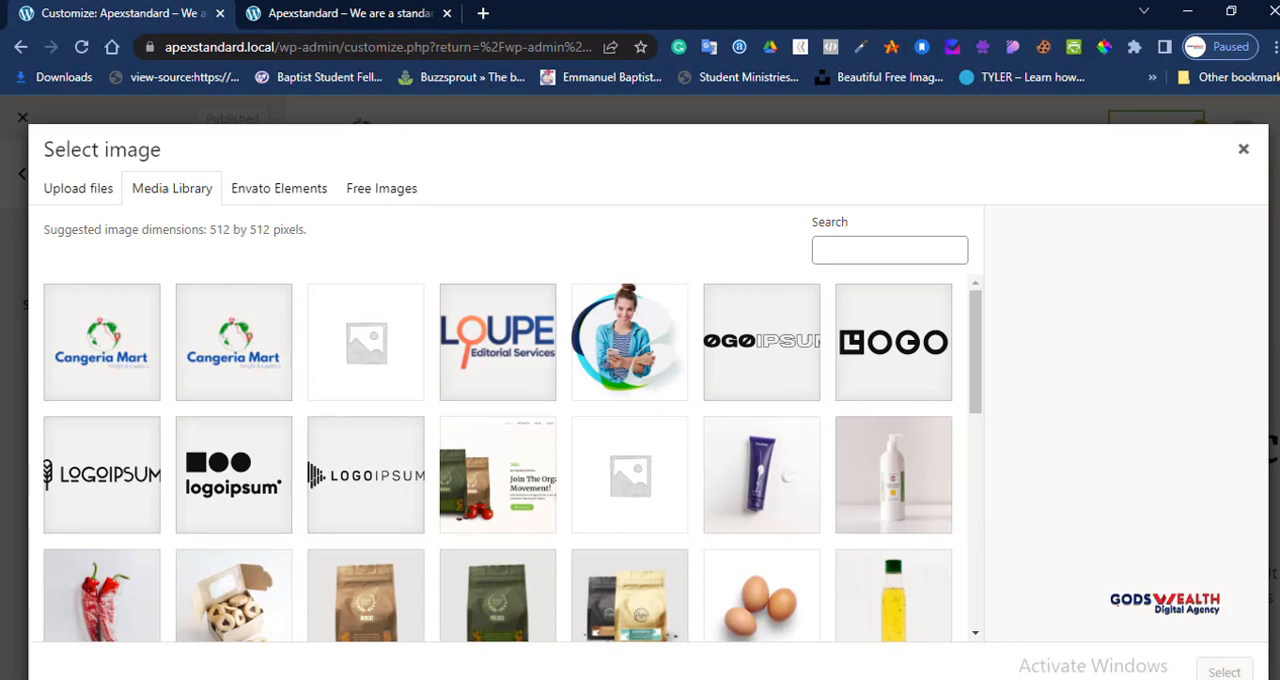
left_click(498, 475)
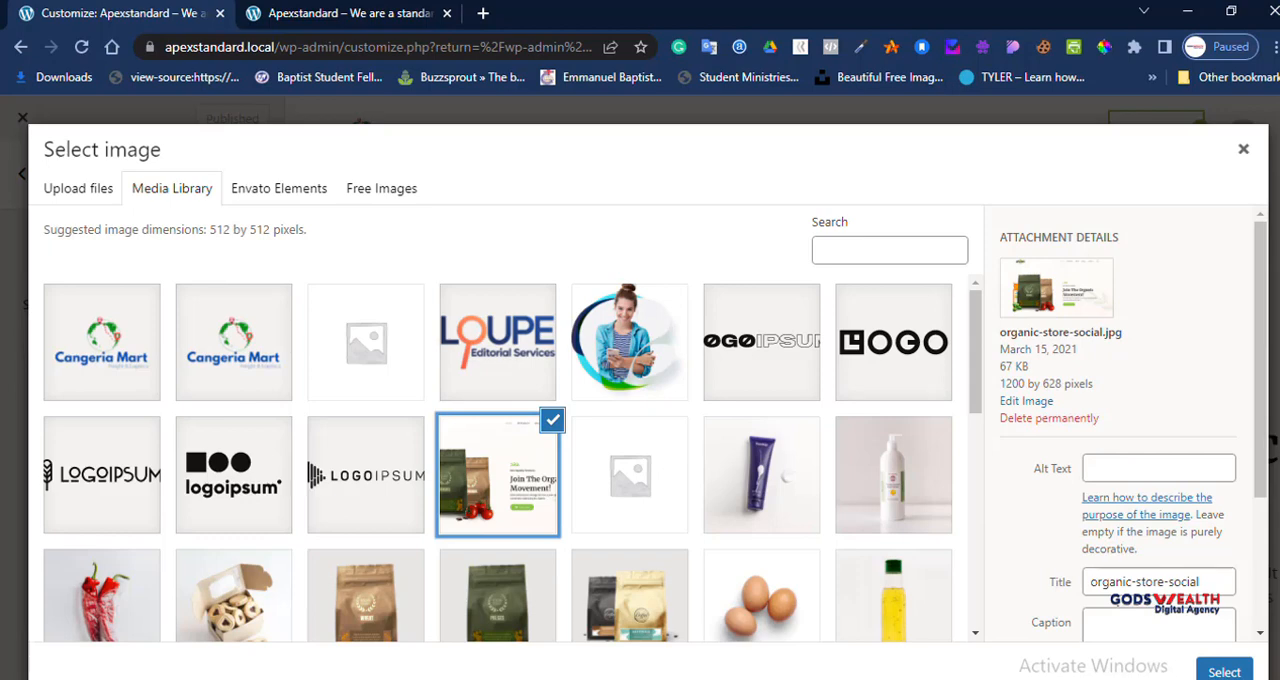
scroll(500, 455, "down", 2)
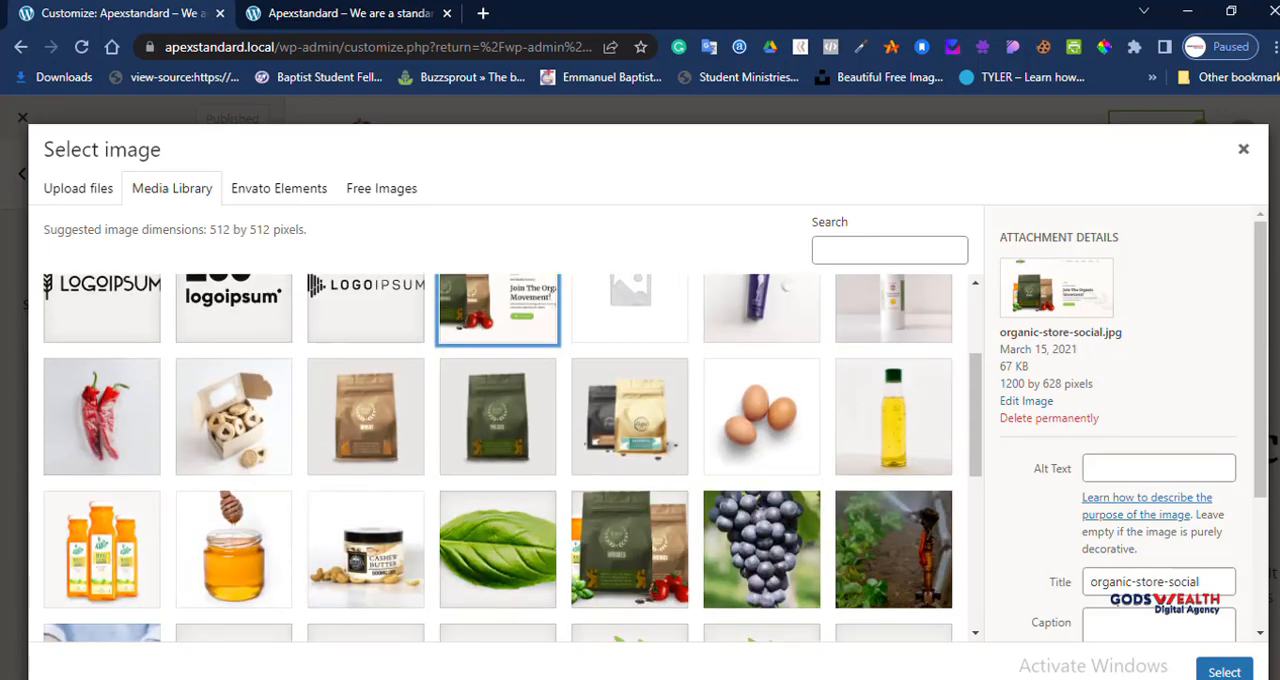
left_click(630, 549)
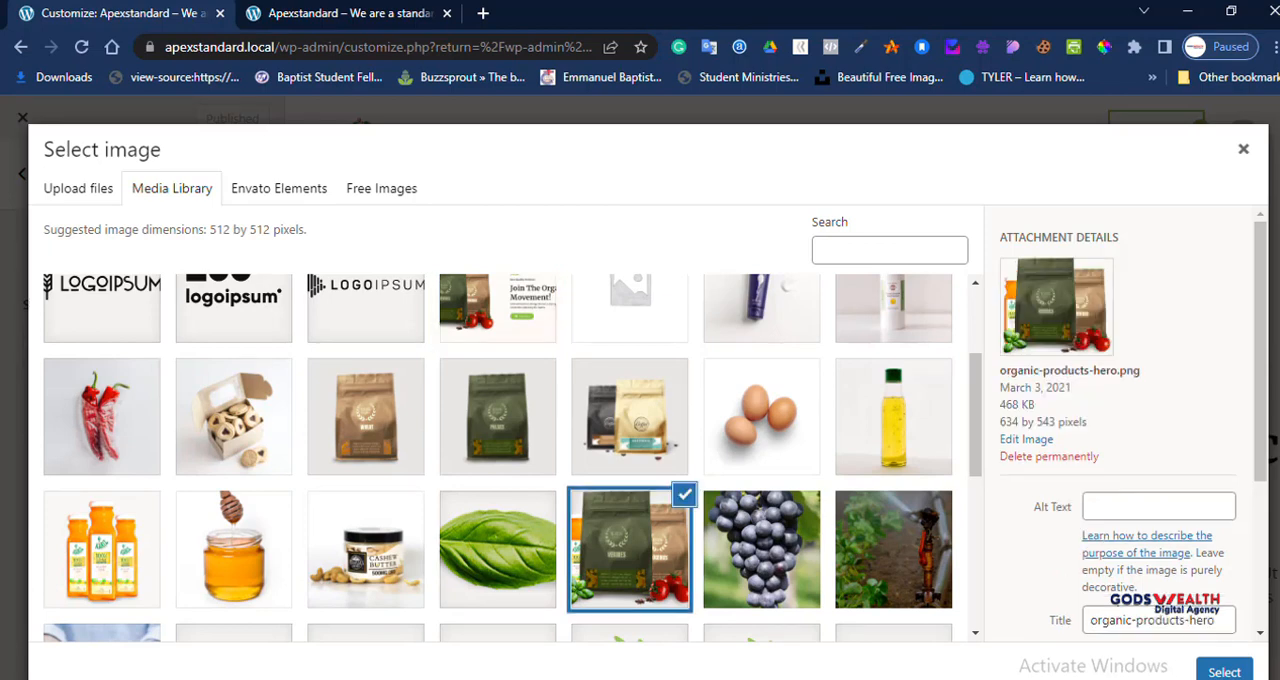
left_click(1224, 672)
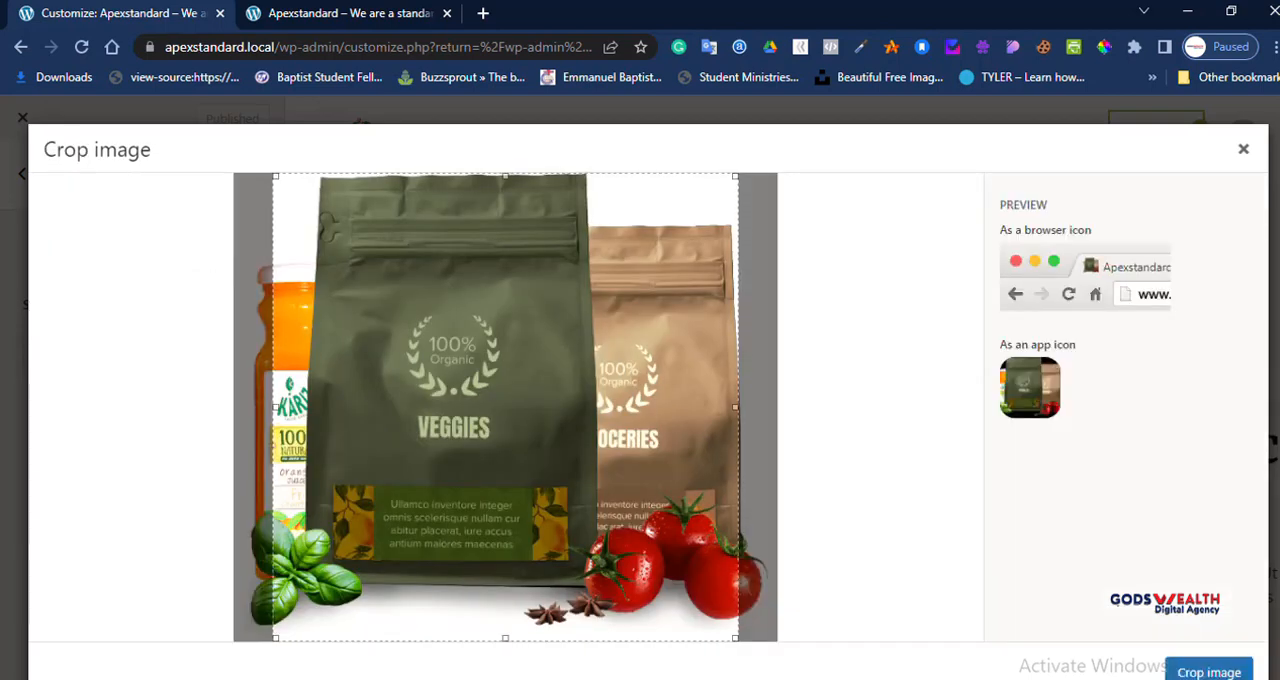
left_click_drag(505, 407, 477, 407)
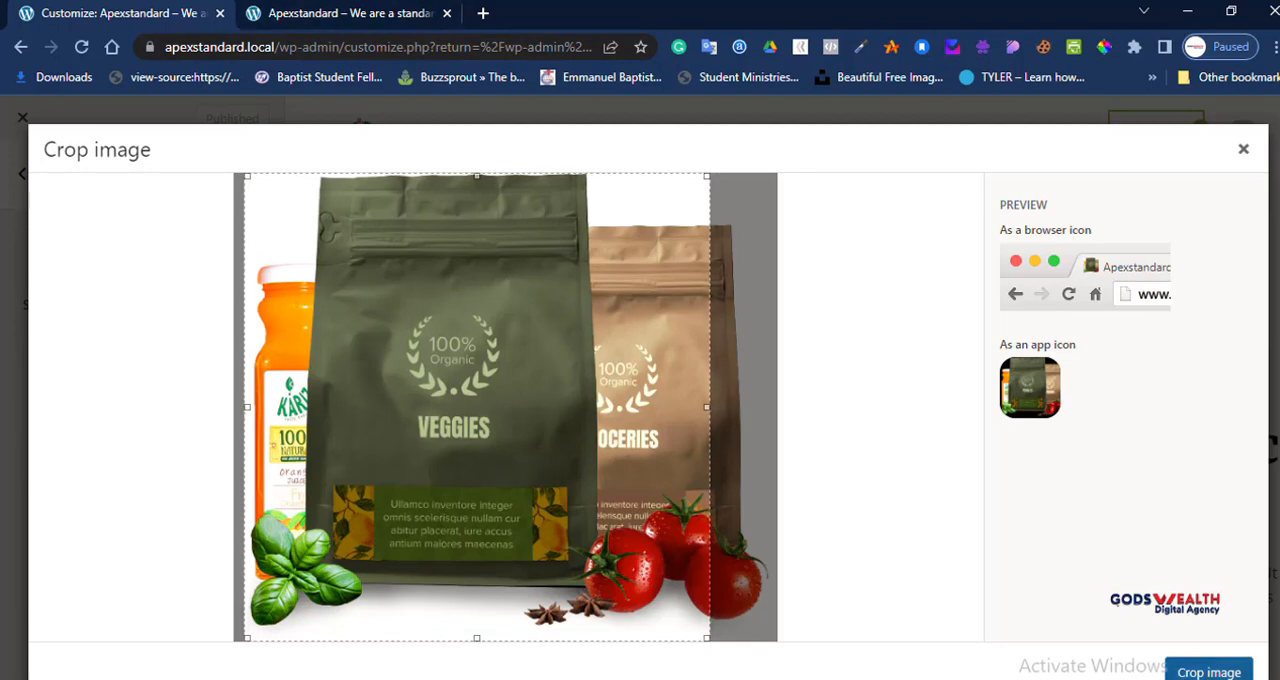
left_click(1209, 672)
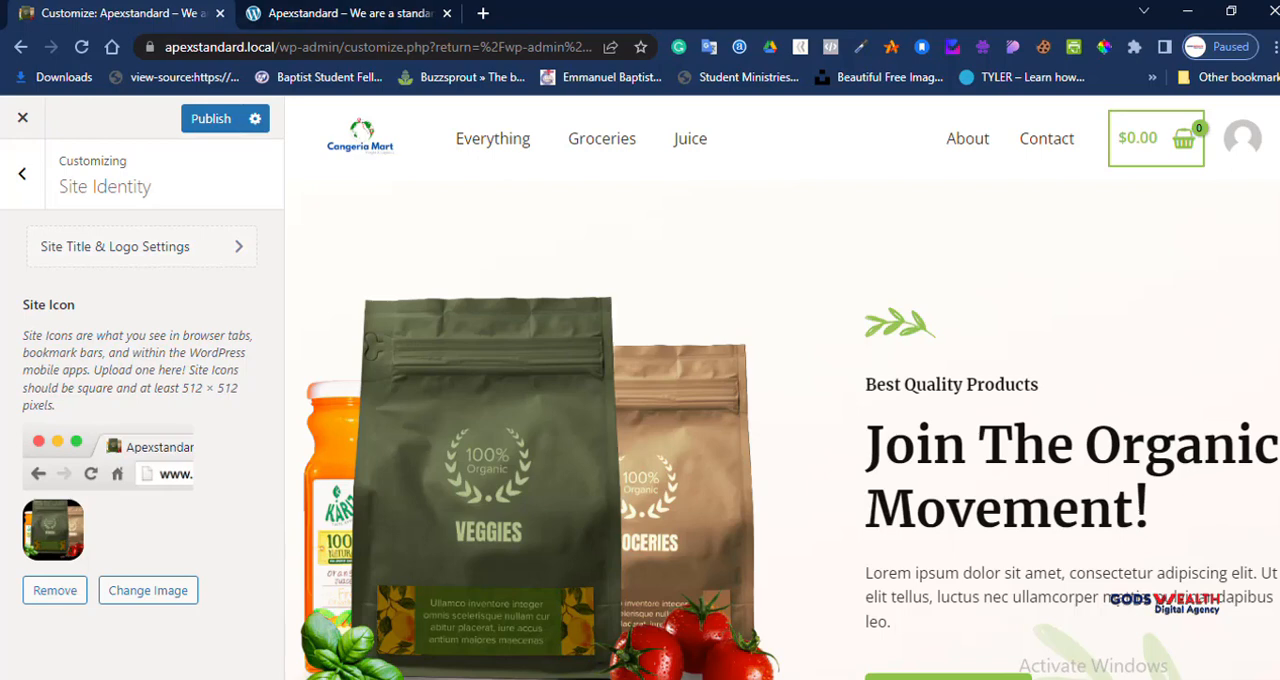
Step: Publish the new site icon and reload the live site to check its browser tab icon, returning to the customizer
left_click(340, 13)
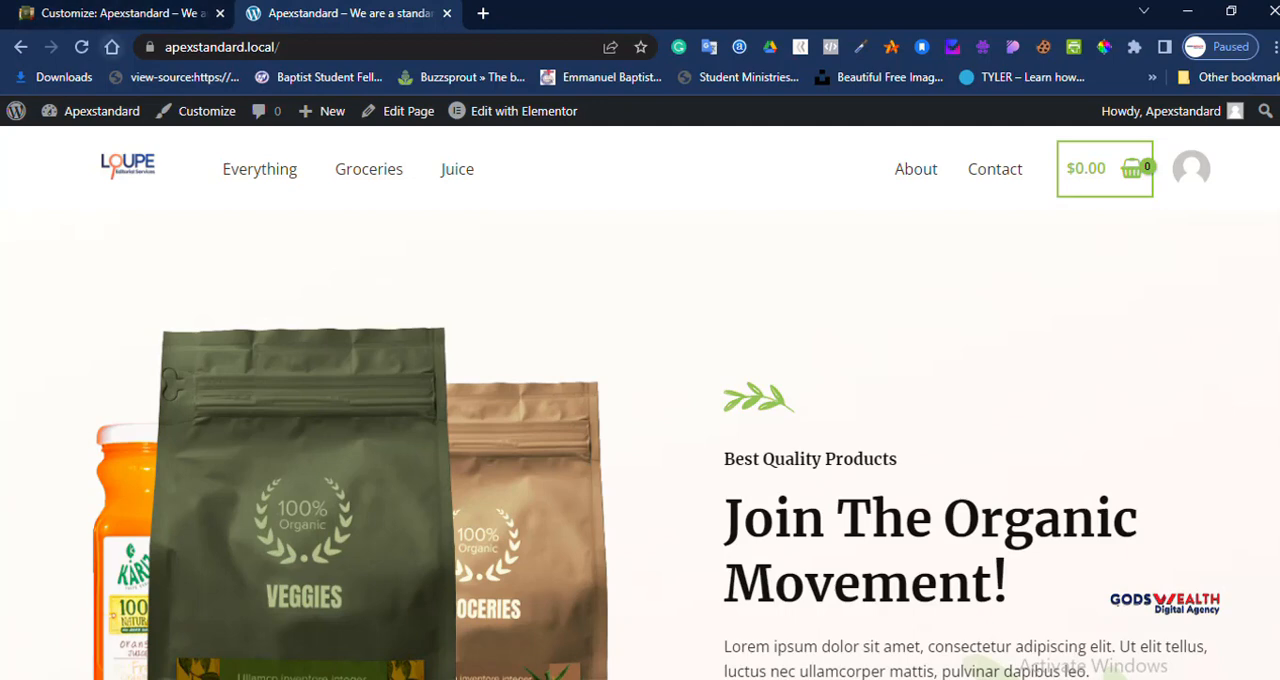
left_click(82, 47)
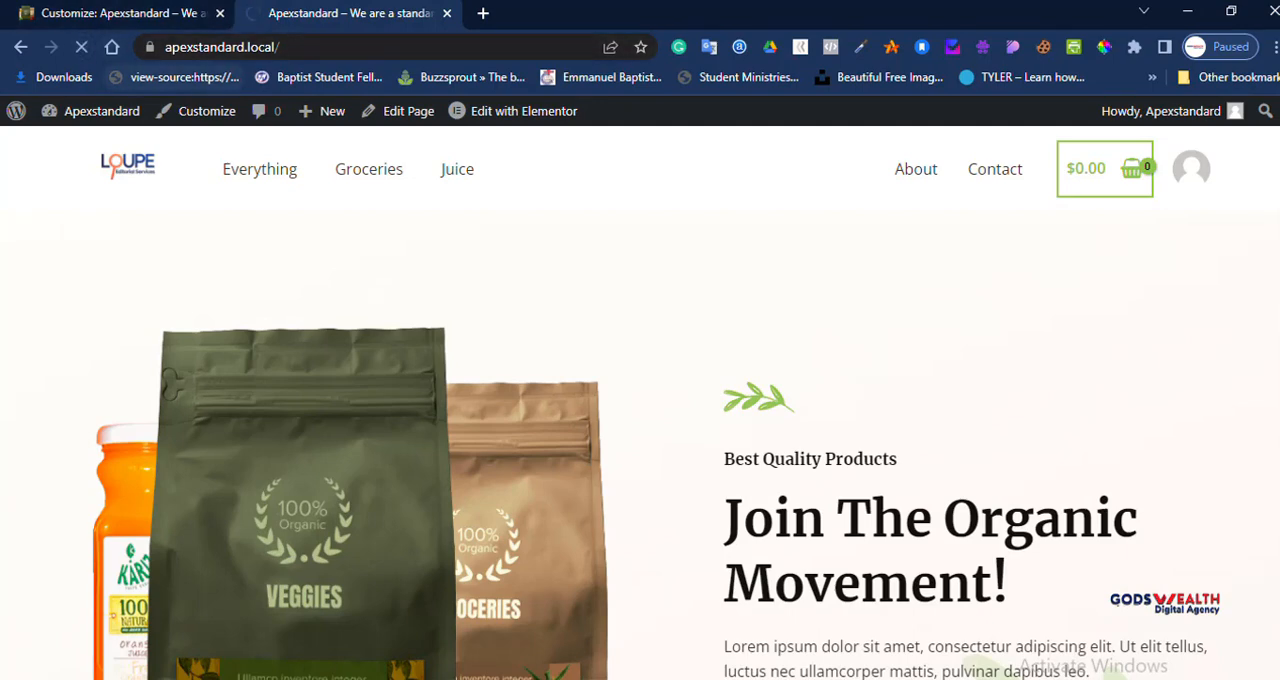
left_click(165, 14)
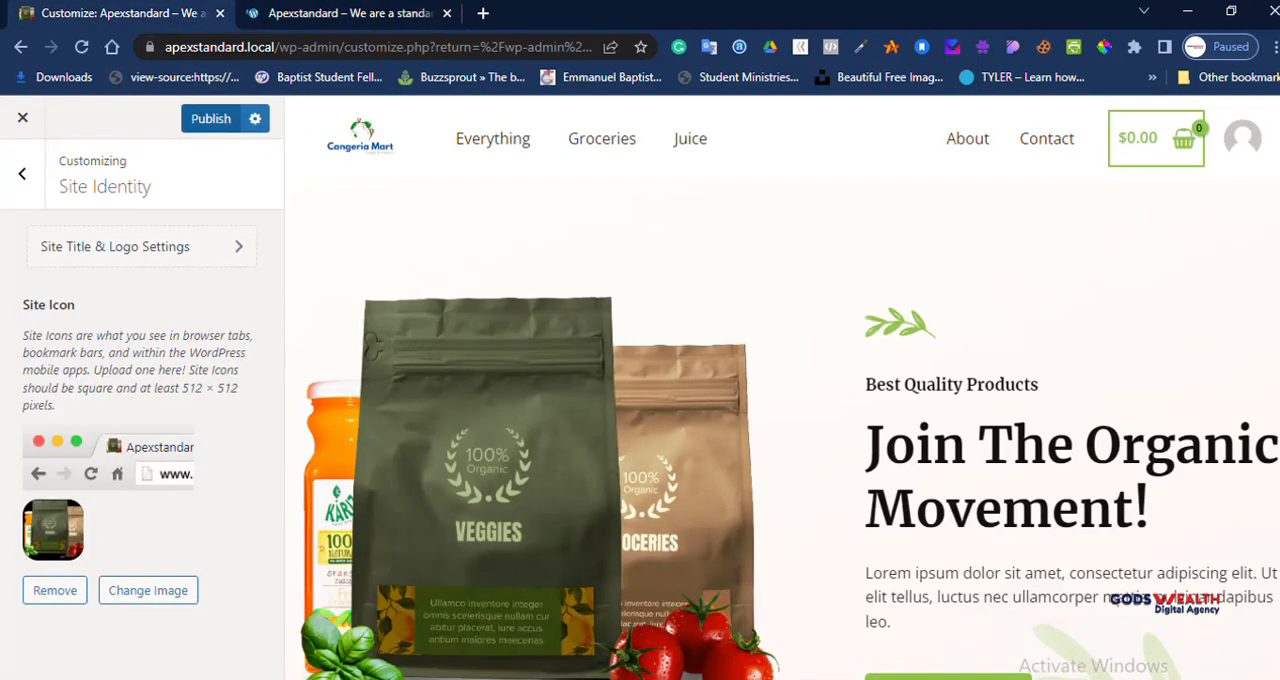
left_click(211, 119)
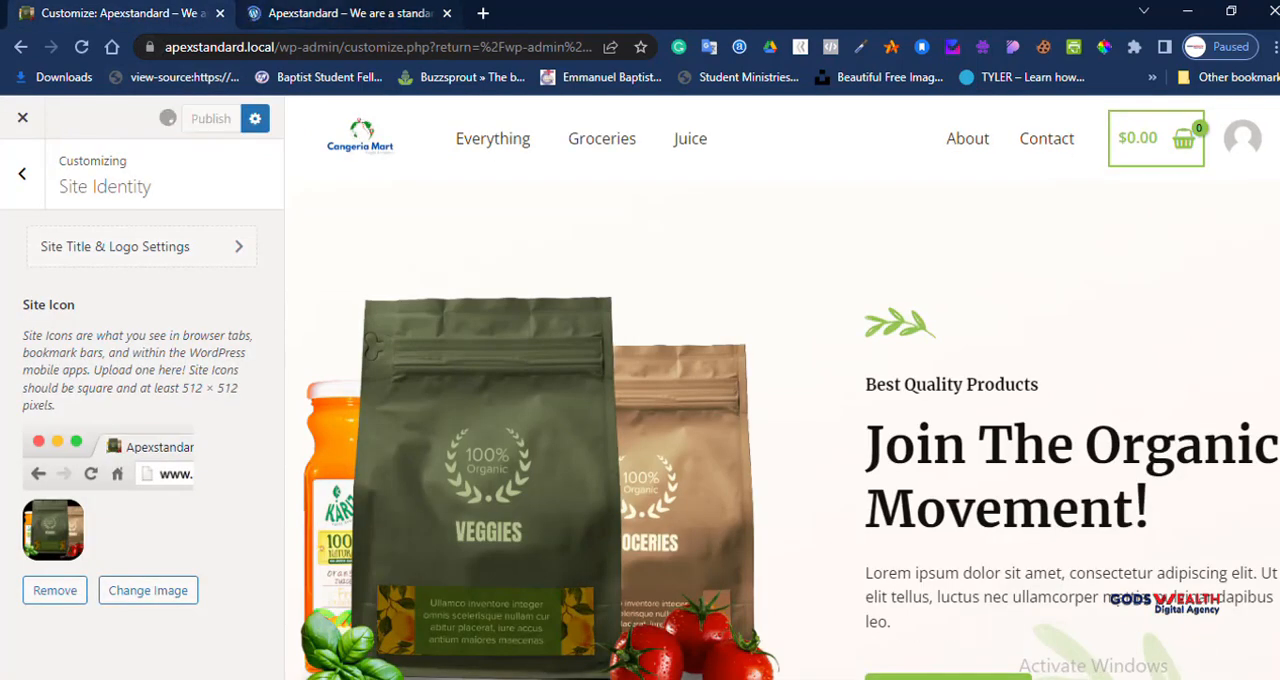
left_click(340, 13)
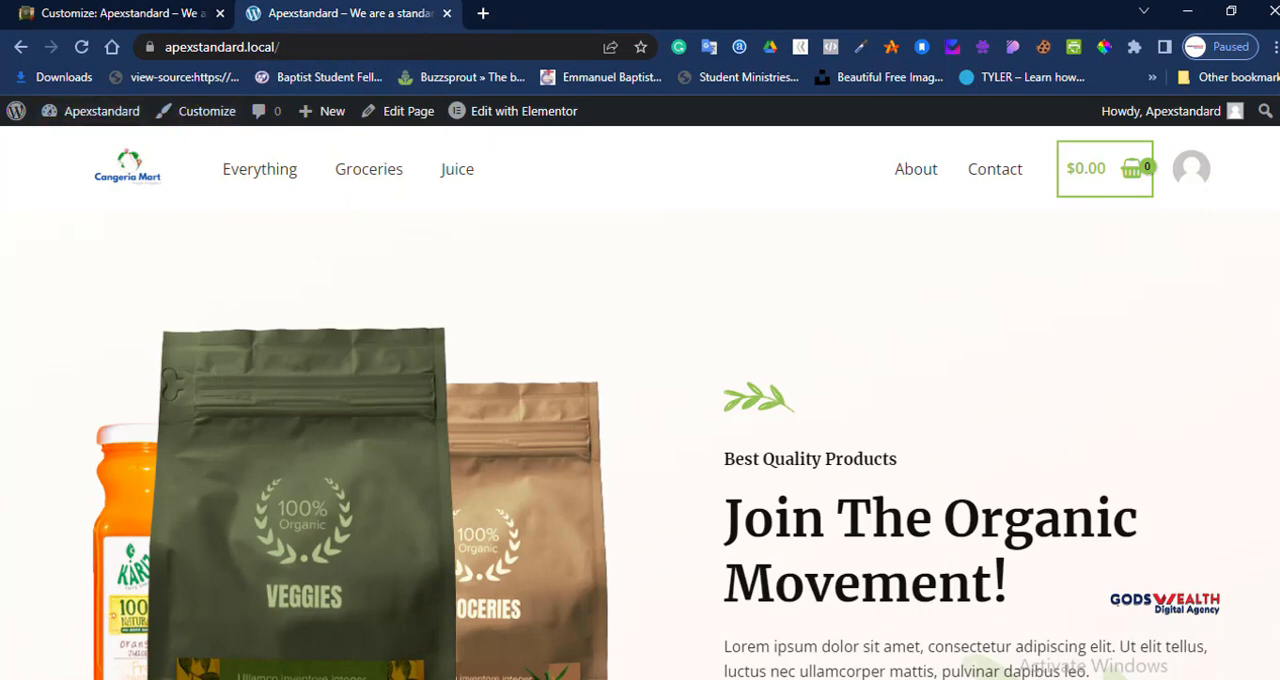
left_click(81, 47)
left_click(112, 14)
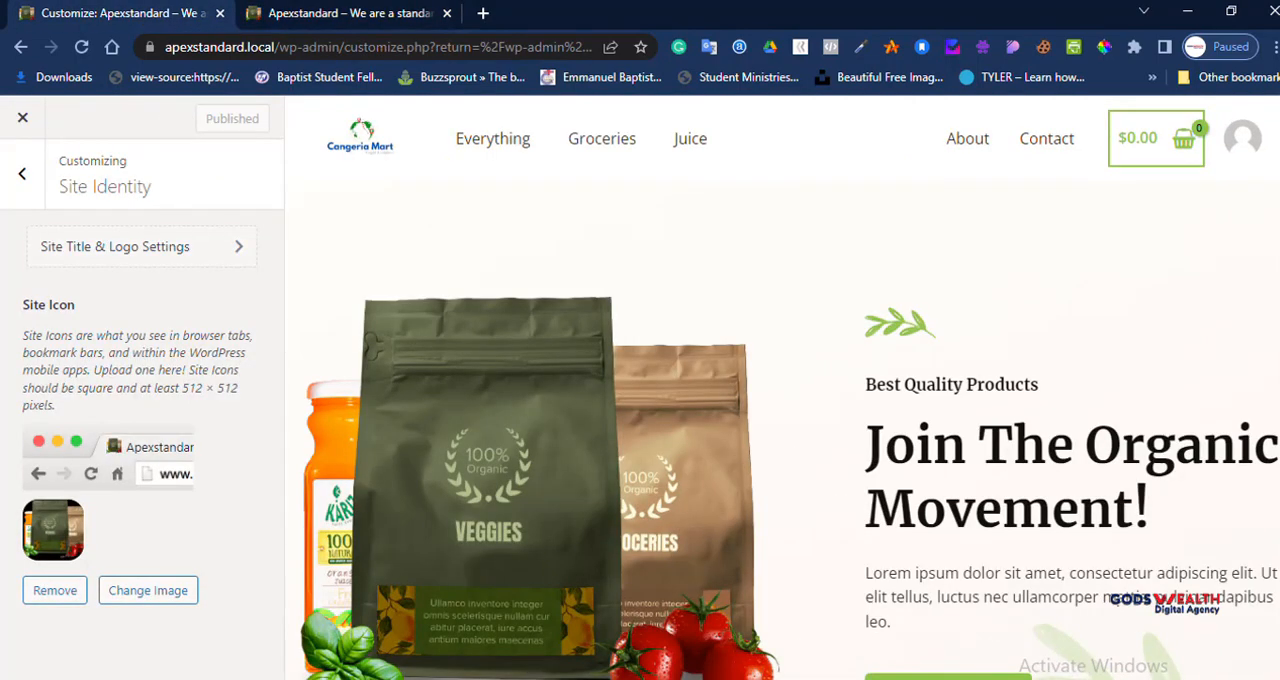
Step: Leave Site Identity and review the Breadcrumb and Menus sections of the customizer
left_click(22, 173)
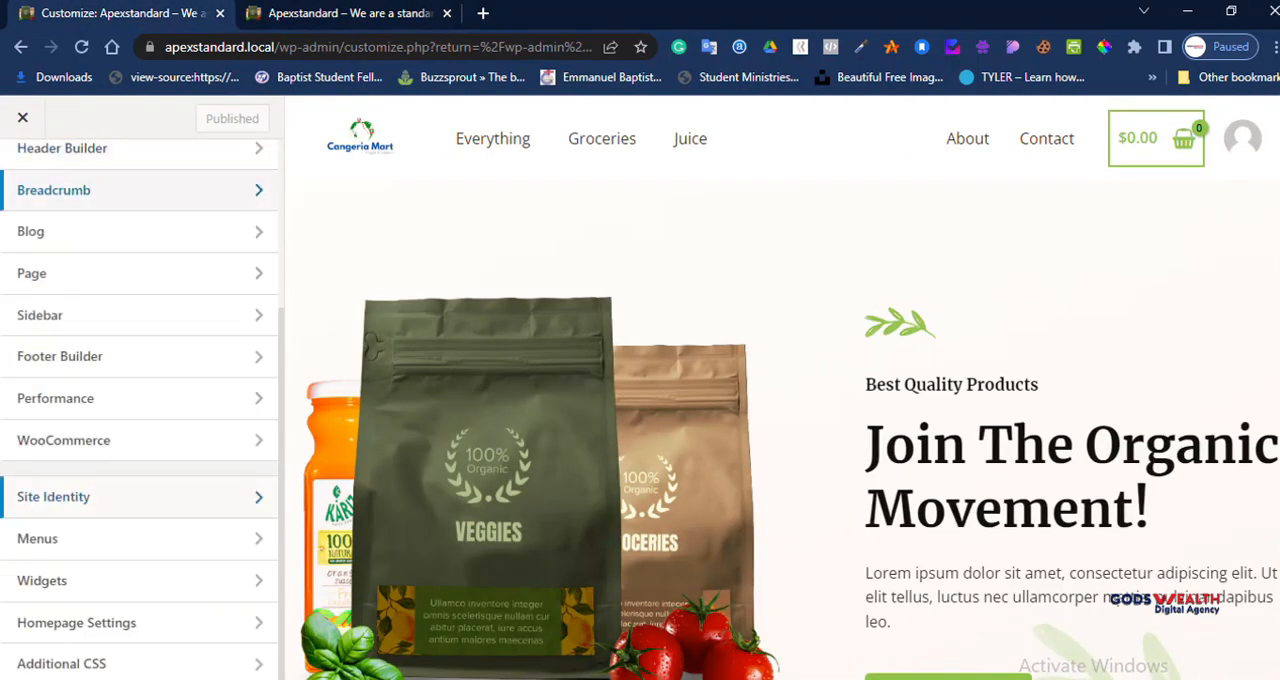
left_click(54, 190)
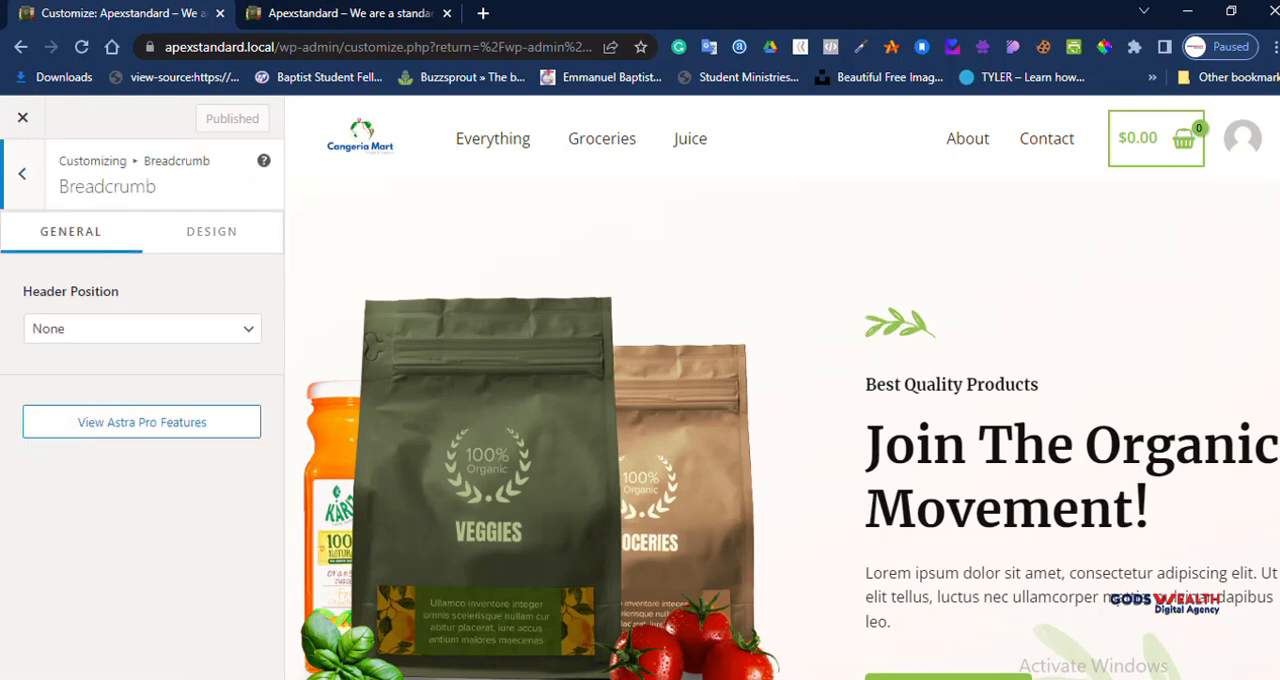
left_click(22, 174)
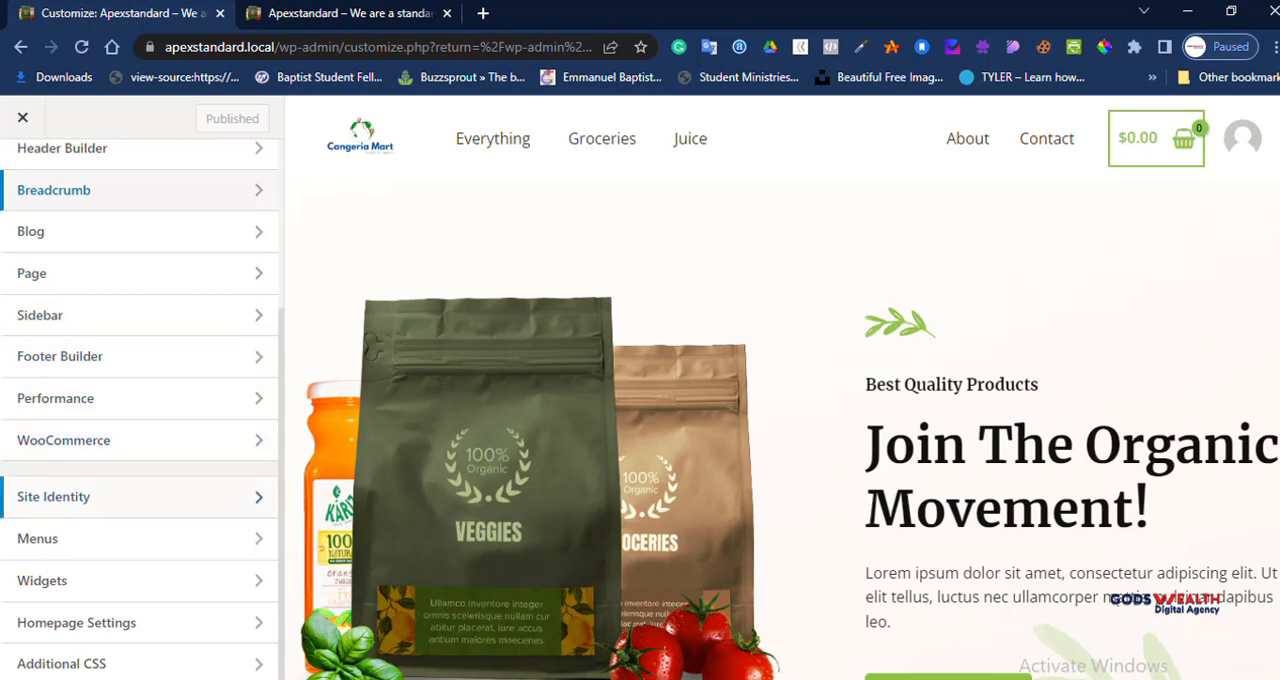
left_click(40, 538)
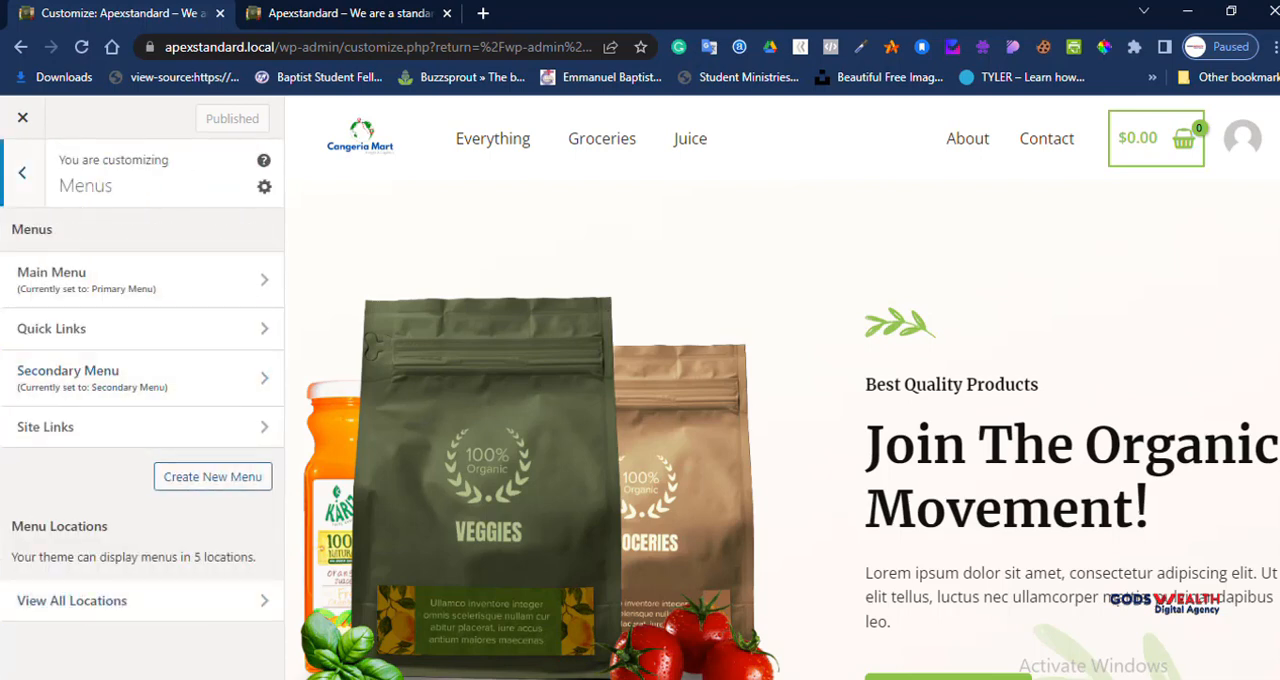
left_click(22, 173)
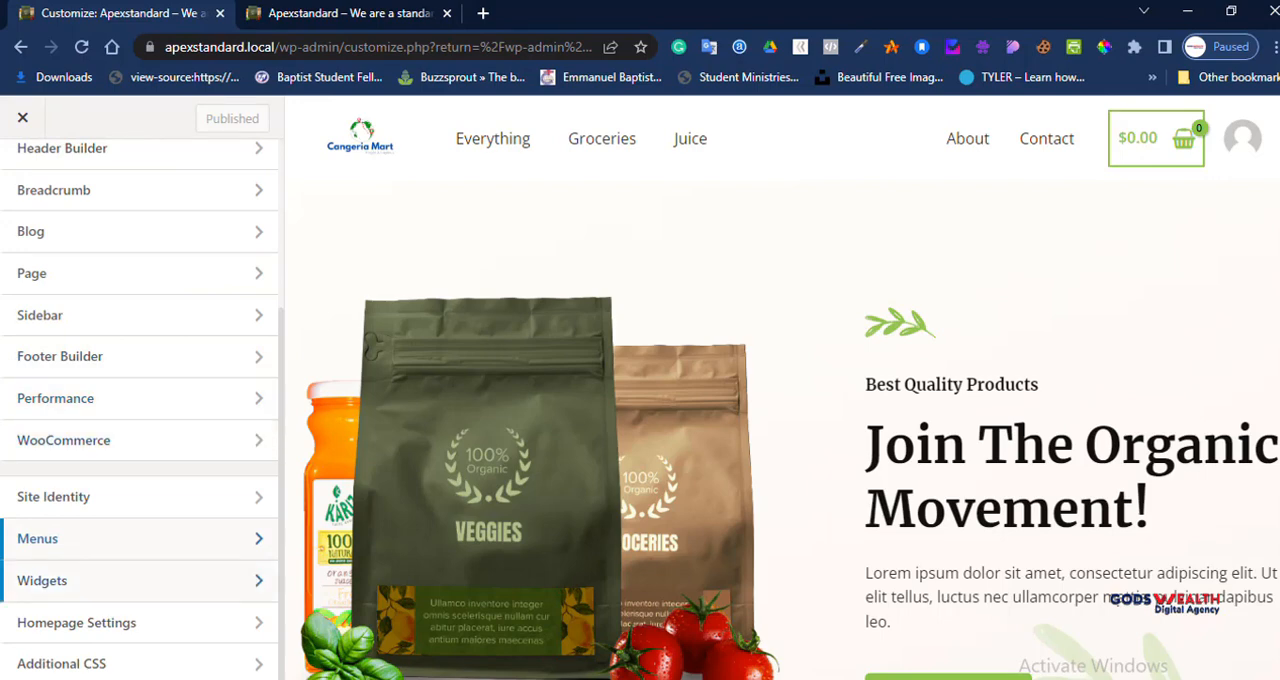
Step: Review the Widgets section and the Homepage Settings in the customizer, returning to the main section list
left_click(140, 580)
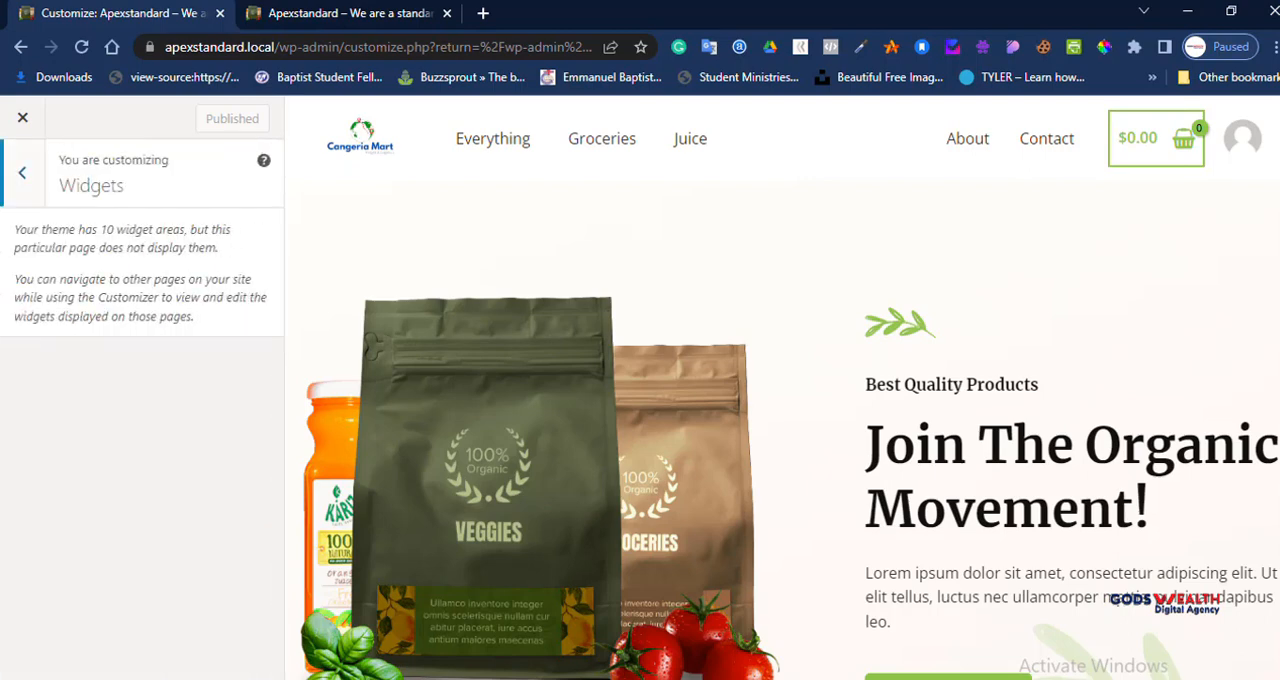
left_click(22, 173)
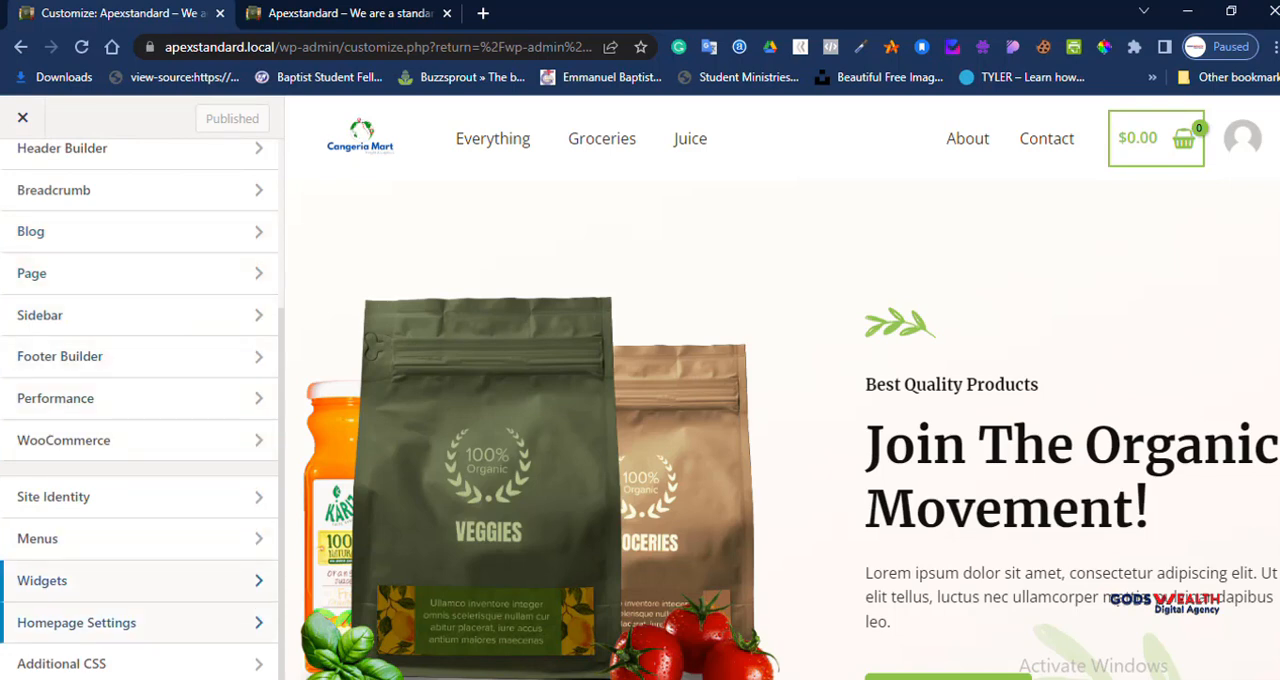
left_click(140, 622)
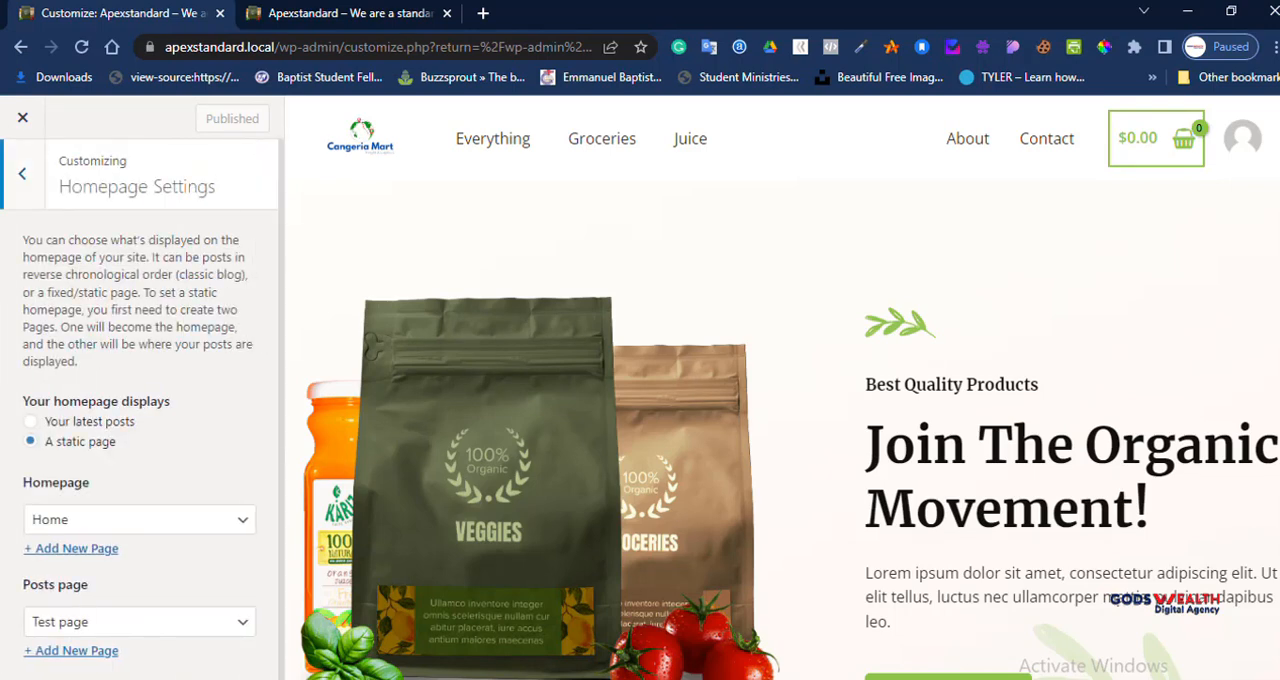
scroll(140, 519, "down", 1)
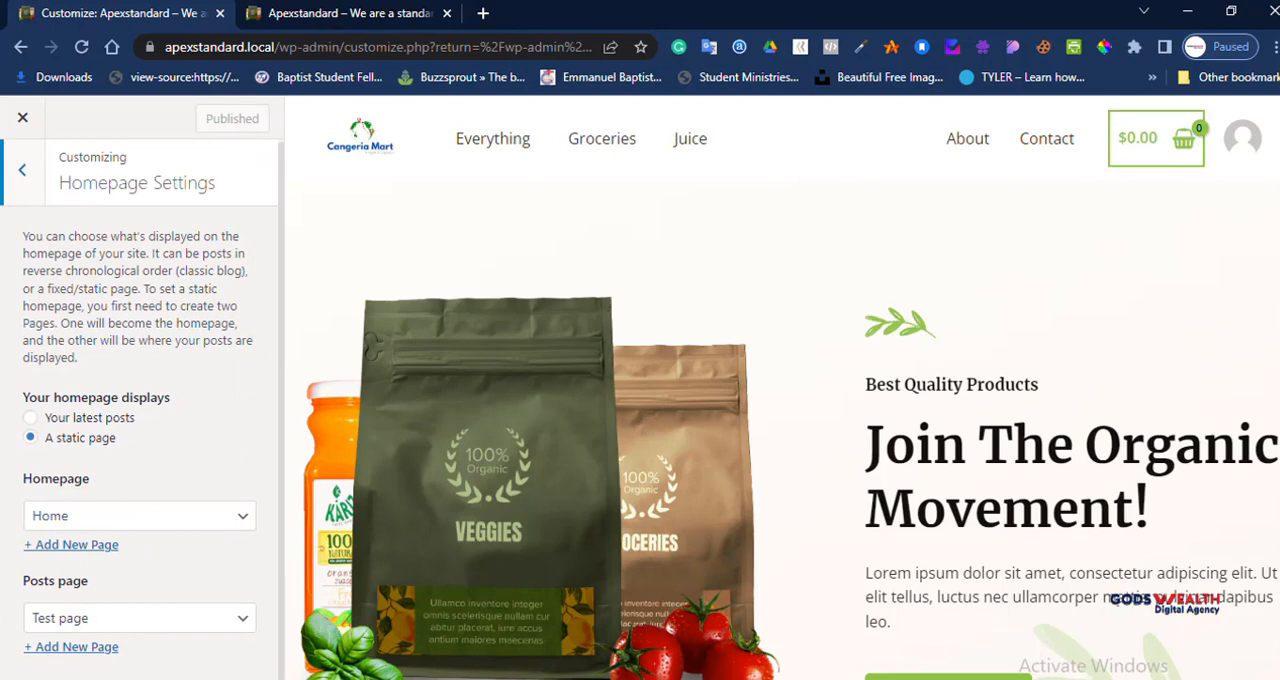
left_click(22, 171)
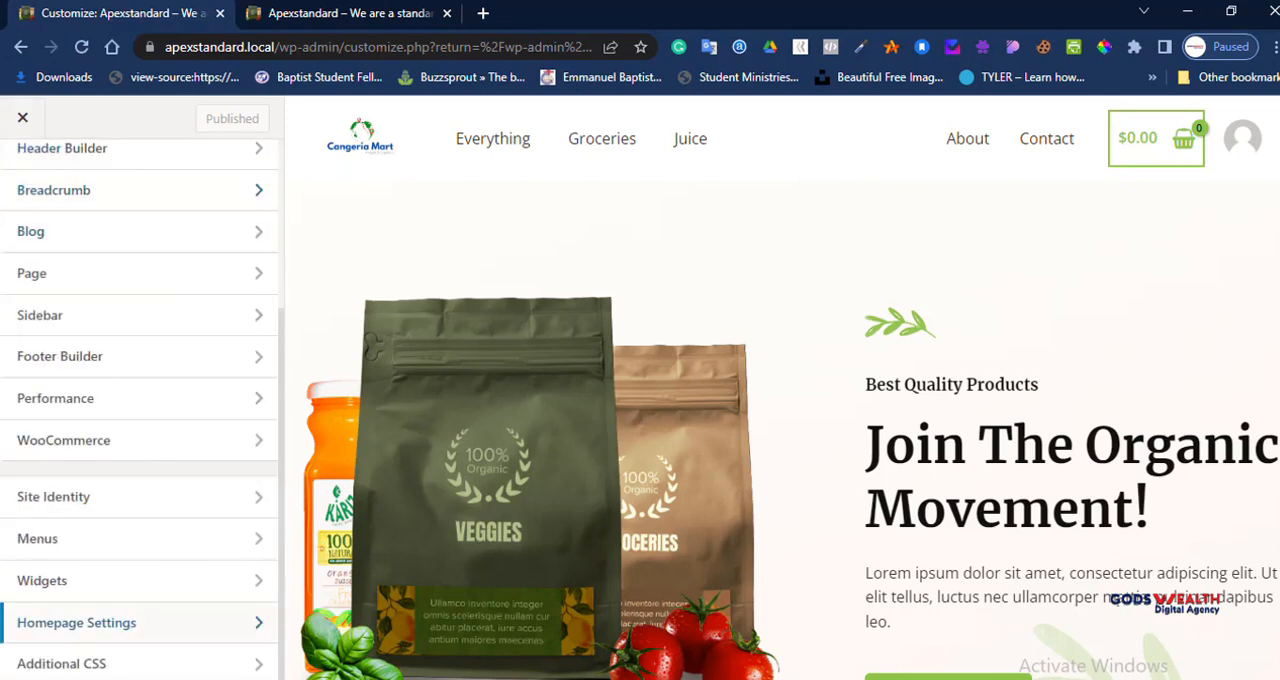
Step: Close the customizer and dismiss the CartFlows usage data notice on the Reading Settings page
scroll(140, 477, "up", 3)
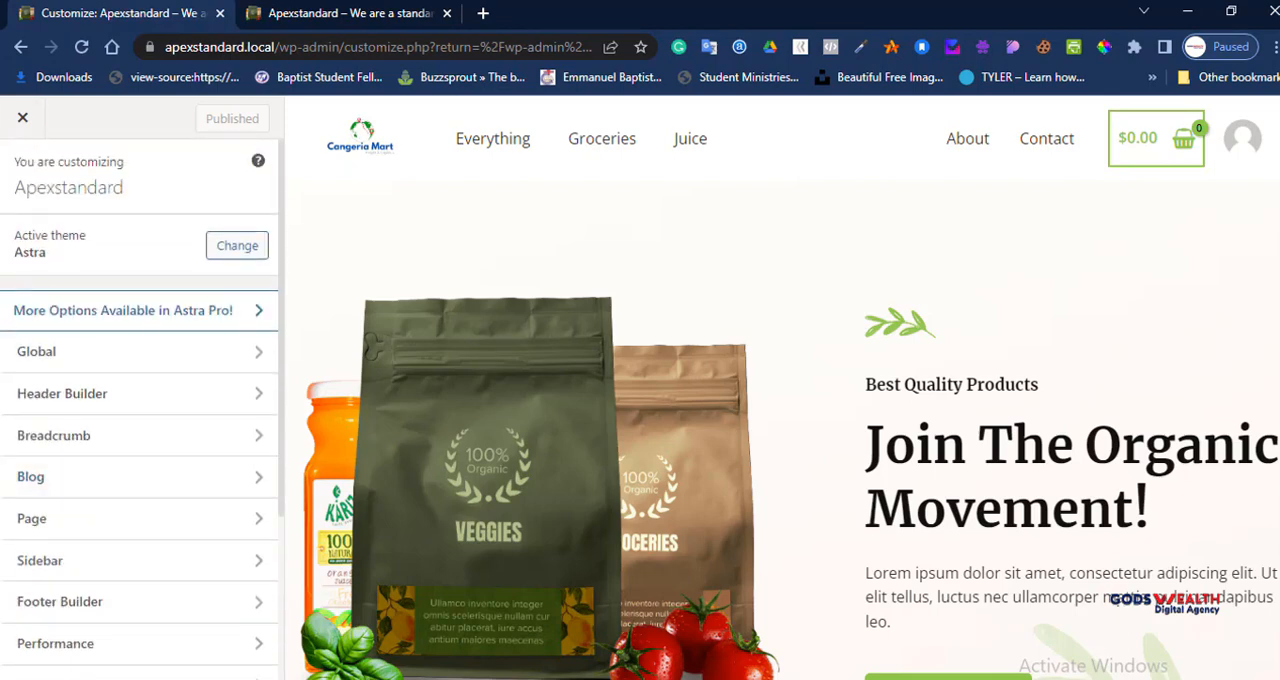
left_click(22, 118)
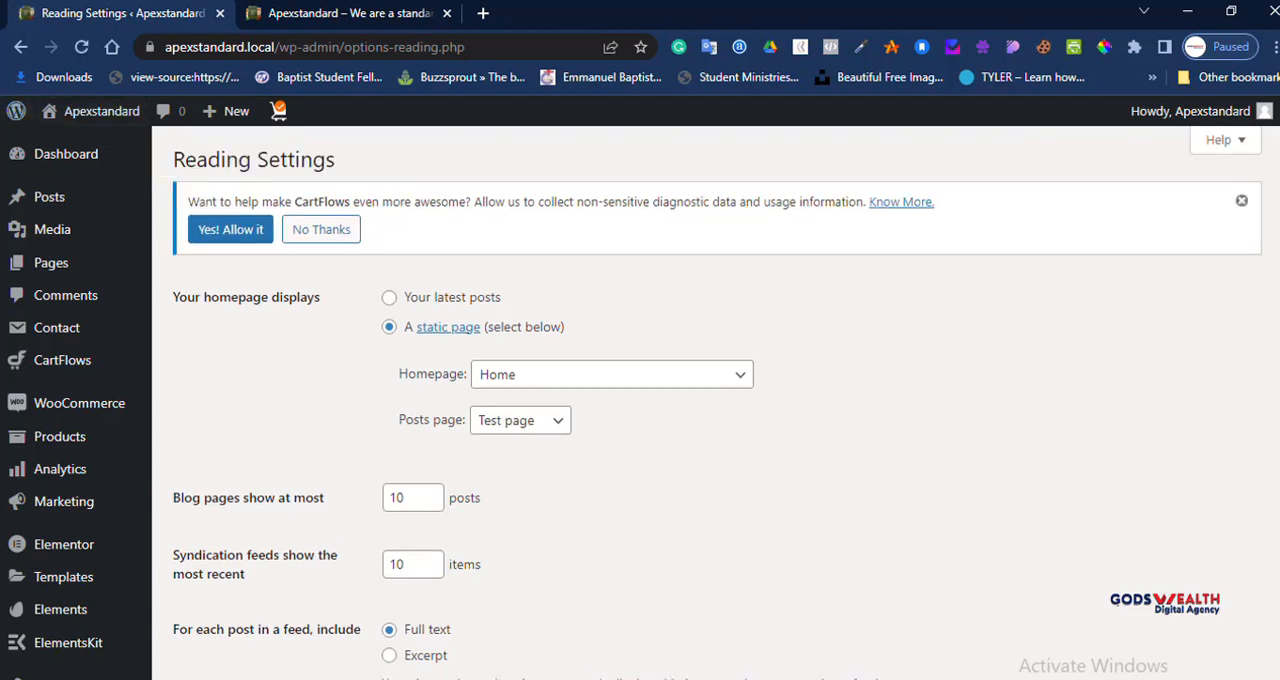
left_click(1241, 200)
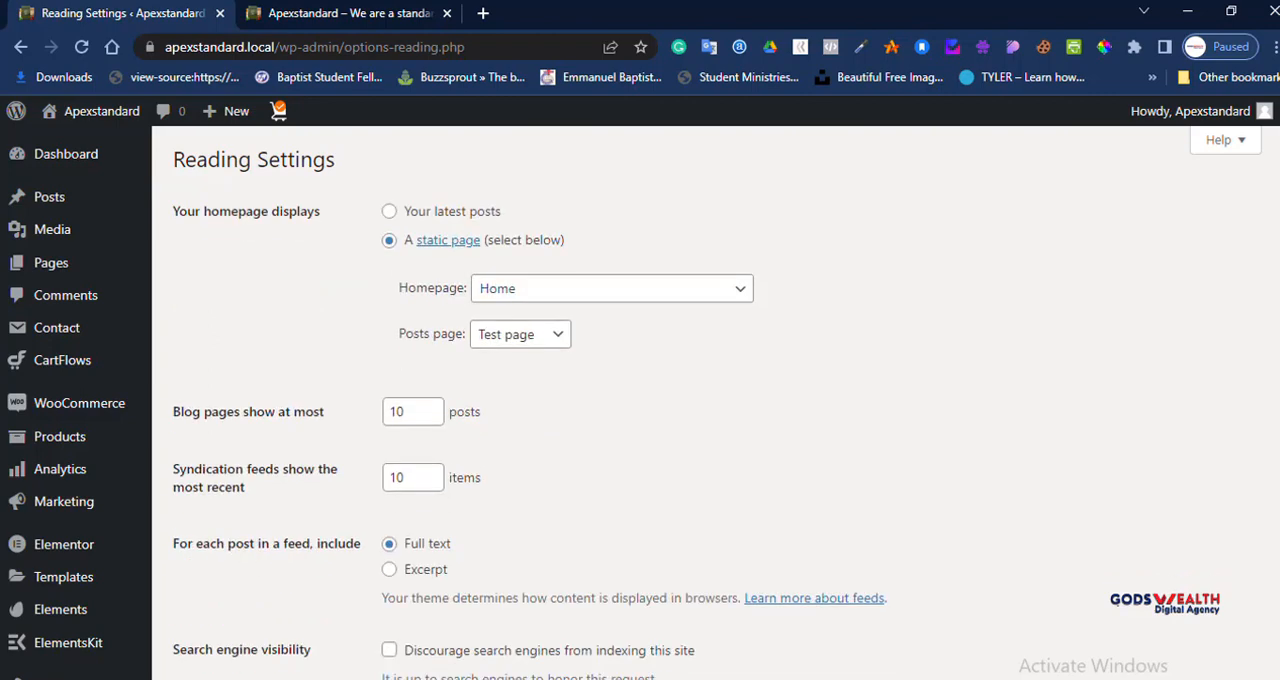
Step: Open the Menus page of the dashboard and review the Main Menu's structure, items and display location settings
scroll(60, 490, "down", 5)
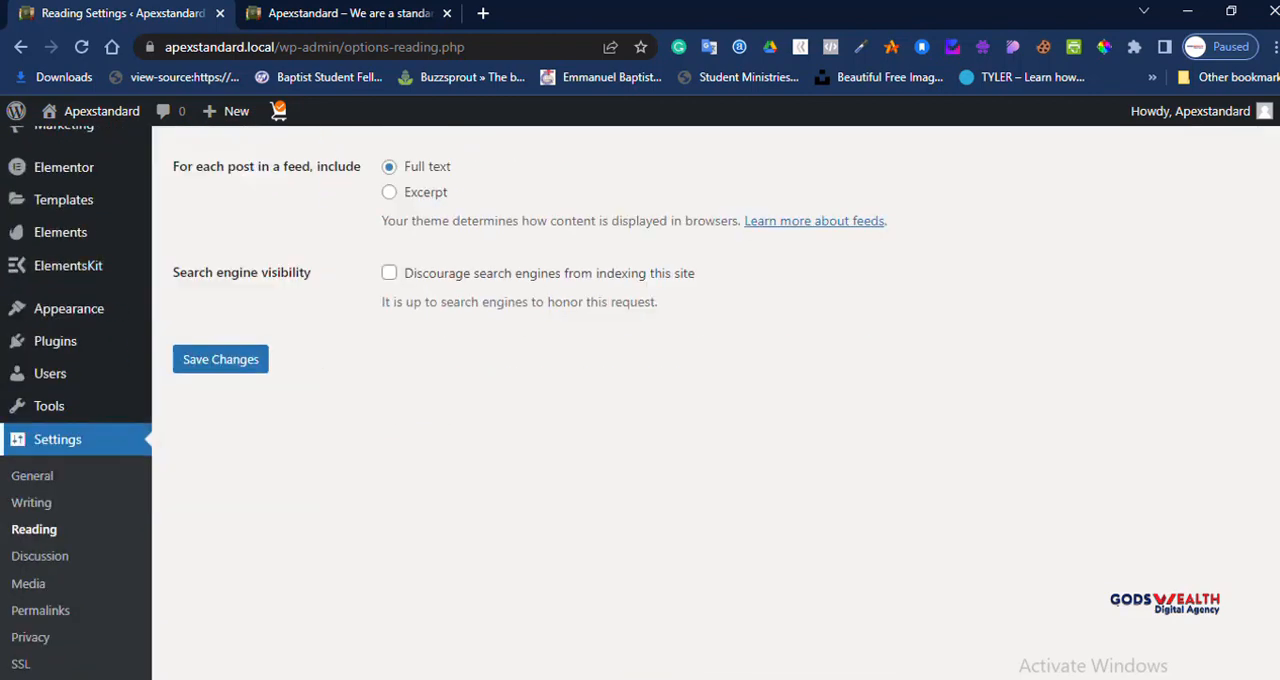
mouse_move(68, 309)
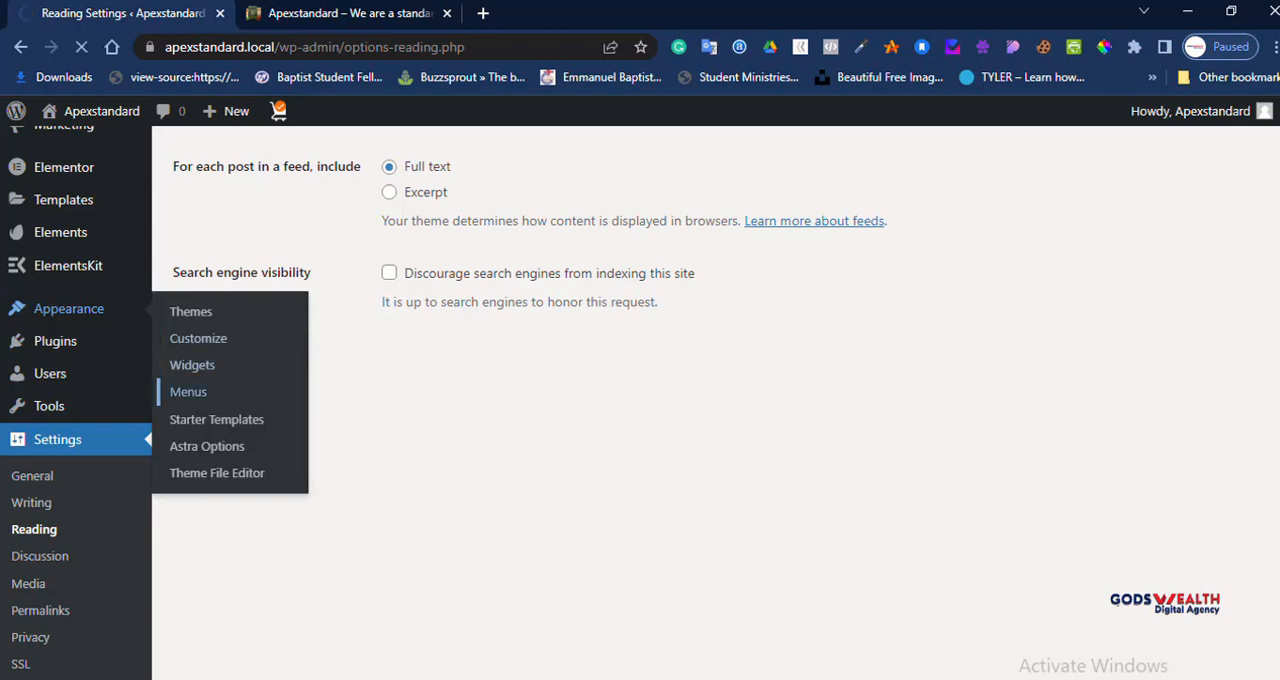
left_click(192, 365)
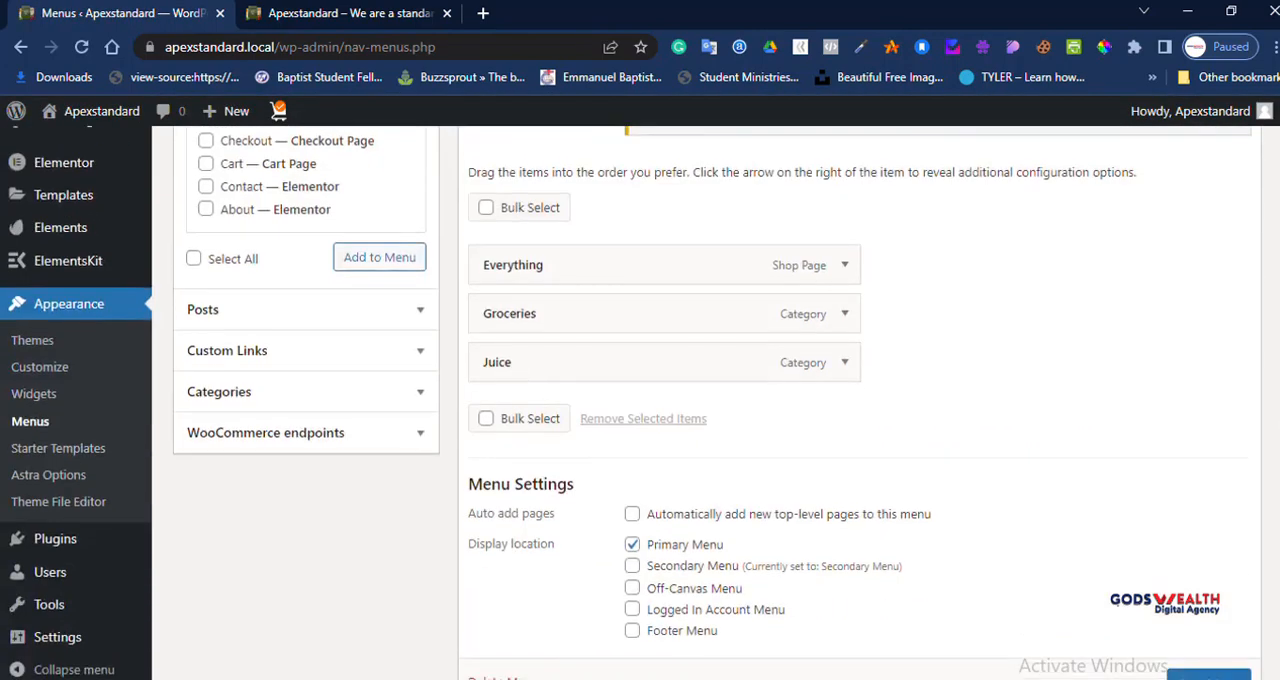
scroll(716, 400, "down", 1)
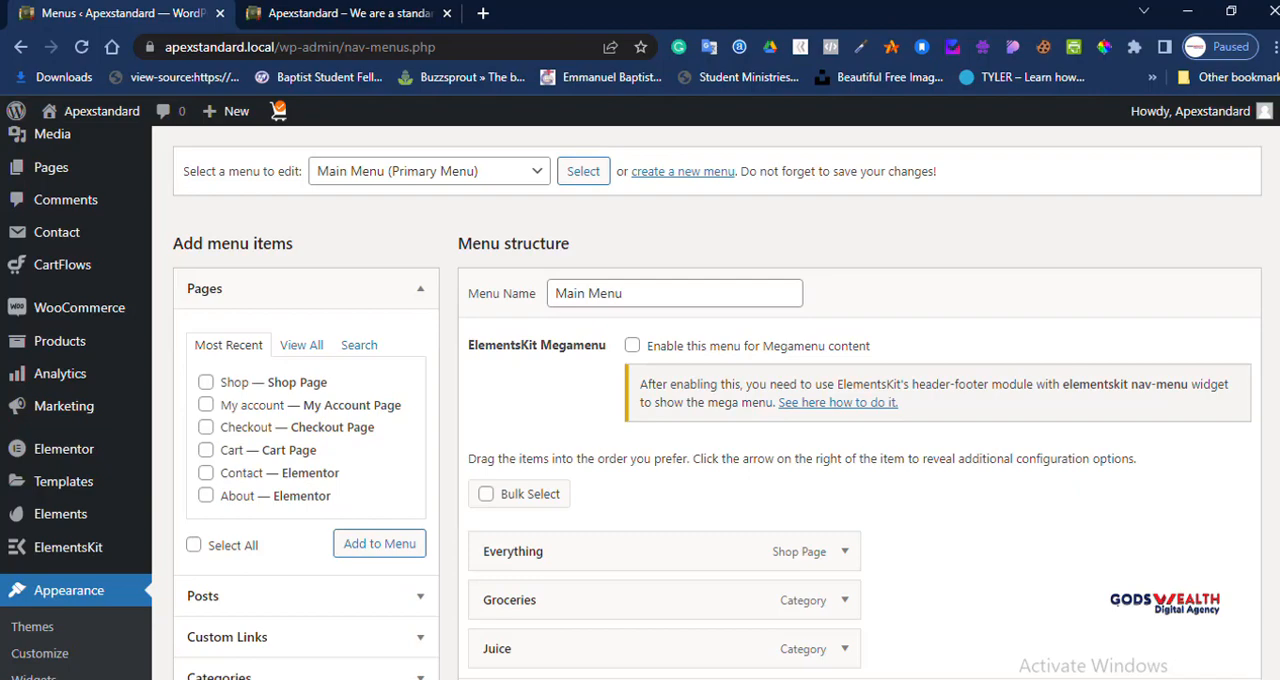
Step: Review the Main Menu's items and display location, comparing them with the header navigation on the live site
scroll(660, 313, "down", 3)
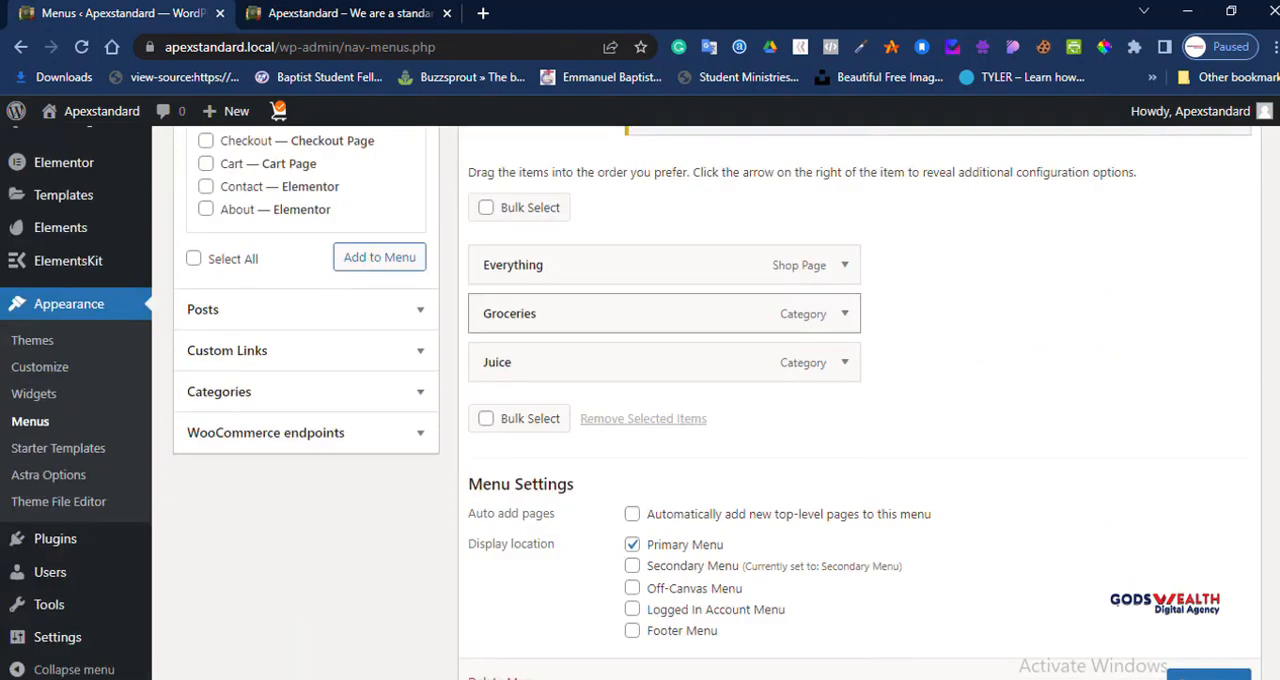
scroll(660, 270, "up", 4)
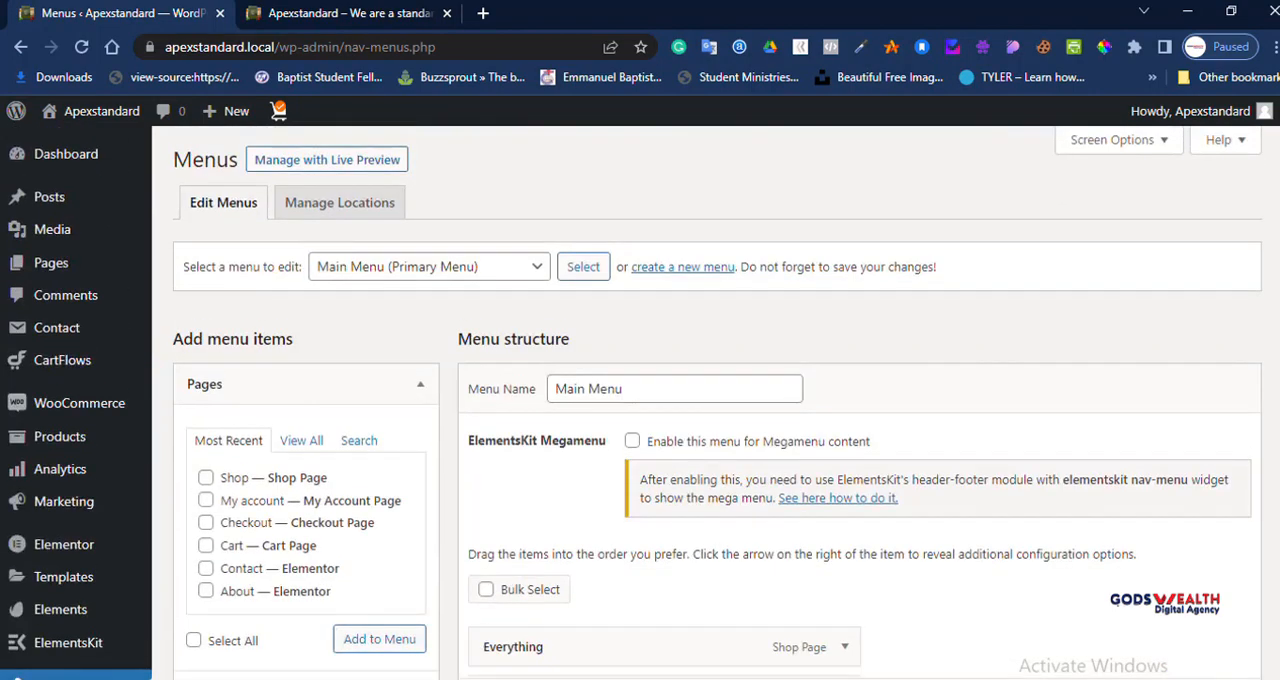
left_click(362, 14)
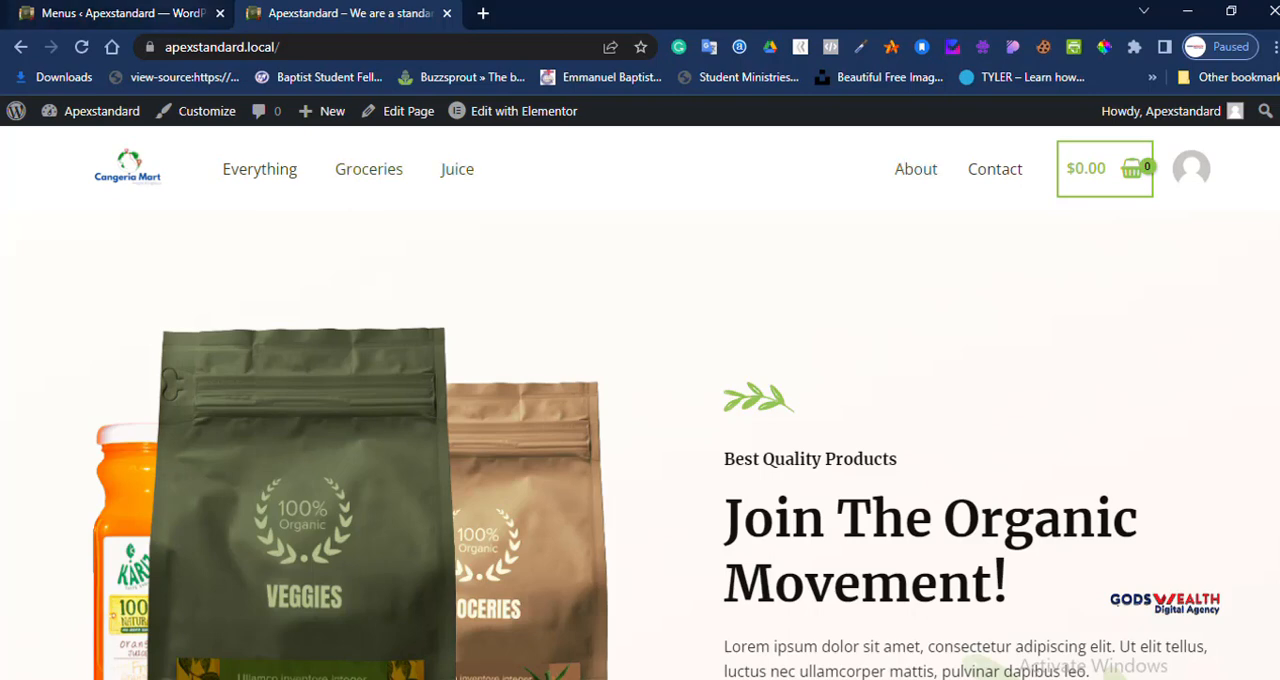
left_click(160, 14)
scroll(706, 400, "down", 3)
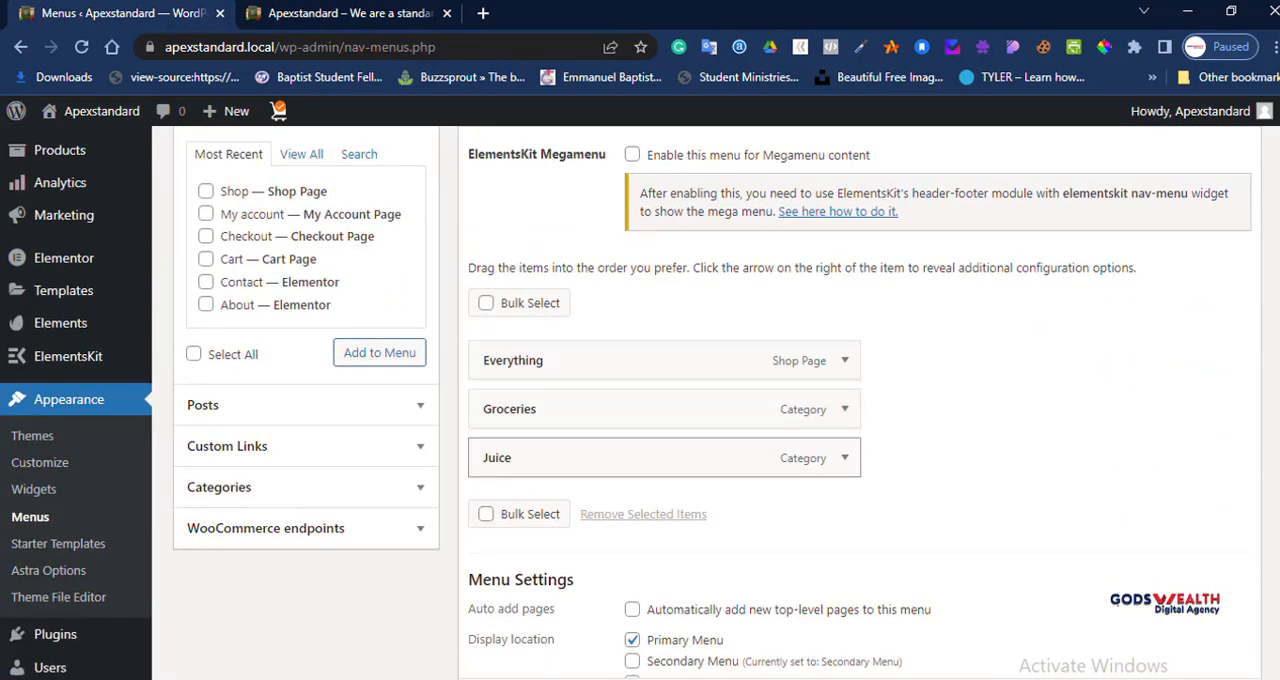
left_click(350, 13)
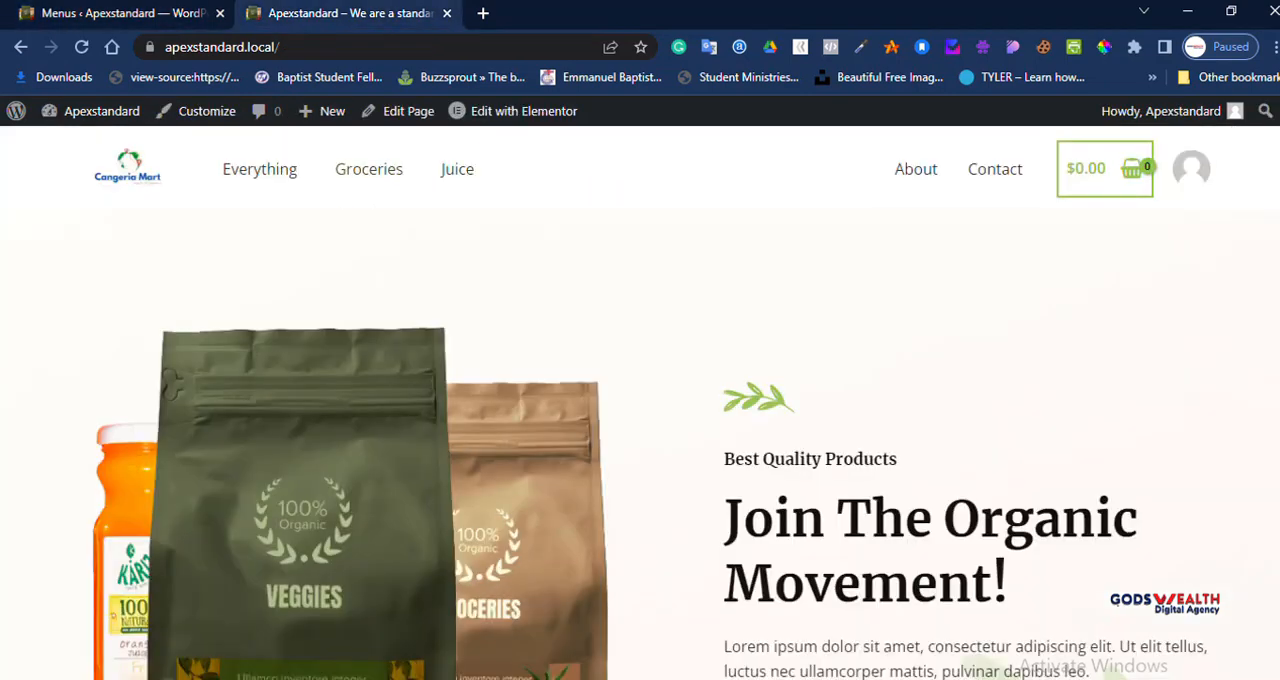
left_click(120, 13)
scroll(700, 400, "up", 3)
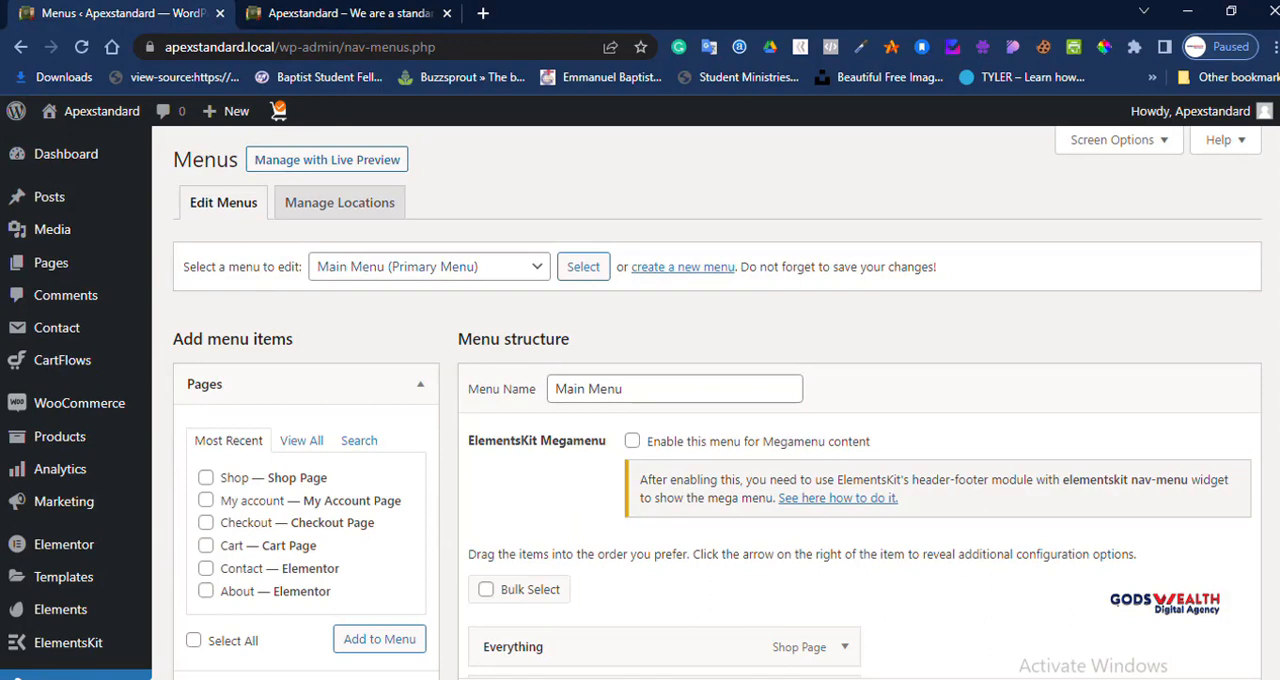
Step: Load the Secondary Menu for editing and compare its items and display location with the live site's header
left_click(429, 267)
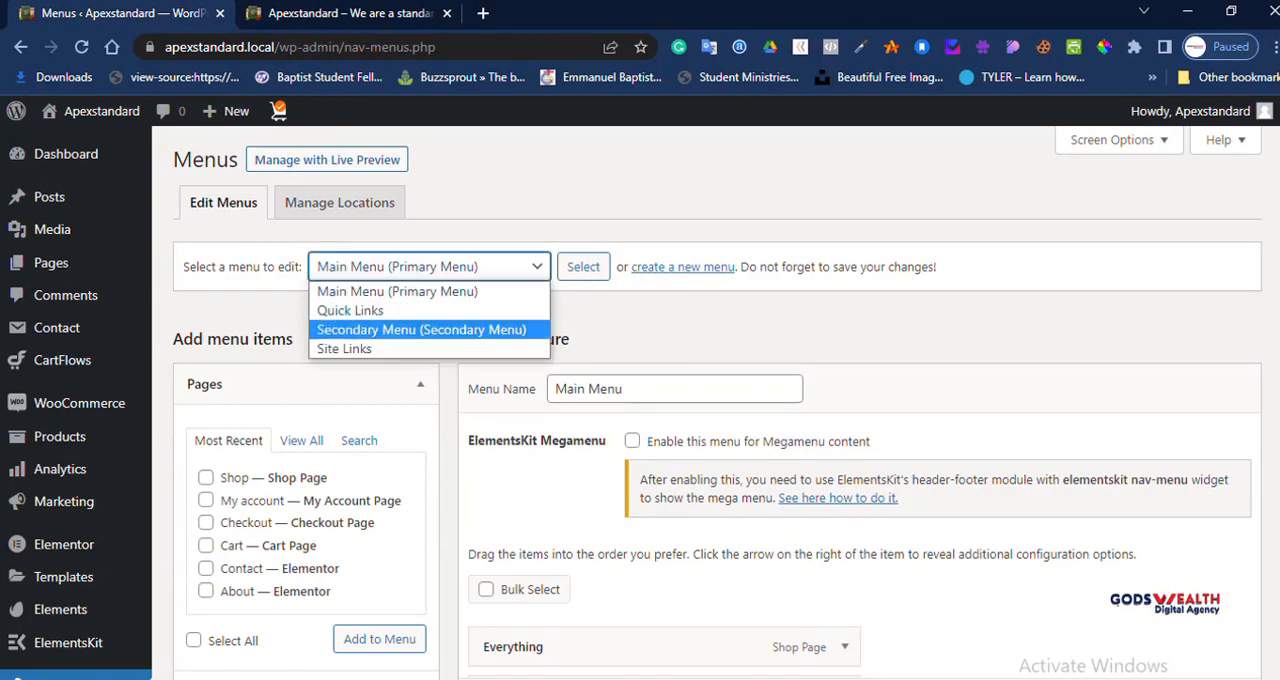
left_click(421, 329)
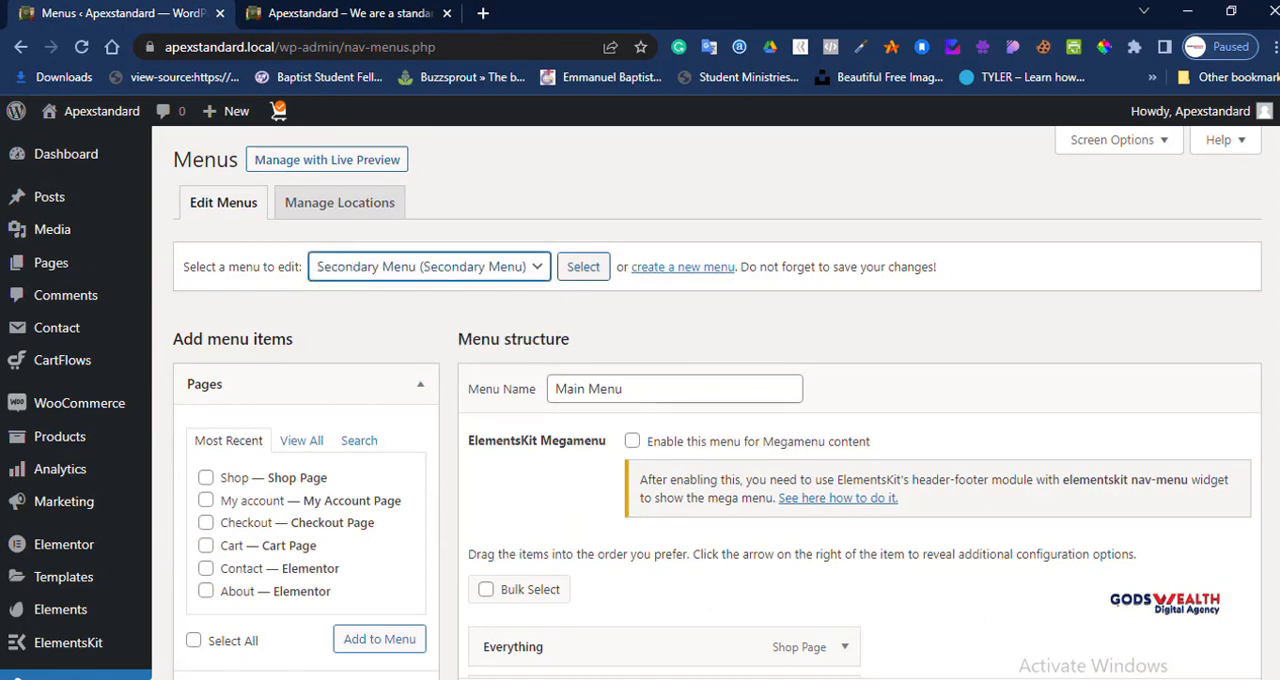
key("Tab")
key("Return")
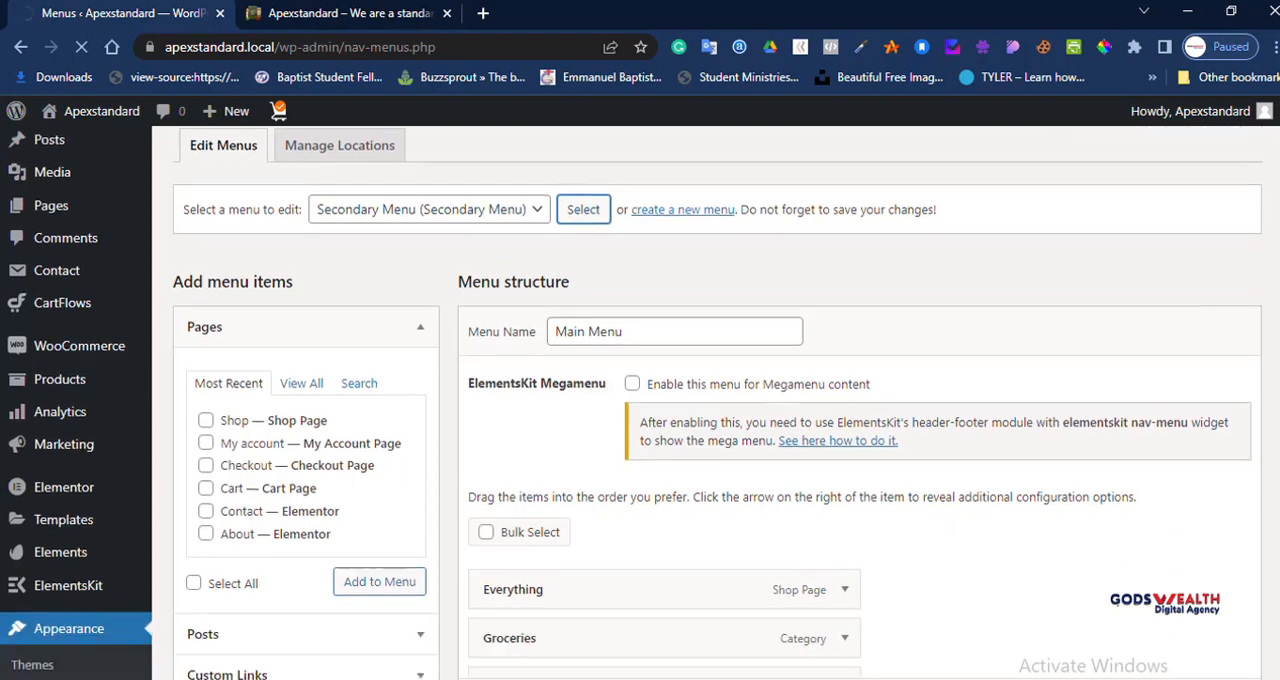
scroll(716, 400, "down", 2)
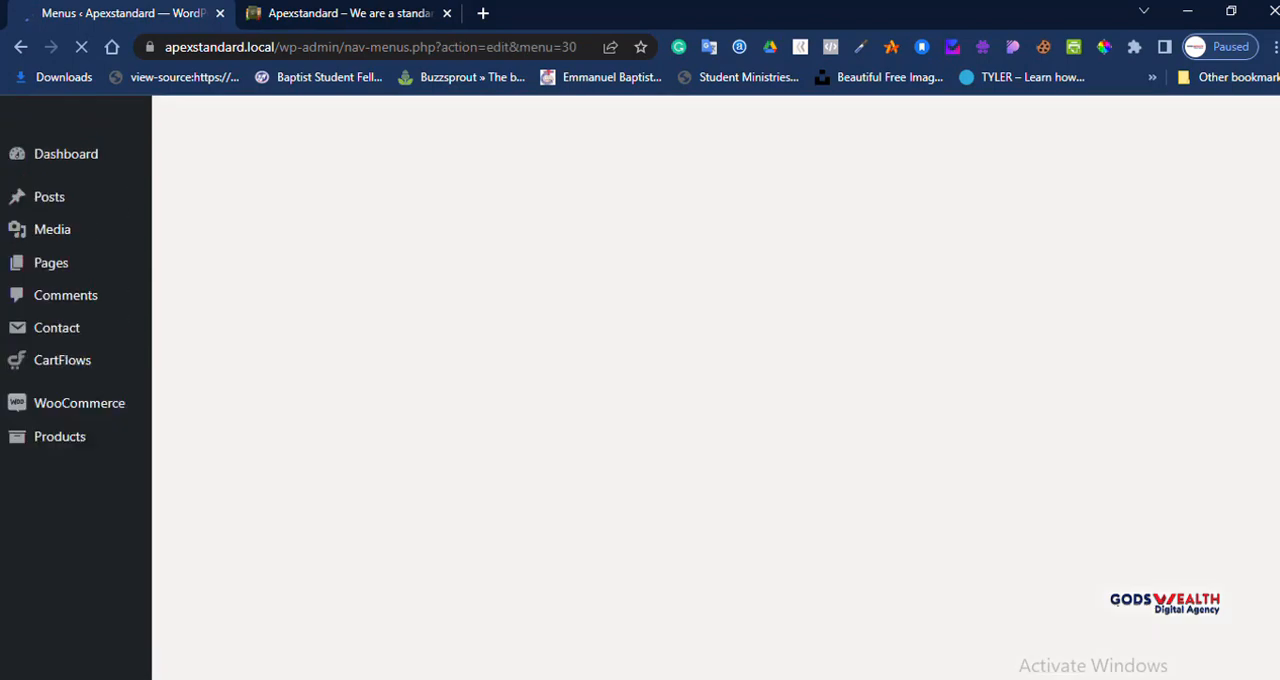
scroll(660, 260, "down", 4)
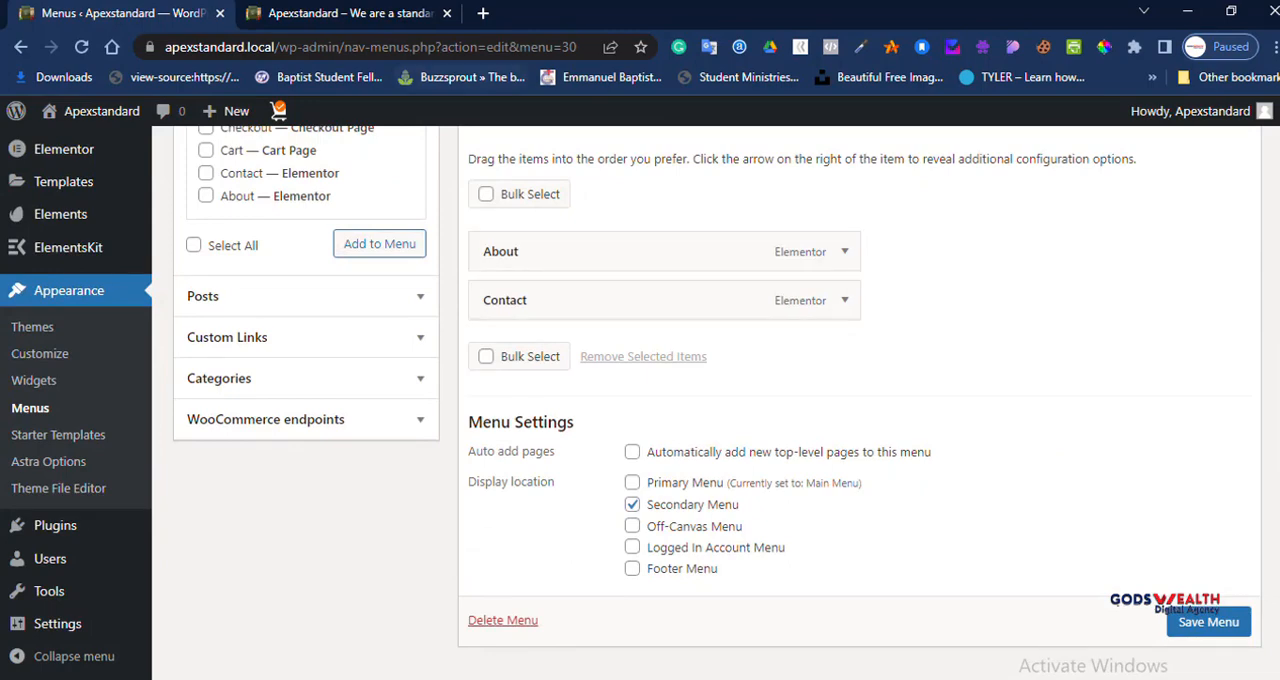
left_click(365, 13)
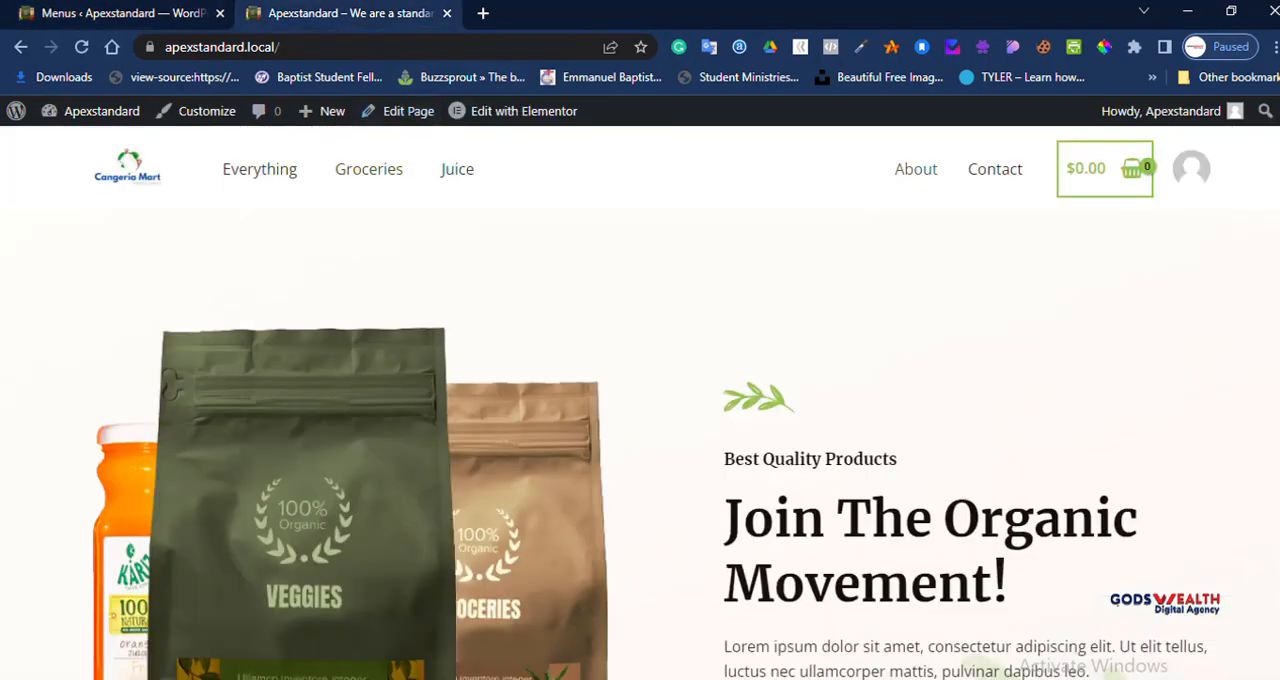
left_click(122, 13)
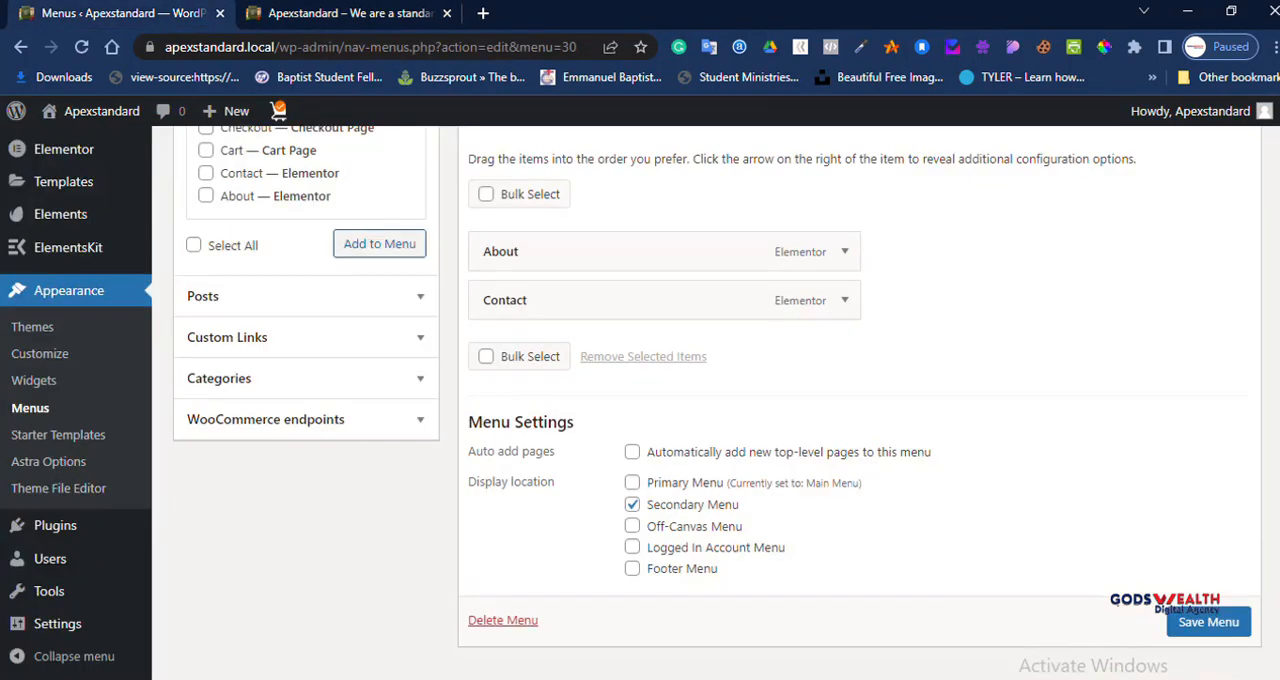
scroll(520, 385, "up", 2)
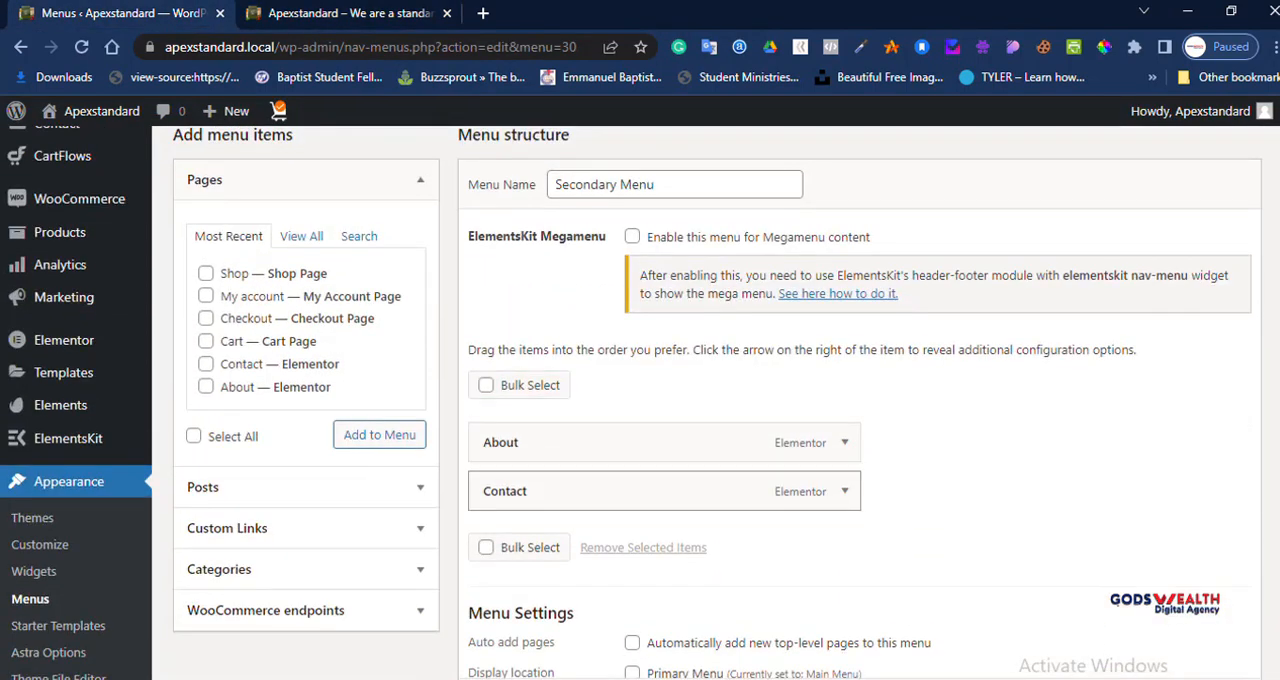
Step: Add Test page from the full list of pages to the Secondary Menu
left_click(301, 236)
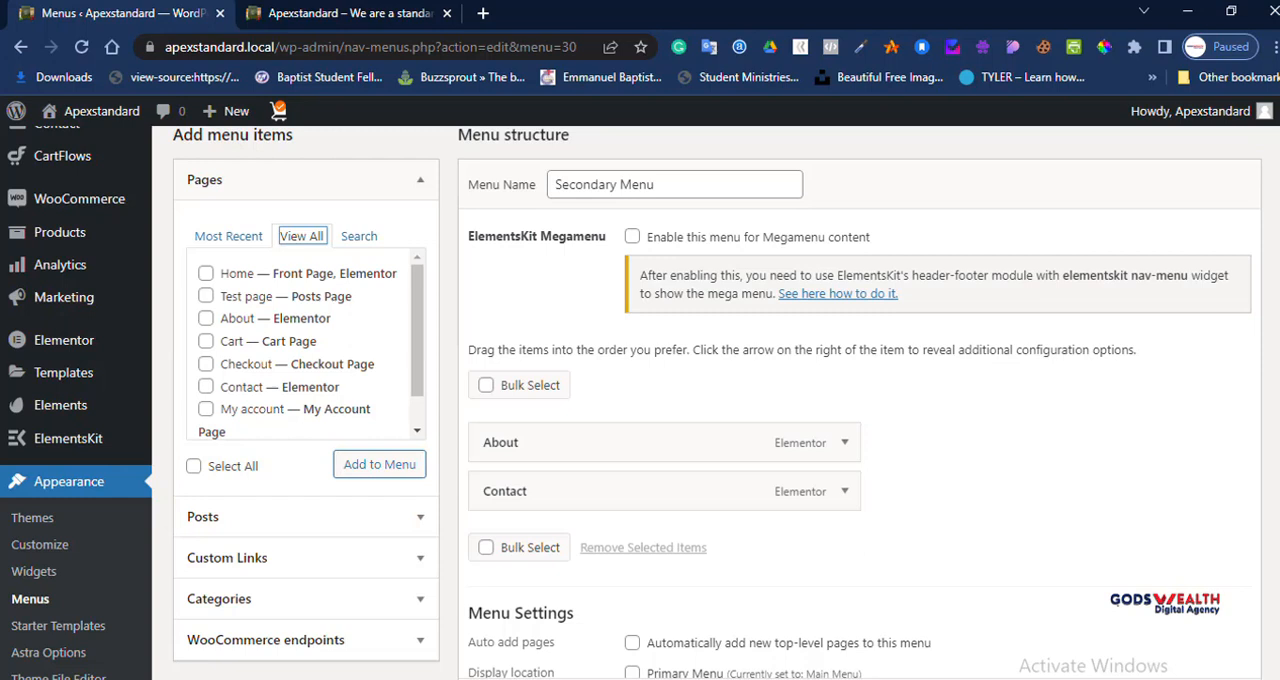
scroll(311, 344, "down", 1)
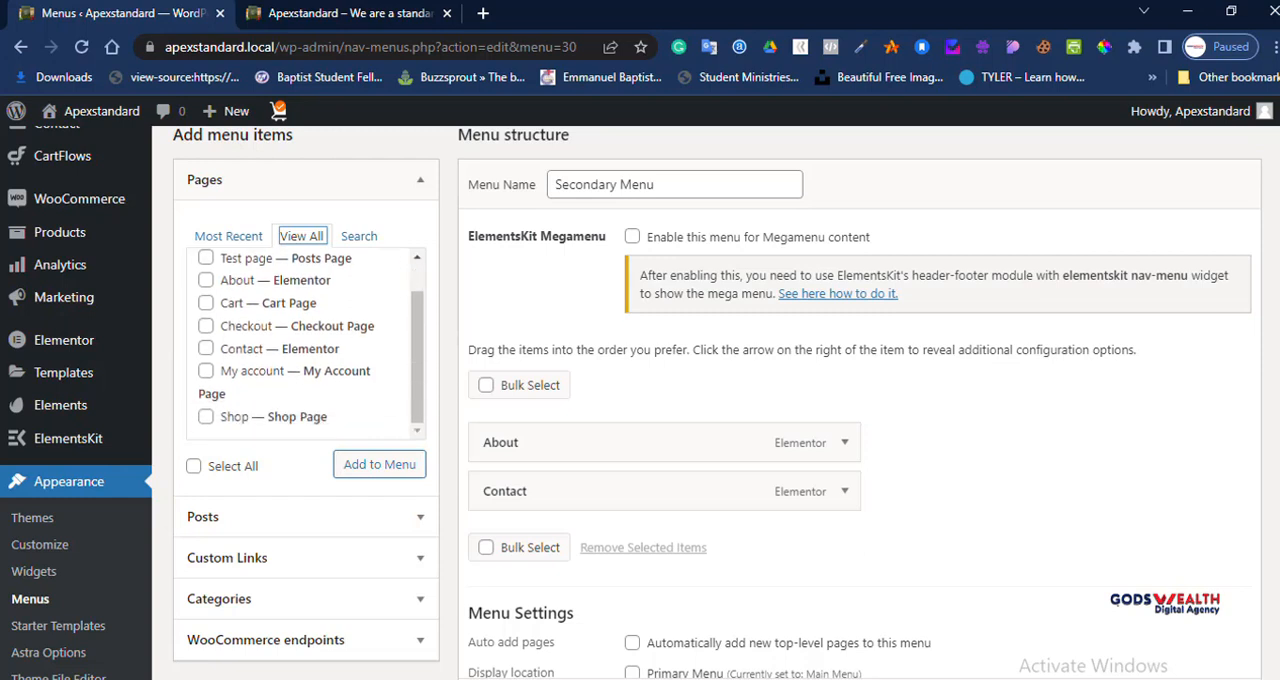
scroll(306, 344, "up", 1)
left_click(250, 296)
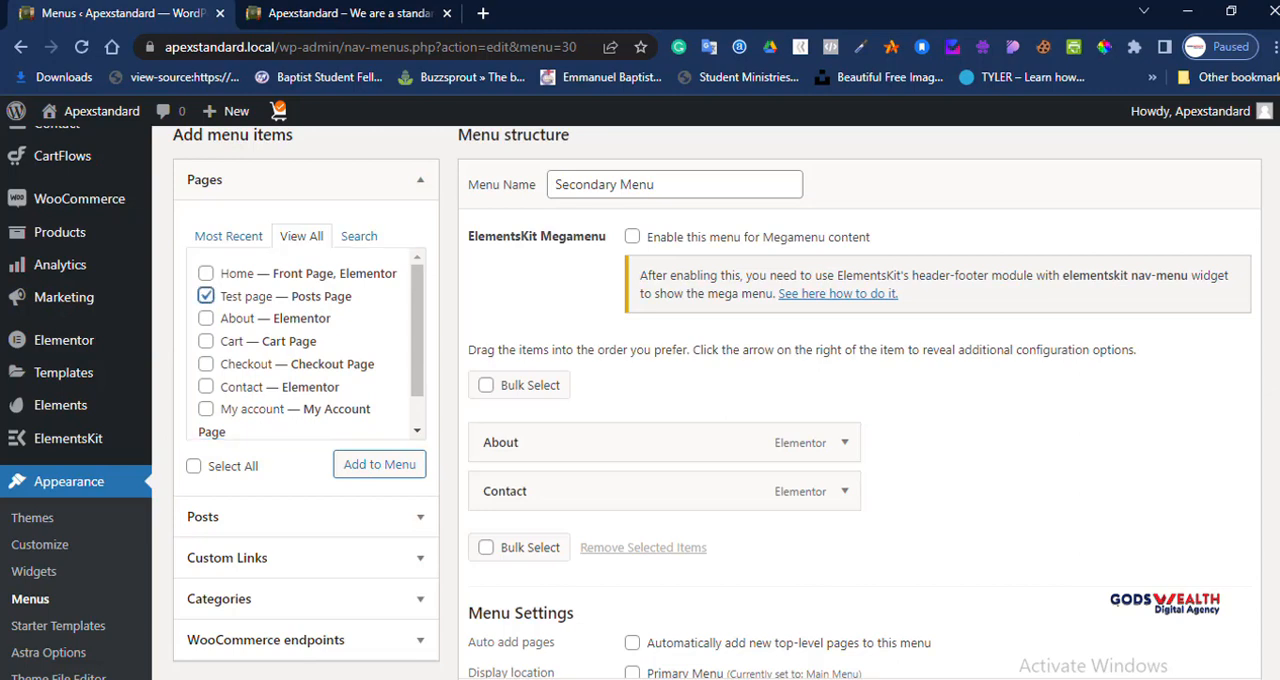
left_click(398, 14)
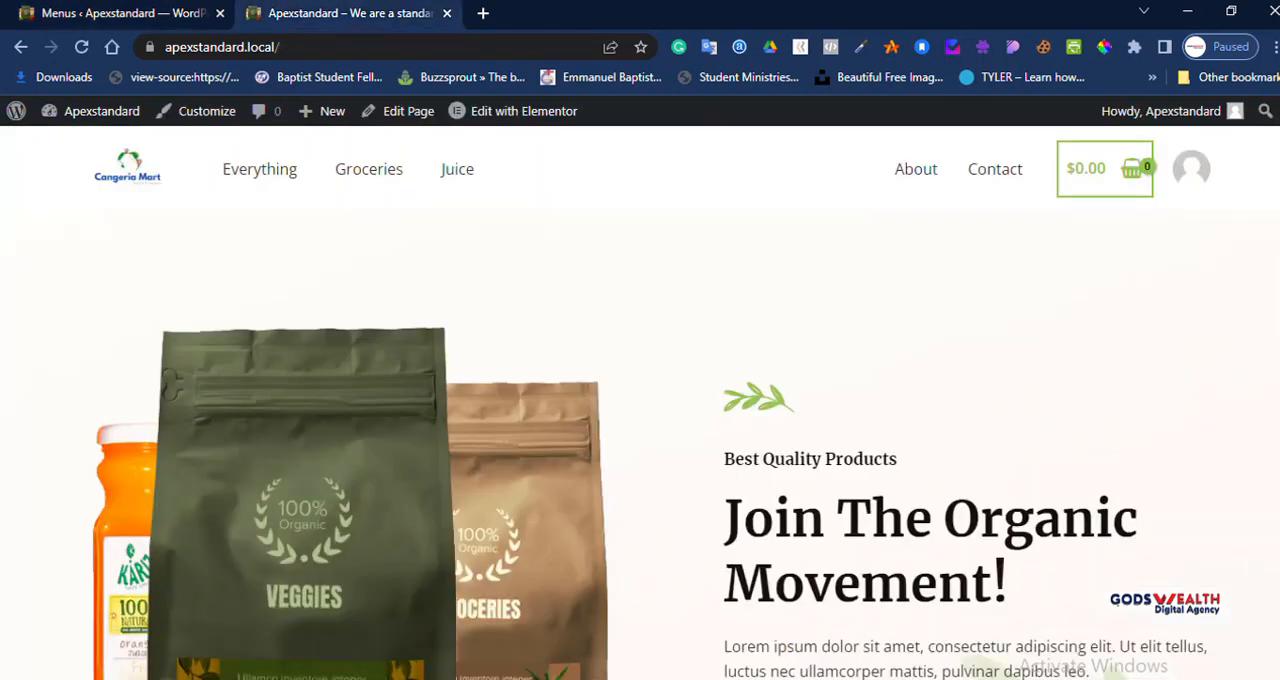
left_click(100, 13)
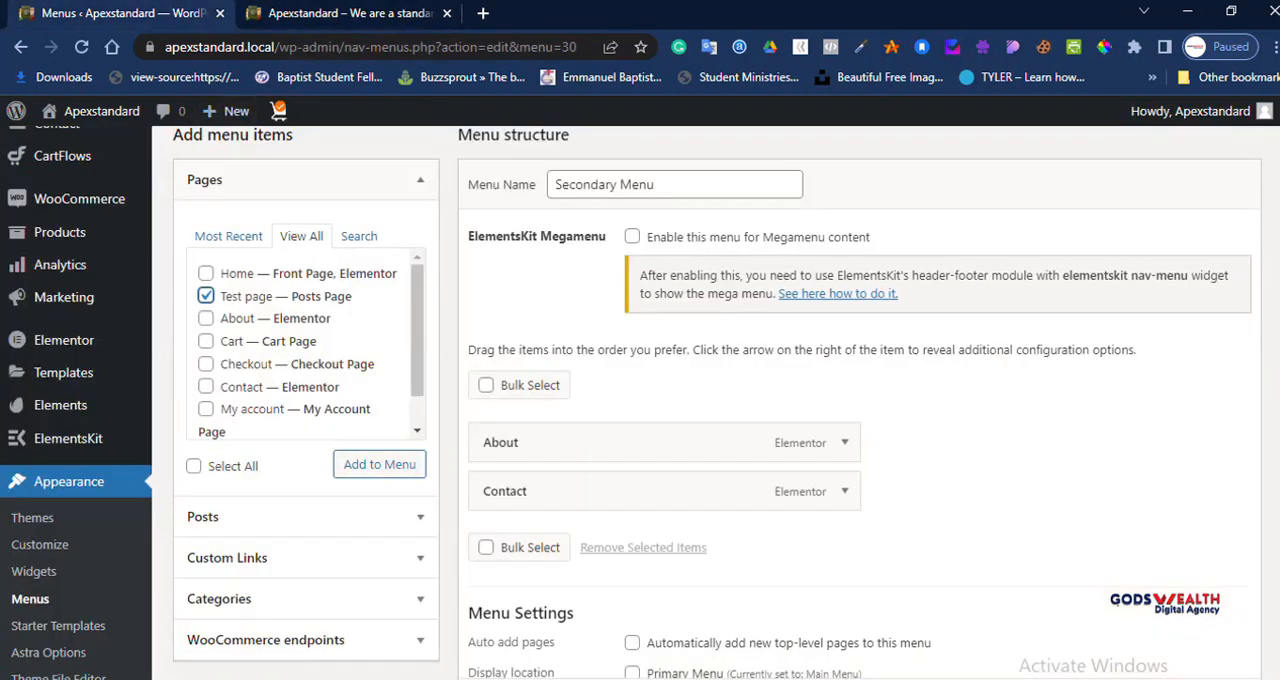
left_click(379, 464)
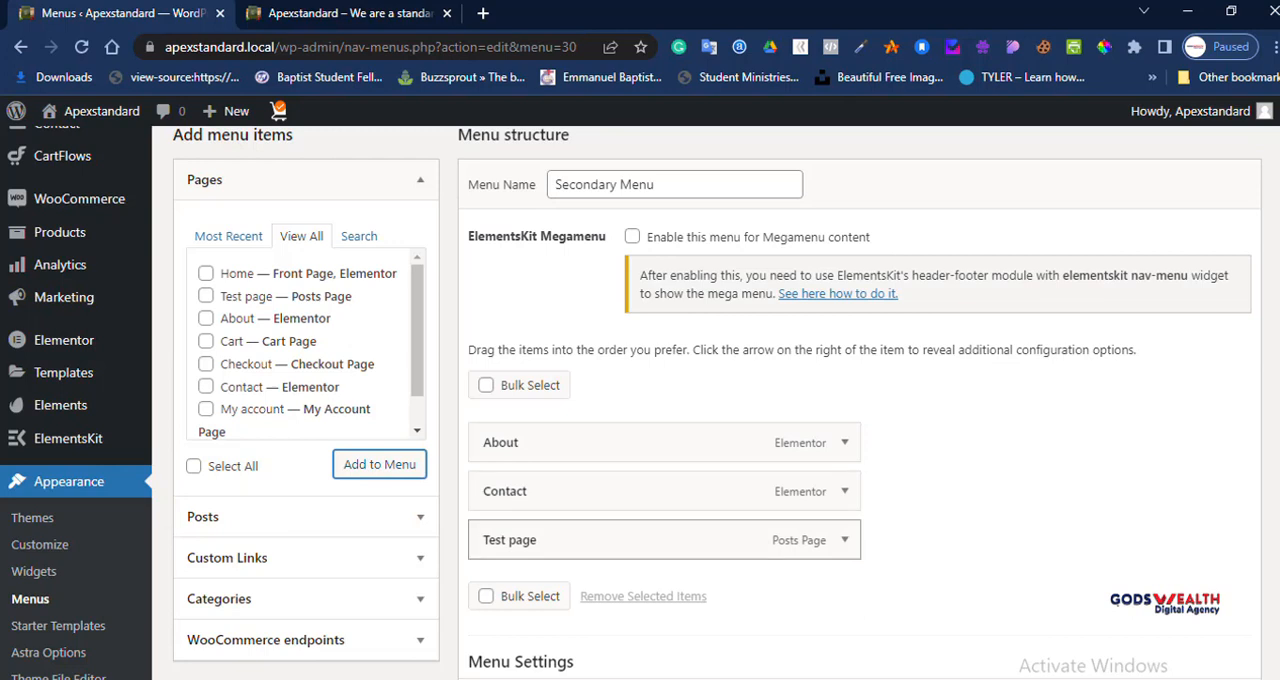
Step: Move Test page between About and Contact in the Secondary Menu and save the menu
left_click_drag(509, 540, 509, 491)
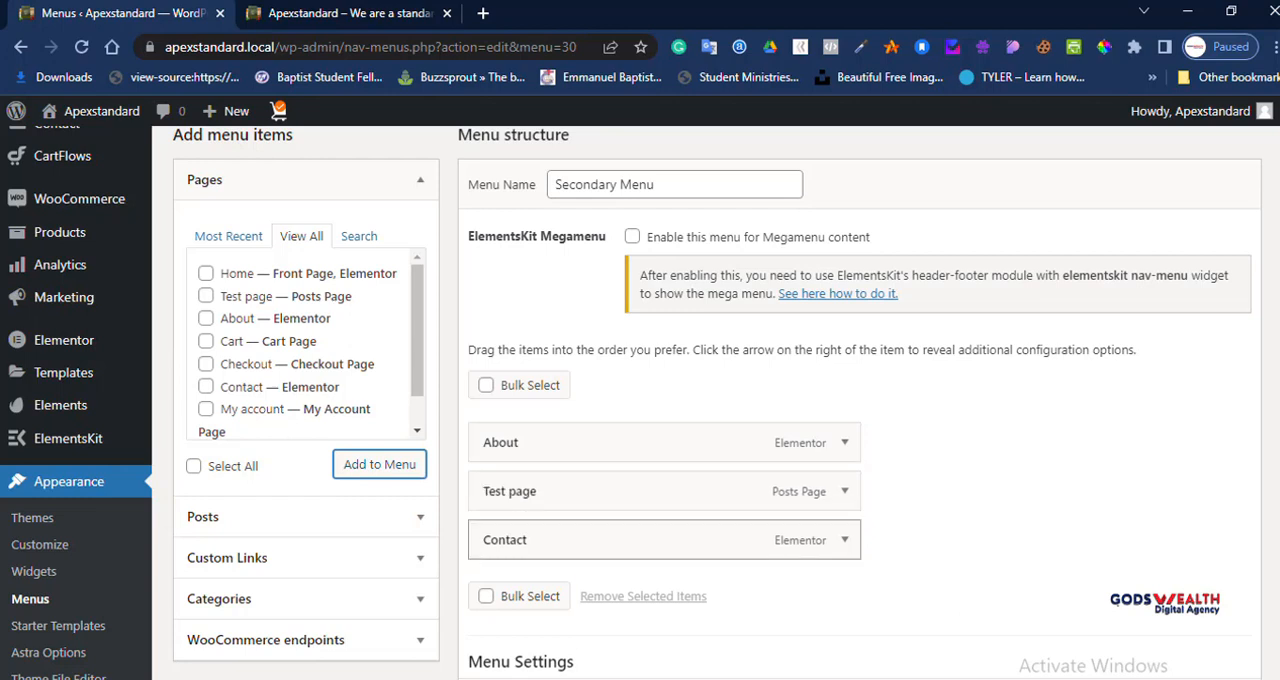
scroll(640, 400, "down", 3)
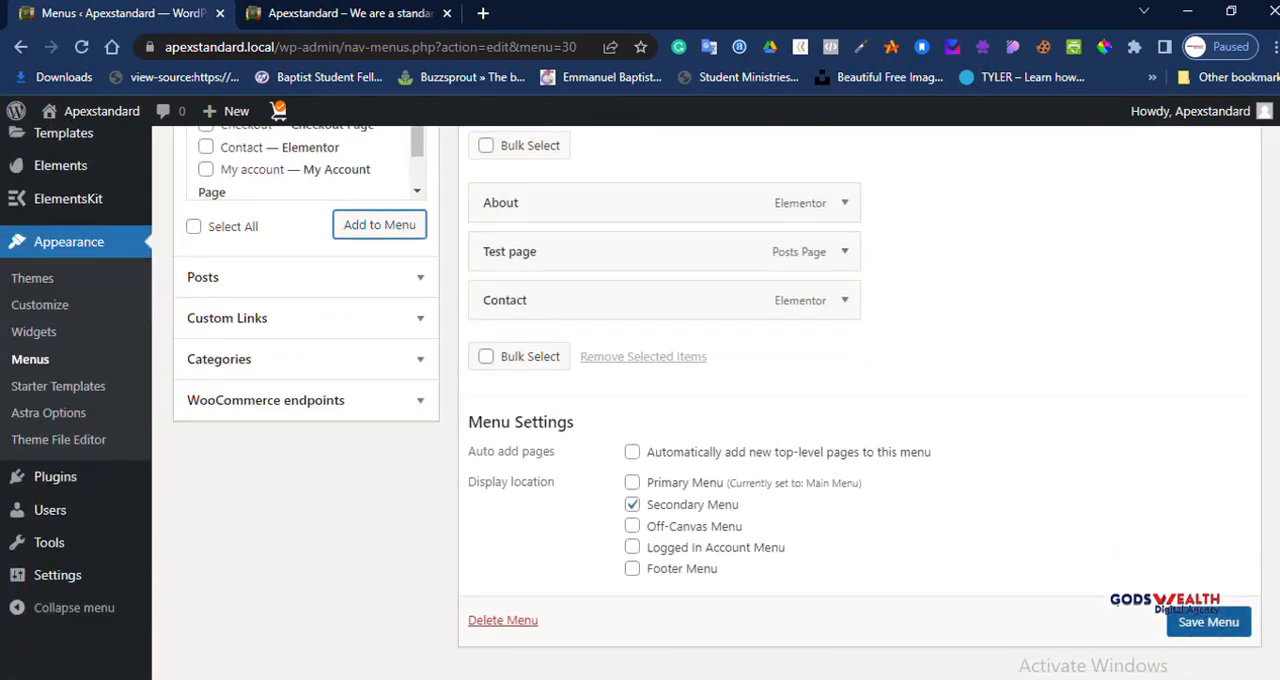
left_click(1208, 622)
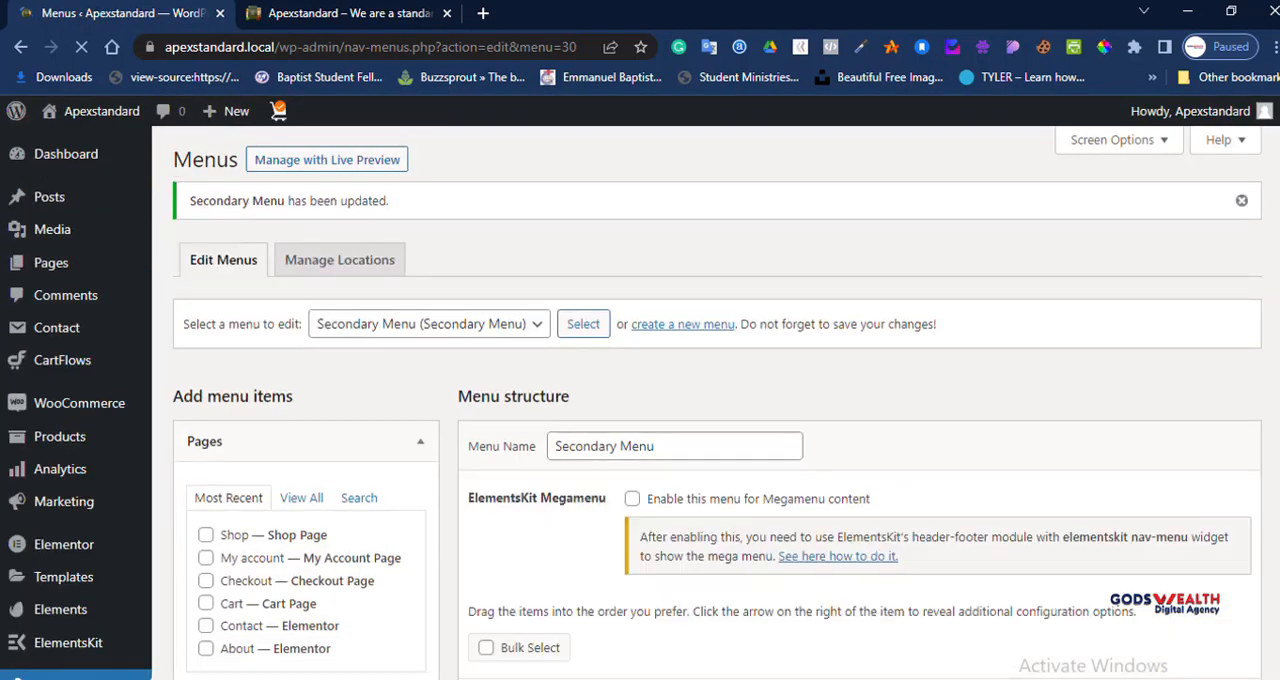
Step: Reload the live site, open Test page from its header navigation and look through the page
left_click(362, 14)
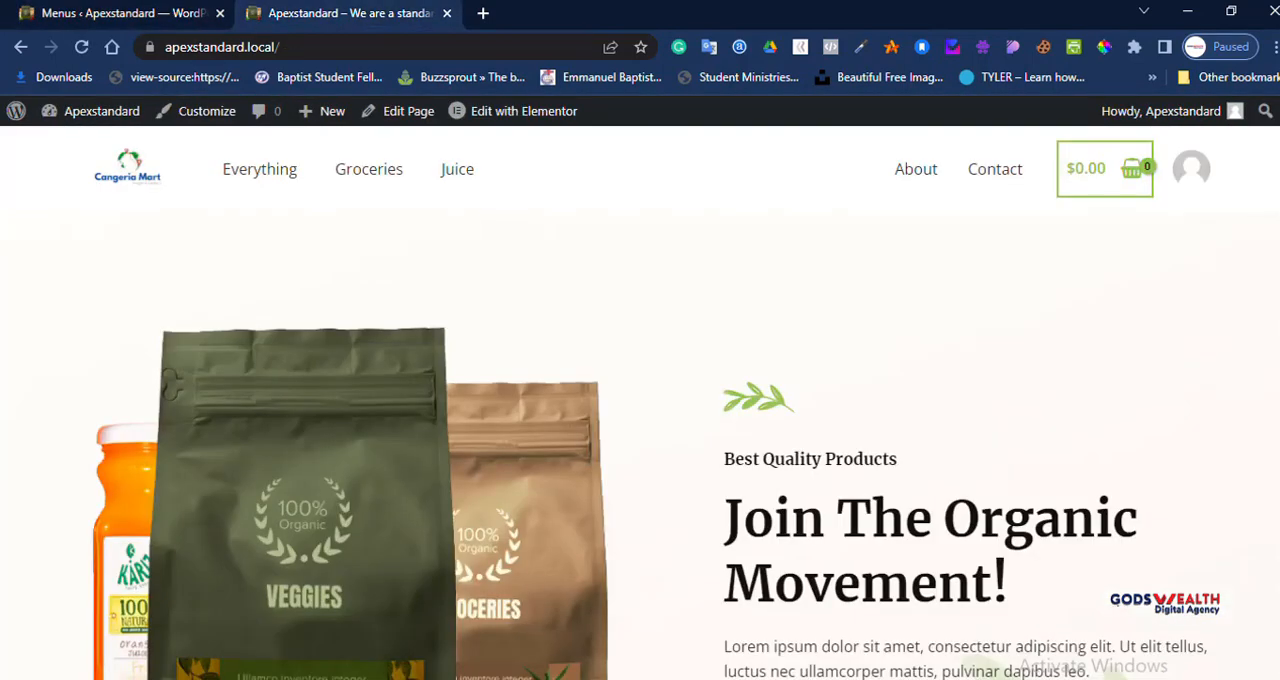
left_click(82, 47)
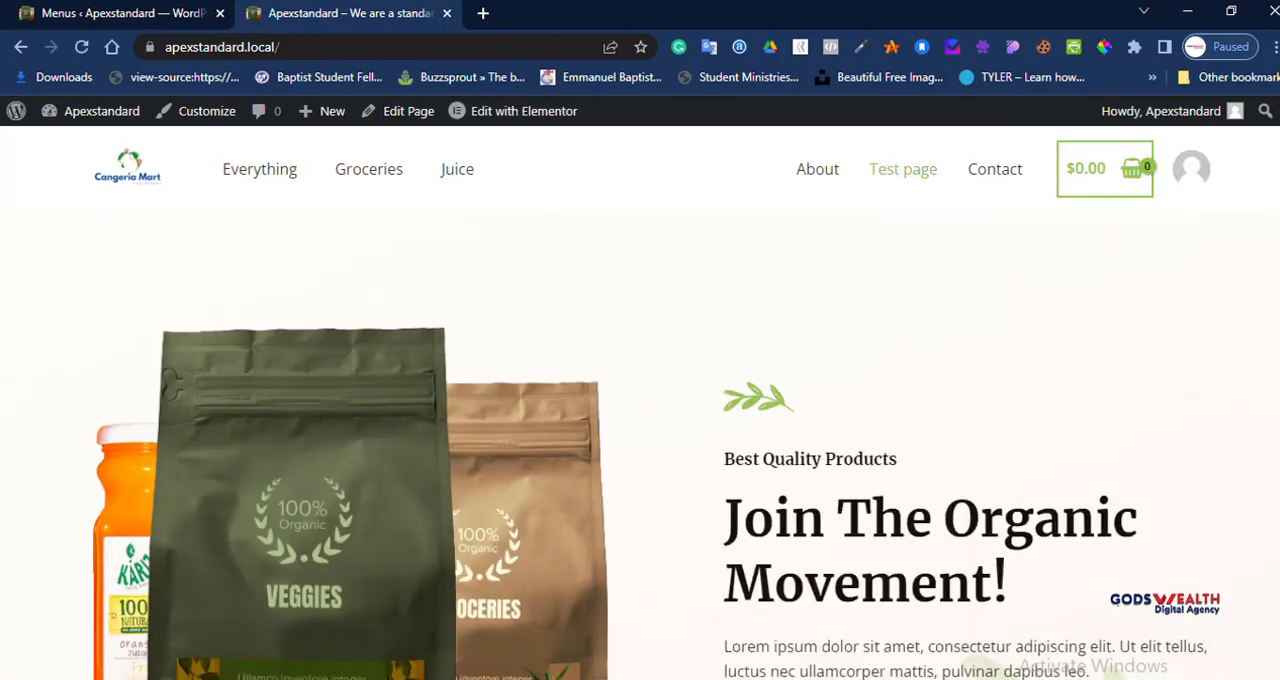
left_click(903, 169)
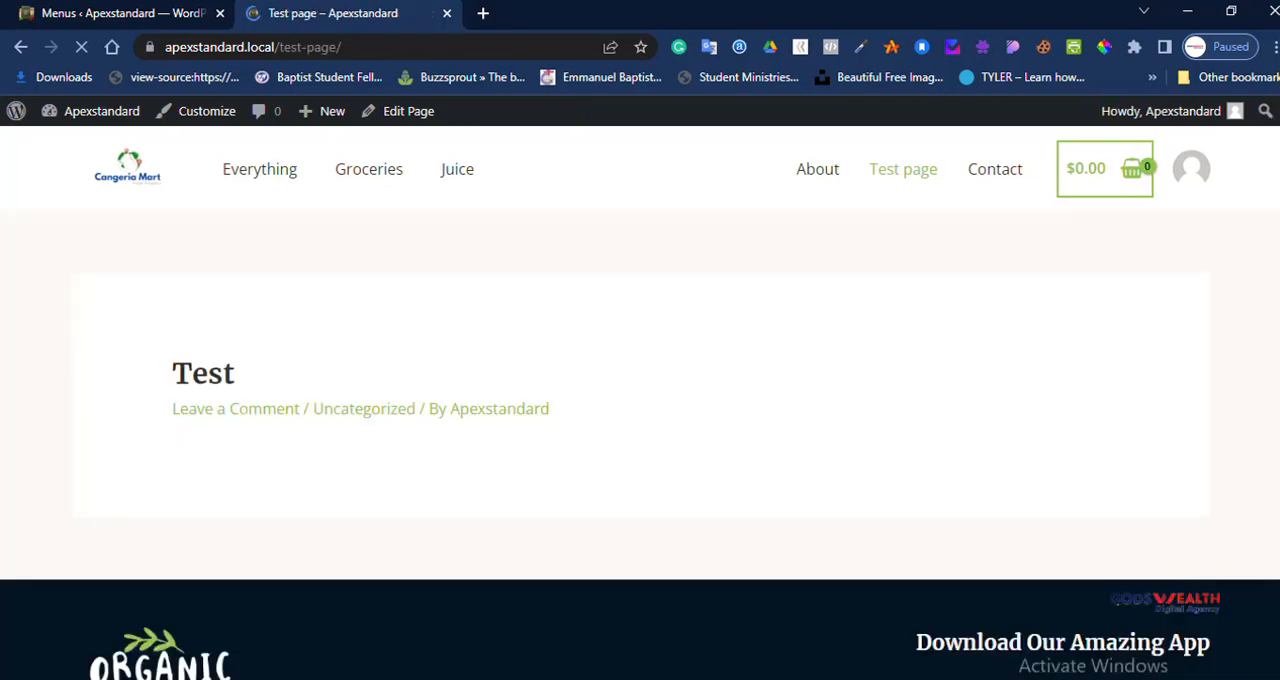
scroll(640, 400, "down", 2)
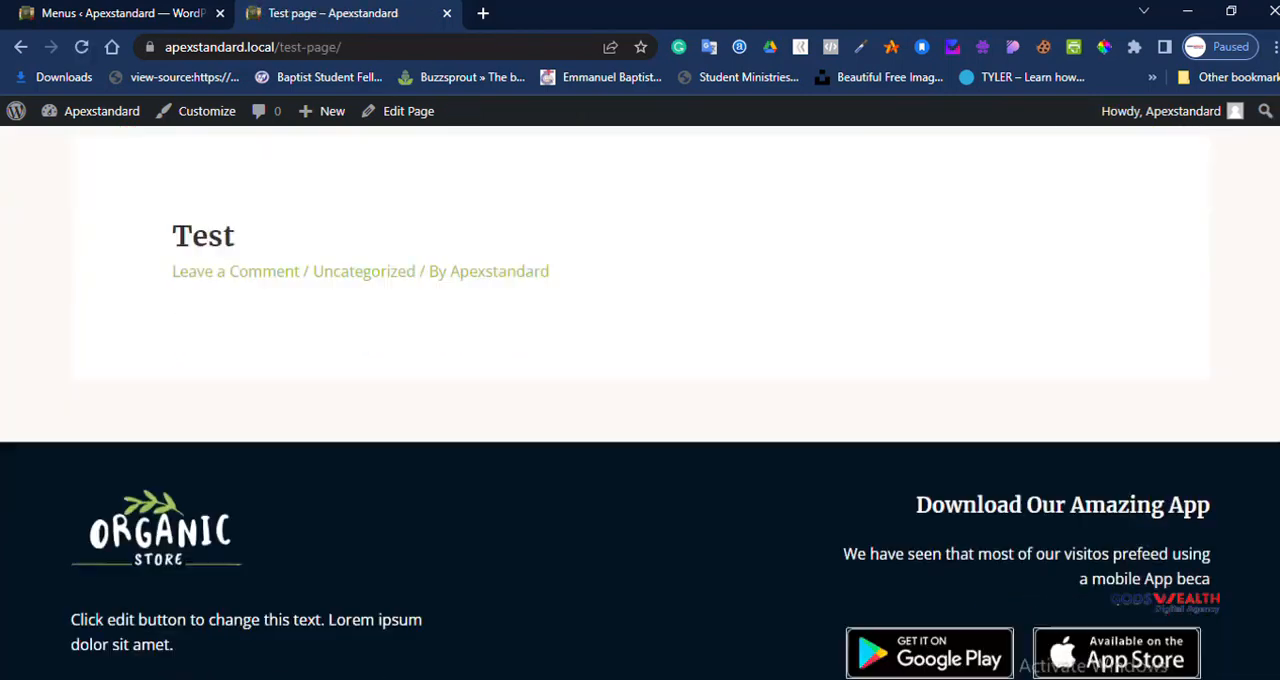
scroll(640, 400, "up", 2)
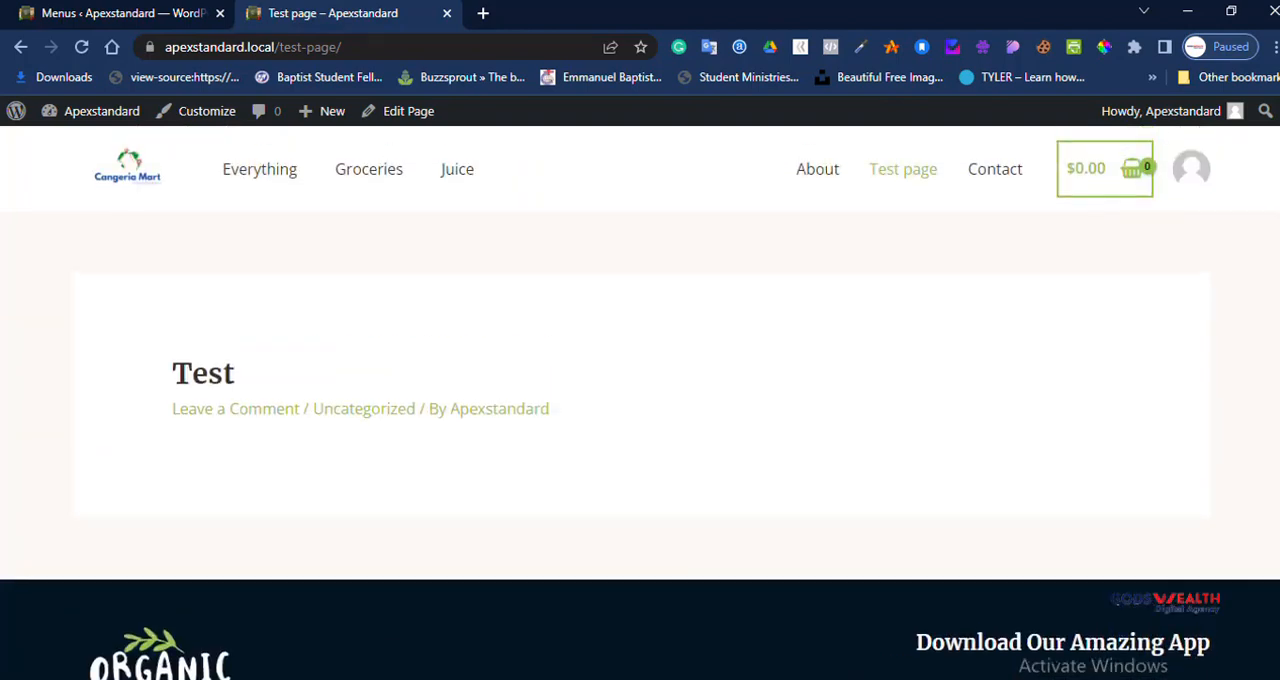
Step: Return to the Secondary Menu in the dashboard, nest Test page as a sub item under About and save the menu
left_click(124, 14)
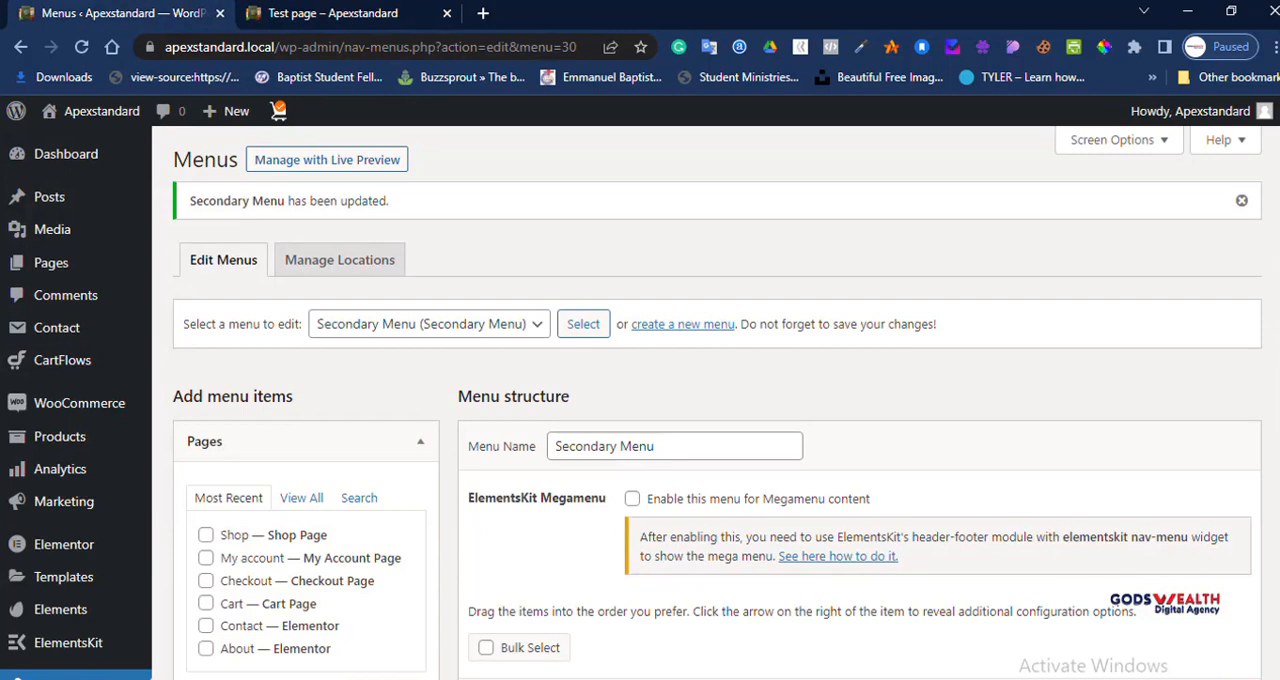
scroll(660, 400, "down", 4)
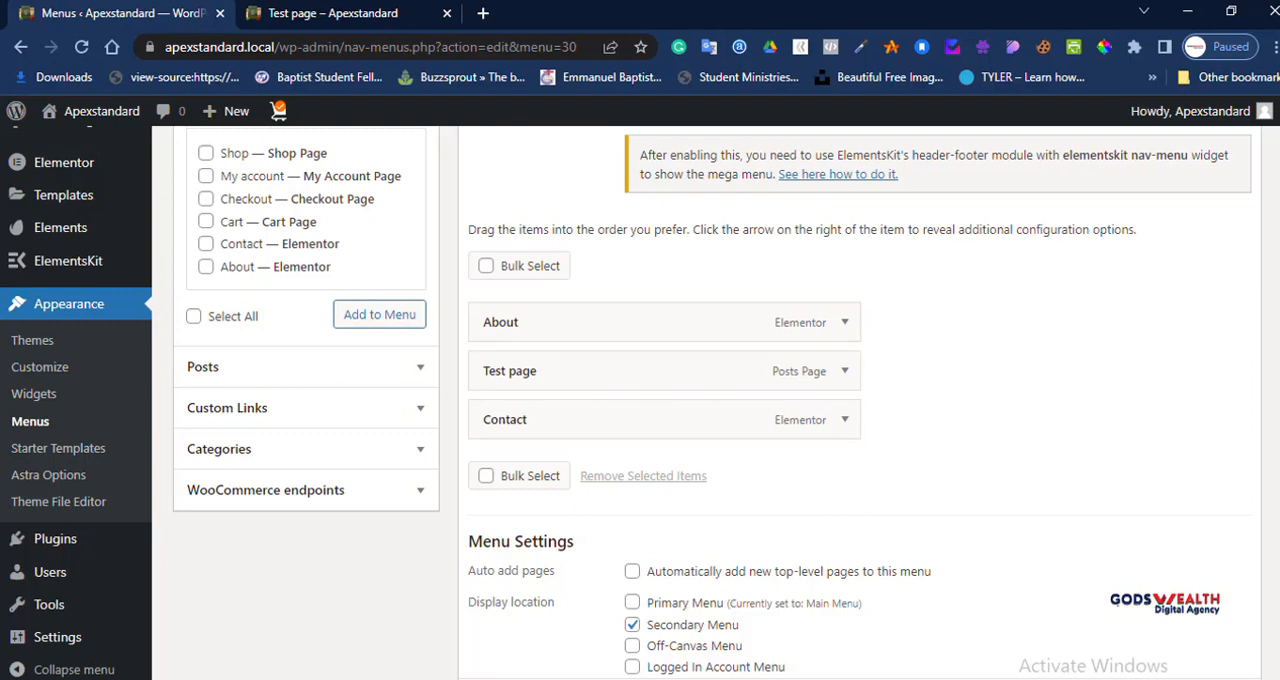
left_click(380, 14)
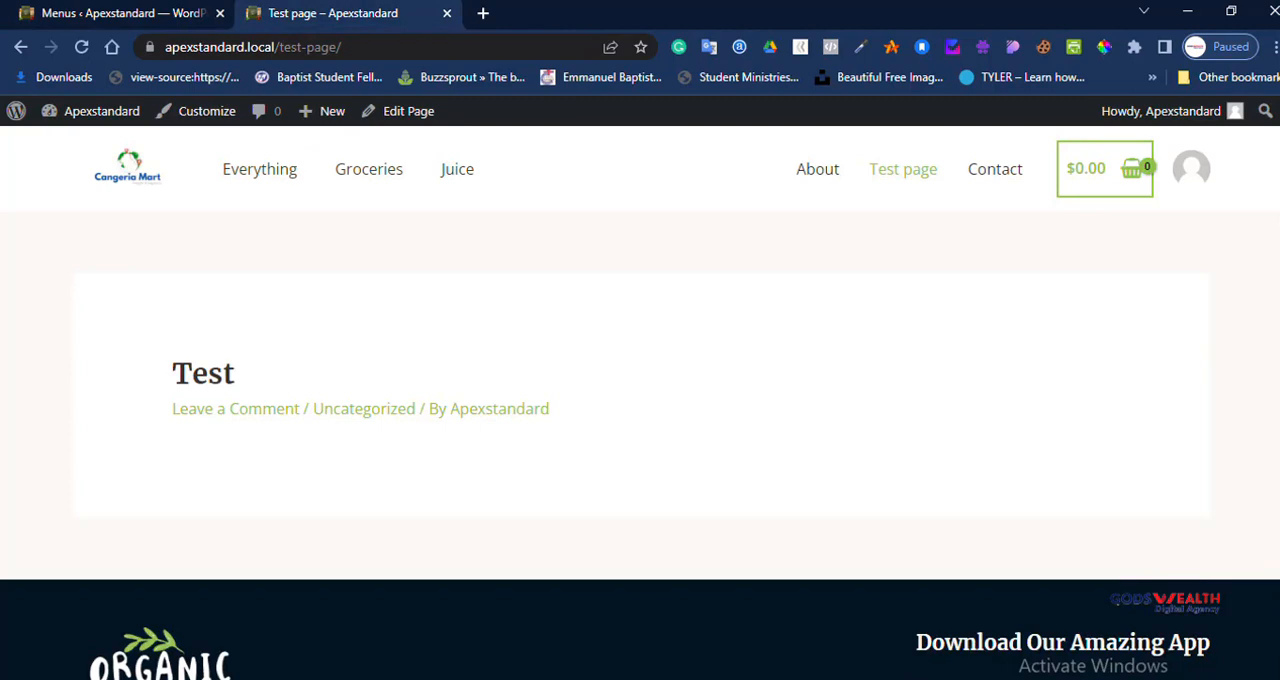
left_click(122, 14)
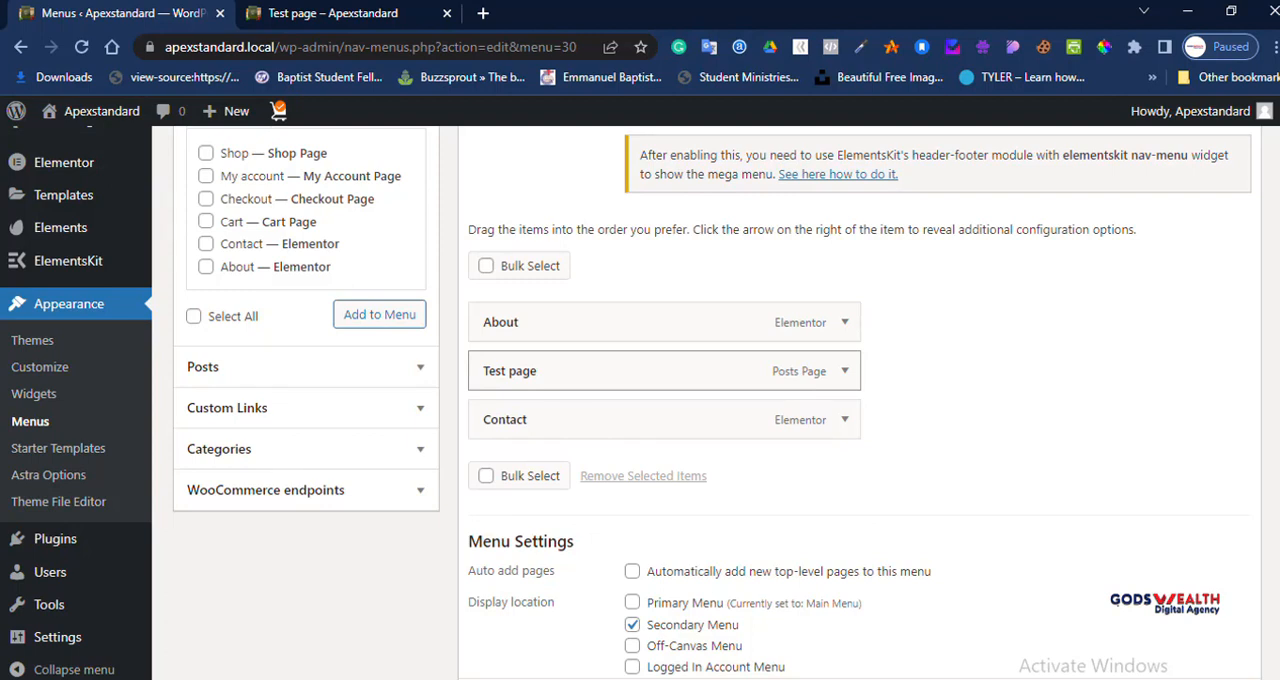
left_click_drag(600, 371, 629, 370)
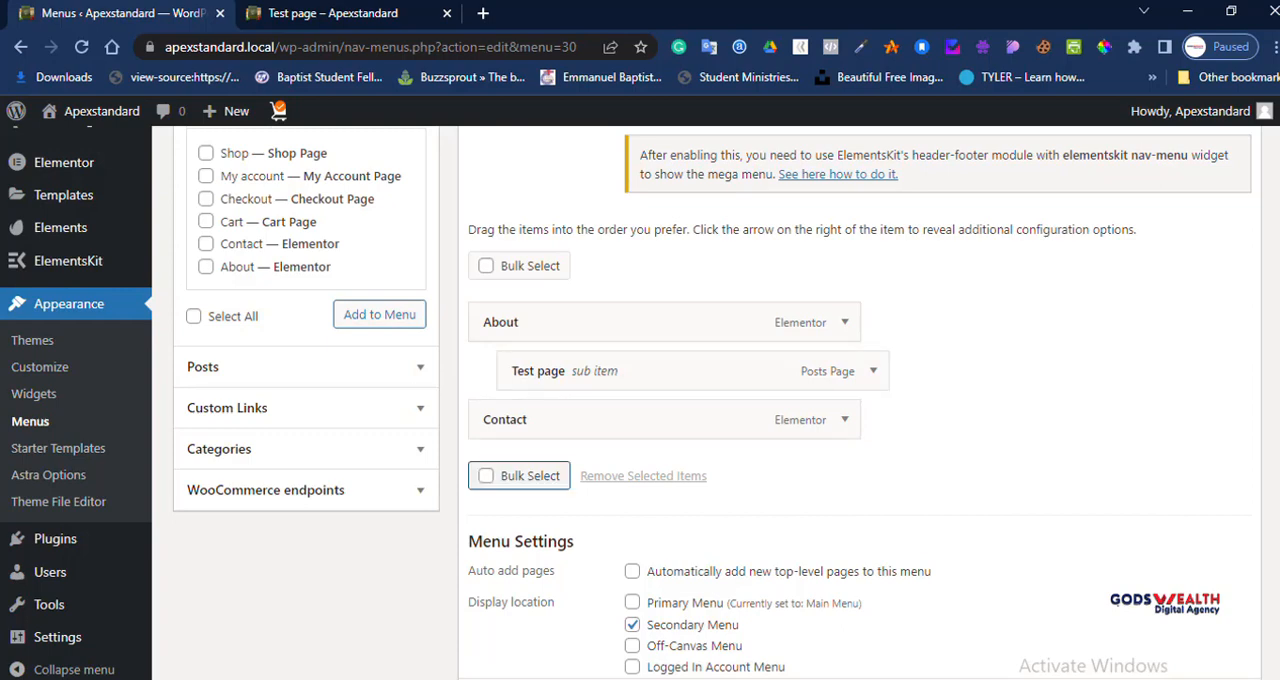
scroll(520, 474, "up", 4)
scroll(708, 402, "down", 5)
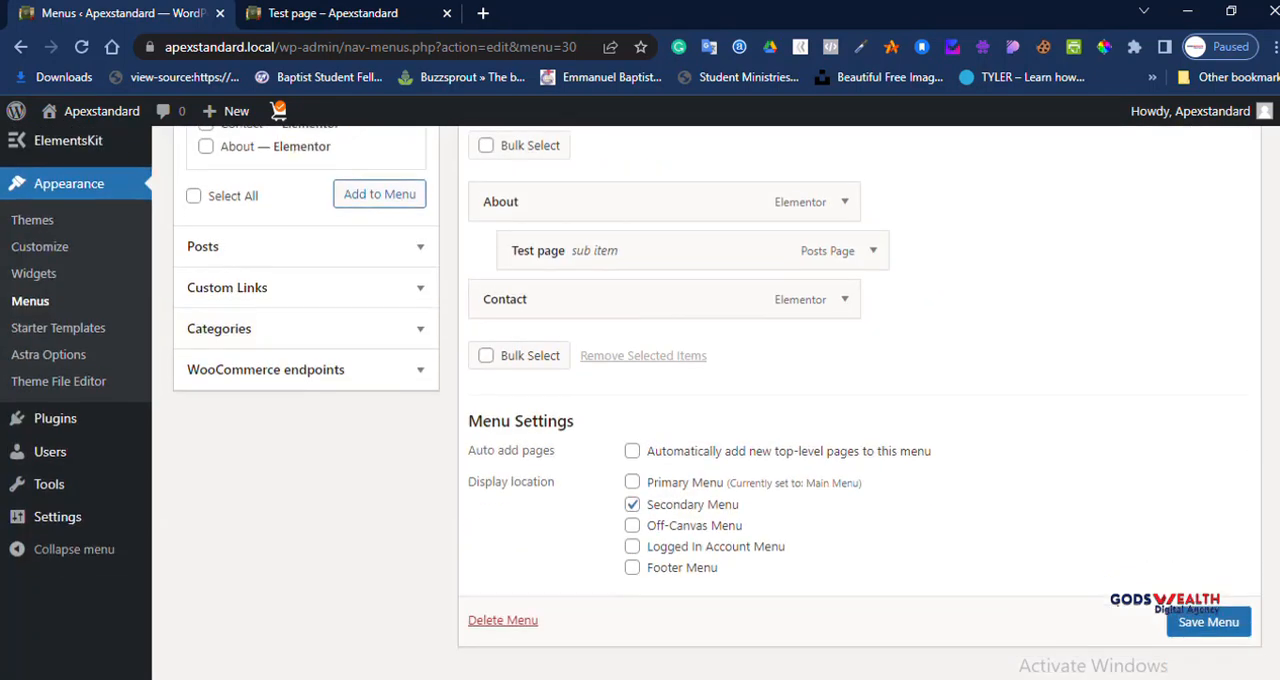
left_click(1208, 622)
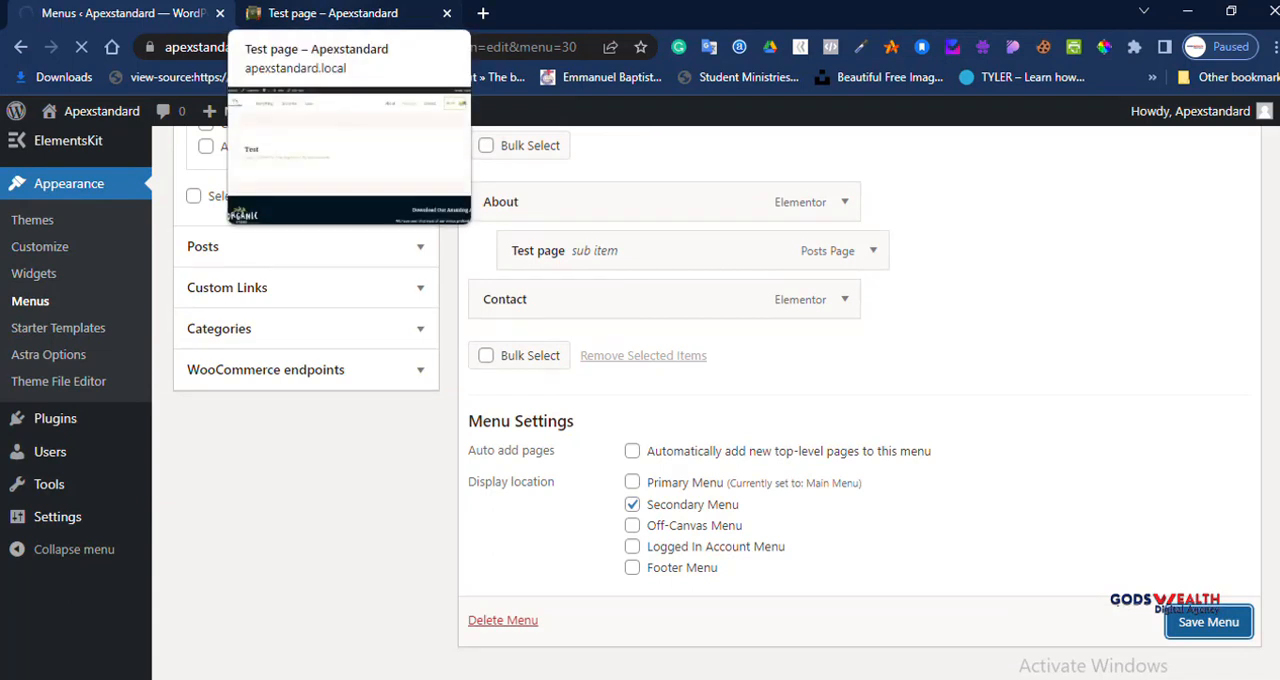
Step: Reload the live Test page and reveal the submenu under About in the header navigation
left_click(330, 13)
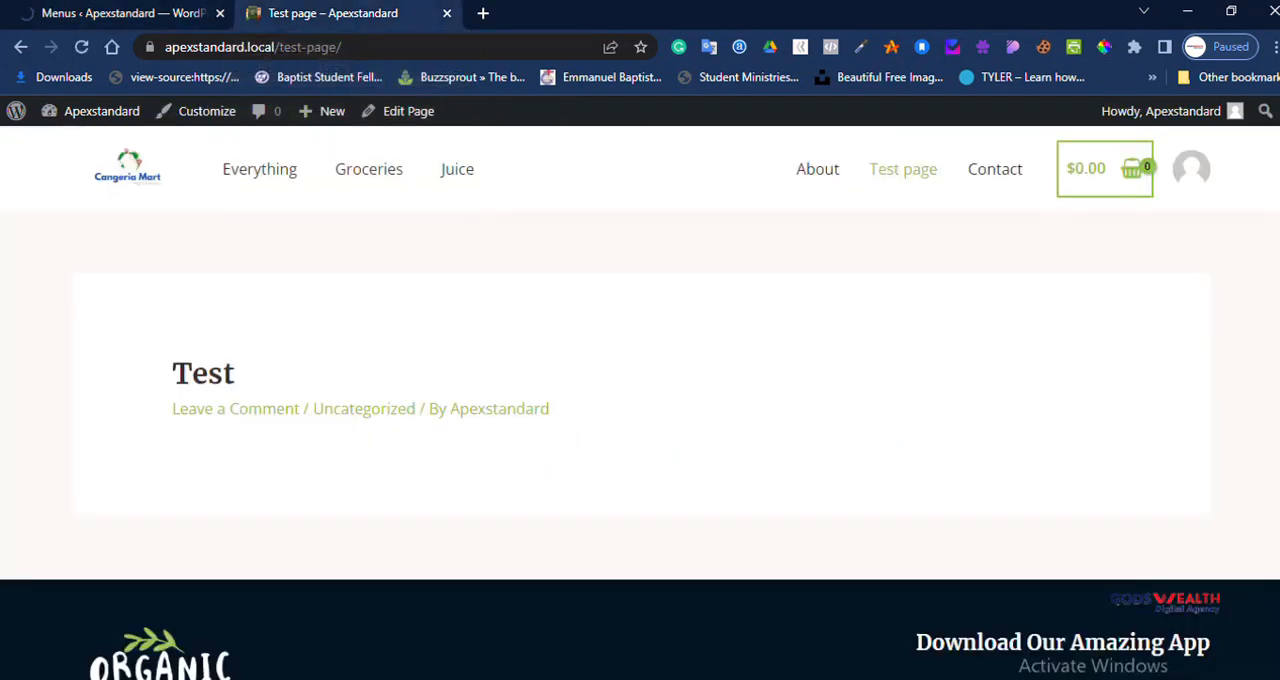
left_click(81, 47)
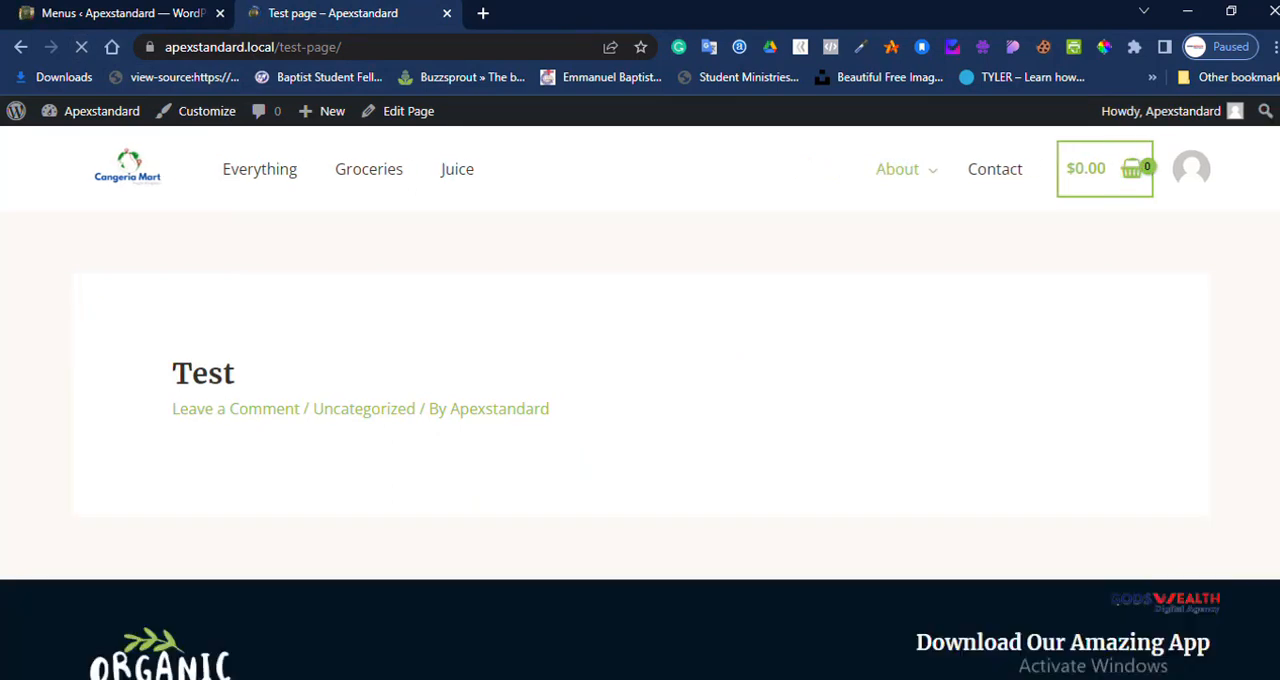
mouse_move(900, 170)
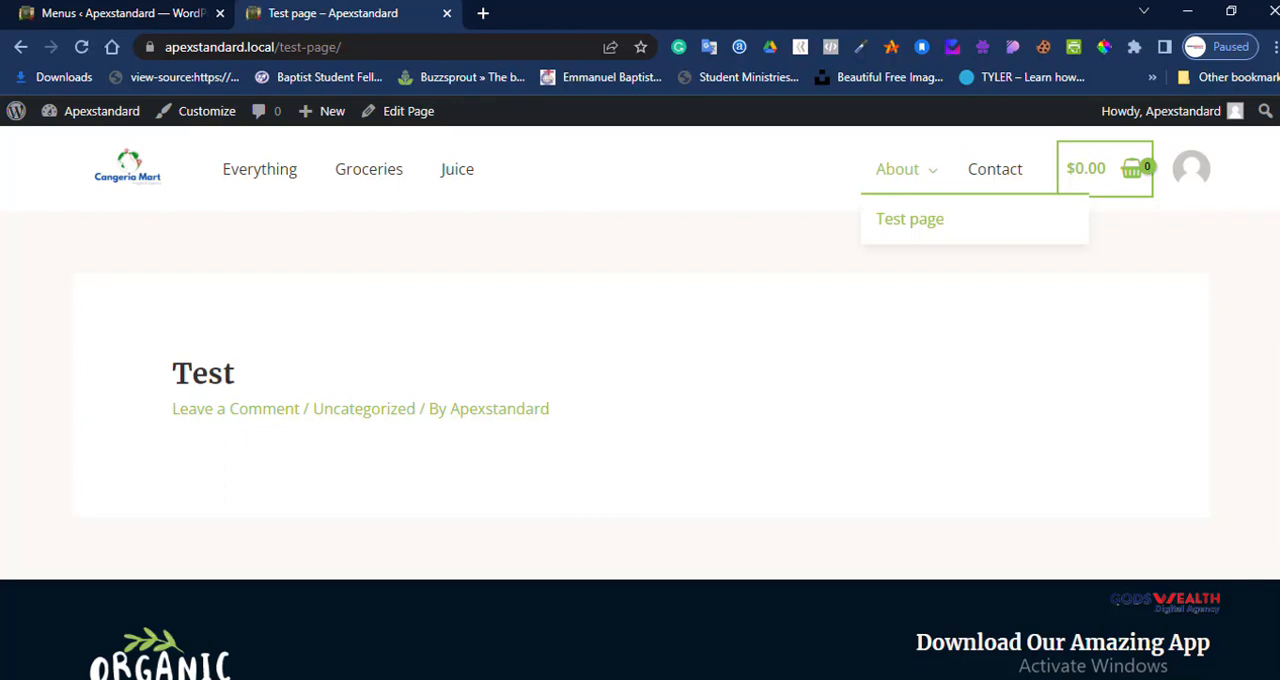
Step: Return to the Secondary Menu in the dashboard, remove the Test page sub item and save the menu
left_click(75, 13)
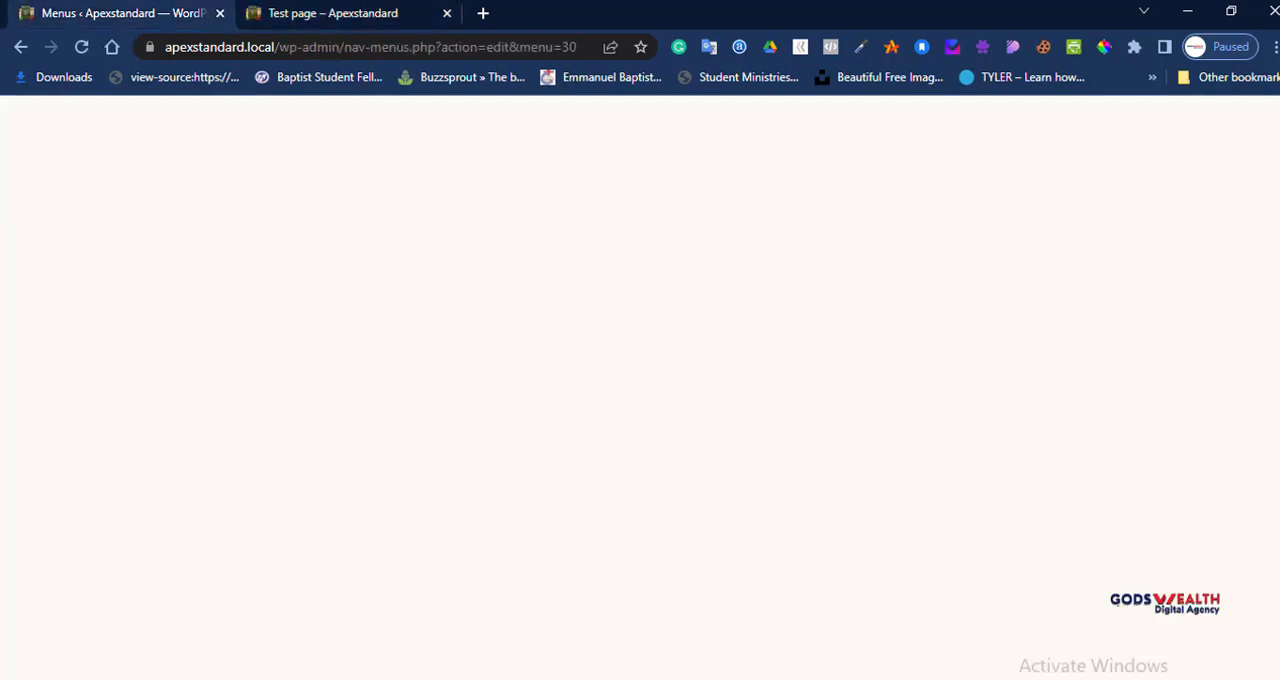
scroll(716, 400, "down", 4)
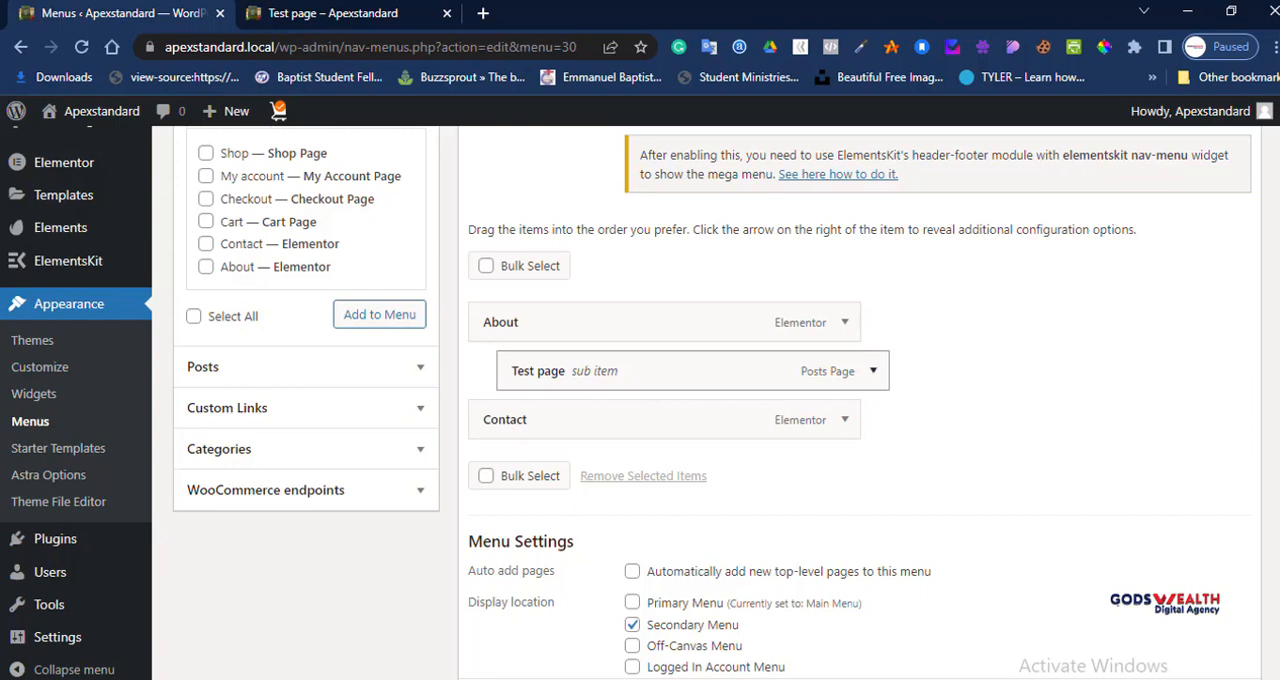
left_click(873, 371)
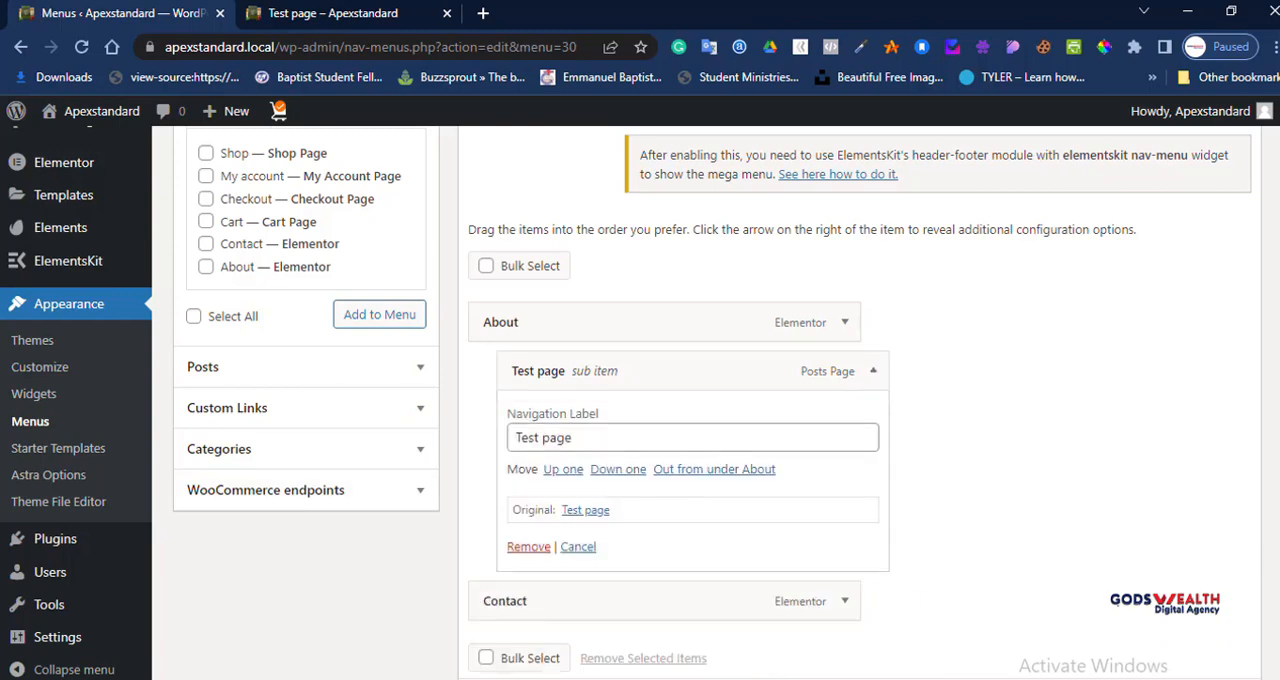
left_click(528, 546)
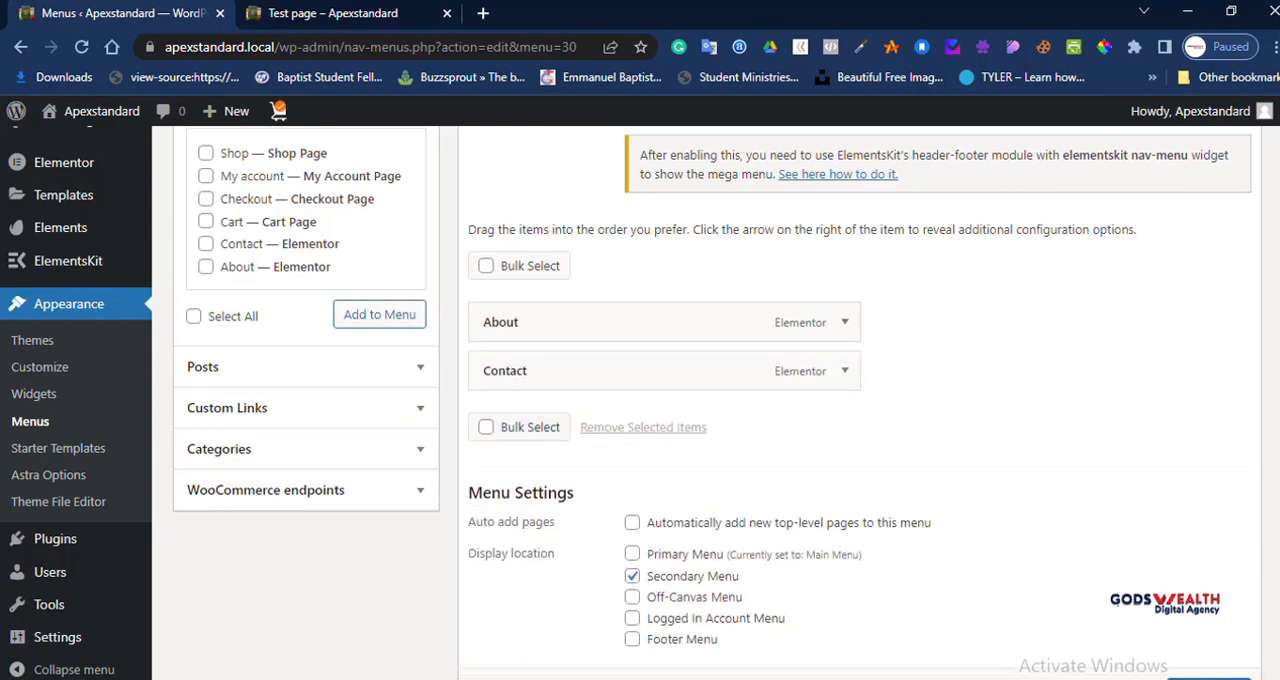
scroll(860, 400, "down", 1)
left_click(1208, 622)
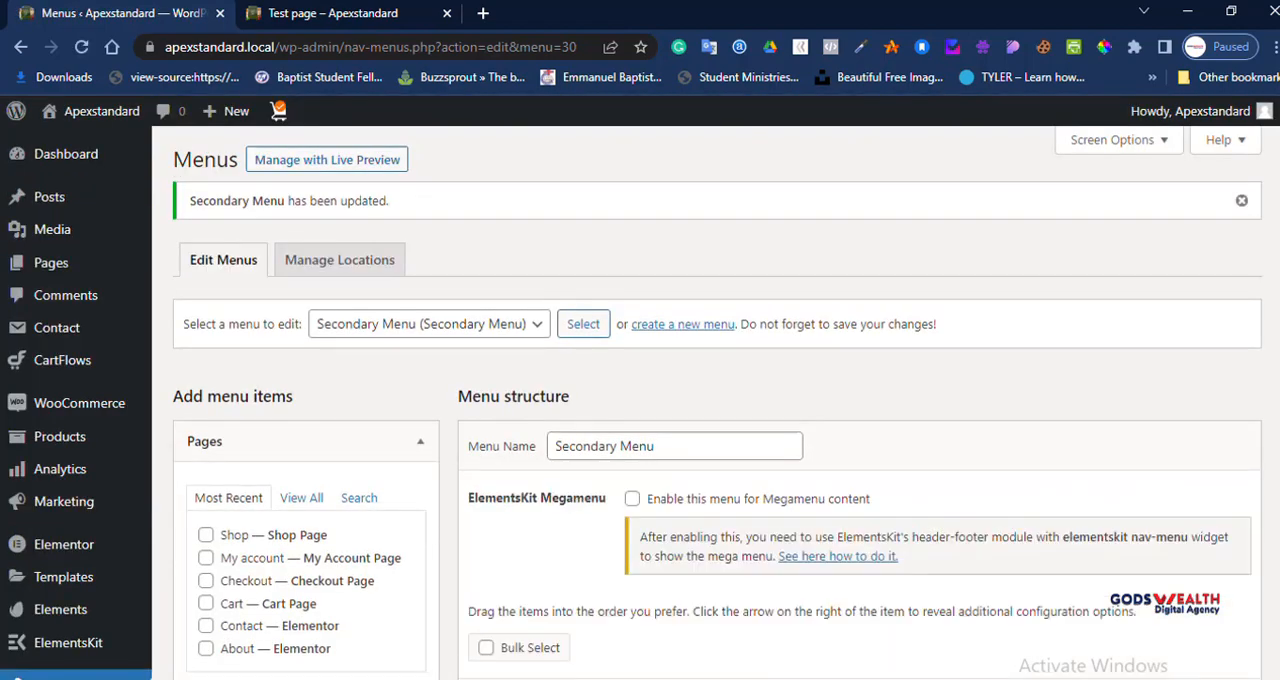
Step: Reload the live Test page to check its header navigation and view the list of menus available for editing in the dashboard
left_click(300, 13)
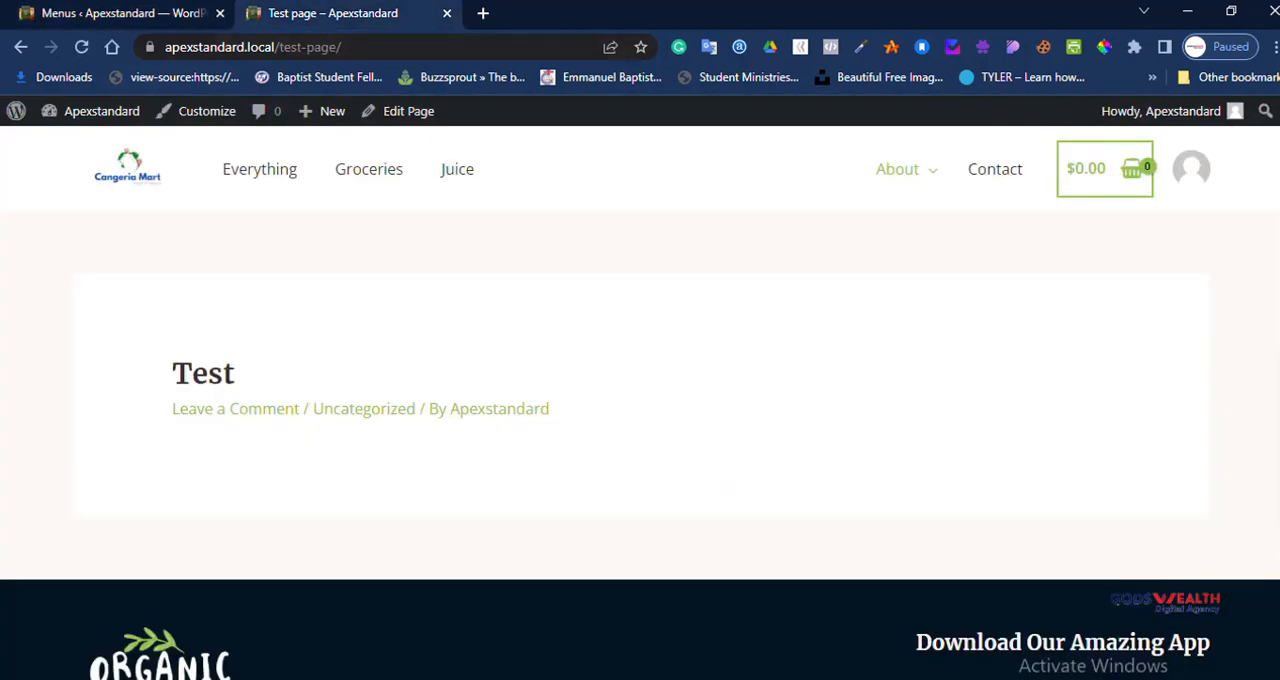
left_click(81, 47)
left_click(124, 13)
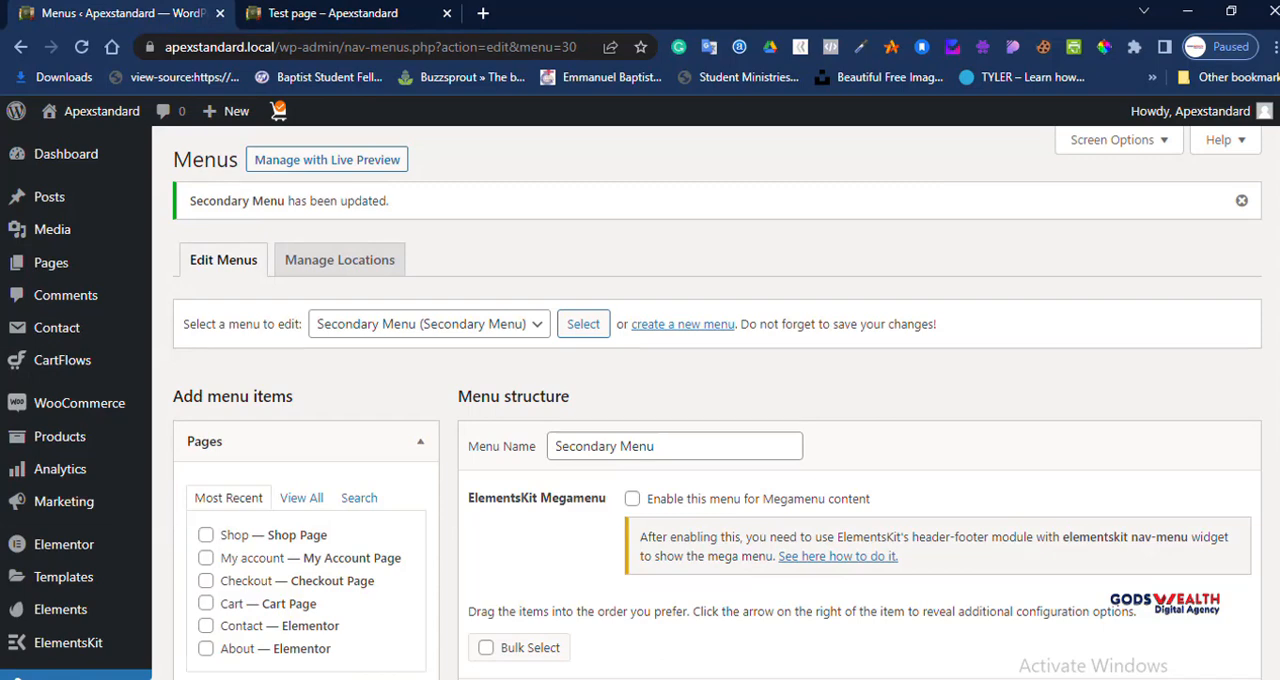
left_click(429, 324)
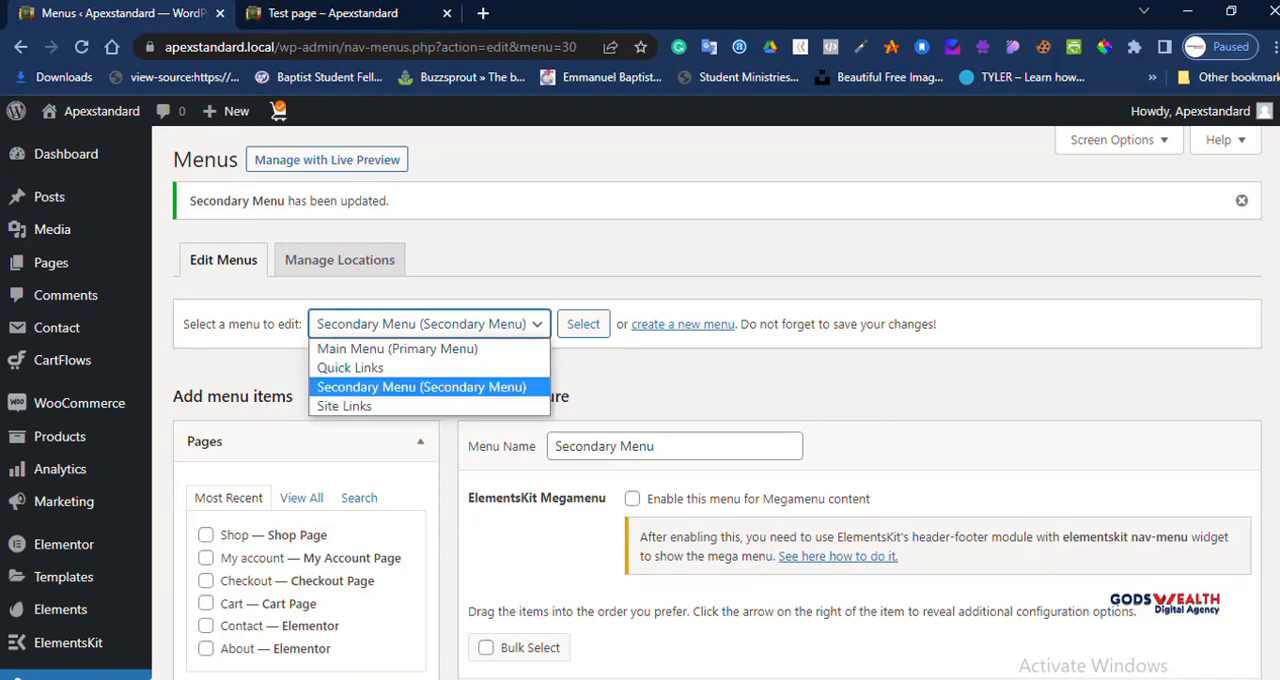
left_click(650, 379)
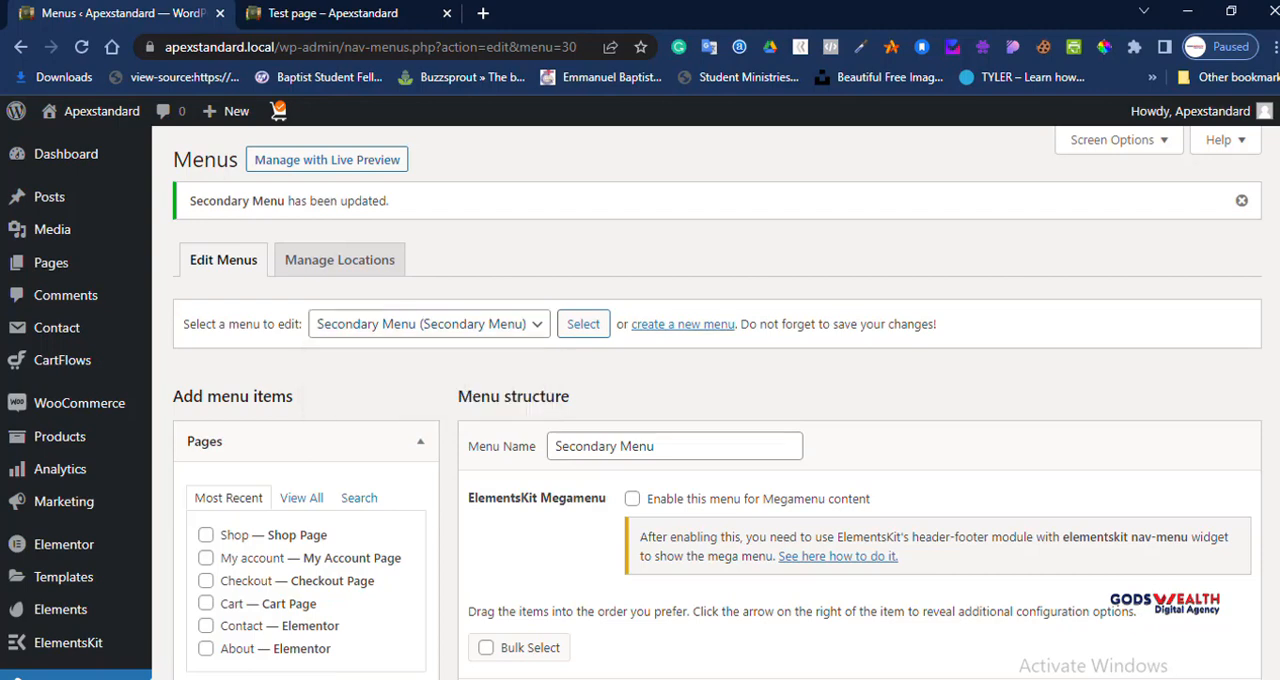
Step: Start a new menu, compare with the live site's header and look through the new menu's settings
left_click(683, 324)
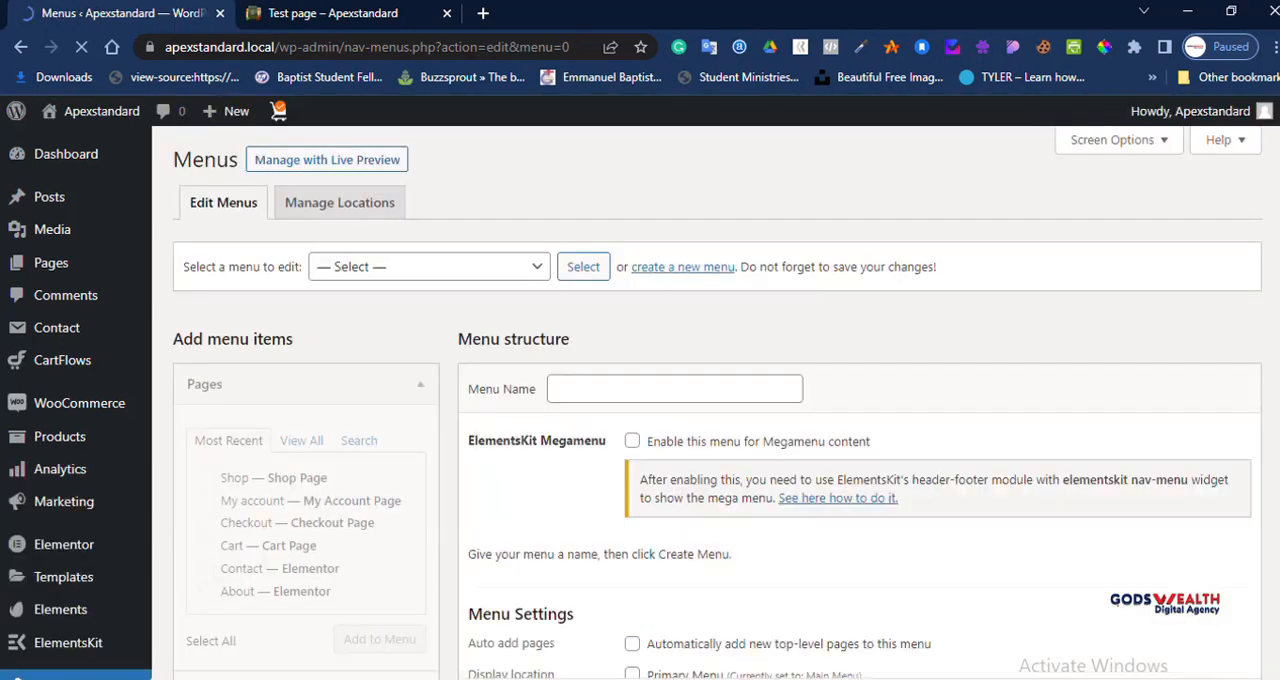
key("ctrl+Tab")
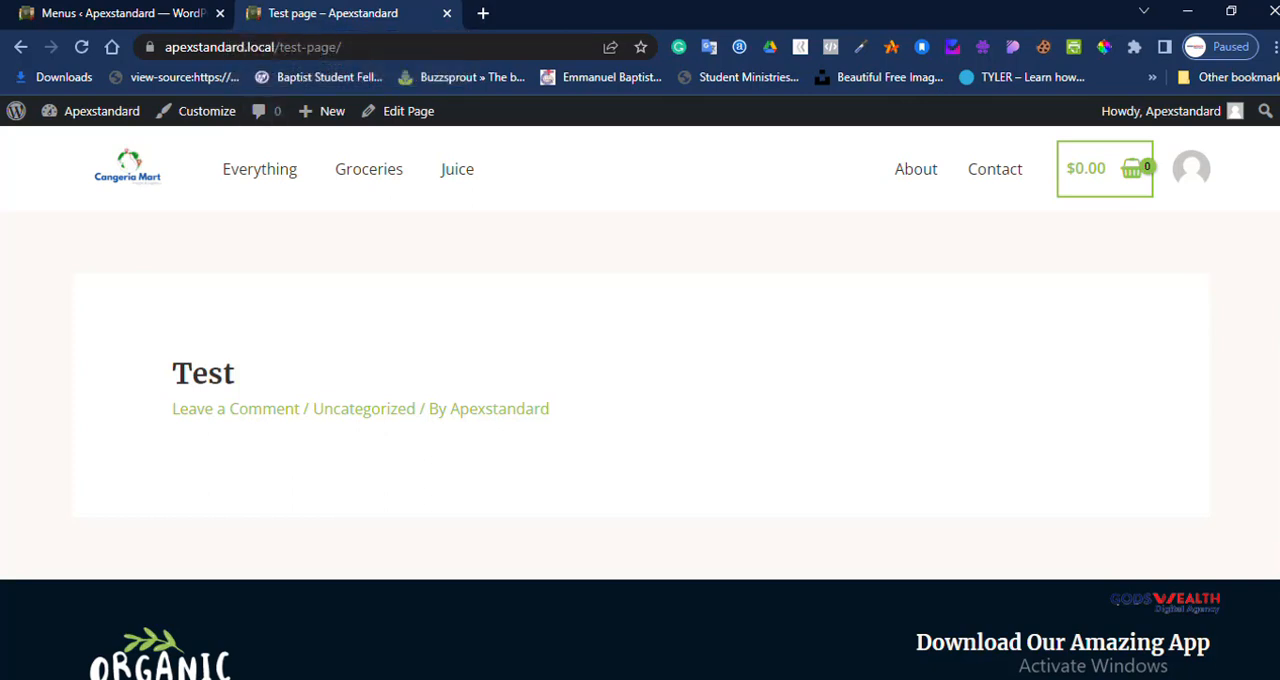
left_click(136, 14)
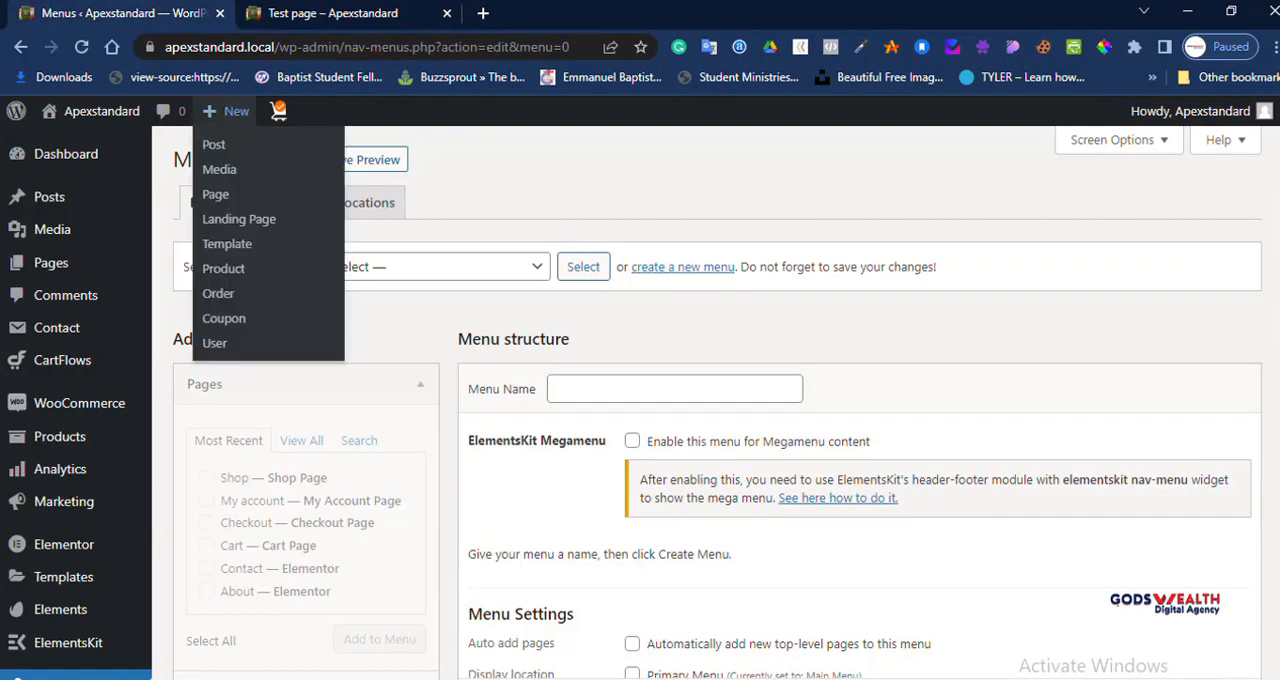
scroll(716, 400, "down", 4)
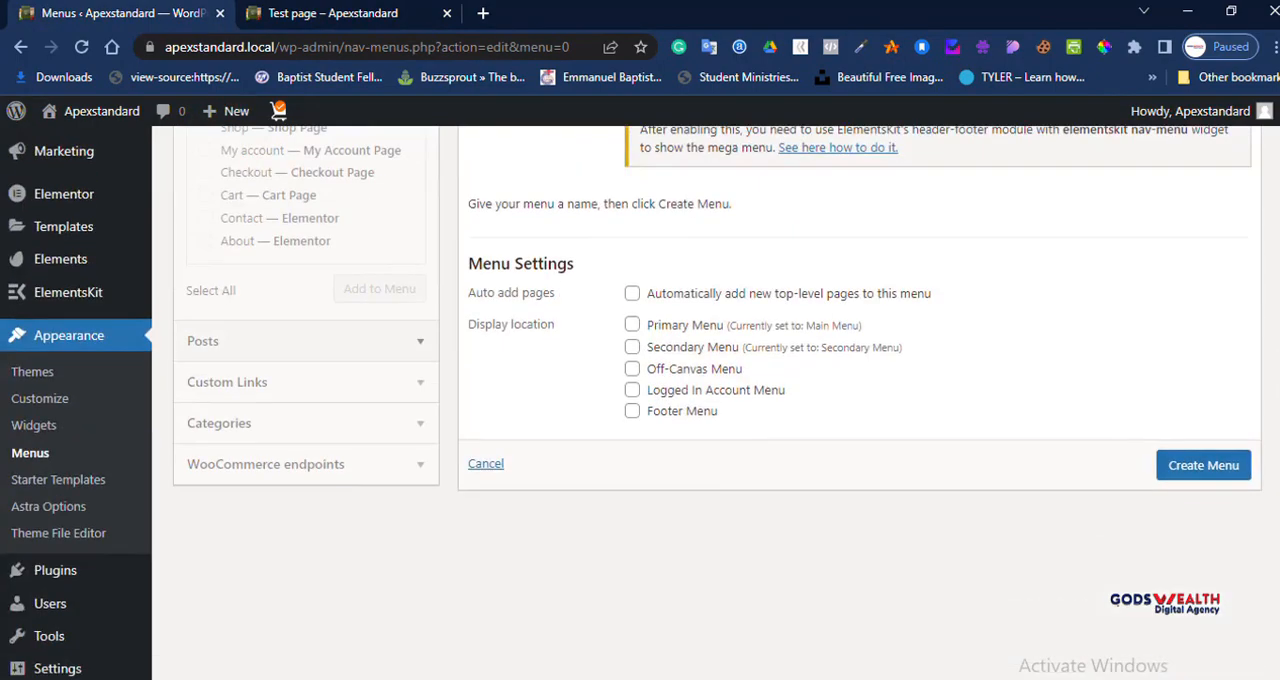
scroll(716, 400, "up", 4)
scroll(716, 400, "down", 4)
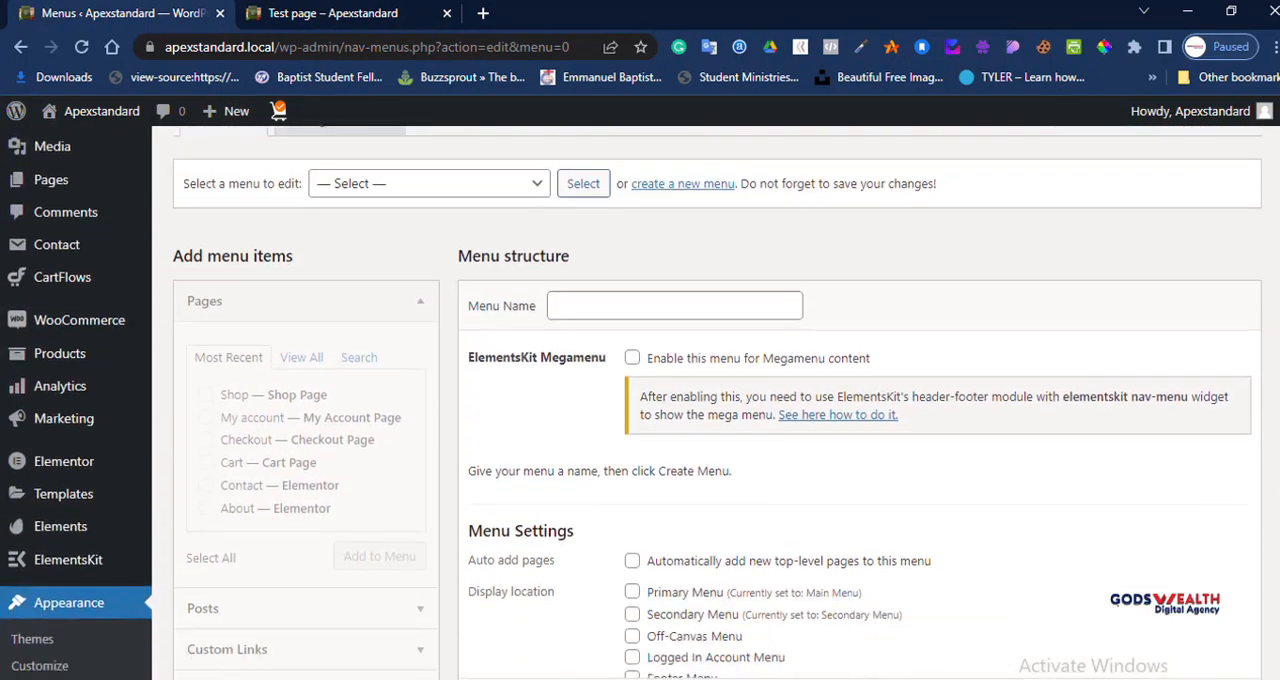
scroll(716, 400, "up", 4)
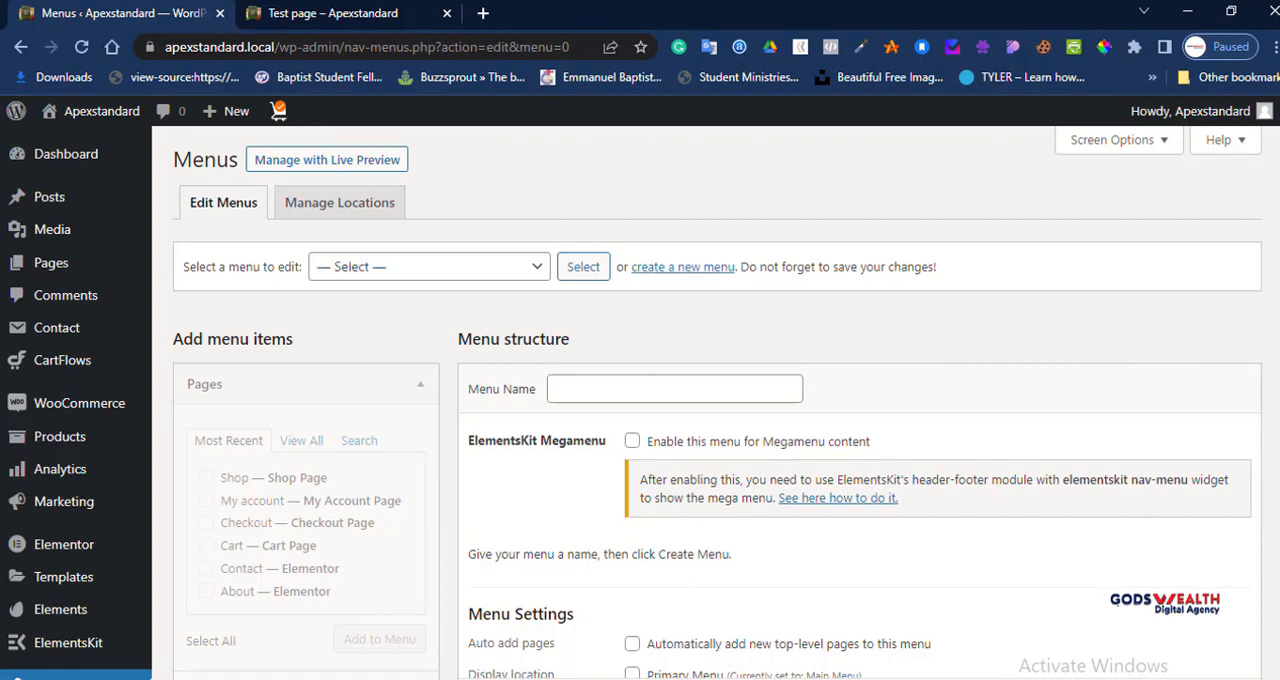
Step: Name the new menu "Training Menu"
left_click(675, 389)
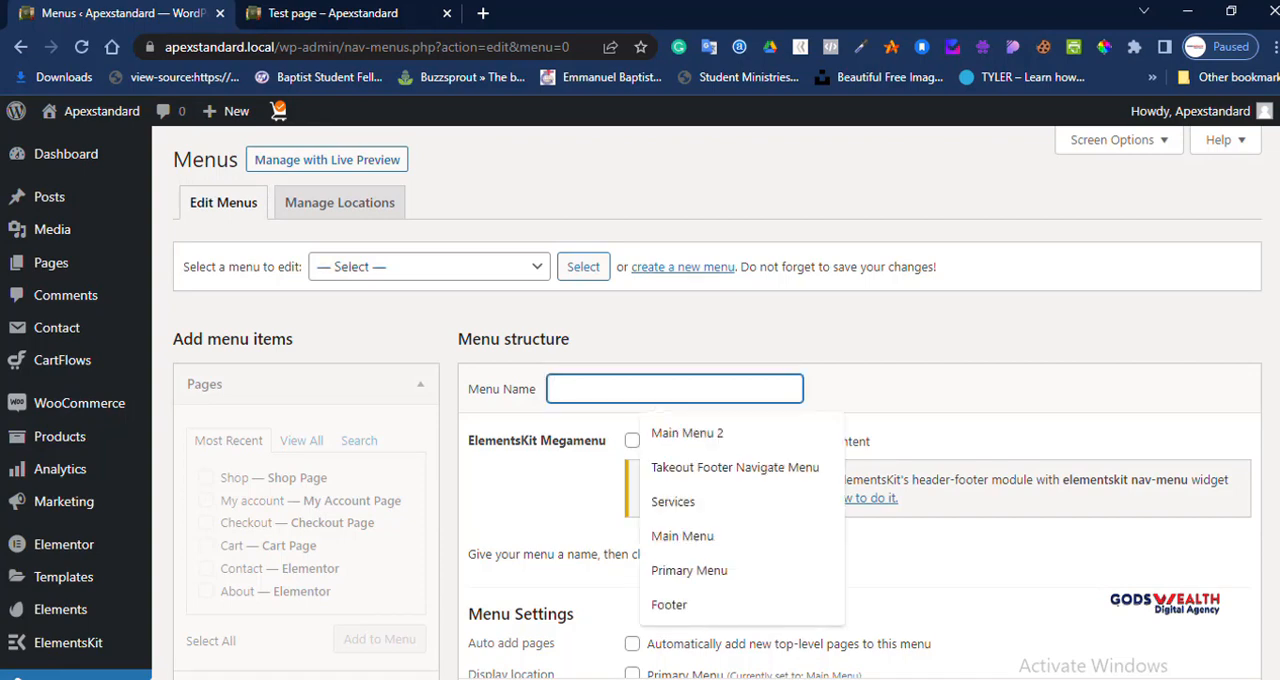
type("Train")
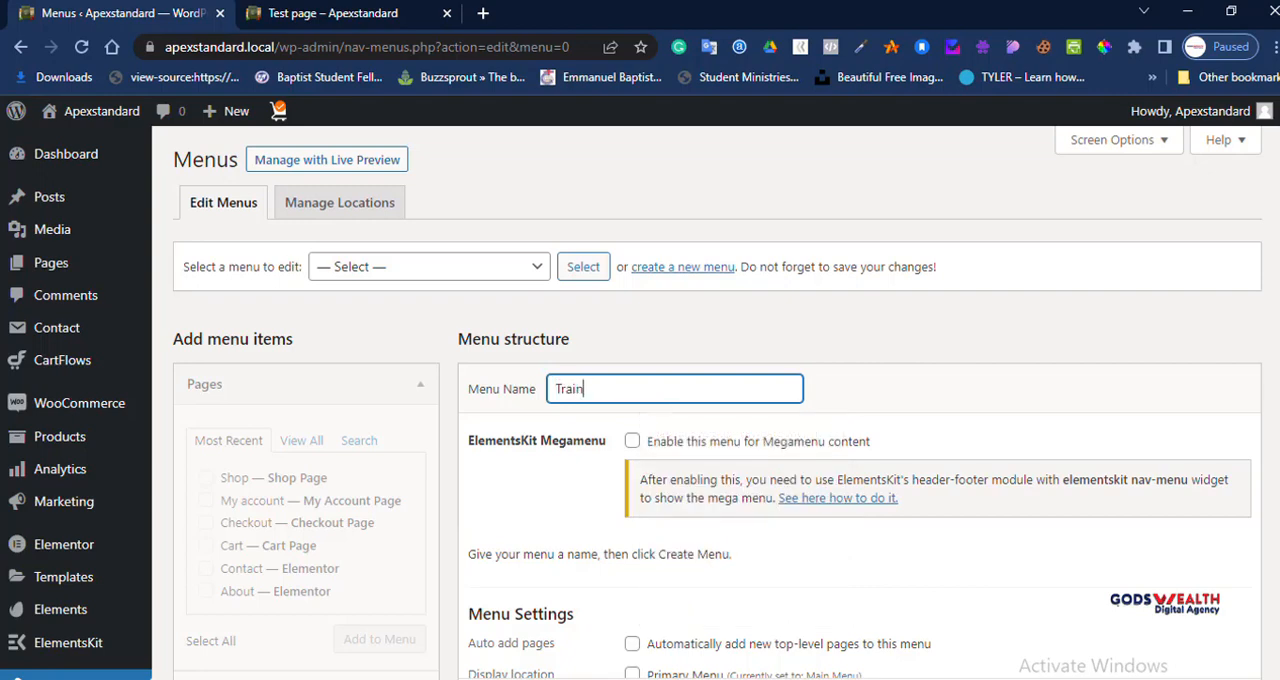
type("n")
key("BackSpace")
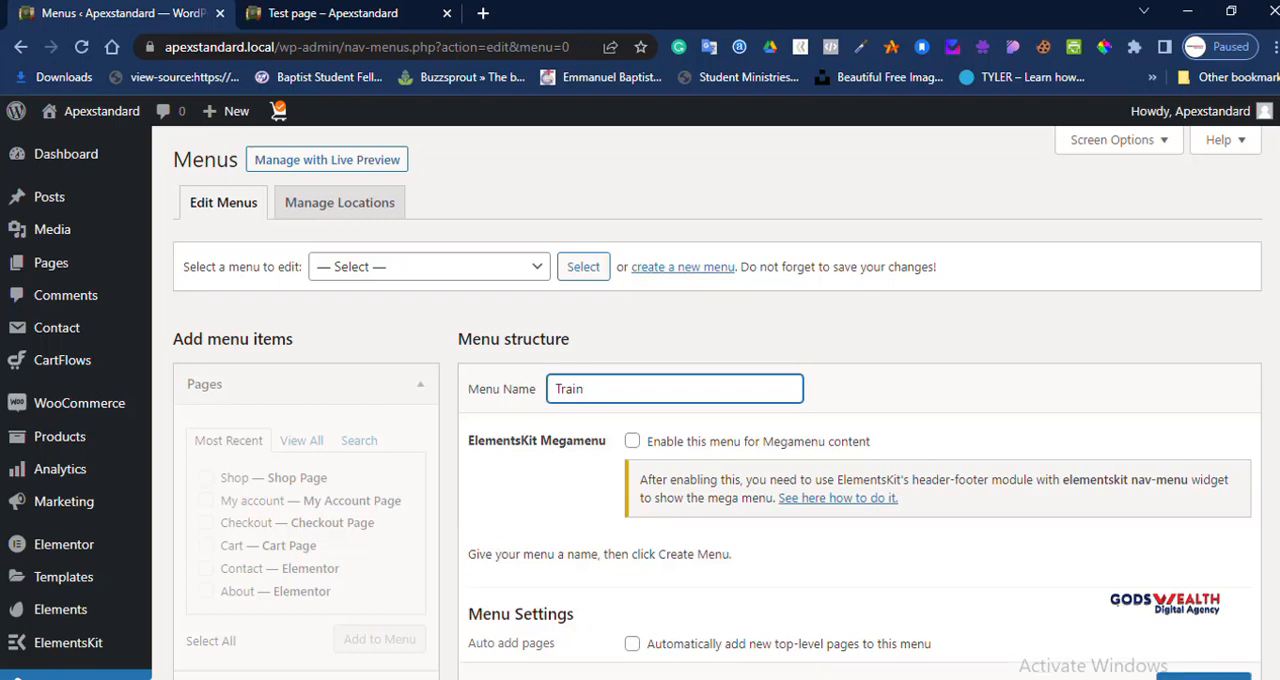
type("ing Menu")
Step: Assign Training Menu to the Primary Menu display location and create the menu
scroll(700, 400, "down", 5)
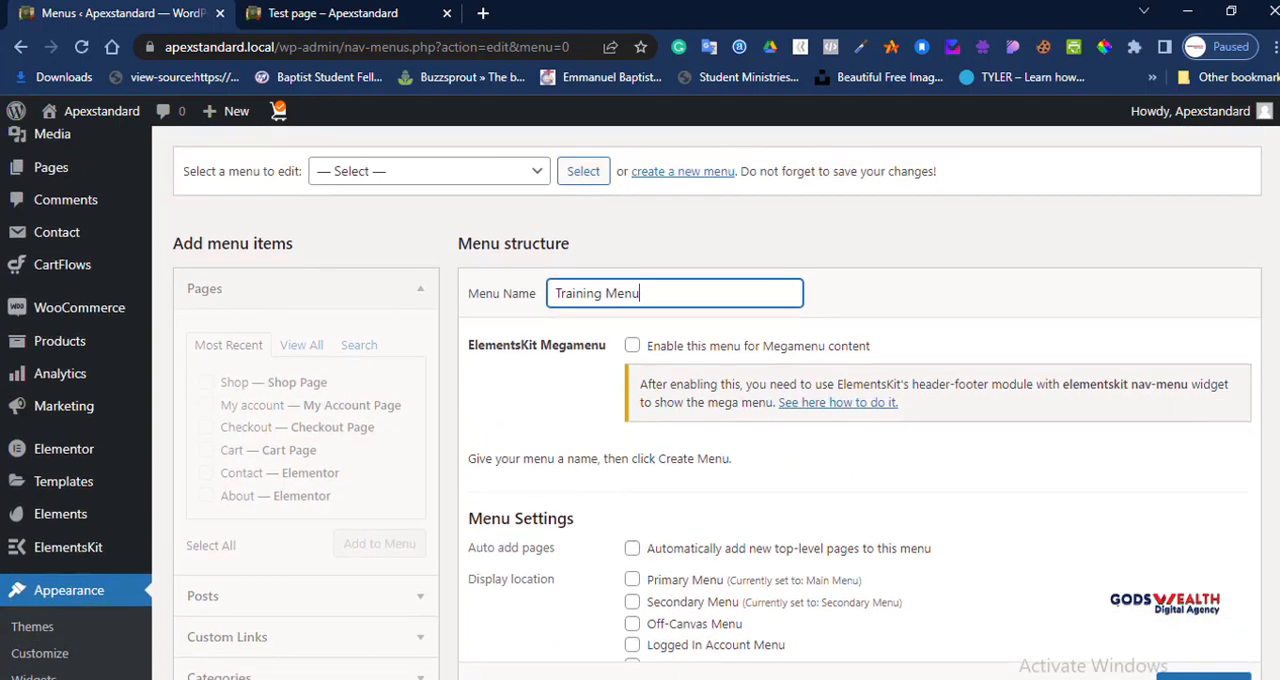
scroll(700, 400, "up", 5)
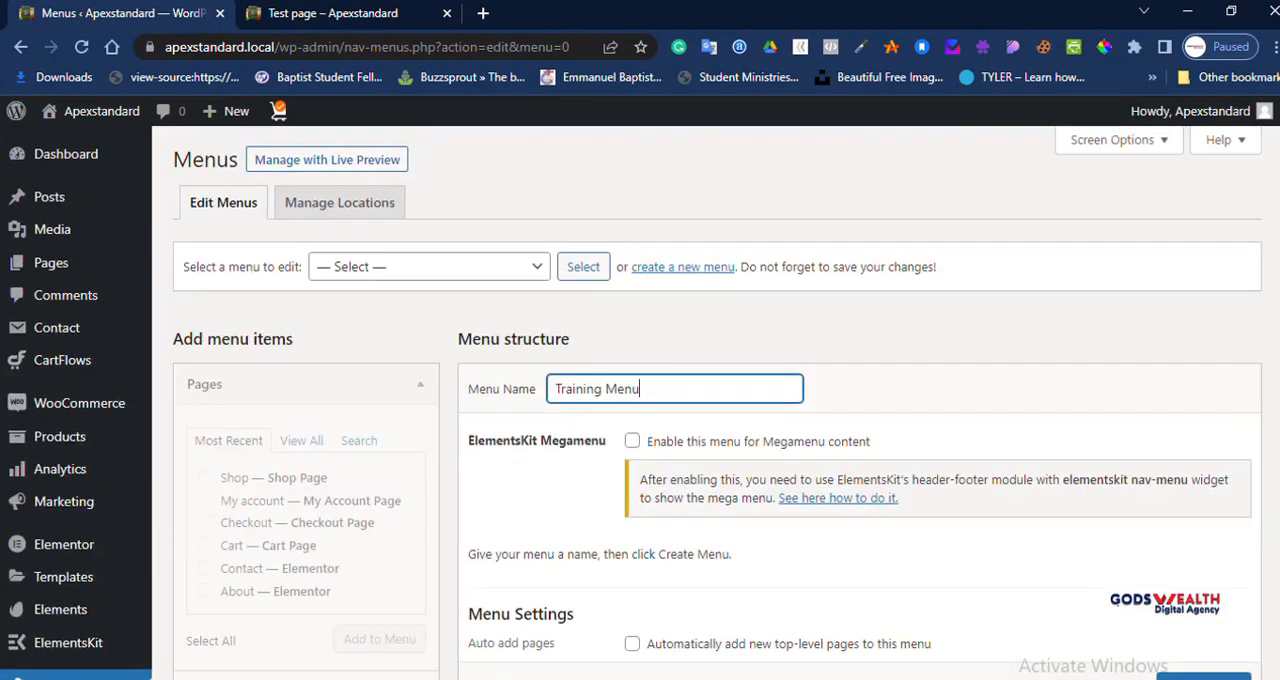
scroll(700, 400, "down", 1)
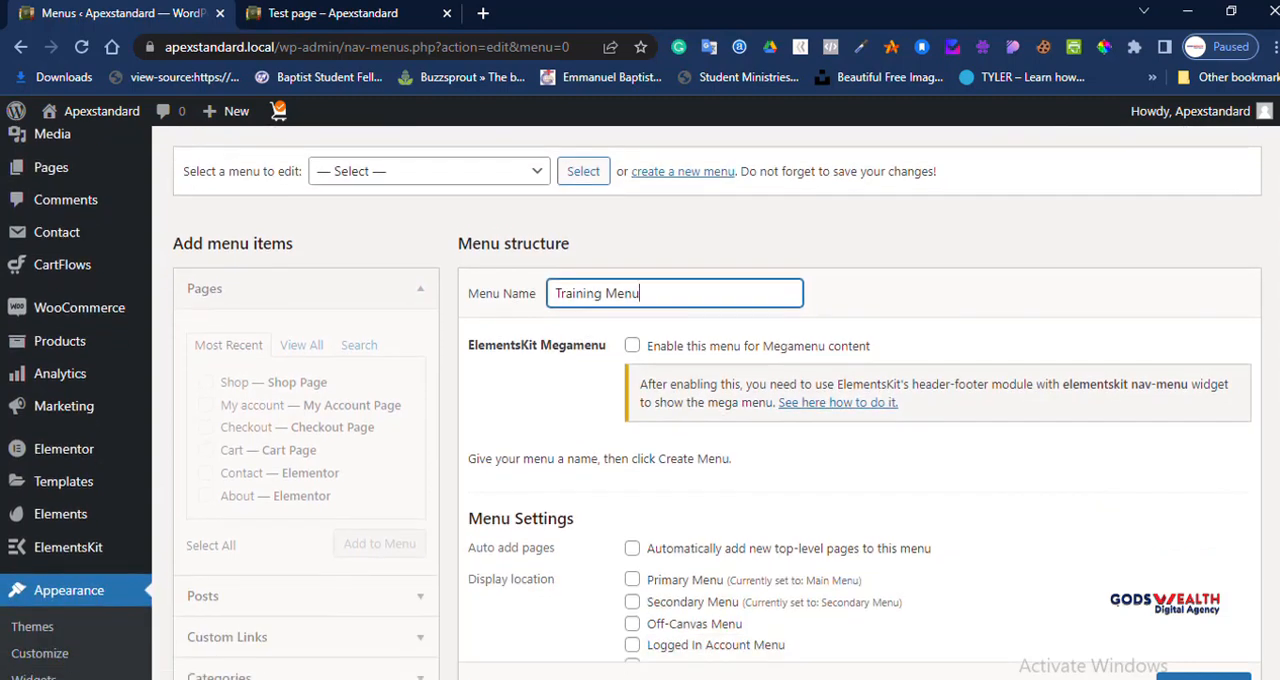
left_click(262, 440)
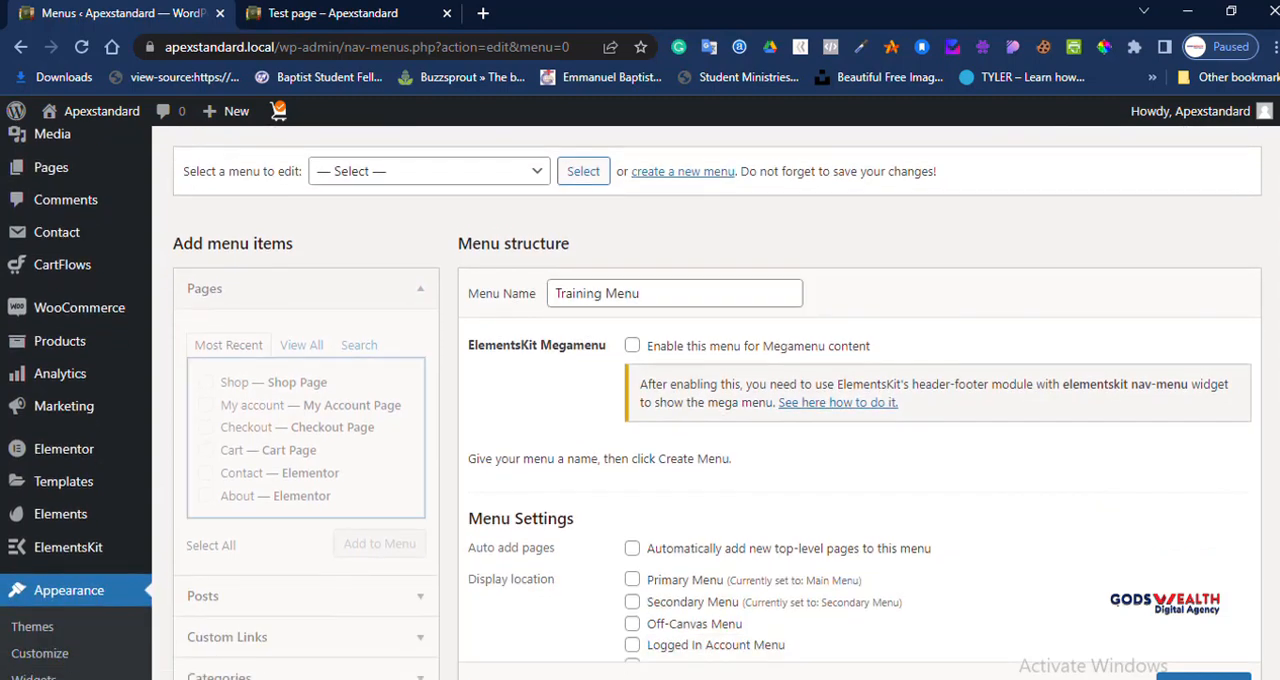
scroll(700, 400, "down", 2)
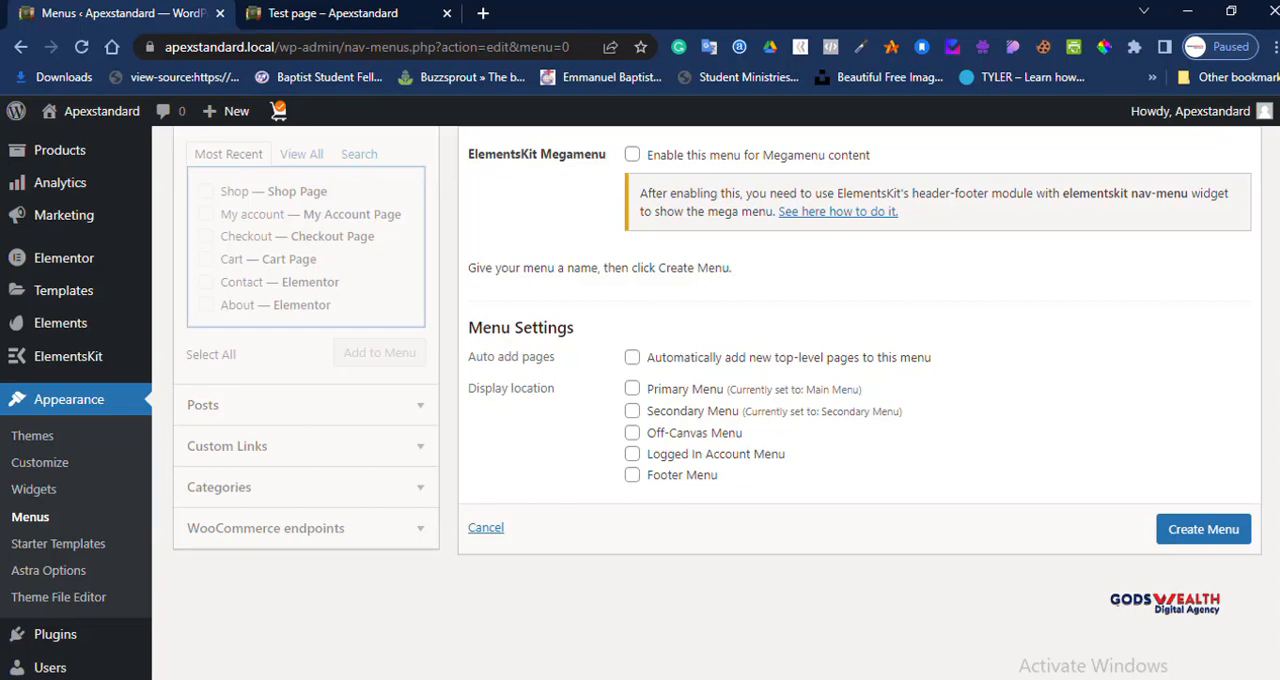
scroll(700, 400, "up", 3)
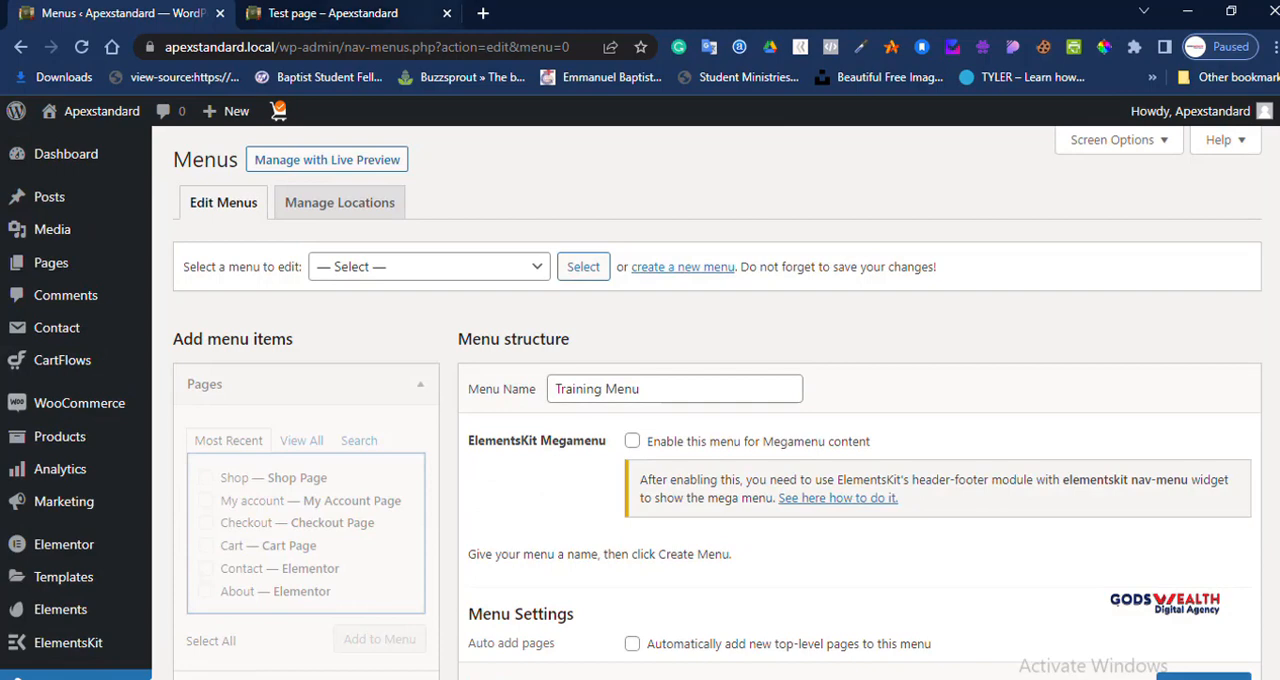
scroll(700, 400, "down", 3)
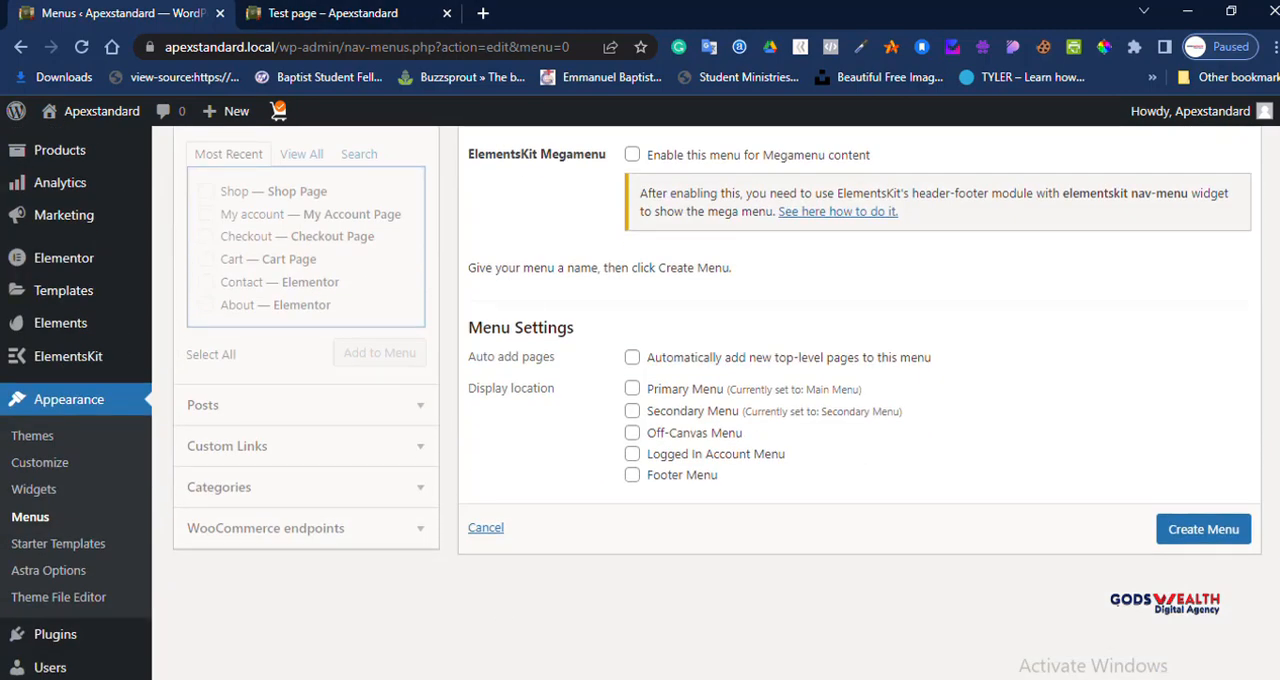
left_click(345, 13)
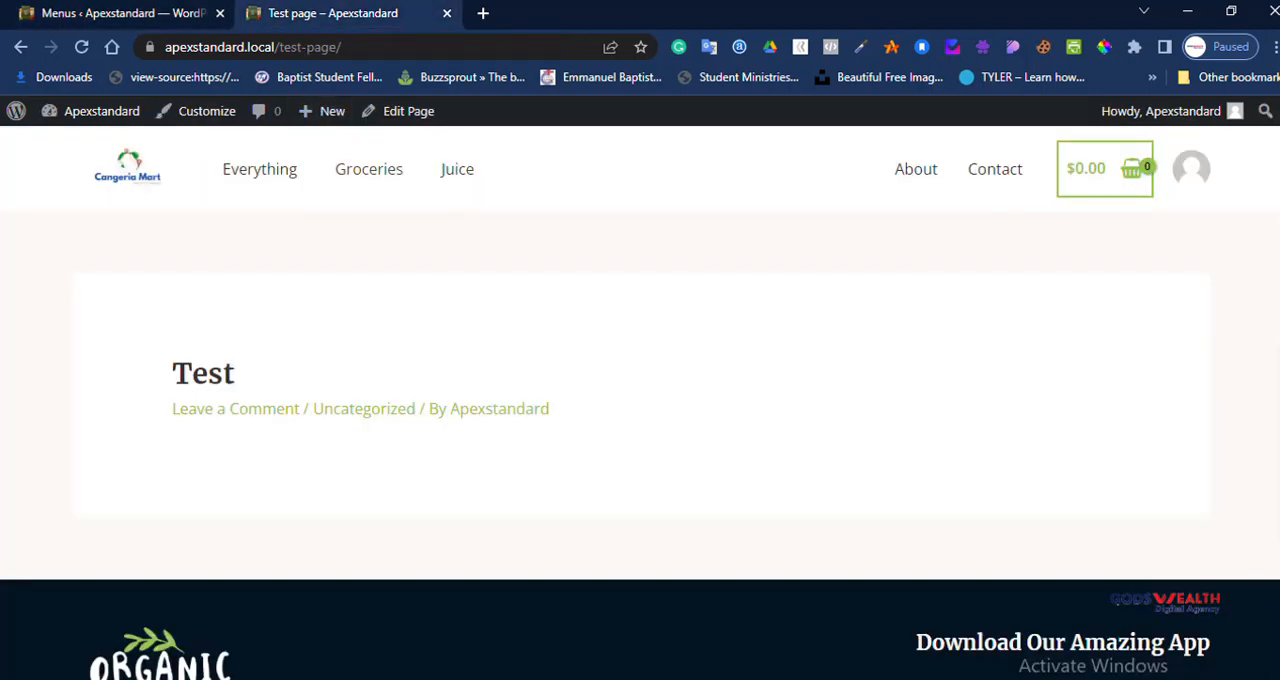
left_click(122, 13)
left_click(632, 388)
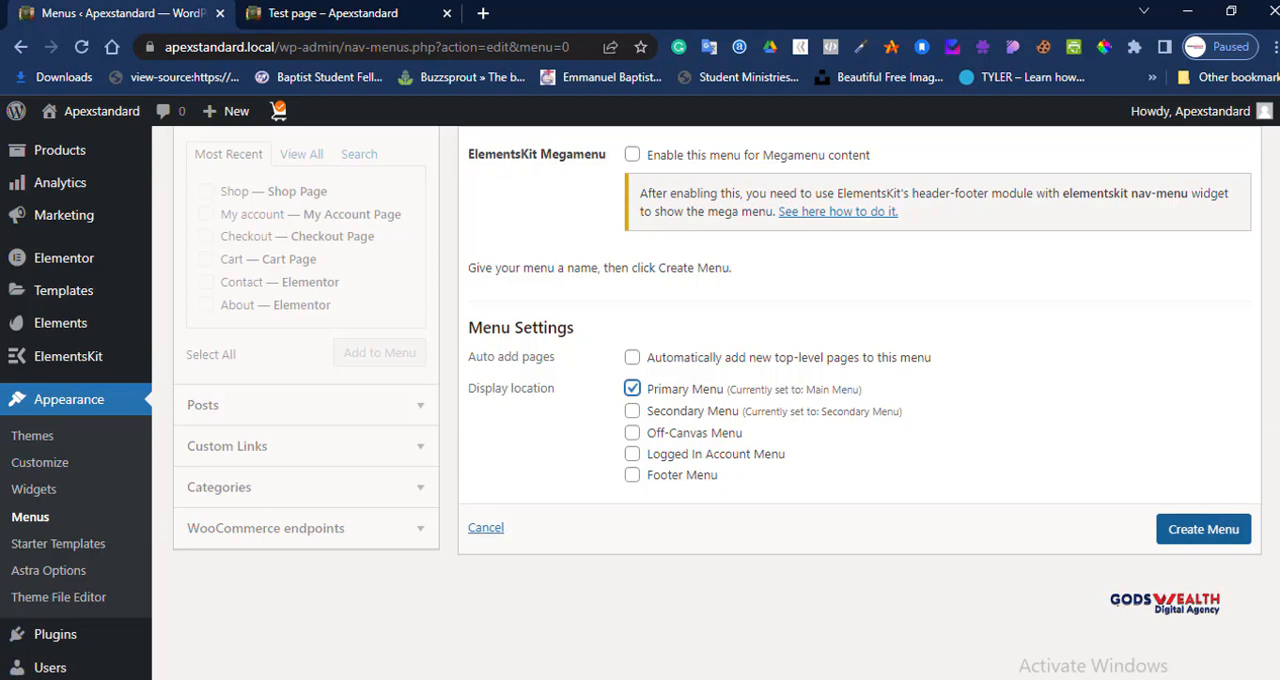
left_click(1203, 529)
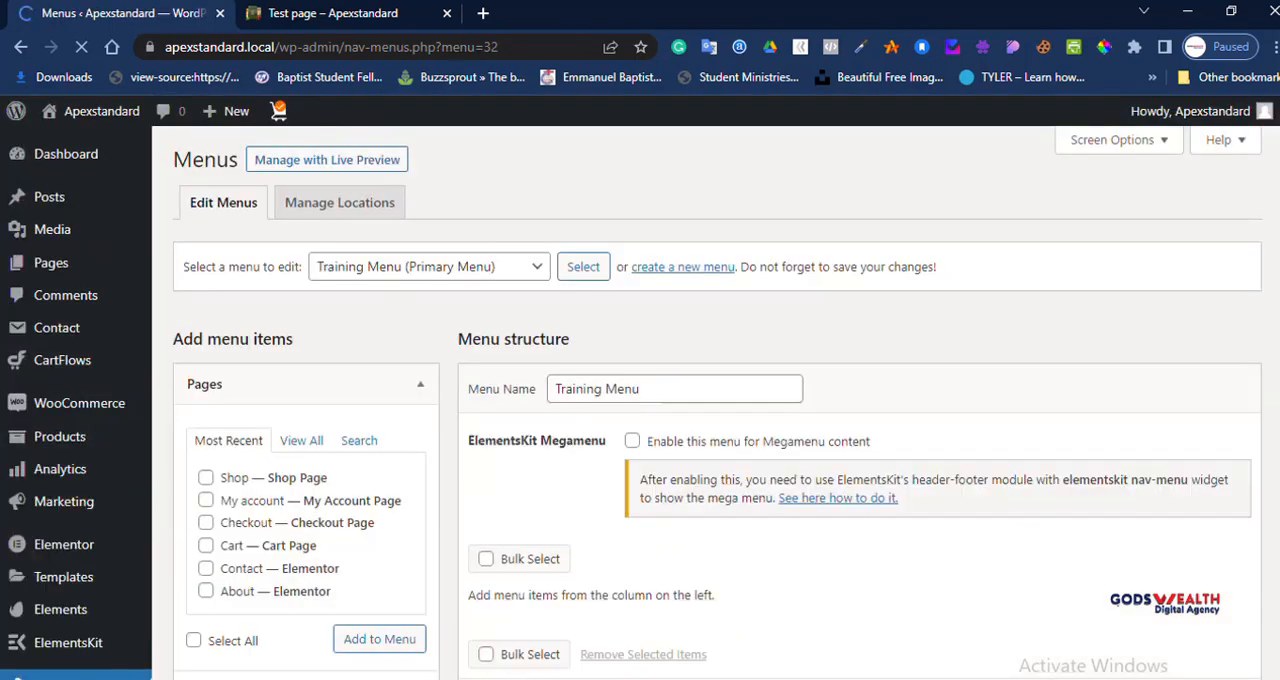
Step: Add the Home, Cart, Checkout, My account and Shop pages to Training Menu
scroll(716, 402, "down", 2)
scroll(716, 402, "down", 2)
scroll(716, 402, "up", 2)
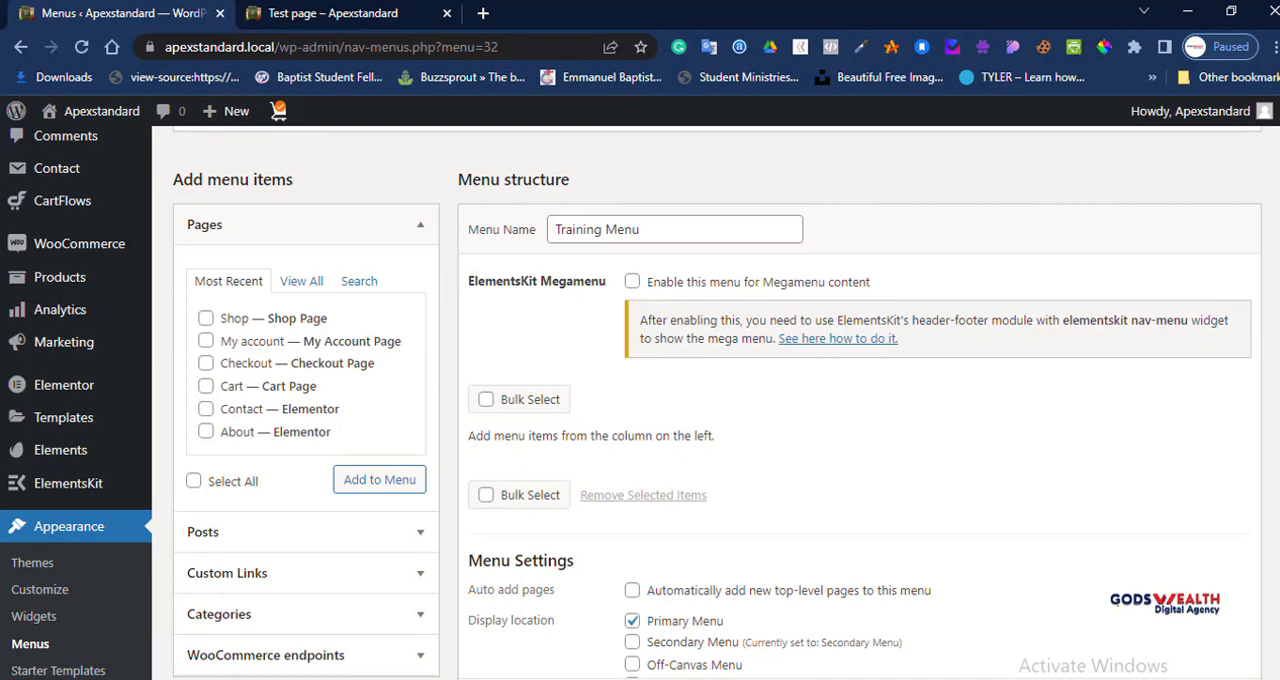
scroll(640, 400, "down", 3)
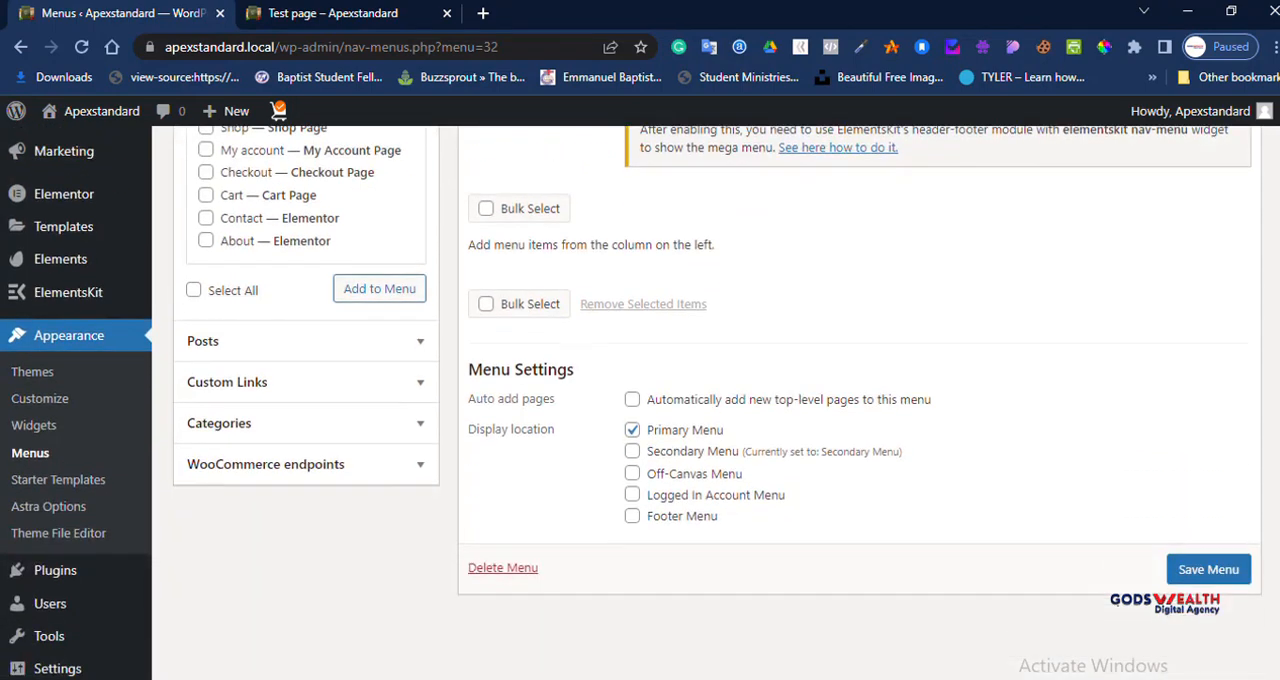
scroll(640, 400, "up", 3)
left_click(302, 281)
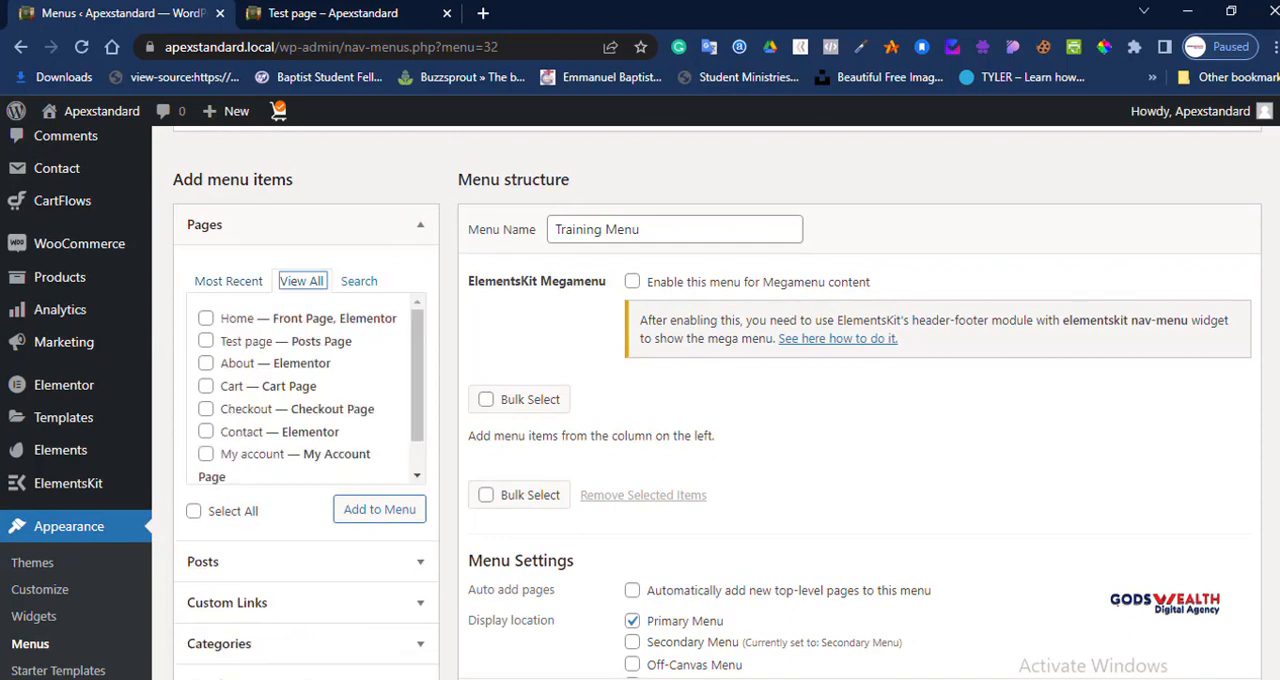
left_click(206, 318)
left_click(206, 386)
left_click(206, 409)
left_click(206, 443)
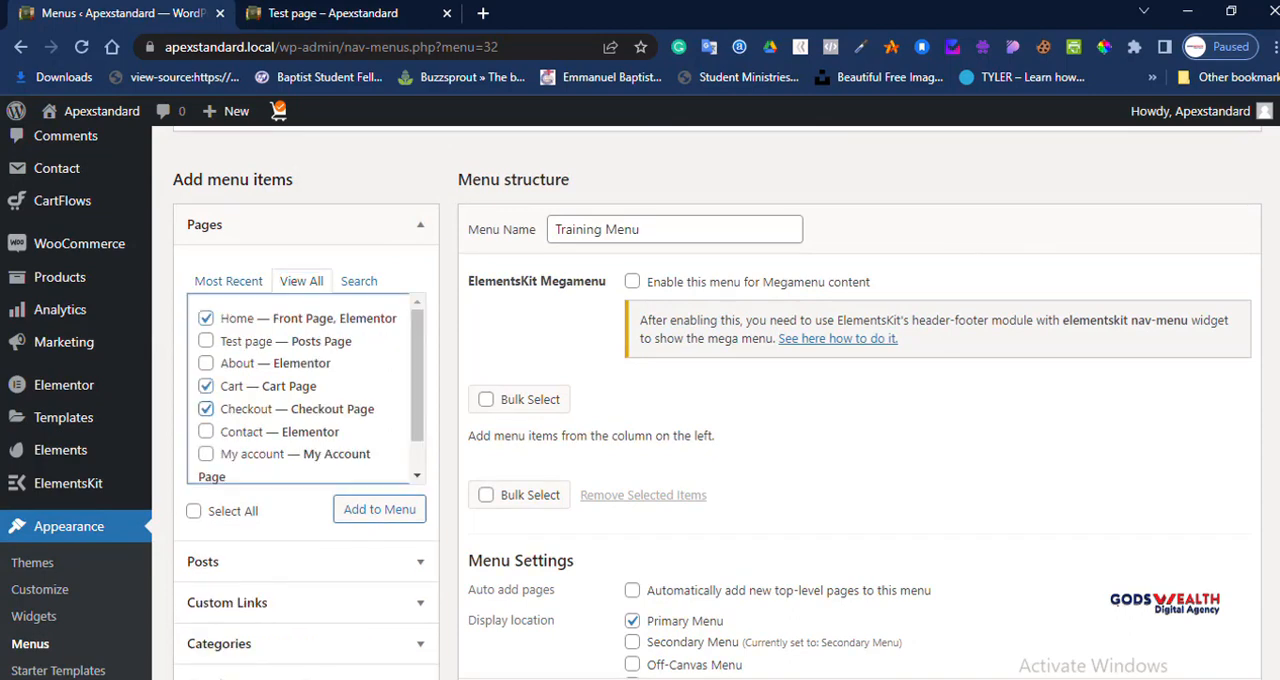
left_click(206, 454)
scroll(206, 454, "down", 1)
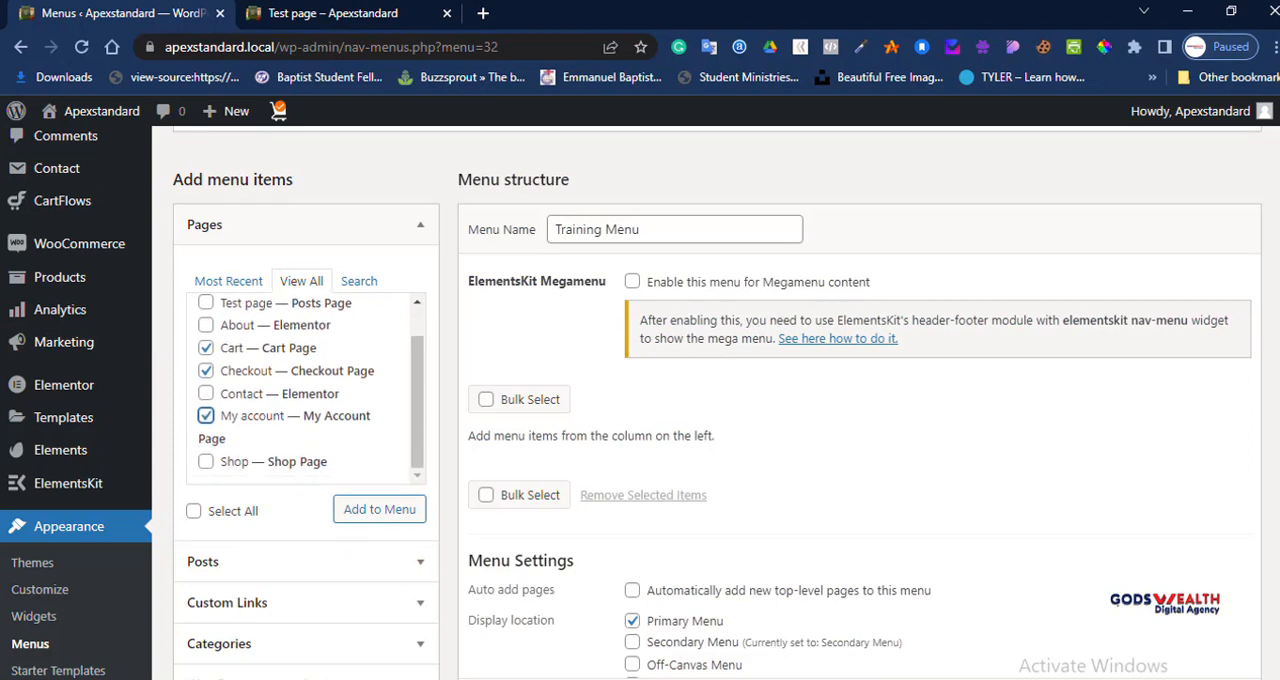
left_click(206, 461)
left_click(379, 509)
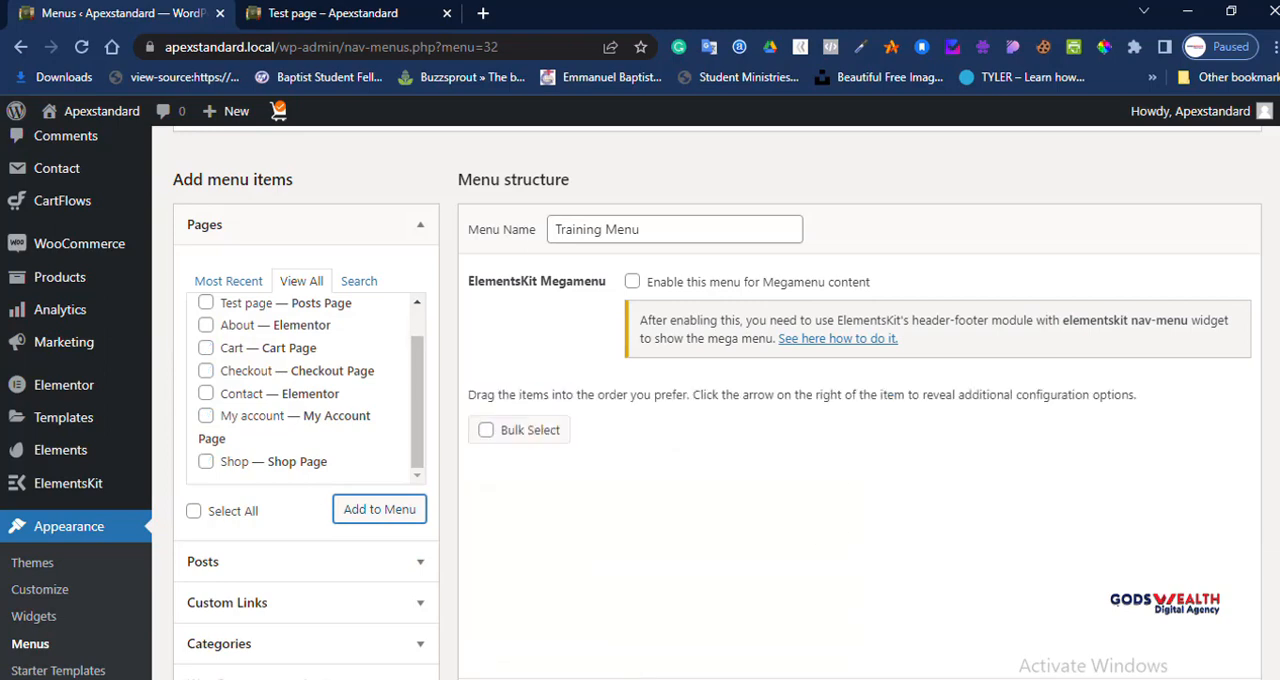
Step: Save Training Menu and reload the live Test page to check its header navigation
scroll(706, 402, "down", 3)
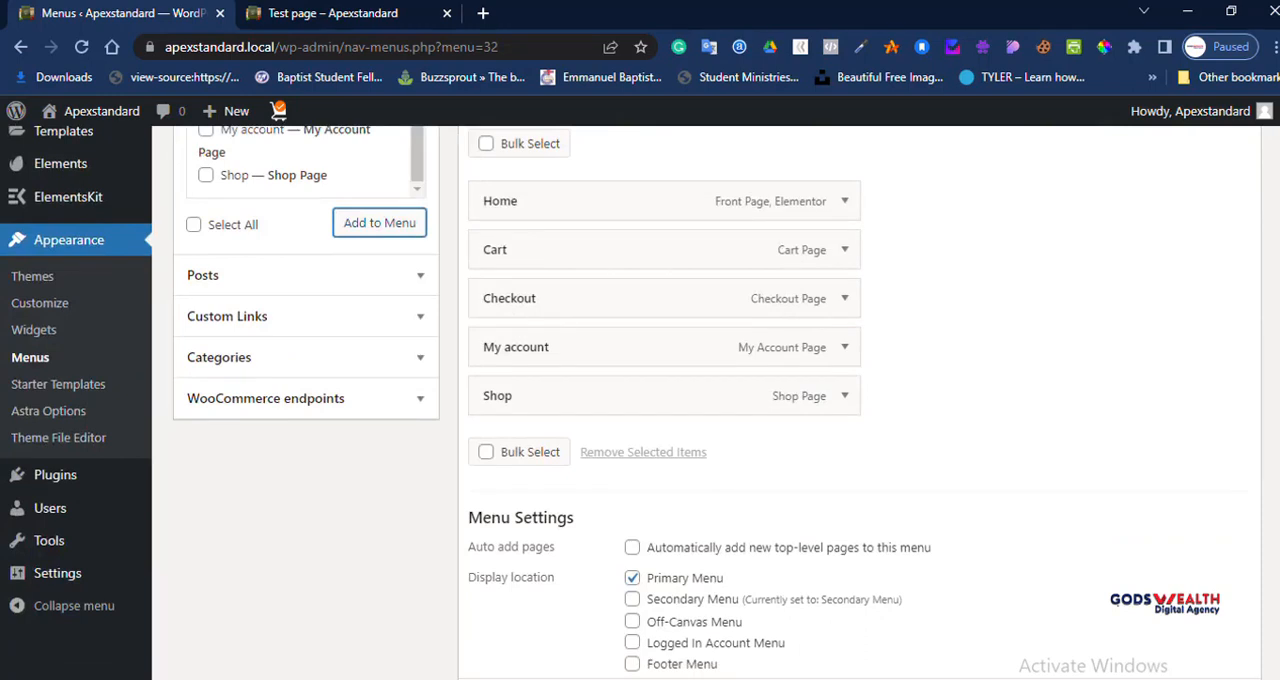
scroll(706, 402, "down", 1)
left_click(1208, 622)
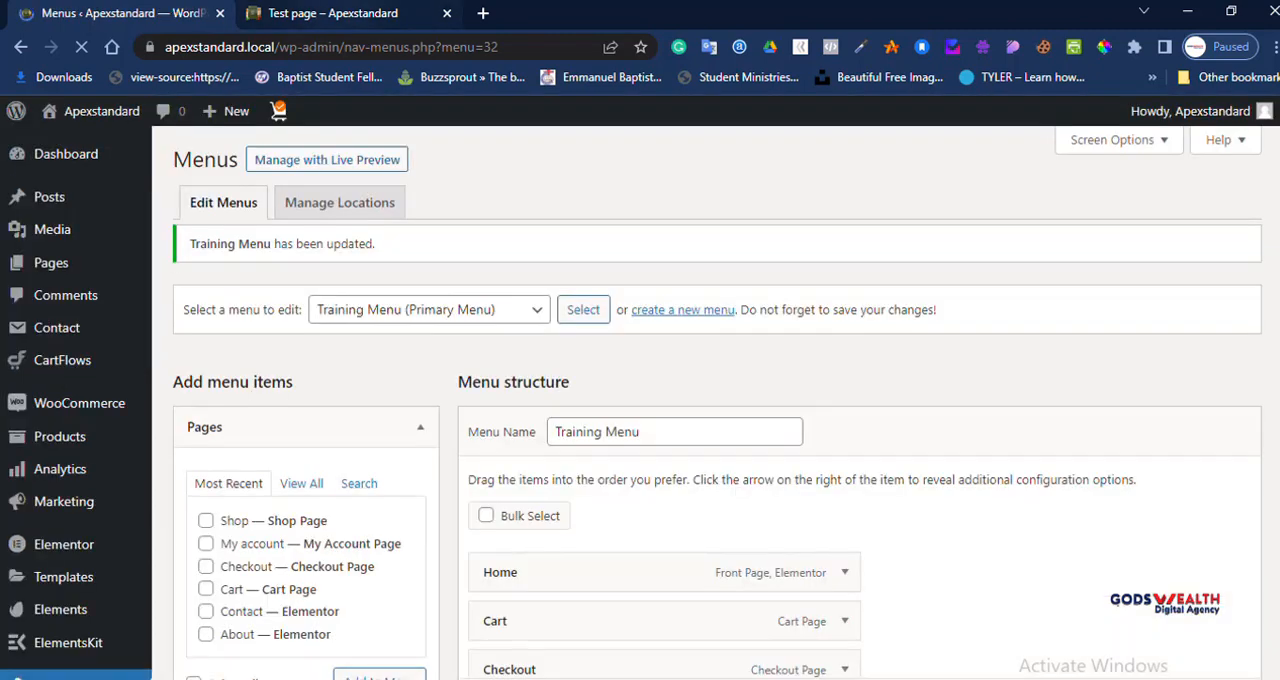
left_click(333, 14)
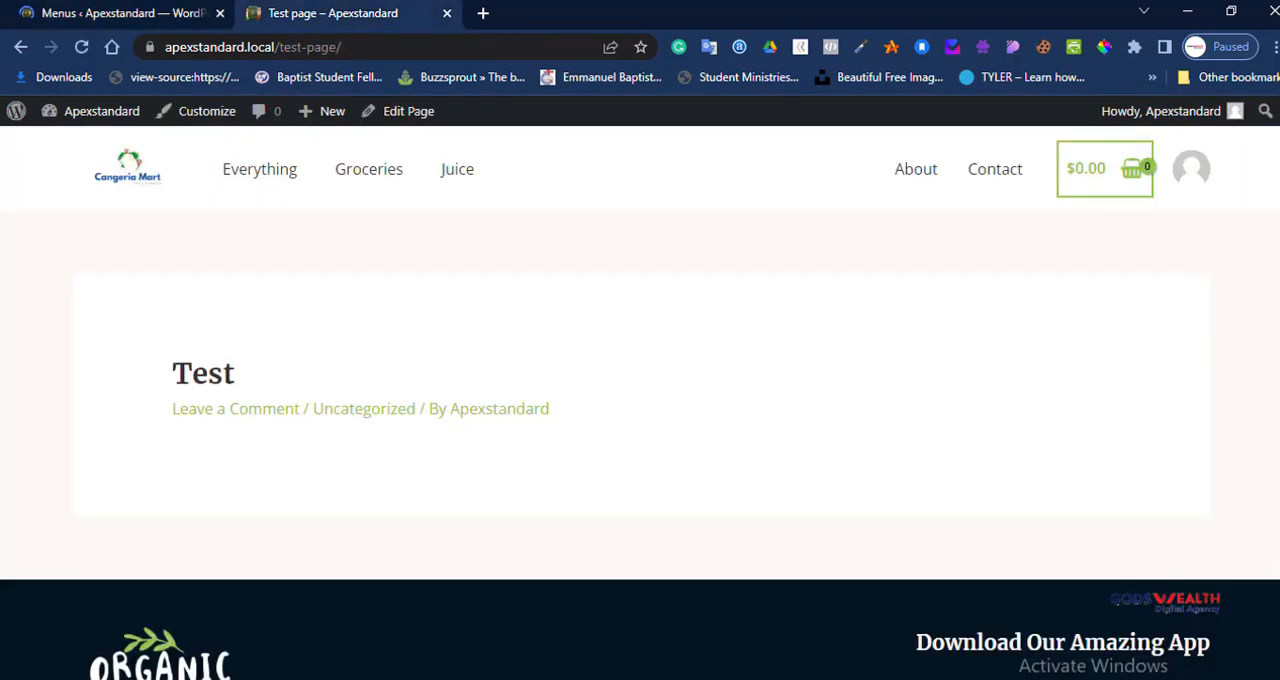
left_click(82, 47)
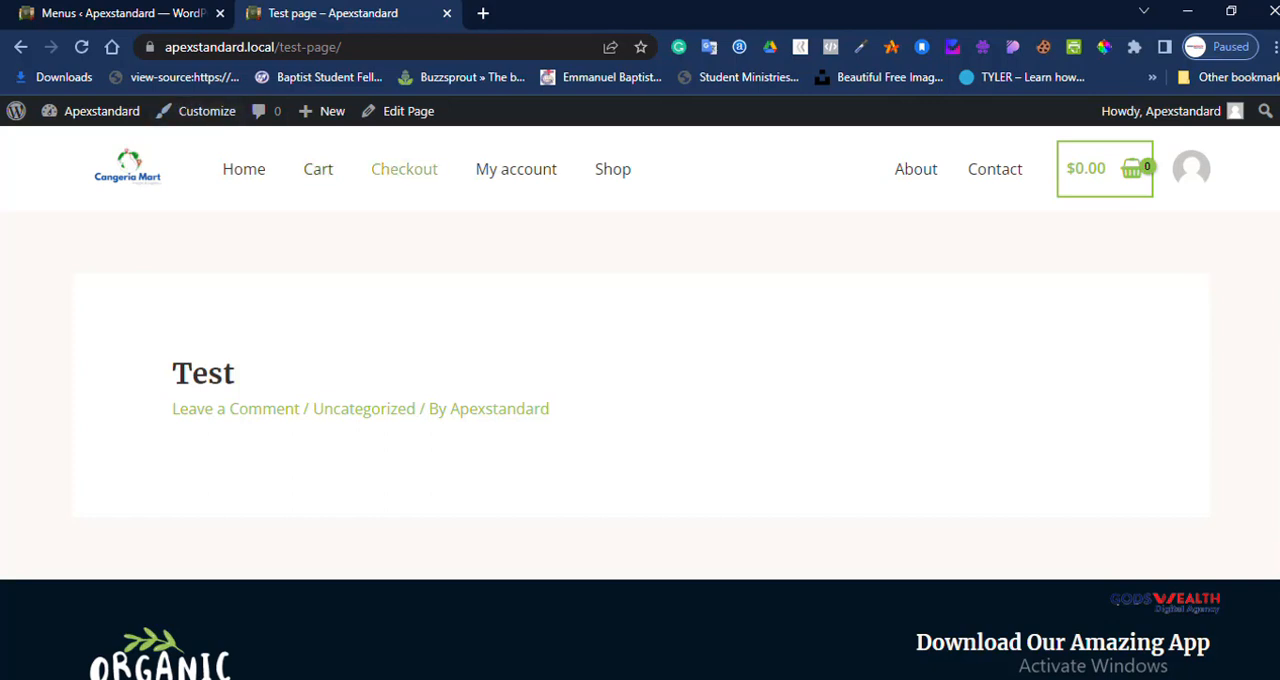
Step: Switch Training Menu's display location from Primary Menu to Logged In Account Menu and save the menu
left_click(120, 13)
scroll(706, 400, "down", 6)
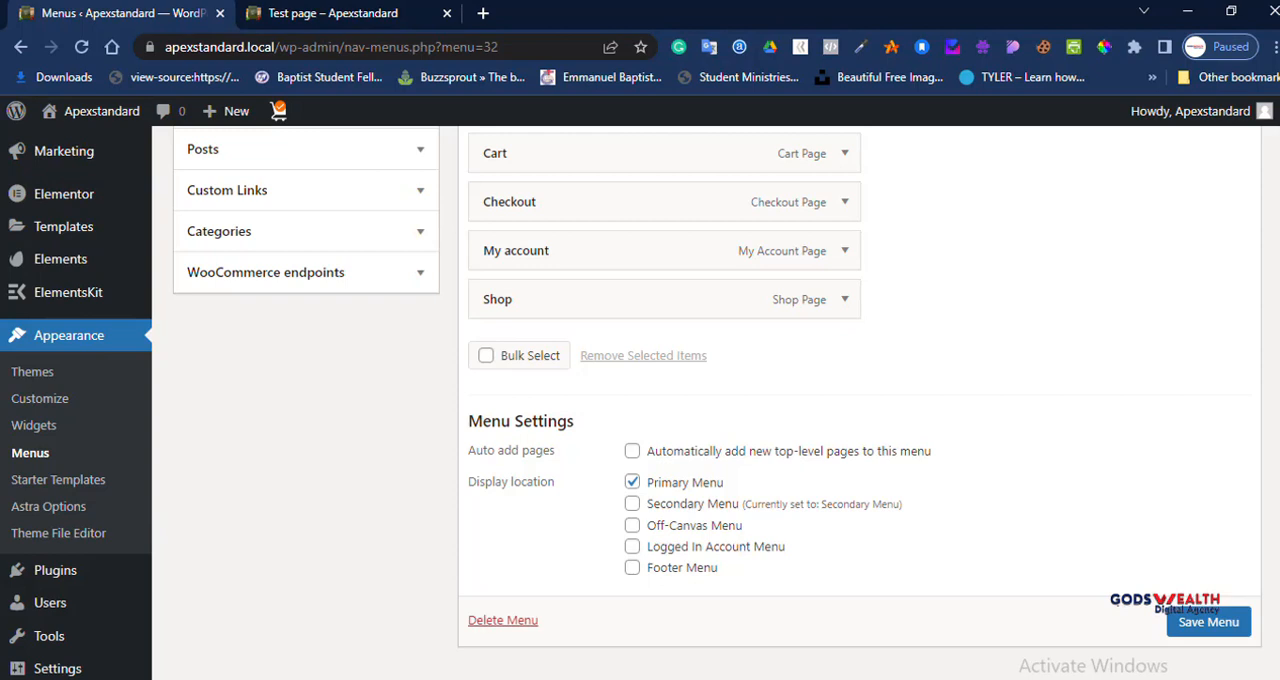
left_click(632, 546)
left_click(632, 482)
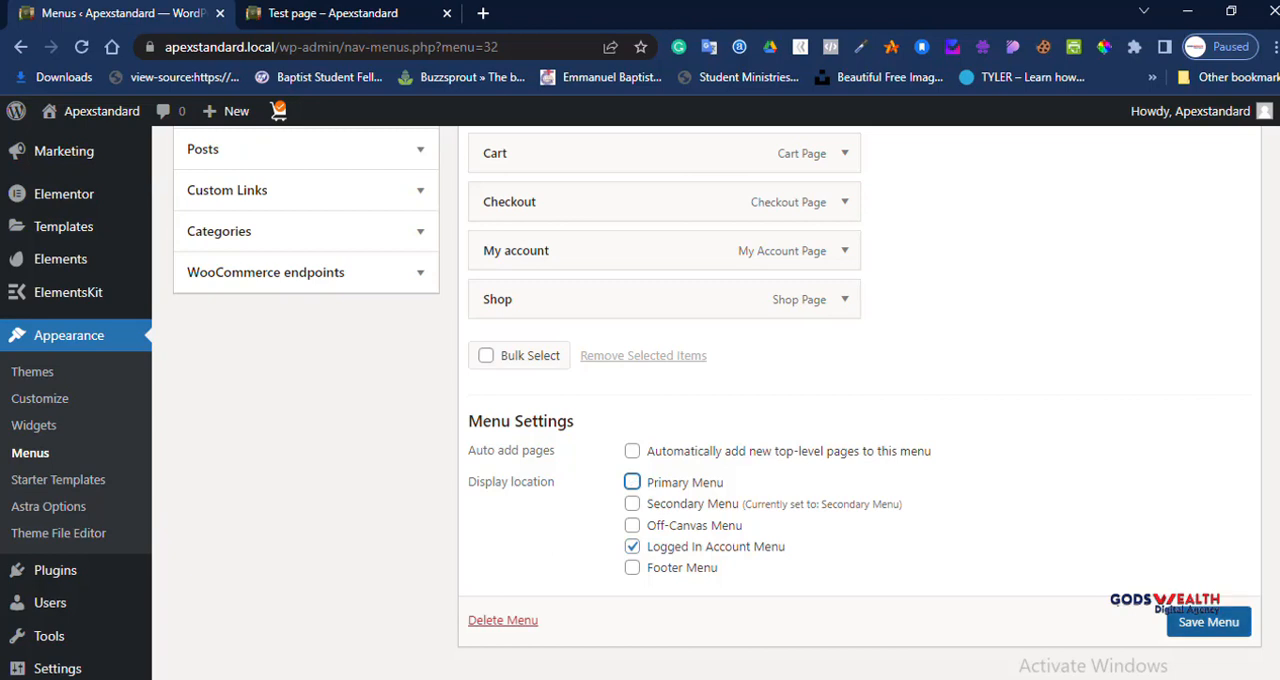
left_click(1208, 621)
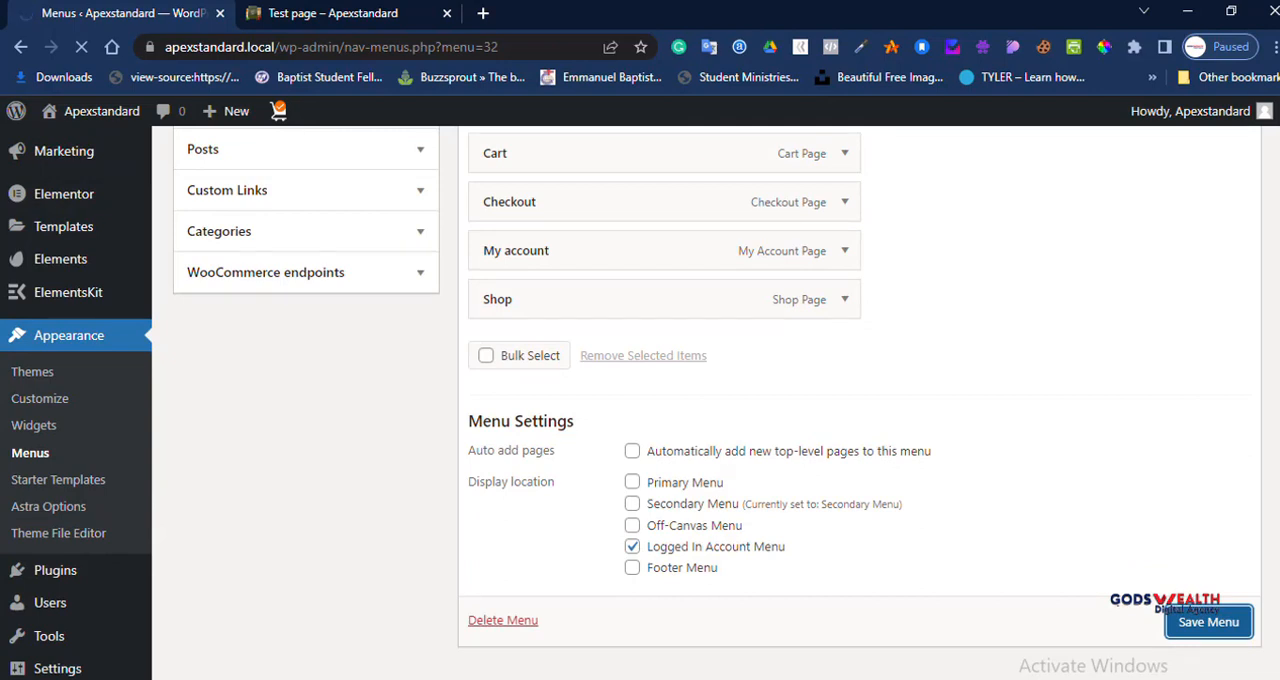
Step: Reload the live Test page to see how the location change affects the header
left_click(362, 14)
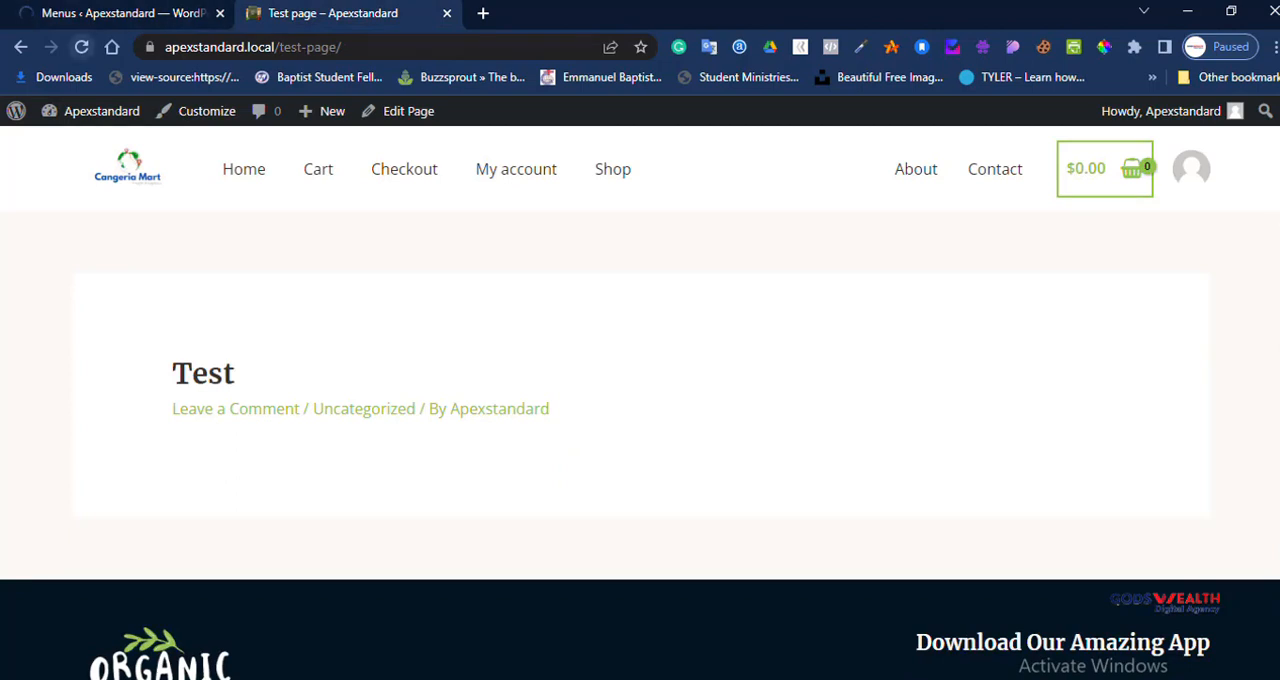
left_click(82, 47)
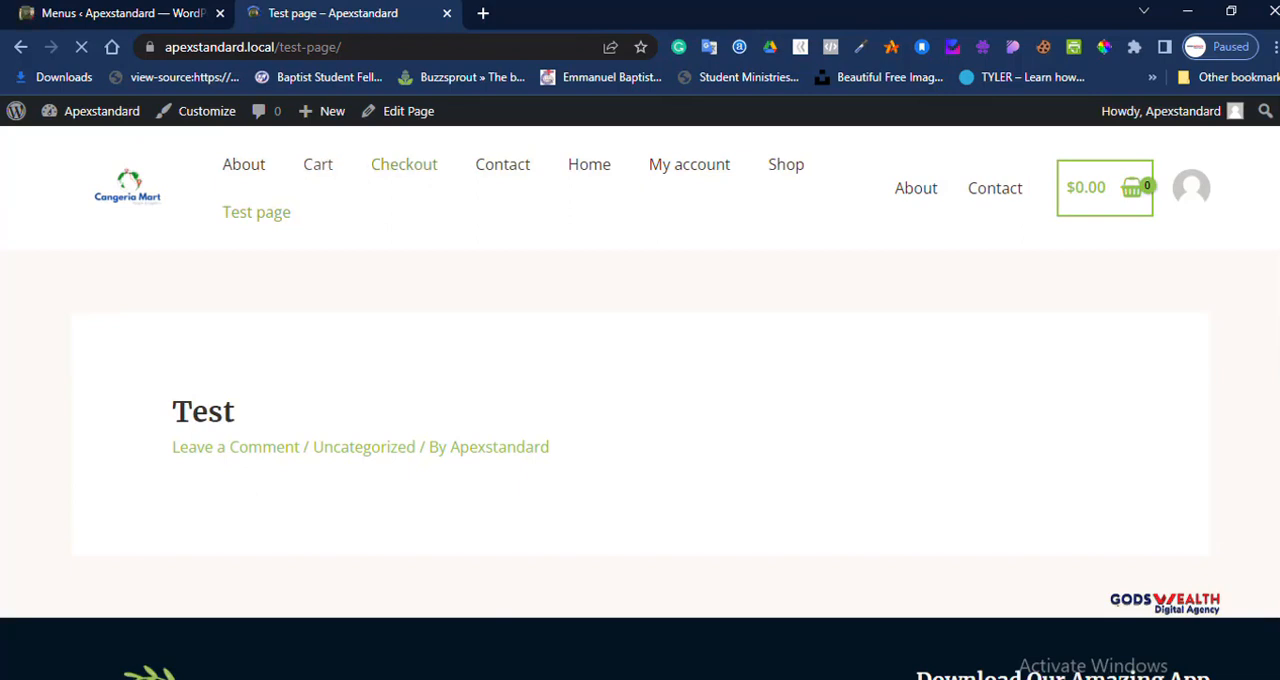
mouse_move(330, 111)
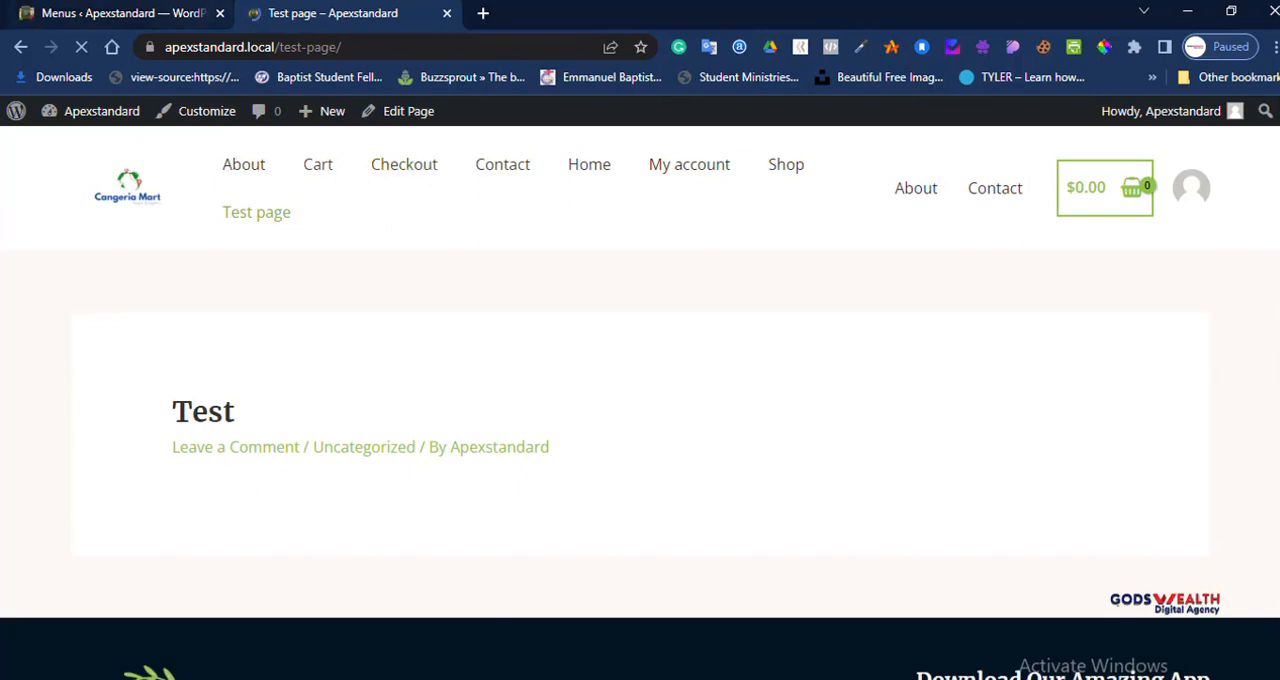
Step: Return to the dashboard's menu editor and open Main Menu for editing
left_click(172, 14)
scroll(660, 400, "down", 3)
scroll(660, 400, "up", 3)
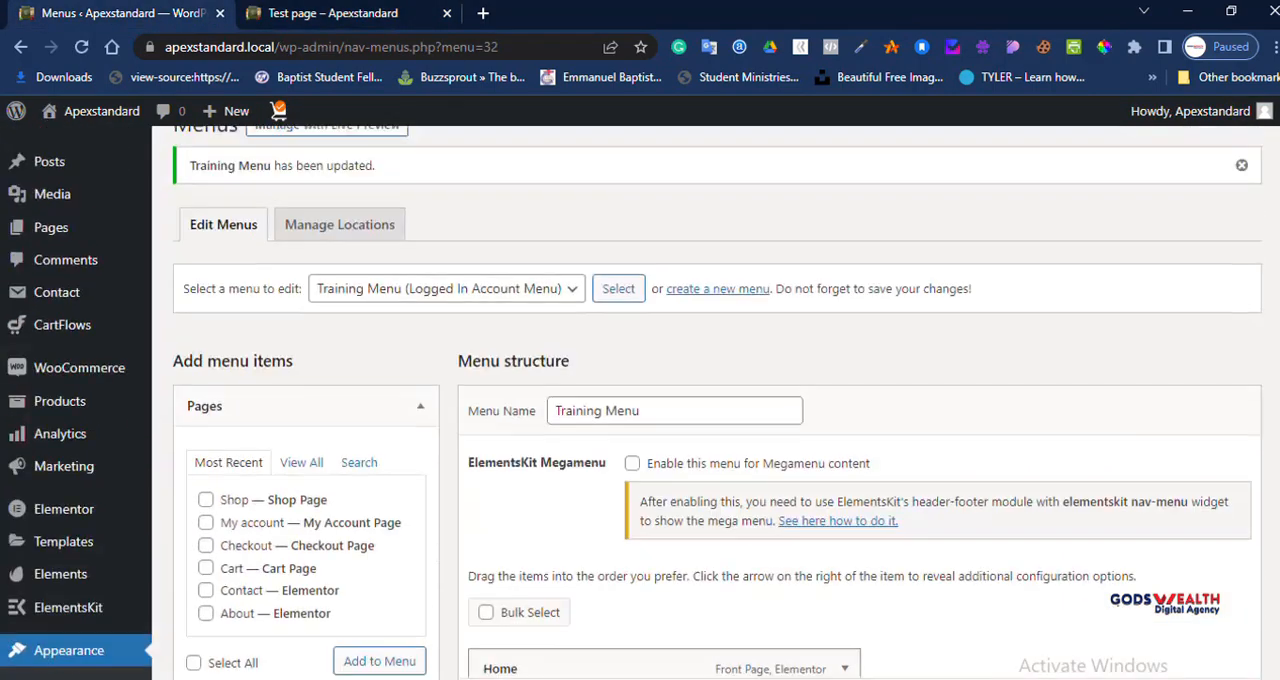
left_click(446, 324)
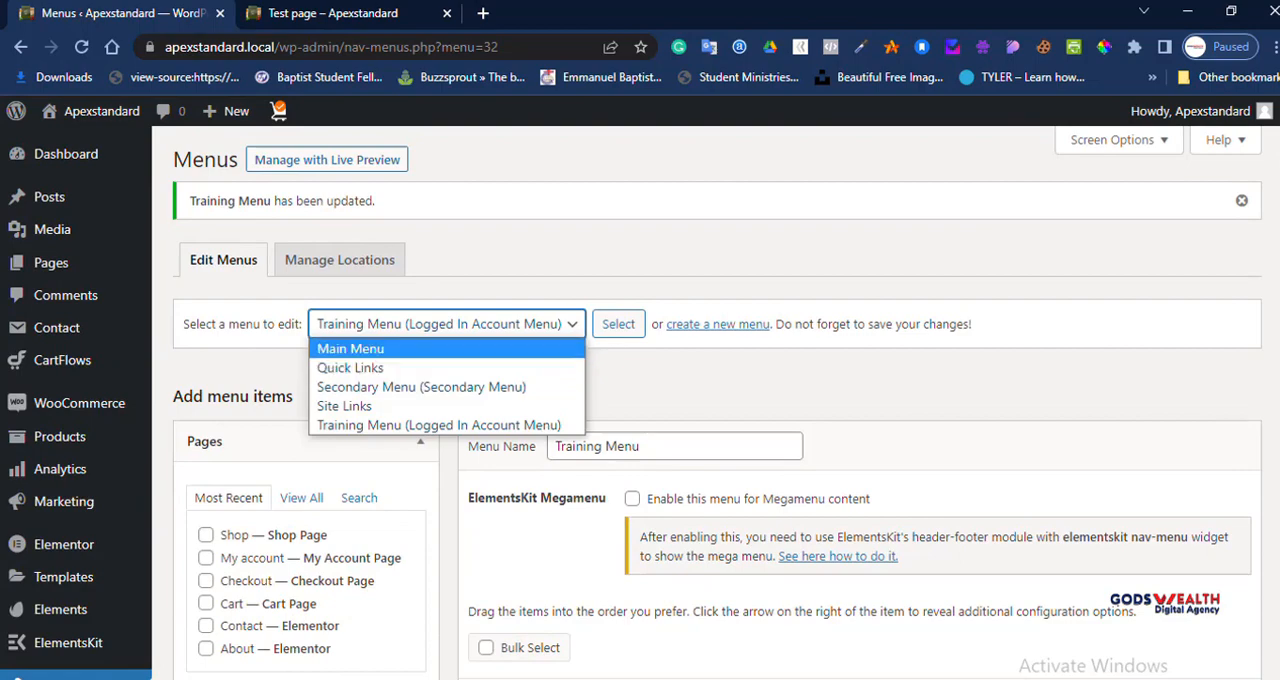
left_click(400, 349)
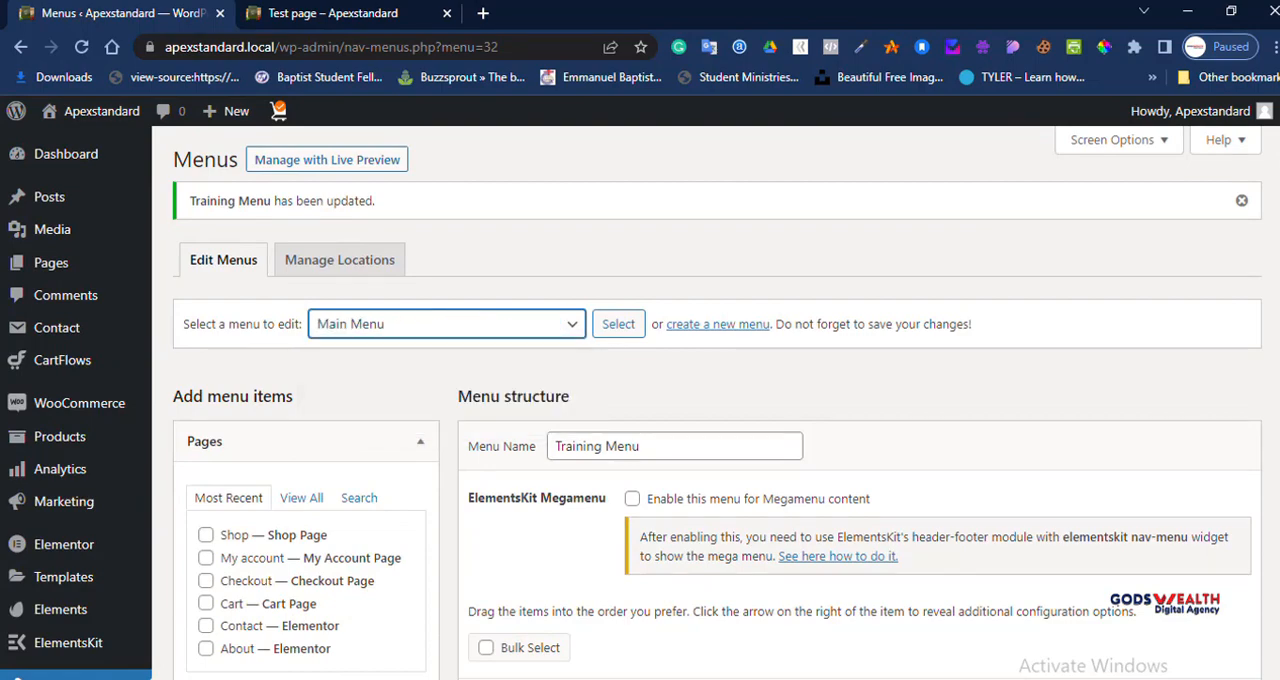
scroll(716, 402, "down", 4)
scroll(716, 402, "up", 3)
left_click(618, 229)
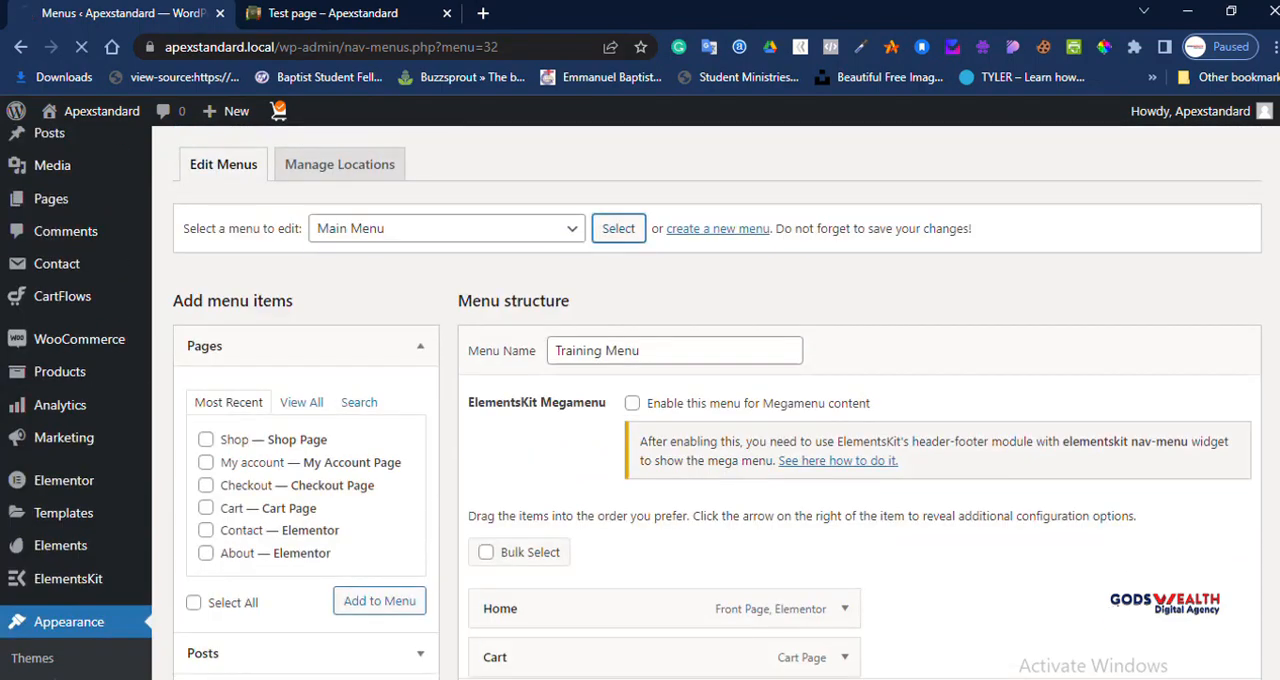
Step: Assign Main Menu to the Primary Menu display location and save it
scroll(664, 468, "down", 3)
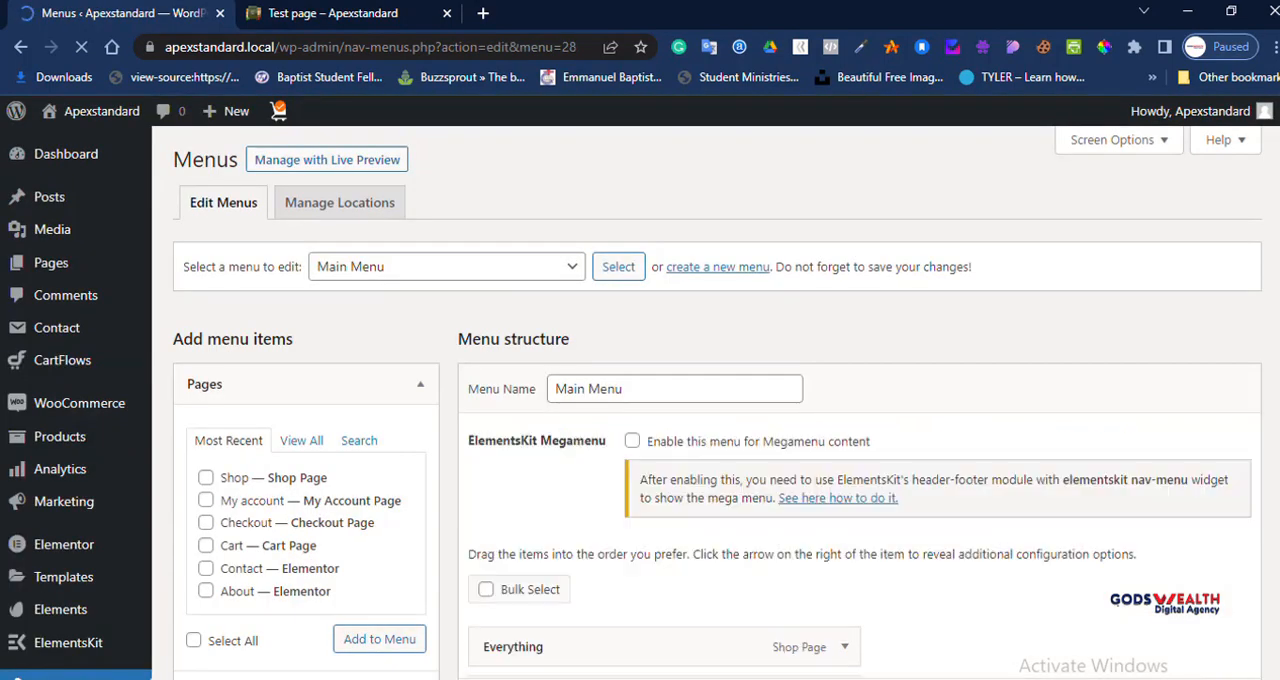
scroll(716, 402, "down", 5)
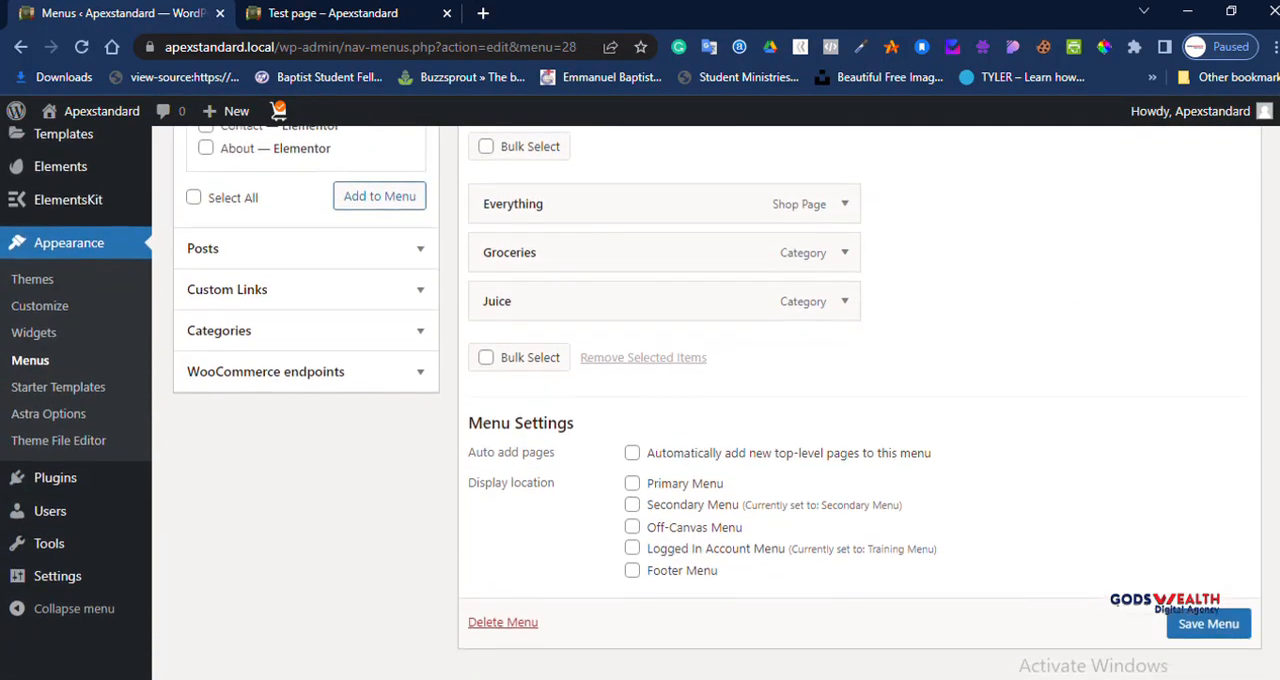
left_click(632, 482)
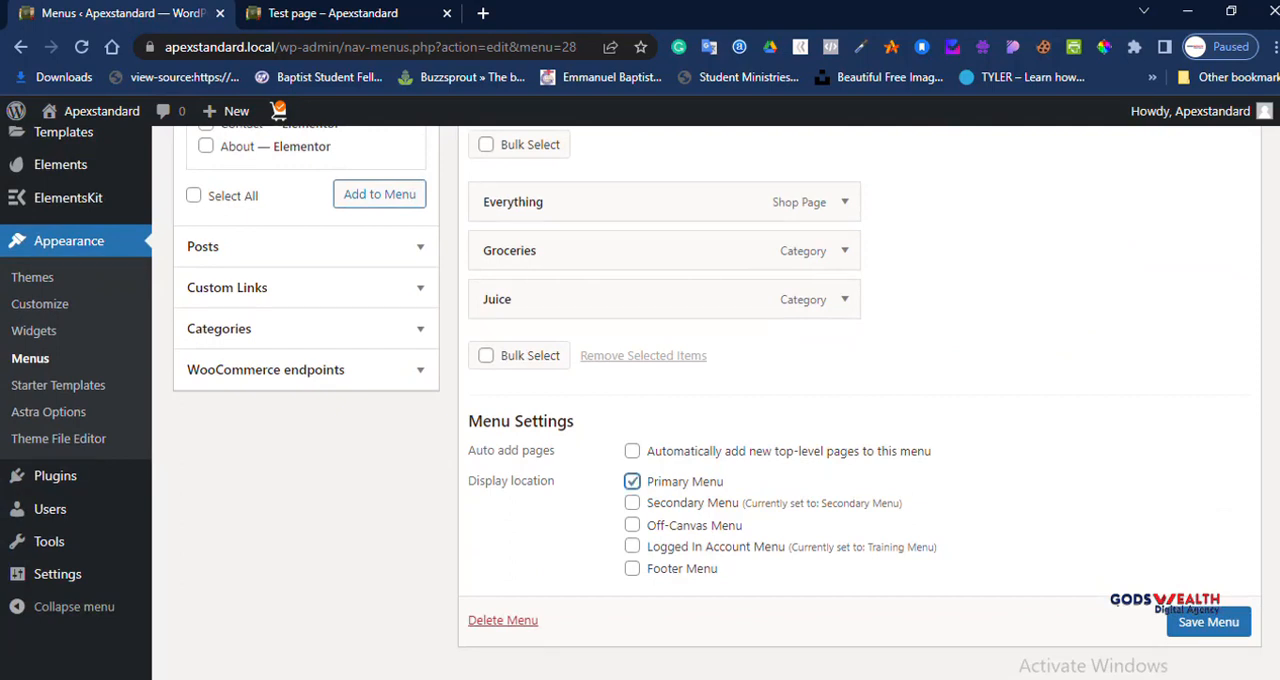
left_click(1208, 622)
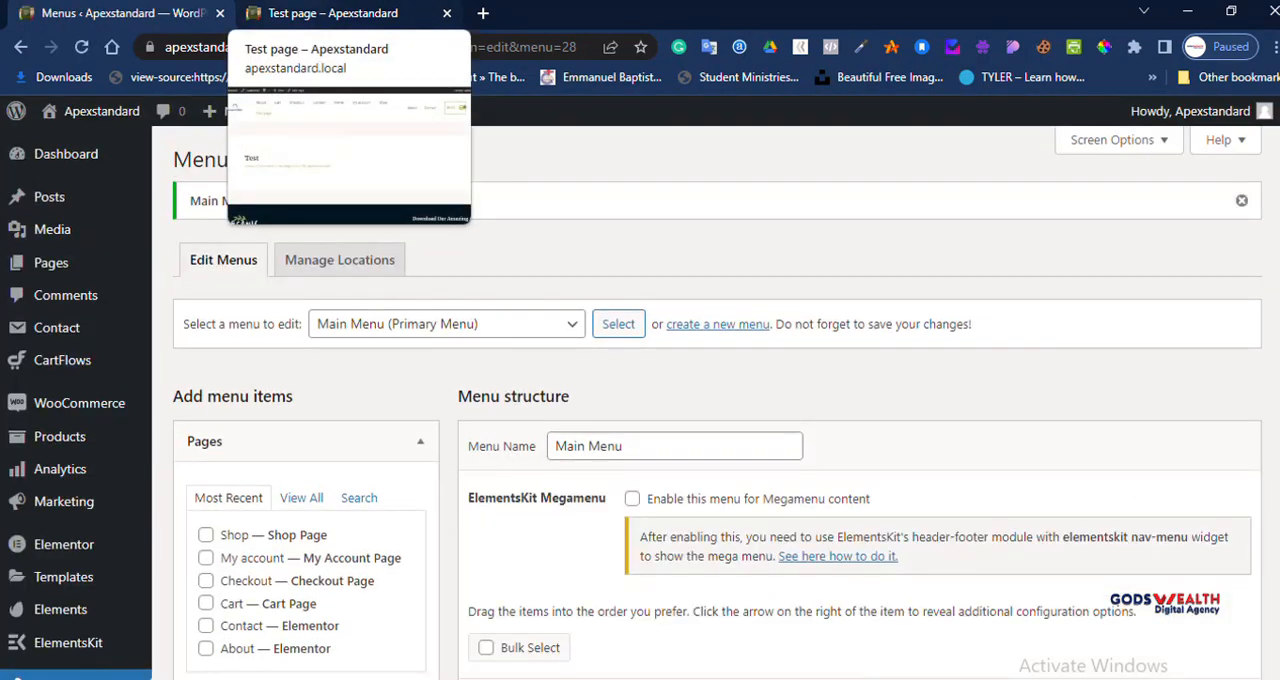
Step: Reload the live Test page and open the site's home page to check the header menu
left_click(330, 13)
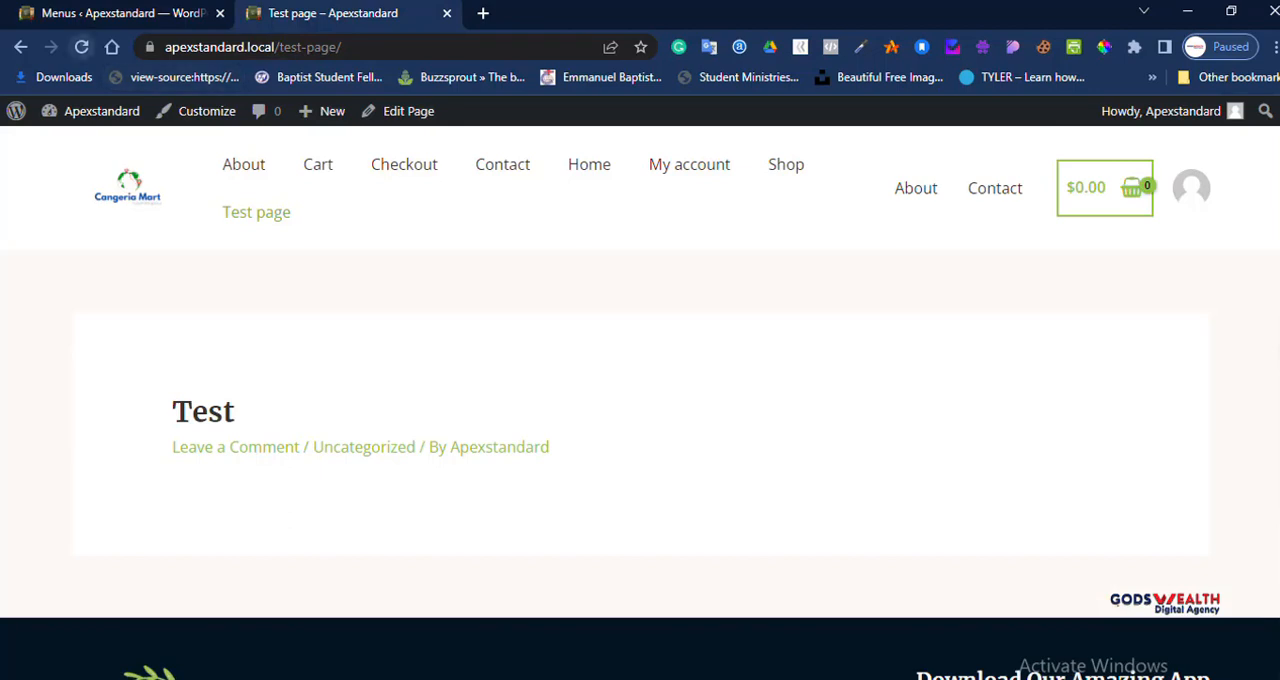
left_click(81, 47)
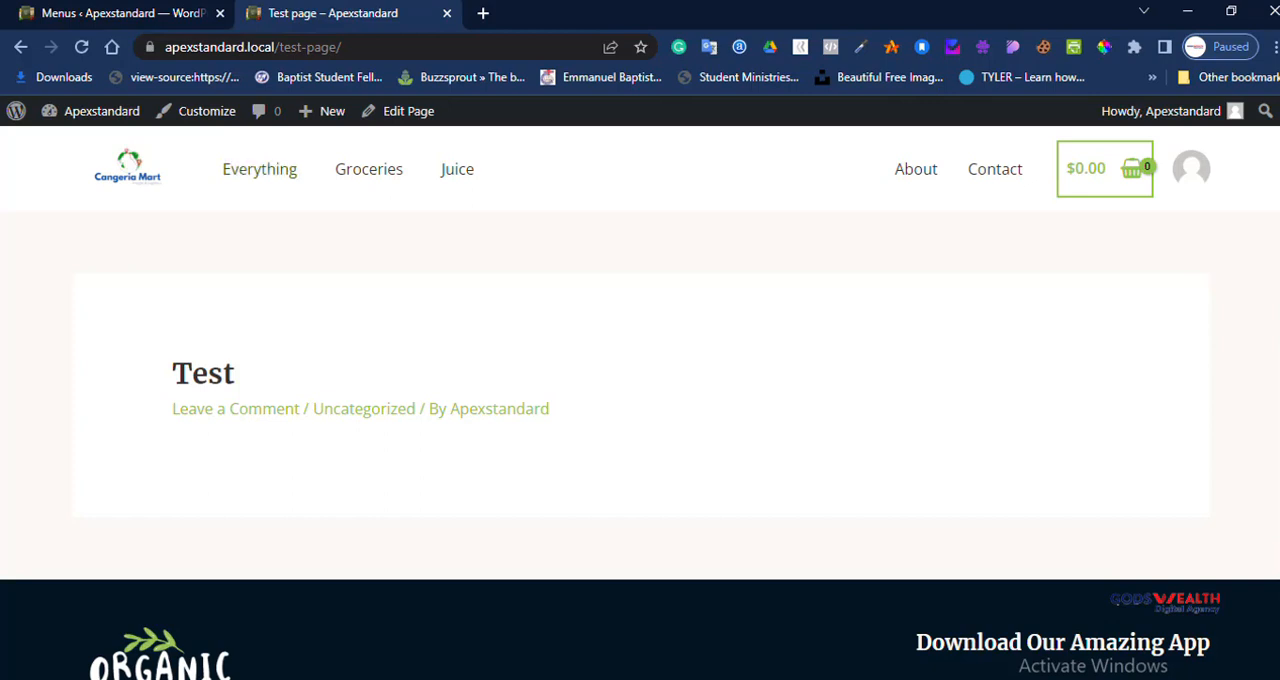
key("ctrl+r")
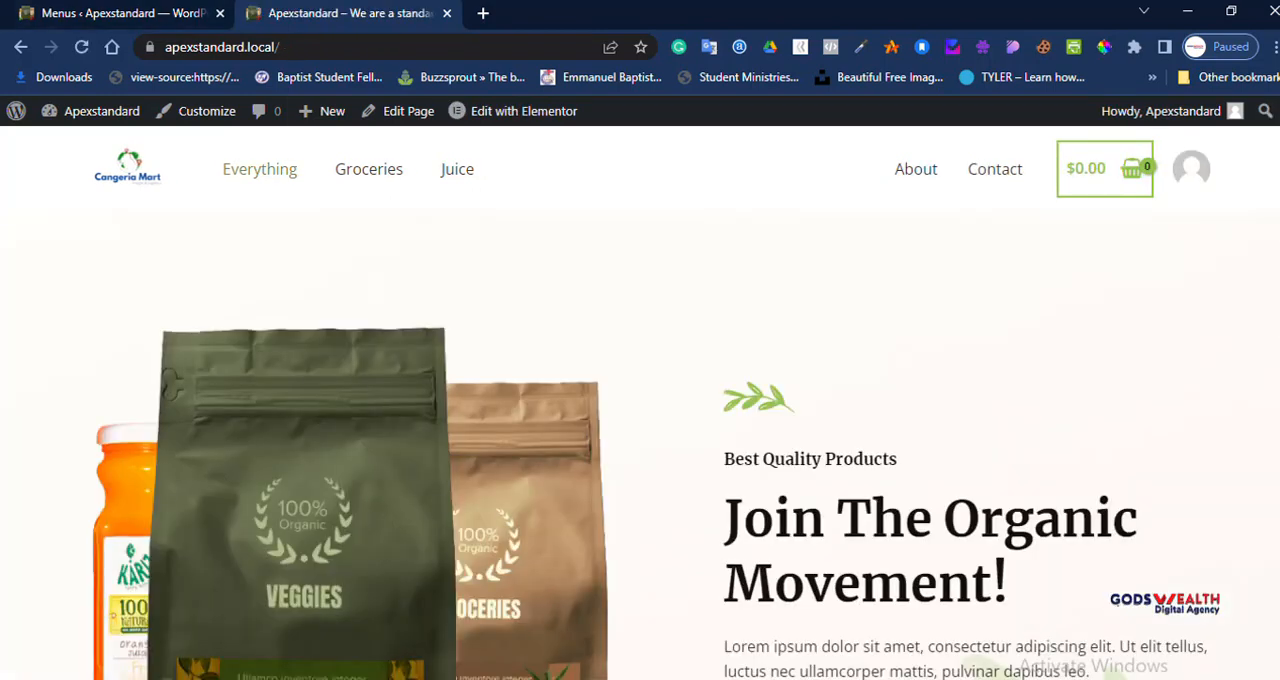
Step: Go back to the dashboard, open the Widgets screen and dismiss the block widgets welcome guide
left_click(120, 13)
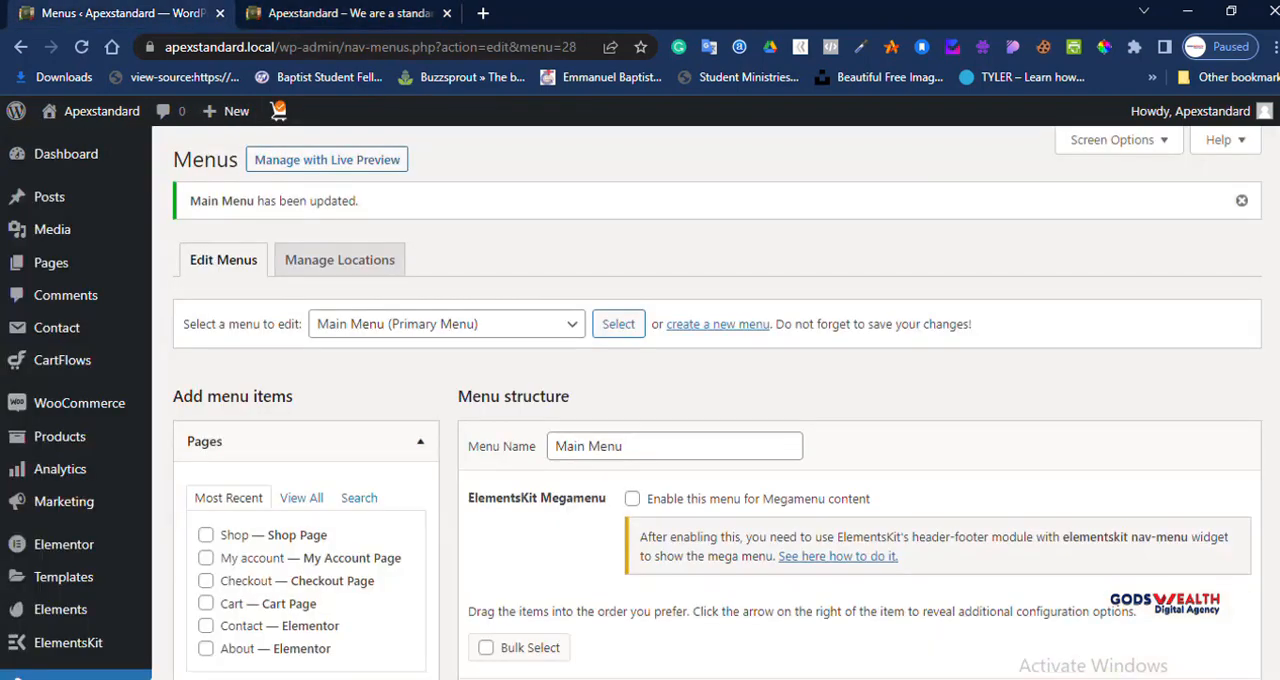
scroll(640, 400, "down", 3)
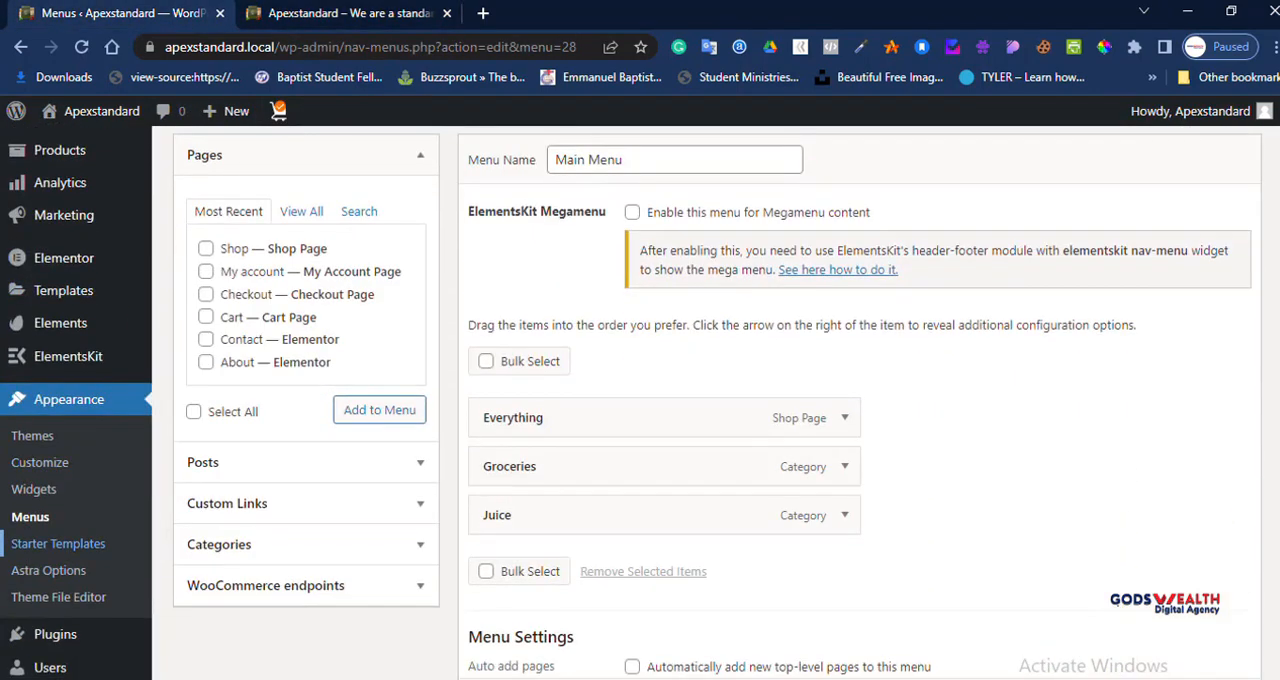
left_click(33, 489)
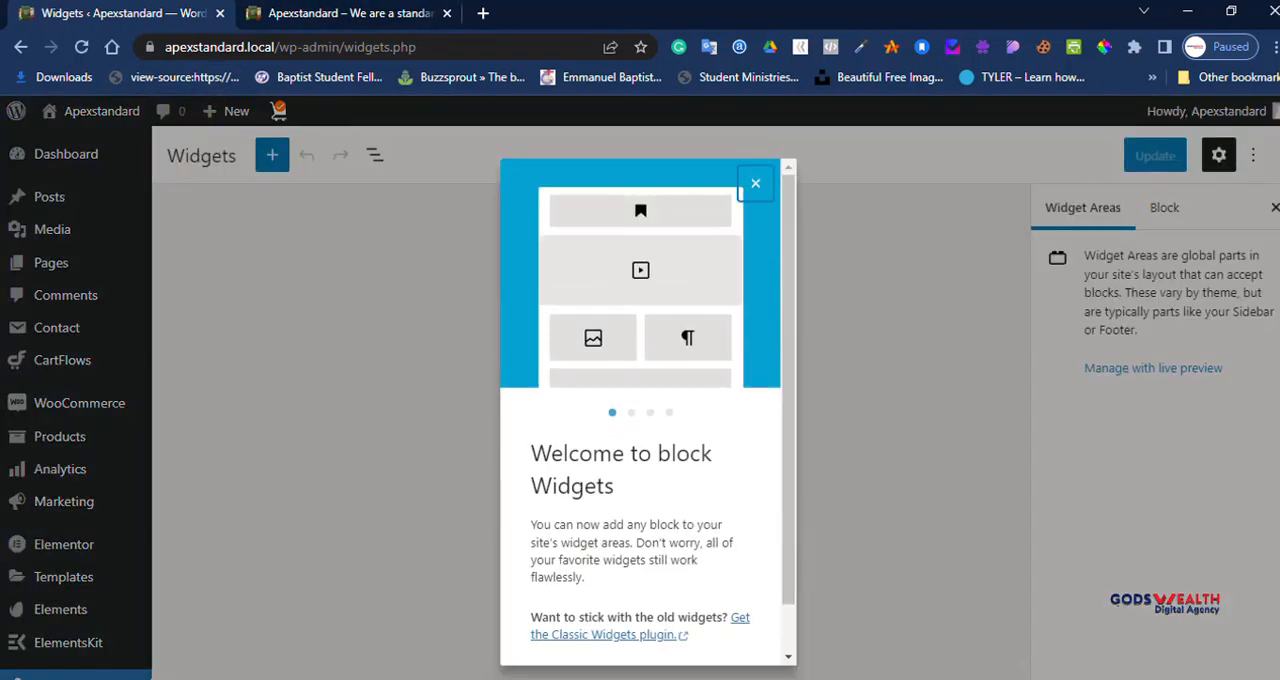
left_click(755, 184)
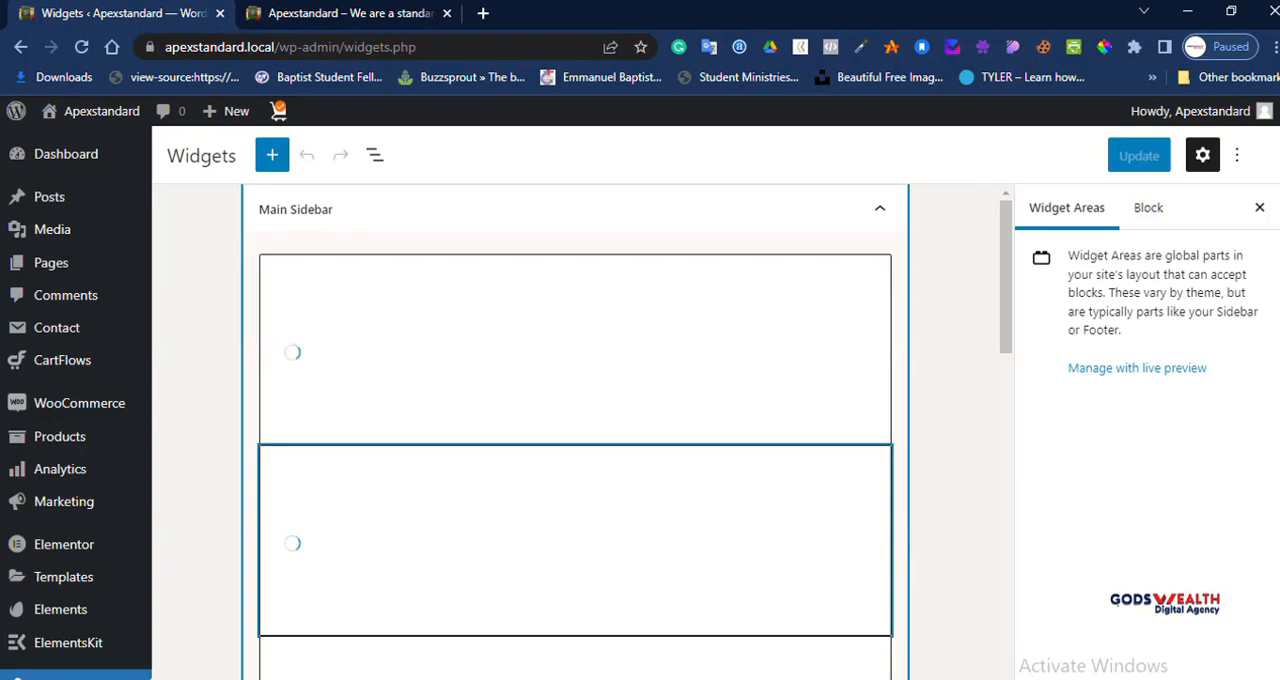
Step: Look through the available widget areas and expand Footer Builder Widget 1
scroll(575, 410, "down", 5)
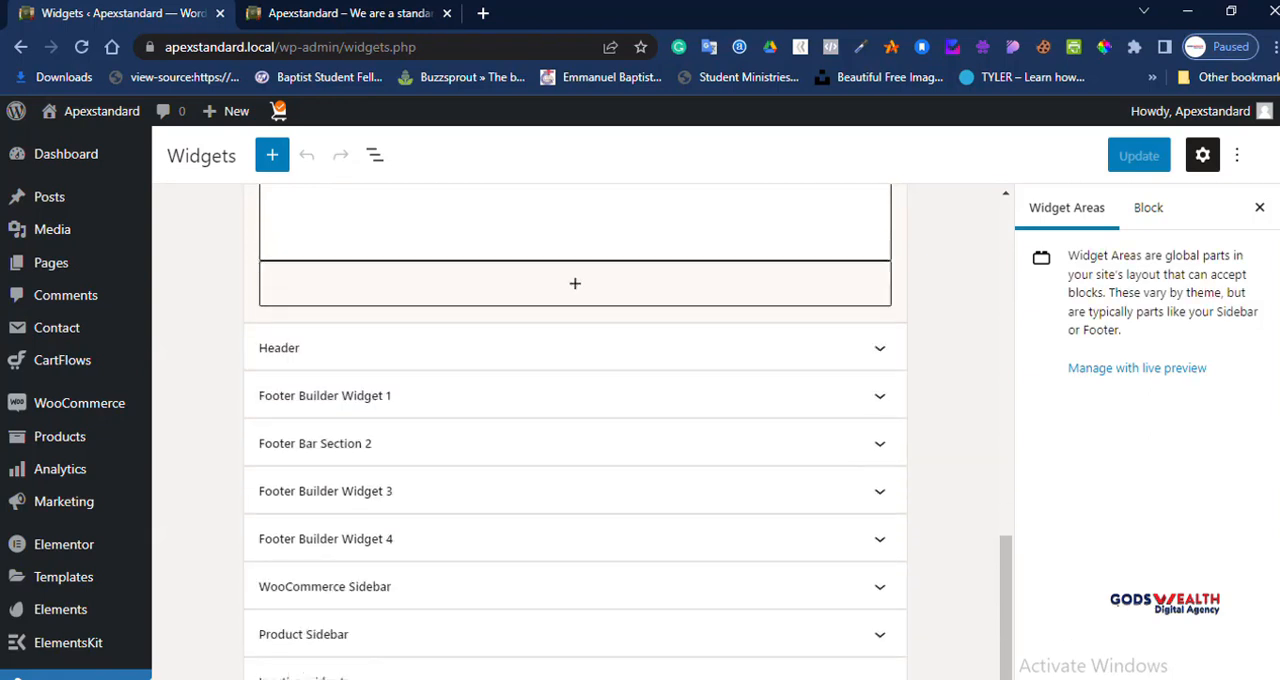
left_click(879, 348)
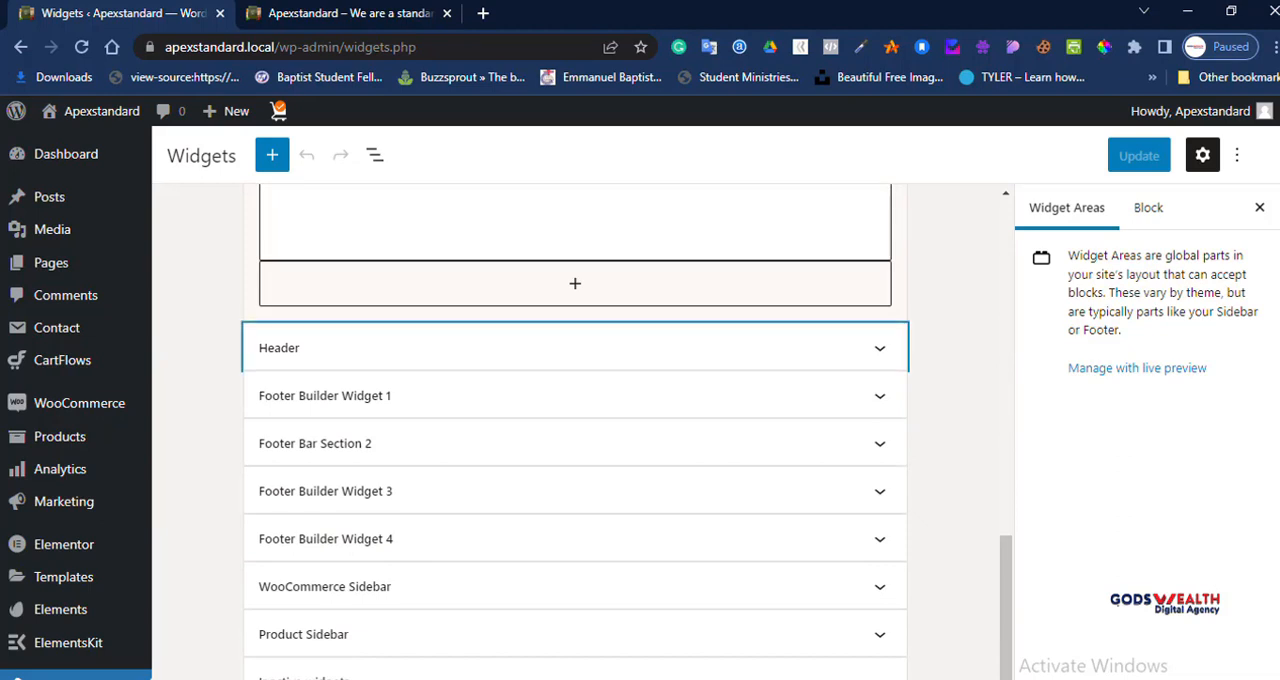
scroll(575, 540, "down", 4)
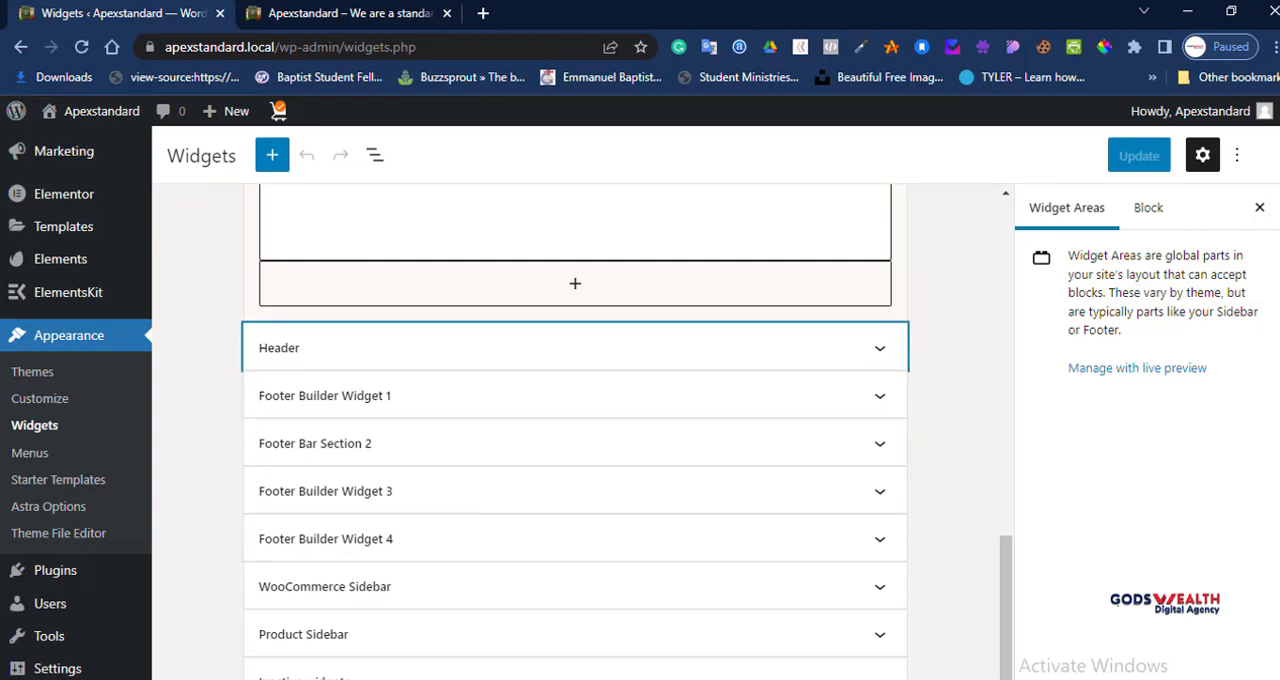
left_click(879, 396)
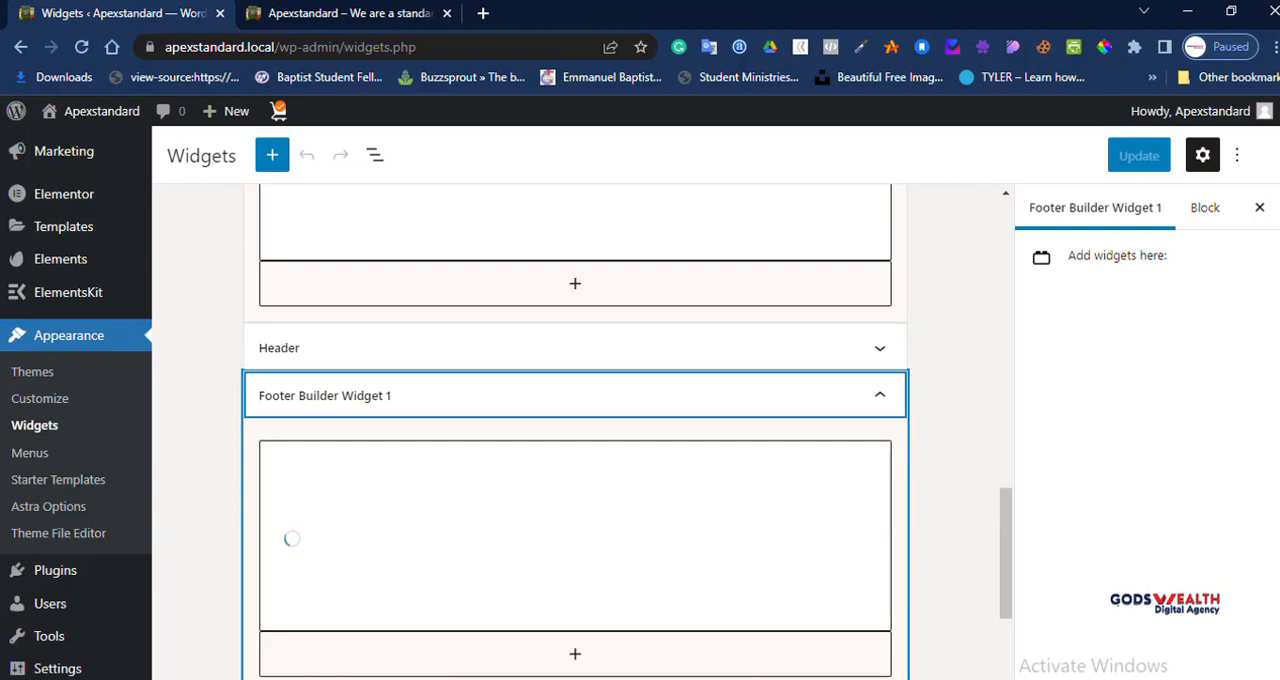
Step: Open the block picker for Footer Builder Widget 1 and look over the blocks offered and the surrounding widget areas
scroll(575, 420, "down", 2)
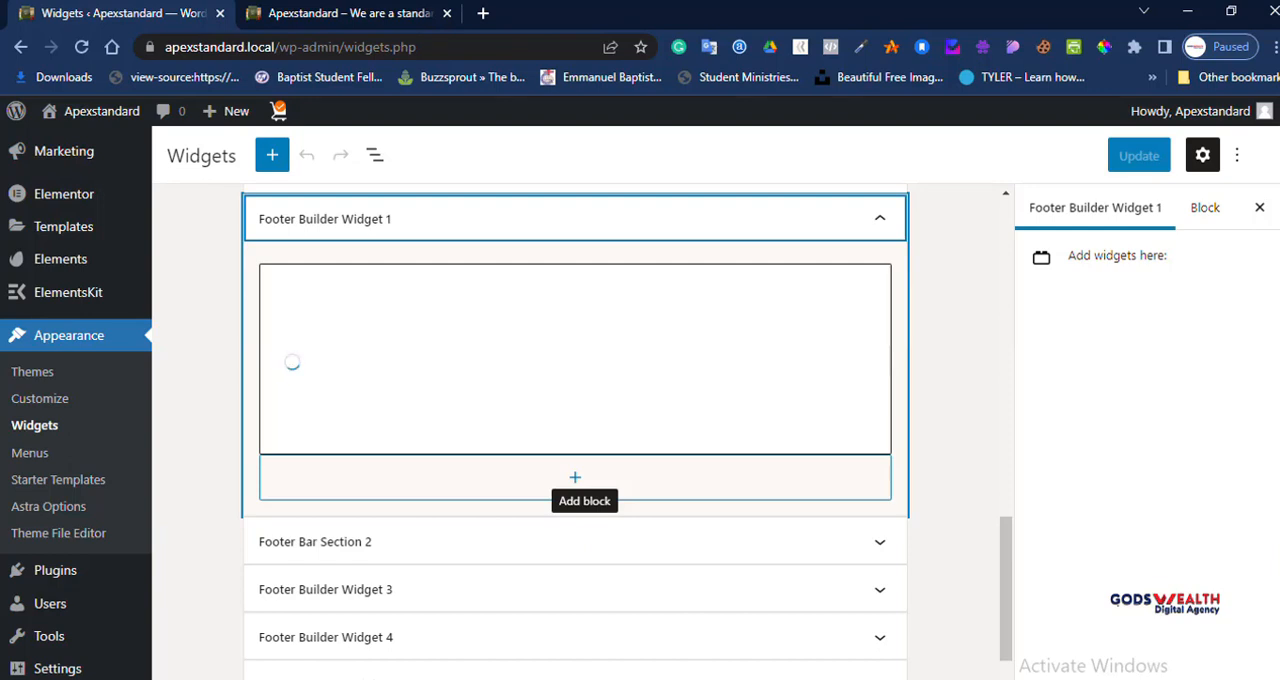
scroll(575, 477, "down", 1)
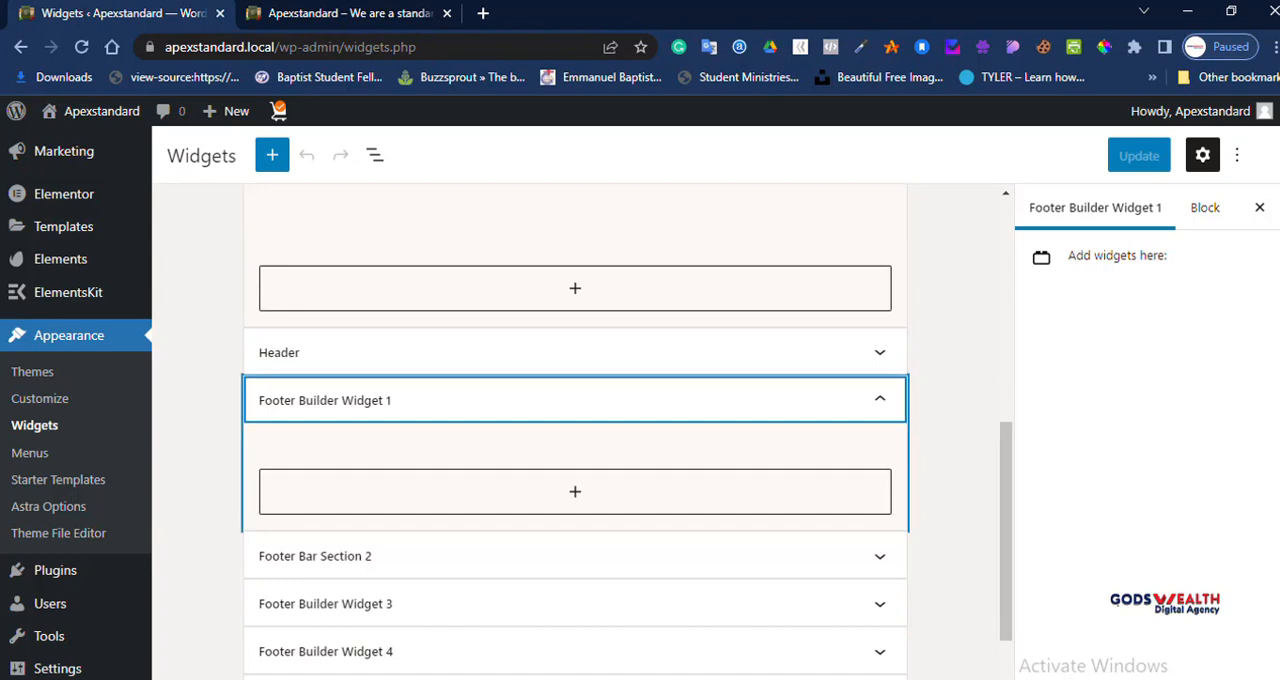
left_click(575, 491)
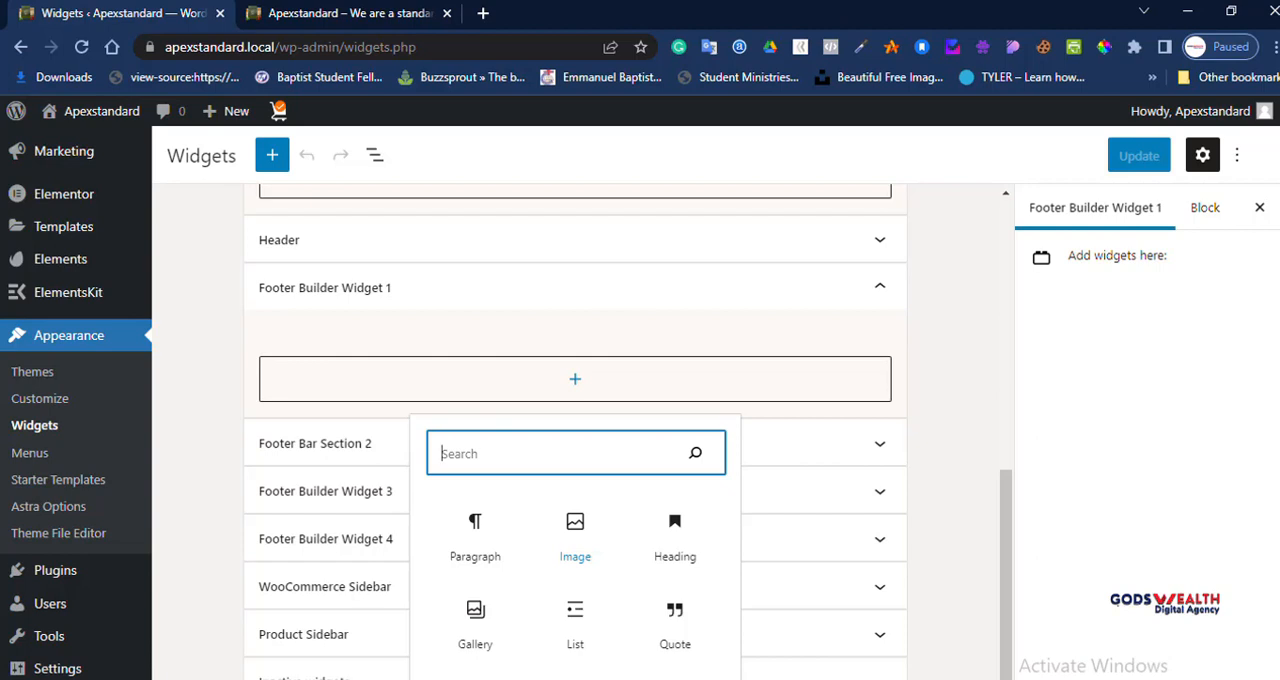
scroll(800, 440, "up", 1)
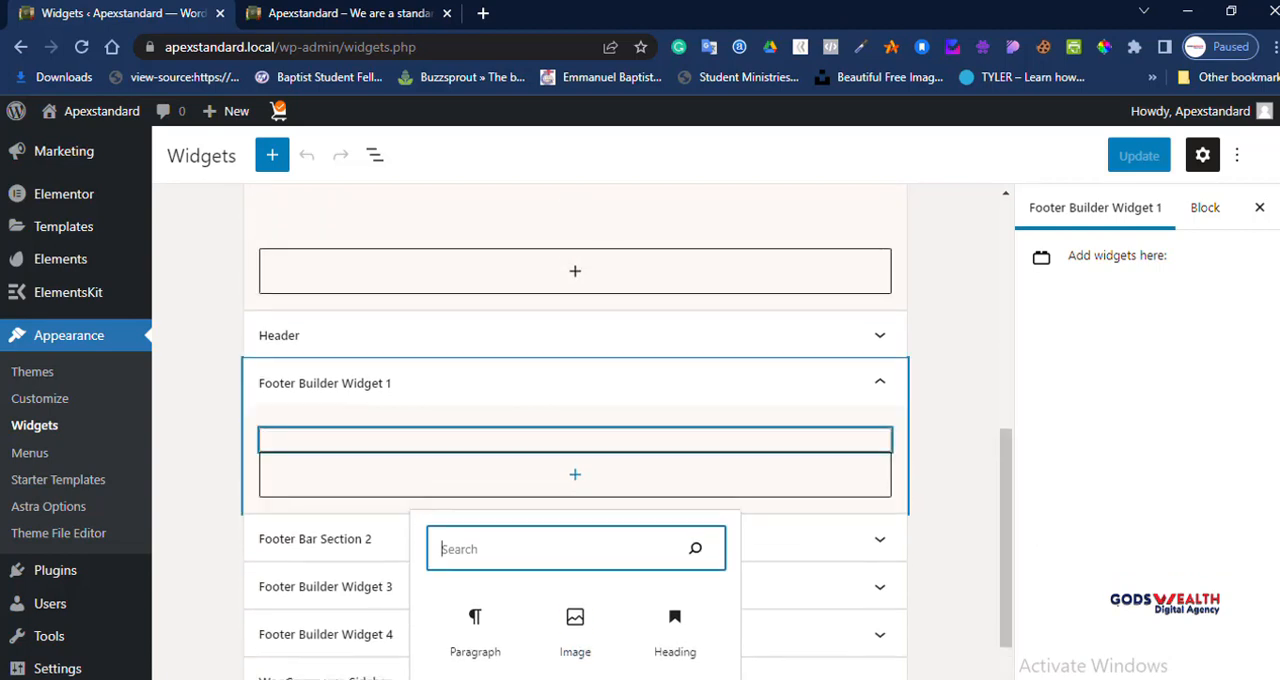
scroll(575, 430, "up", 3)
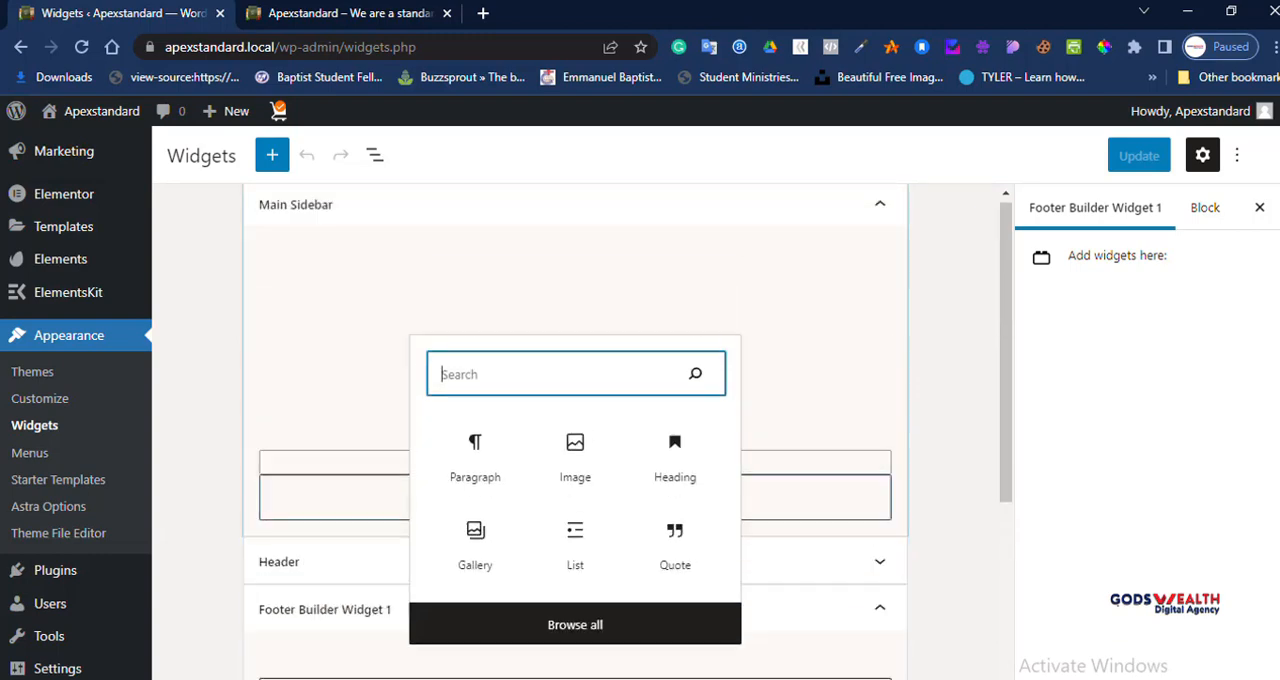
scroll(575, 430, "down", 3)
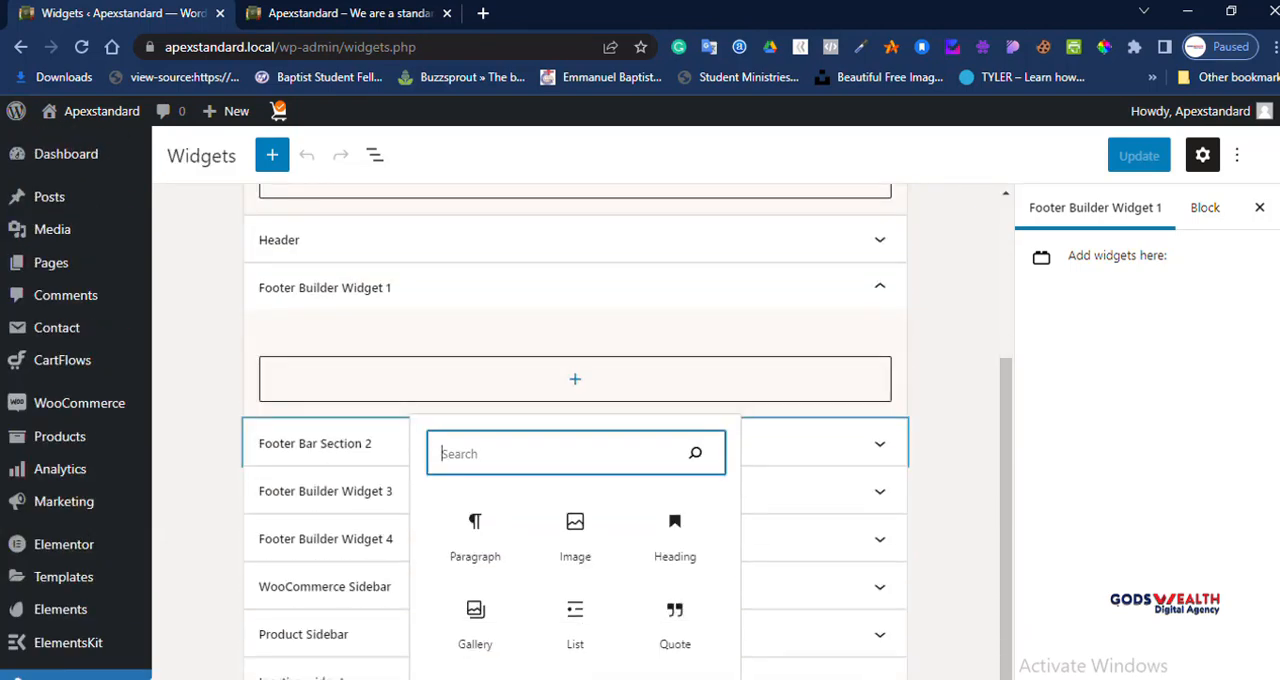